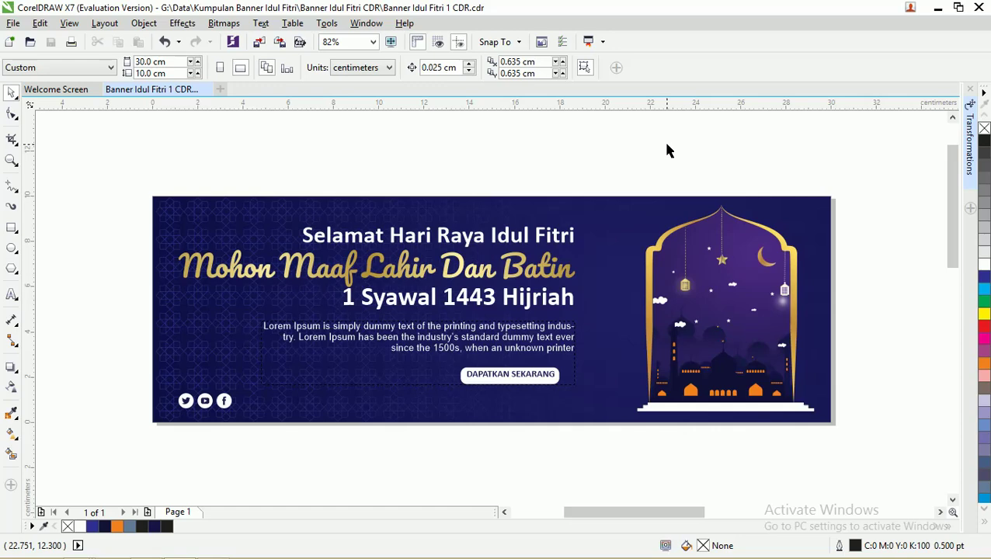
Step: Close the finished Idul Fitri banner document and open the settings for a new document
key(ctrl+F4)
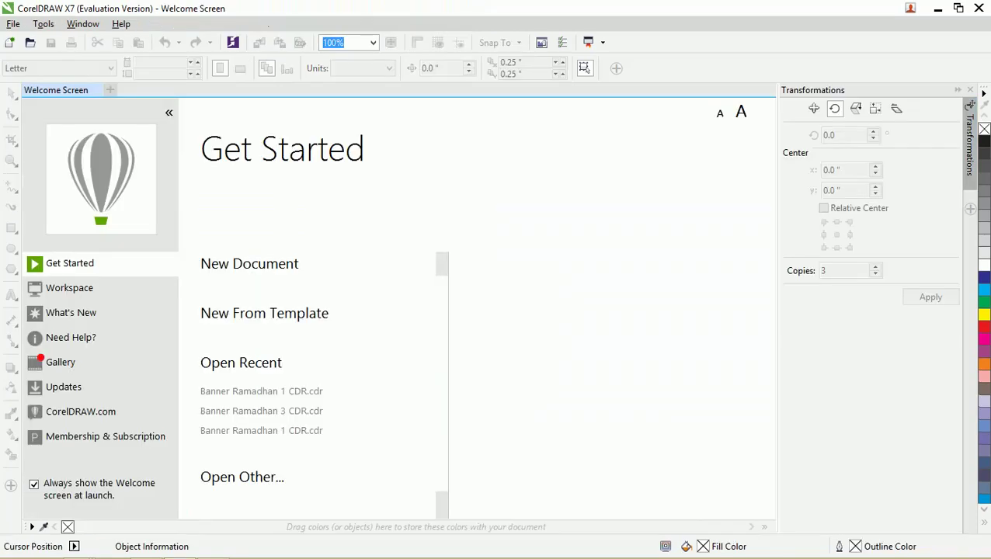
click(10, 44)
drag(489, 184, 404, 165)
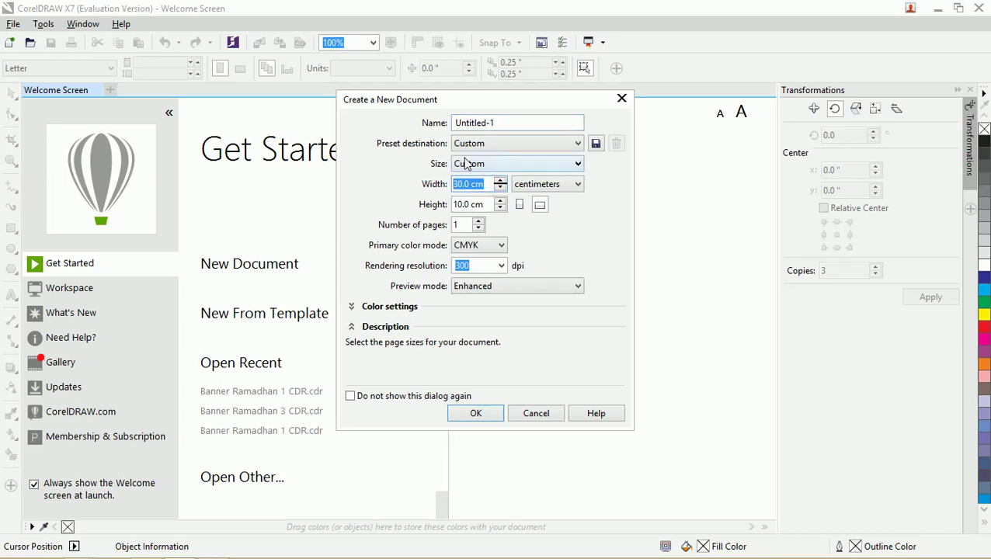
key(XF86AudioRaiseVolume)
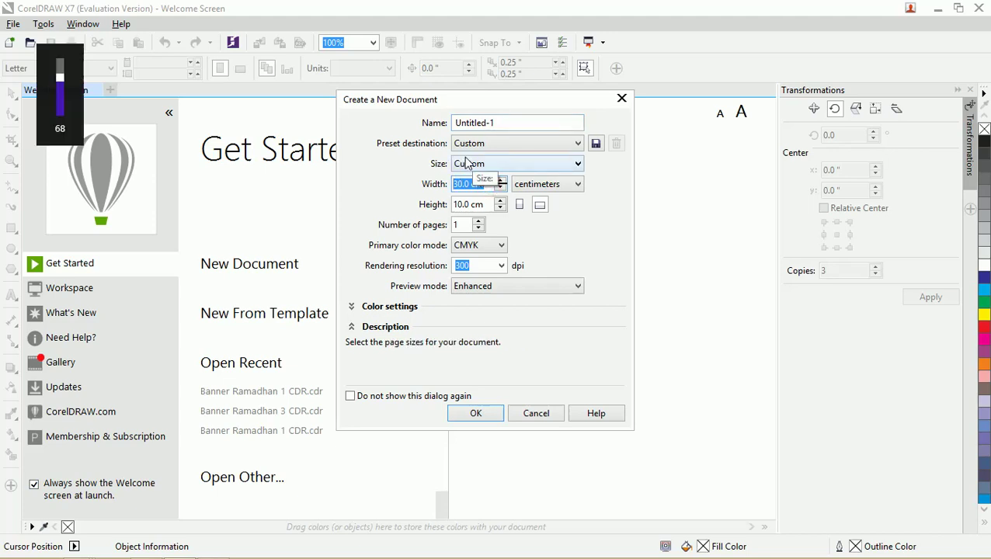
key(XF86AudioLowerVolume)
key(XF86AudioLowerVolume)
key(XF86AudioLowerVolume)
key(XF86AudioLowerVolume)
key(XF86AudioLowerVolume)
key(XF86AudioLowerVolume)
key(XF86AudioLowerVolume)
key(XF86AudioLowerVolume)
key(XF86AudioLowerVolume)
key(XF86AudioLowerVolume)
key(XF86AudioLowerVolume)
key(XF86AudioLowerVolume)
key(XF86AudioLowerVolume)
key(XF86AudioLowerVolume)
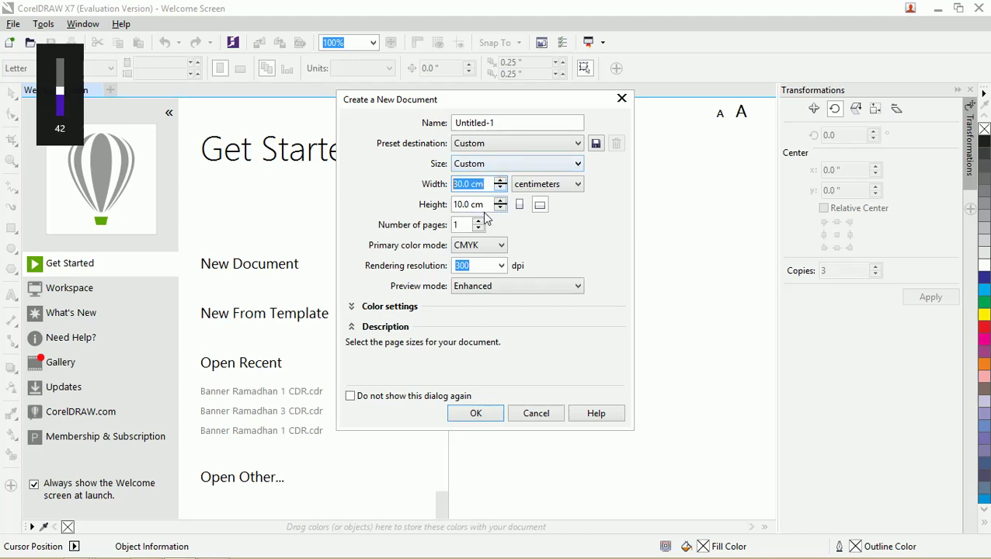
Step: Create the new document at 30 cm wide by 10 cm high, and collapse the Transformations docker
drag(486, 204, 435, 206)
key(XF86AudioLowerVolume)
key(XF86AudioLowerVolume)
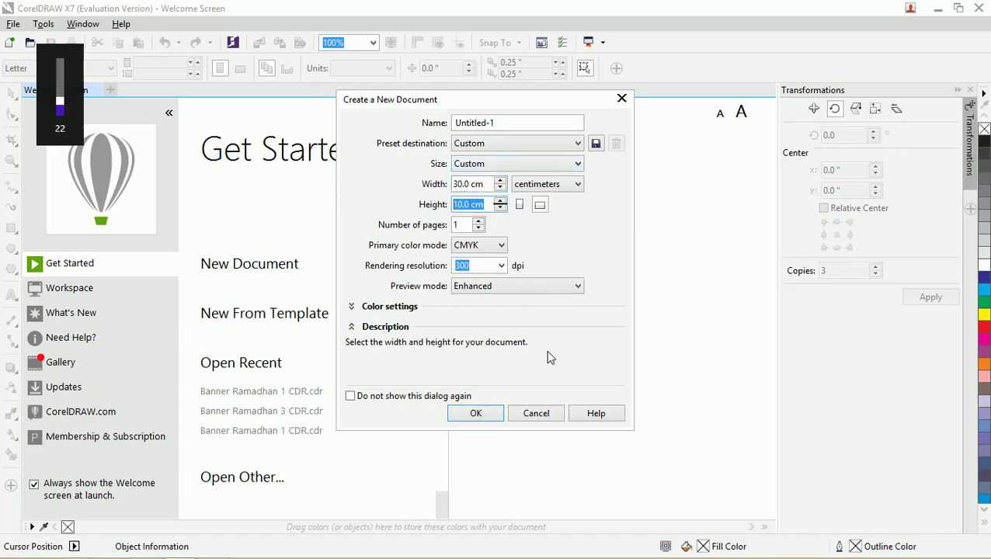
click(486, 419)
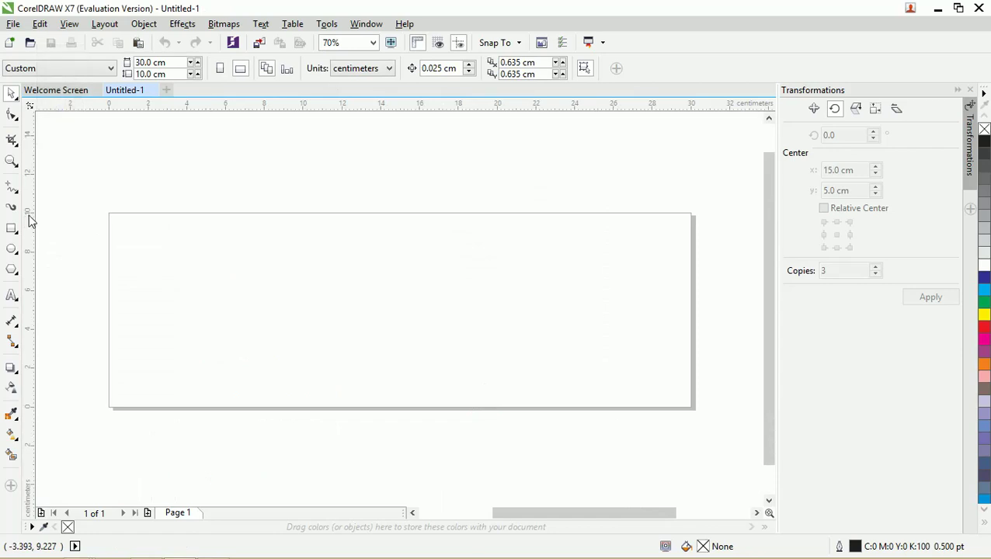
click(956, 90)
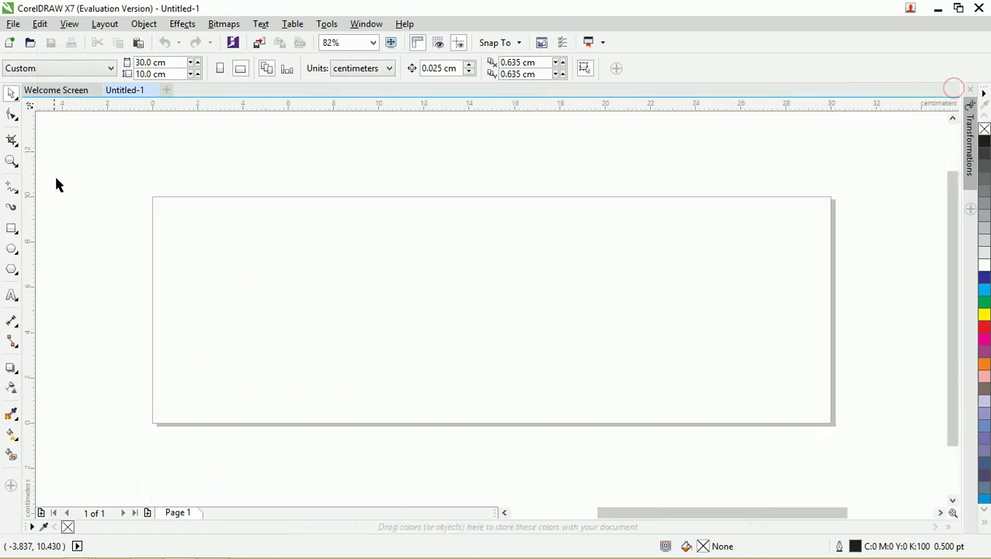
Step: Add a rectangle covering the whole 30 × 10 cm page and remove its outline
double_click(10, 230)
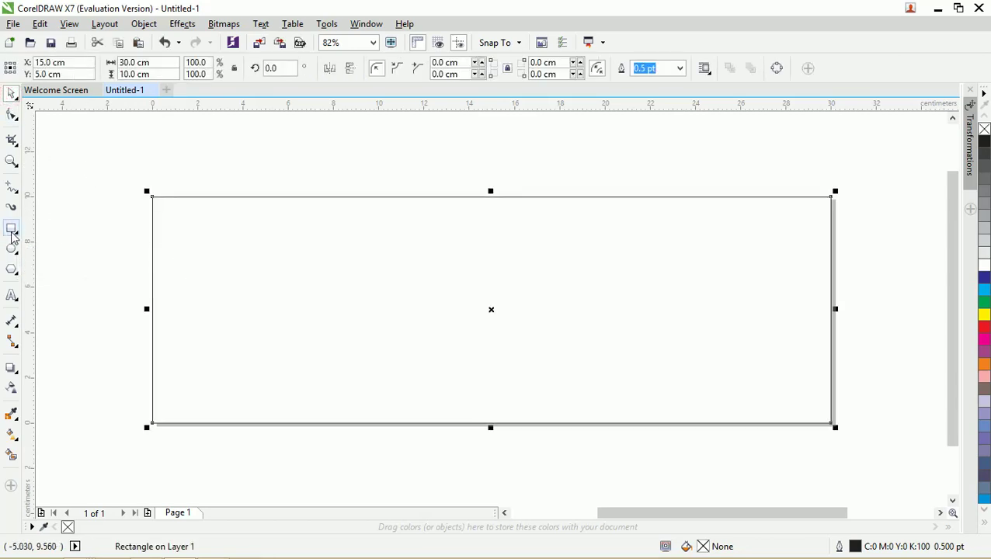
click(402, 153)
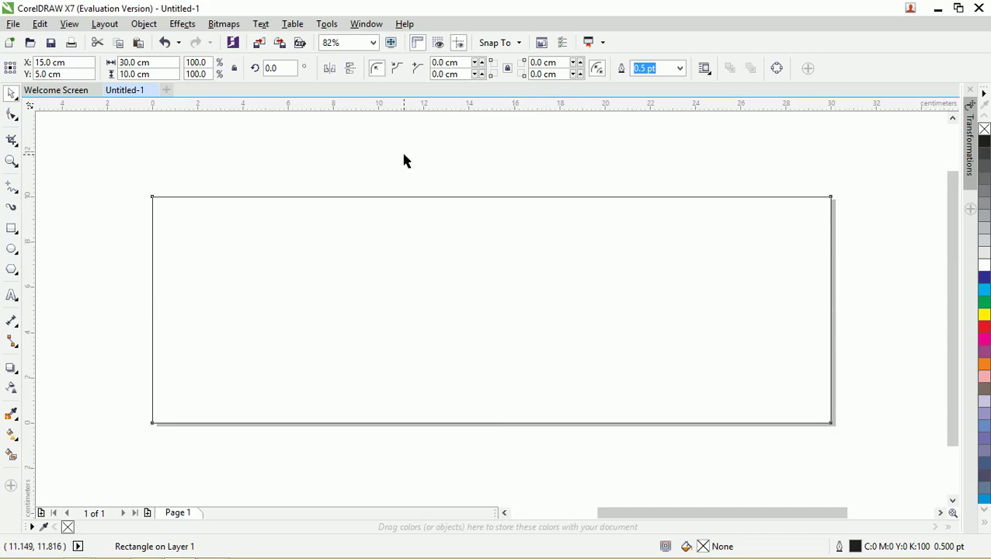
click(382, 196)
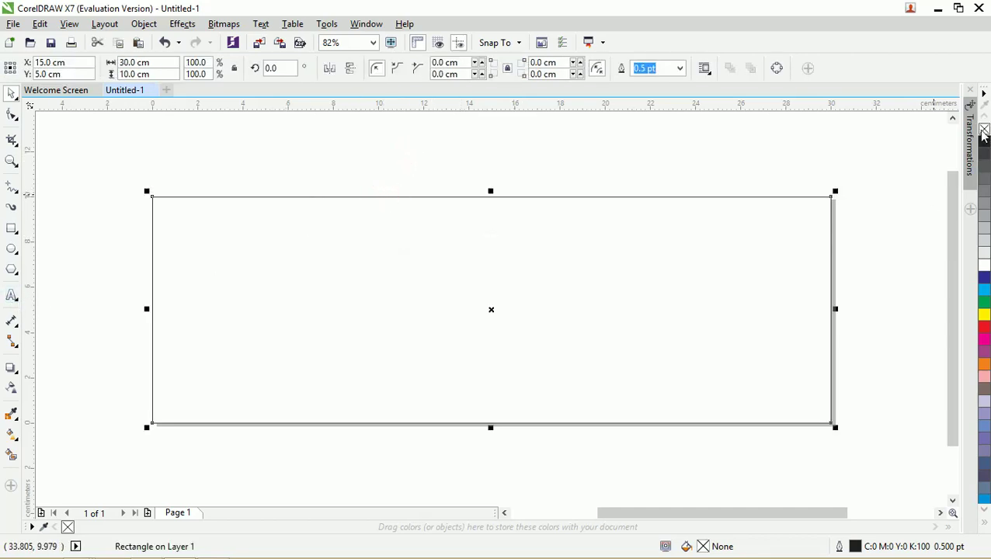
right_click(984, 134)
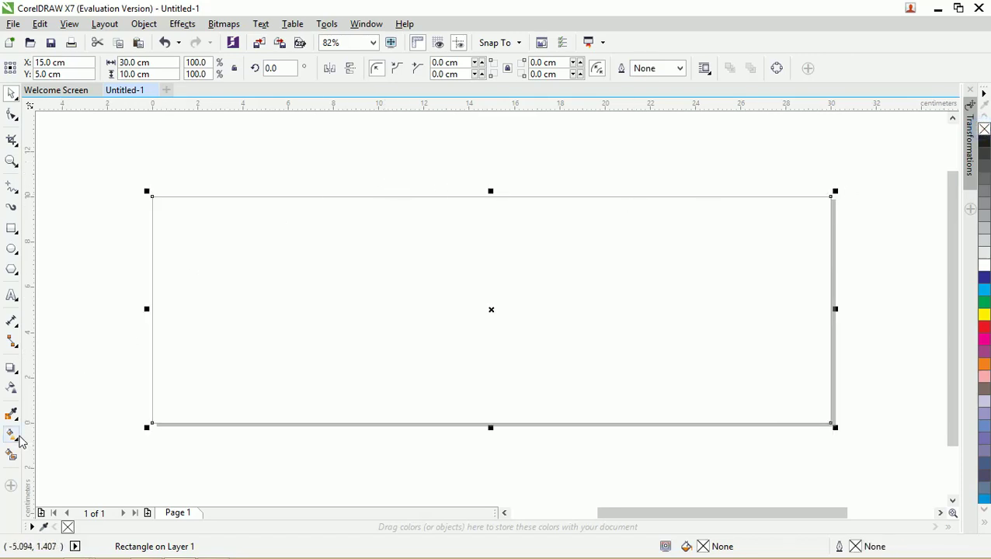
Step: Apply a linear fountain fill horizontally across the rectangle, from its left edge to just past its right edge
click(13, 439)
click(50, 437)
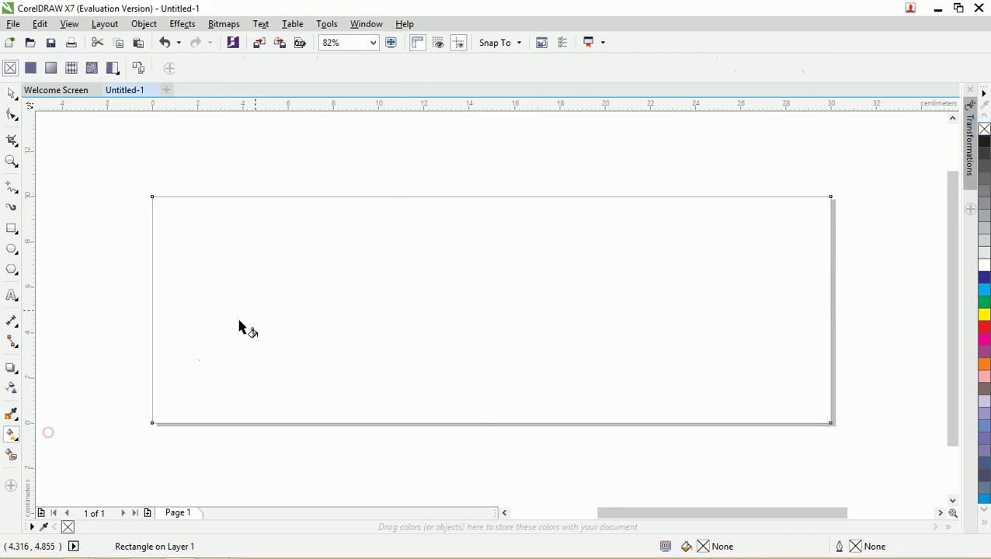
drag(163, 295, 860, 299)
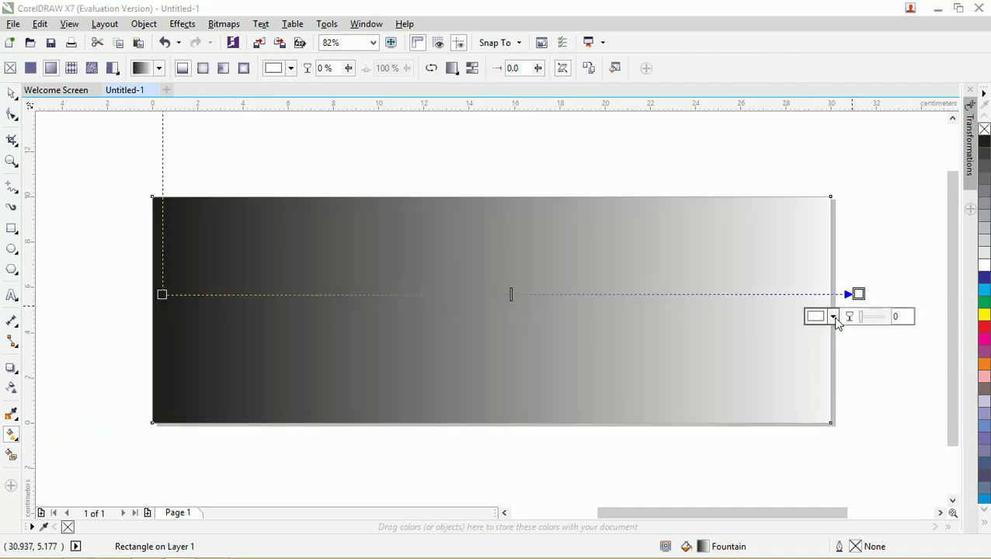
Step: Set the gradient's end colour to dark navy, using the RGB model and hex value #171743
click(832, 317)
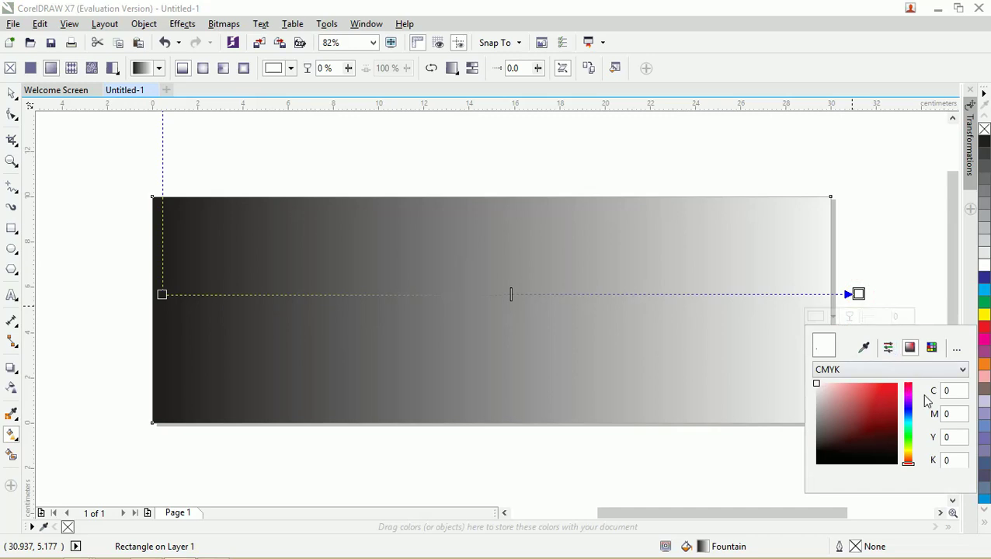
click(952, 371)
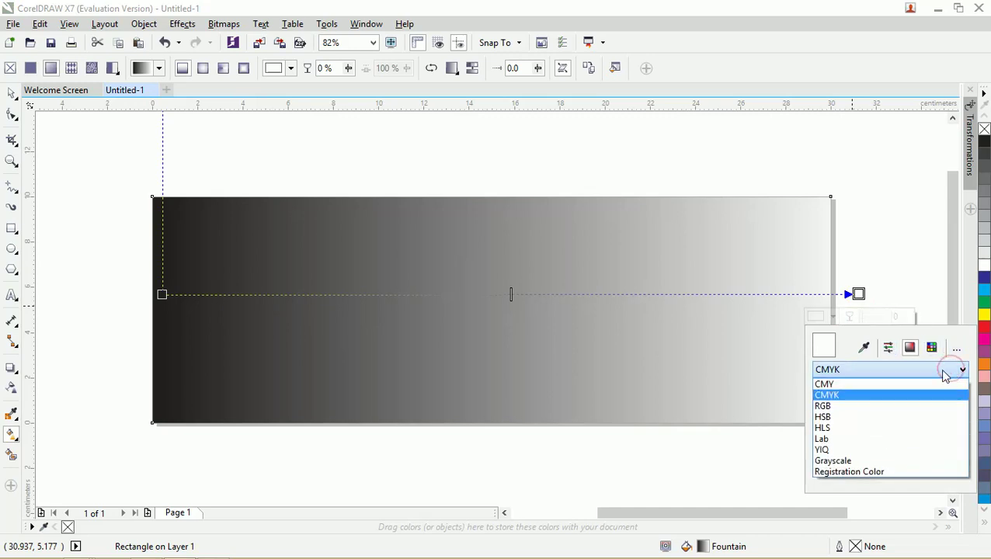
click(867, 406)
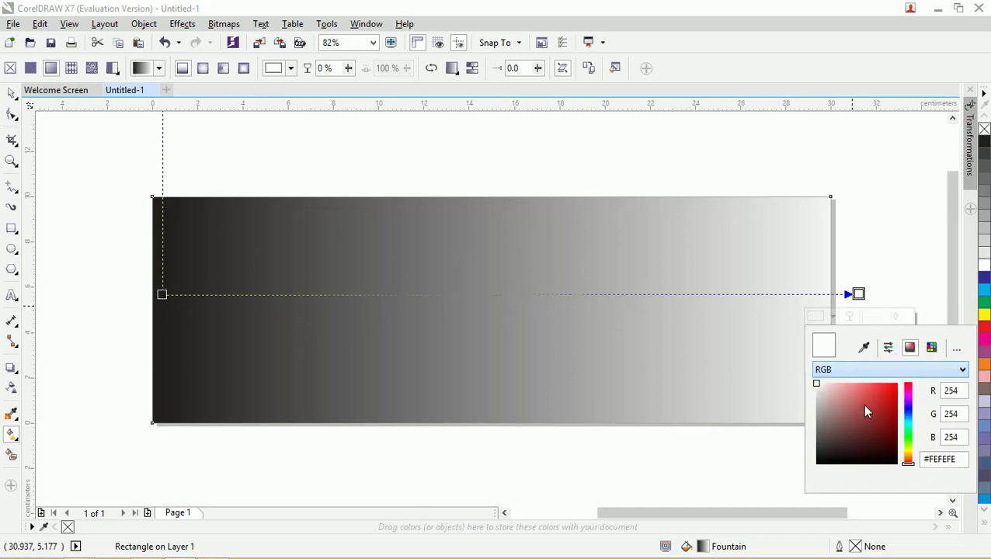
click(955, 458)
drag(956, 459, 929, 459)
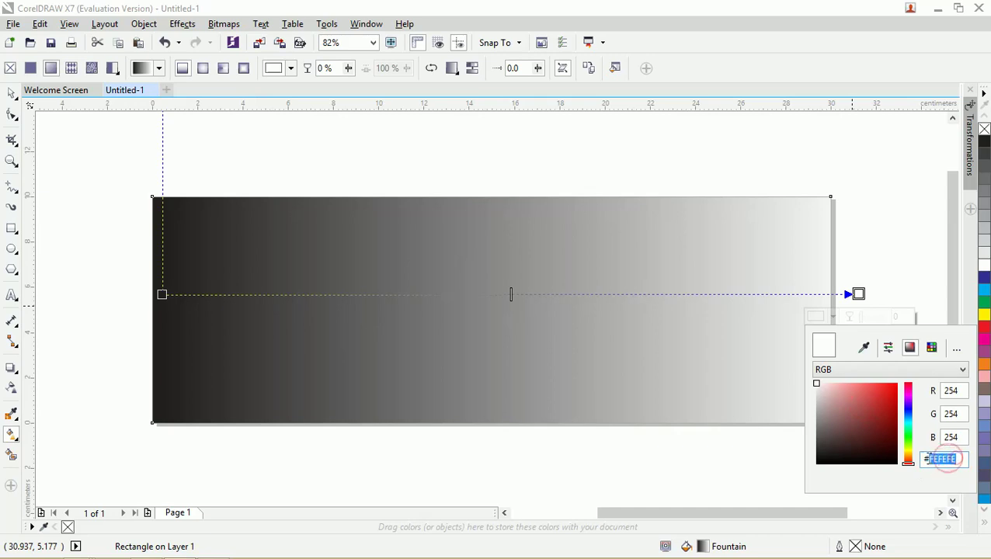
text(117143)
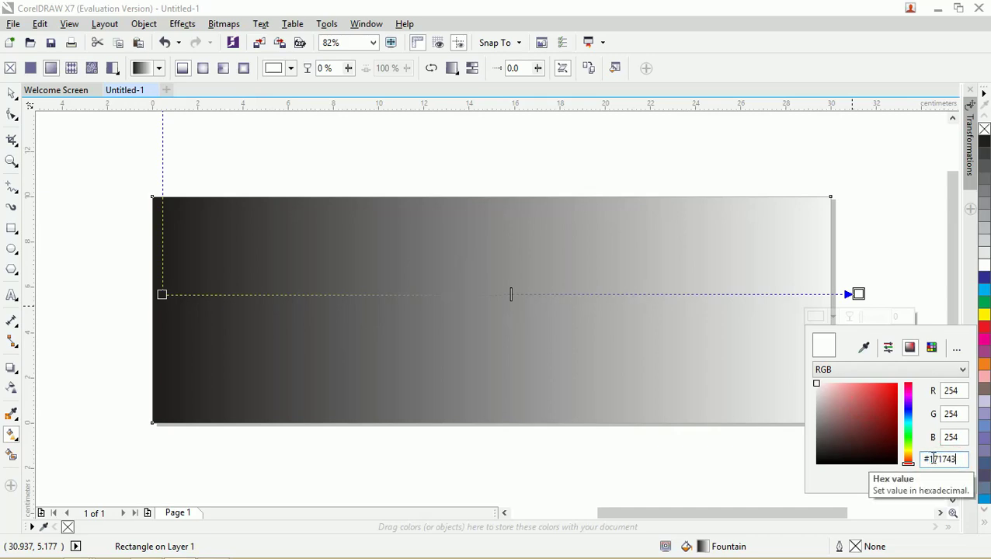
click(958, 437)
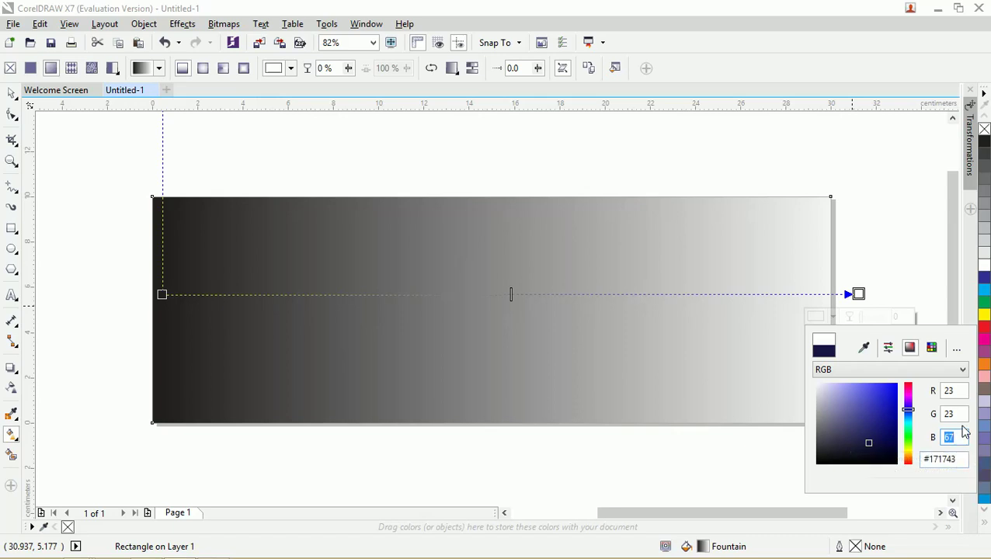
click(958, 462)
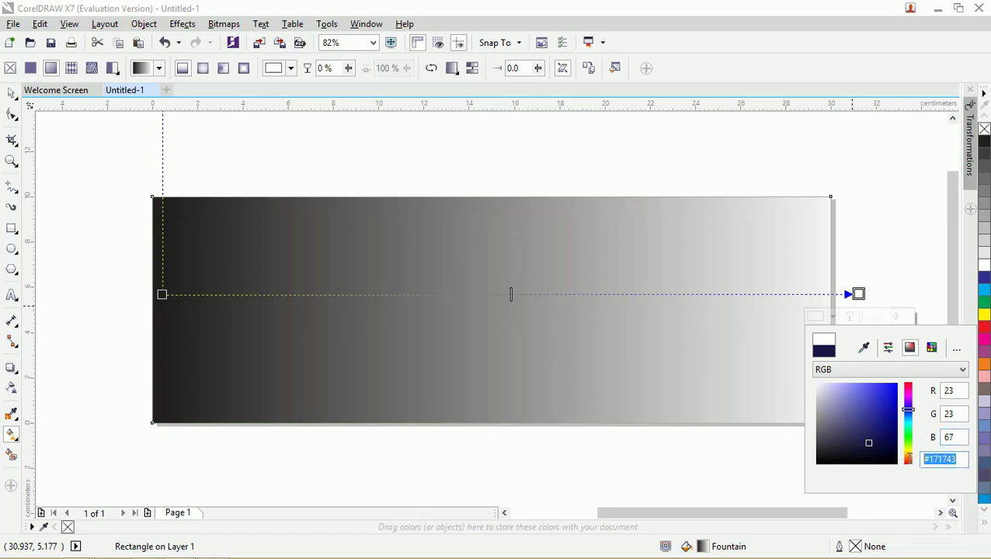
click(960, 413)
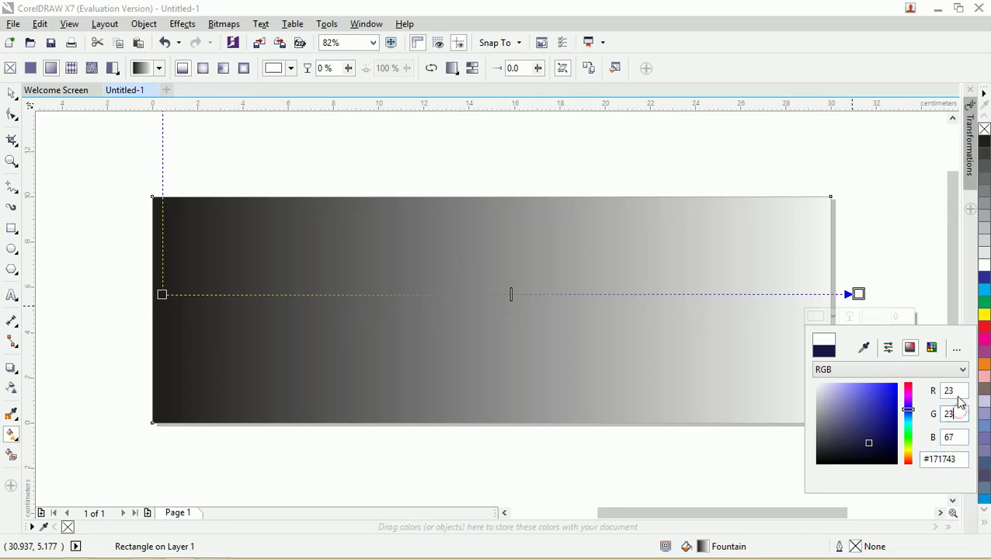
click(956, 392)
click(869, 444)
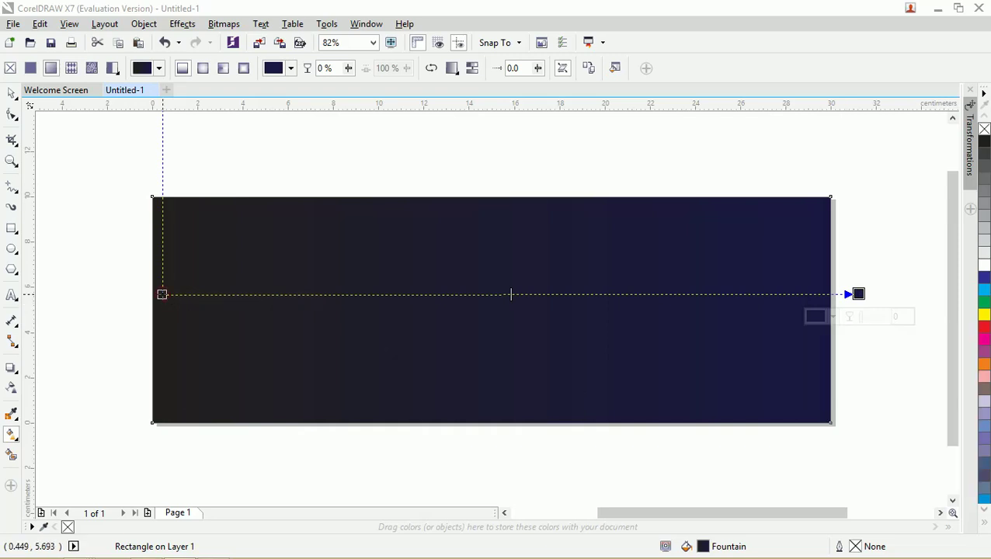
Step: Move the gradient's end node closer to the rectangle's right edge and add a navy colour node at 23%
click(161, 294)
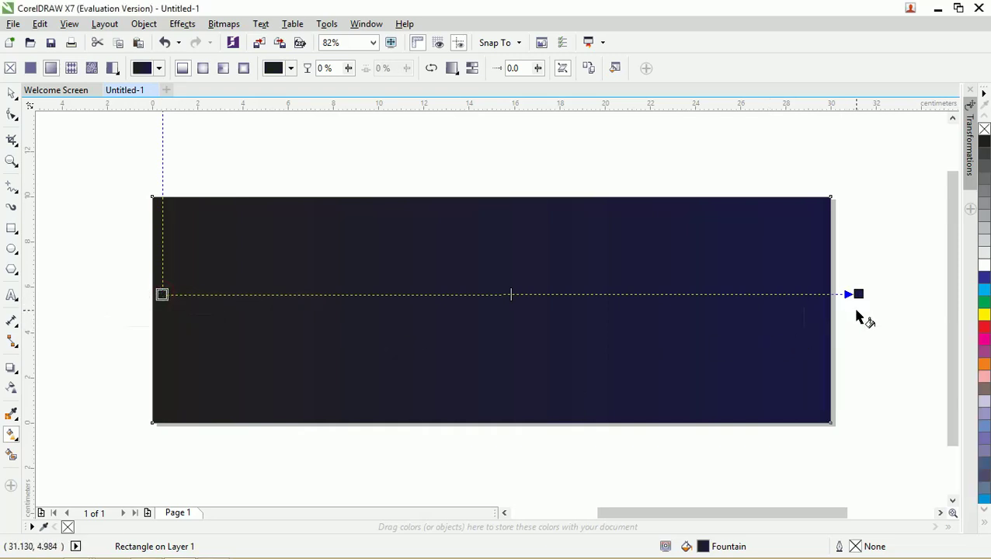
drag(858, 293, 838, 295)
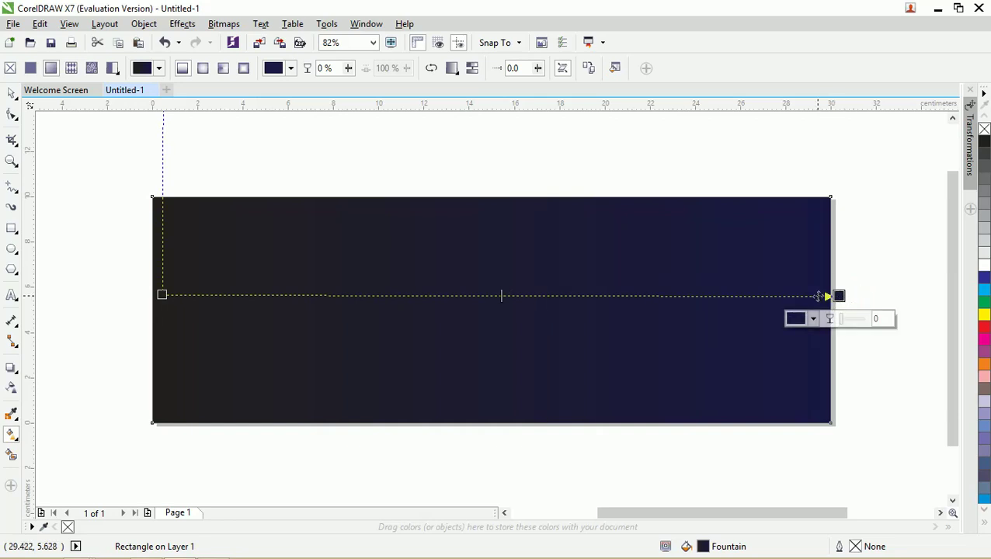
double_click(817, 296)
drag(817, 296, 317, 295)
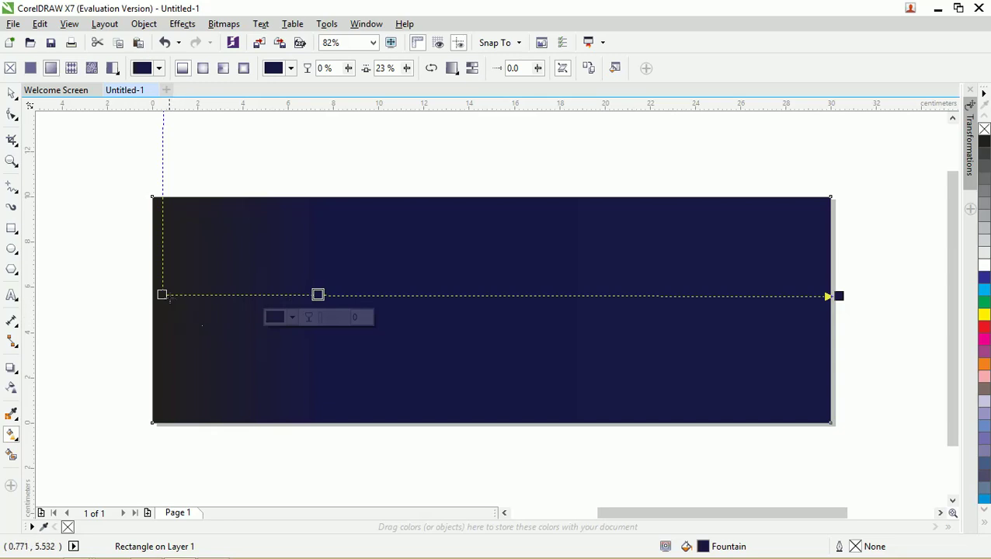
Step: Switch the gradient's start colour to RGB, enter #171743, and pick the matching navy #161640
click(162, 294)
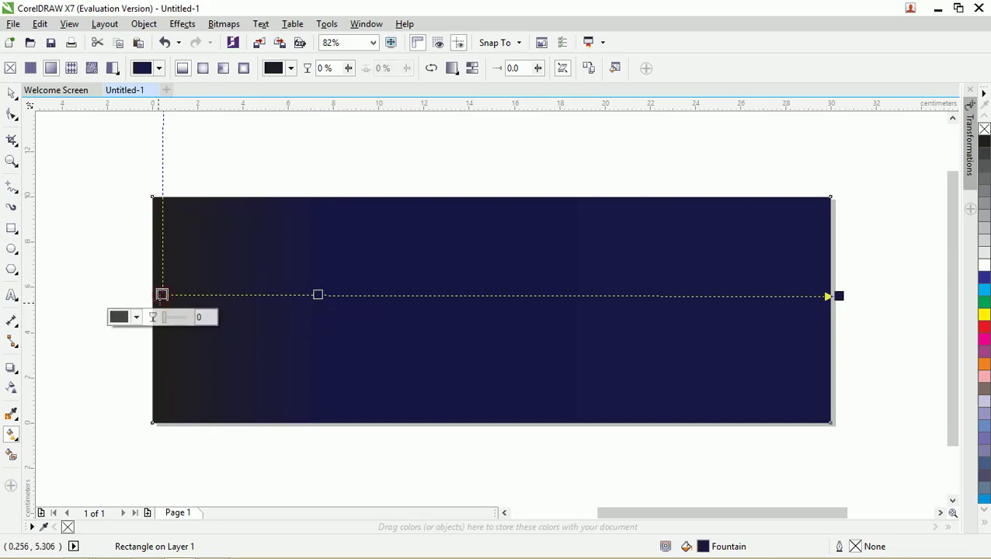
click(138, 317)
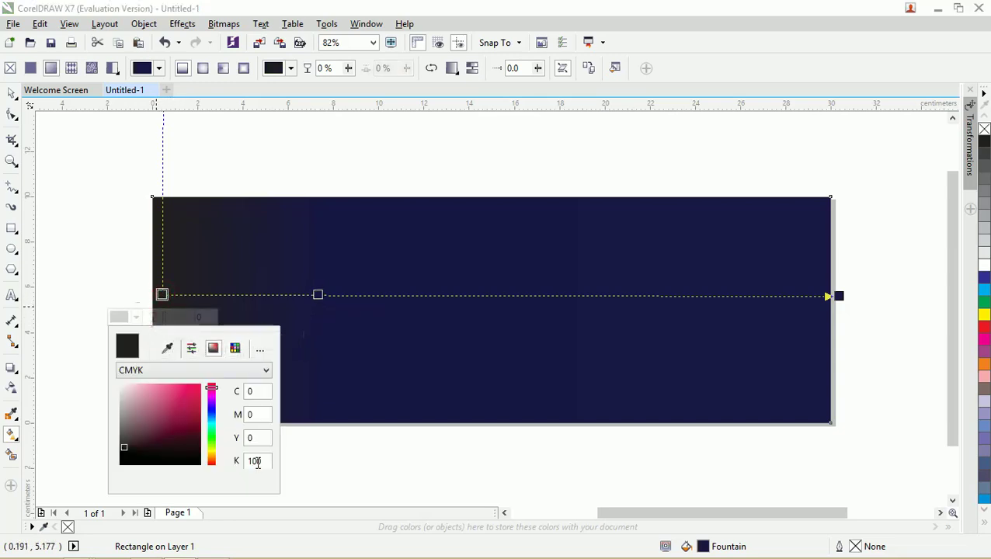
click(240, 373)
click(224, 410)
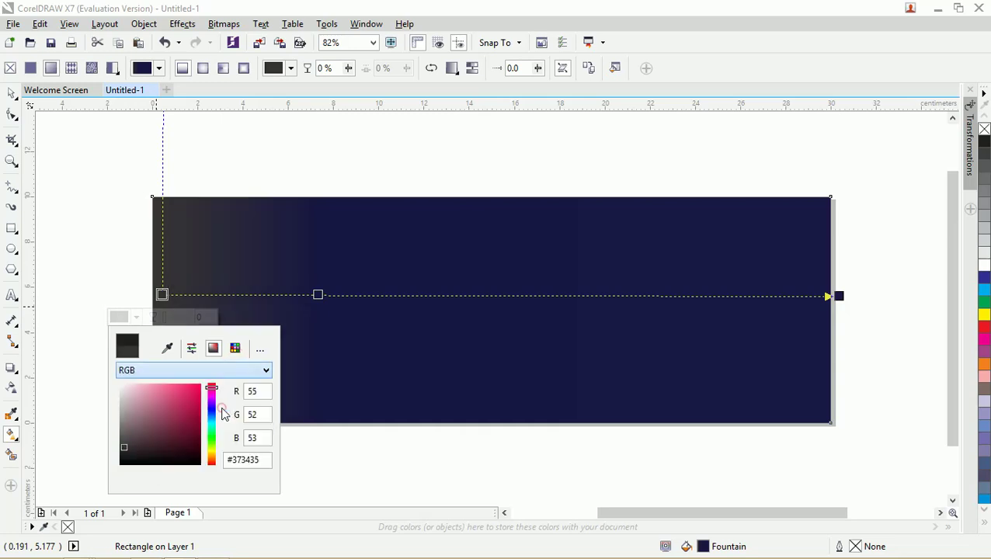
double_click(237, 458)
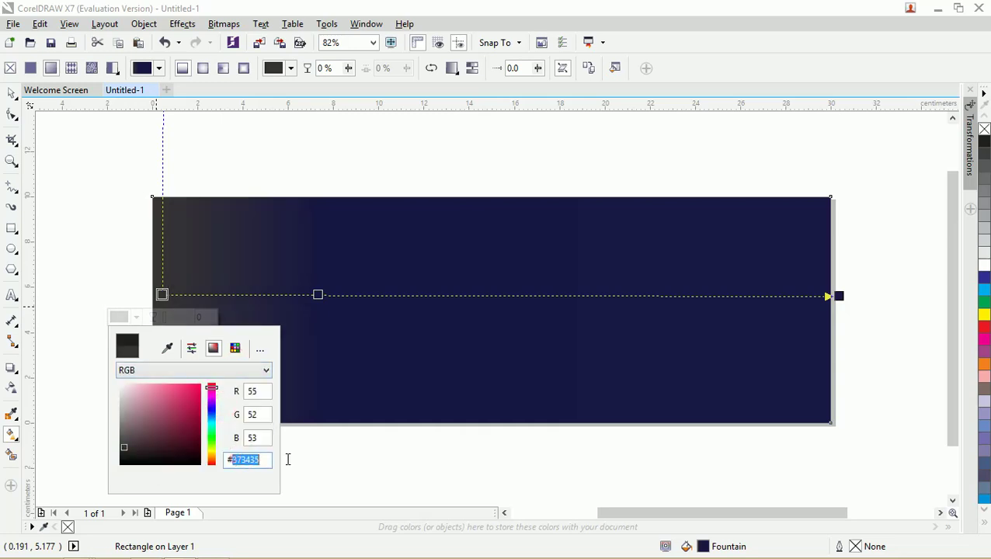
text(#171743)
key(Return)
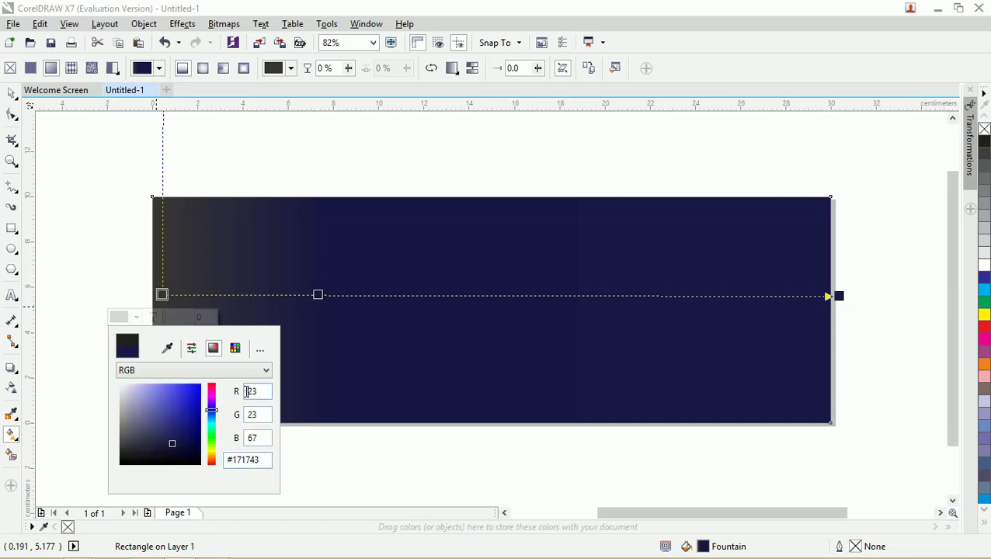
click(172, 443)
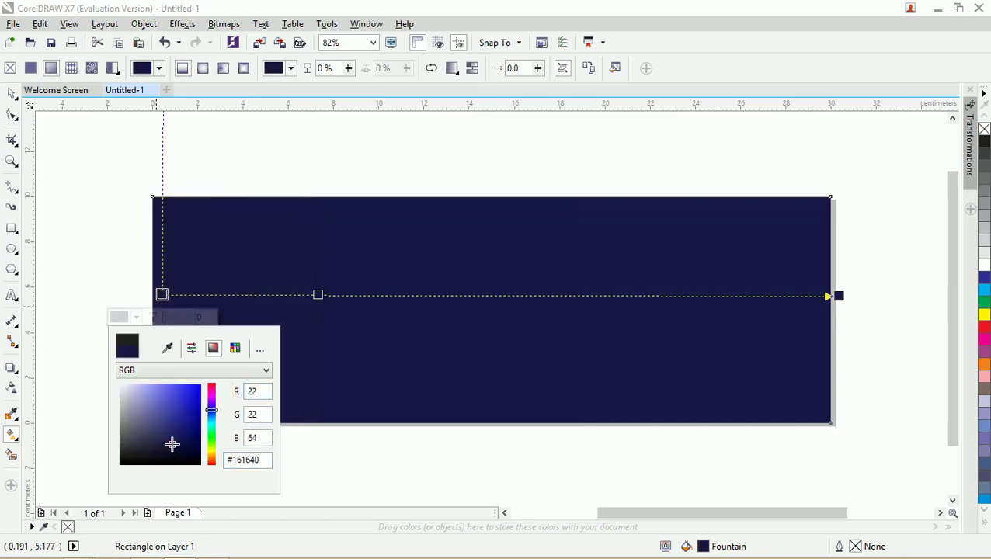
Step: Delete the gradient's intermediate node and lighten the start colour to a brighter navy blue
click(316, 295)
key(Delete)
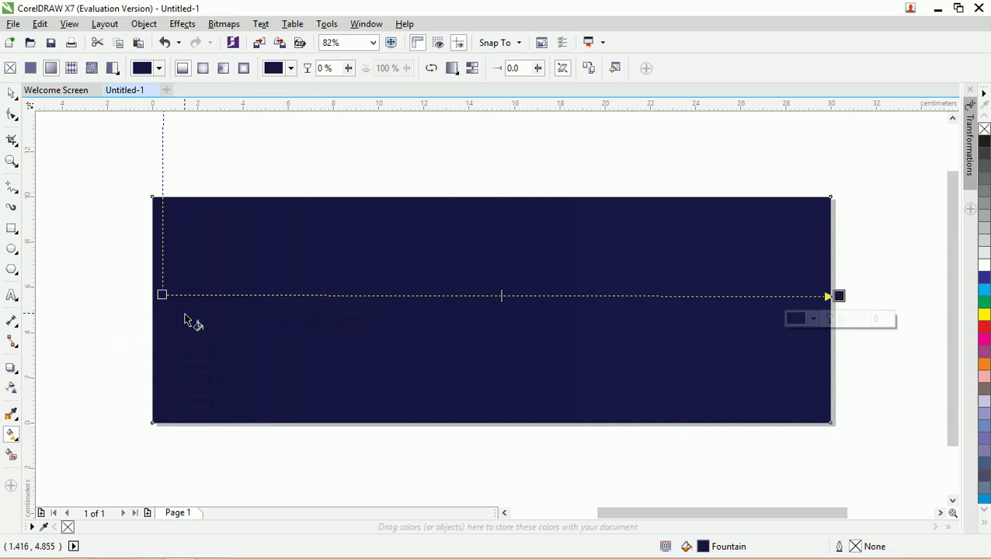
click(161, 295)
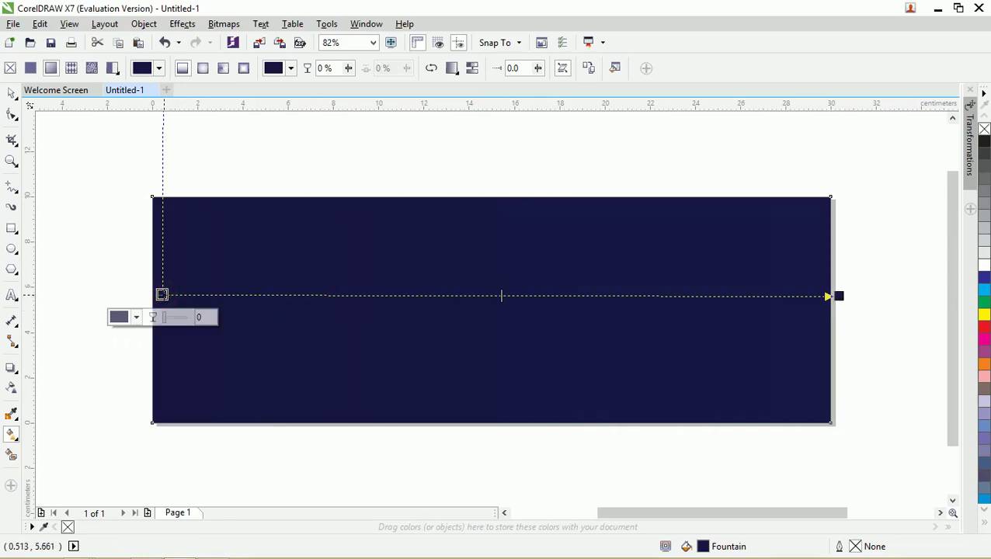
click(138, 319)
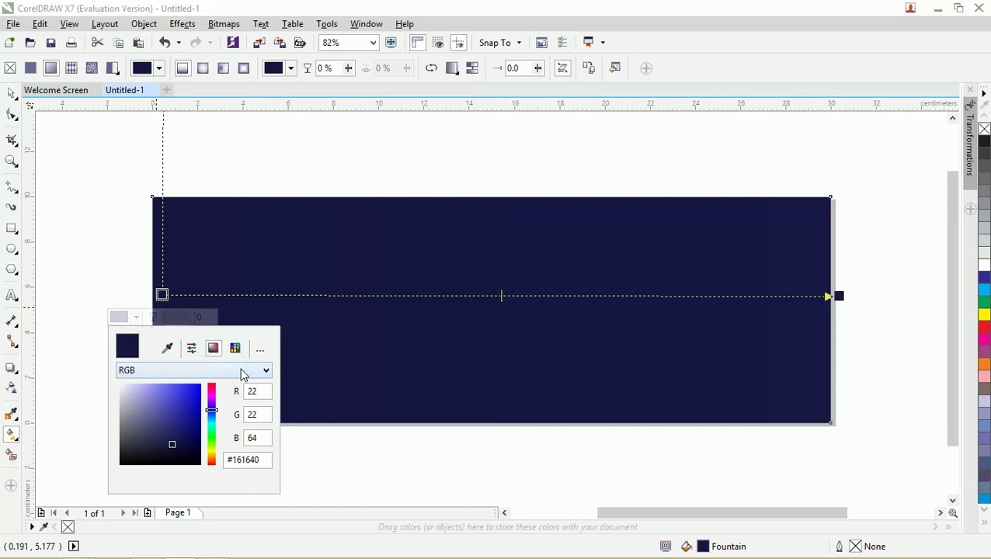
drag(172, 444, 167, 431)
click(12, 93)
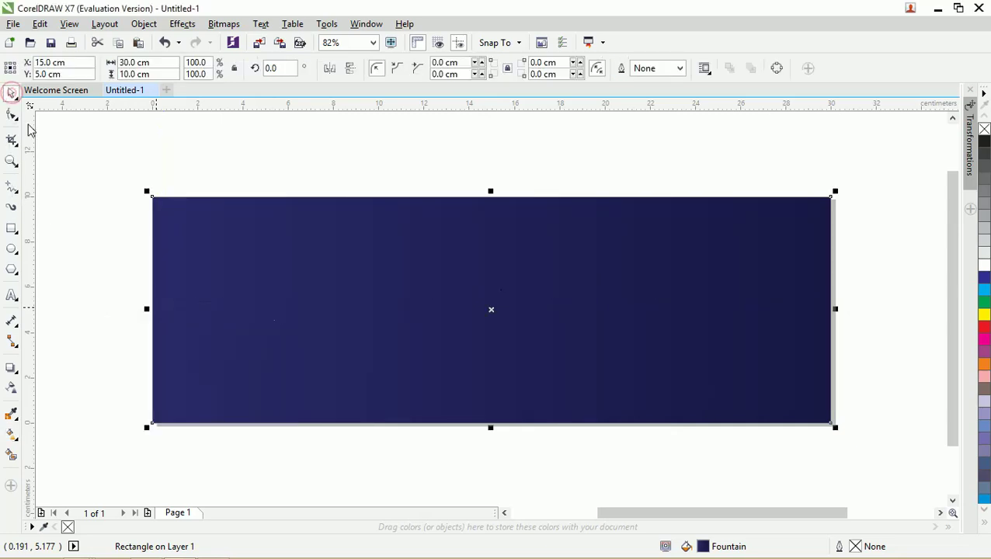
Step: Draw a square about 6.4 cm wide outside the banner and move it to the empty area right of the banner
click(109, 140)
scroll(365, 262, down, 3)
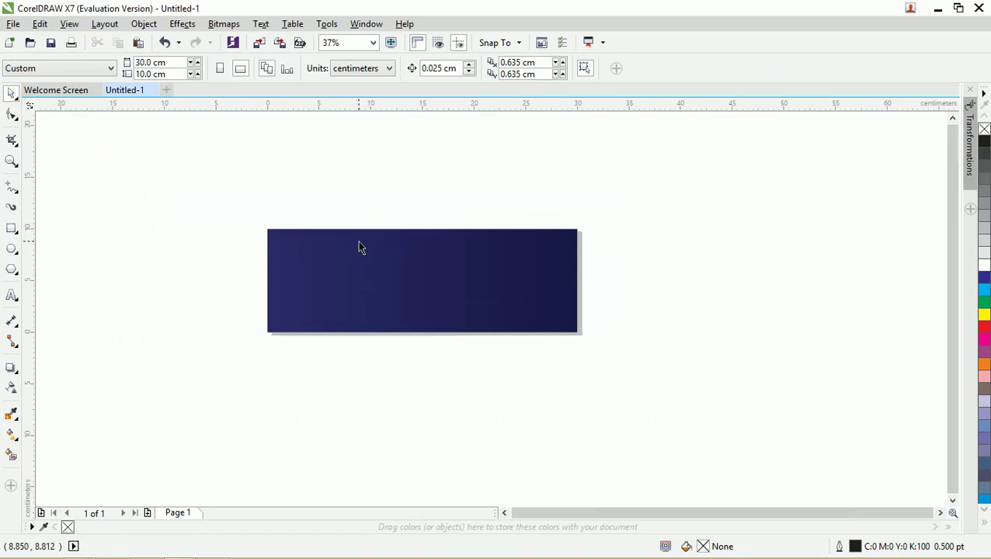
click(12, 229)
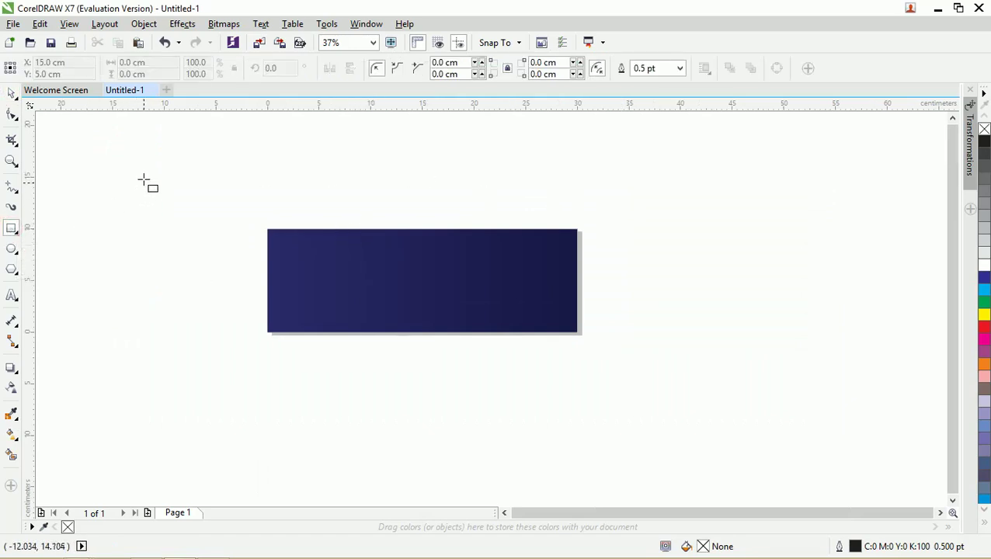
mouse_move(100, 169)
mouse_down()
mouse_move(137, 224)
mouse_move(123, 189)
mouse_move(98, 166)
mouse_move(137, 242)
mouse_move(165, 233)
mouse_move(131, 199)
mouse_move(165, 232)
mouse_up()
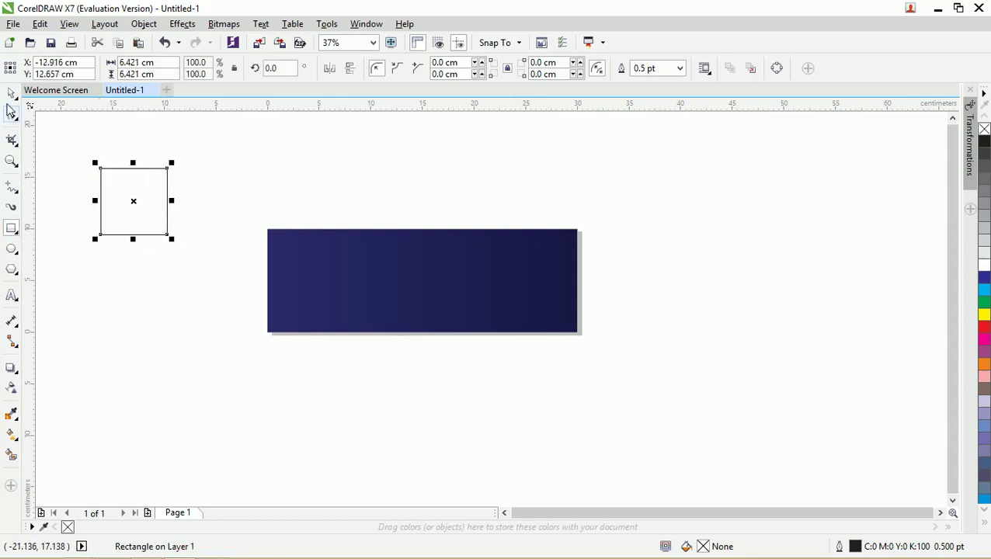
click(11, 93)
drag(156, 185, 699, 254)
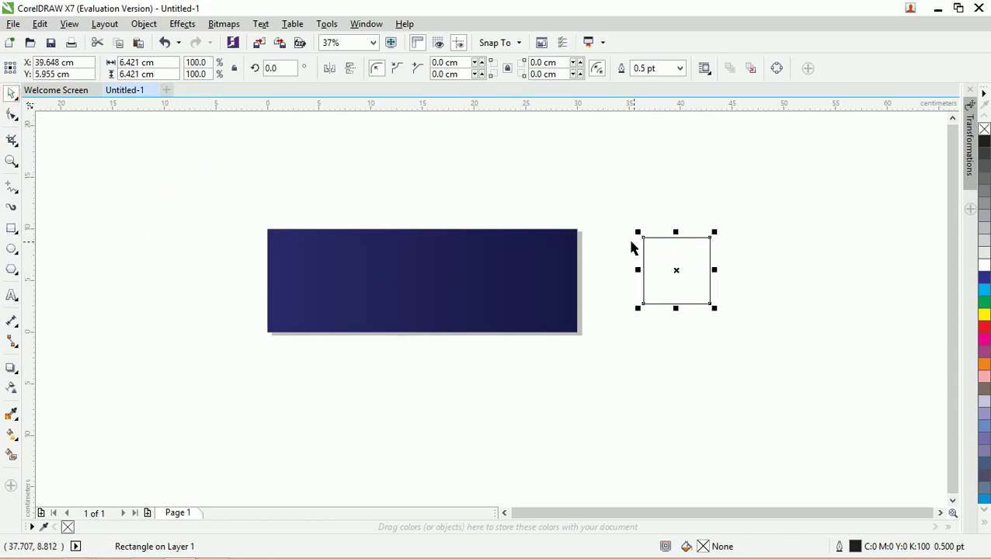
Step: Move the square a little farther from the banner and rotate it 45° into a diamond
key(z)
drag(628, 170, 835, 349)
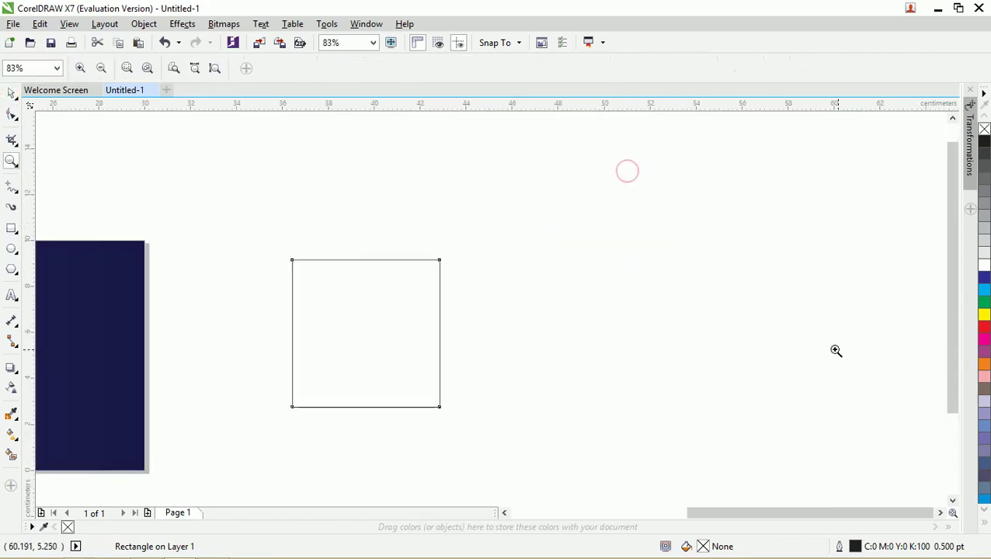
click(10, 93)
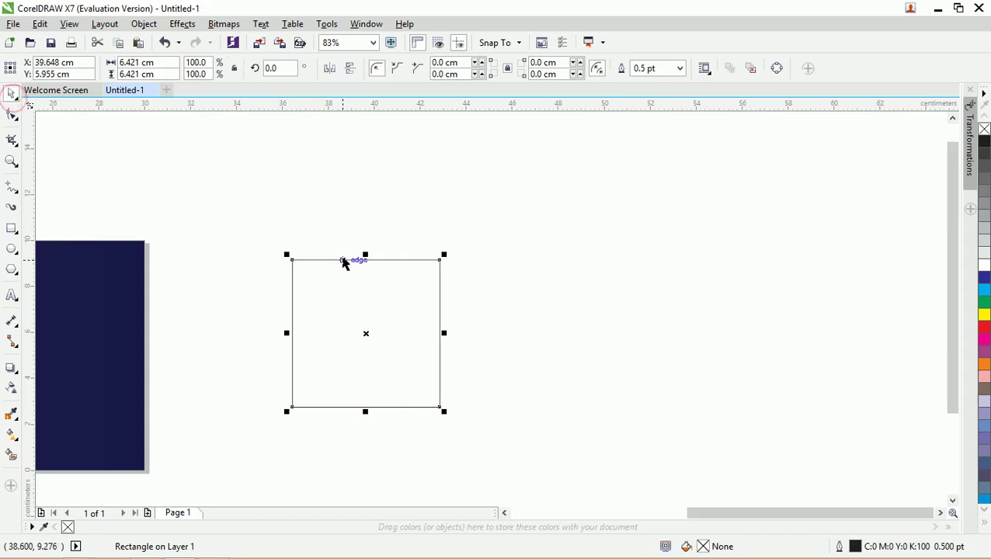
drag(342, 261, 432, 241)
click(431, 241)
drag(535, 235, 452, 223)
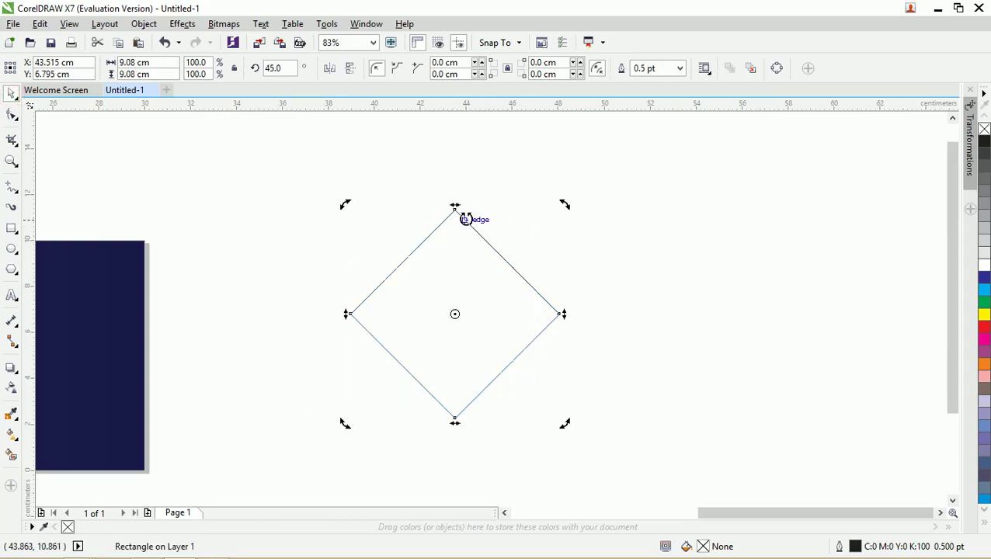
click(240, 185)
click(430, 234)
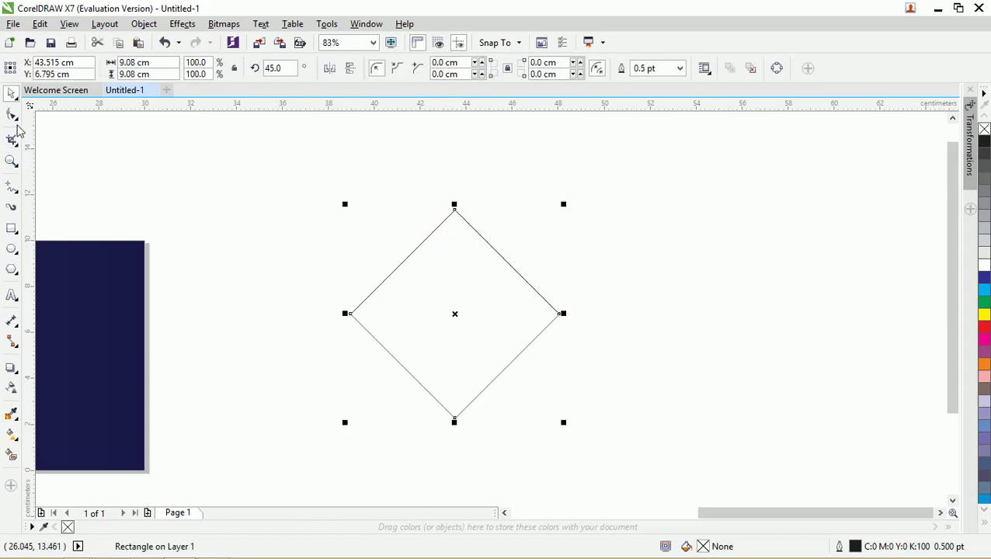
Step: Round all four corners of the diamond with the Shape tool to a radius of about 0.446 cm
click(13, 115)
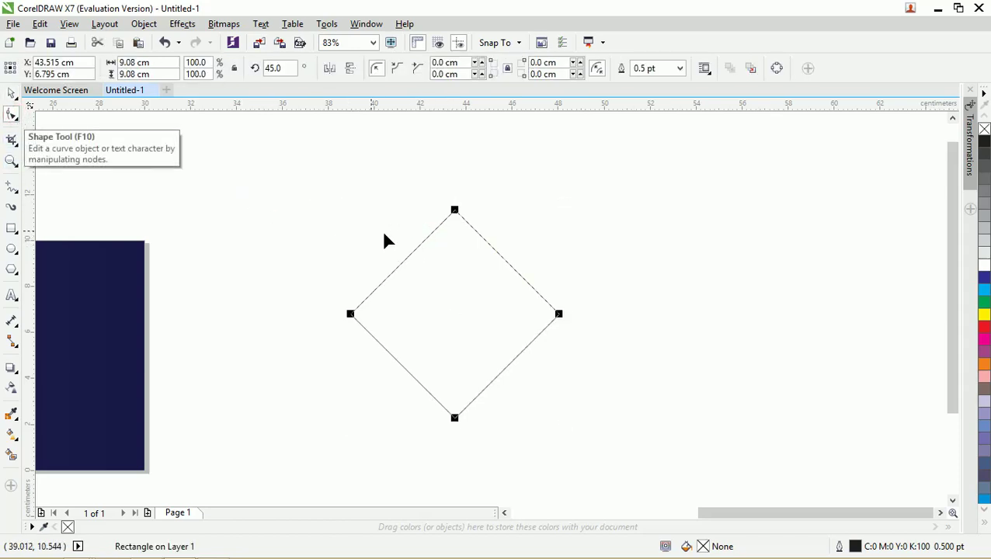
mouse_move(453, 216)
mouse_down()
mouse_move(466, 230)
mouse_move(459, 223)
mouse_up()
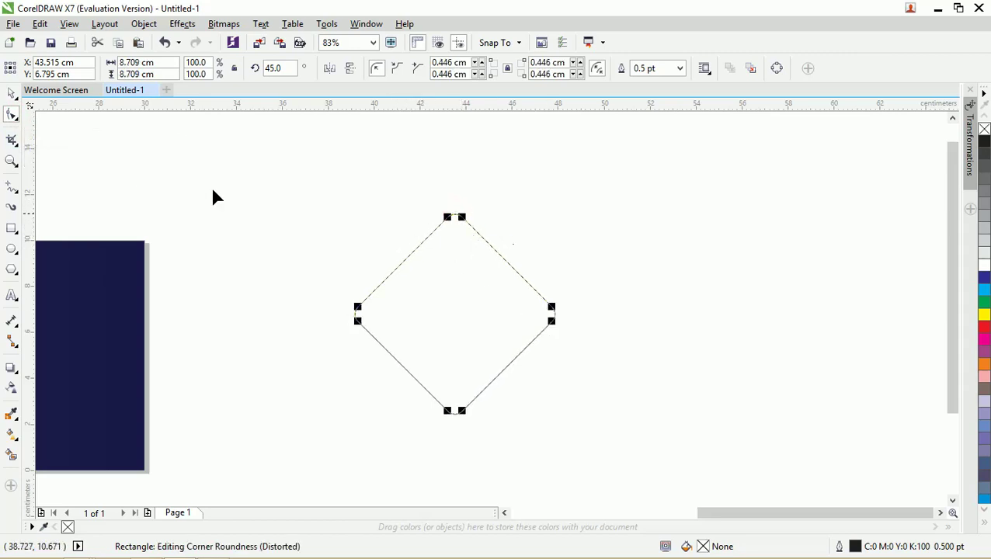
click(11, 93)
click(279, 184)
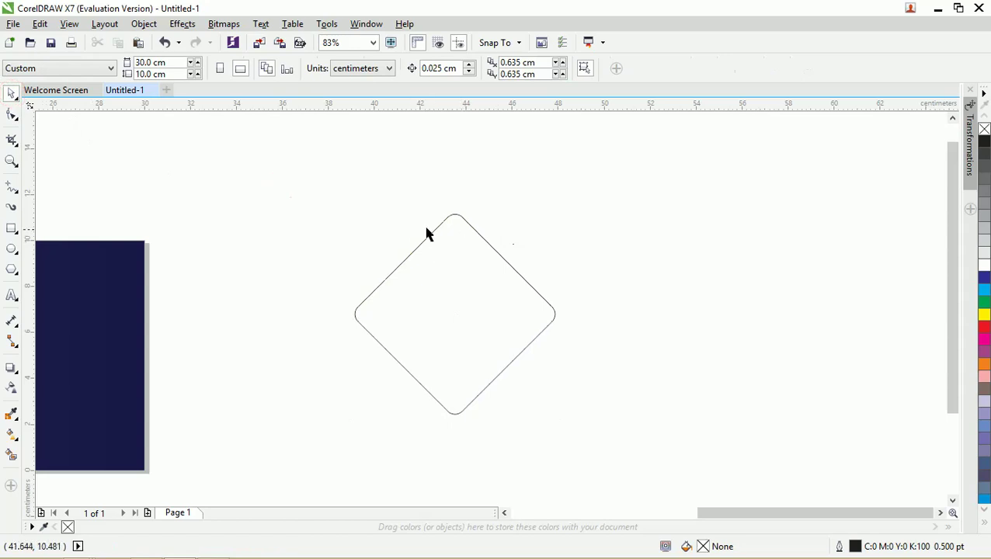
click(449, 221)
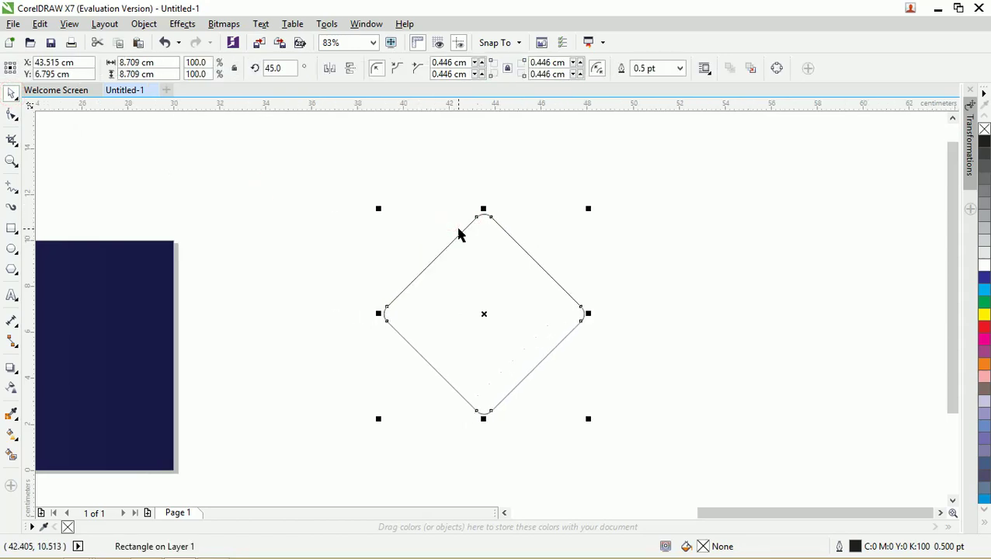
click(556, 234)
scroll(418, 242, down, 3)
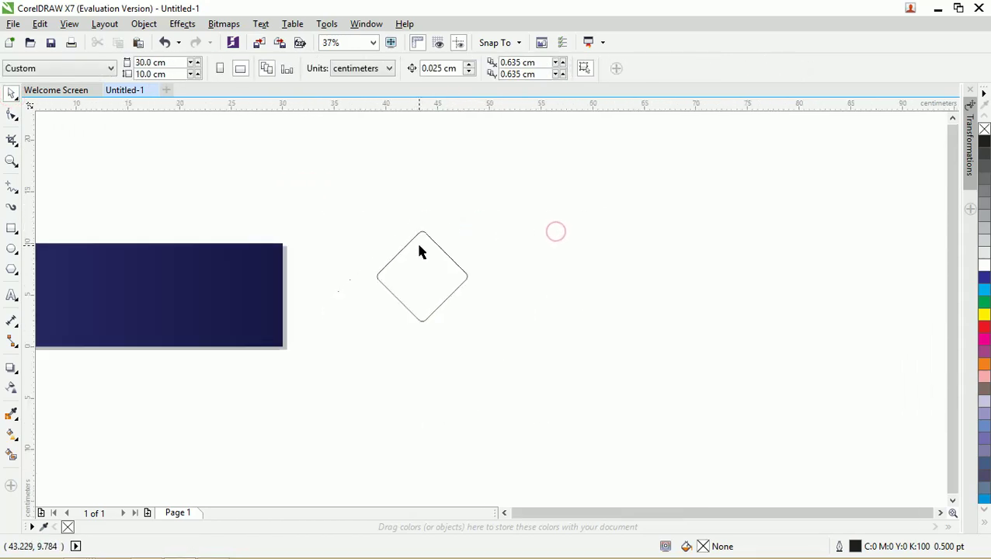
Step: Shift the diamond slightly upward and draw an upright rectangle about 2.4 × 4.9 cm to its right
drag(435, 248, 446, 219)
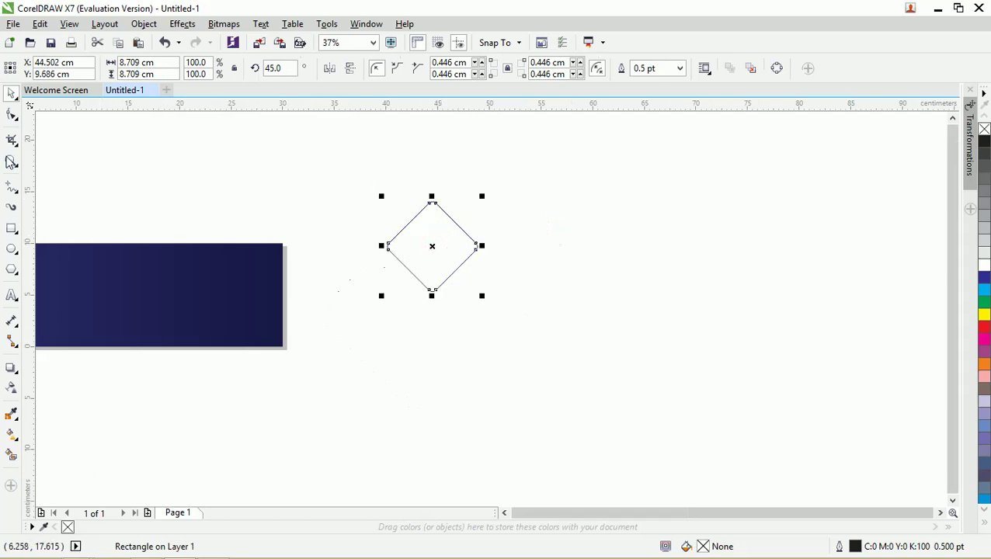
click(11, 229)
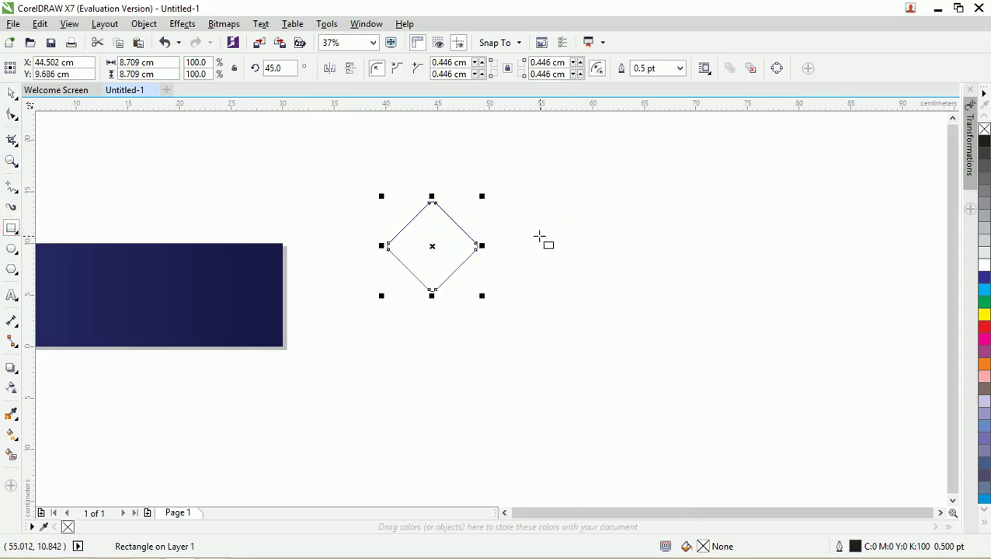
drag(525, 191, 549, 246)
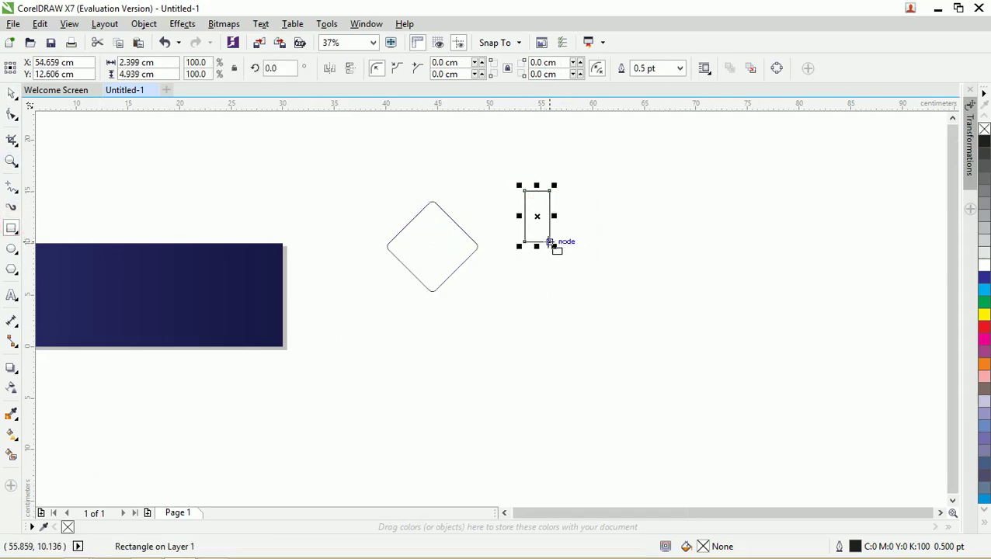
Step: Copy the diamond's width value and apply it to the small rectangle, making it 8.709 cm wide
click(12, 93)
click(435, 212)
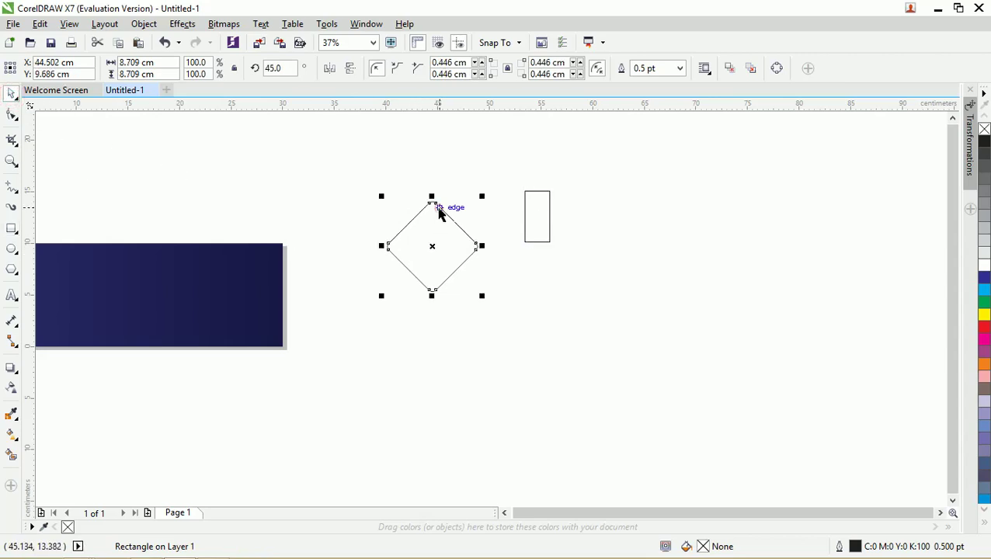
double_click(171, 65)
right_click(136, 68)
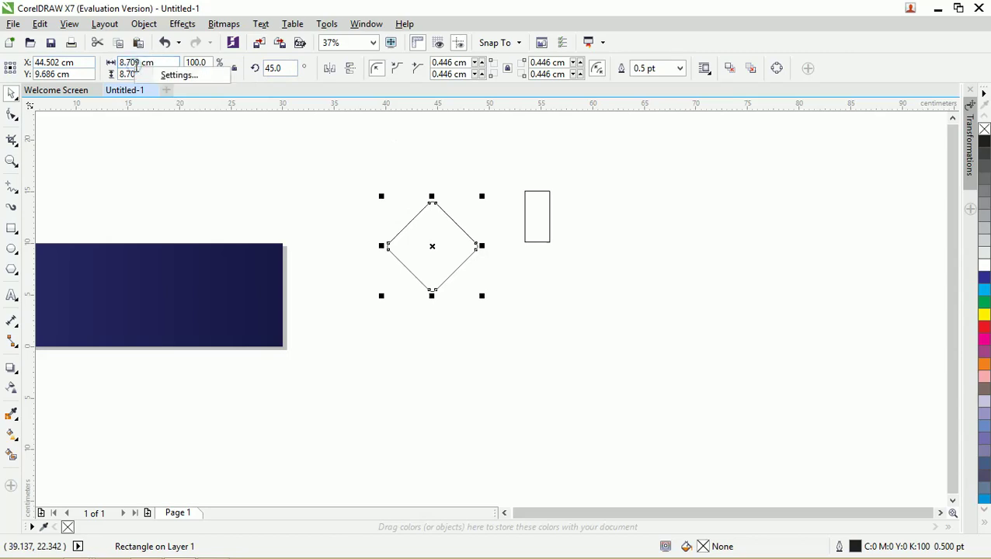
key(Escape)
double_click(136, 62)
key(ctrl+c)
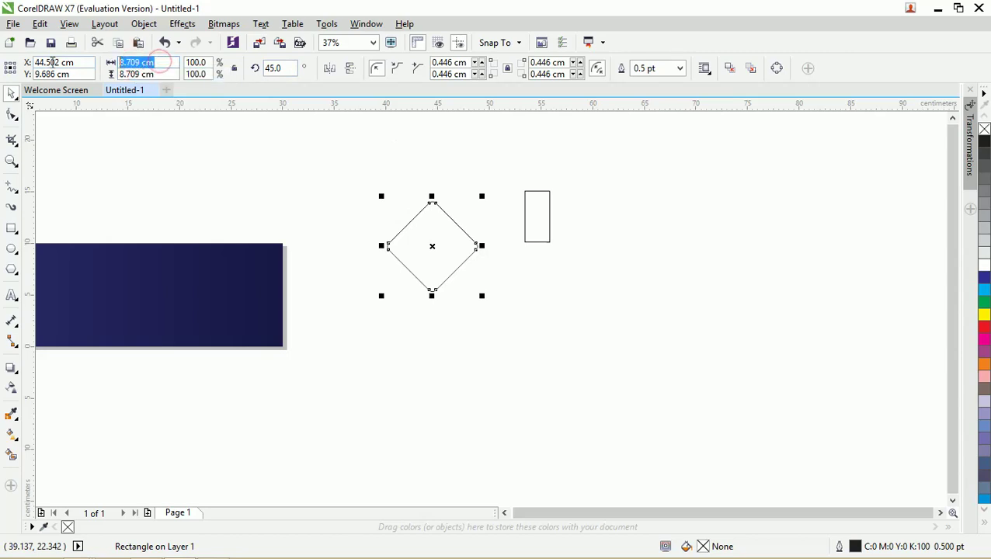
click(528, 201)
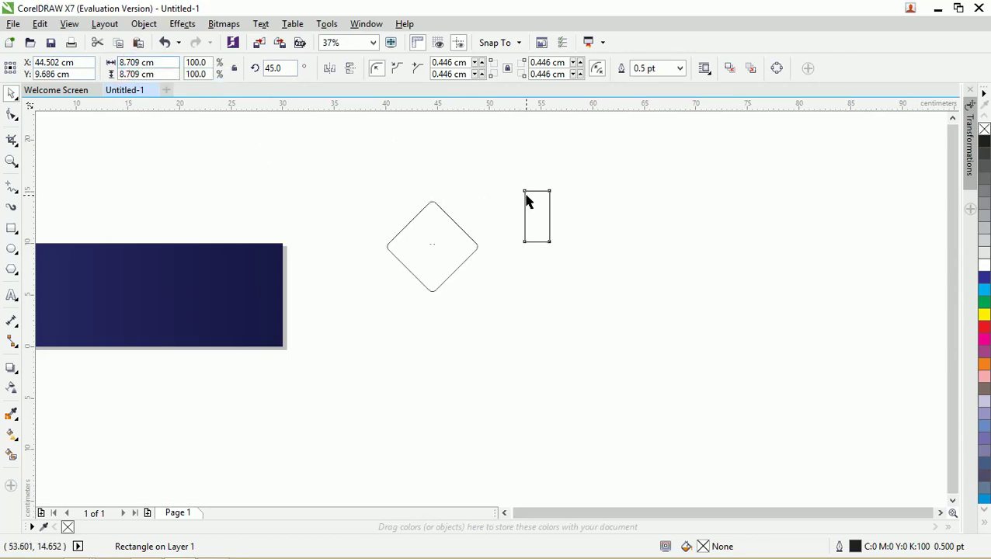
double_click(164, 65)
key(ctrl+v)
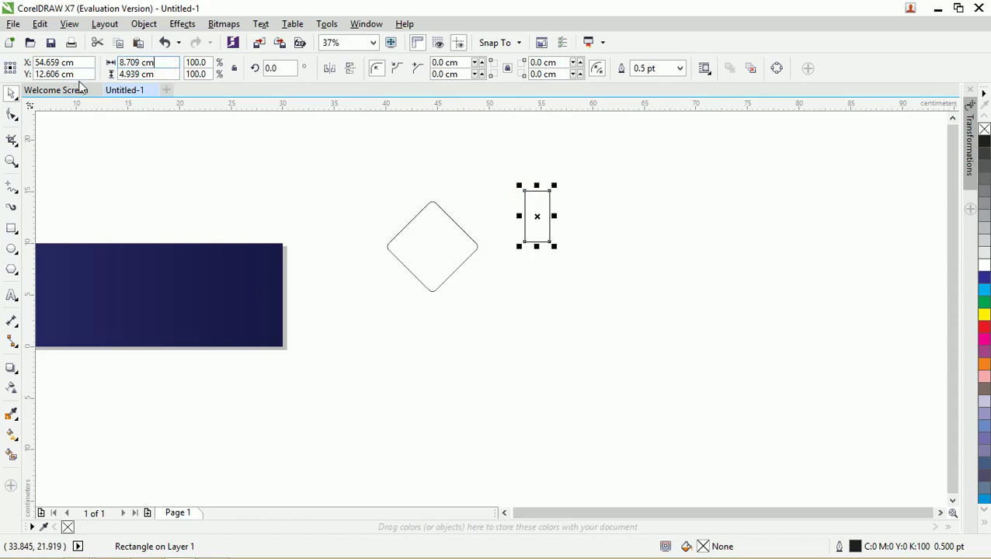
key(Return)
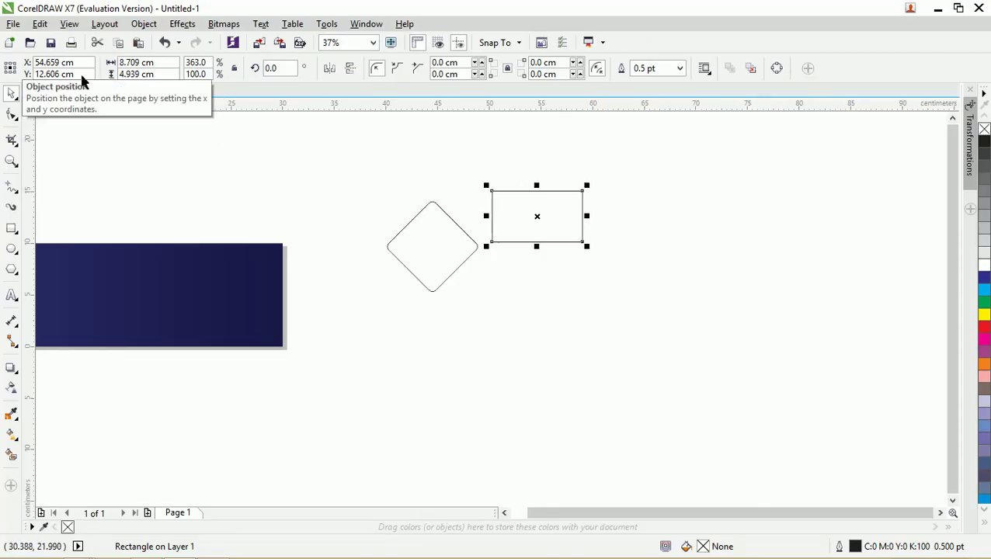
Step: Move the rectangle so its top edge lies on the diamond's midline and align both shapes' centres horizontally
drag(517, 196, 414, 262)
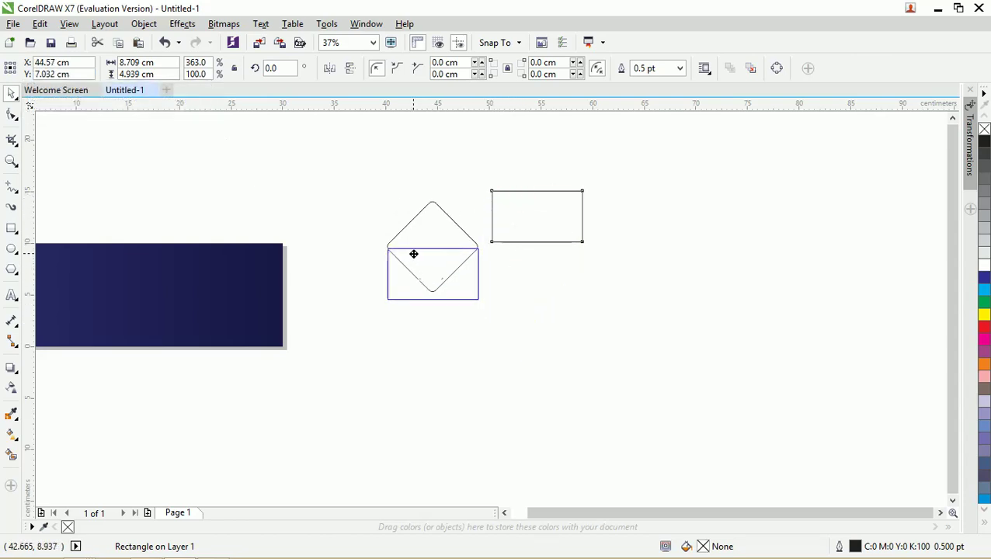
drag(413, 254, 411, 250)
shift+click(412, 227)
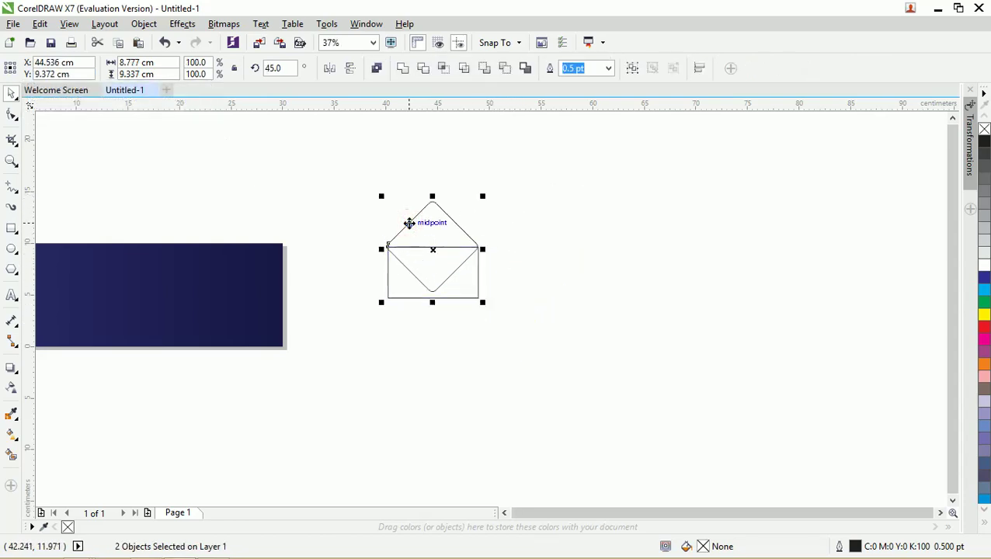
key(c)
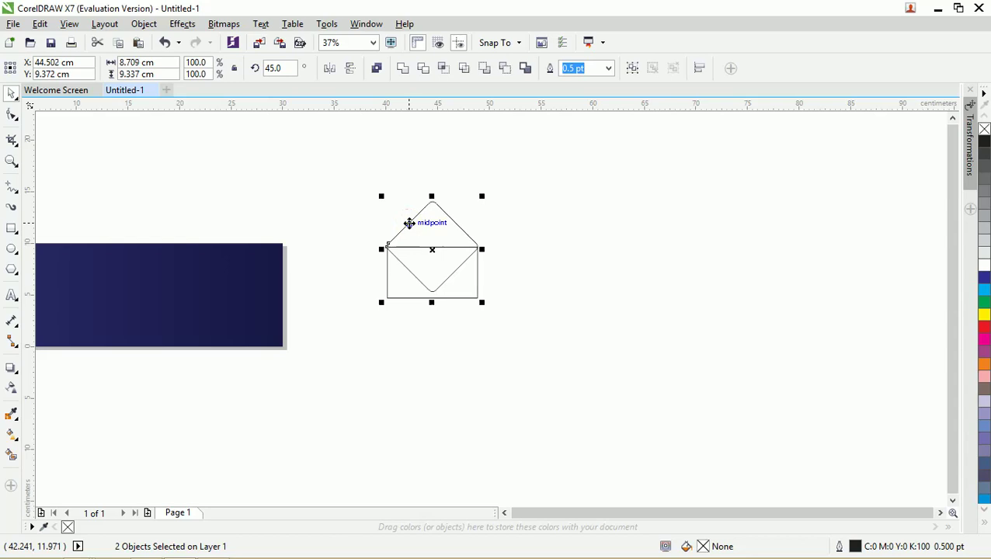
click(476, 231)
Step: Check the rectangle's fit at the diamond's side corners and stretch its bottom edge down to about 22.6 cm high
scroll(430, 247, up, 6)
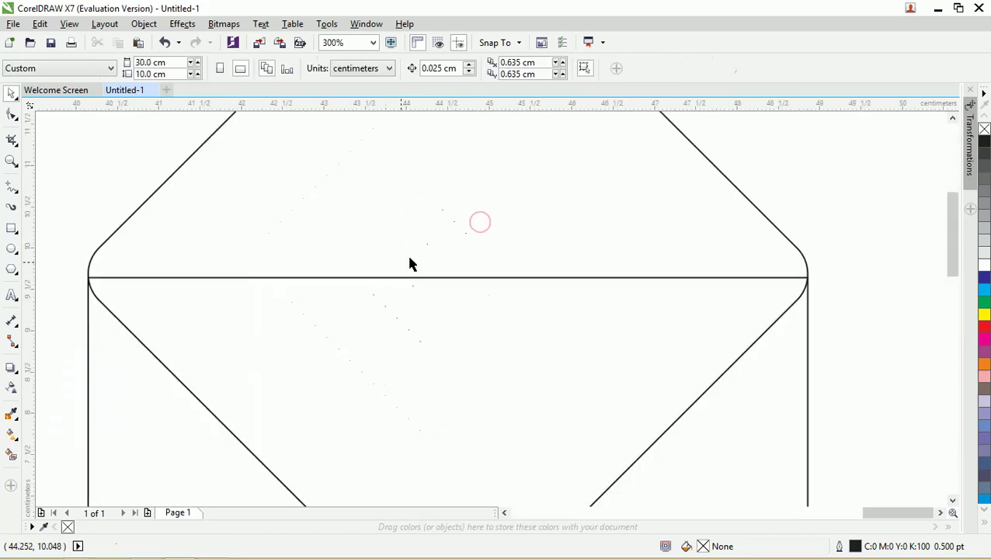
scroll(151, 227, down, 2)
scroll(376, 264, up, 2)
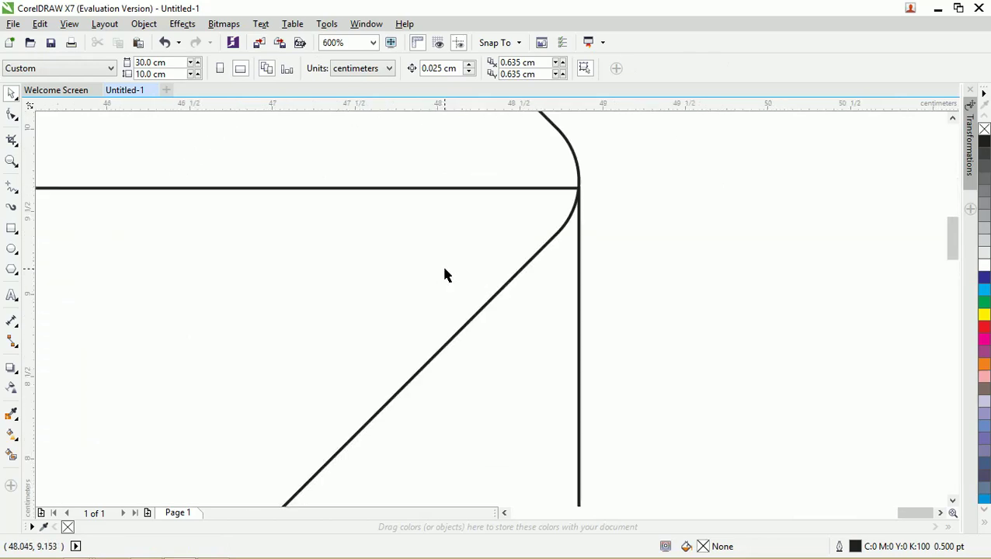
scroll(388, 241, down, 2)
scroll(461, 231, down, 4)
click(416, 223)
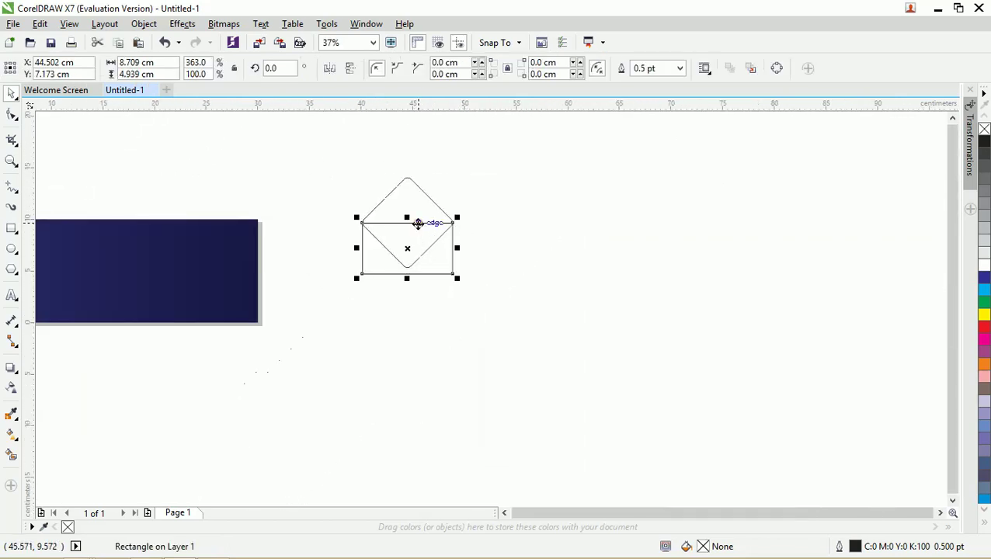
drag(407, 274, 378, 459)
click(489, 249)
Step: Move the tall rectangle up slightly so its top edge meets the outermost points of the diamond's side corners
scroll(368, 226, up, 3)
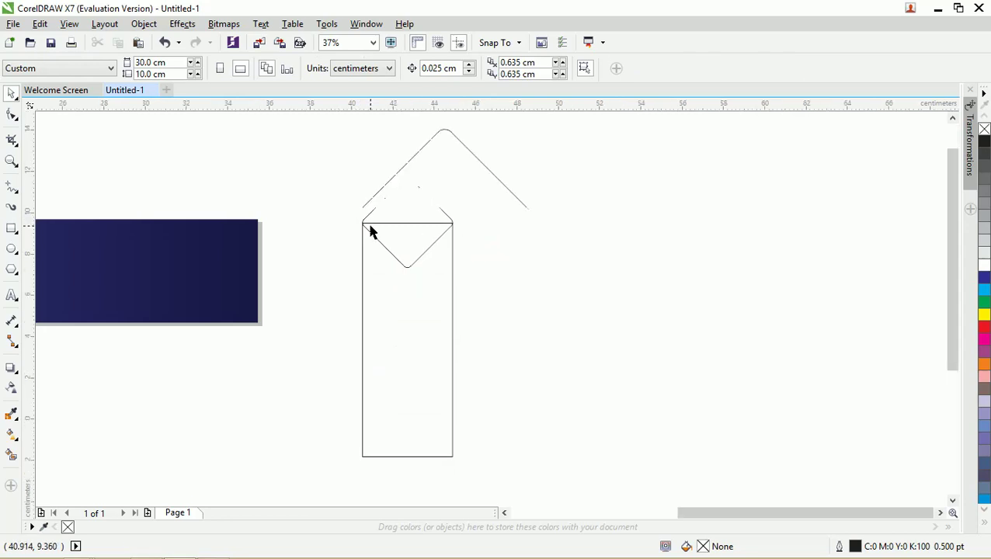
scroll(314, 201, up, 2)
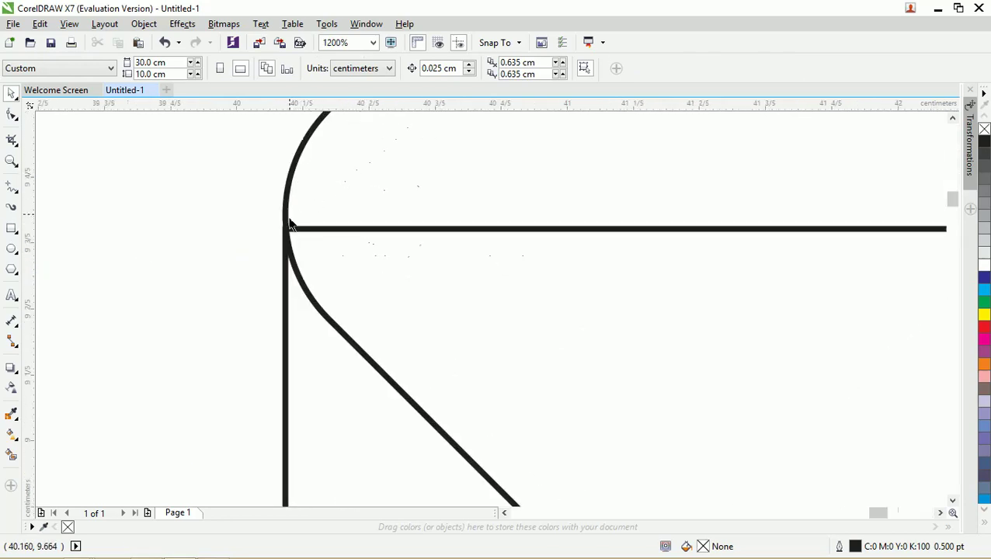
click(314, 231)
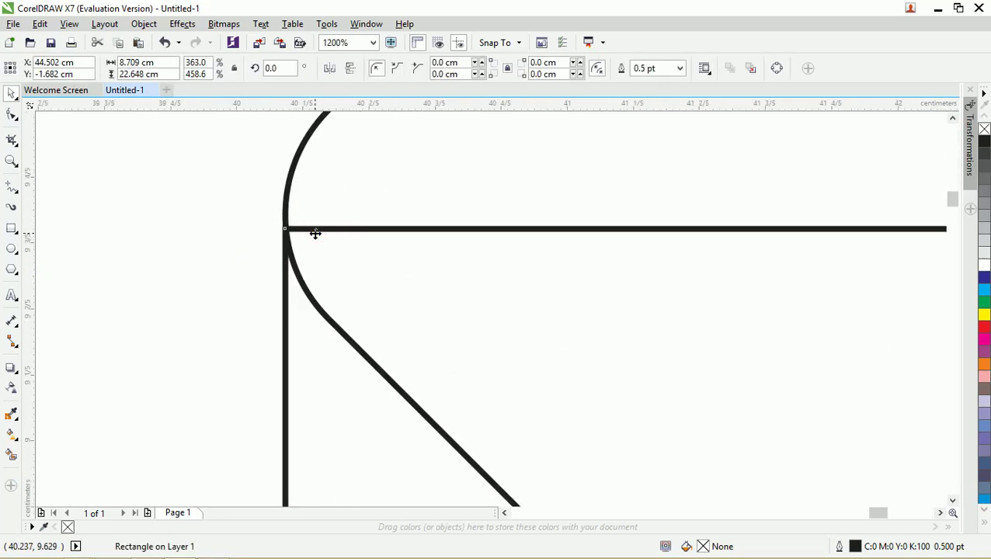
drag(314, 233, 315, 224)
click(250, 201)
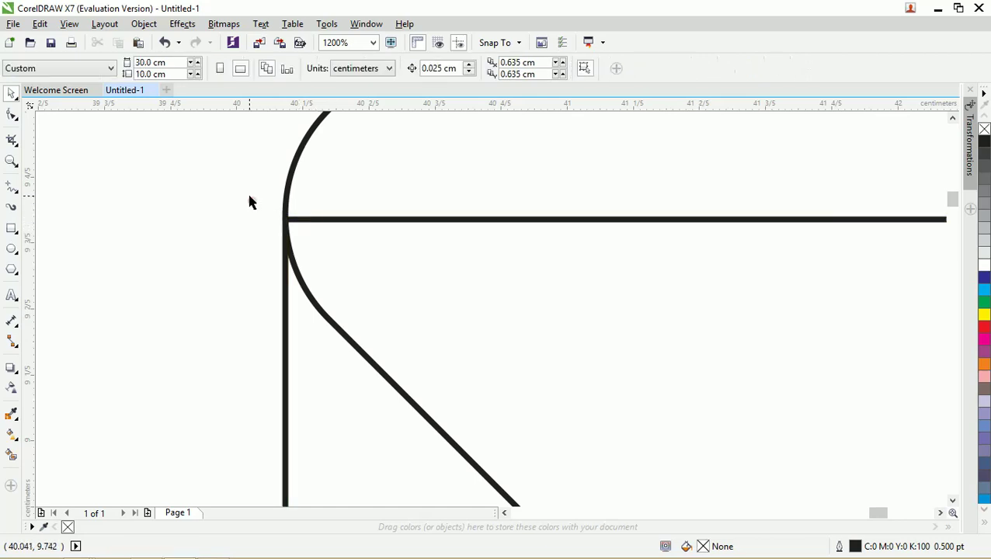
scroll(295, 221, up, 3)
scroll(234, 210, down, 7)
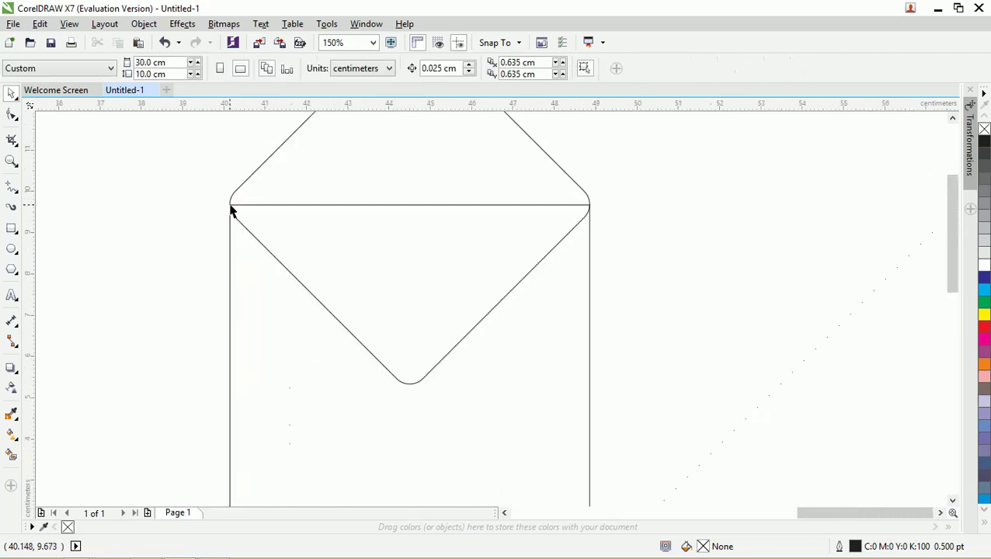
scroll(231, 210, down, 2)
Step: Place a copy of the rounded diamond straight below the original, inside the lower part of the tall rectangle
click(233, 205)
scroll(234, 203, down, 2)
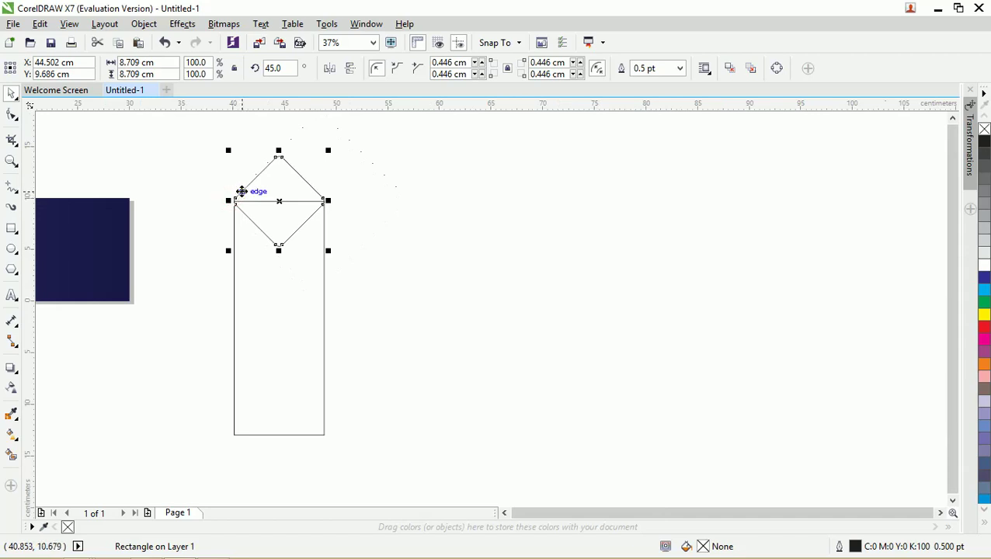
drag(243, 188, 238, 330)
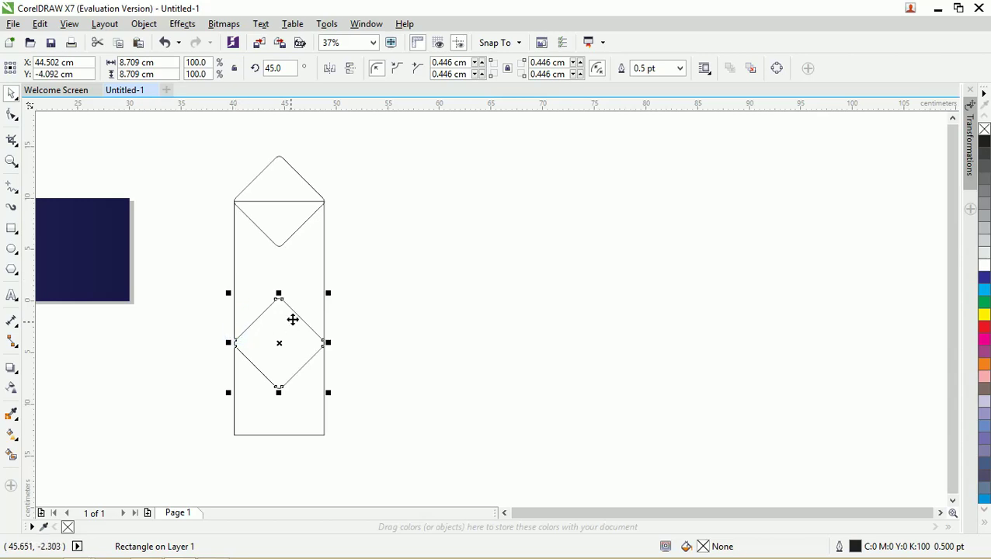
Step: Try the lower diamond copy centred on the tall rectangle's bottom edge and delete that copy
drag(295, 313, 292, 399)
key(z)
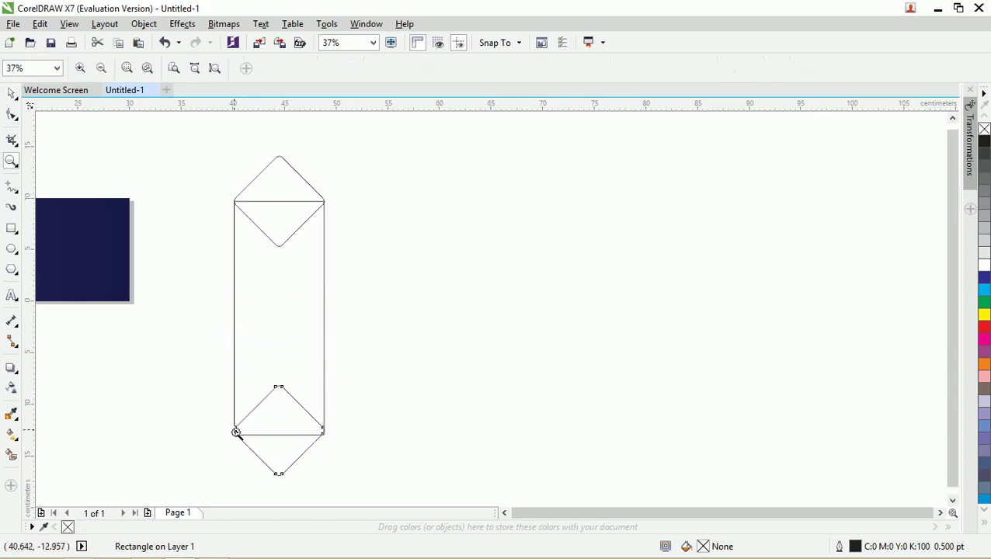
drag(207, 393, 387, 477)
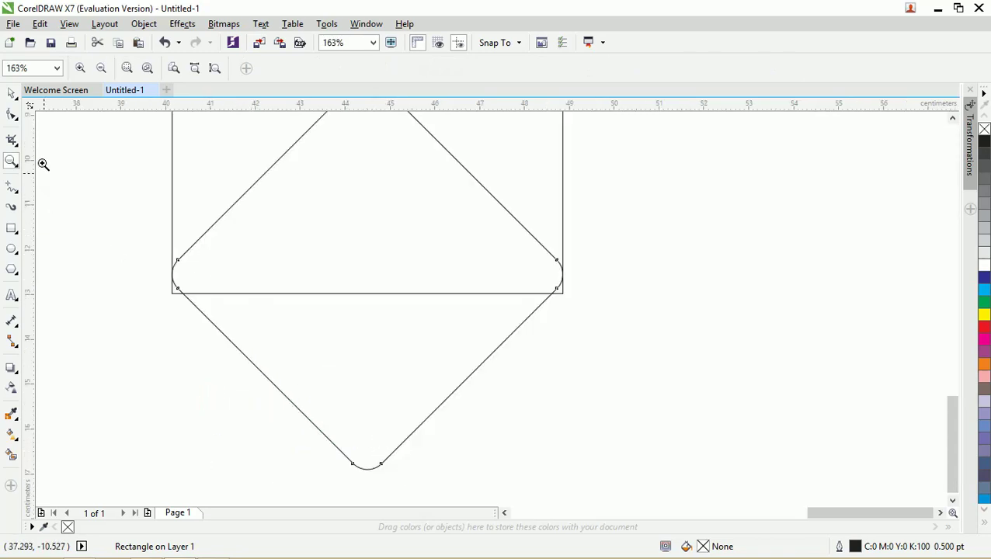
click(13, 96)
click(273, 252)
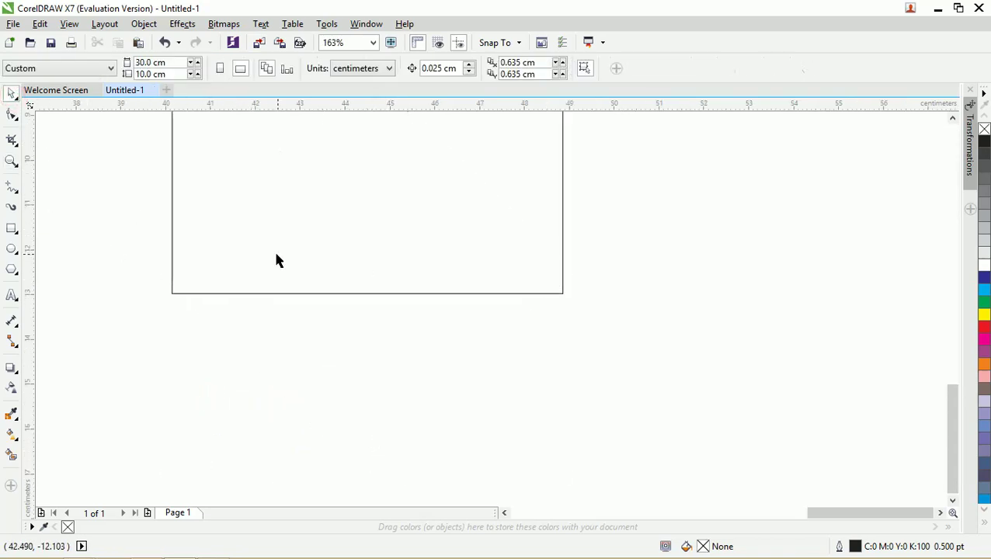
Step: Weld the upper rounded diamond and the tall rectangle into one shape with a pointed top
scroll(408, 318, down, 5)
drag(481, 338, 353, 141)
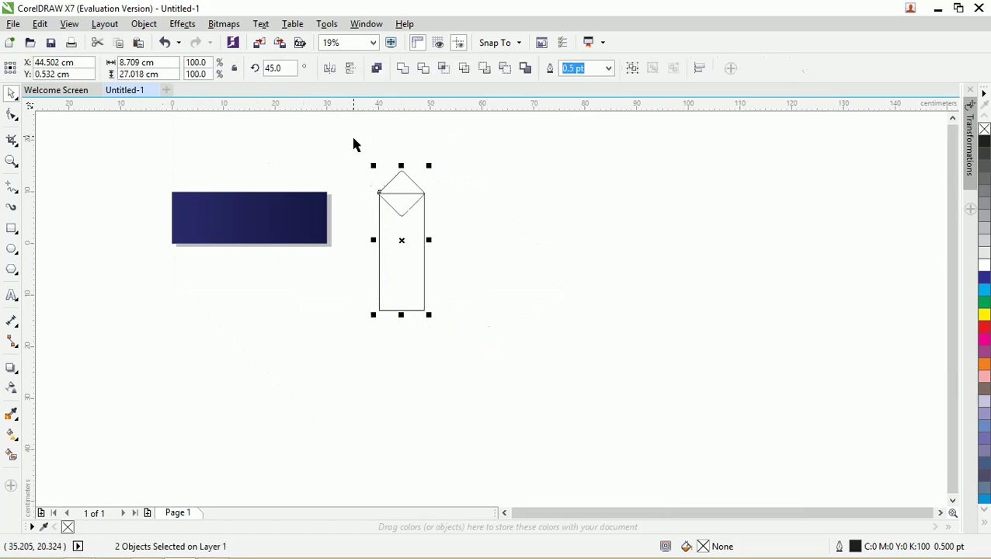
click(406, 70)
scroll(413, 186, up, 4)
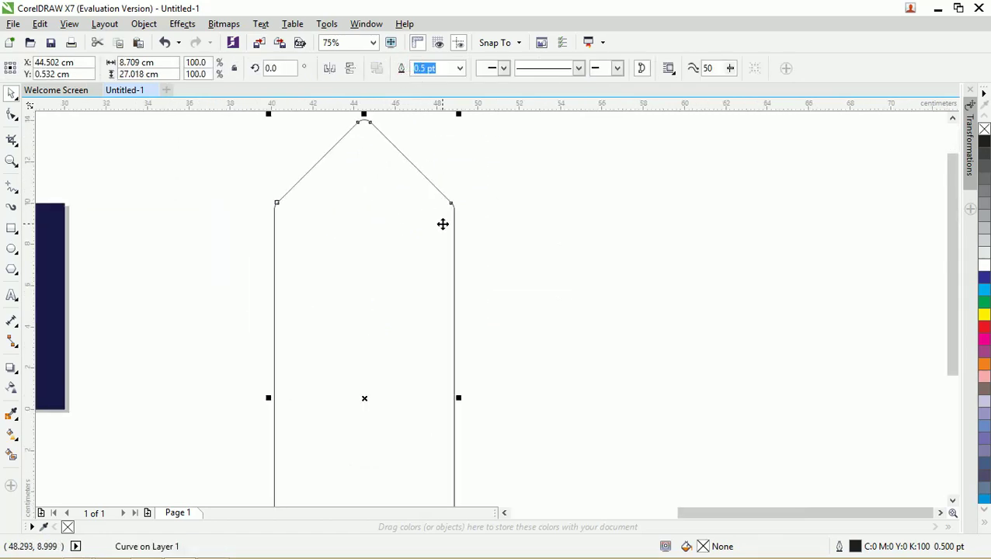
scroll(443, 224, up, 2)
scroll(444, 225, down, 6)
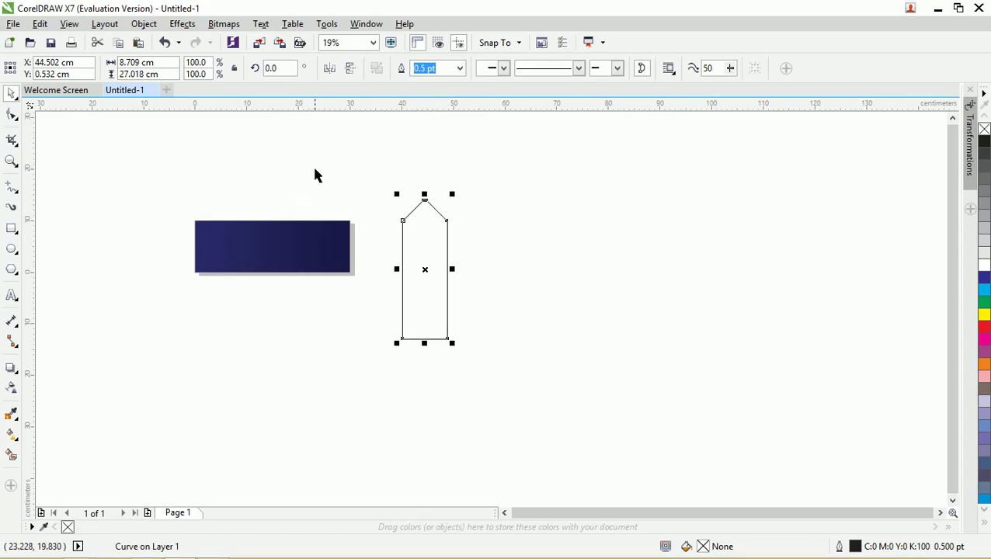
Step: Make a vertically mirrored copy of the welded shape and move it straight down about 7.3 cm so both bodies overlap
click(350, 68)
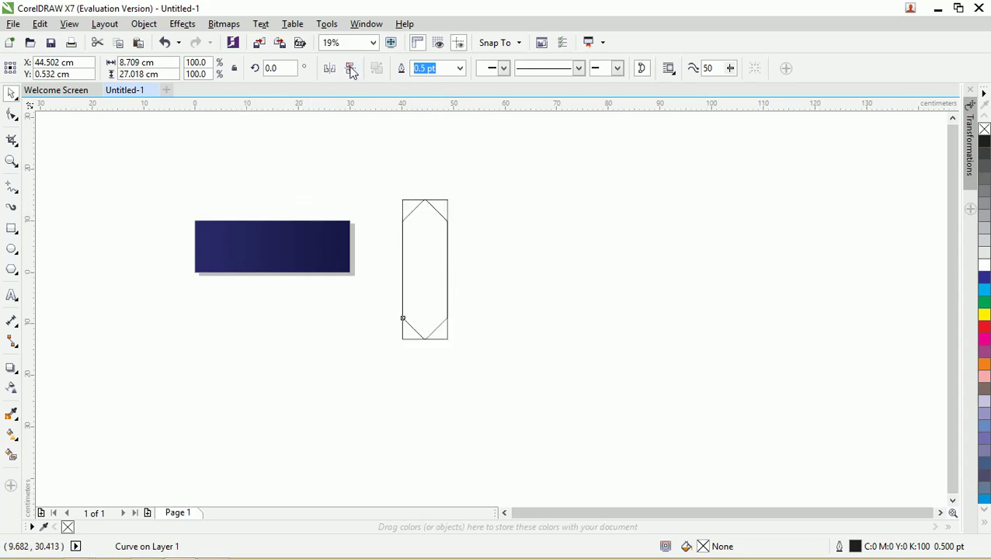
click(488, 198)
drag(442, 205, 440, 235)
click(480, 242)
Step: Weld the two overlapping shapes into one elongated shape pointed at both ends
drag(506, 414, 381, 179)
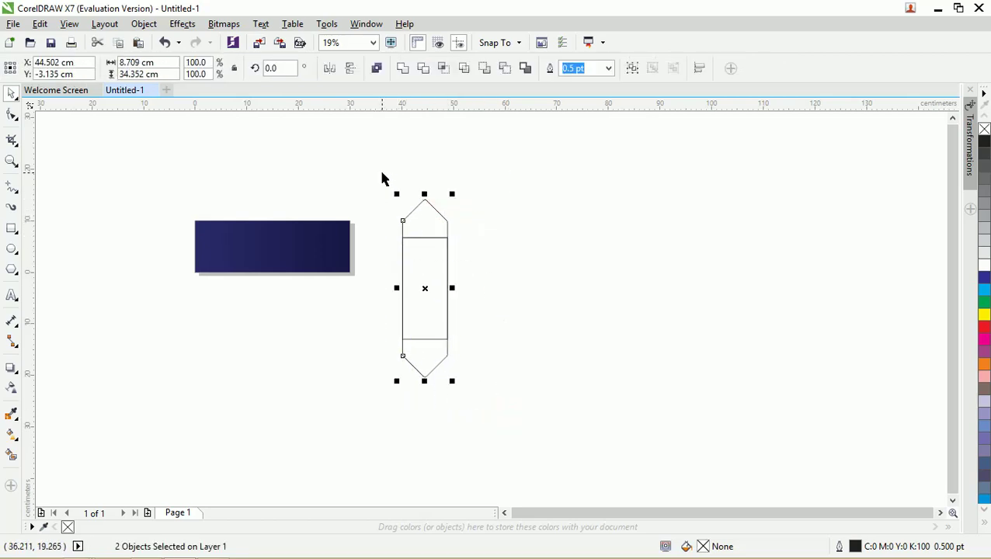
click(403, 69)
click(478, 166)
scroll(409, 219, up, 7)
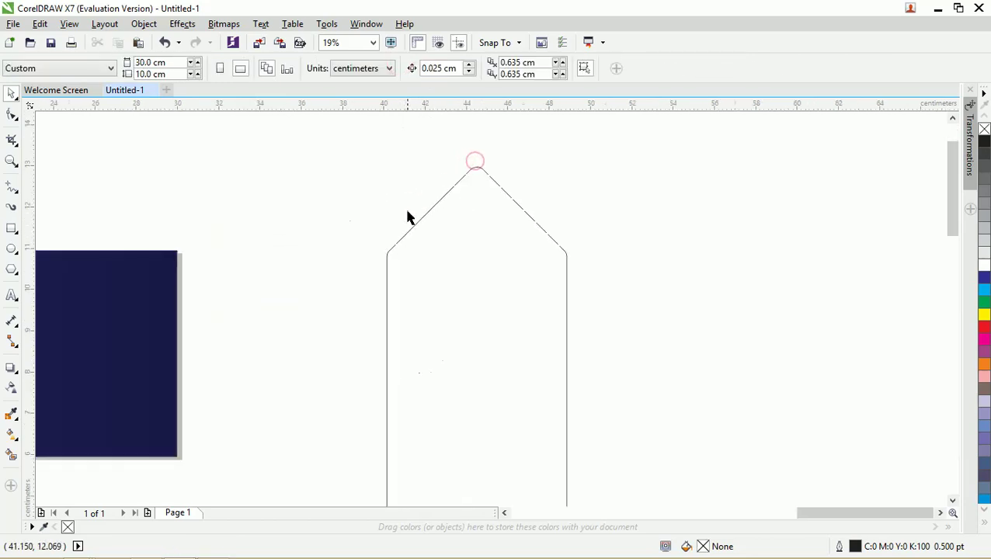
scroll(410, 242, down, 7)
scroll(380, 250, up, 2)
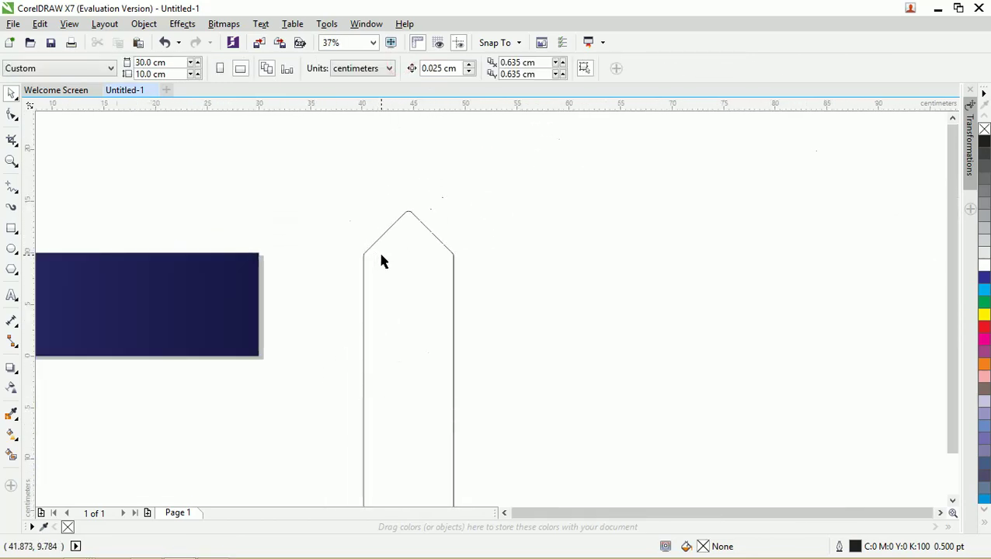
scroll(385, 263, down, 2)
Step: Scale the elongated shape proportionally to about 5.7 × 22.7 cm and move it up beside the banner
click(446, 277)
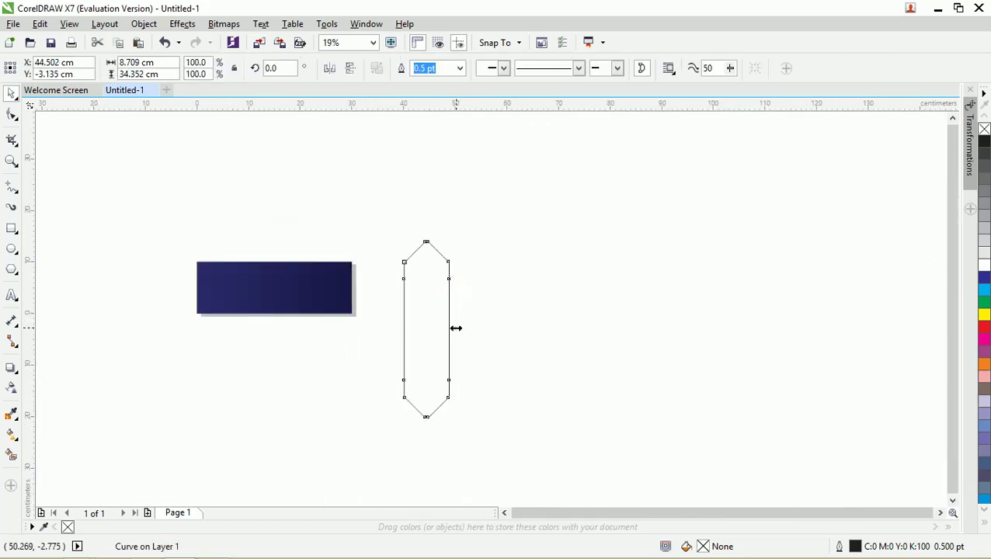
drag(456, 329, 458, 327)
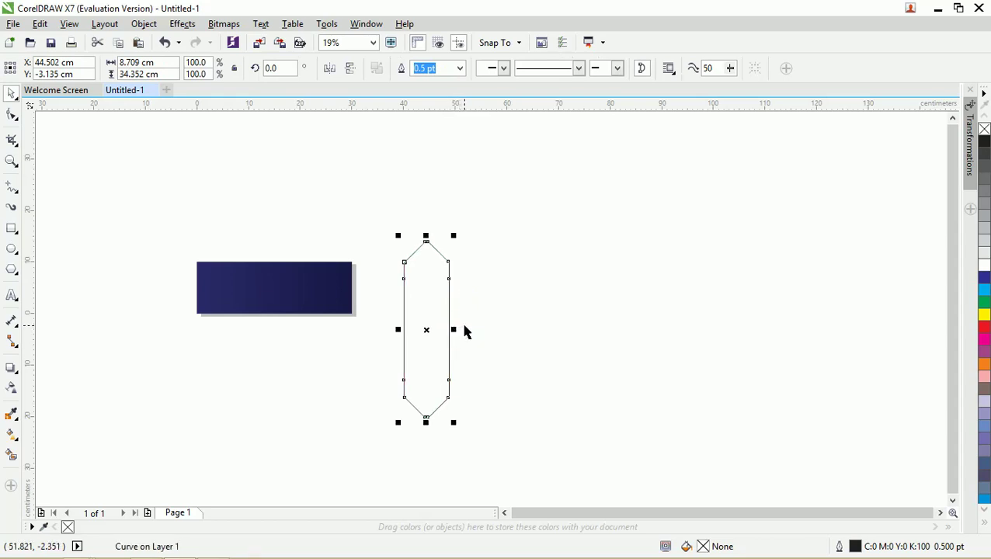
click(447, 264)
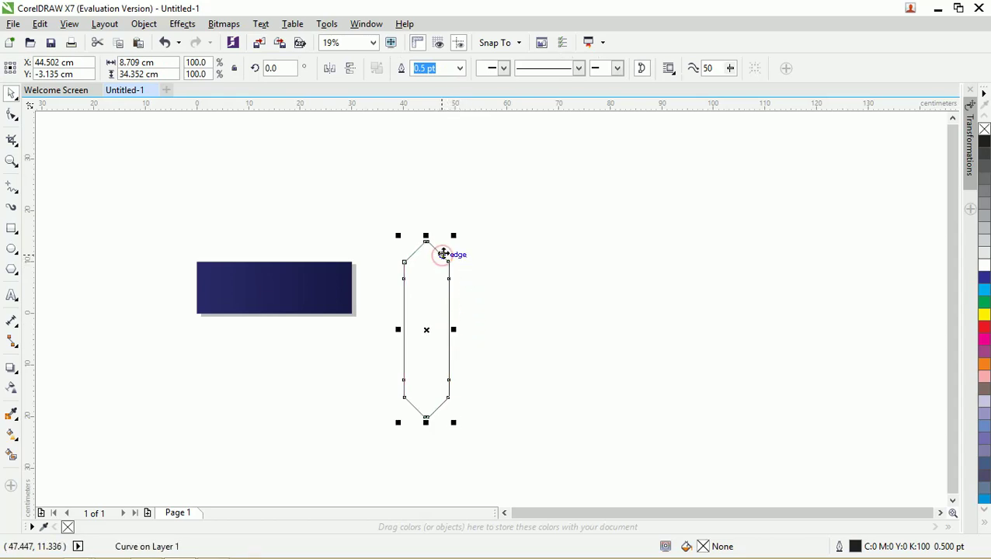
drag(452, 236, 436, 273)
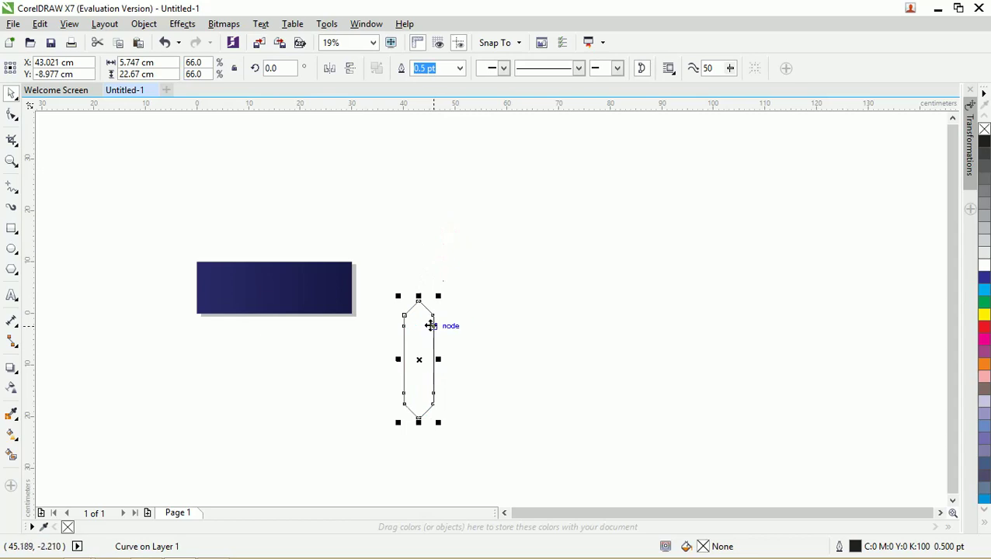
drag(431, 325, 449, 253)
key(z)
click(380, 208)
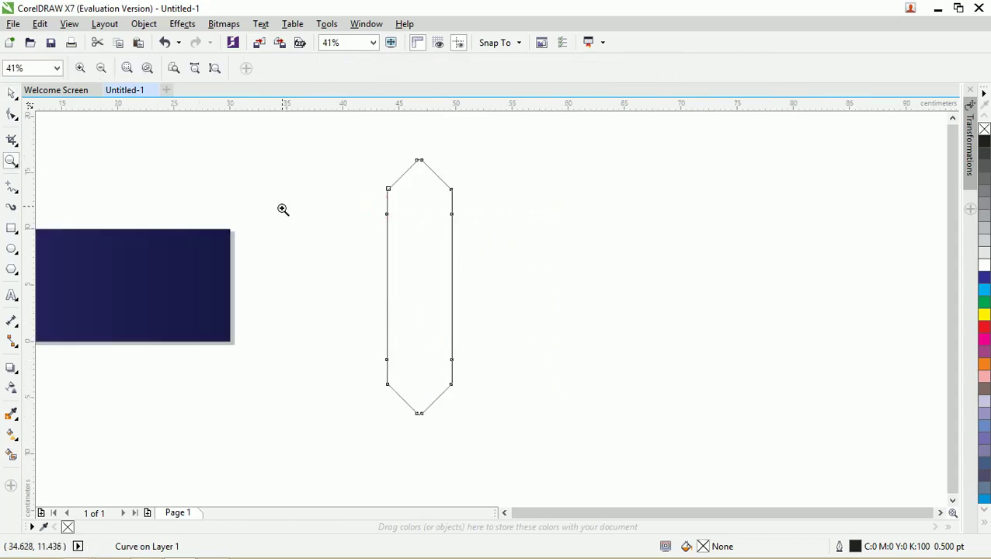
drag(285, 160, 681, 420)
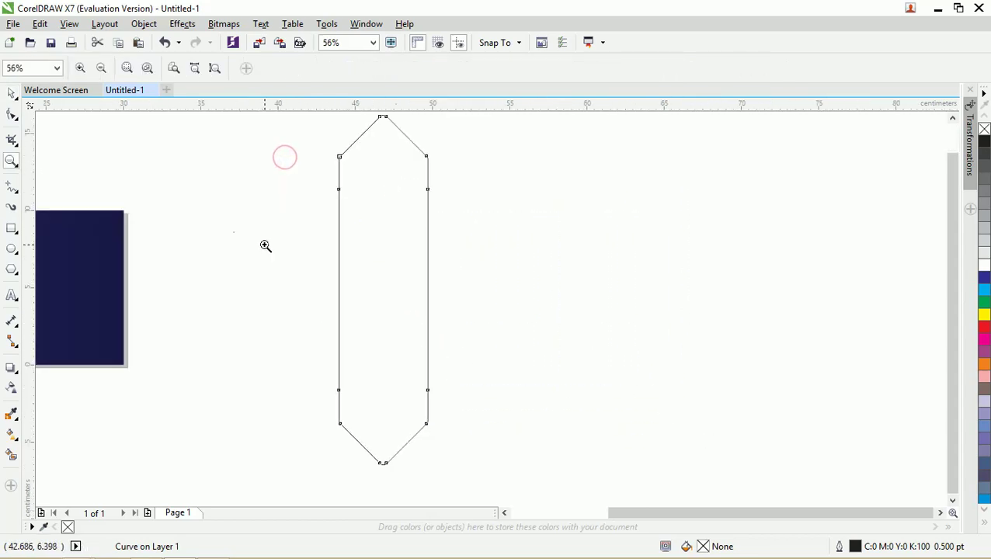
click(12, 93)
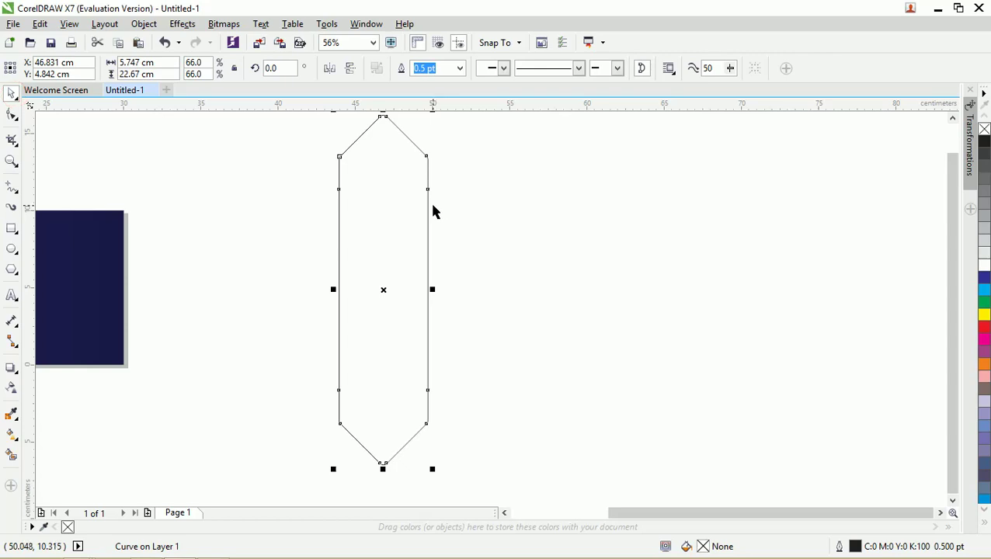
Step: Open the Rotate transformation settings for the elongated shape and set the rotation angle to 45°
click(968, 144)
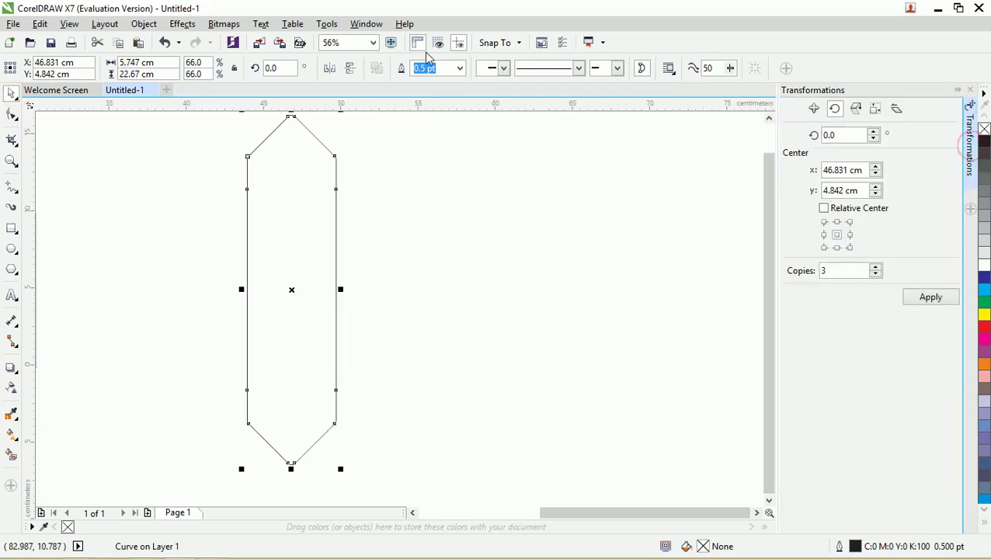
click(362, 26)
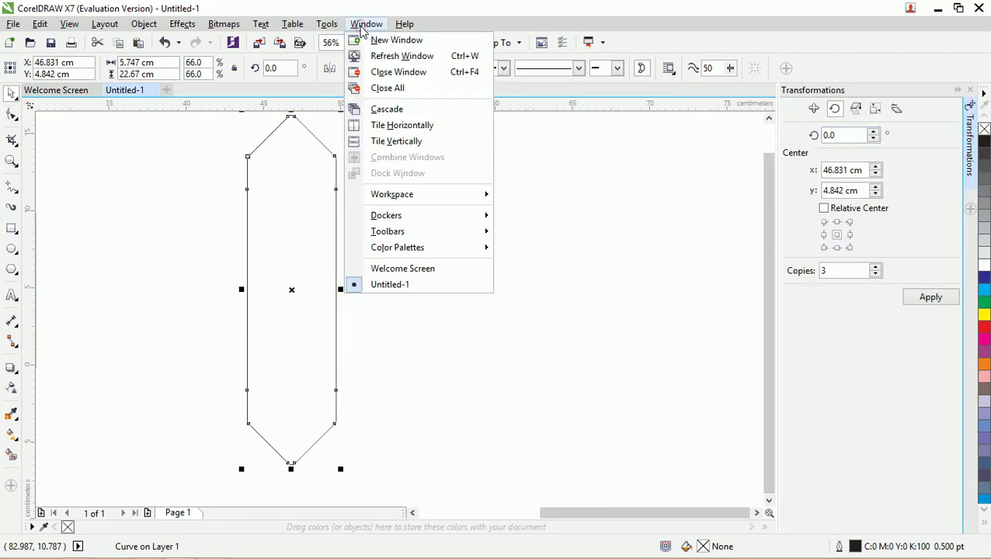
click(426, 195)
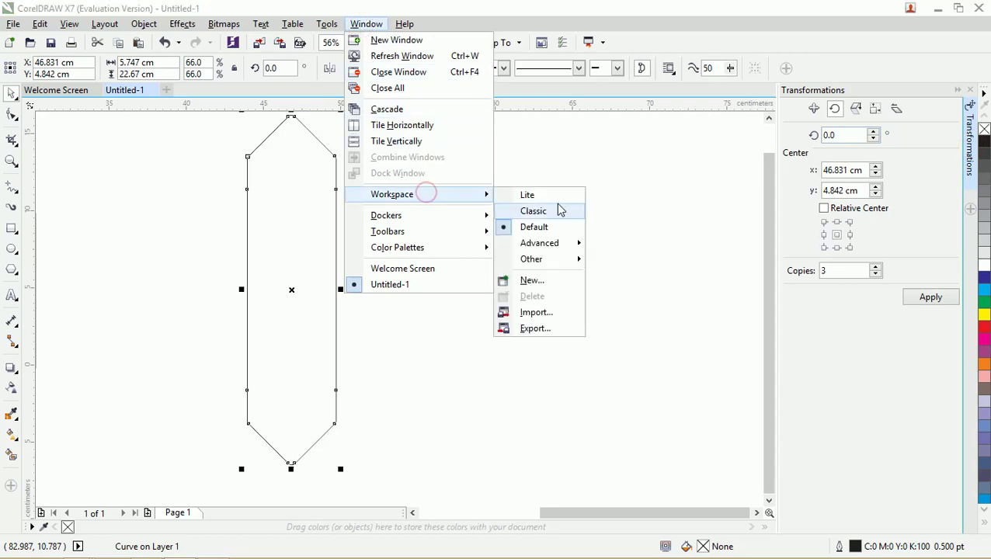
click(457, 216)
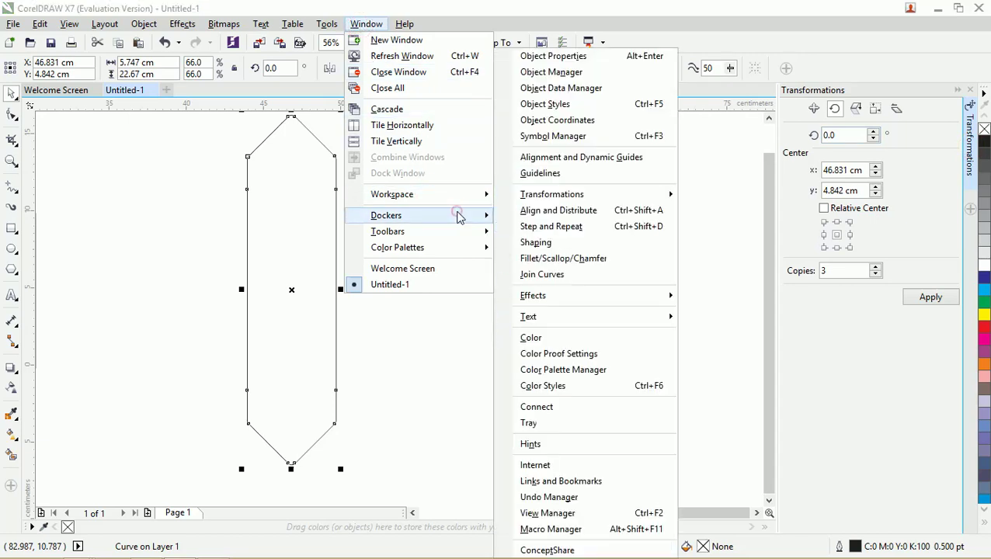
click(572, 198)
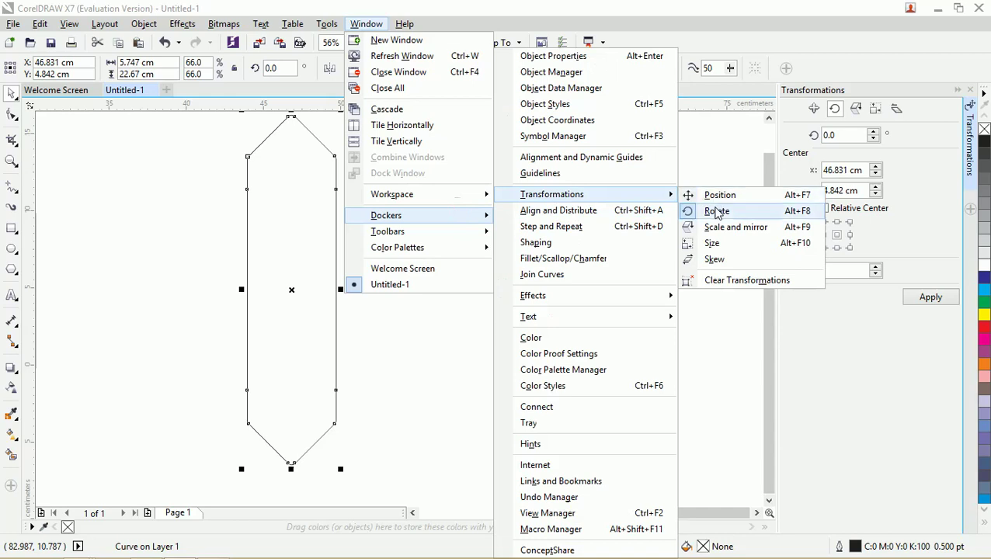
click(925, 190)
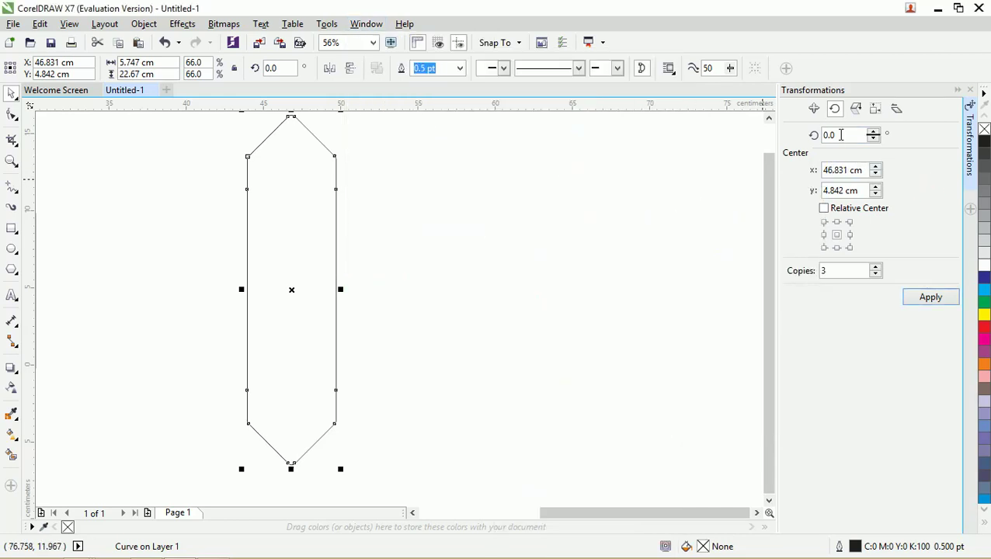
text(45)
Step: Try a star of three 45° rotated copies around the shape's centre, inspect the corner overlaps, and undo the copies
click(925, 299)
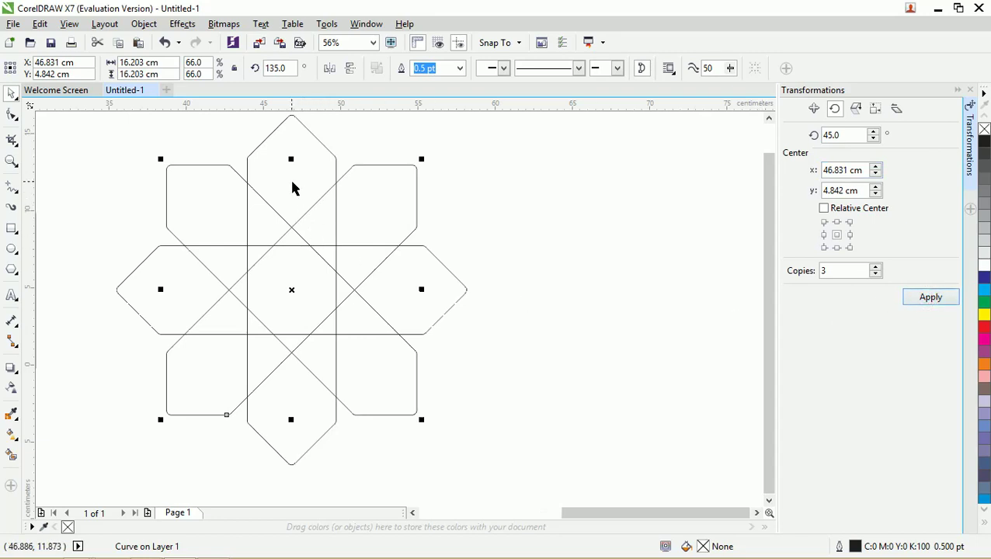
scroll(310, 155, up, 6)
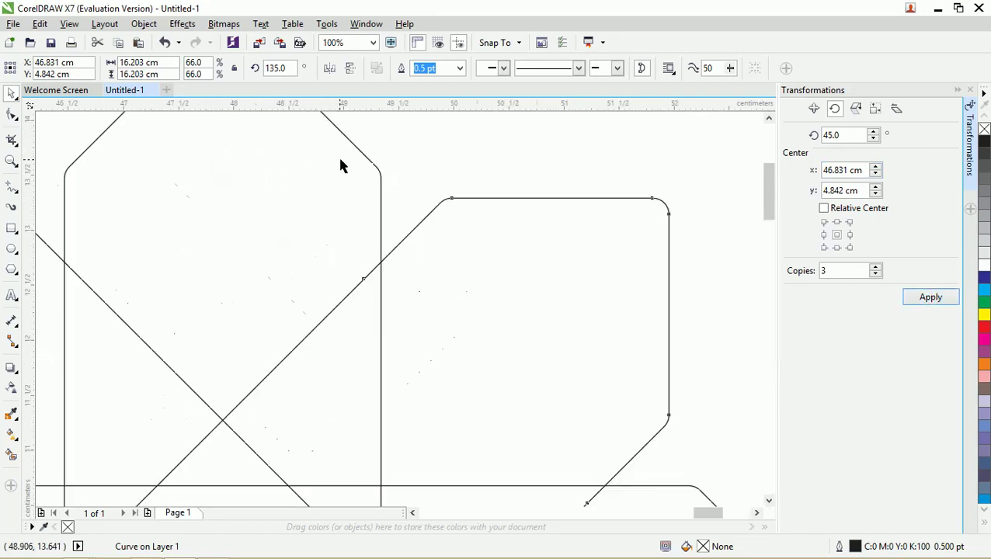
scroll(345, 159, down, 6)
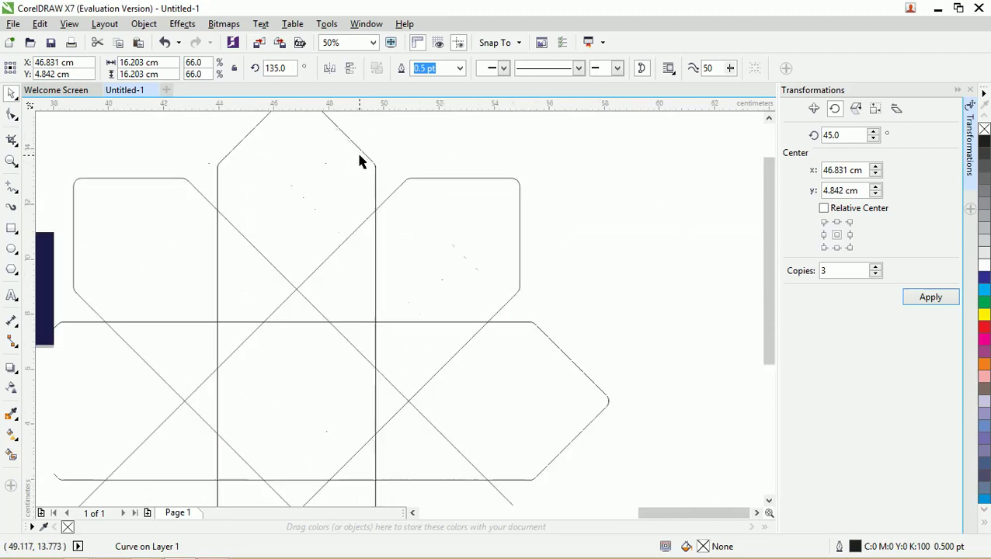
scroll(362, 162, up, 1)
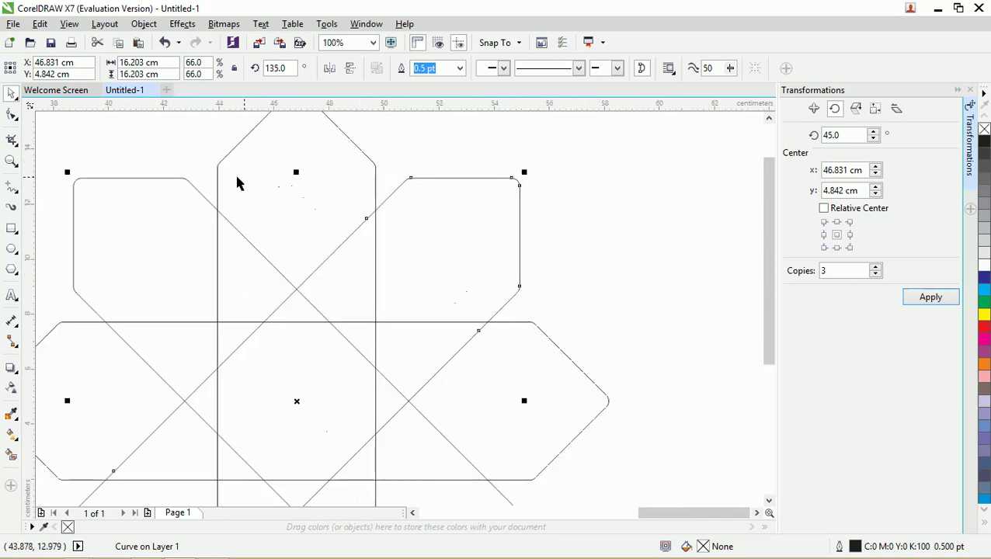
click(464, 154)
scroll(462, 152, down, 1)
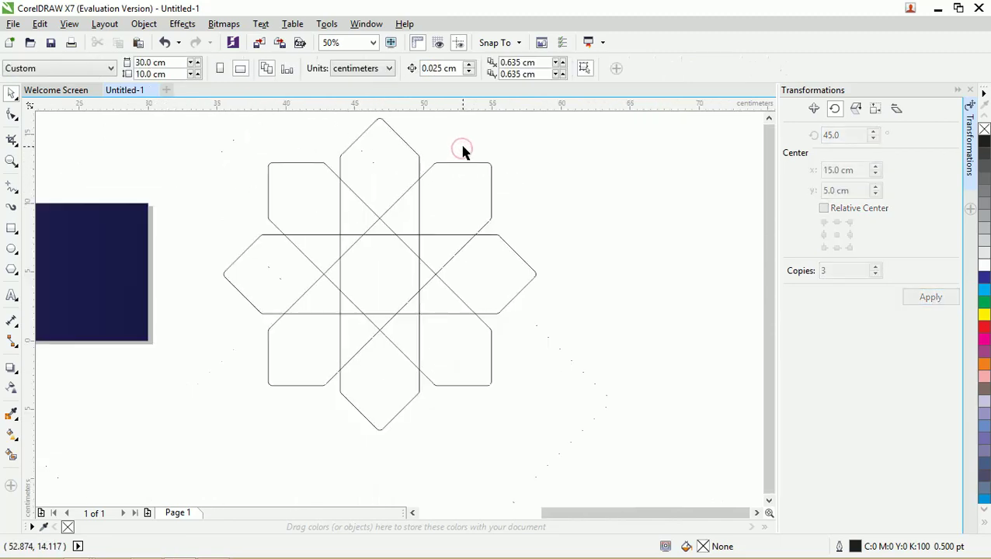
key(ctrl+z)
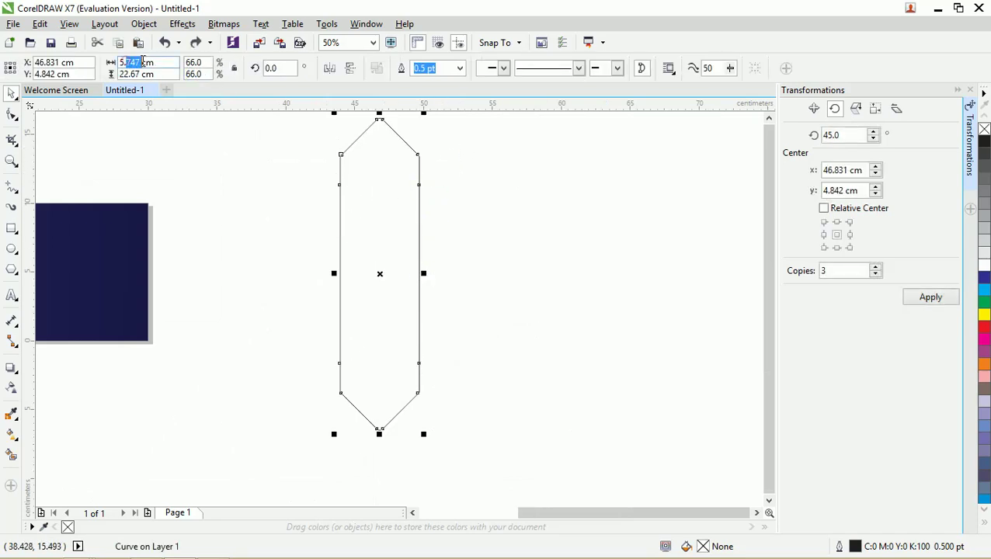
Step: Set the elongated shape's width to 5.9 cm and keep the shape selected
text(9)
key(Return)
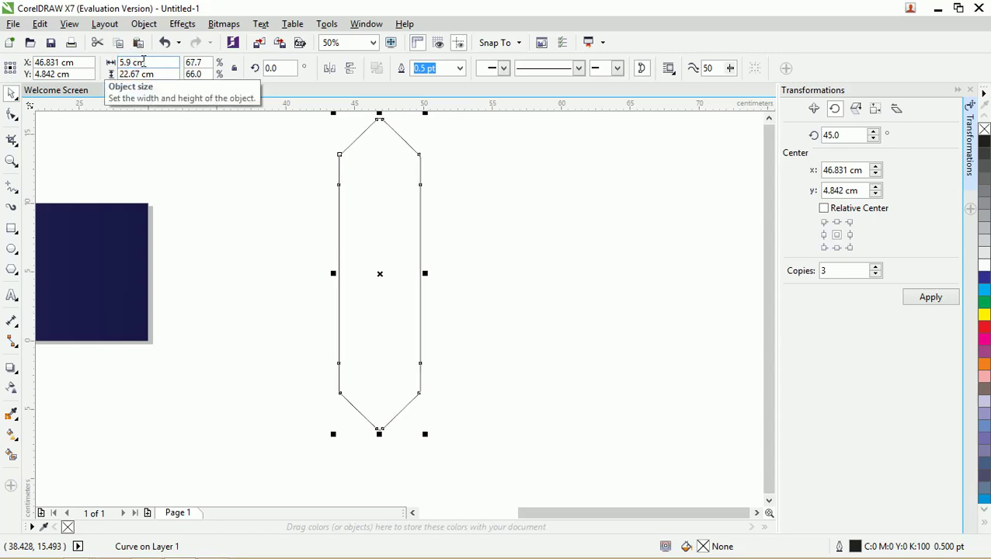
click(400, 164)
click(466, 172)
click(420, 166)
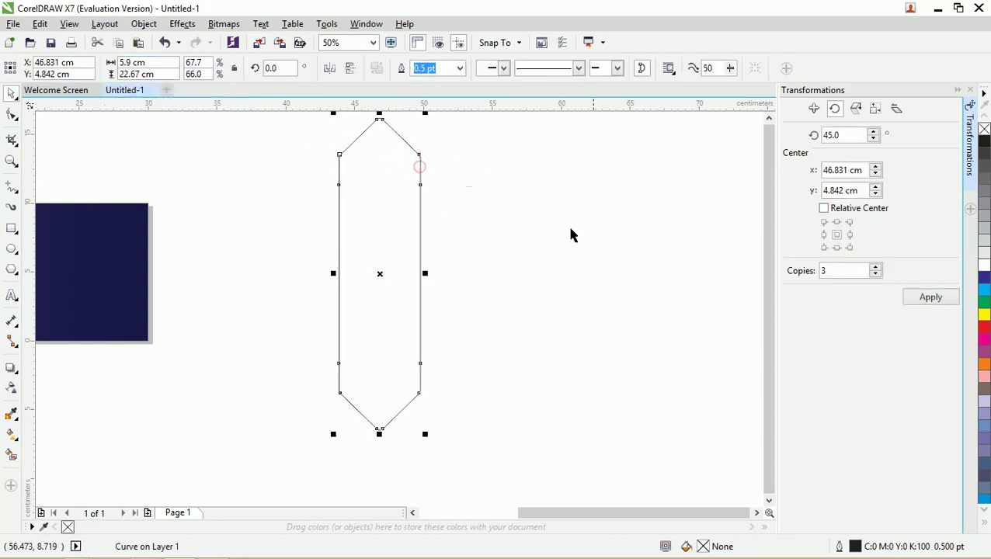
Step: Try the three 45° rotated copies on the widened shape and undo them
click(929, 297)
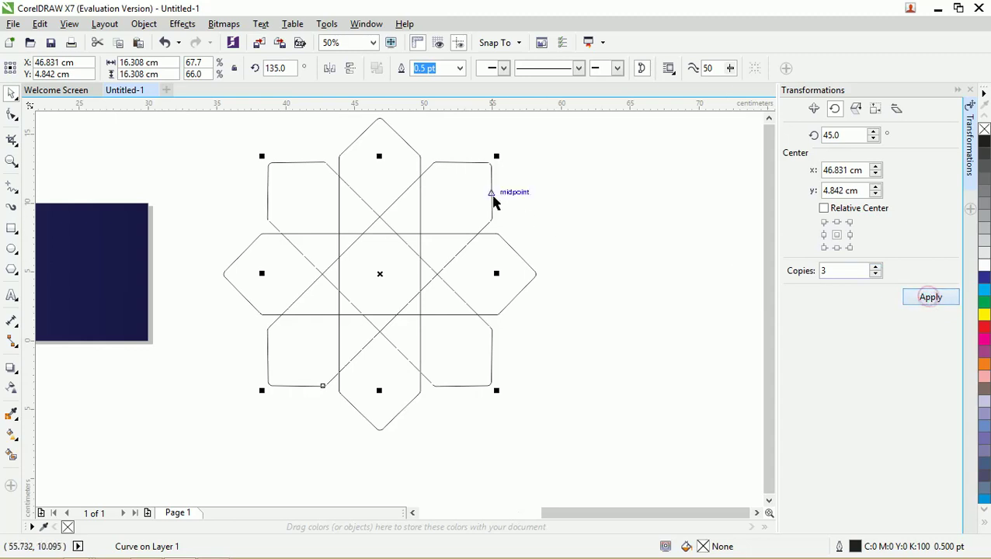
key(ctrl+z)
click(536, 158)
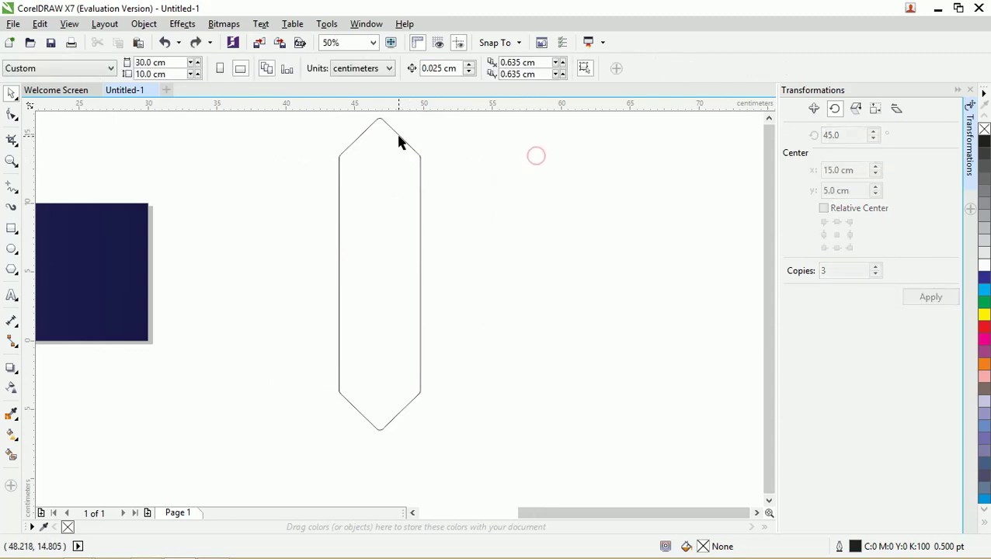
Step: Shorten the elongated shape from its upper end to about 20.9 cm high, leaving its bottom point in place
click(397, 135)
drag(380, 114, 380, 149)
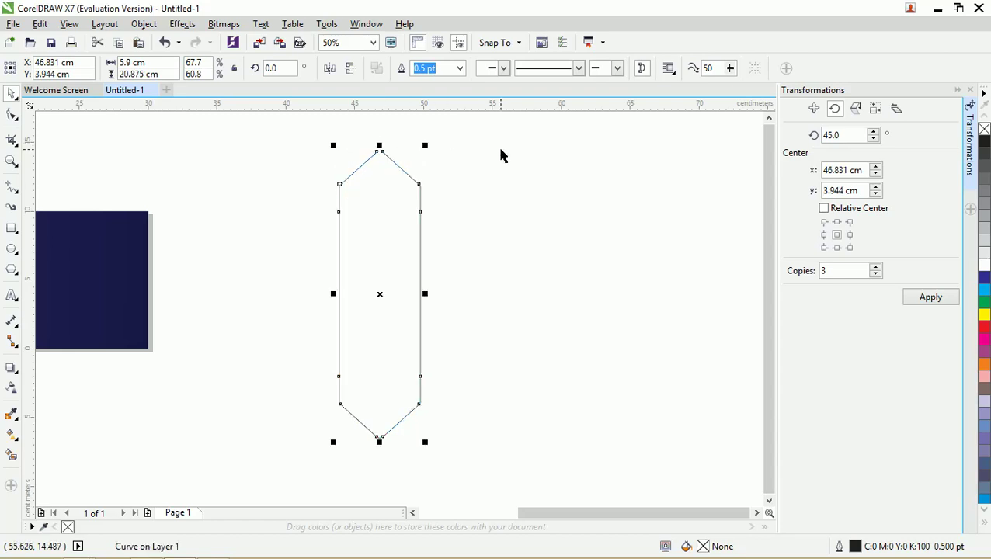
click(499, 148)
click(419, 188)
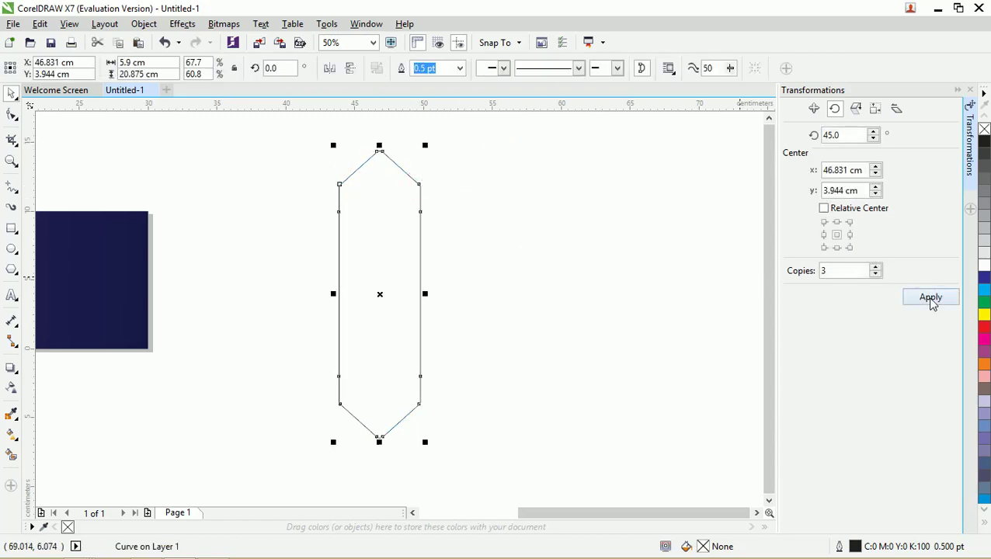
Step: Add three copies of the elongated shape, rotated 45° about its centre, to form the star
click(931, 301)
click(510, 172)
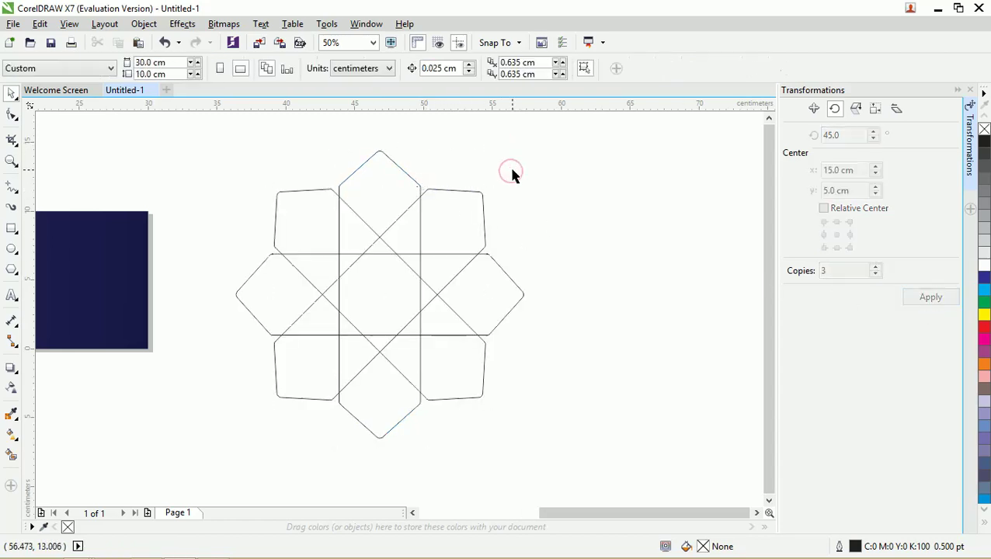
scroll(512, 174, down, 2)
Step: Select all four star shapes and scale them together about their centre to about 10.8 cm wide and high
drag(602, 327, 357, 140)
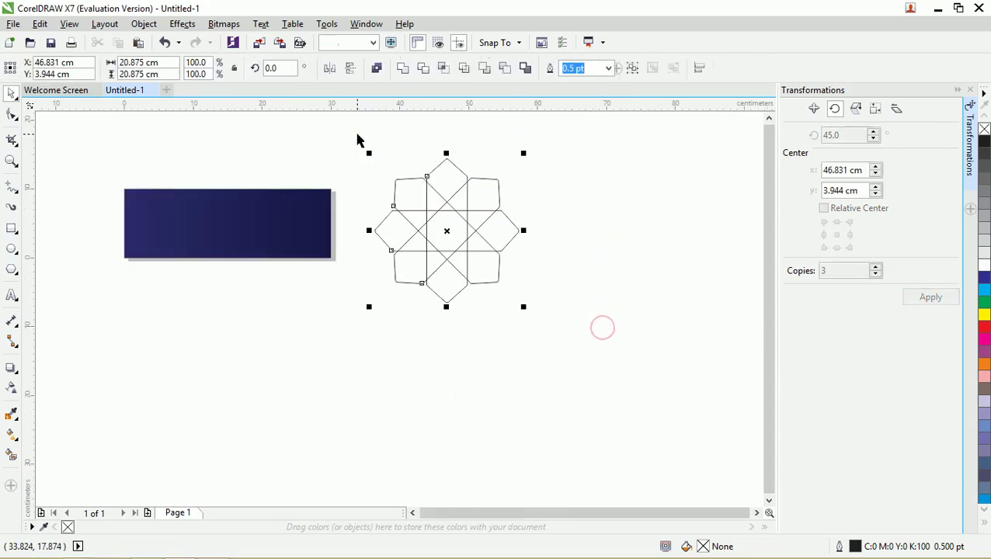
scroll(431, 177, up, 3)
scroll(431, 176, down, 3)
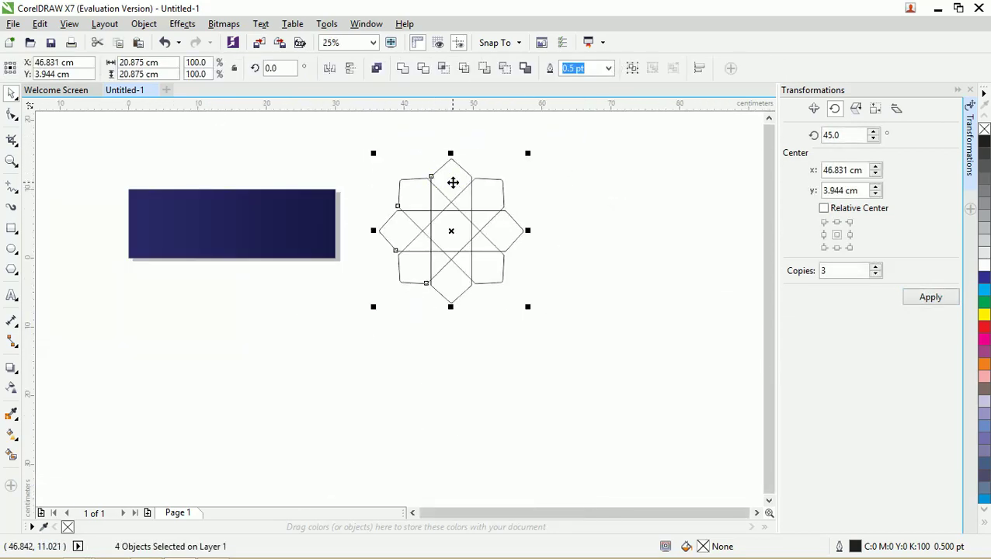
drag(526, 153, 488, 176)
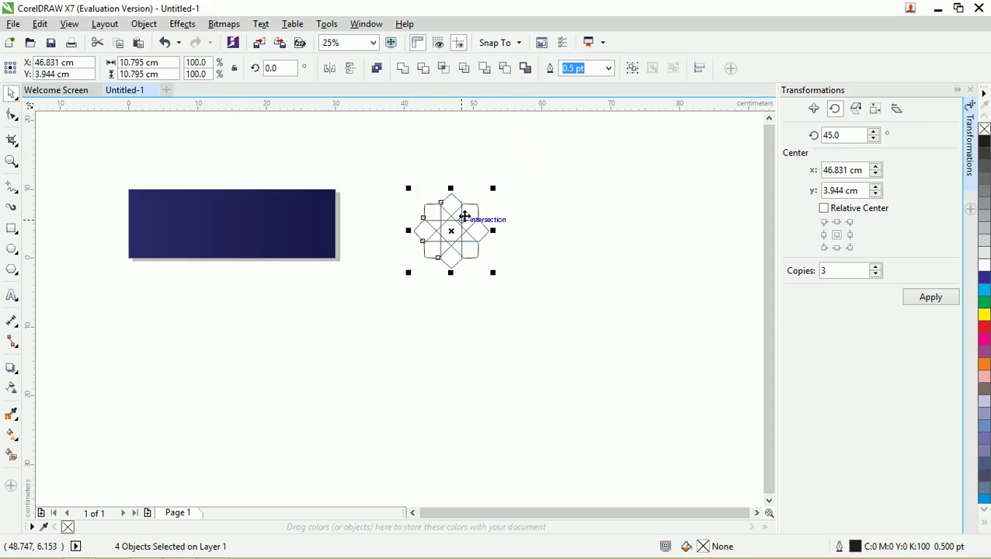
scroll(465, 217, up, 4)
scroll(448, 168, down, 5)
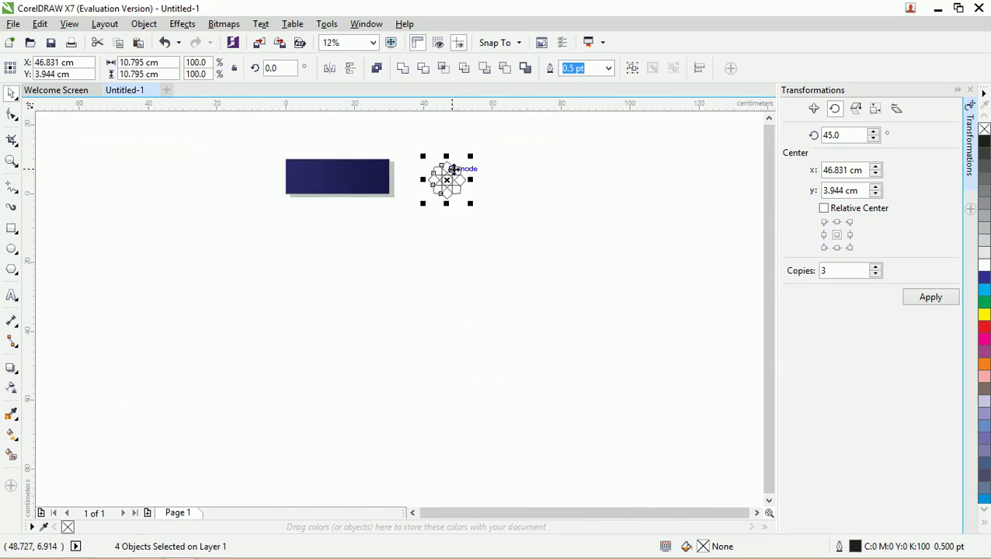
Step: Move the star above the left part of the banner, centred at about X 6.6 cm, Y 15.9 cm
drag(453, 169, 420, 178)
key(z)
drag(133, 165, 414, 311)
click(11, 94)
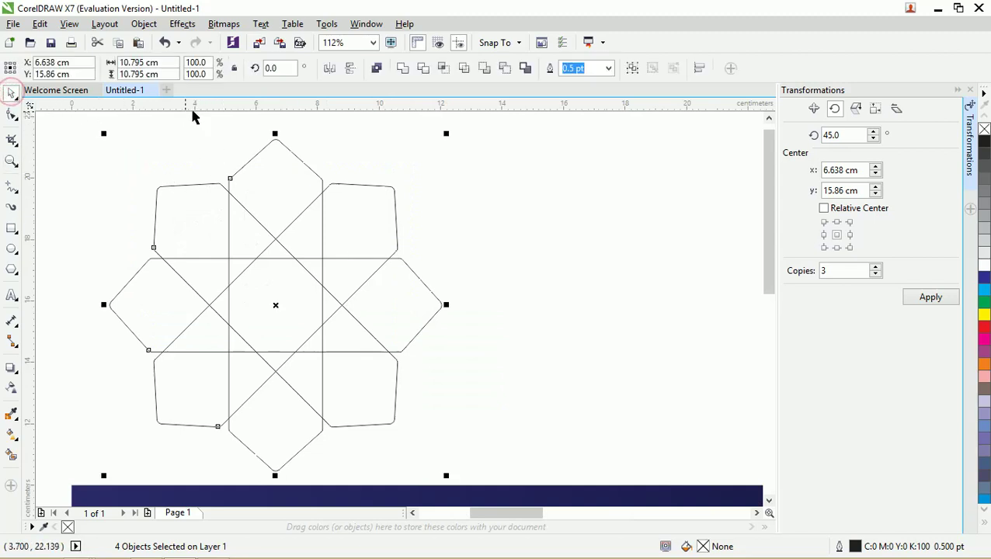
Step: Try outline widths of 3, 8, 4 and 6 pt on the four star shapes
click(609, 69)
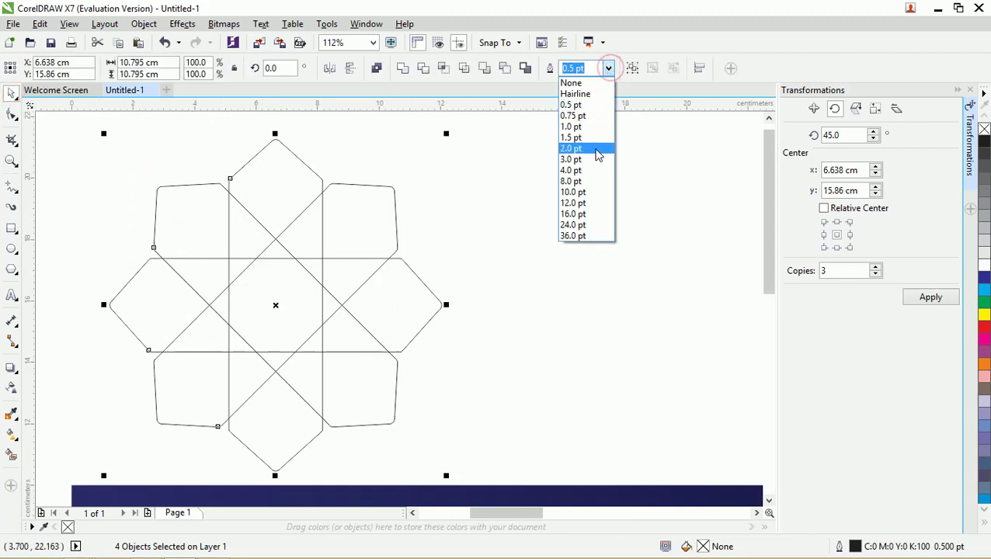
click(597, 162)
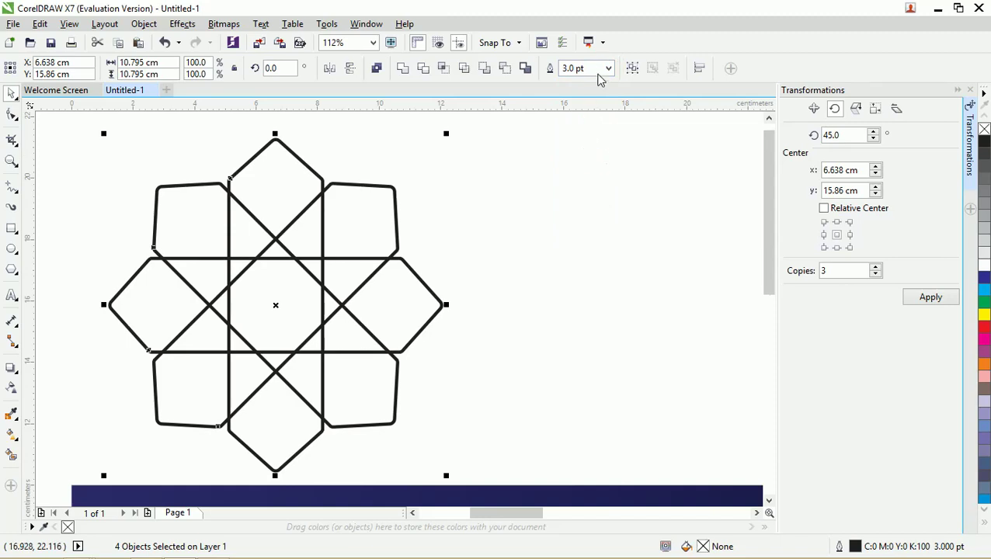
click(608, 68)
click(583, 181)
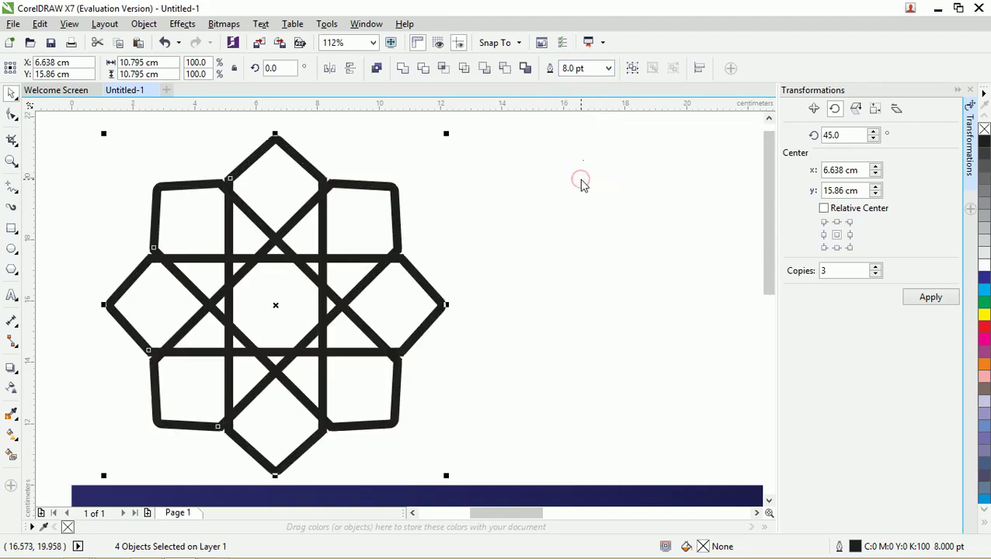
click(609, 69)
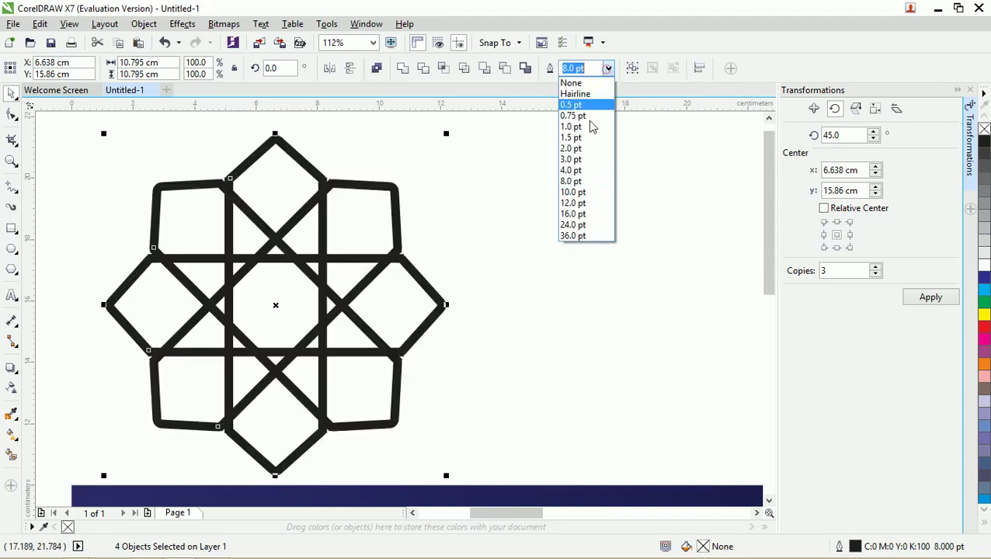
click(576, 169)
click(588, 68)
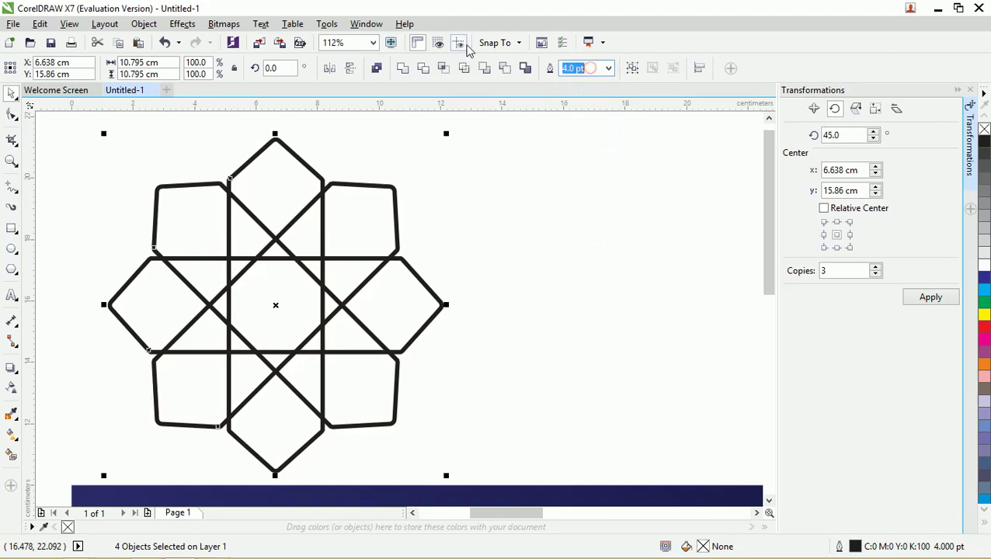
text(6)
key(Return)
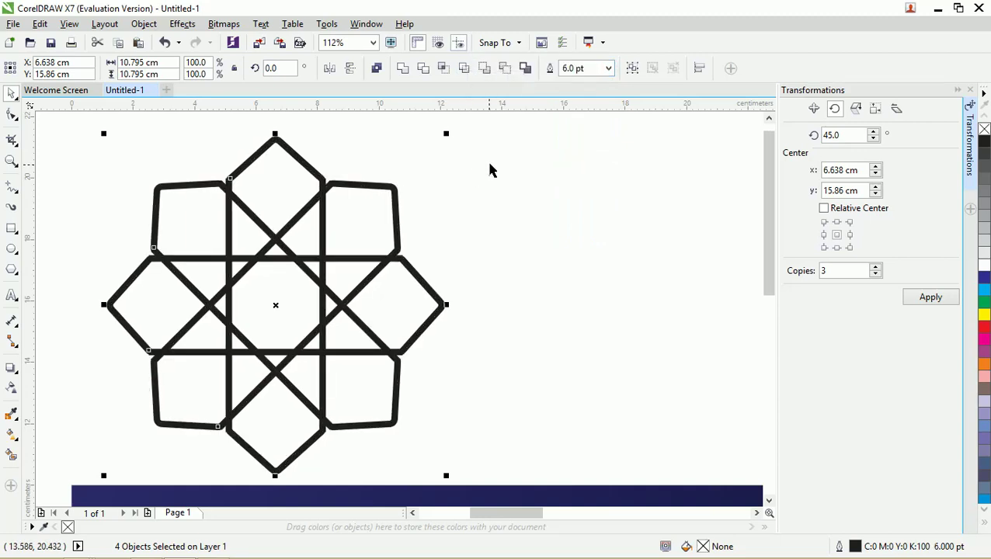
Step: Set the outline width of the four star shapes to 5 pt and deselect them
text(5)
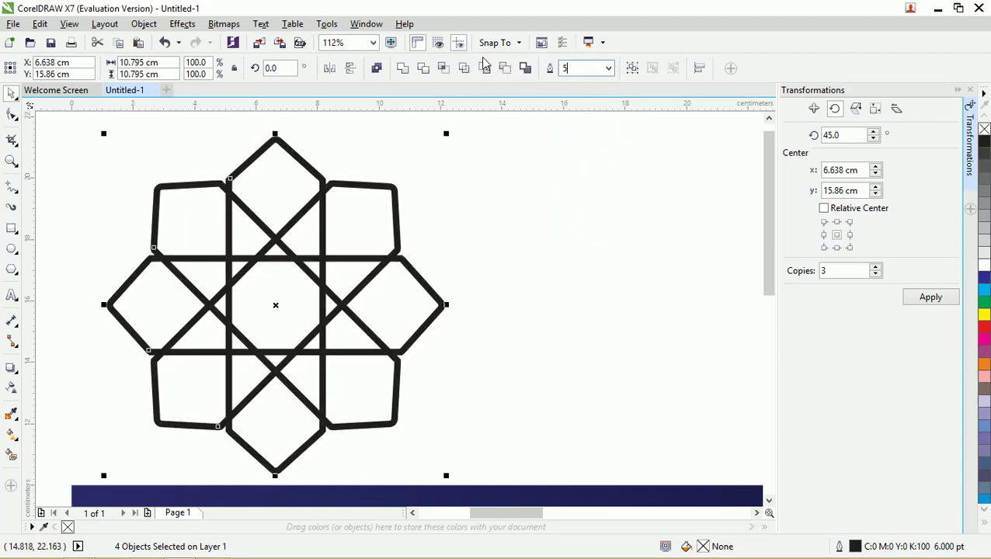
key(Return)
click(499, 172)
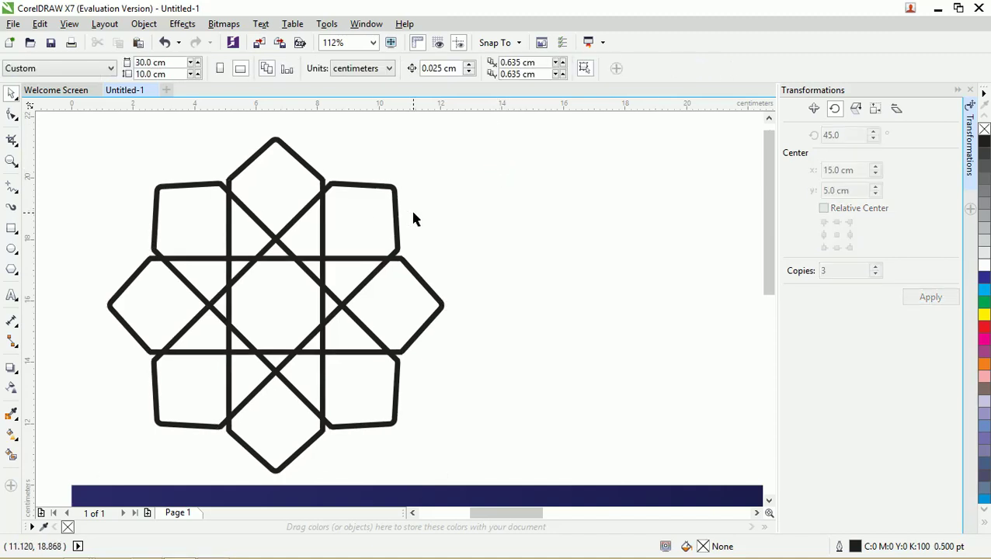
Step: Select the four star shapes and convert their outlines to objects
scroll(339, 195, down, 2)
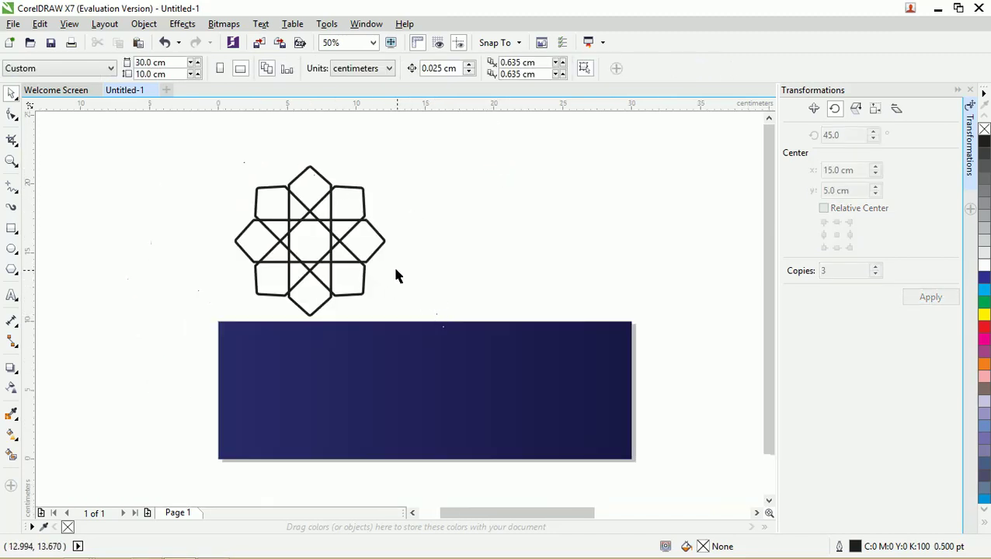
drag(199, 142, 416, 313)
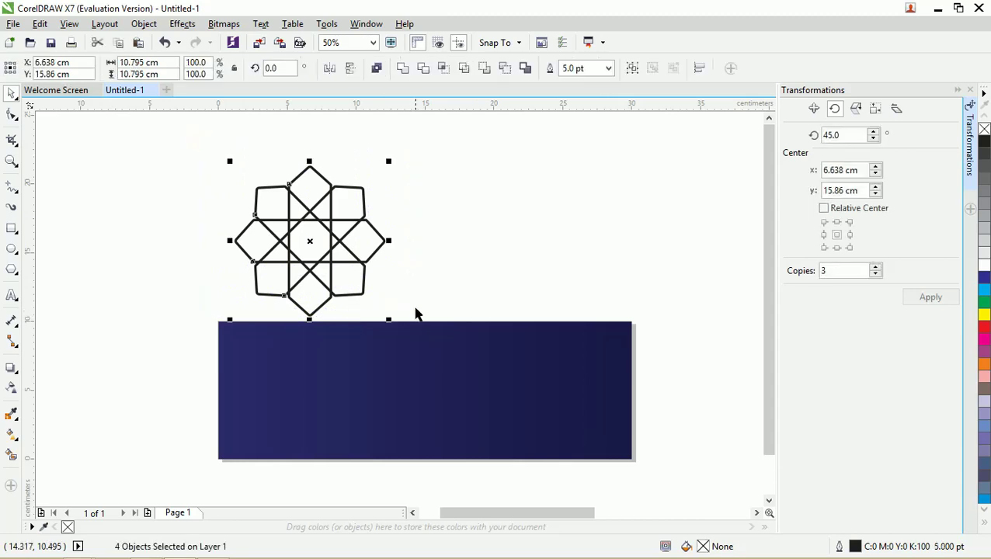
scroll(303, 210, up, 2)
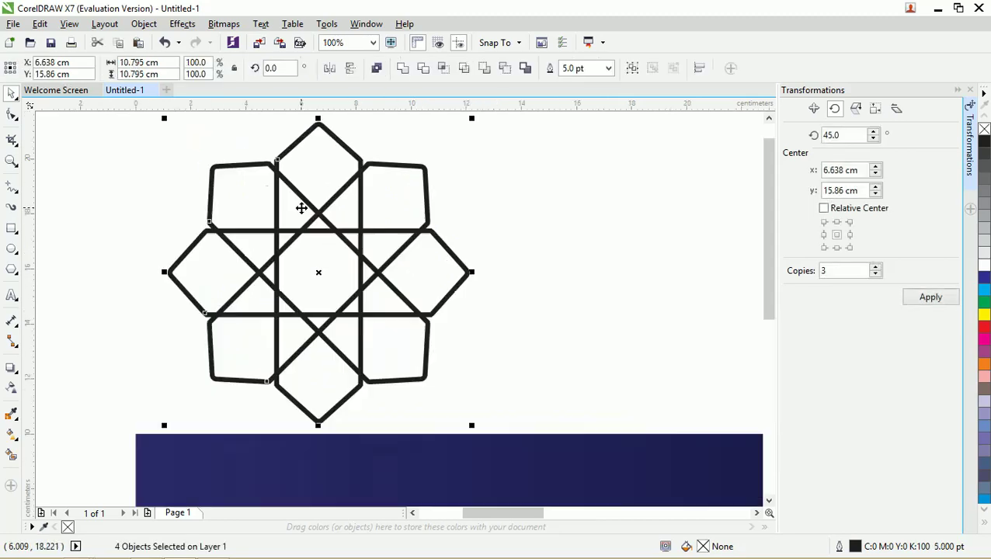
click(144, 24)
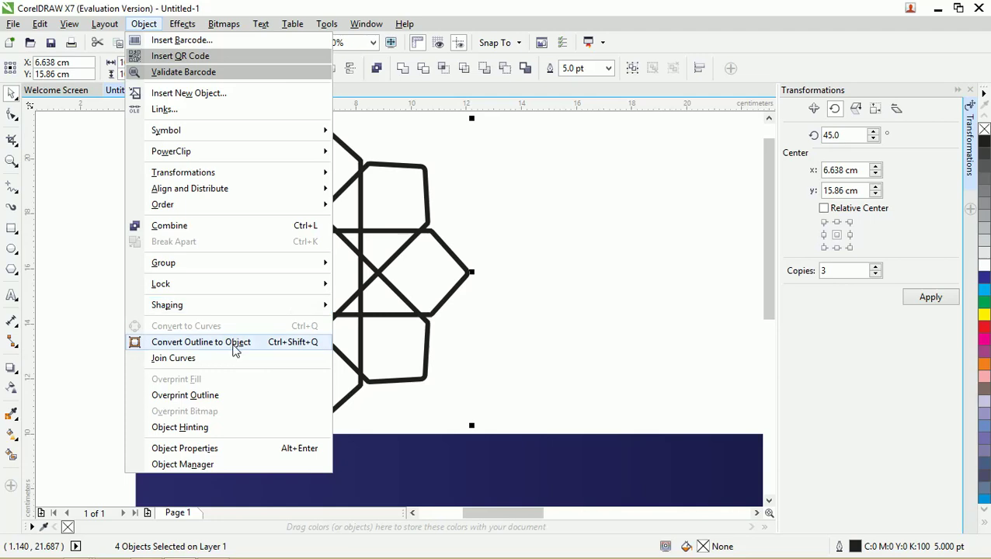
click(233, 347)
click(541, 188)
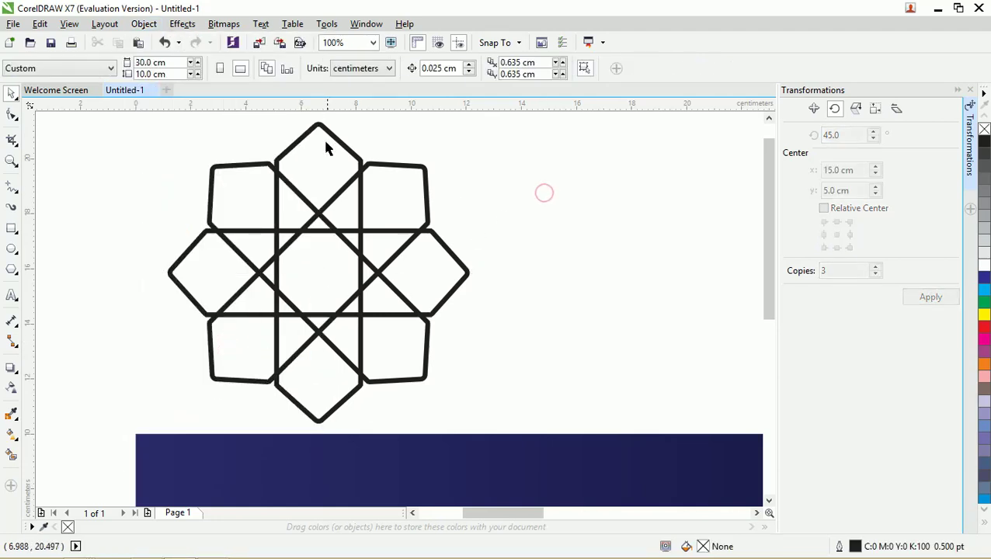
Step: Inspect the nodes of the star's upright band, try moving the band aside and undo the move
click(325, 139)
key(F10)
scroll(284, 161, up, 4)
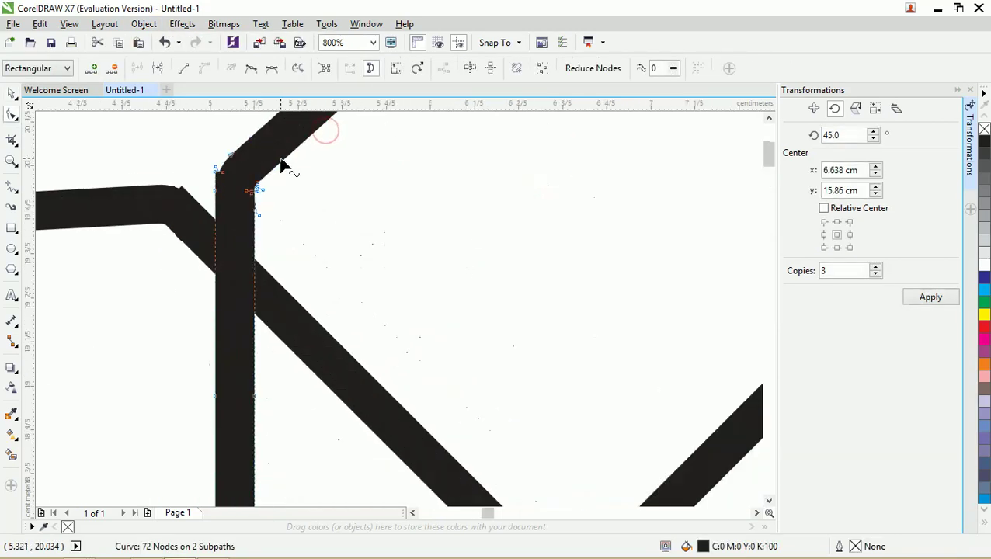
scroll(281, 164, down, 2)
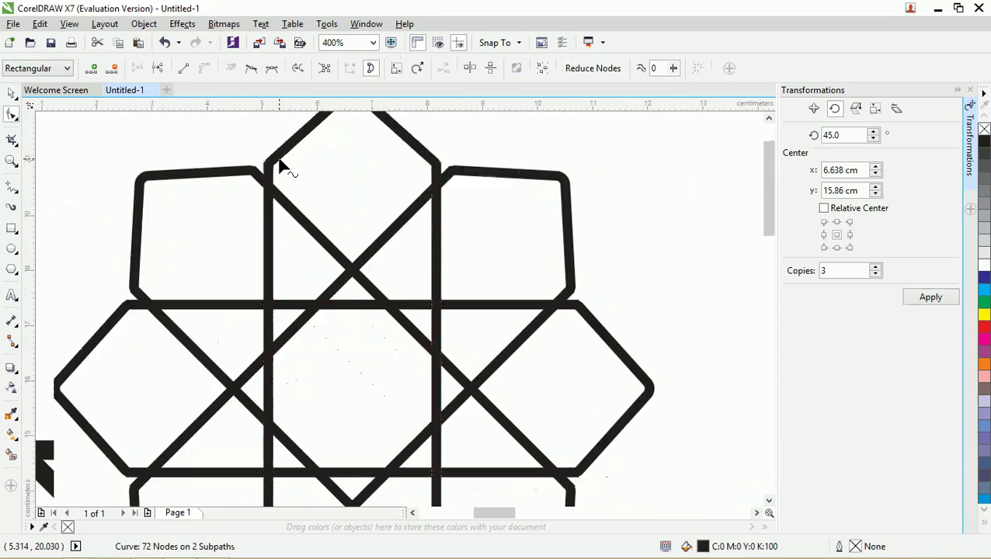
click(13, 93)
drag(270, 163, 154, 171)
key(ctrl+z)
Step: Weld the upright band with the diagonal band running from upper left to lower right, and undo a test move of the result
shift+click(223, 178)
key(ctrl+z)
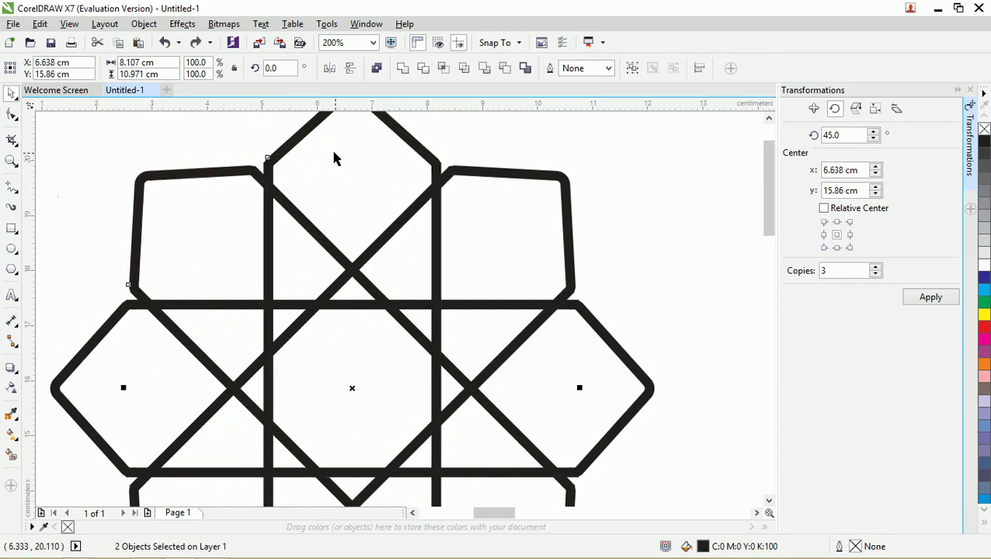
click(402, 70)
click(432, 137)
drag(418, 150, 454, 150)
key(ctrl+z)
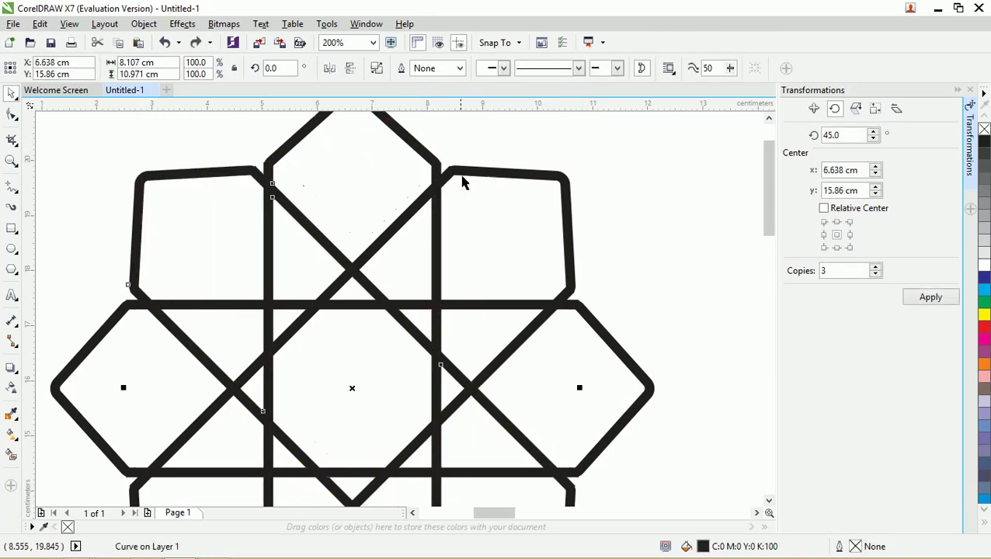
click(469, 143)
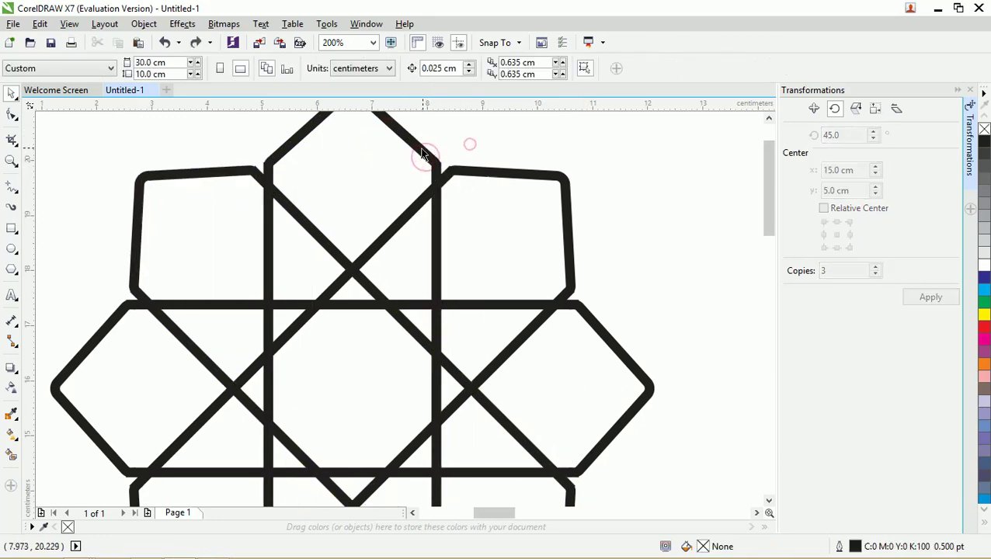
Step: Weld the remaining diagonal band, running from upper right to lower left, to the already joined bands
click(443, 155)
shift+click(475, 169)
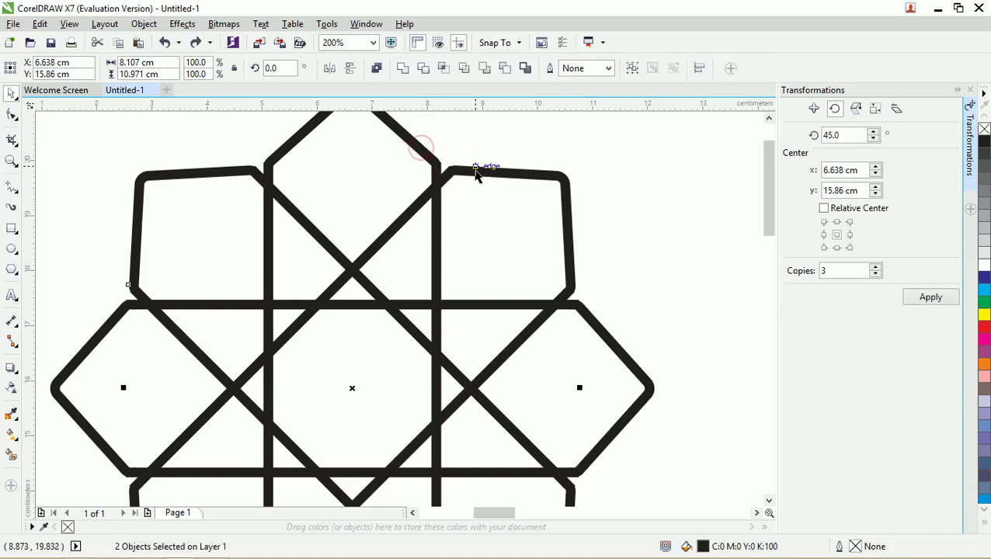
click(402, 68)
scroll(502, 205, down, 1)
click(590, 211)
Step: Weld the horizontal band to the rest of the star, and undo a test move of the single shape
click(535, 210)
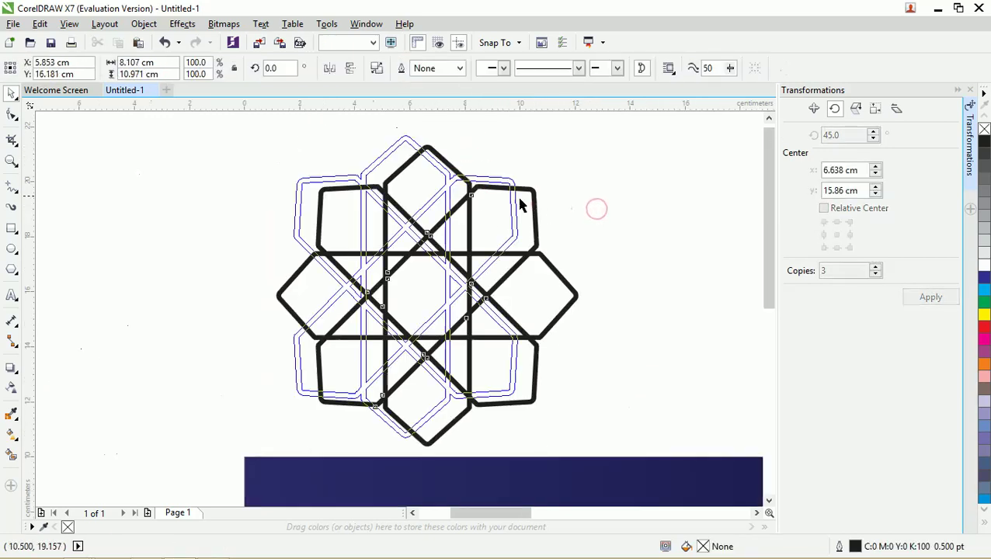
shift+click(554, 271)
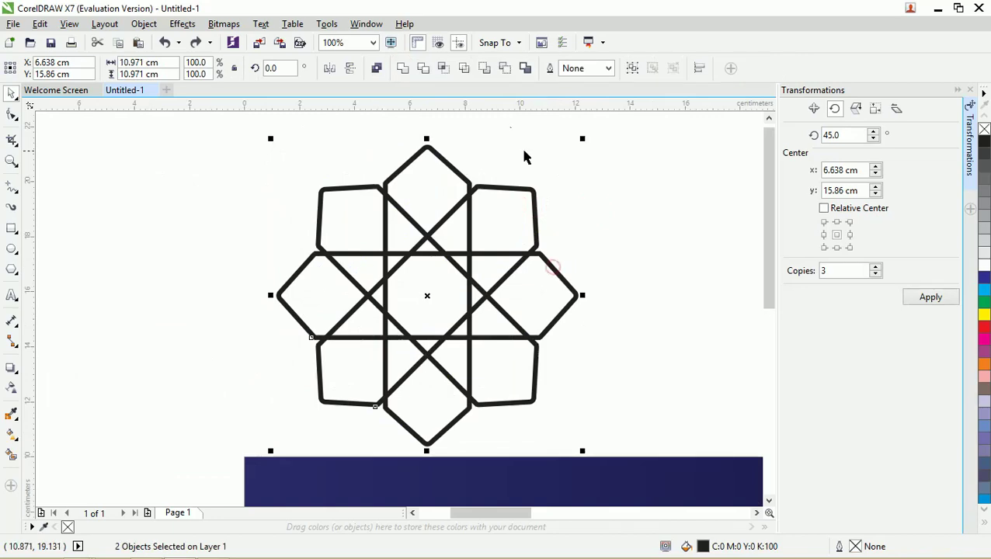
click(404, 70)
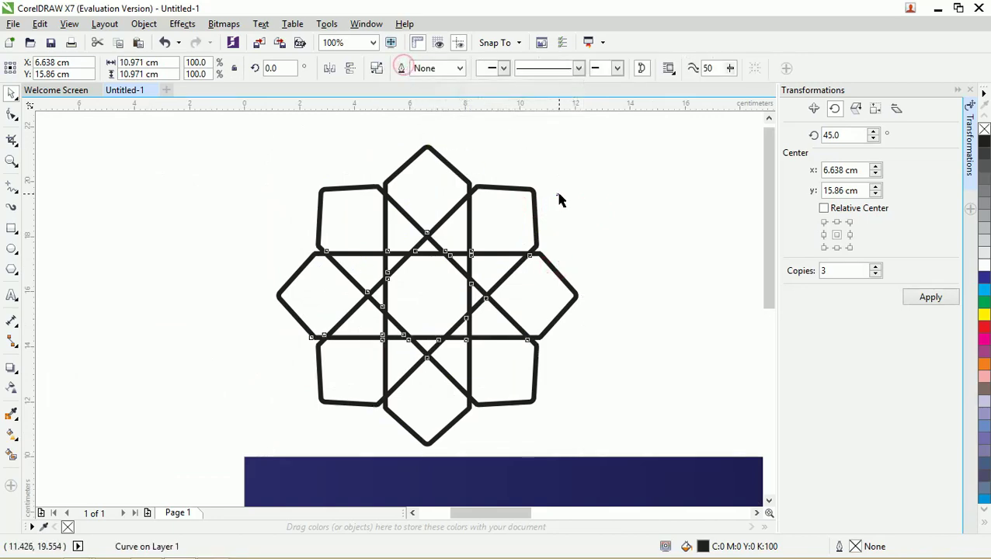
click(557, 194)
drag(531, 201, 437, 202)
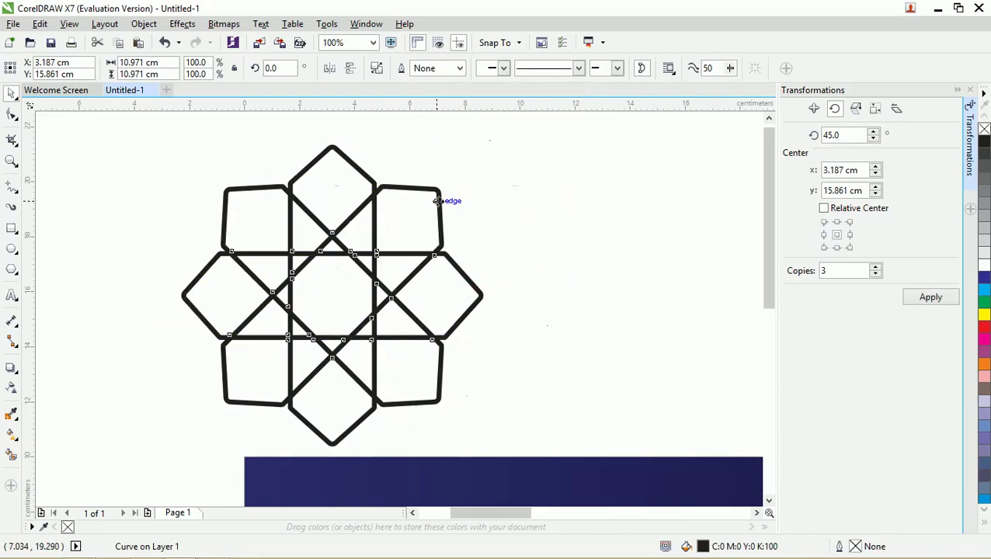
key(ctrl+z)
Step: Scale the welded star to about 2 cm and place it just above the banner's upper-left corner
scroll(439, 202, down, 2)
drag(484, 181, 657, 376)
key(z)
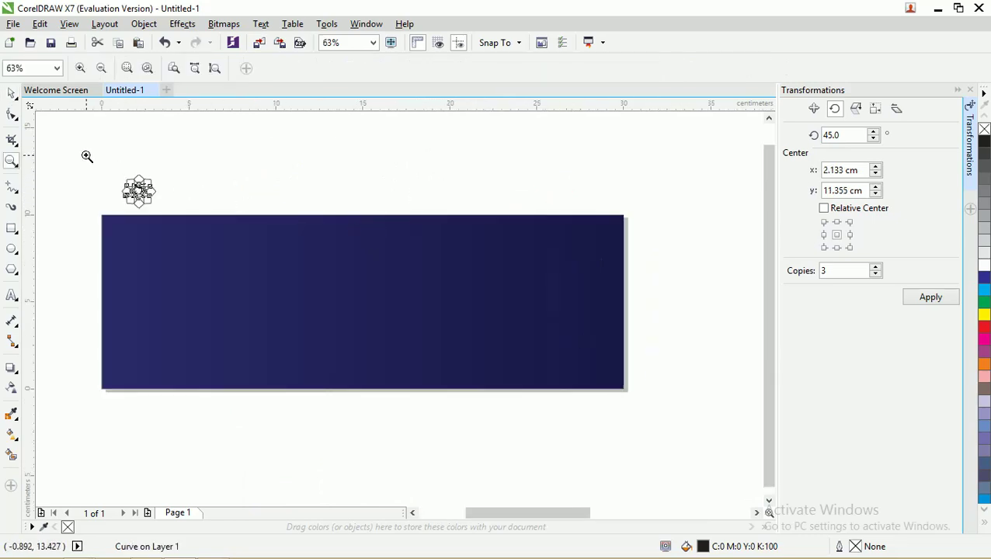
drag(87, 156, 623, 382)
click(14, 95)
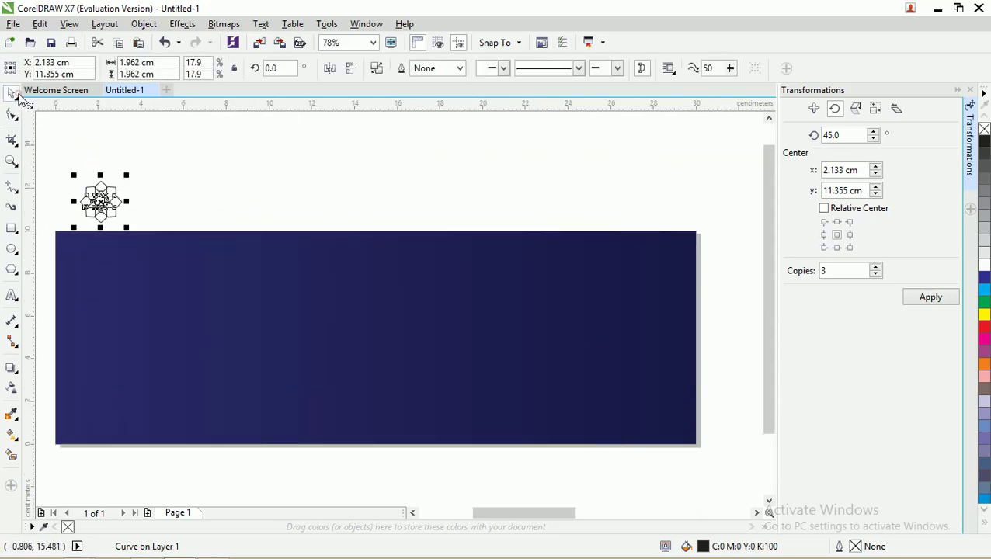
Step: Shrink the star to about 1.2 cm and move it just inside the banner's upper-left corner
click(171, 153)
click(122, 194)
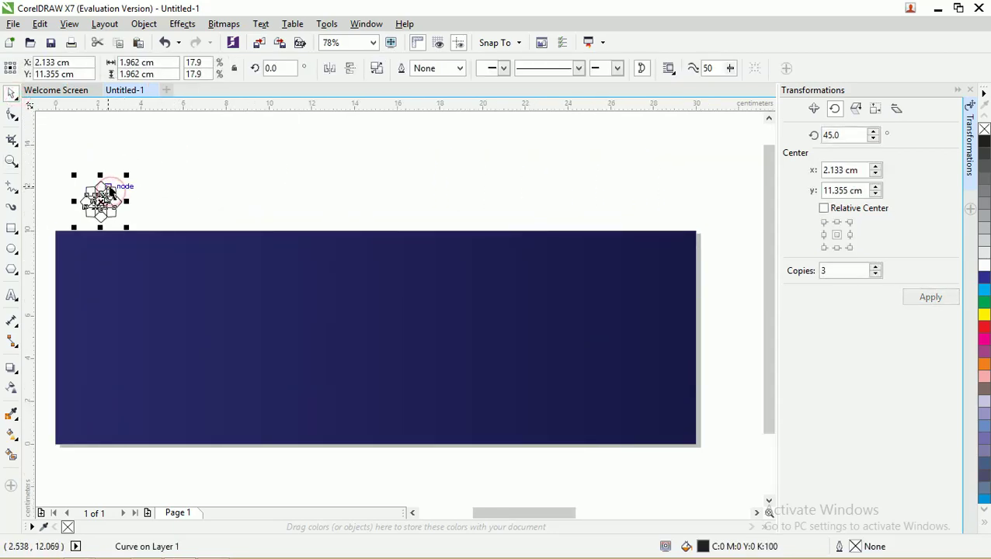
drag(126, 176, 69, 247)
Step: Color the small star in the banner's upper-left corner white
click(142, 181)
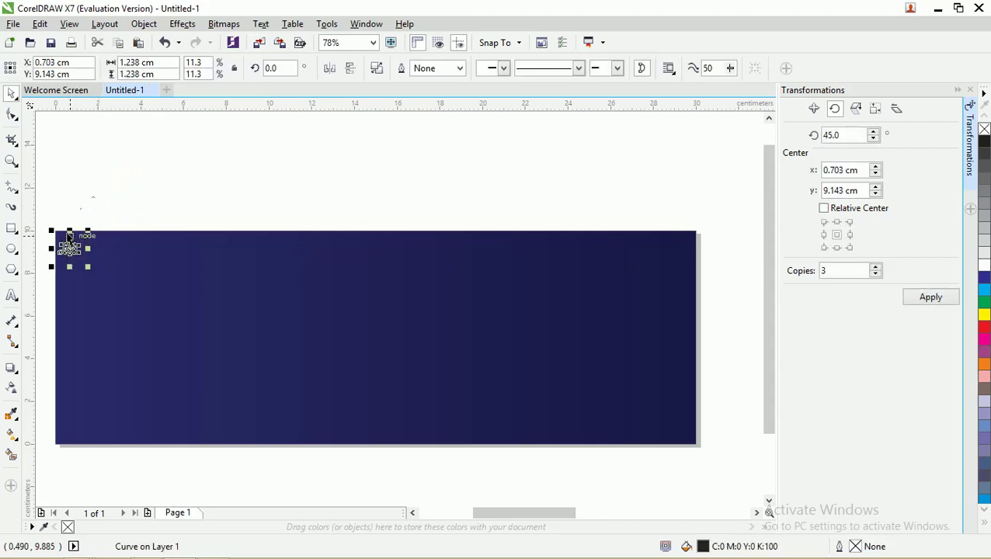
scroll(42, 251, up, 5)
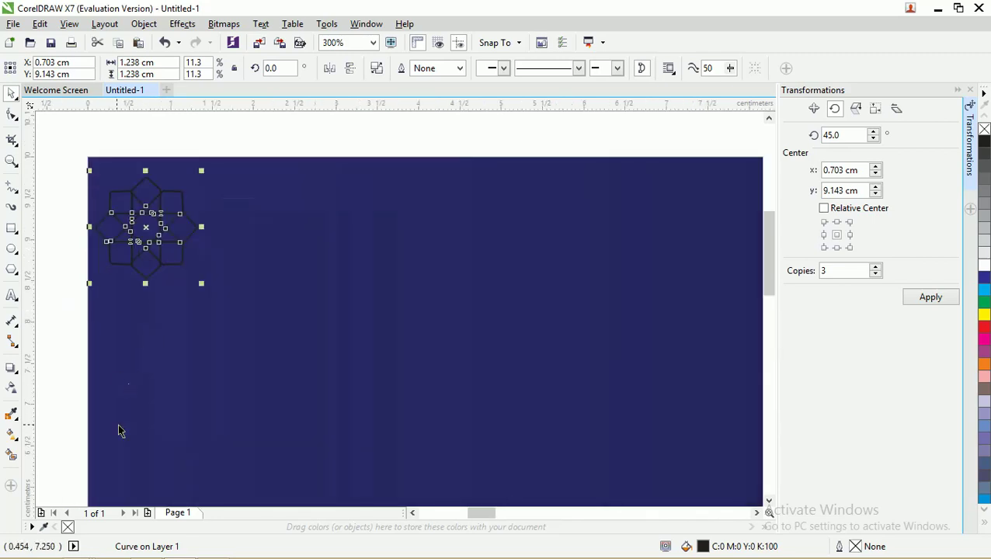
right_click(983, 266)
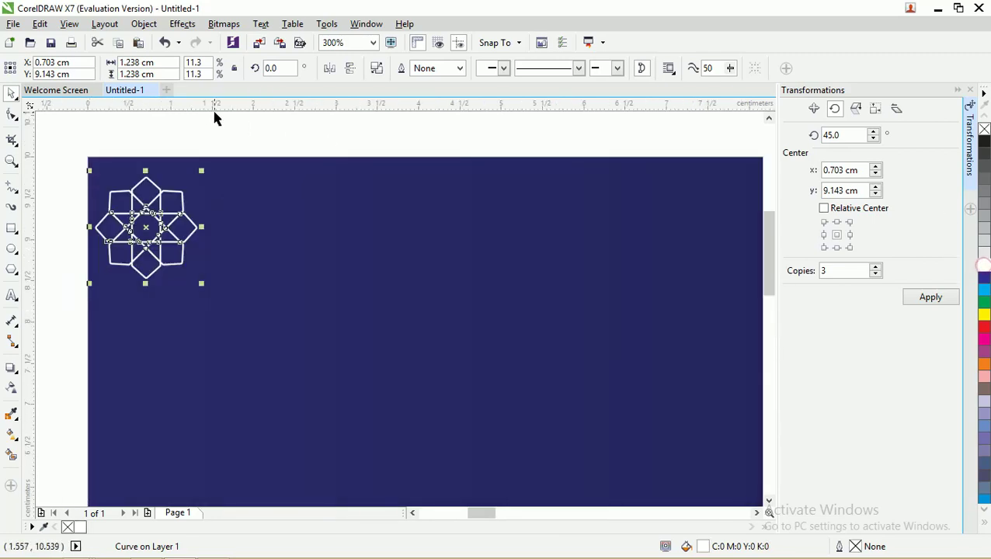
Step: Select the small white star in the banner's upper-left corner and copy its width value of 1.238 cm
click(201, 148)
scroll(205, 144, down, 4)
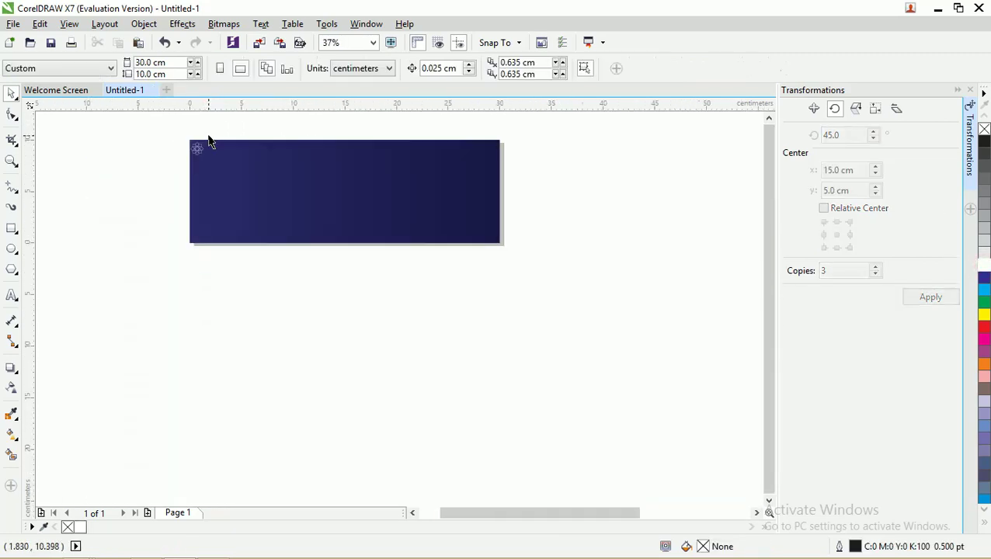
scroll(208, 142, up, 1)
scroll(208, 140, down, 1)
key(z)
drag(166, 143, 581, 318)
click(9, 94)
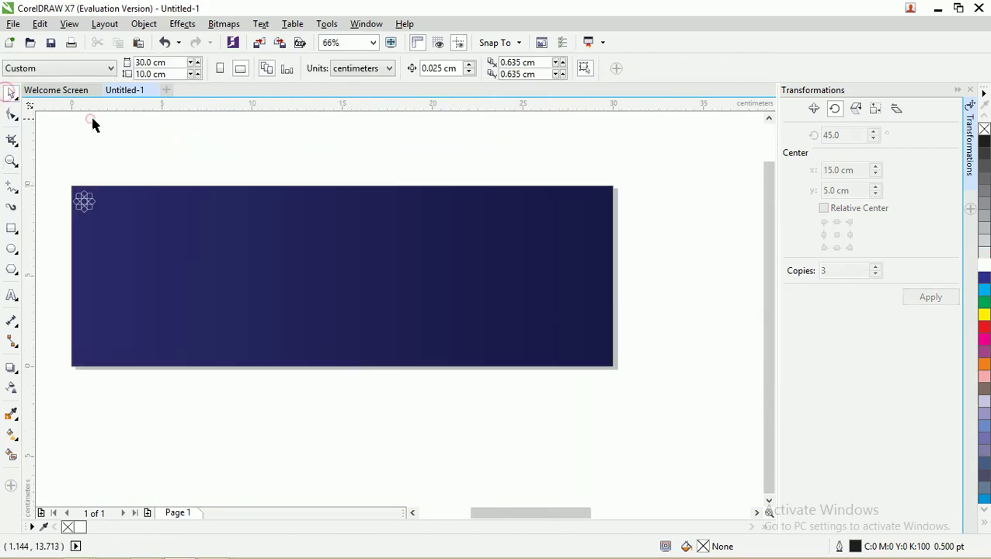
click(84, 194)
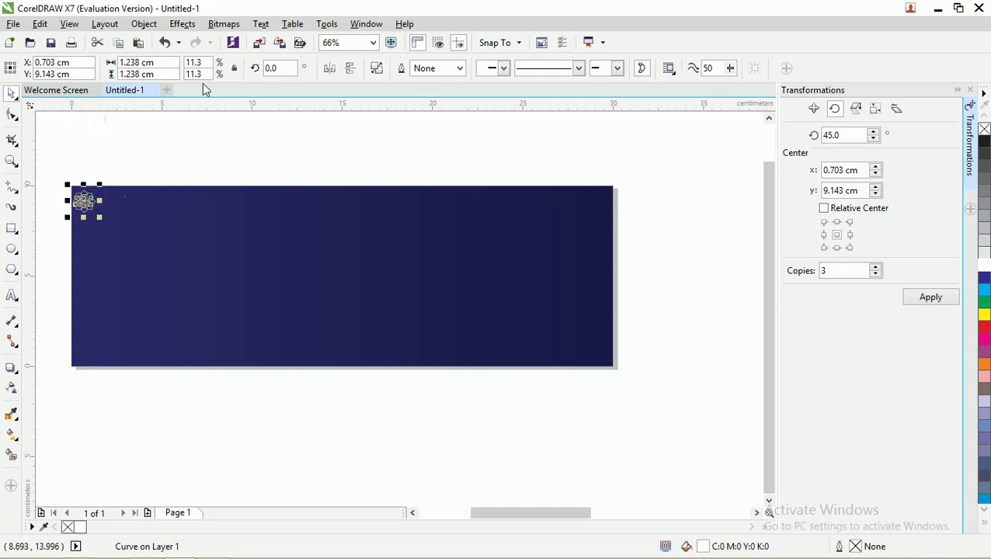
click(170, 60)
double_click(171, 60)
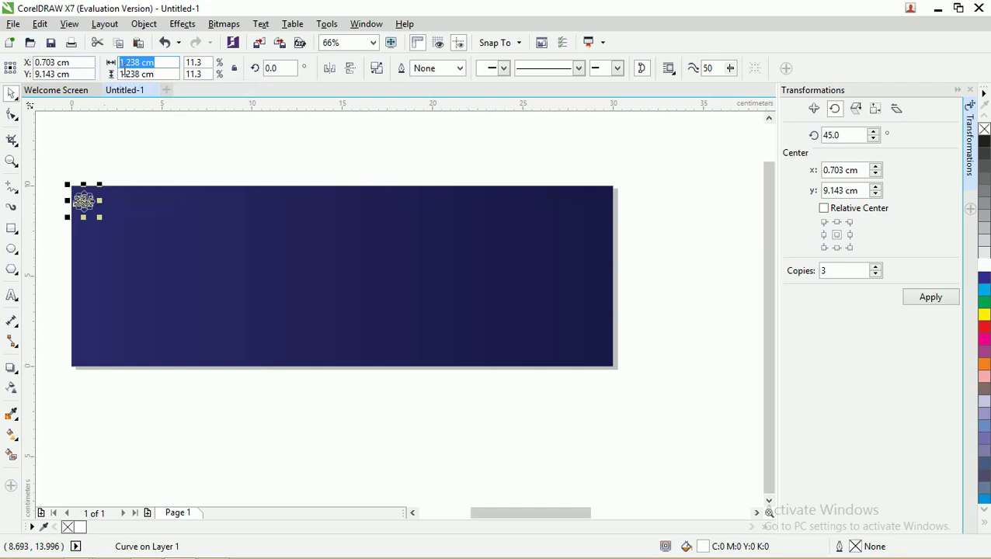
Step: Create seven copies of the star in a row, each offset 1.238 cm horizontally and 0 cm vertically
click(813, 107)
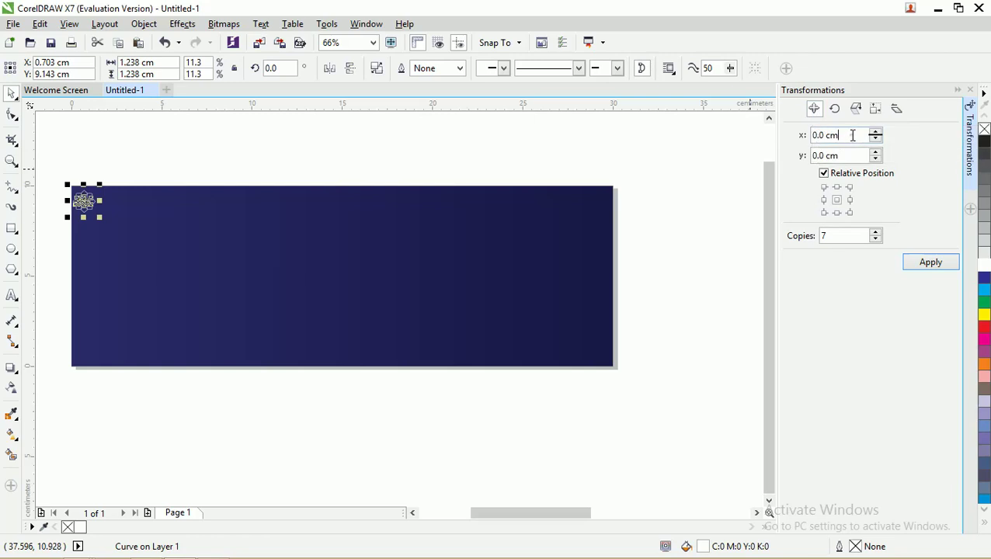
click(853, 135)
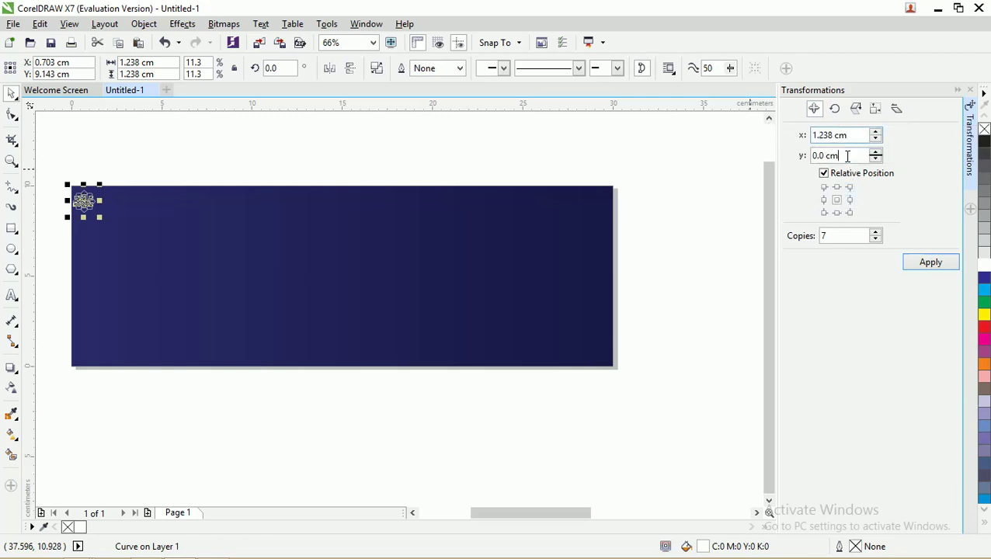
click(930, 263)
Step: Examine closely how the tips of neighbouring stars meet in the row
scroll(155, 248, up, 4)
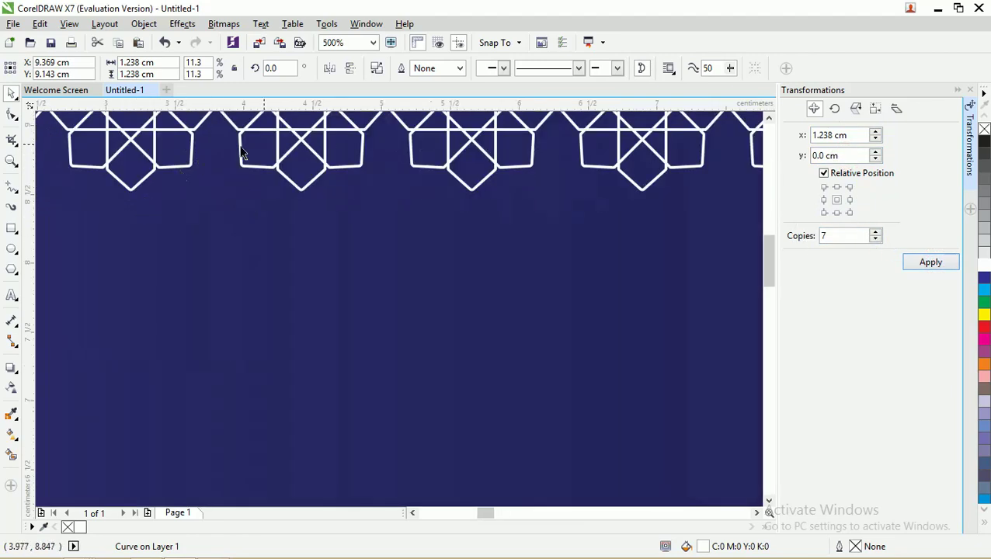
scroll(372, 159, down, 4)
scroll(478, 144, down, 2)
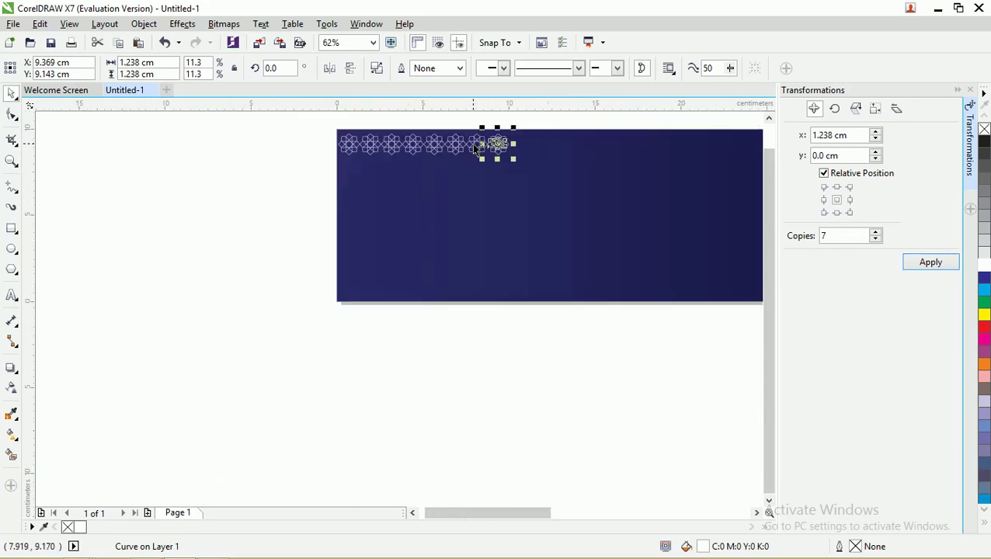
scroll(442, 142, up, 2)
scroll(443, 142, up, 9)
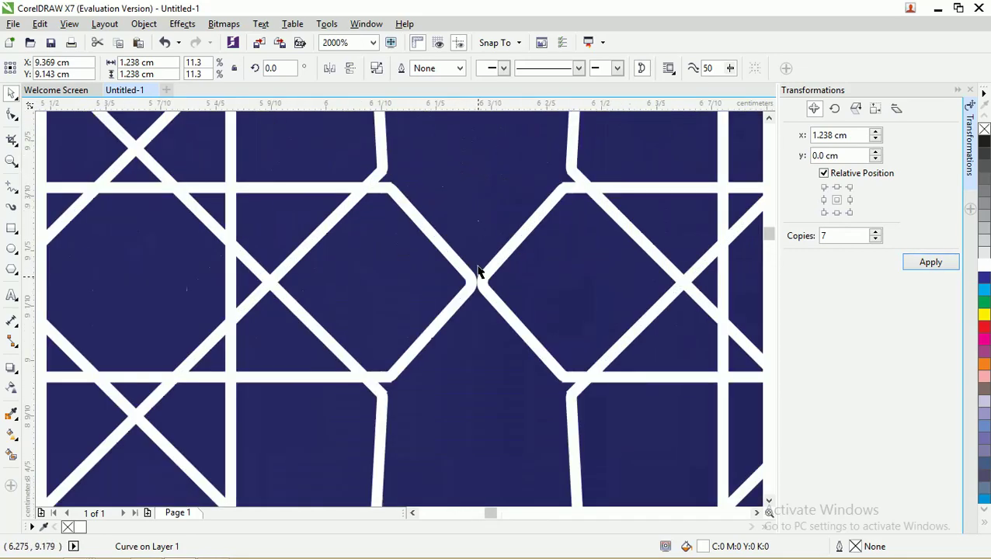
scroll(462, 236, down, 7)
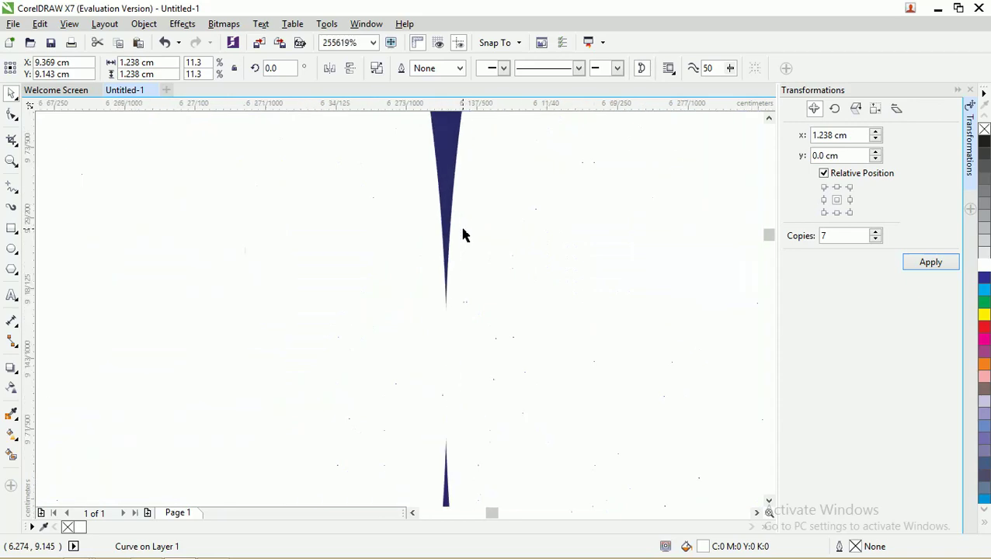
scroll(508, 232, down, 4)
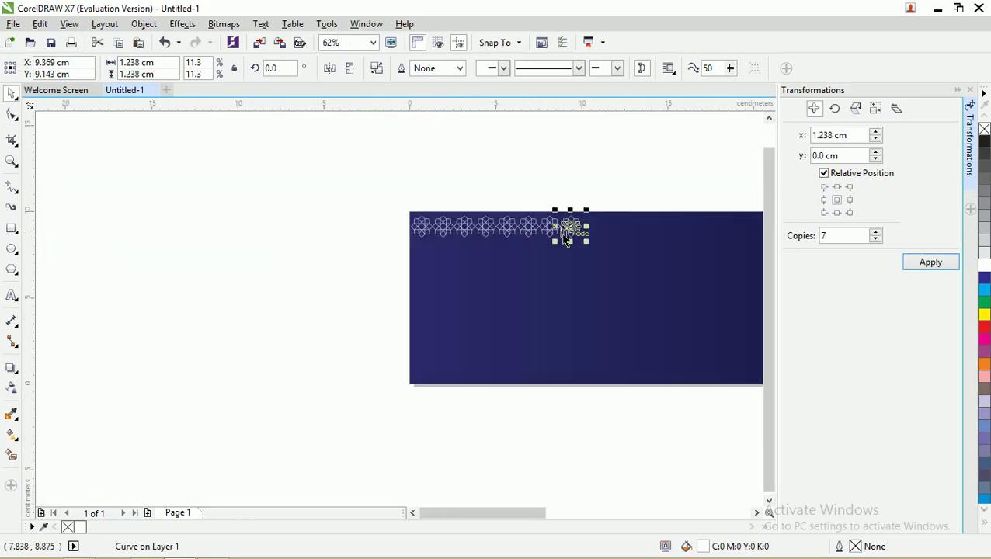
Step: Repeat the seven-copy horizontal duplication three more times to extend the star row past the banner's right edge
click(928, 265)
click(943, 267)
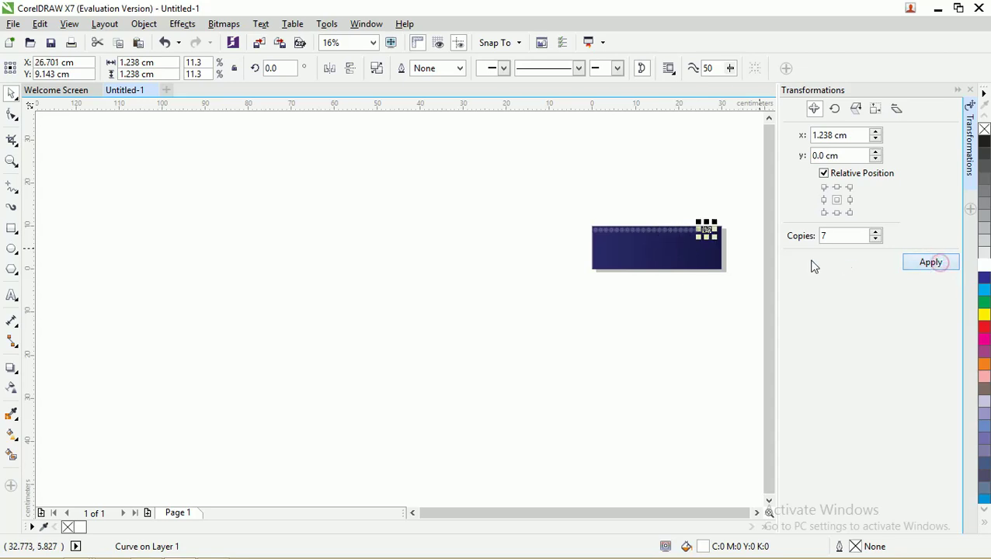
click(928, 264)
Step: Delete the surplus stars beyond the banner's right edge and weld the remaining row of stars into one curve
scroll(715, 217, up, 2)
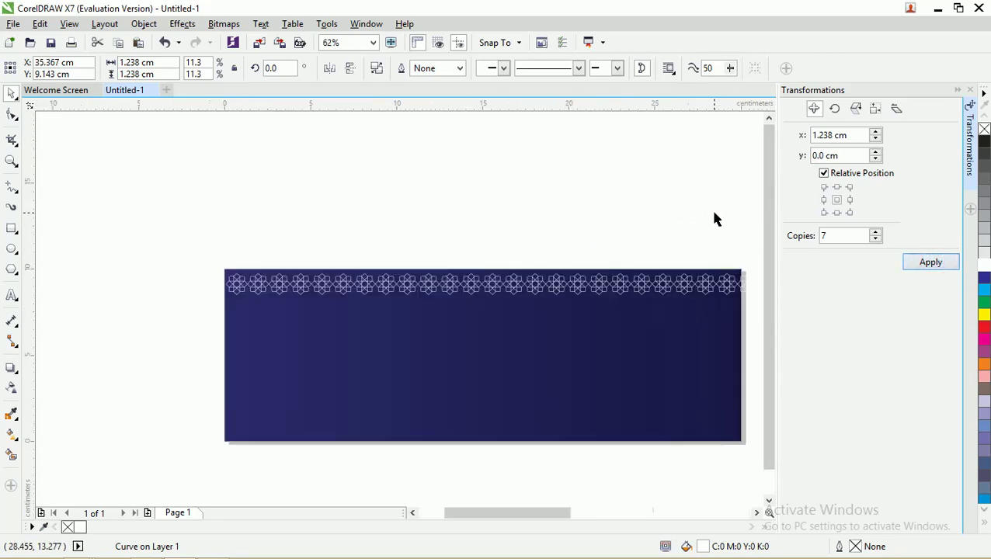
scroll(714, 219, down, 2)
key(z)
click(550, 222)
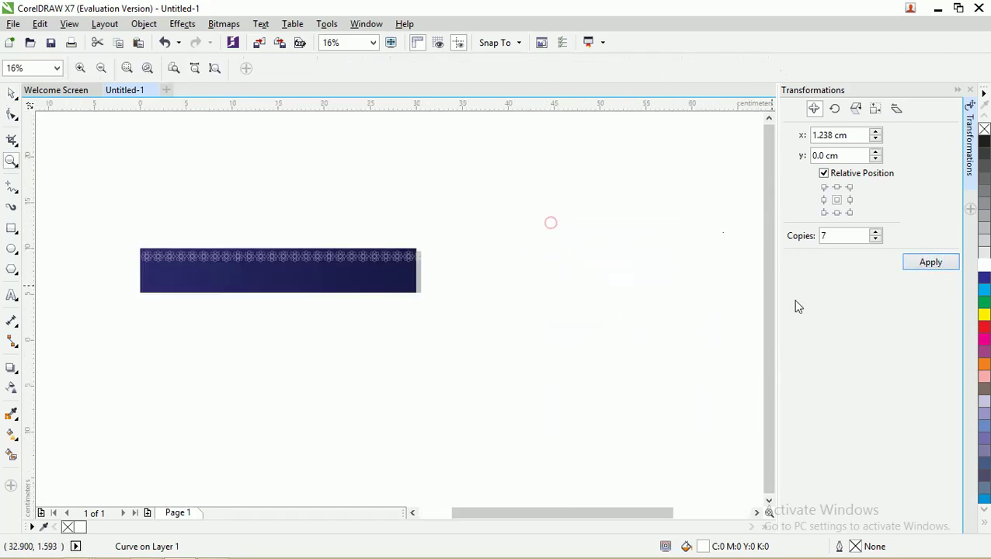
click(12, 94)
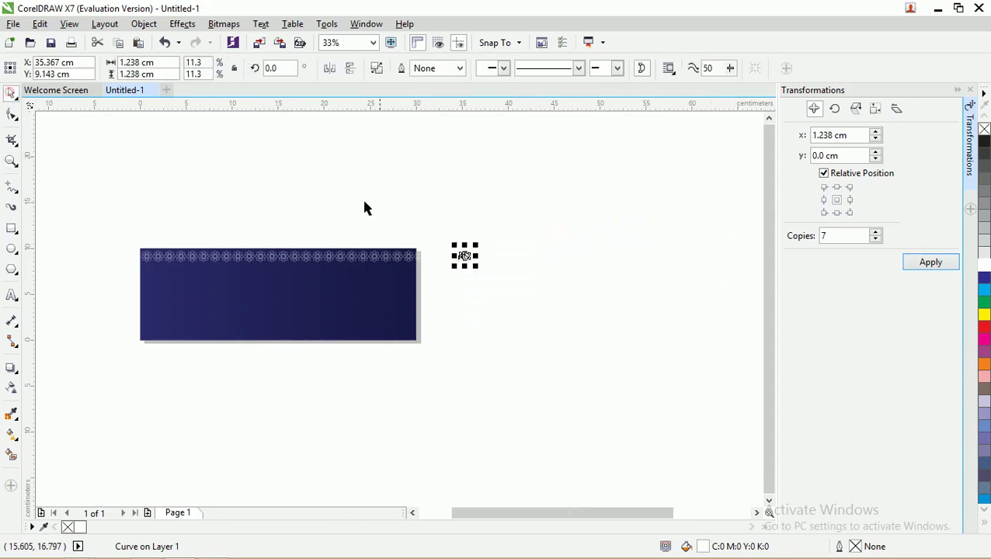
click(382, 206)
drag(405, 220, 48, 214)
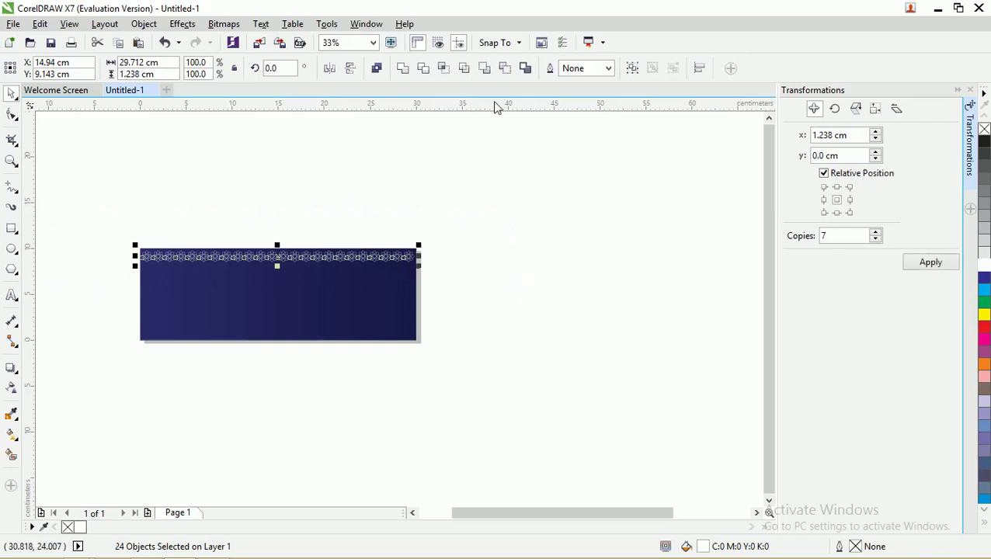
click(401, 68)
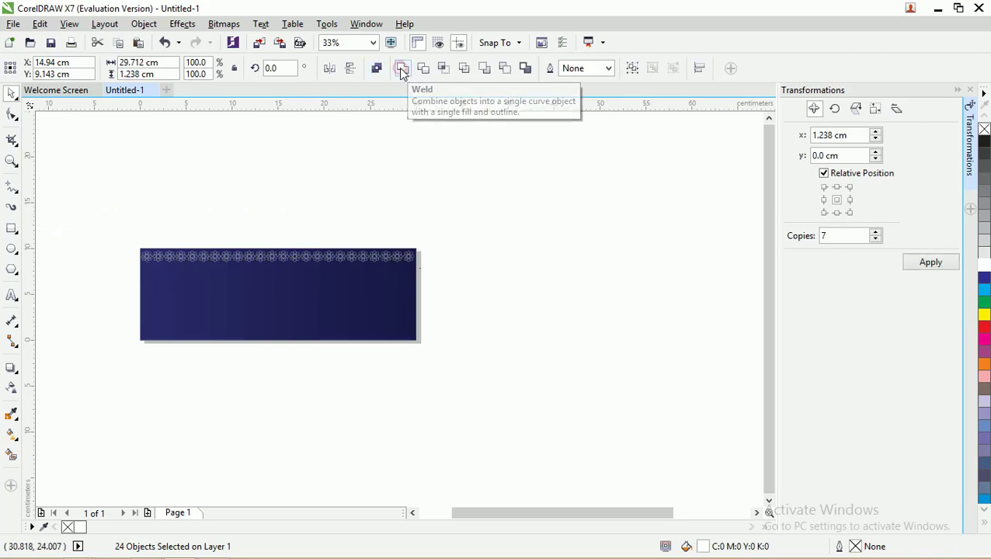
Step: Examine the joints between the stars of the welded row, and undo the last change
scroll(258, 272, up, 5)
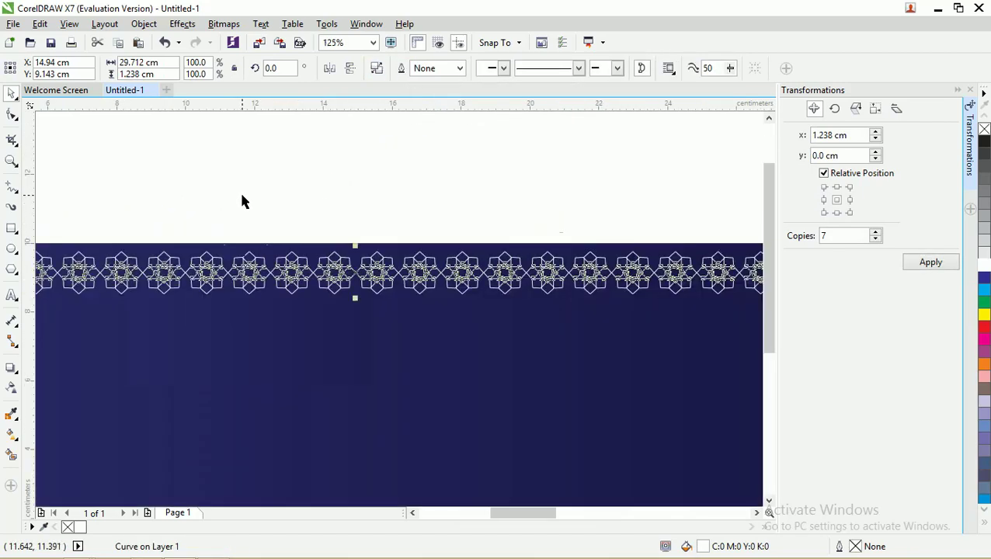
scroll(331, 331, up, 5)
scroll(334, 327, down, 7)
scroll(342, 341, up, 7)
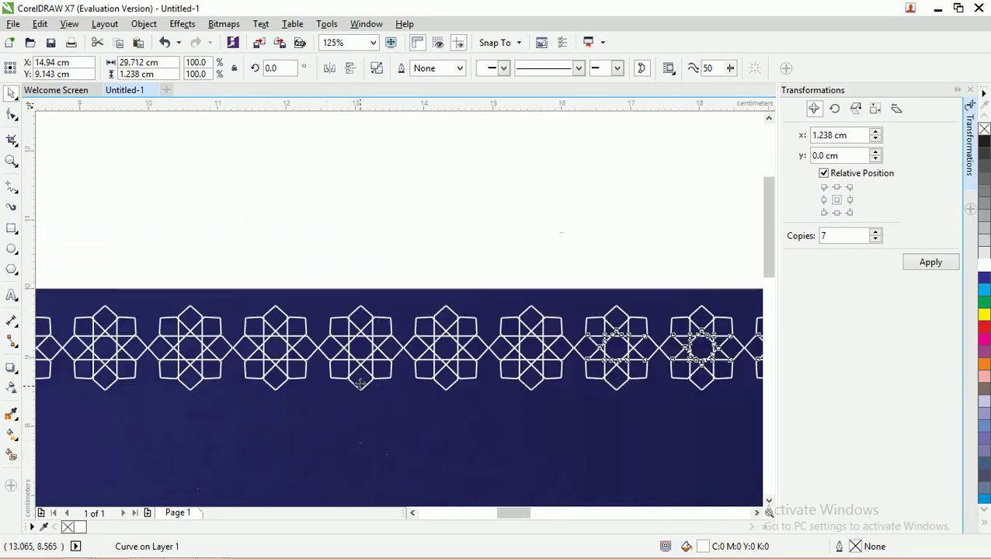
scroll(333, 334, up, 2)
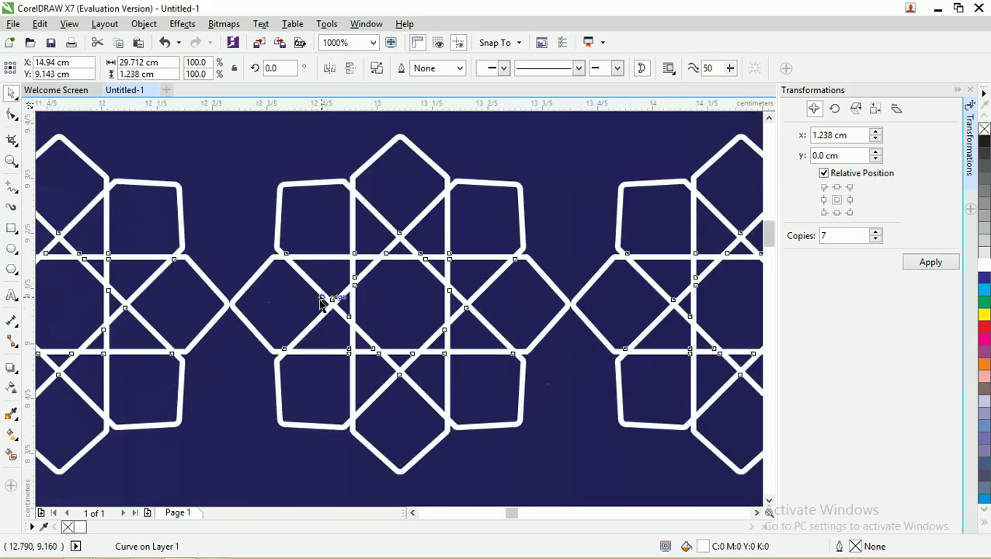
scroll(333, 276, down, 10)
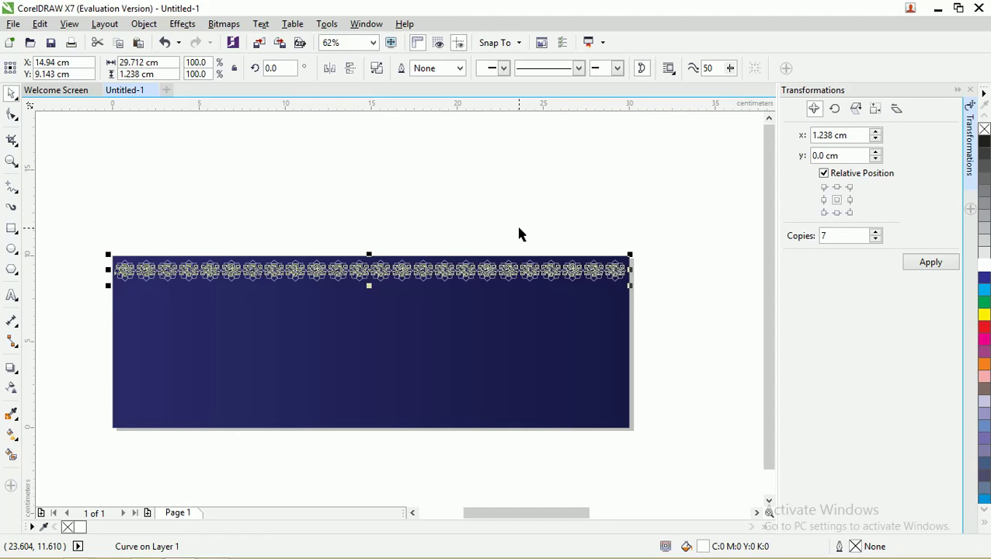
key(ctrl+z)
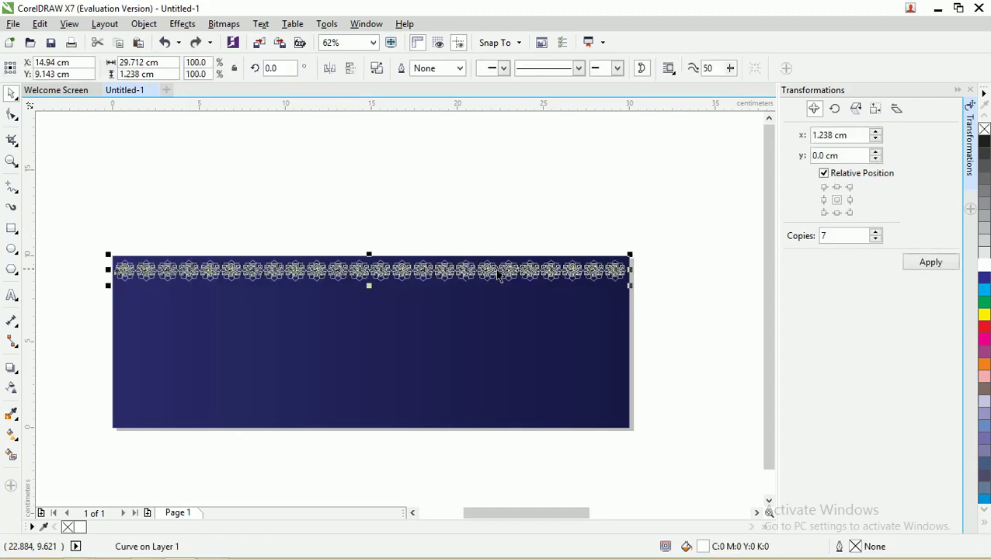
scroll(482, 269, up, 2)
scroll(482, 270, down, 2)
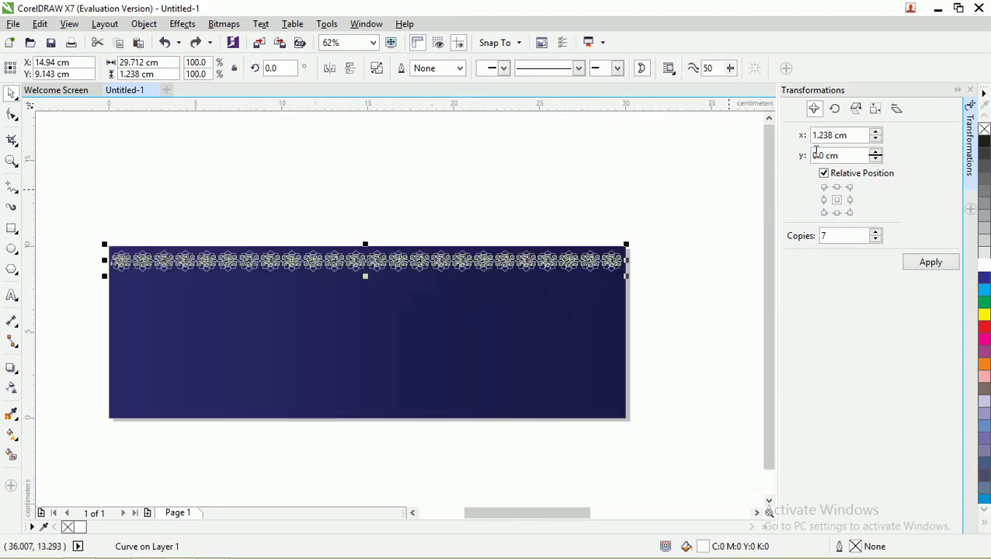
Step: Create seven copies of the welded star row with a horizontal offset of 0 cm and a vertical offset of 1.238 cm
click(853, 135)
key(ctrl+c)
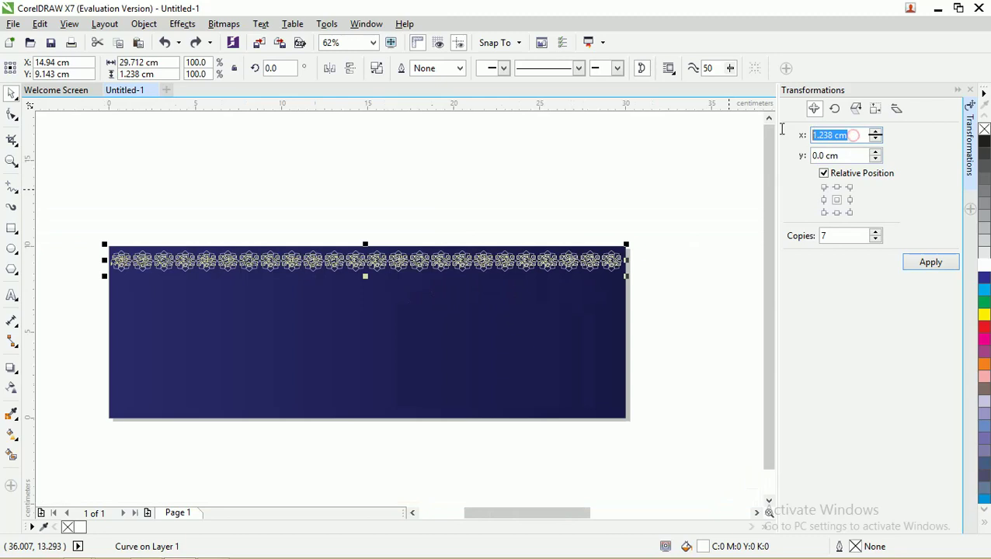
click(846, 156)
key(ctrl+v)
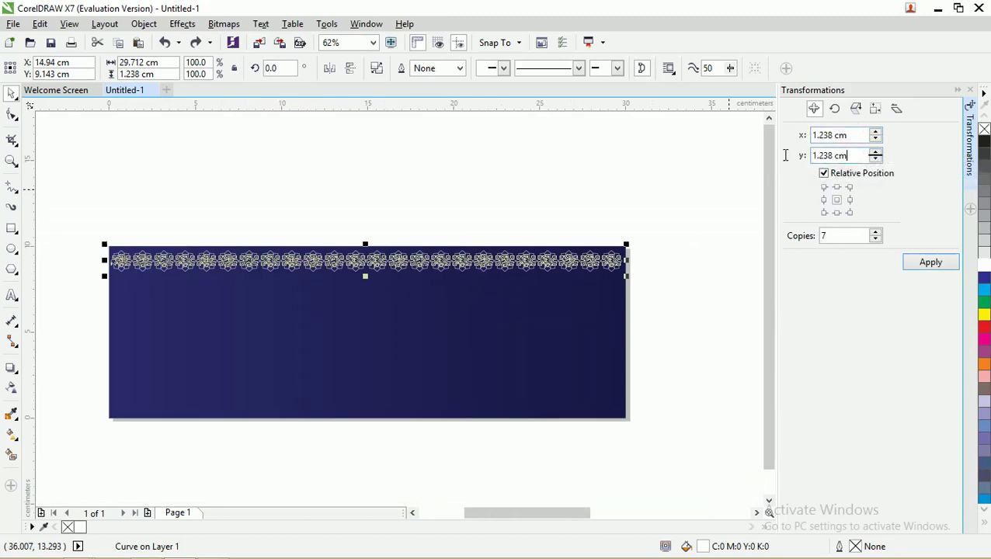
click(858, 135)
text(0)
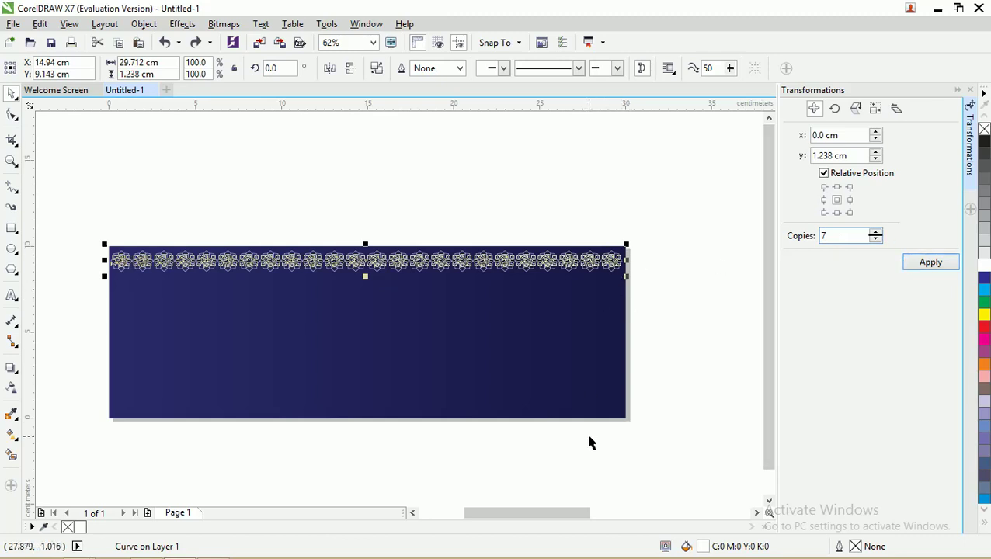
click(929, 262)
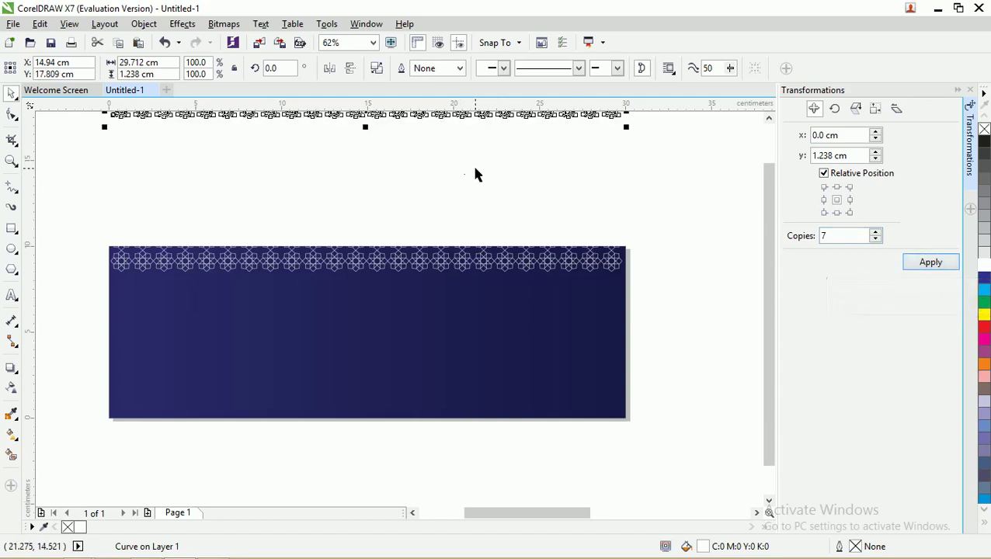
Step: Undo the upward copies and duplicate the star row seven times downward with a vertical offset of -1.238 cm
scroll(444, 170, down, 1)
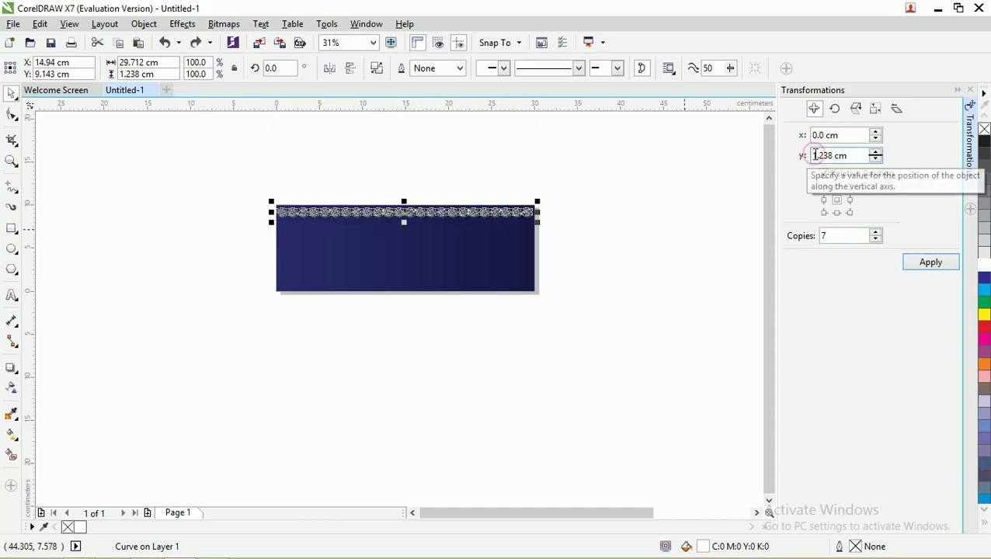
text(-)
click(922, 266)
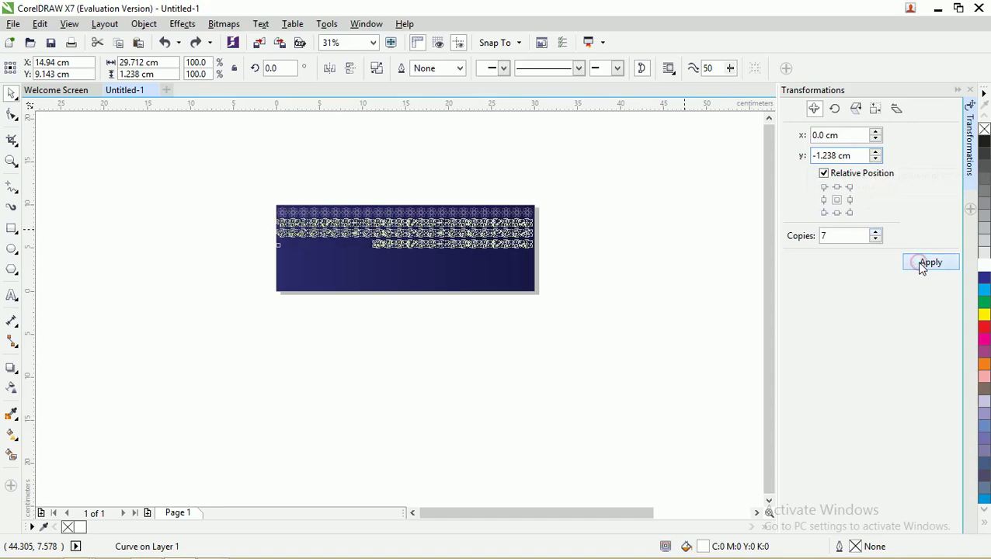
scroll(351, 237, up, 2)
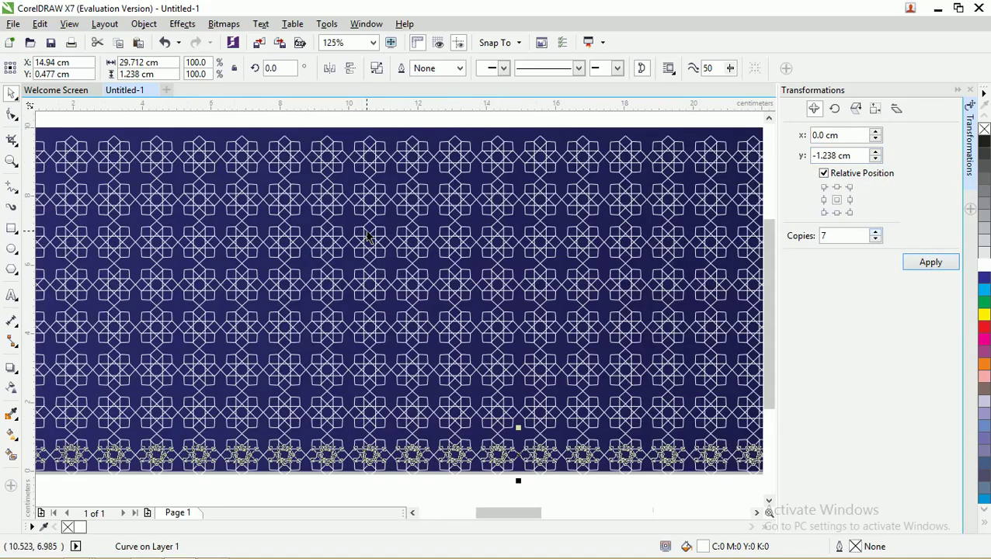
scroll(365, 233, down, 1)
click(336, 139)
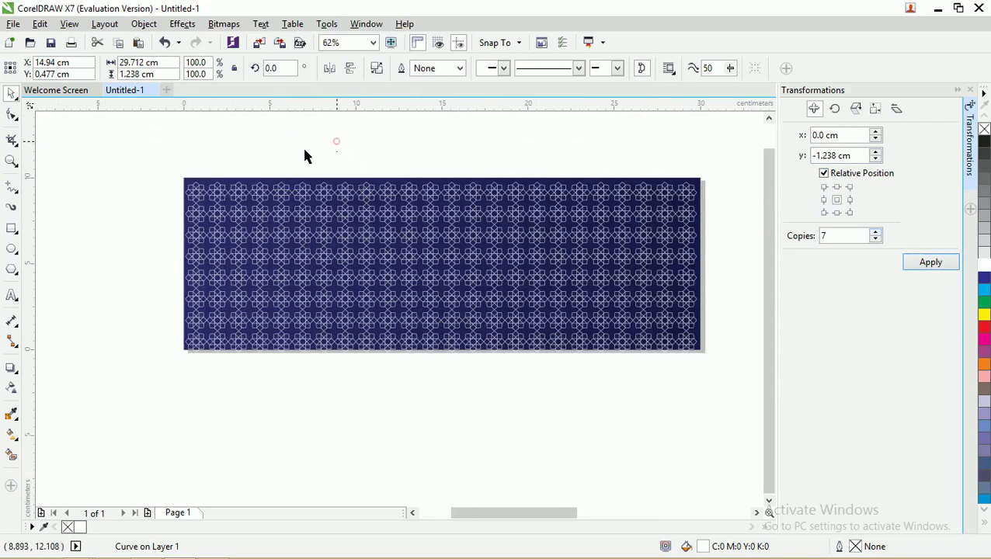
Step: Select all the star rows on the banner, save the drawing as Banner Idul Fitri 1 CDR.cdr, and clear the selection
drag(152, 146, 701, 381)
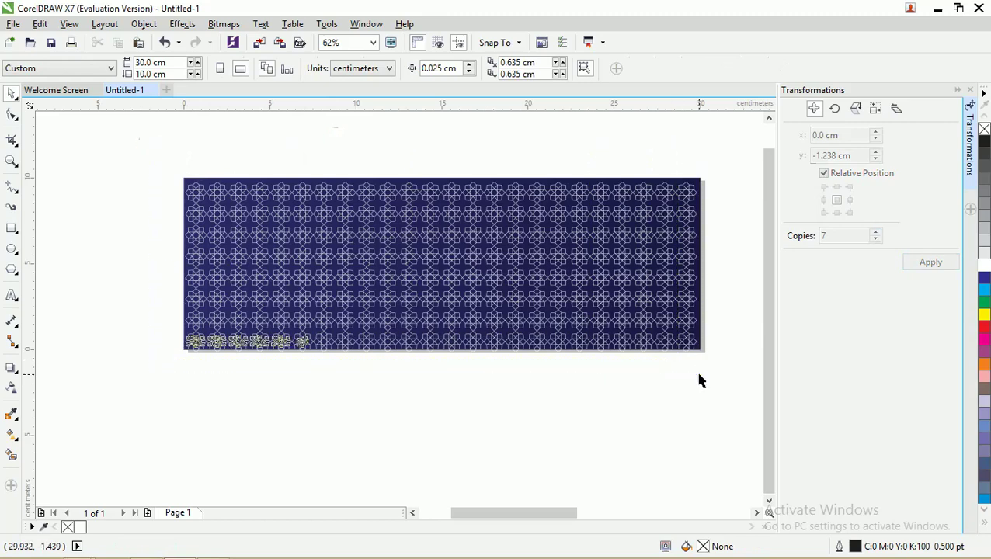
drag(701, 380, 701, 380)
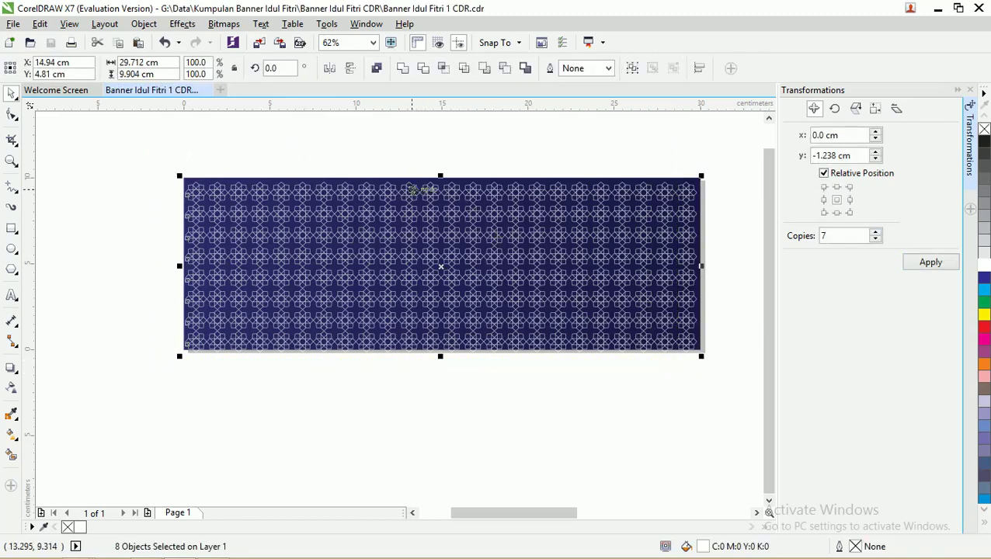
scroll(389, 164, up, 1)
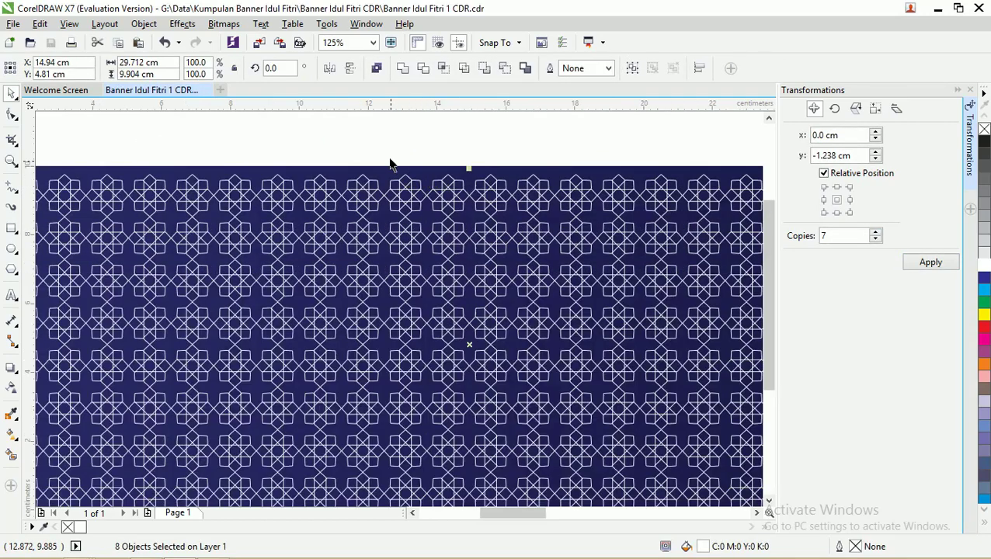
scroll(438, 159, down, 2)
scroll(468, 154, up, 1)
click(610, 190)
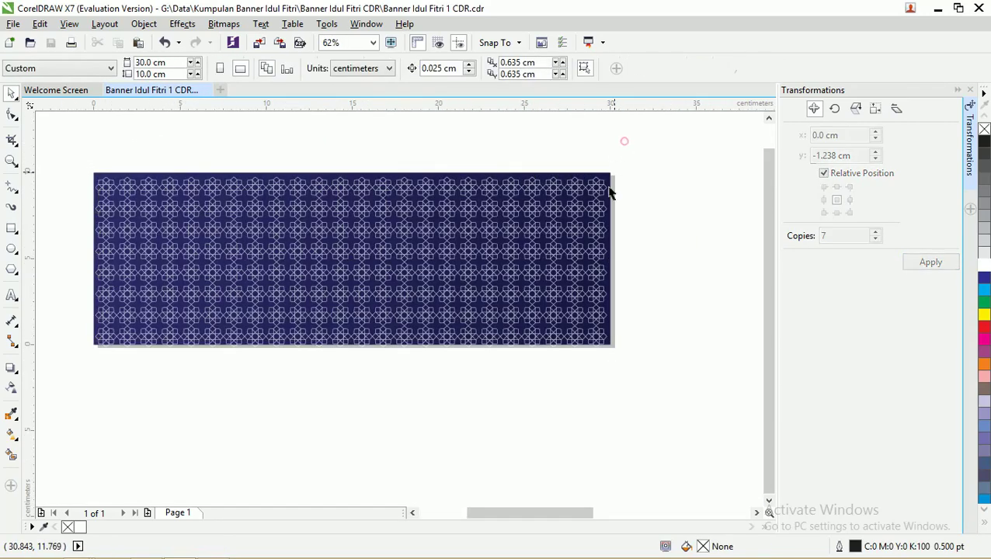
click(619, 199)
drag(613, 203, 613, 181)
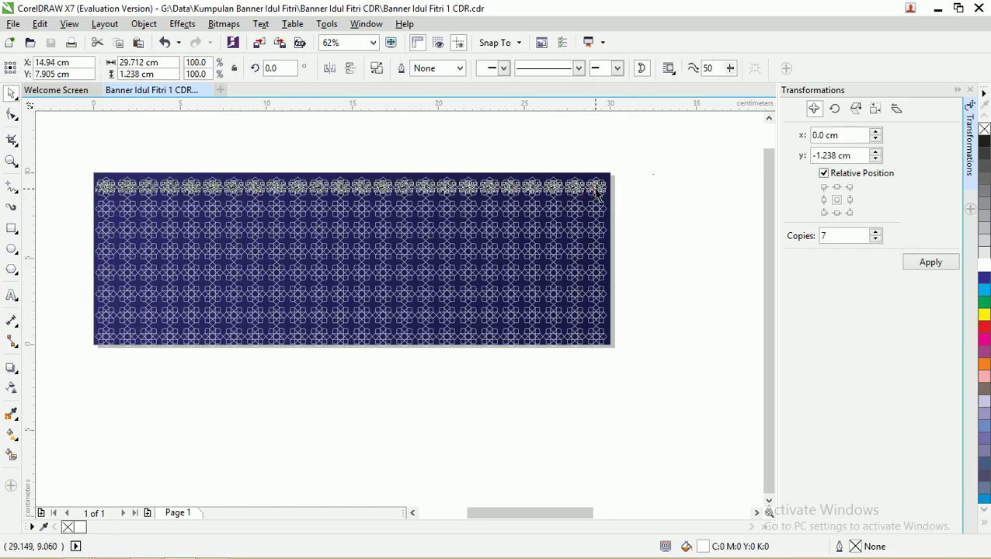
shift+click(591, 208)
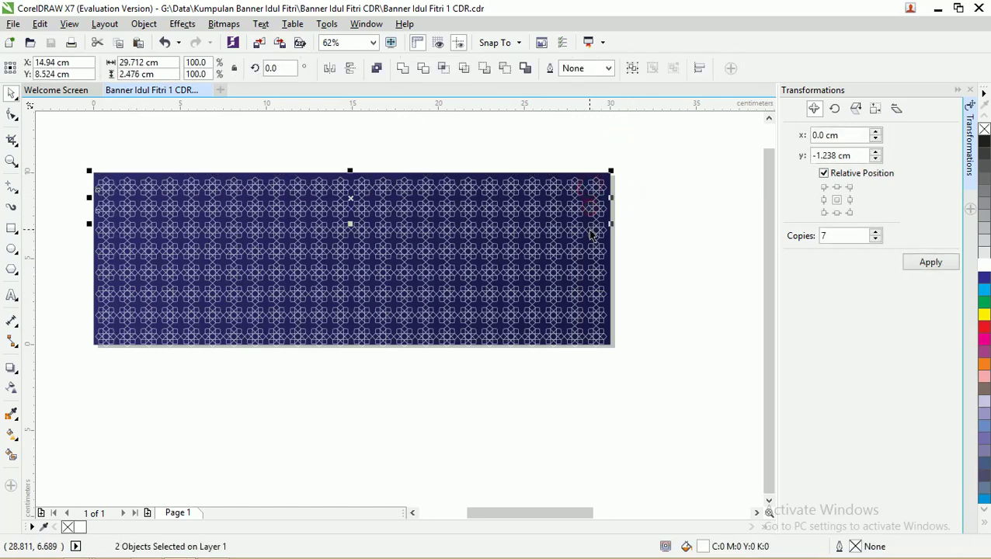
shift+click(592, 227)
shift+click(591, 256)
shift+click(593, 277)
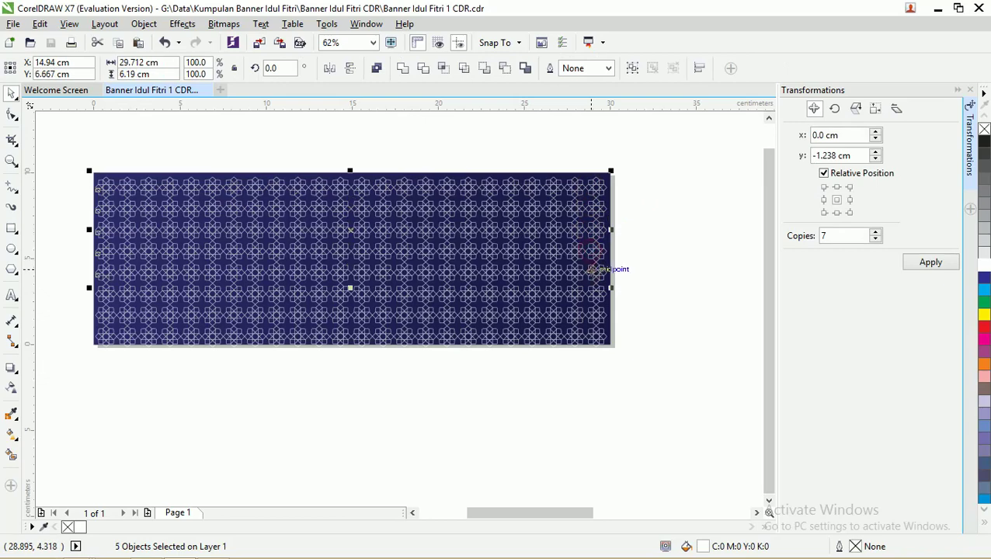
shift+click(596, 299)
shift+click(596, 310)
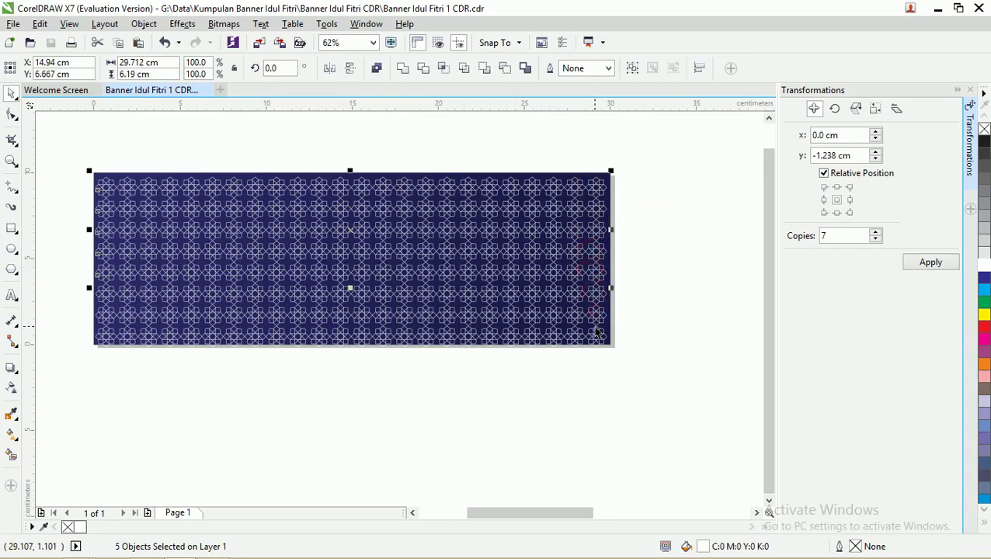
shift+click(597, 318)
shift+click(596, 335)
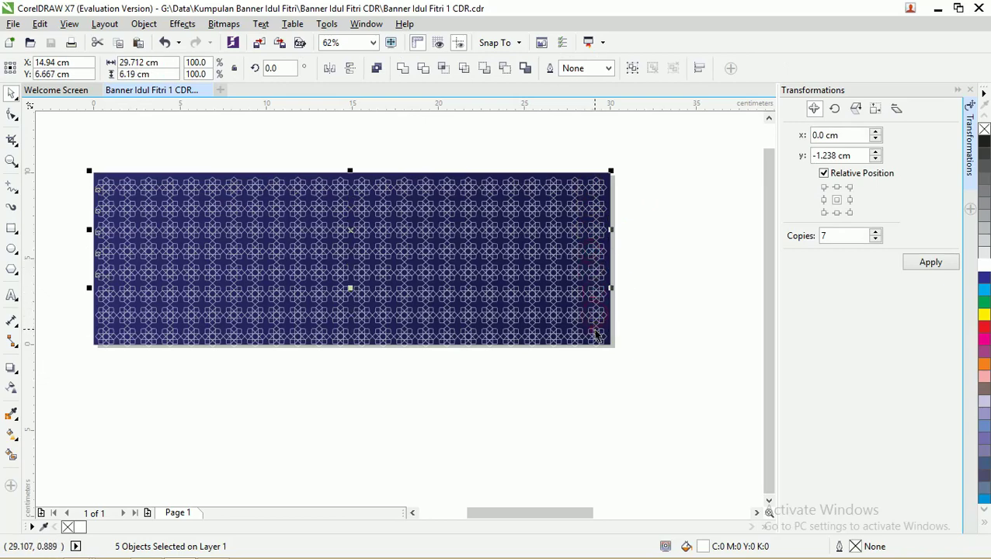
Step: Move the navy background rectangle below the page and weld all the star rows into a single shape
click(621, 188)
drag(621, 187, 630, 379)
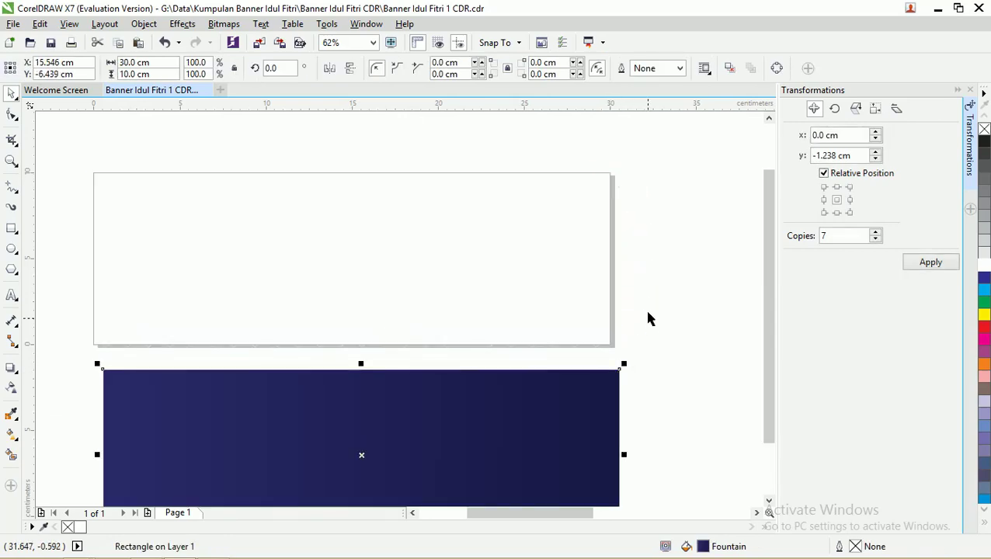
scroll(628, 270, down, 1)
drag(311, 178, 630, 300)
scroll(525, 284, up, 1)
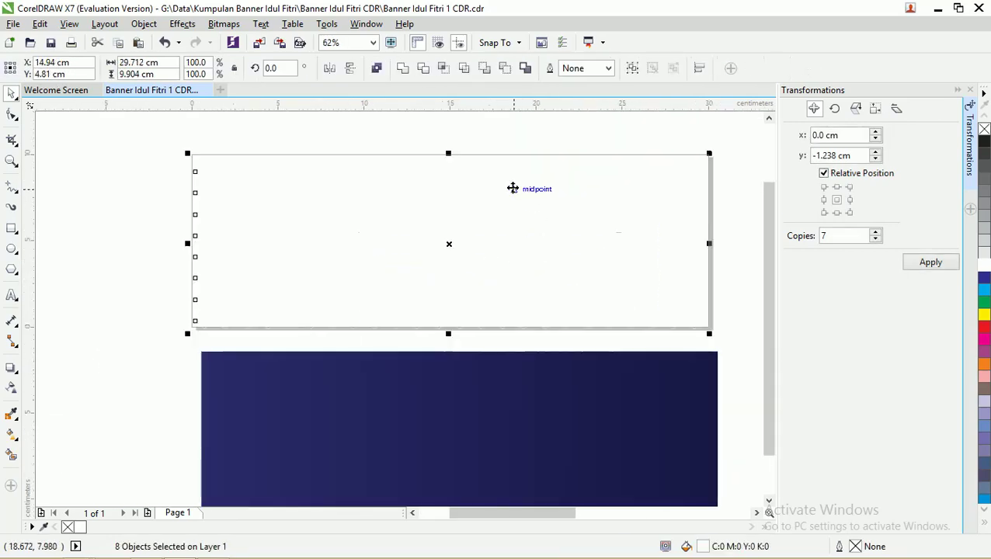
click(401, 71)
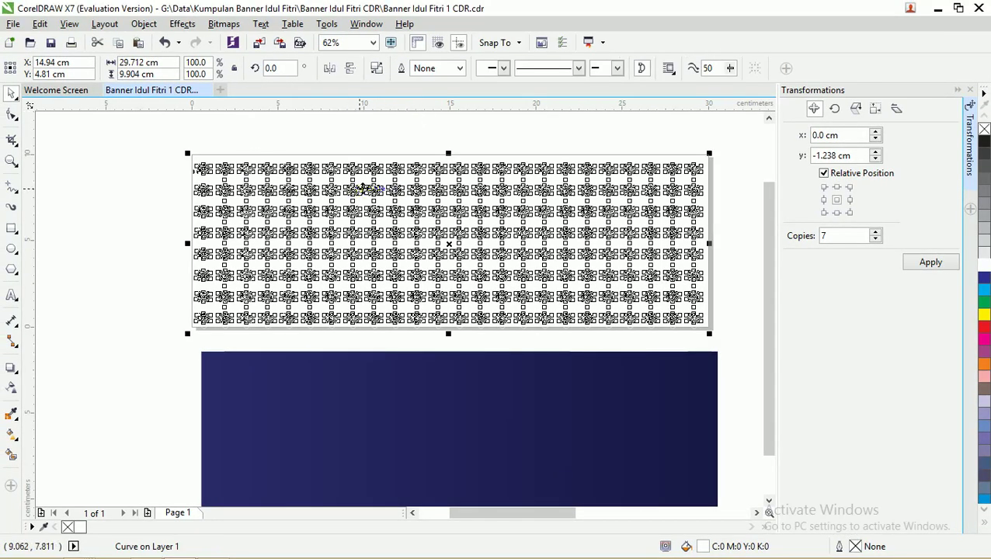
Step: Move the welded star pattern over the navy background and centre both objects on the page
mouse_move(371, 188)
mouse_down()
mouse_move(386, 214)
mouse_move(383, 331)
mouse_up()
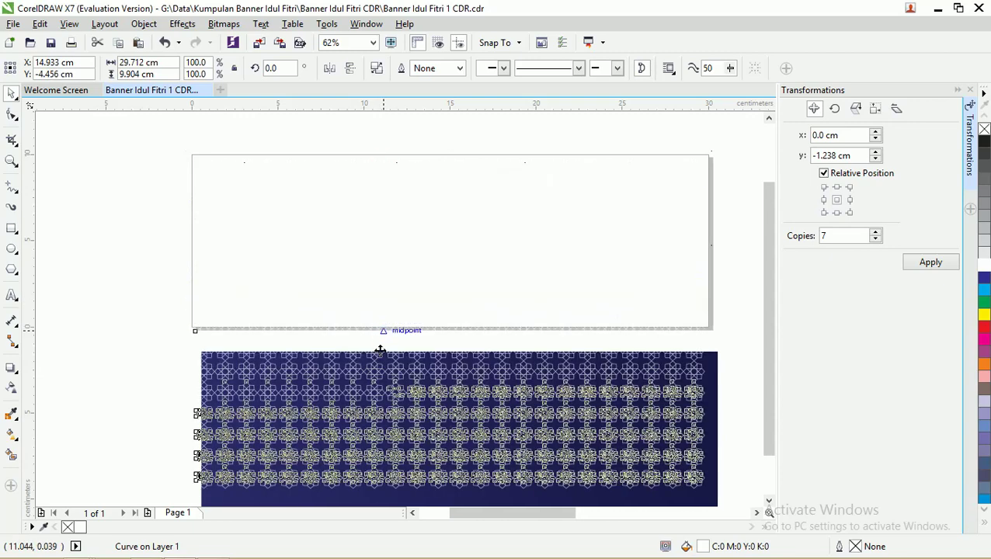
scroll(426, 435, down, 2)
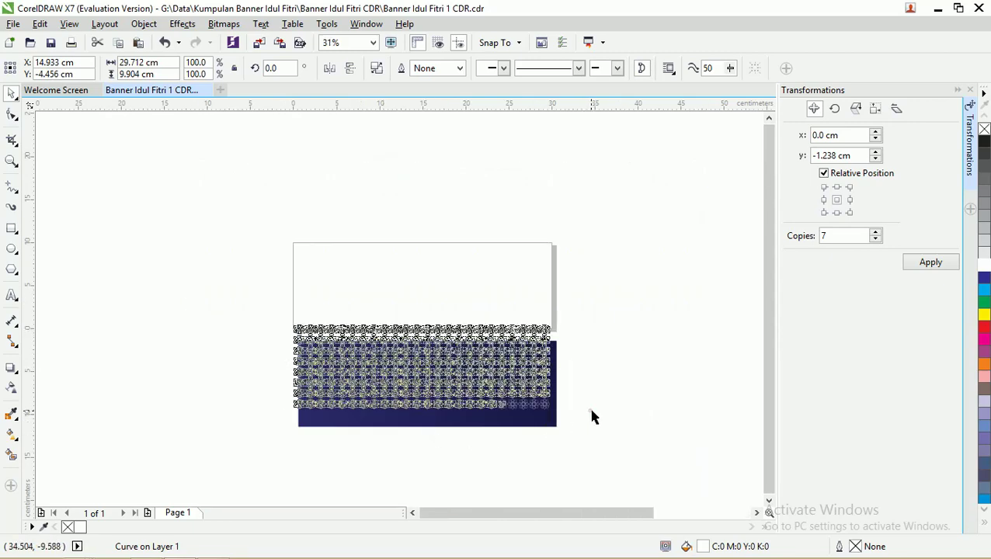
drag(650, 446, 256, 289)
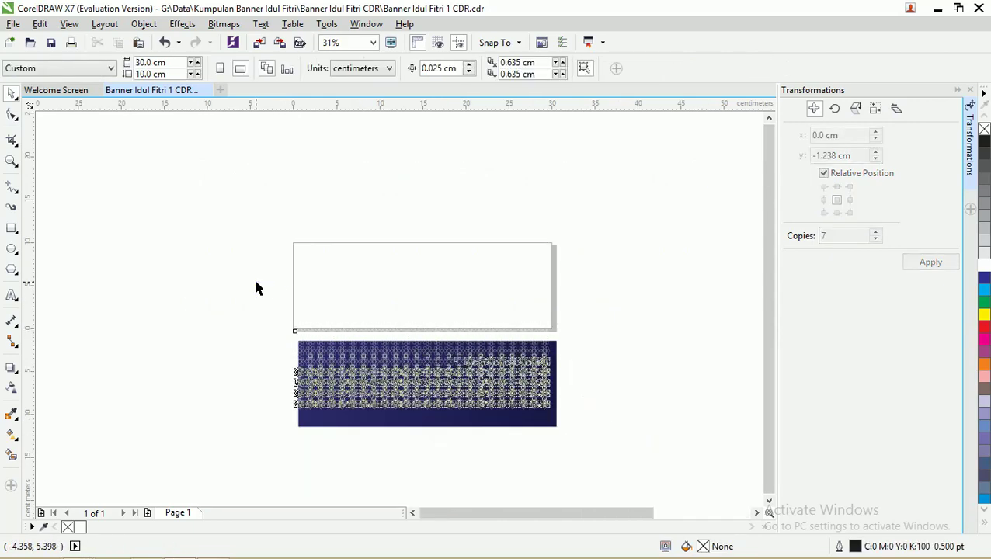
click(405, 242)
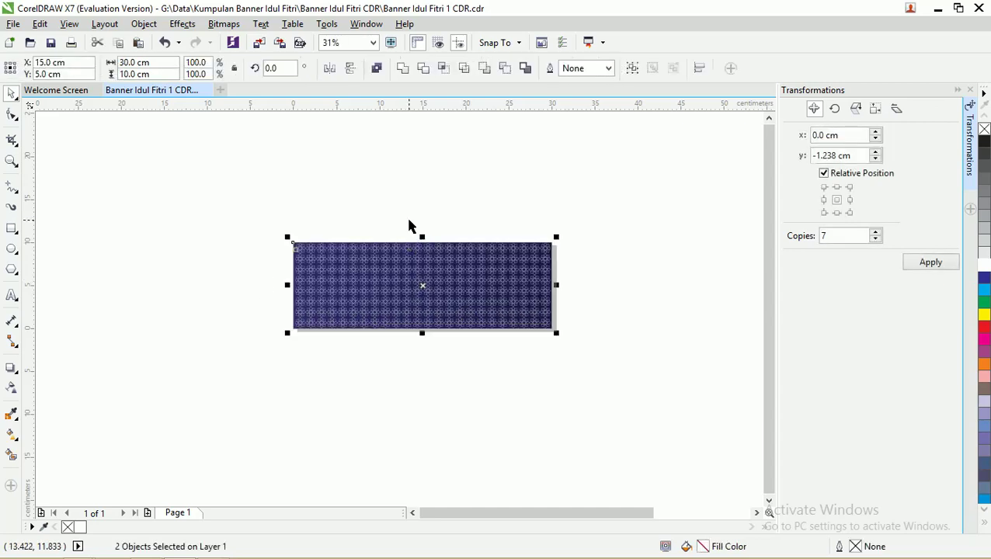
Step: Shift the star pattern horizontally to about X 8.33 cm so it overhangs the banner, and copy the background's gradient fill onto it
click(407, 194)
drag(434, 254, 386, 247)
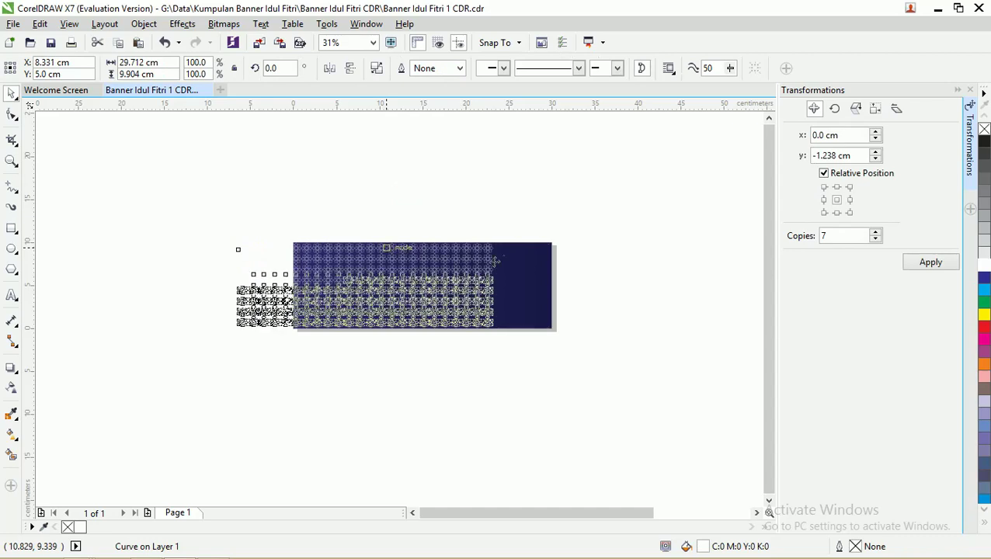
scroll(464, 258, up, 1)
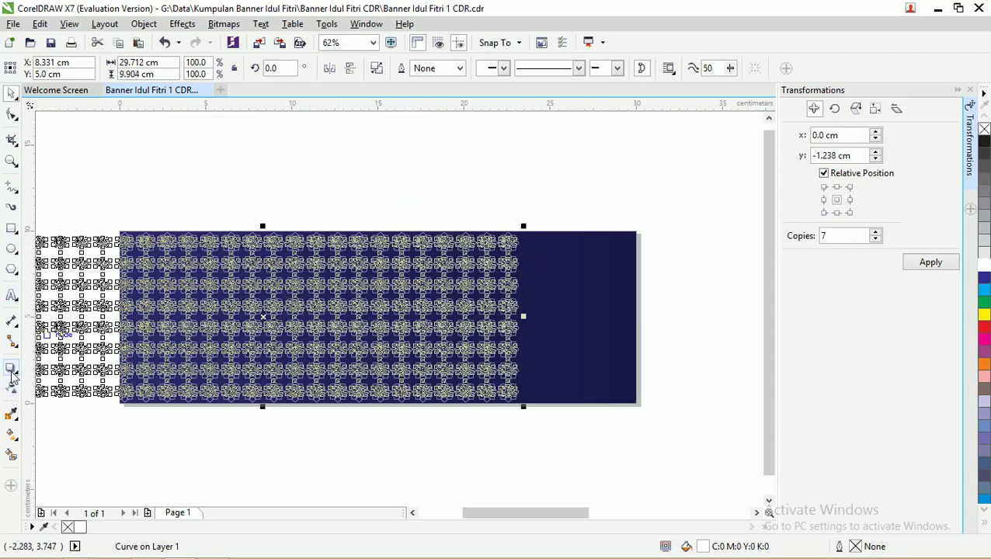
click(13, 438)
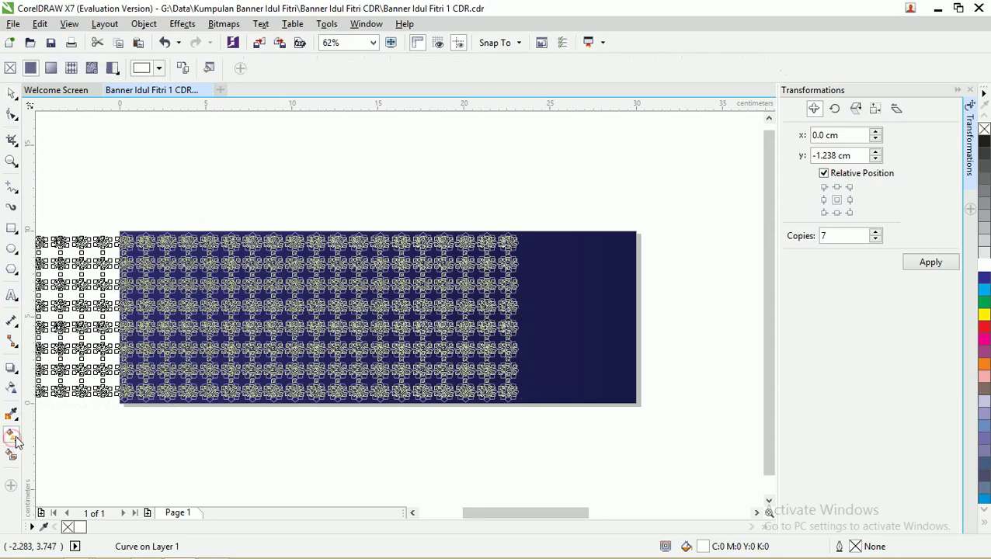
click(183, 70)
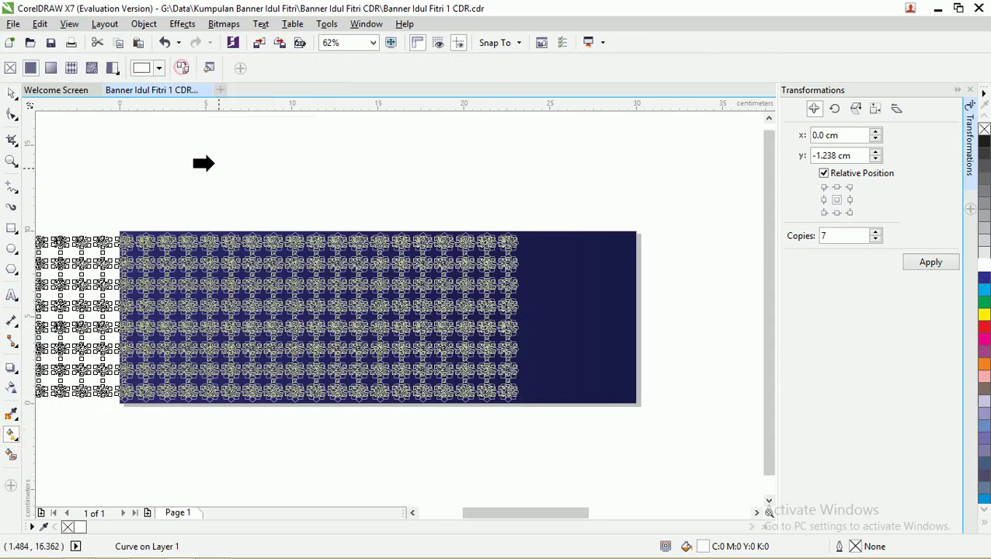
click(563, 275)
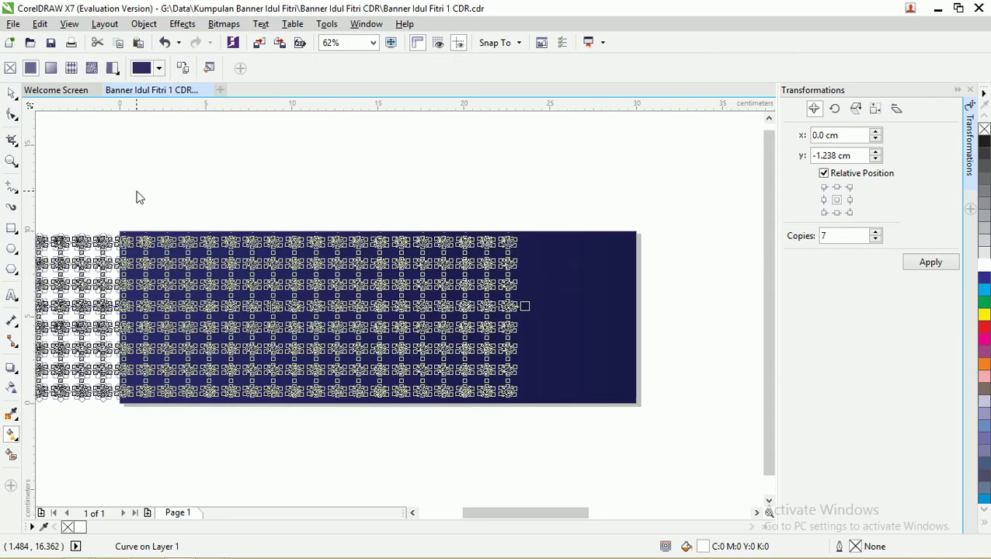
click(11, 95)
click(218, 168)
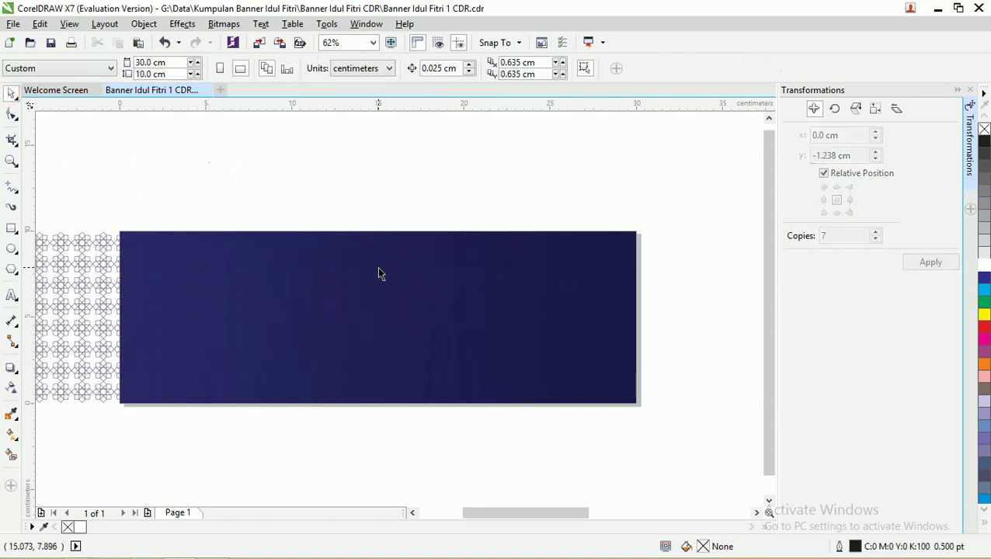
Step: Set the star pattern's starting gradient colour to RGB 46, 46, 150
scroll(378, 273, down, 2)
key(z)
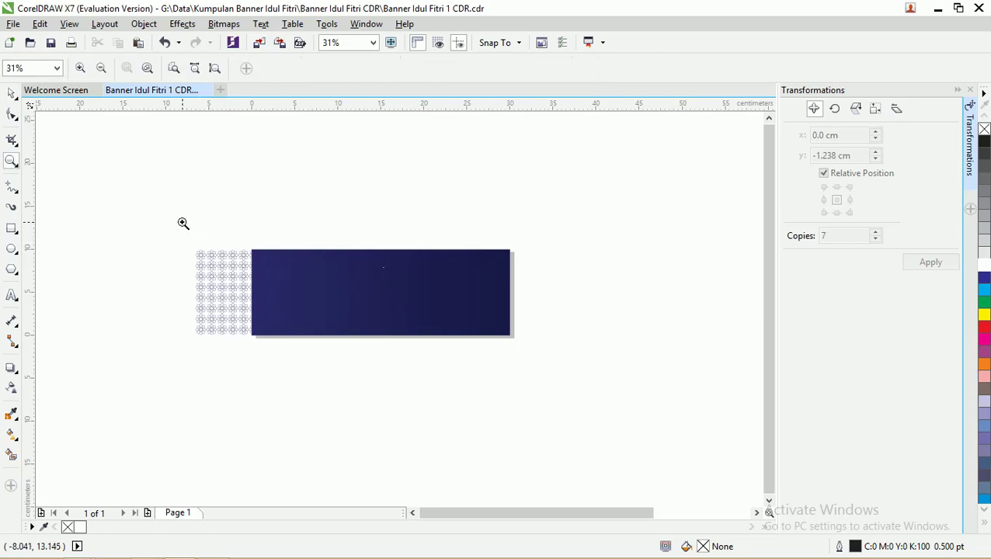
drag(181, 224, 618, 404)
click(11, 94)
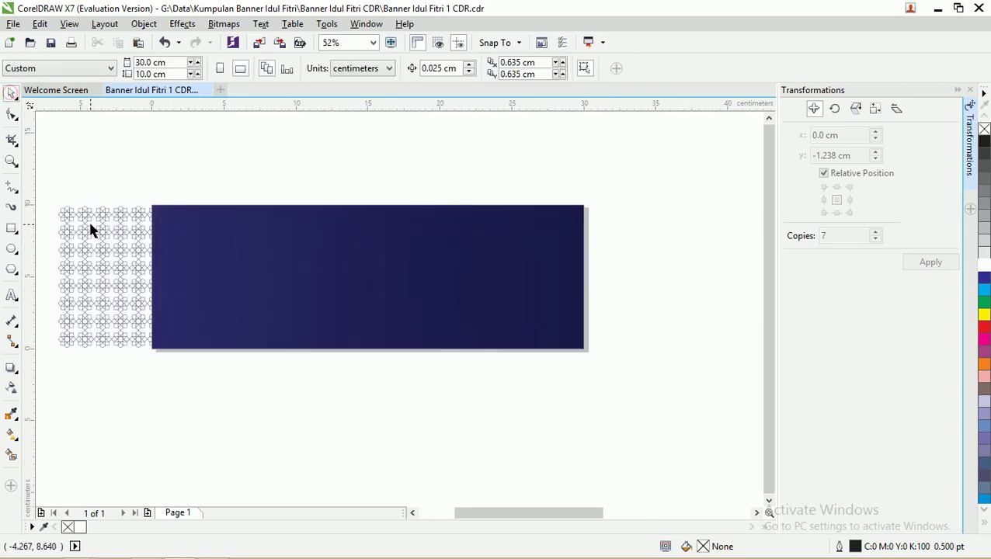
click(91, 227)
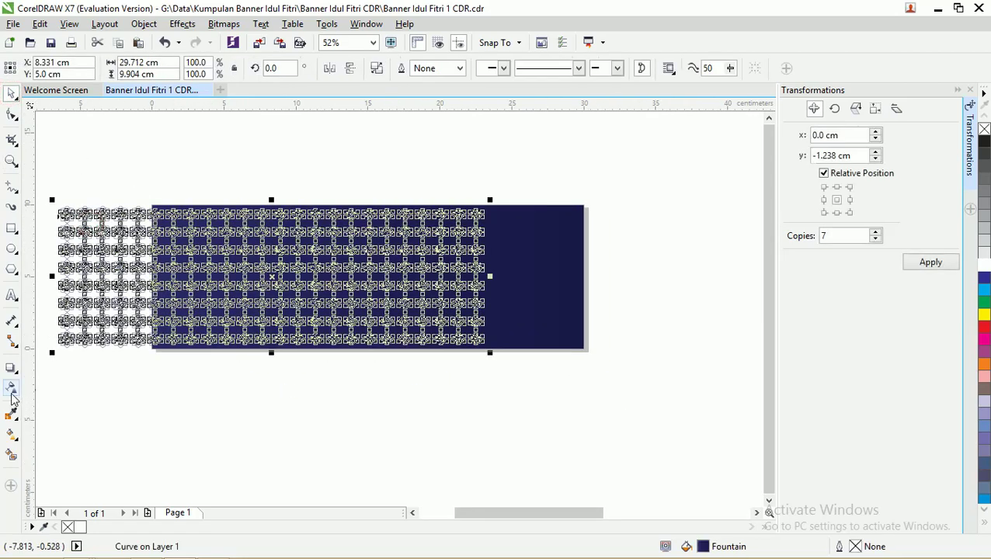
click(12, 436)
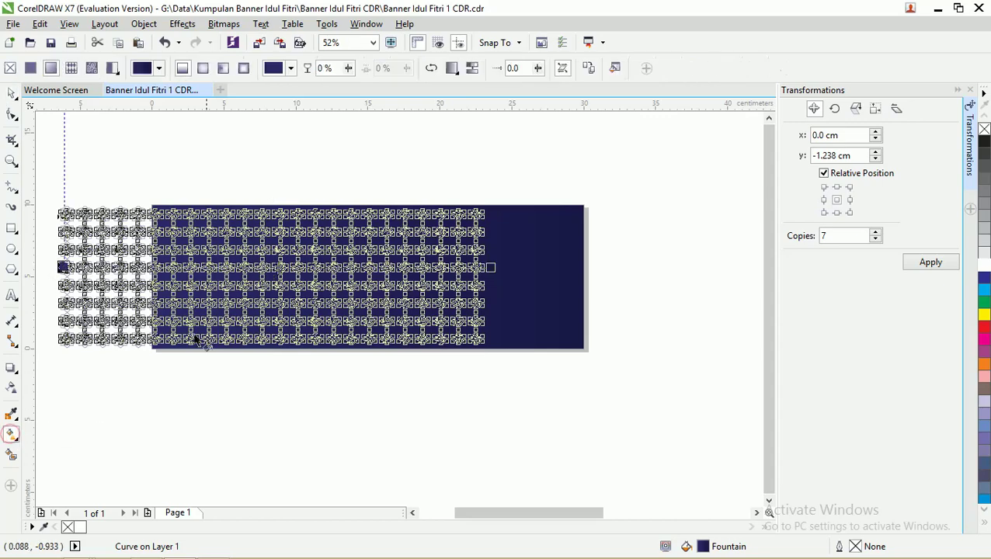
click(64, 266)
click(51, 288)
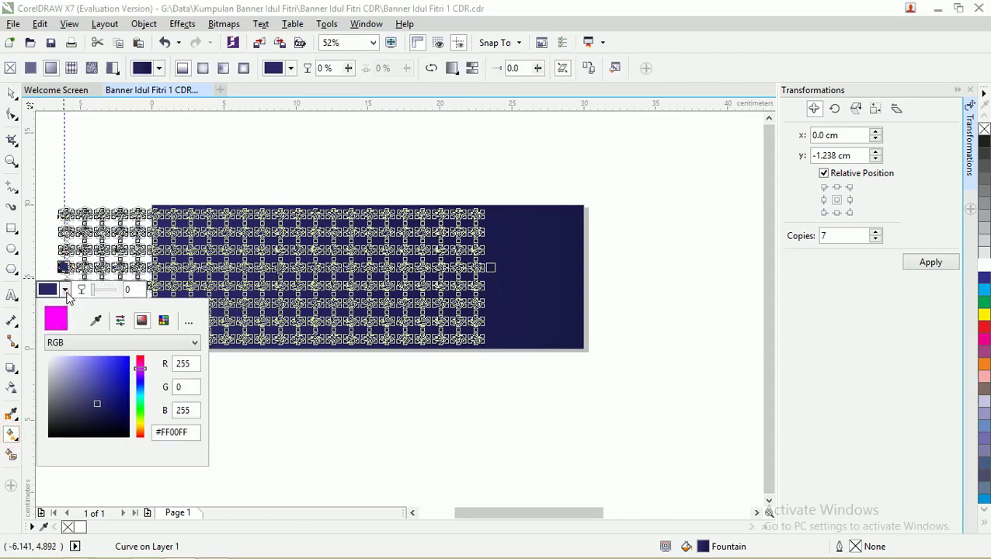
click(486, 513)
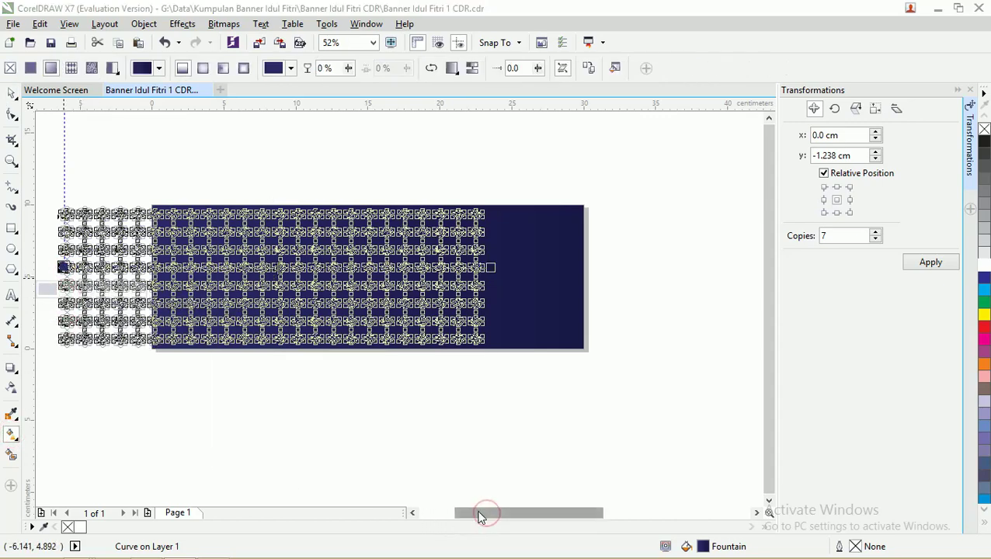
drag(482, 512, 447, 512)
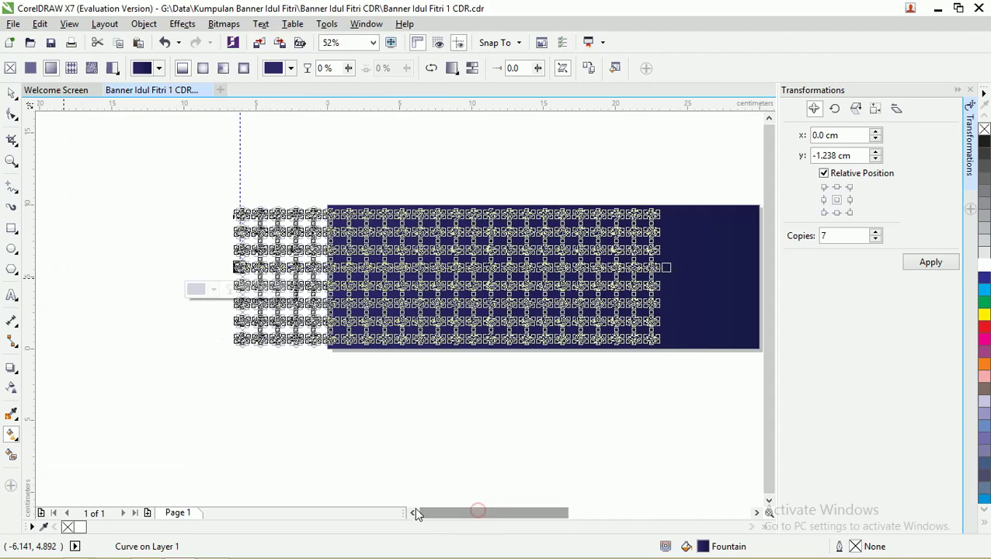
click(214, 289)
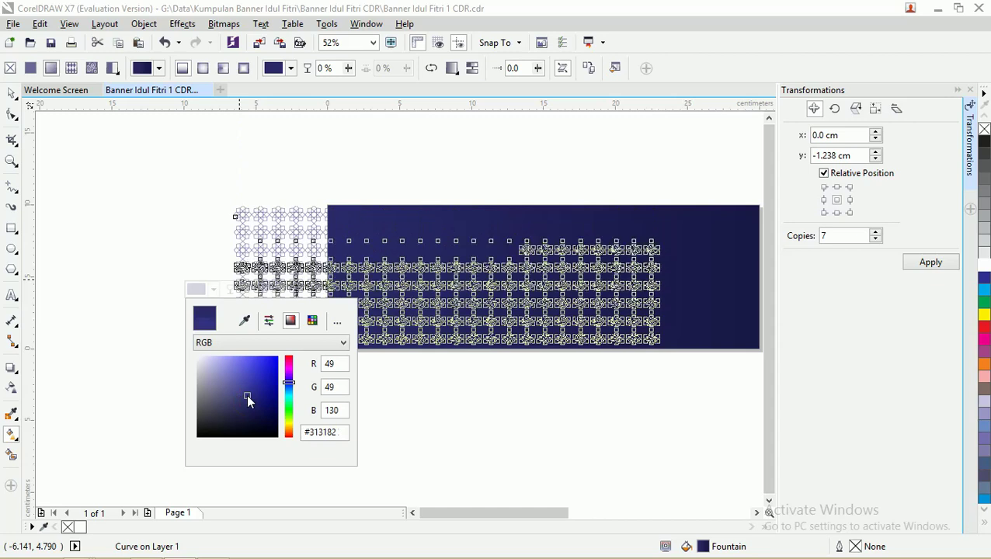
drag(246, 397, 248, 391)
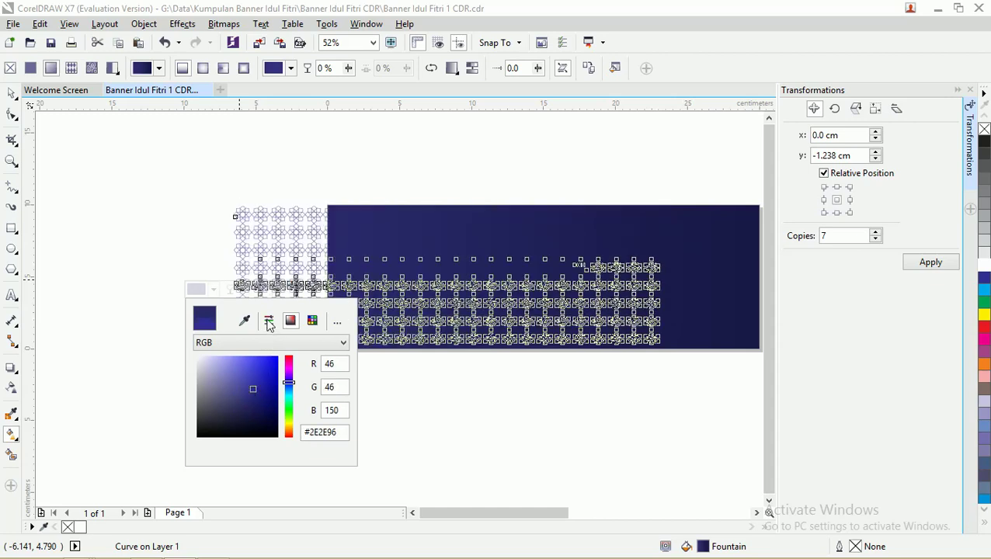
Step: Switch the pattern's starting gradient colour to CMYK, set it to C100 M98 Y12 K18, and deselect the pattern
click(267, 320)
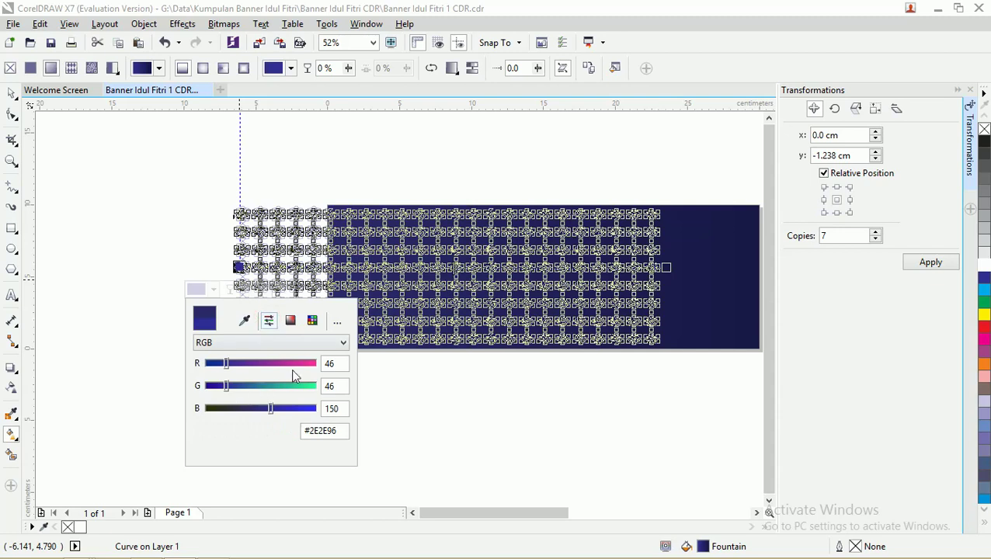
click(341, 343)
click(272, 368)
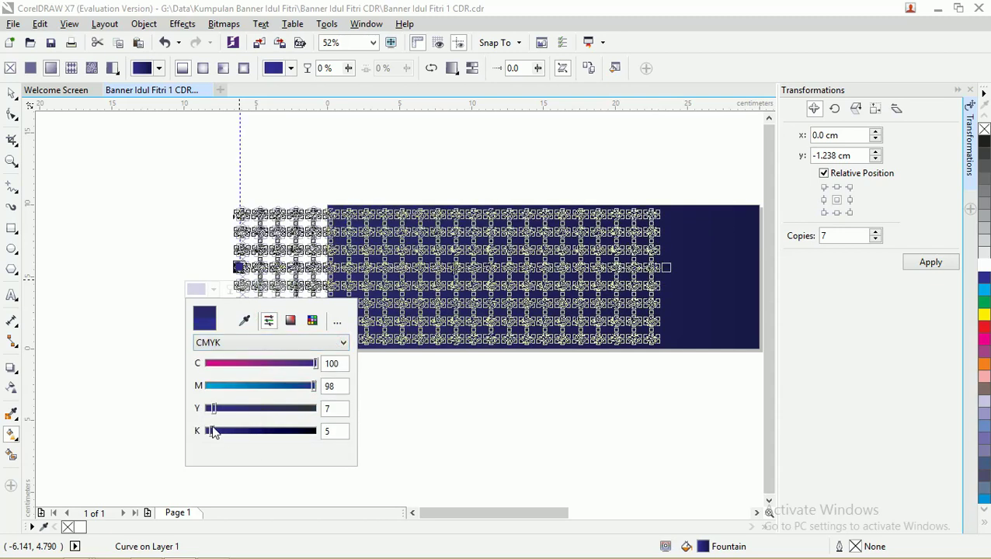
drag(215, 433, 219, 414)
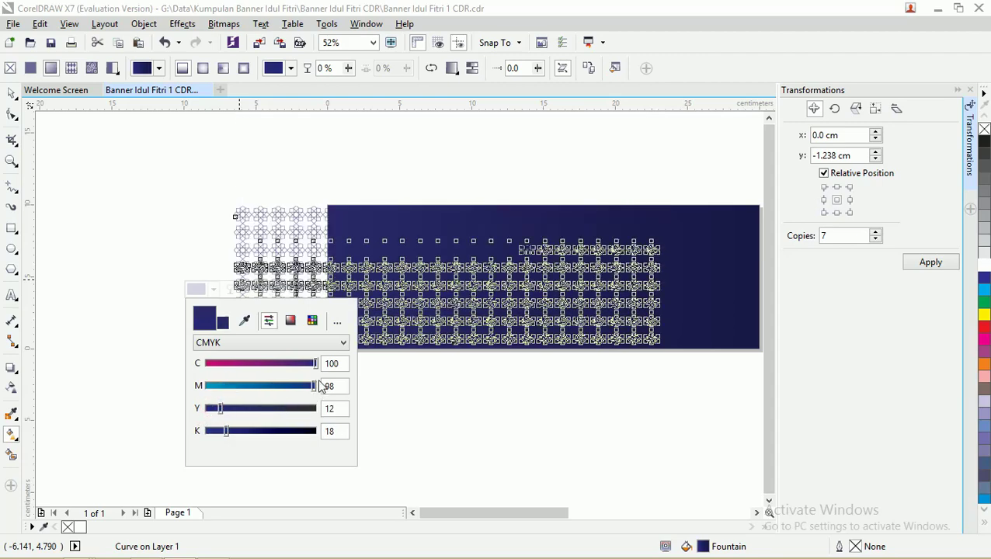
click(14, 92)
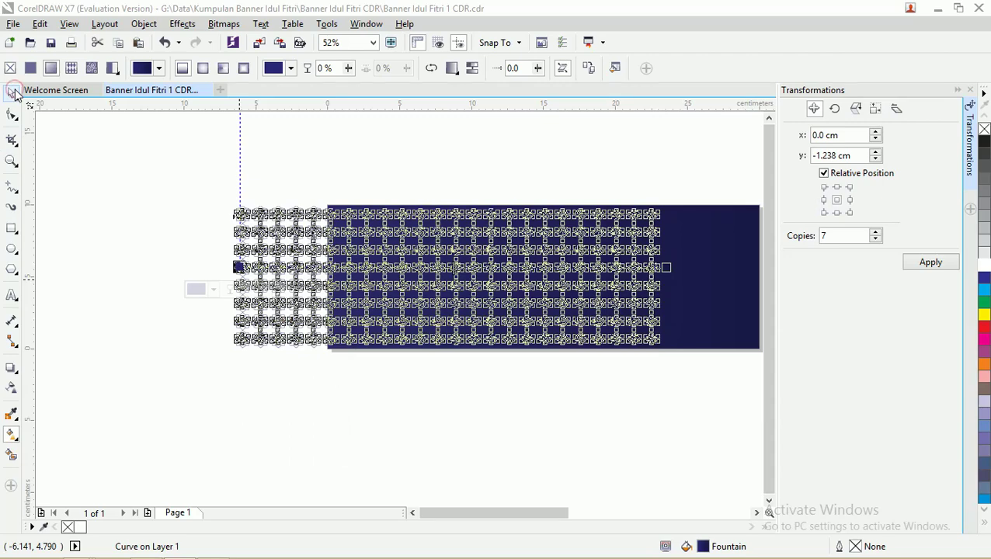
click(120, 160)
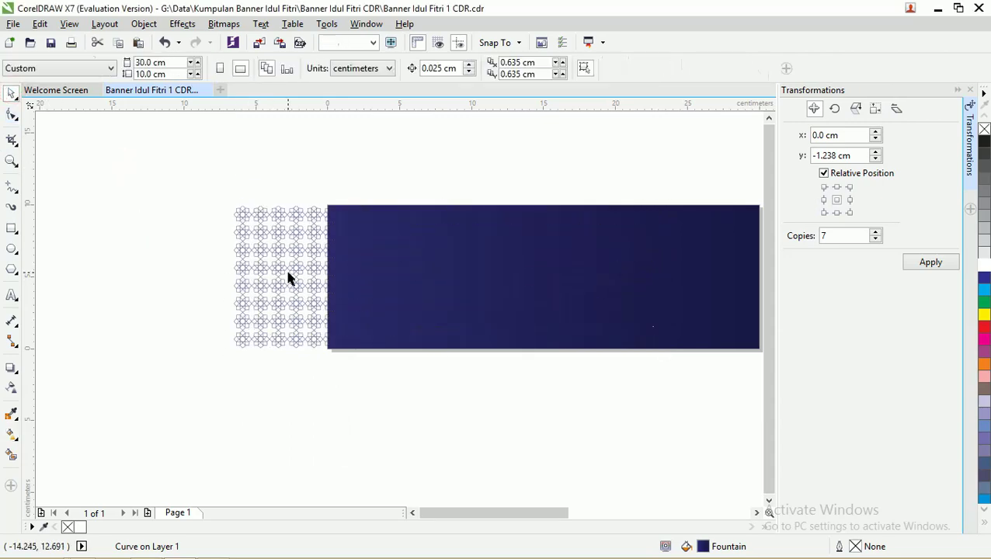
Step: Centre the star pattern on the page over the navy background and clear the selection
click(300, 228)
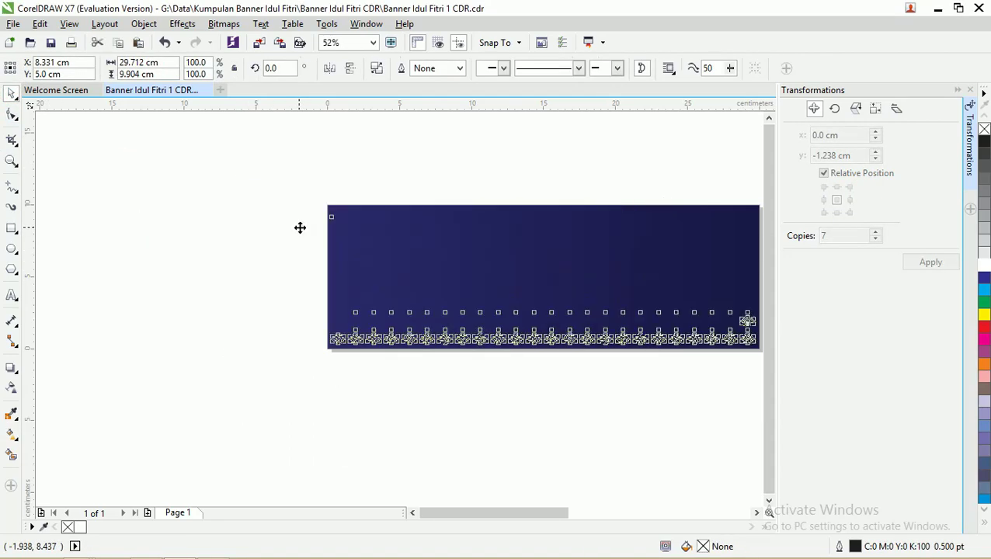
key(Delete)
click(486, 278)
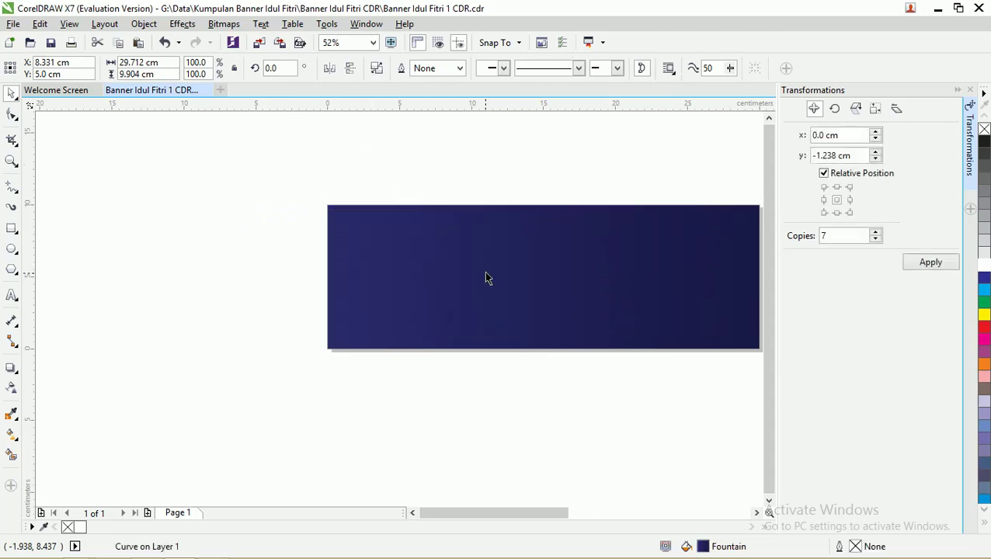
key(Escape)
scroll(482, 264, up, 3)
scroll(443, 248, down, 5)
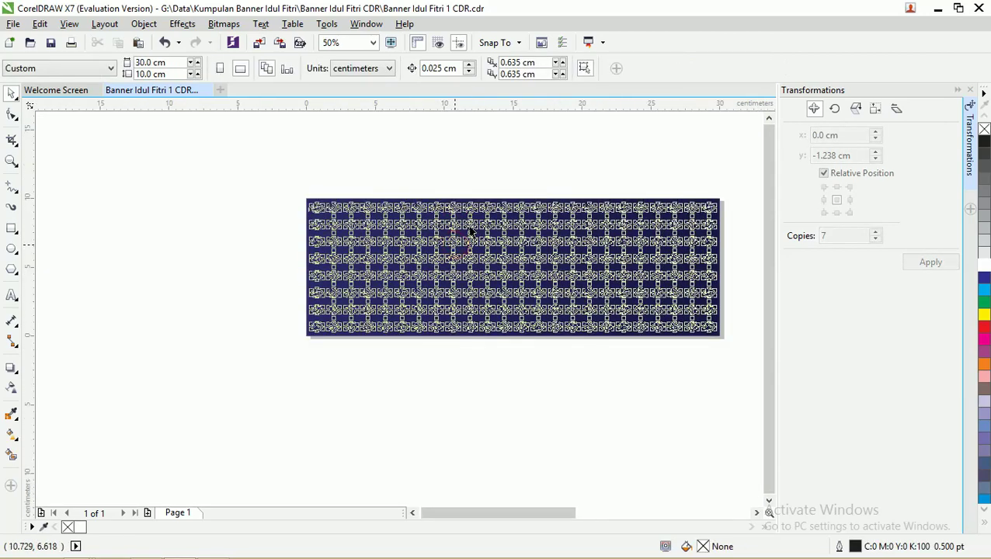
Step: Set the star pattern's starting gradient colour to C100 M97 Y0 K0 and deselect the pattern
click(466, 237)
click(12, 434)
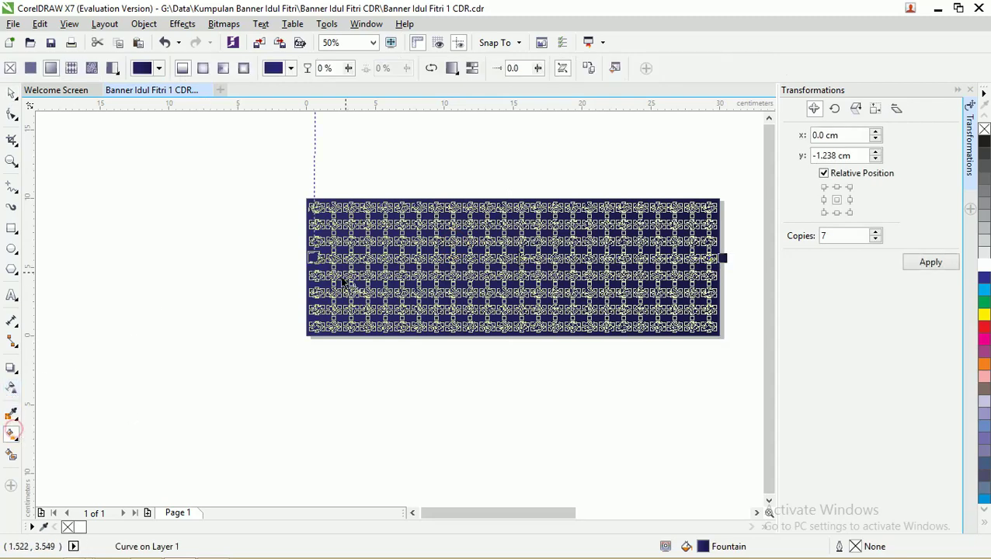
click(314, 257)
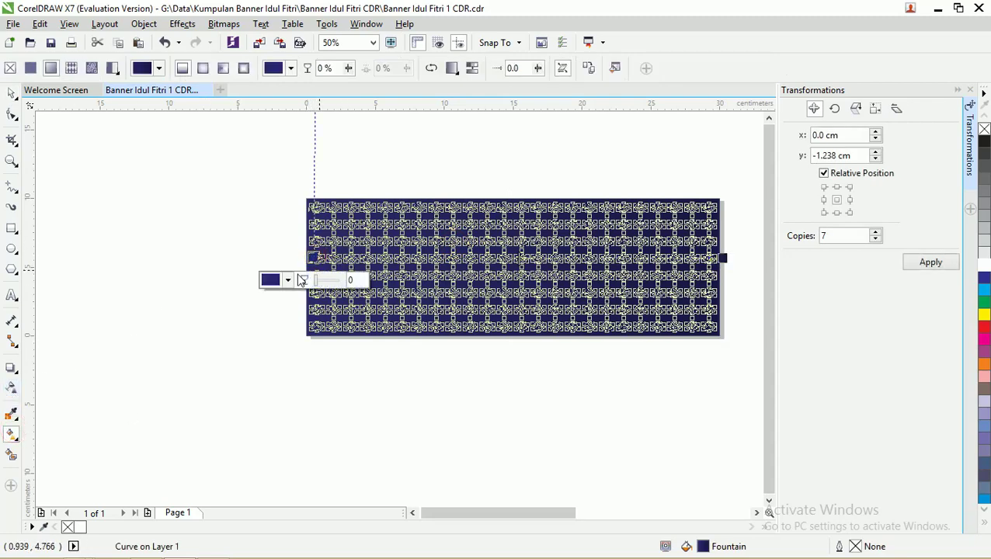
click(289, 279)
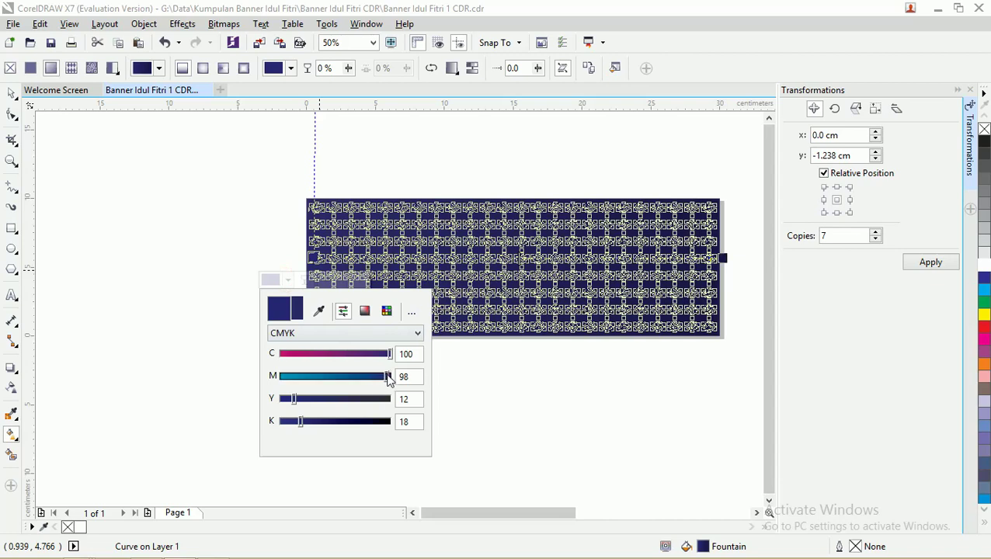
drag(371, 376, 377, 375)
drag(301, 421, 286, 420)
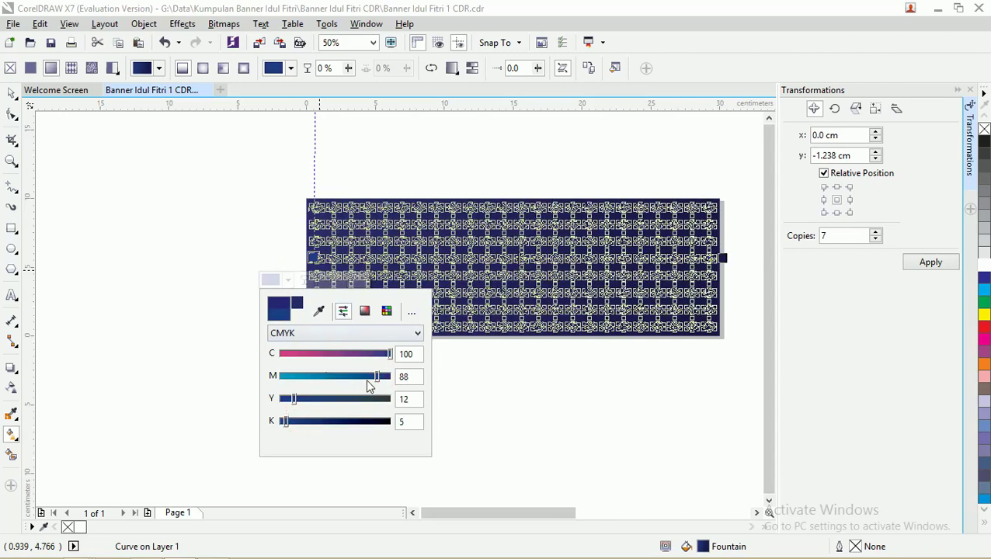
click(387, 377)
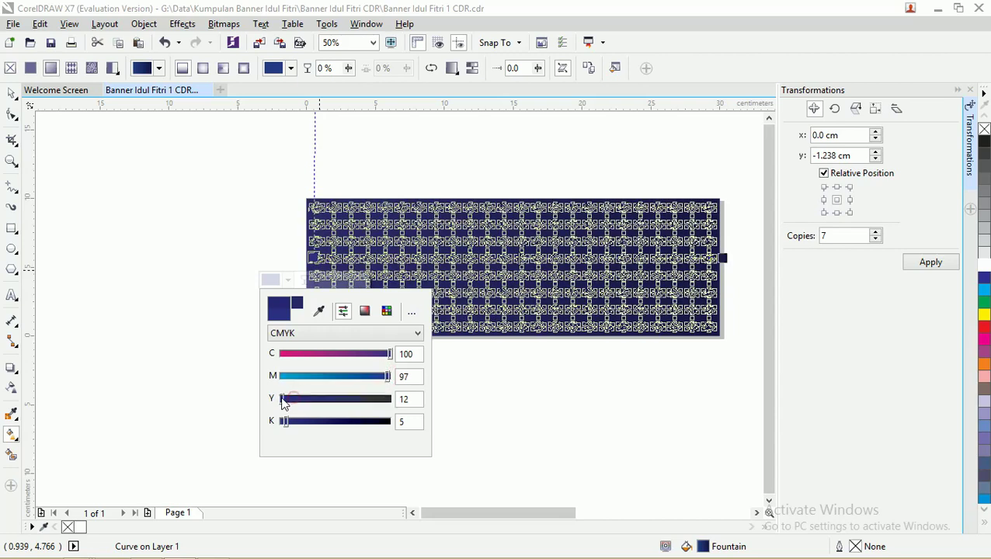
drag(283, 402, 268, 421)
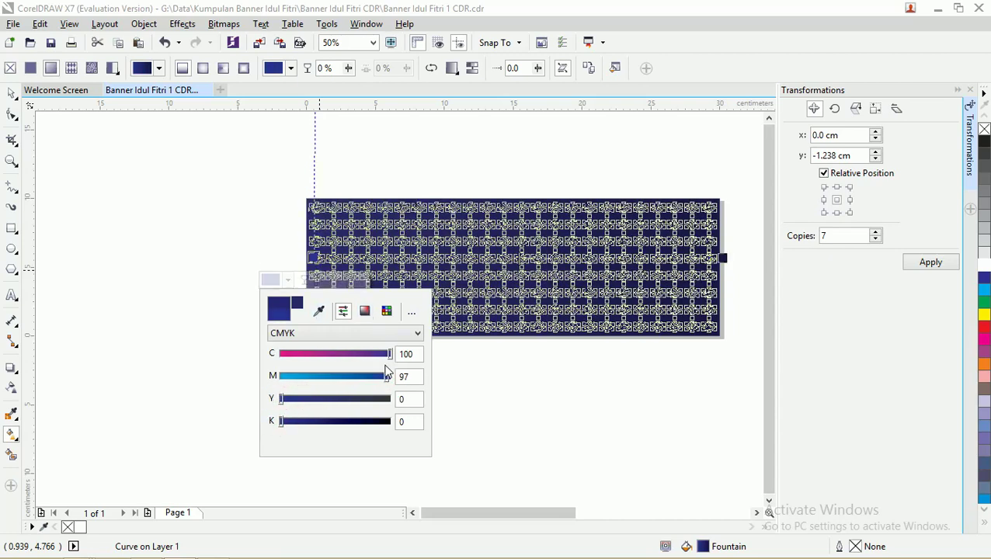
click(530, 159)
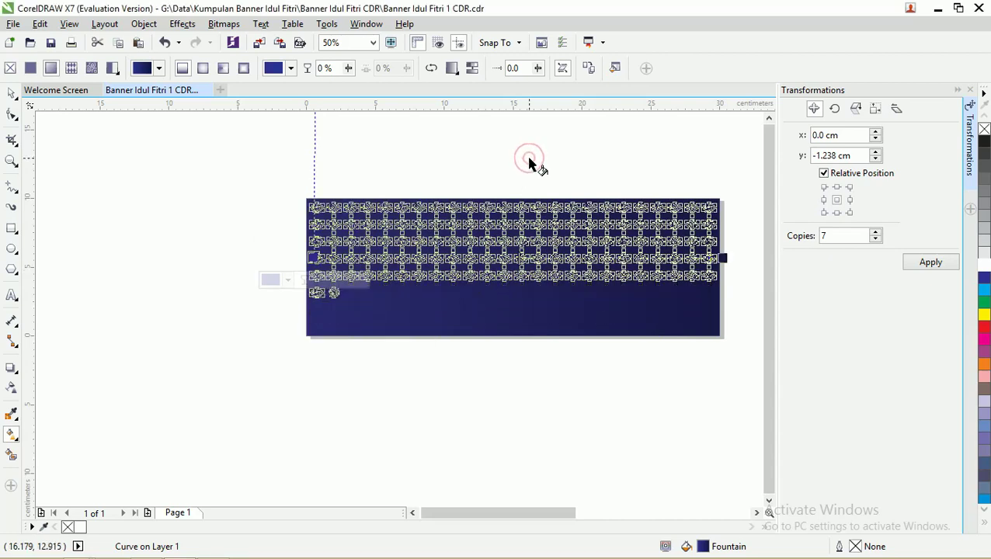
click(12, 94)
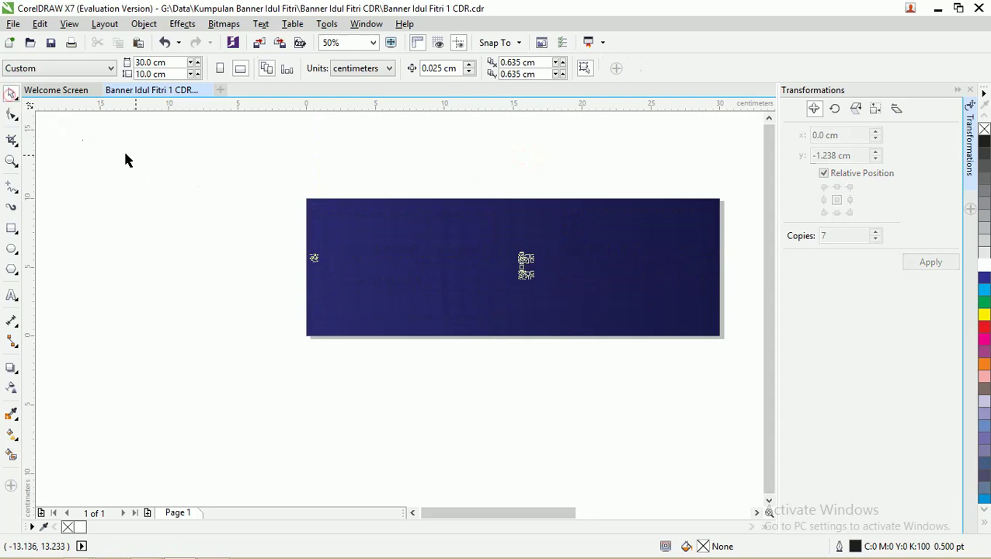
Step: Move the star pattern straight down to about Y 0.305 cm so the upper part of the background is uncovered
click(199, 157)
click(552, 171)
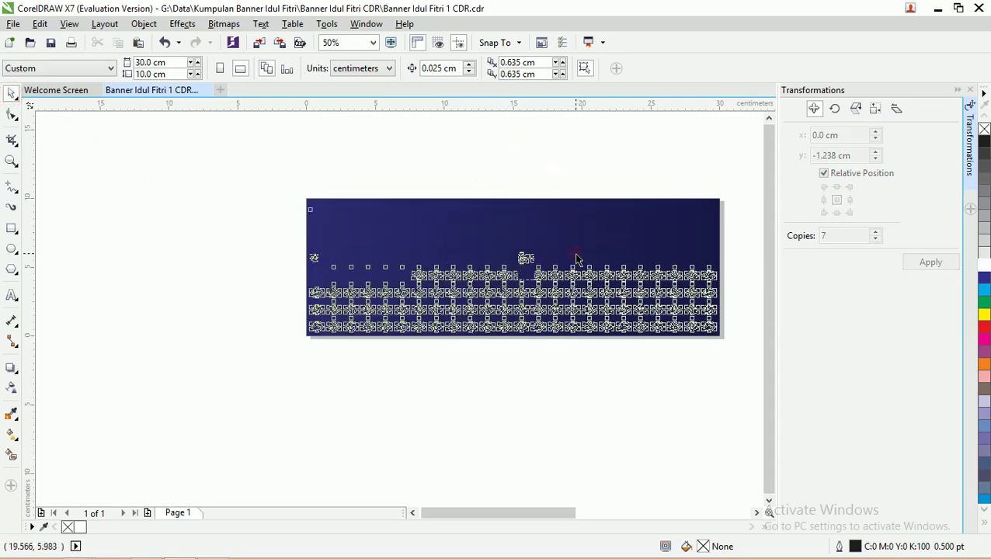
click(576, 259)
drag(576, 259, 576, 325)
click(544, 147)
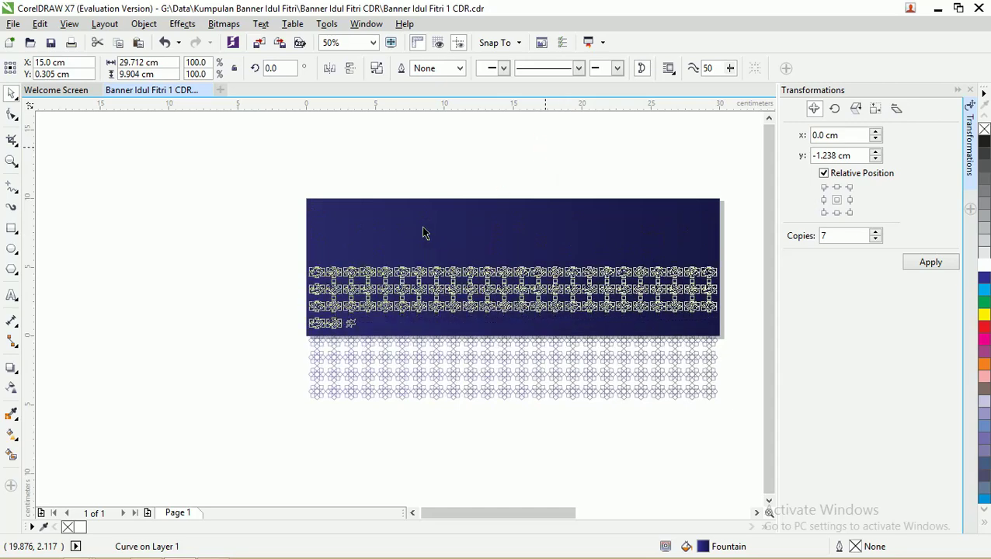
Step: Switch the background rectangle's starting gradient colour to CMYK and set it to C100 M99 Y12 K45
scroll(421, 226, up, 1)
click(443, 208)
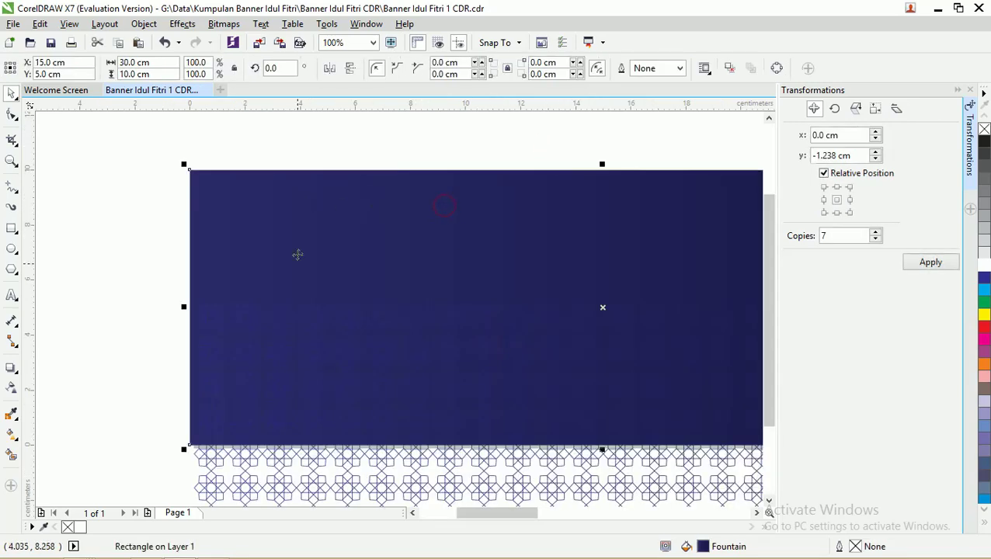
scroll(297, 254, up, 1)
scroll(270, 261, down, 3)
scroll(271, 261, up, 1)
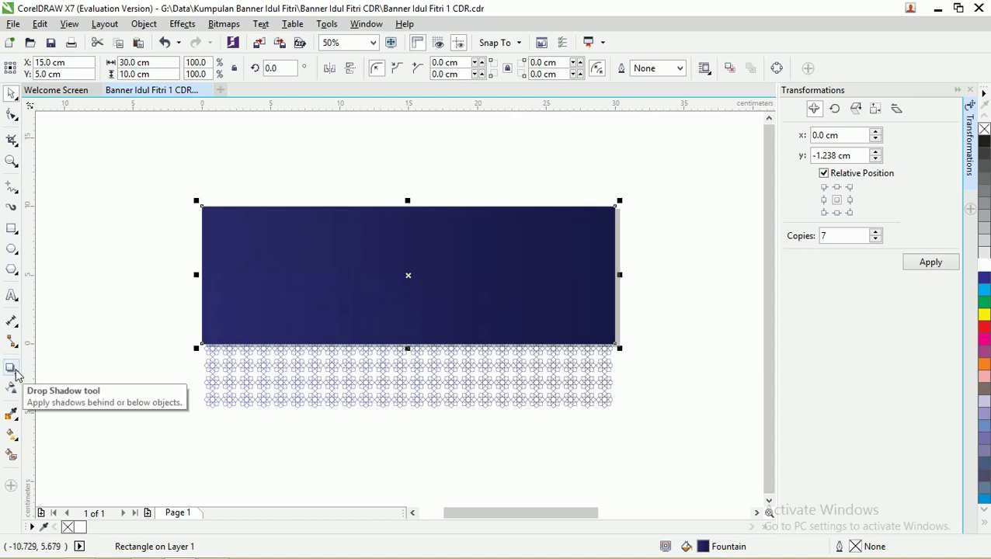
click(12, 436)
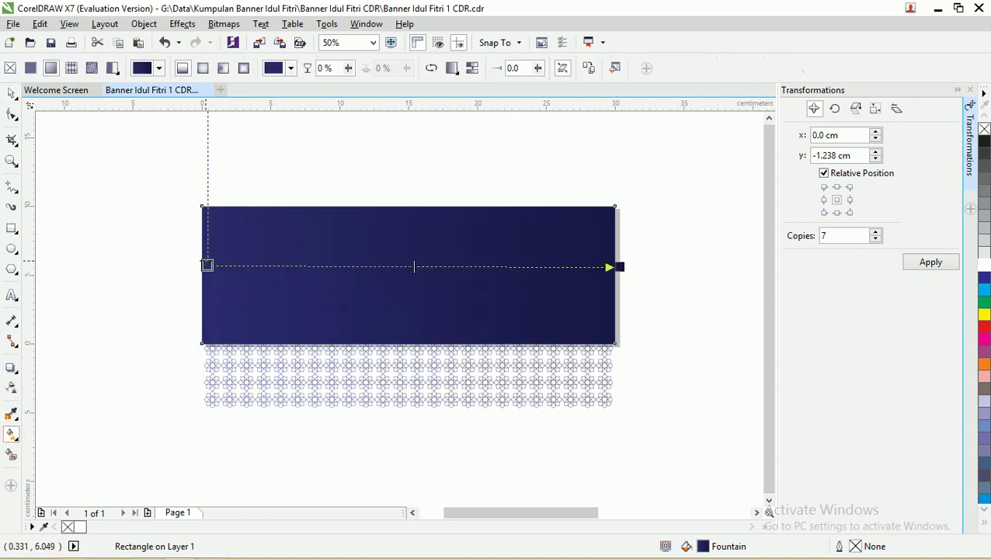
click(182, 289)
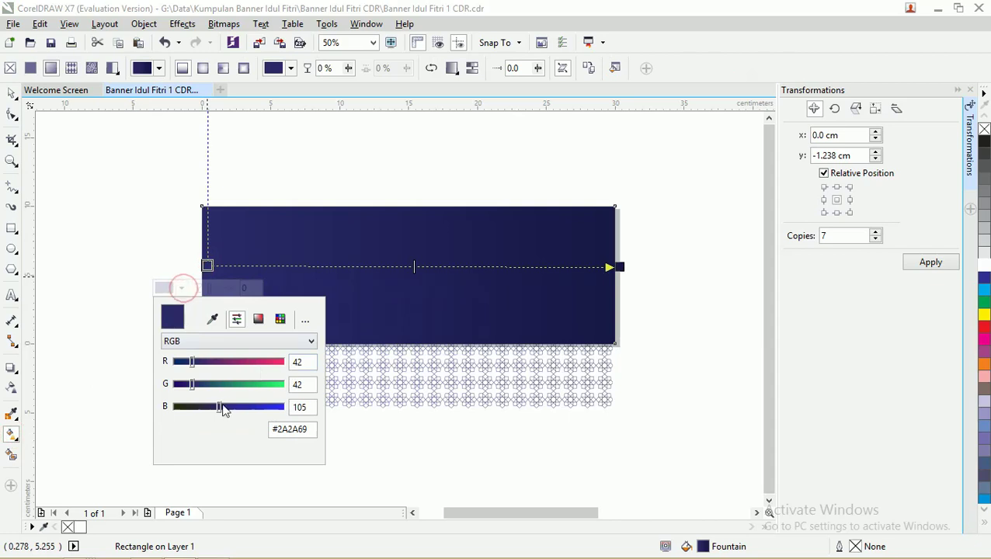
click(314, 342)
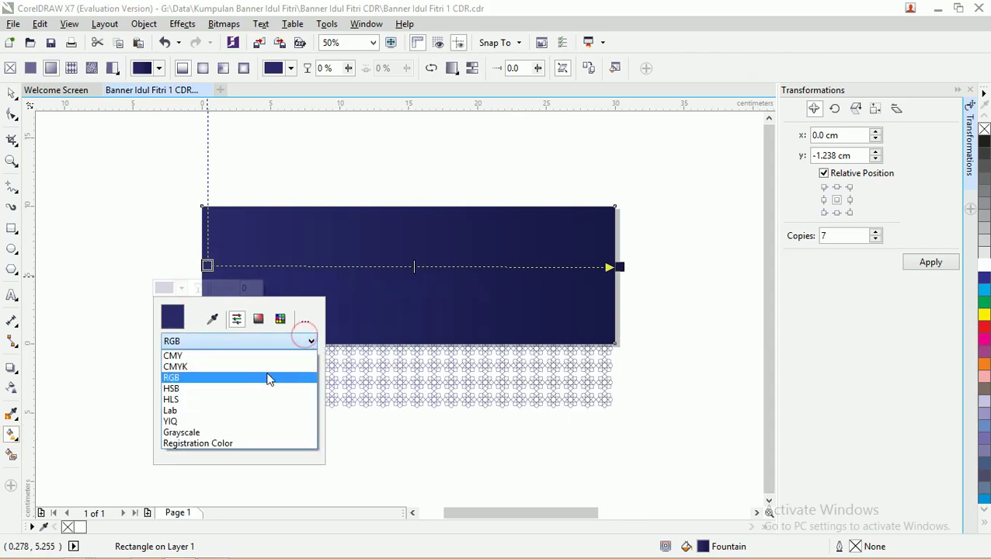
click(266, 363)
drag(215, 436, 218, 437)
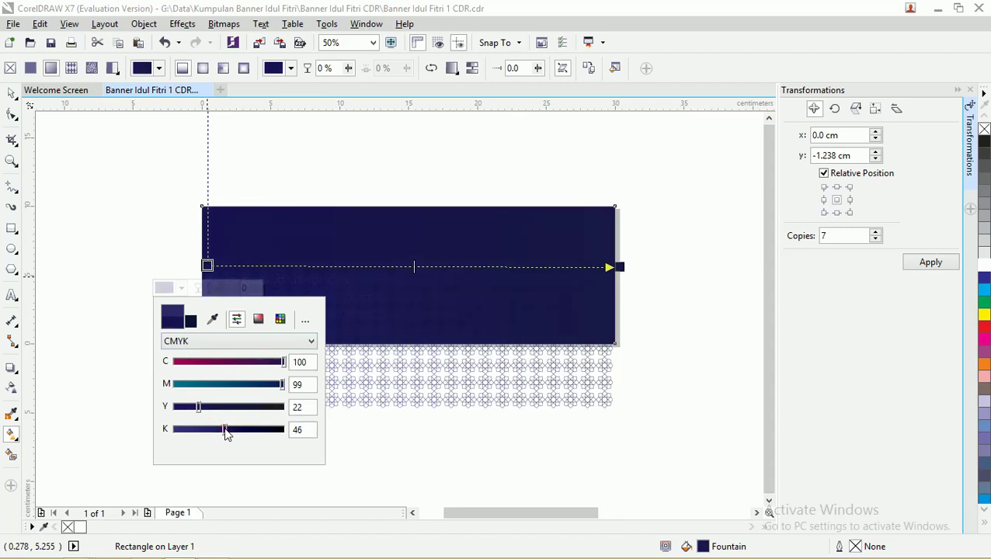
drag(200, 413, 193, 412)
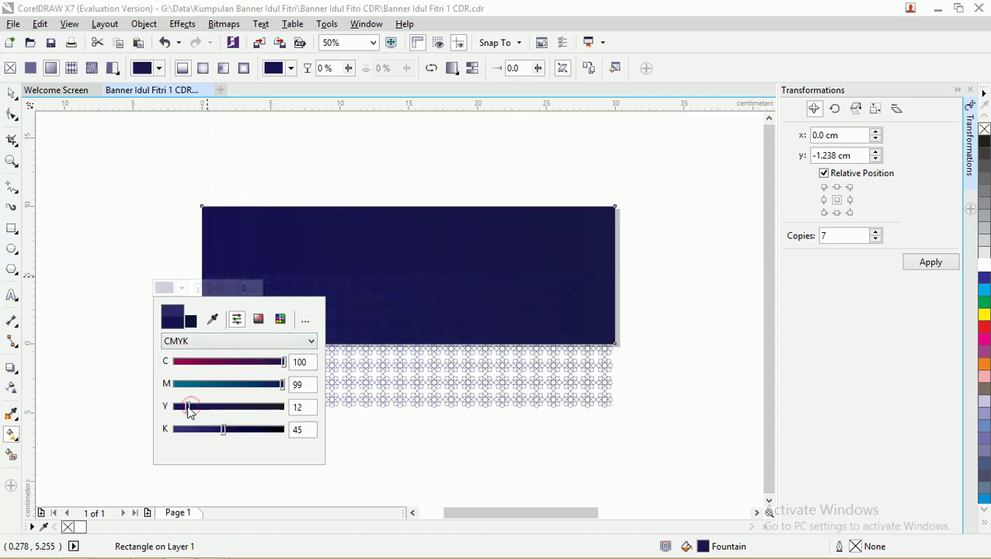
click(14, 93)
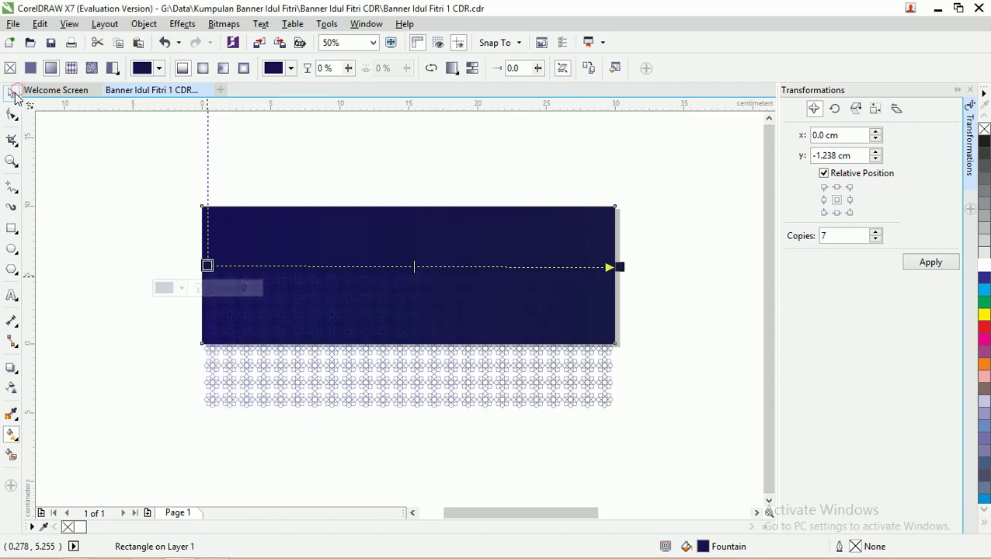
click(14, 93)
click(67, 156)
Step: Move the star pattern back up over the background to Y 5 cm and clear the selection
click(314, 403)
drag(301, 291, 302, 226)
click(305, 166)
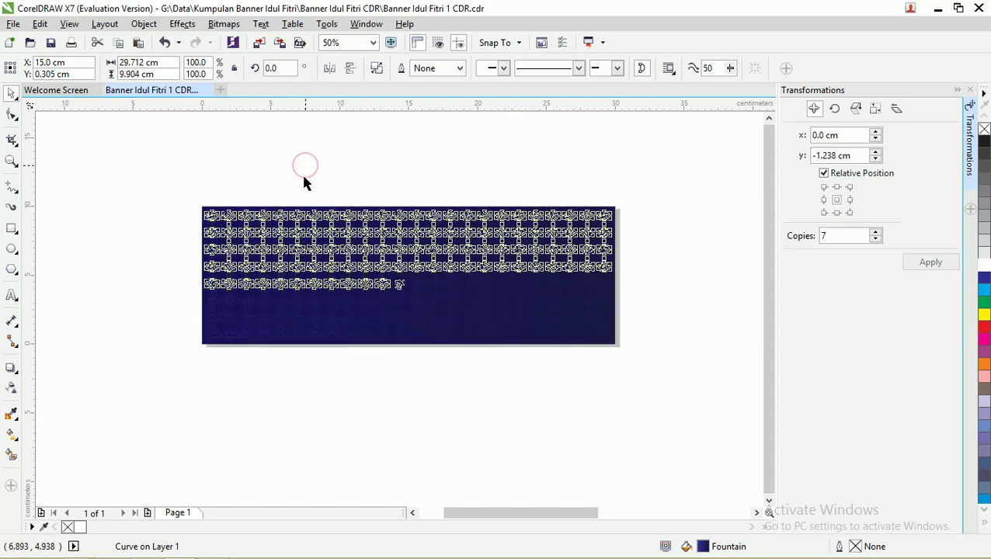
scroll(356, 258, up, 2)
scroll(356, 251, down, 2)
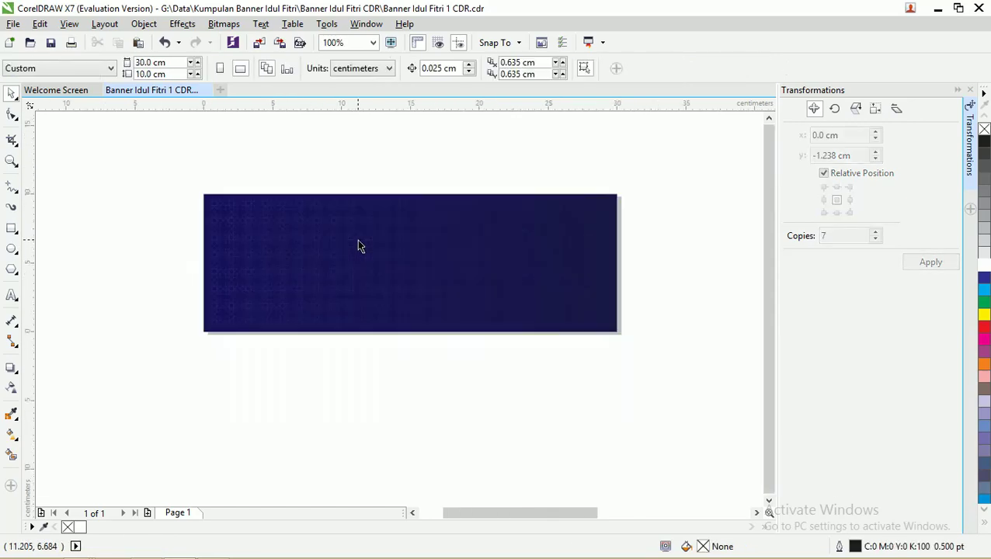
drag(156, 165, 578, 378)
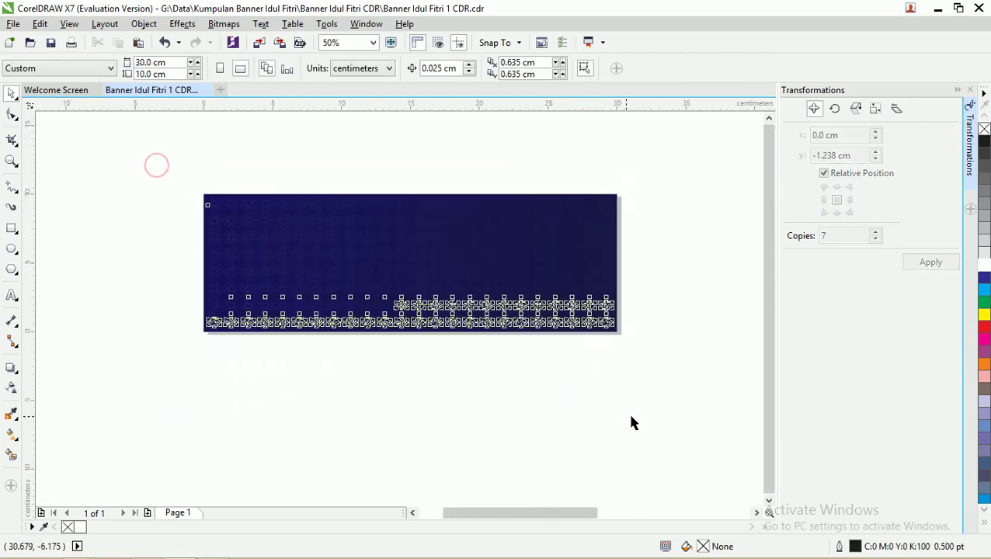
click(680, 159)
Step: Shift the star pattern down to about Y 2.213 cm to expose the top of the background rectangle
click(394, 222)
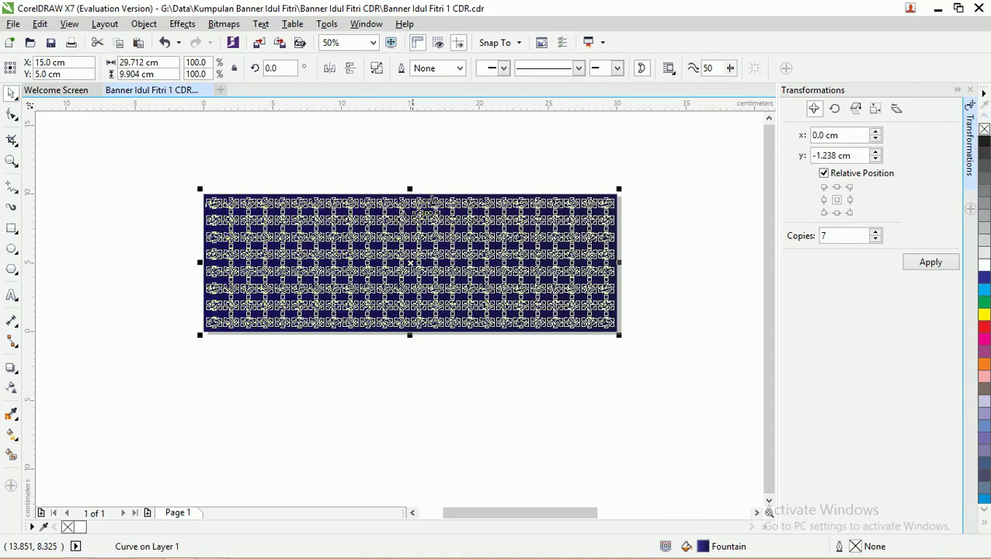
click(502, 159)
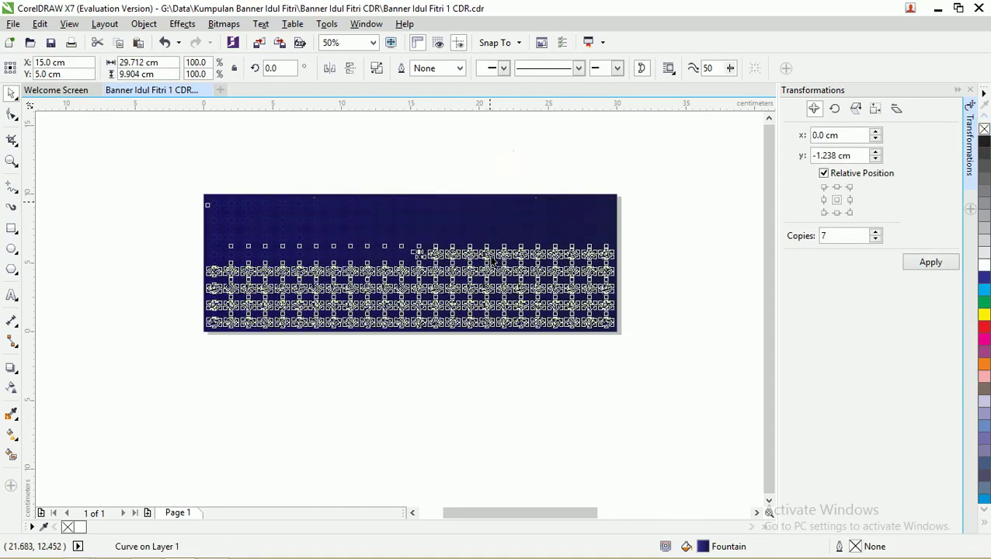
drag(492, 228, 493, 259)
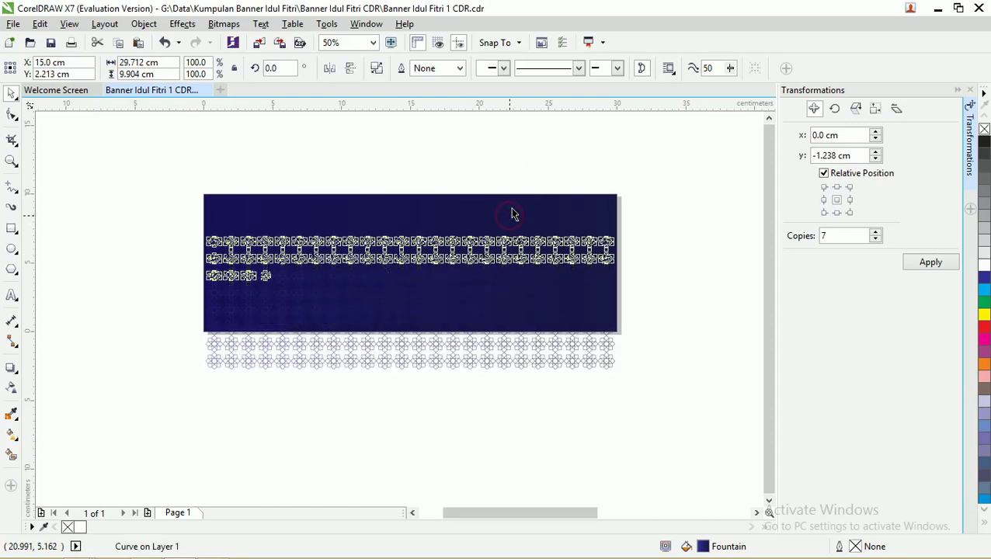
Step: Give the background rectangle an elliptical fountain fill, enlarge it beyond the banner towards the right, and reverse its colours
click(512, 213)
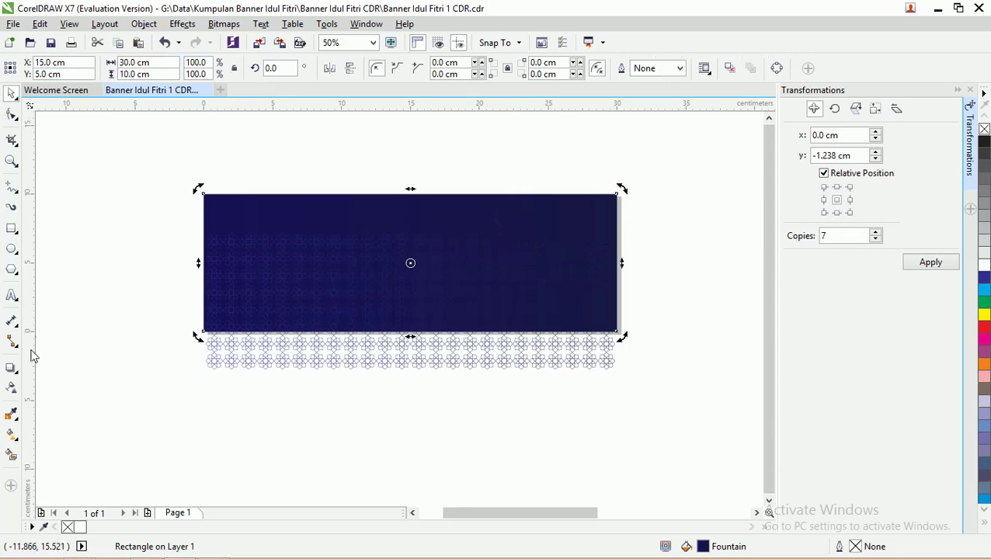
click(11, 434)
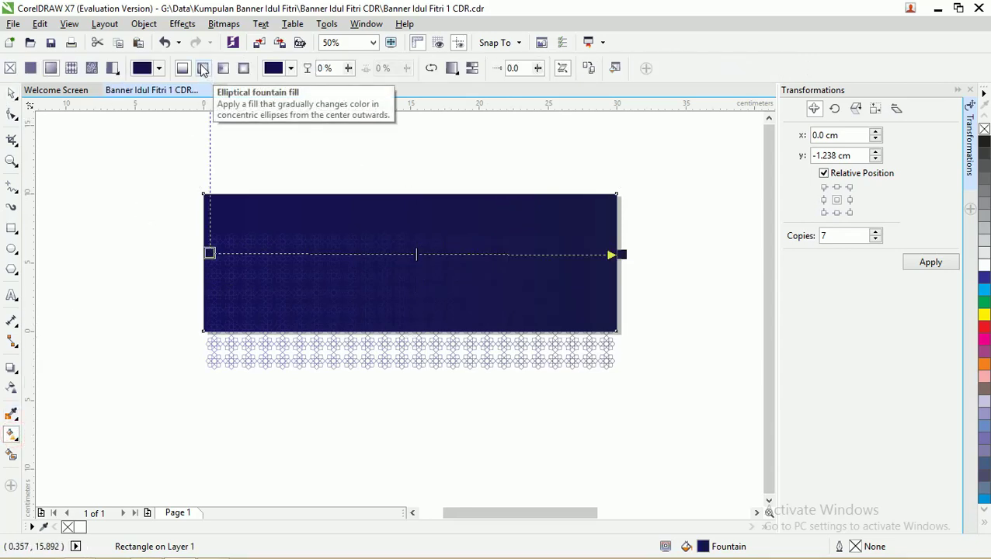
click(202, 68)
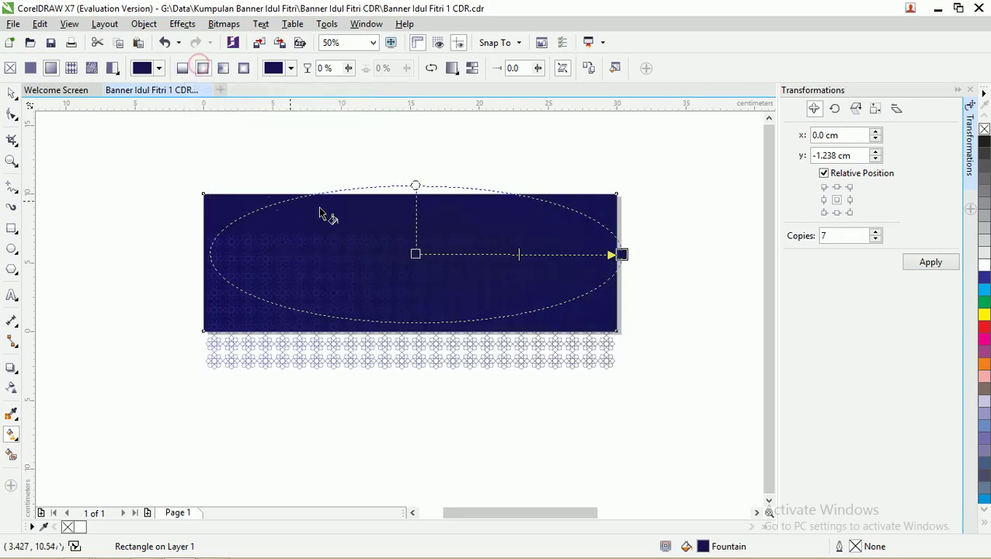
drag(416, 185, 415, 132)
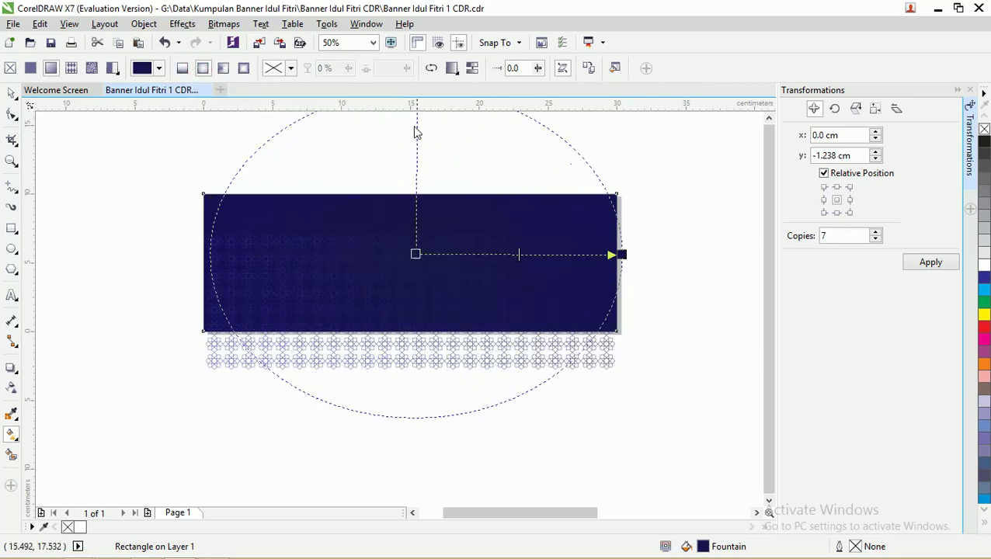
drag(416, 254, 695, 243)
scroll(466, 233, down, 1)
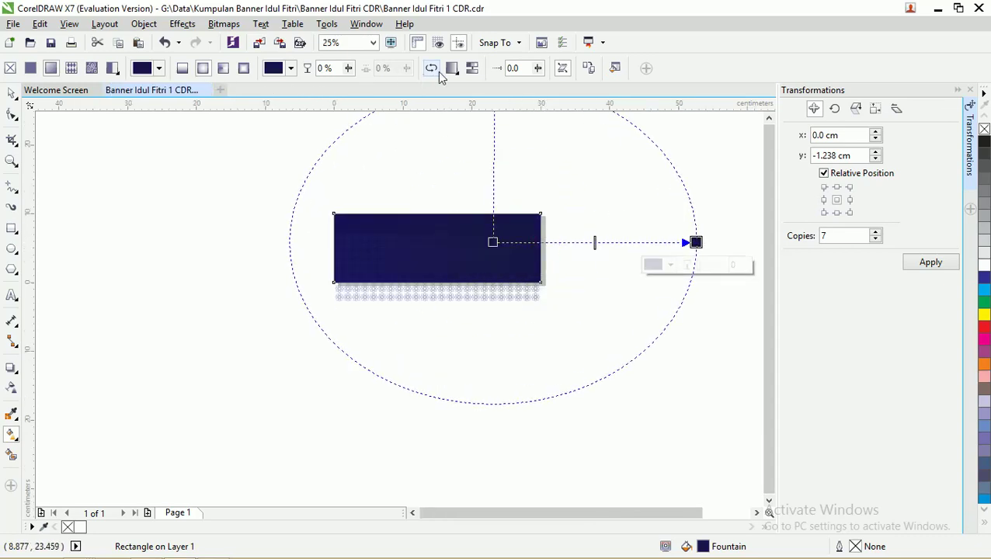
Step: Nudge the elliptical fill's centre slightly left and set its centre colour to C100 M99 Y12 K30
drag(492, 242, 483, 244)
click(458, 267)
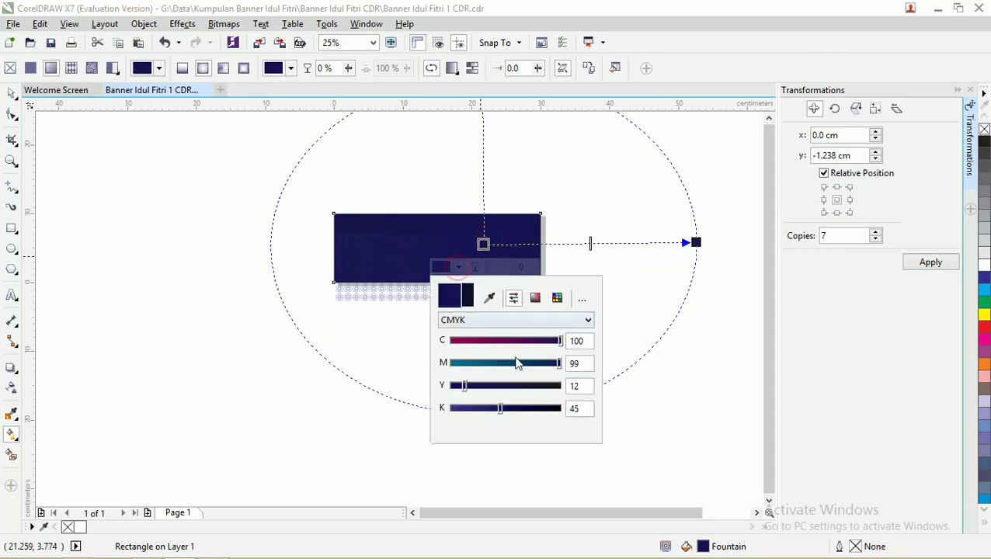
drag(498, 405, 490, 408)
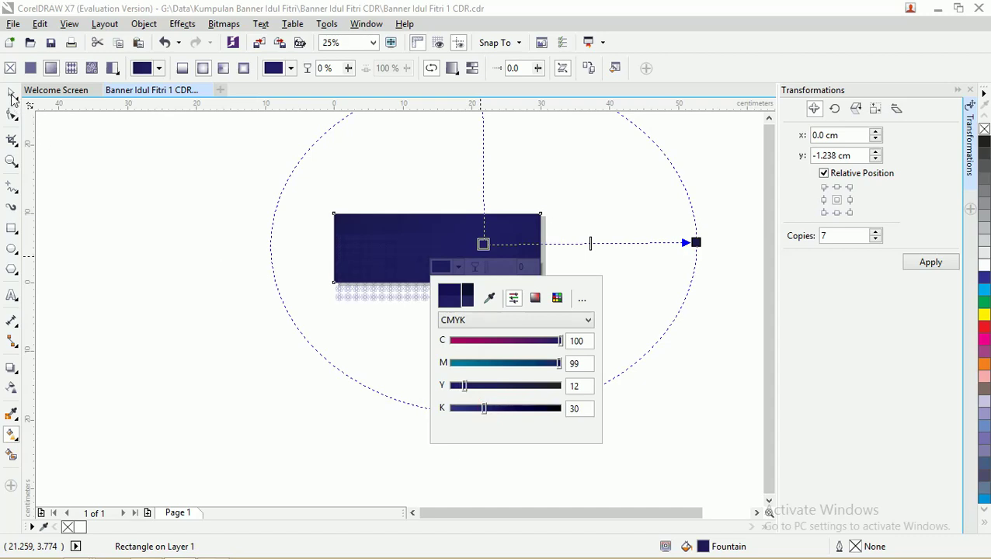
Step: Set the elliptical fill's outer colour to CMYK C93 M85 Y17 K72 and clear the selection
click(693, 241)
click(694, 241)
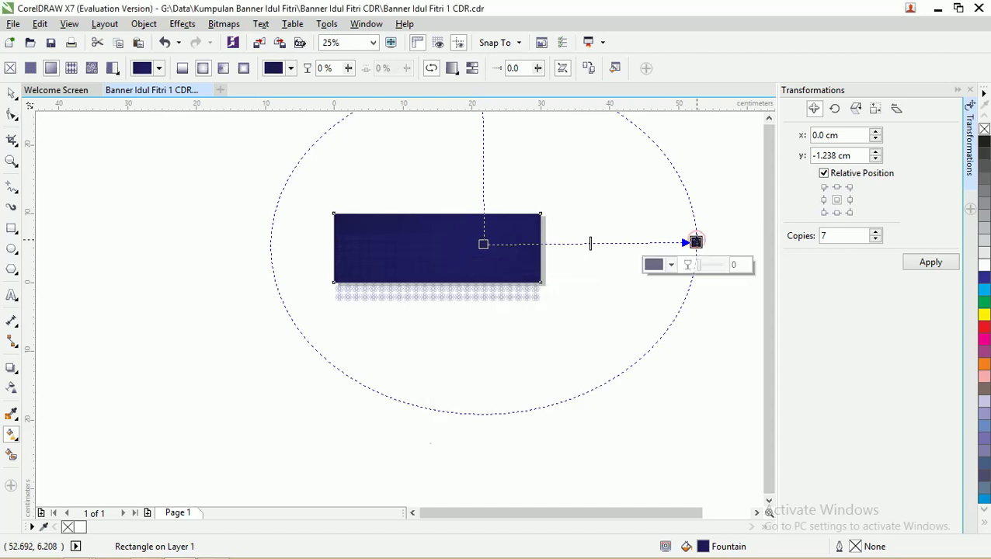
click(667, 265)
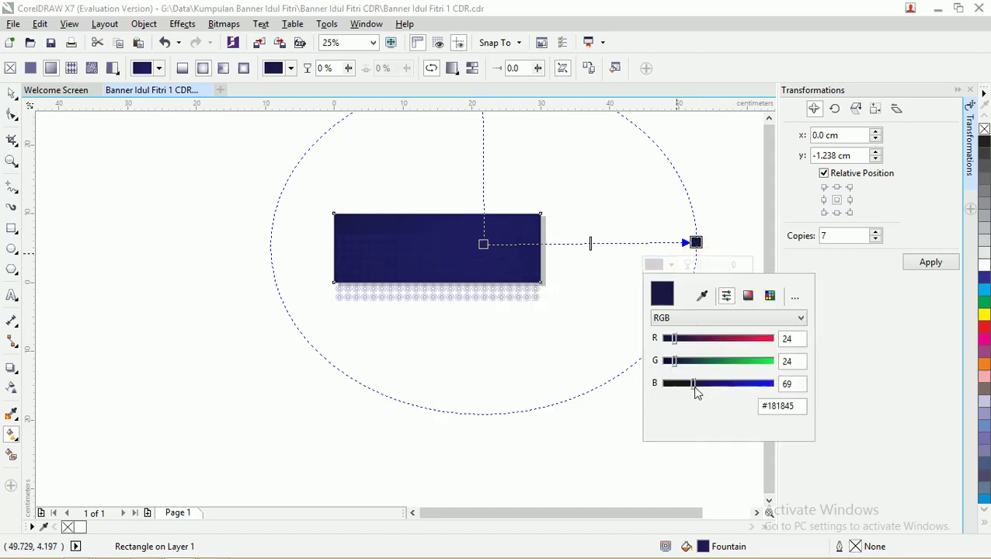
drag(696, 394, 698, 390)
click(777, 317)
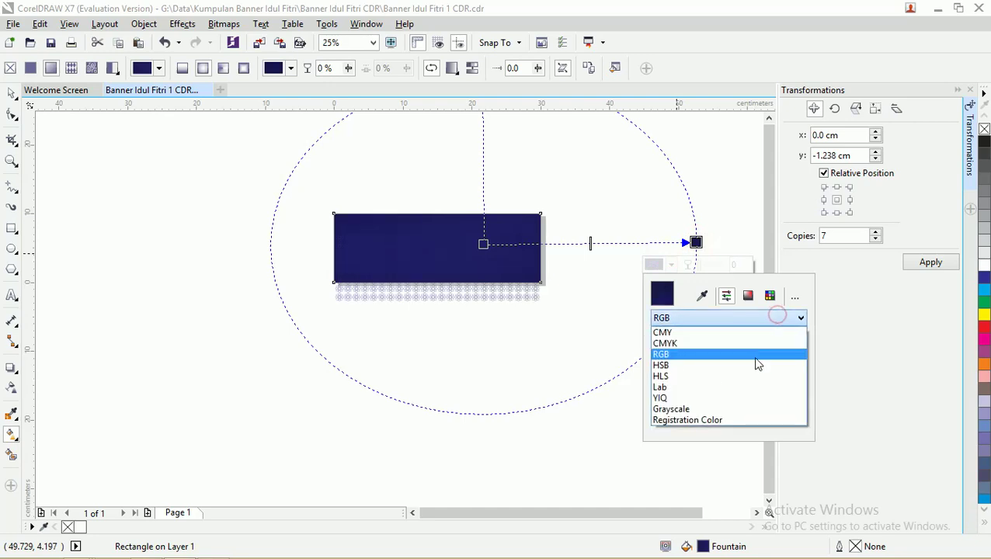
click(752, 345)
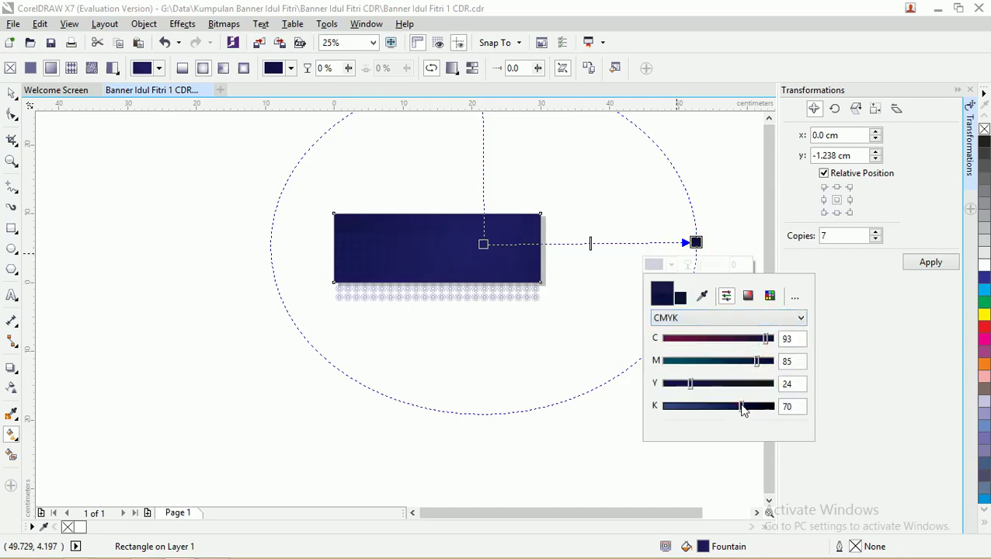
drag(742, 409, 742, 407)
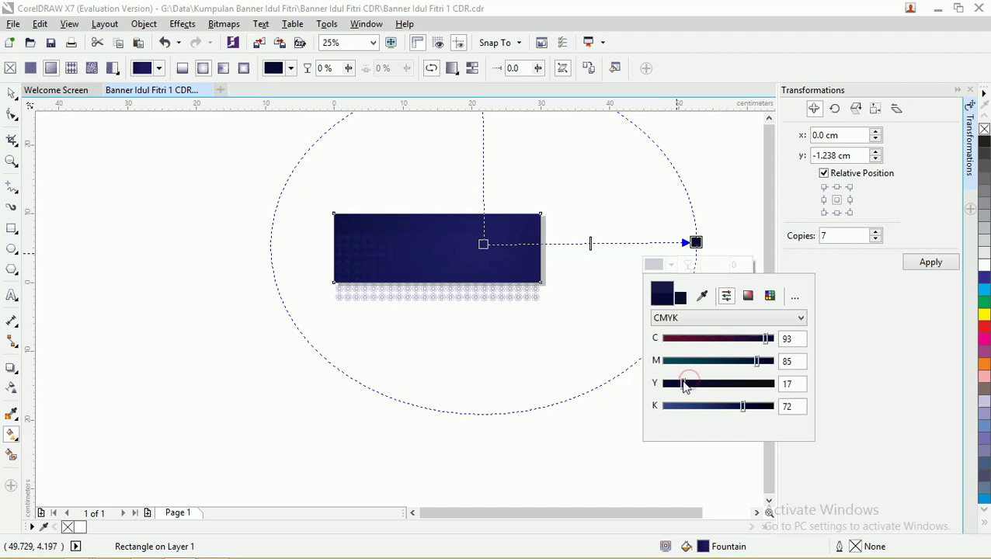
click(11, 93)
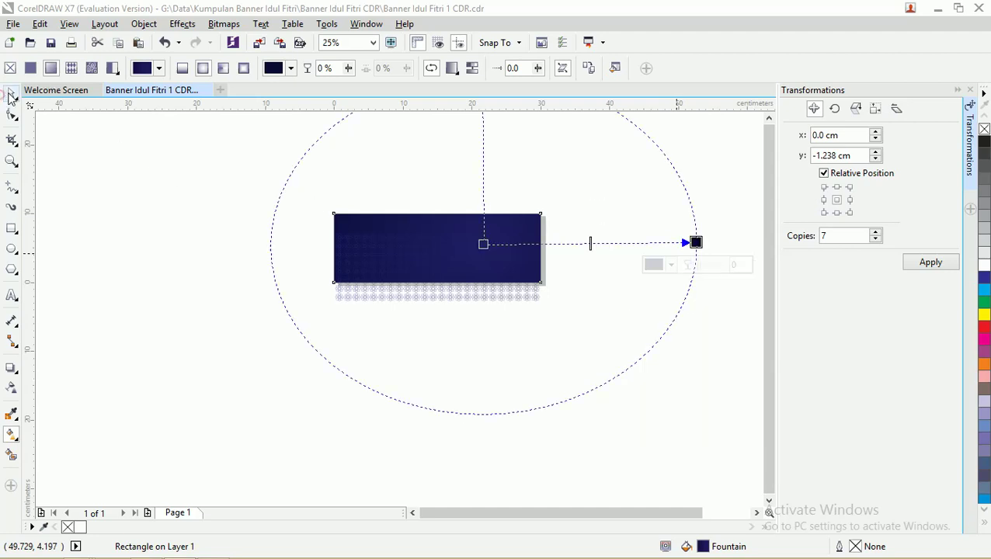
click(68, 124)
Step: Move the star pattern back up over the banner background, clear the selection, and inspect the recoloured banner up close
click(467, 300)
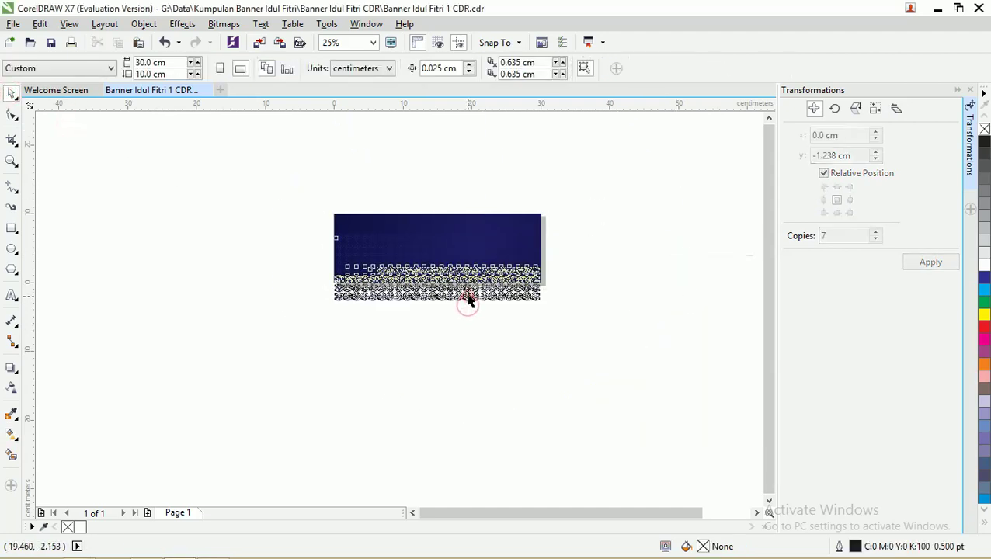
click(392, 174)
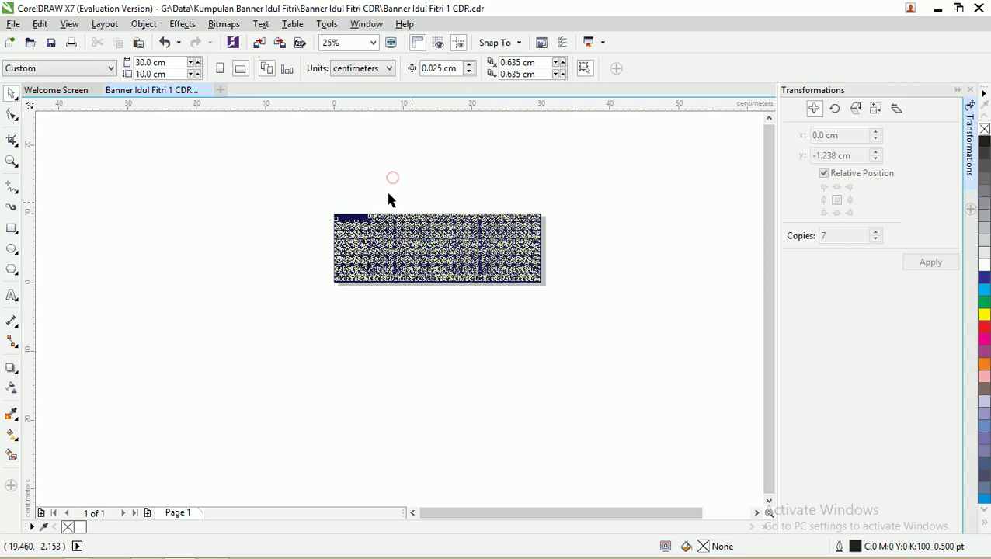
key(z)
drag(300, 193, 669, 292)
drag(67, 218, 613, 466)
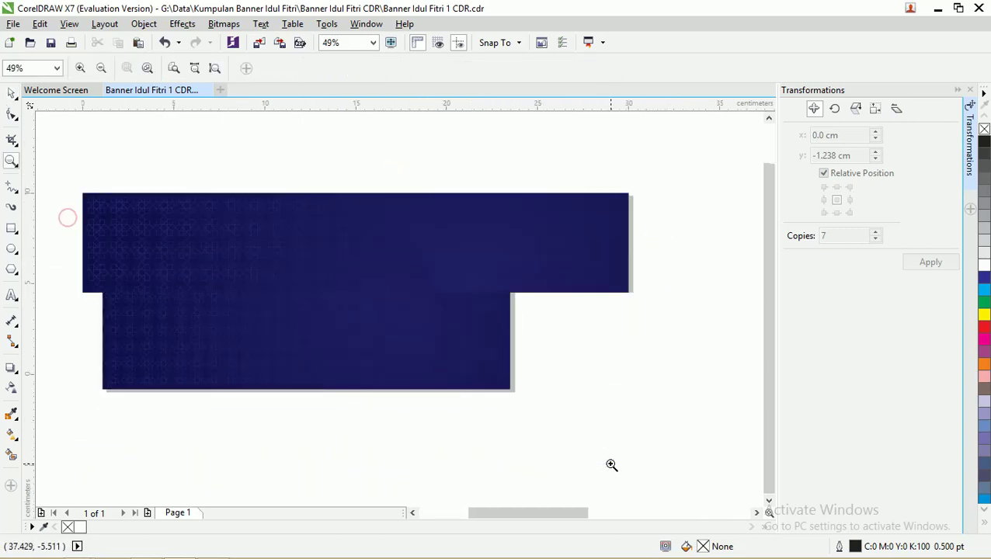
click(10, 93)
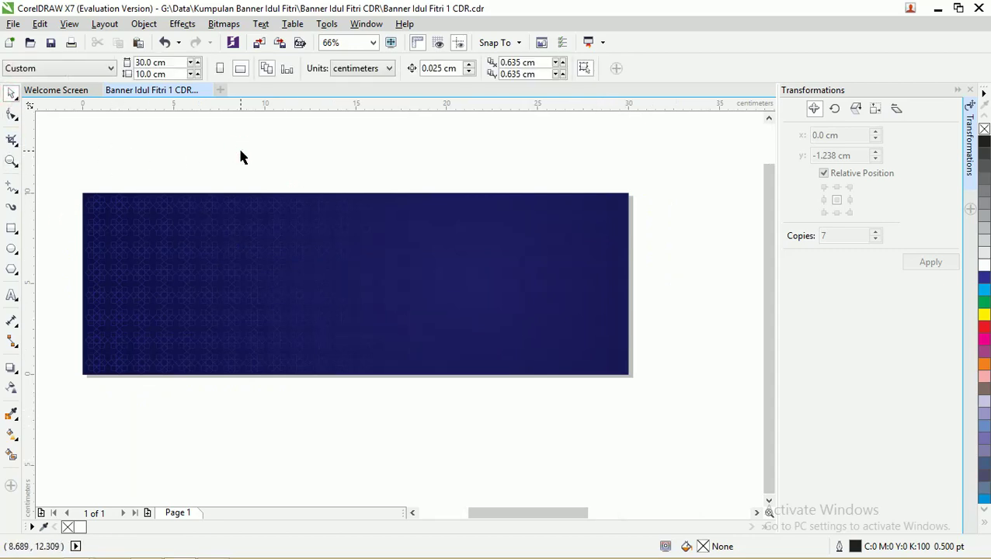
scroll(239, 153, down, 2)
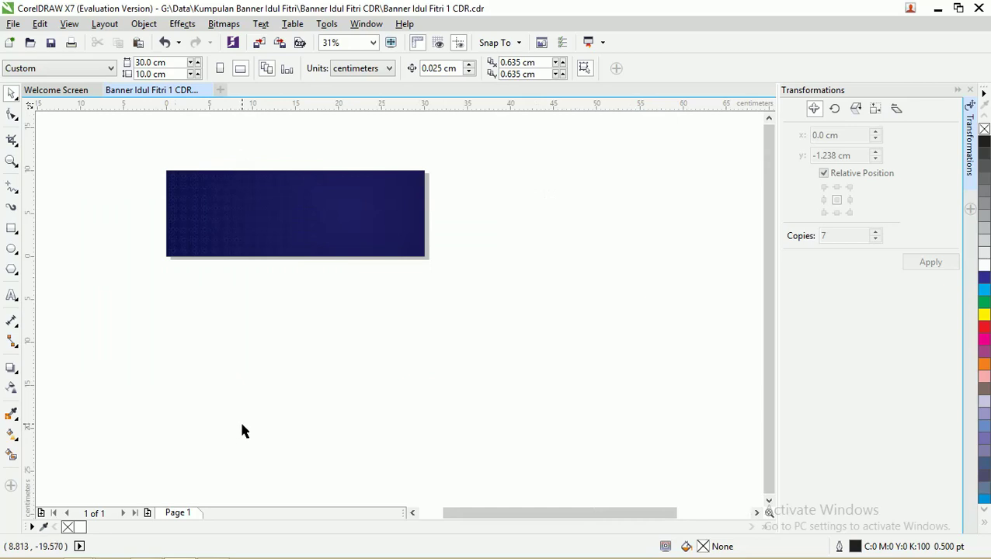
Step: Switch to the Model folder in File Explorer and bring the Masjid 1-01 image into the drawing below the banner
click(77, 549)
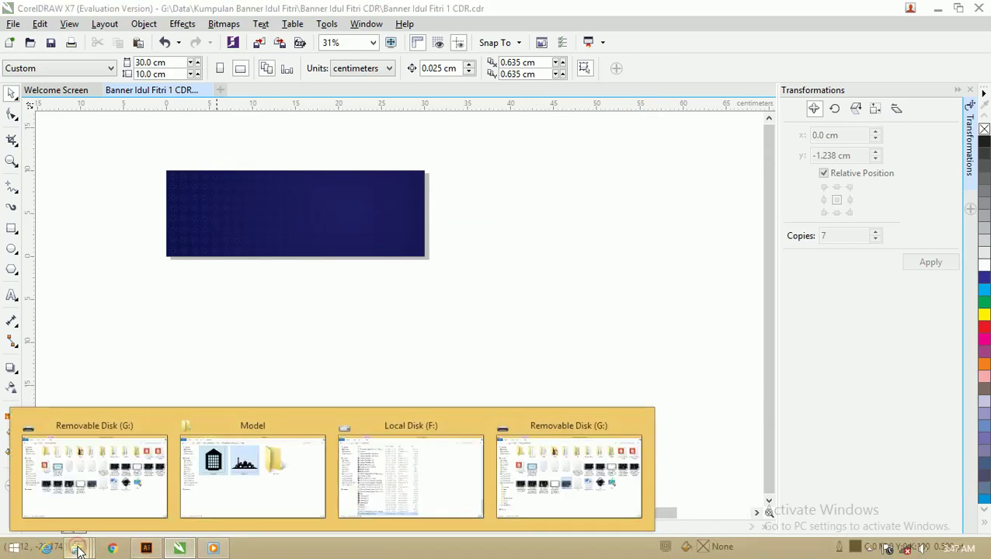
click(250, 454)
click(363, 301)
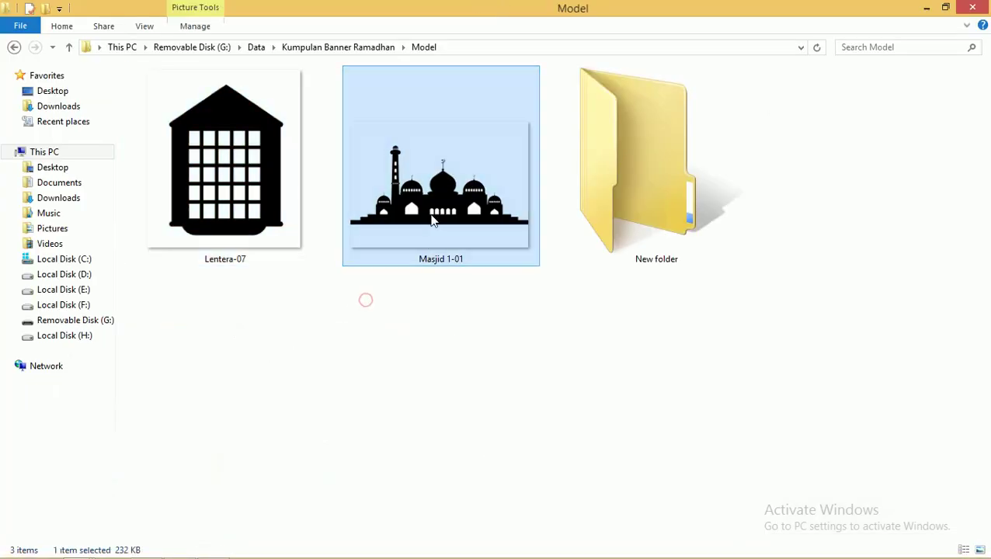
drag(431, 221, 272, 330)
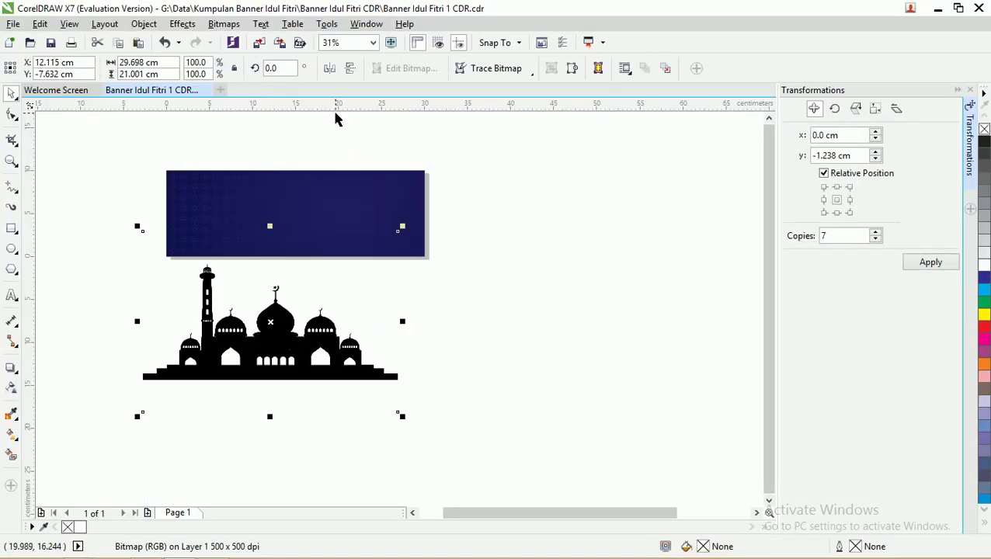
Step: Outline-trace the mosque bitmap as a Low Quality Image, reducing the bitmap and removing its background
click(531, 75)
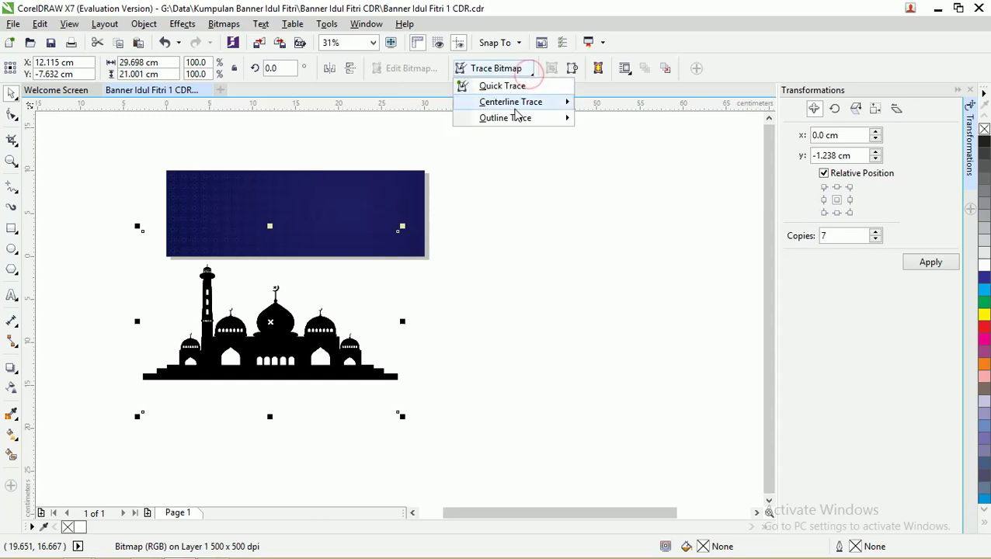
mouse_move(515, 118)
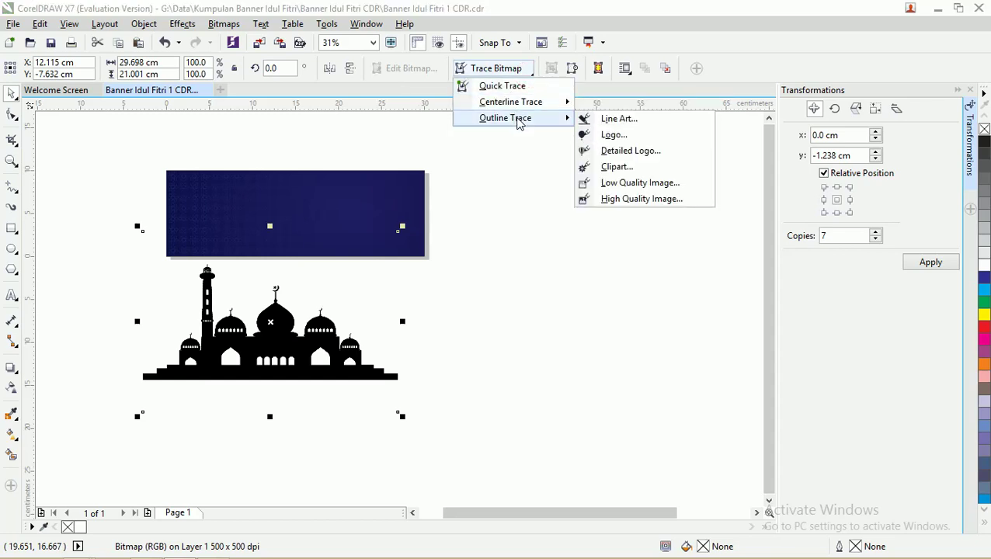
click(638, 186)
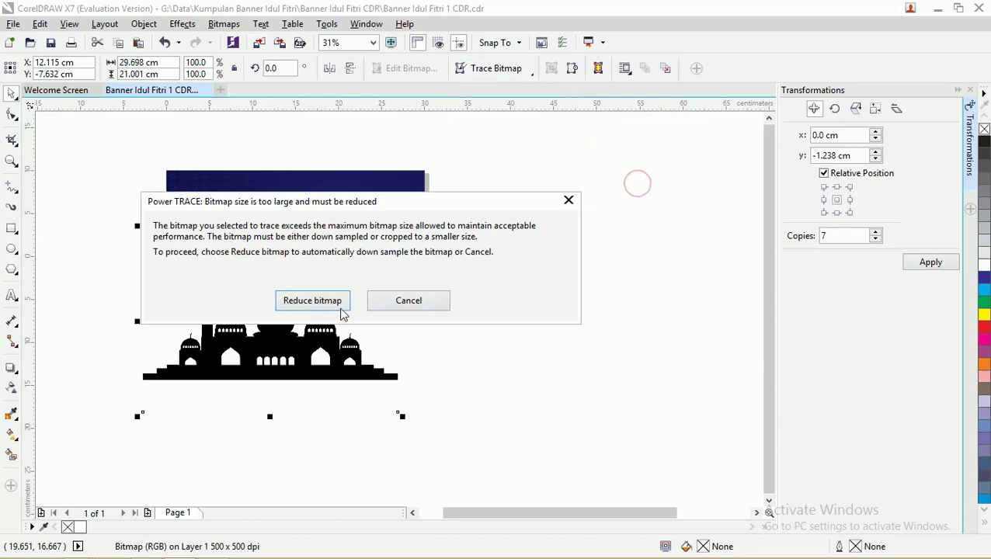
click(327, 303)
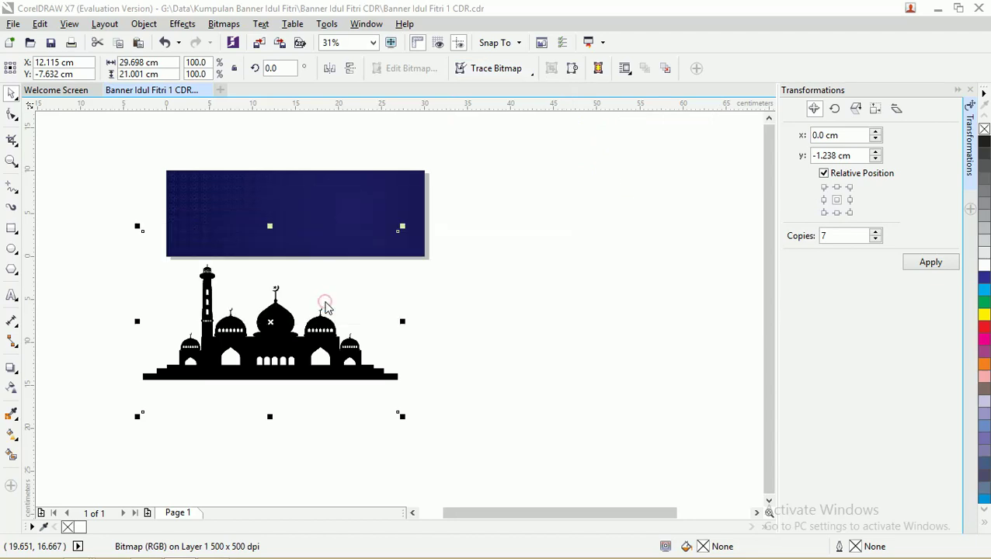
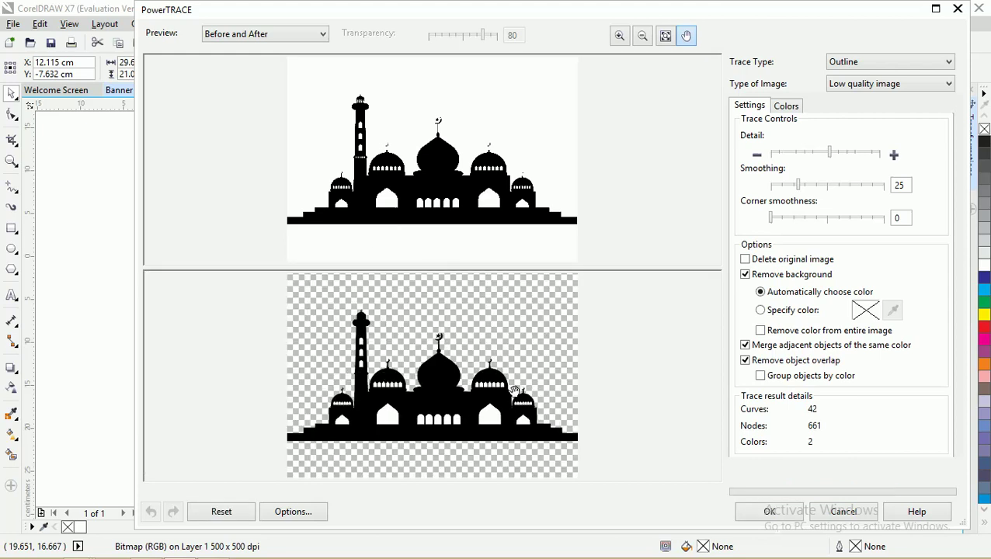
click(772, 514)
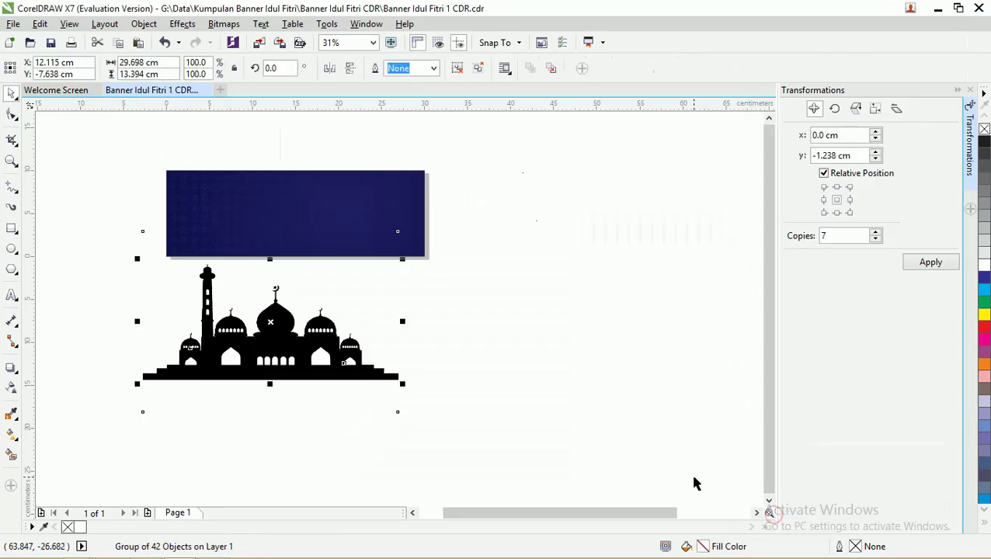
Step: Move the traced mosque group aside to X 52.8 cm, Y -13.4 cm and delete the original mosque bitmap
click(489, 326)
drag(336, 339, 641, 382)
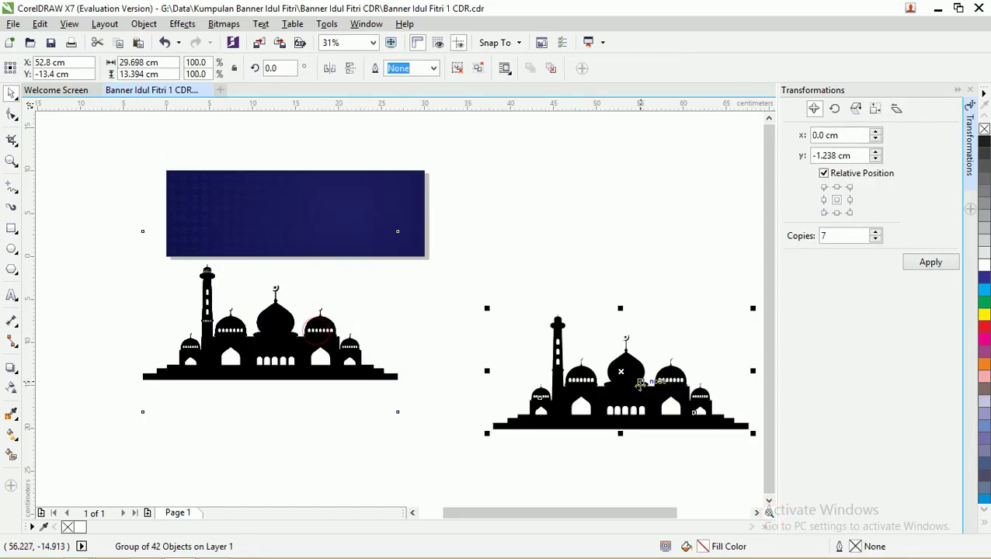
scroll(592, 386, up, 4)
scroll(521, 347, down, 4)
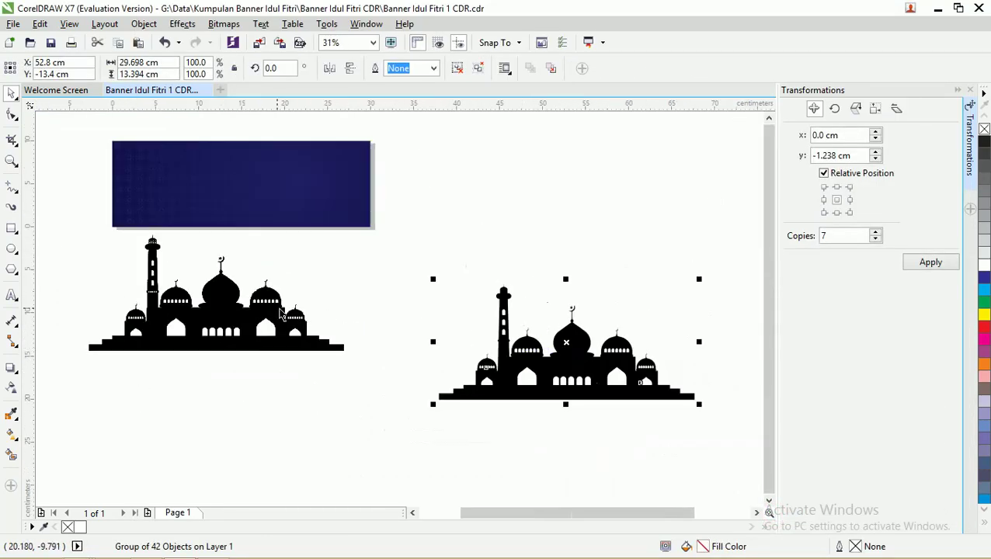
click(265, 307)
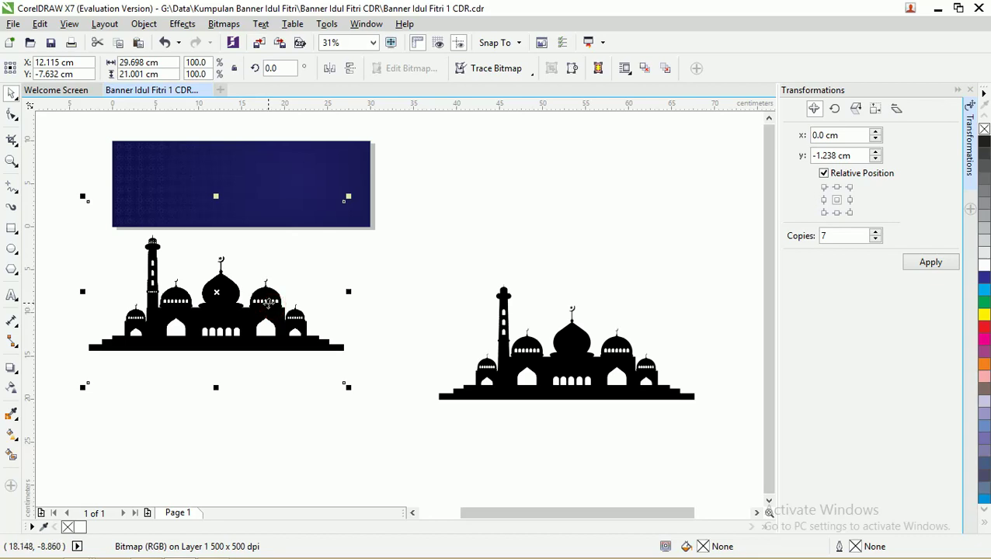
key(Delete)
Step: Move the traced mosque to X 50.424 cm, Y -10.371 cm, ungroup all its objects, and select the main silhouette
mouse_move(574, 372)
mouse_down()
mouse_move(490, 335)
mouse_move(481, 295)
mouse_move(467, 299)
mouse_up()
scroll(481, 295, up, 2)
scroll(440, 288, down, 4)
right_click(471, 305)
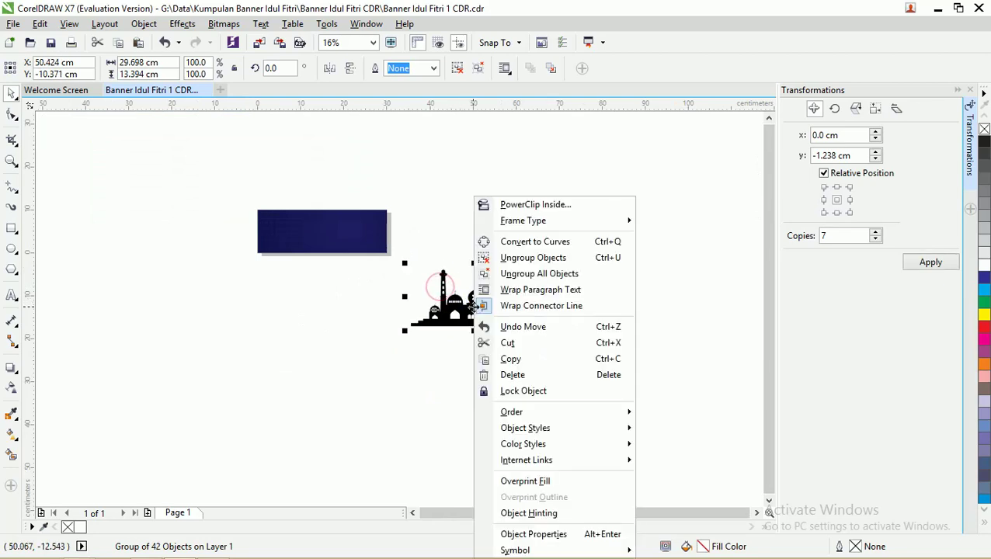
click(533, 275)
click(491, 323)
scroll(493, 325, up, 2)
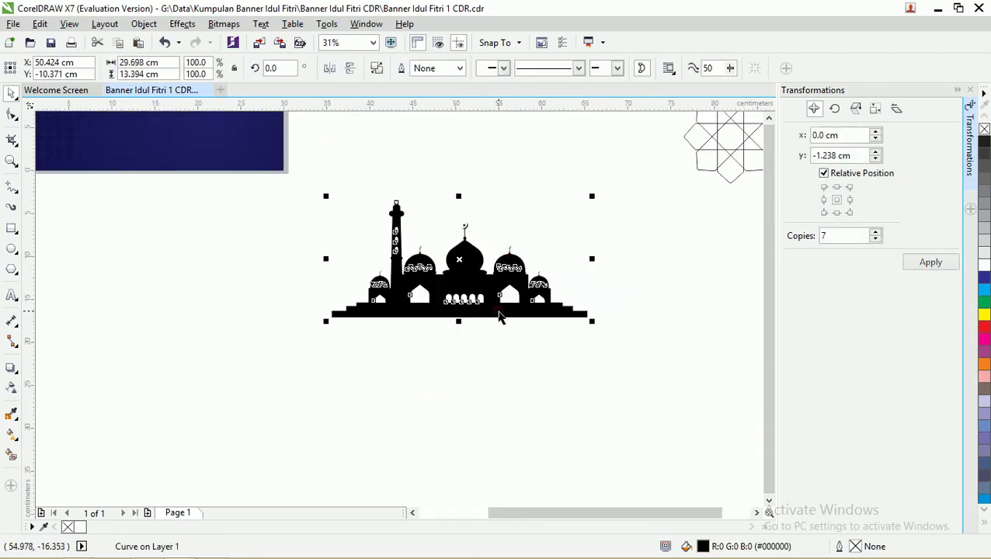
drag(499, 316, 507, 326)
key(z)
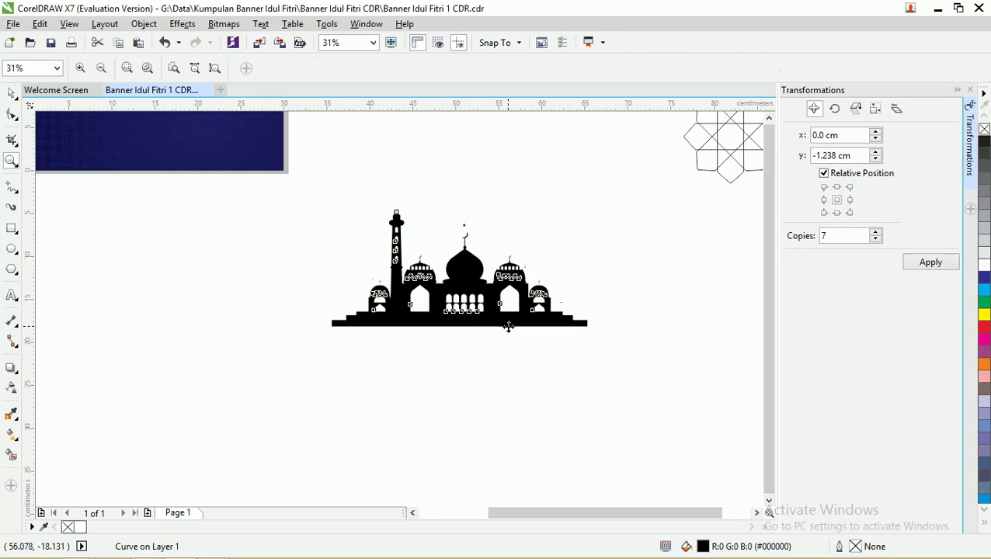
key(ctrl+z)
click(11, 93)
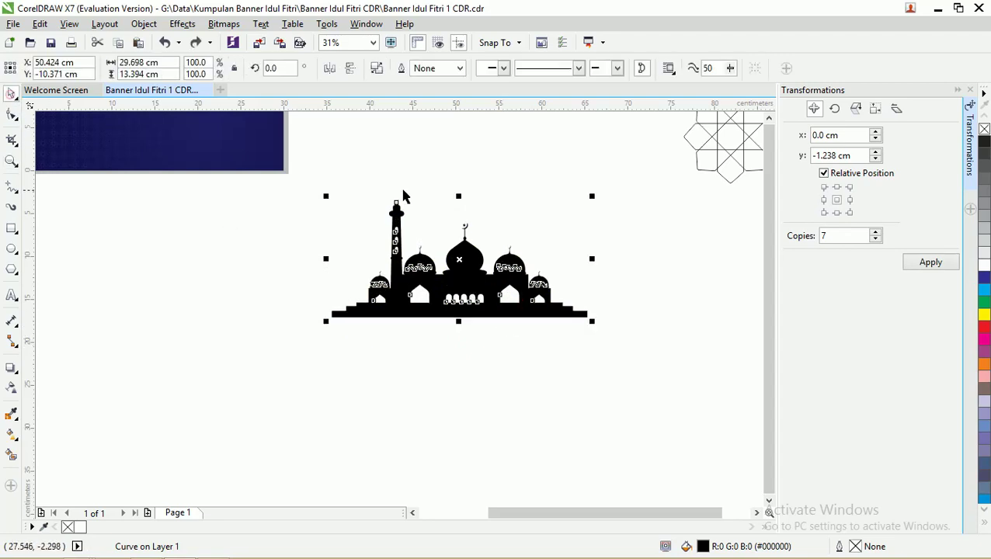
click(545, 168)
Step: Fill the mosque's main silhouette with Blue and darken that fill to C98 M87 Y14 K61
click(519, 317)
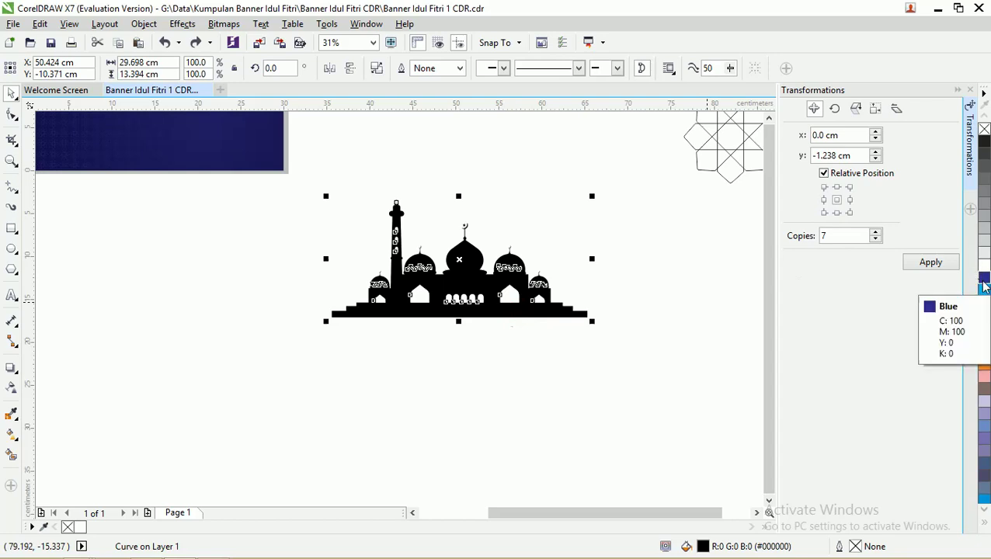
click(983, 278)
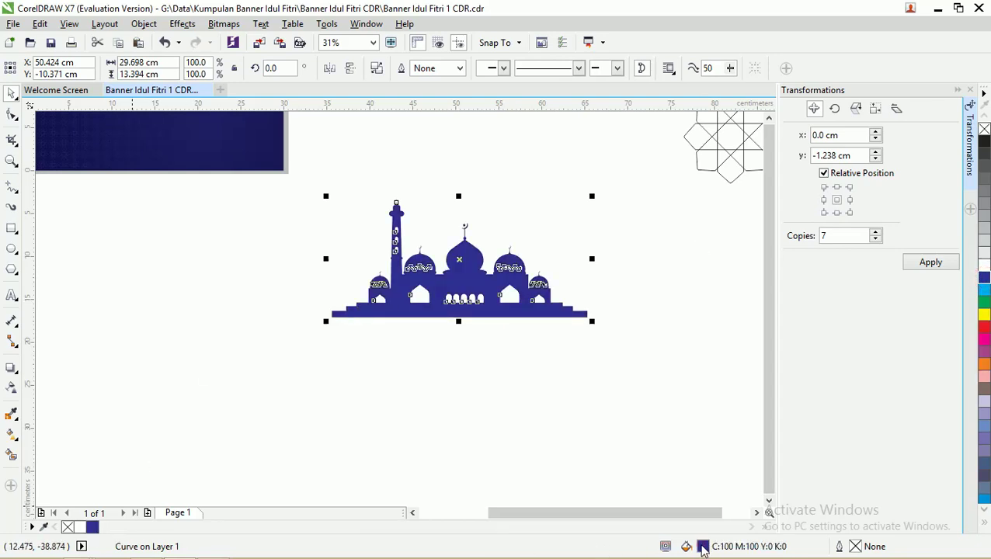
double_click(703, 549)
drag(420, 156, 782, 110)
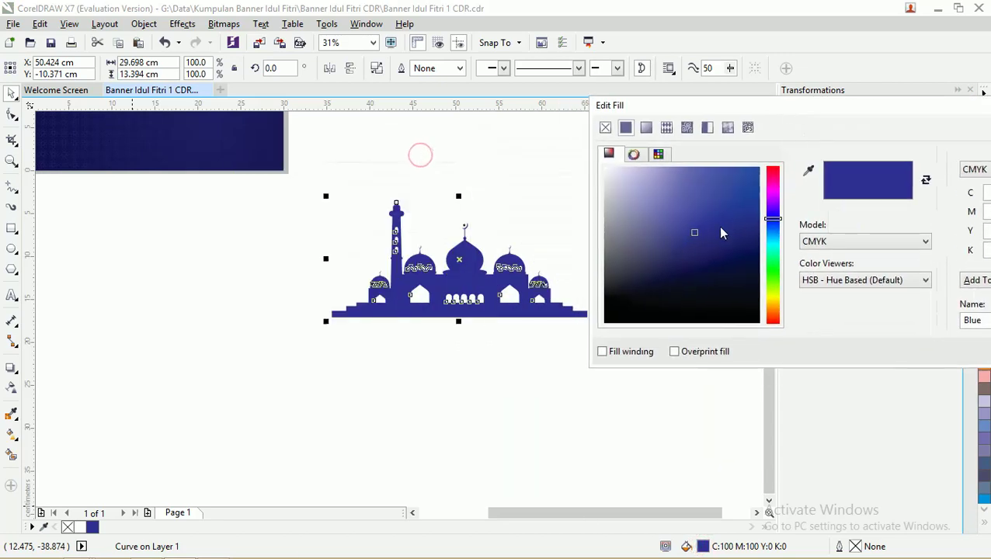
drag(694, 231, 697, 259)
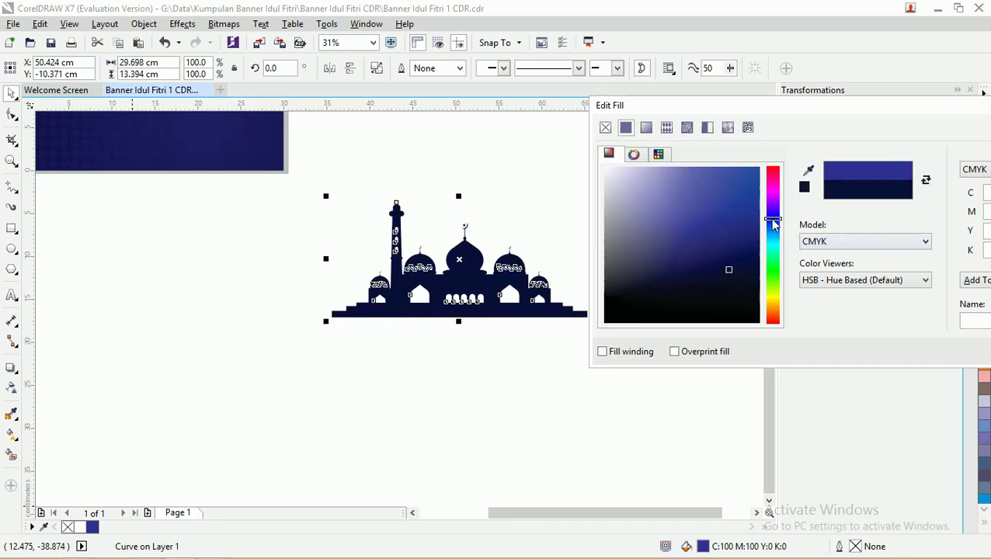
click(772, 216)
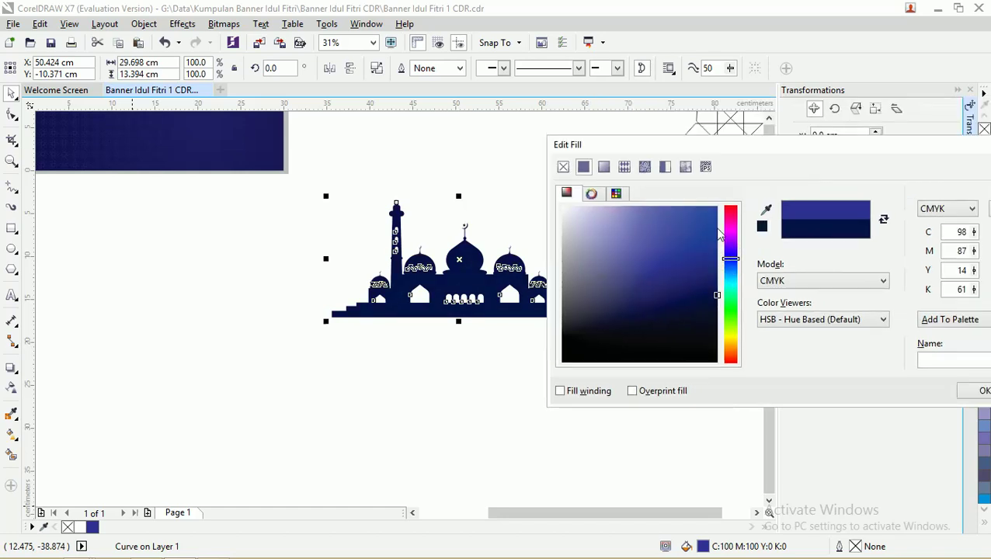
Step: Switch the mosque silhouette's fill to the RGB model and set its colour to #111136 (R17 G17 B54)
drag(773, 149, 729, 149)
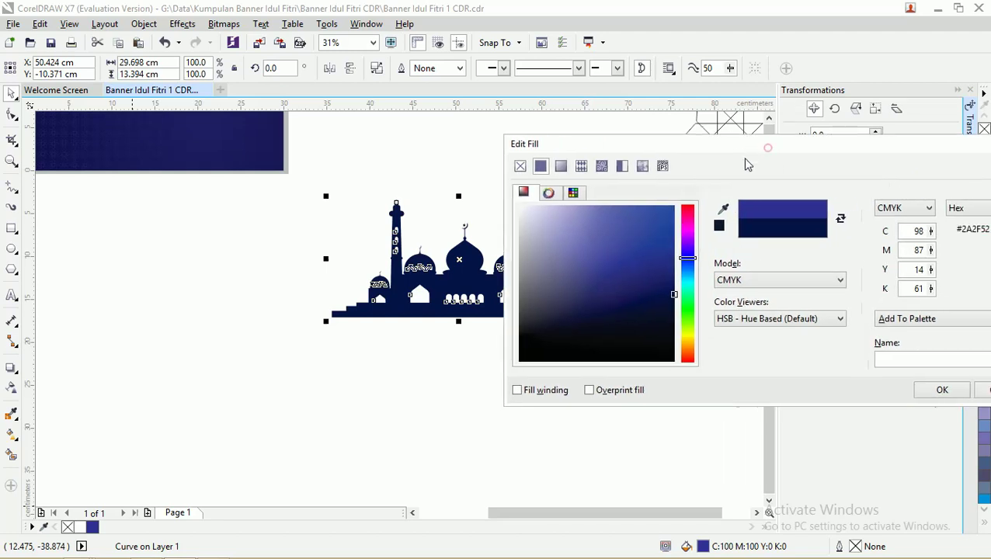
click(903, 208)
click(893, 240)
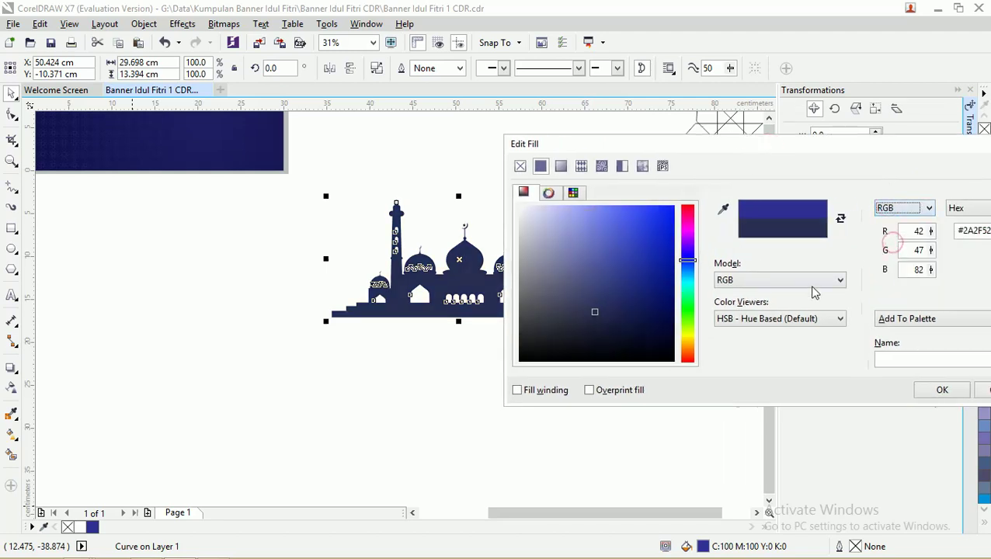
click(867, 168)
drag(815, 150, 712, 159)
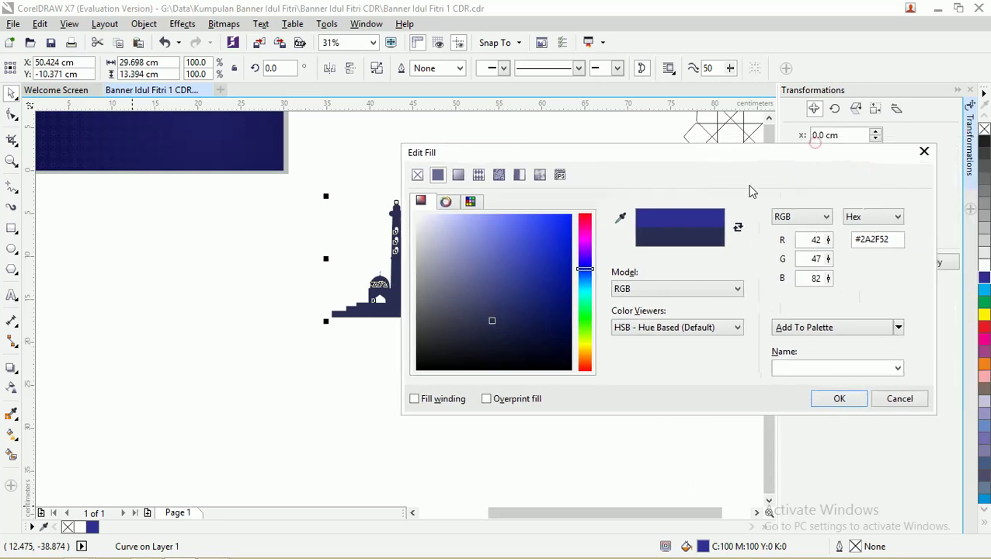
double_click(866, 241)
click(866, 242)
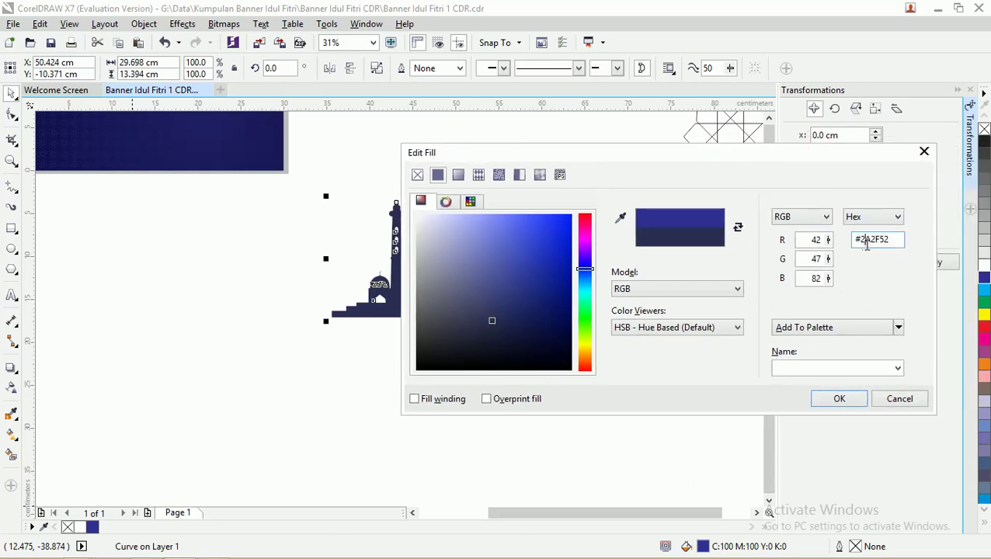
drag(894, 240, 863, 242)
text(101035)
click(809, 239)
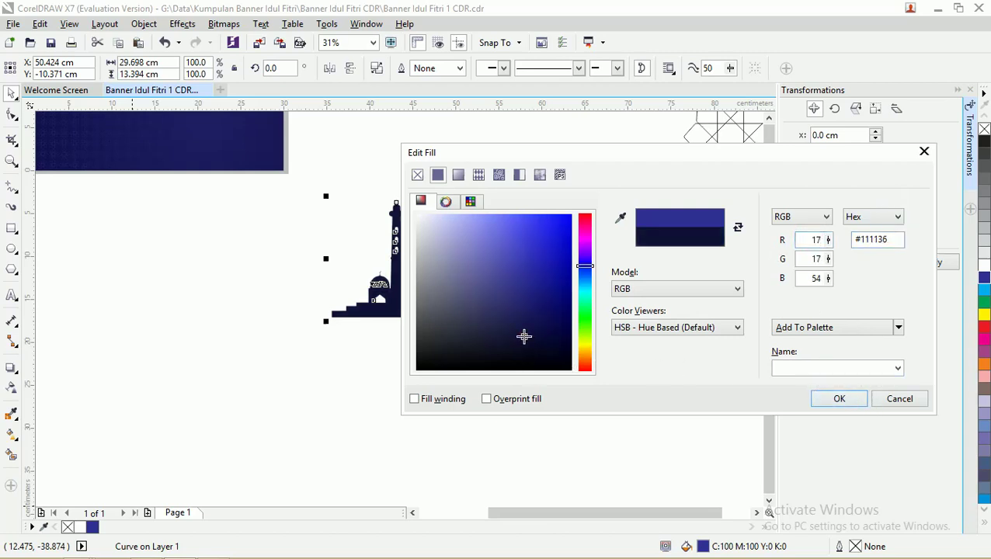
click(839, 398)
click(524, 191)
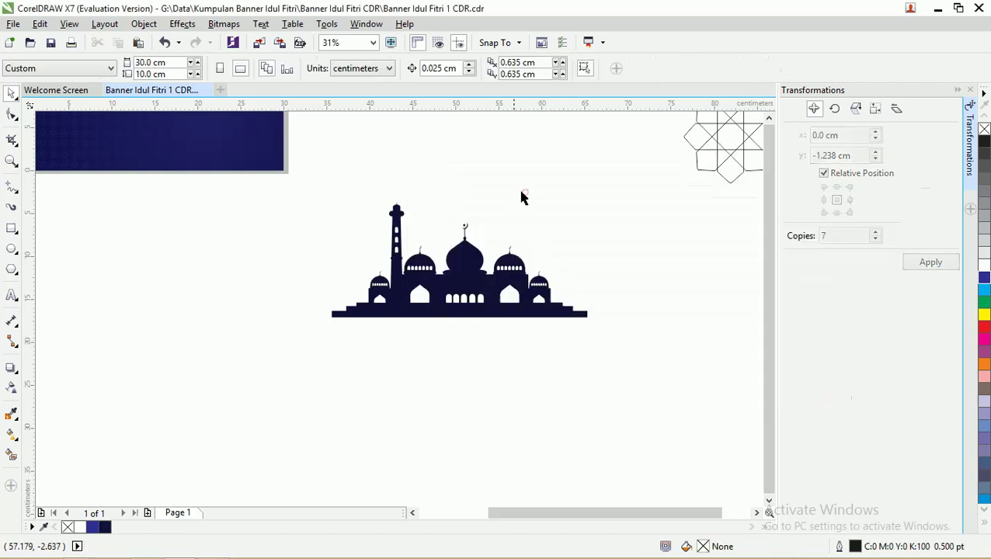
Step: Fill all the mosque's windows, doorways and small inner details with orange
scroll(443, 248, up, 5)
scroll(443, 248, down, 5)
click(555, 193)
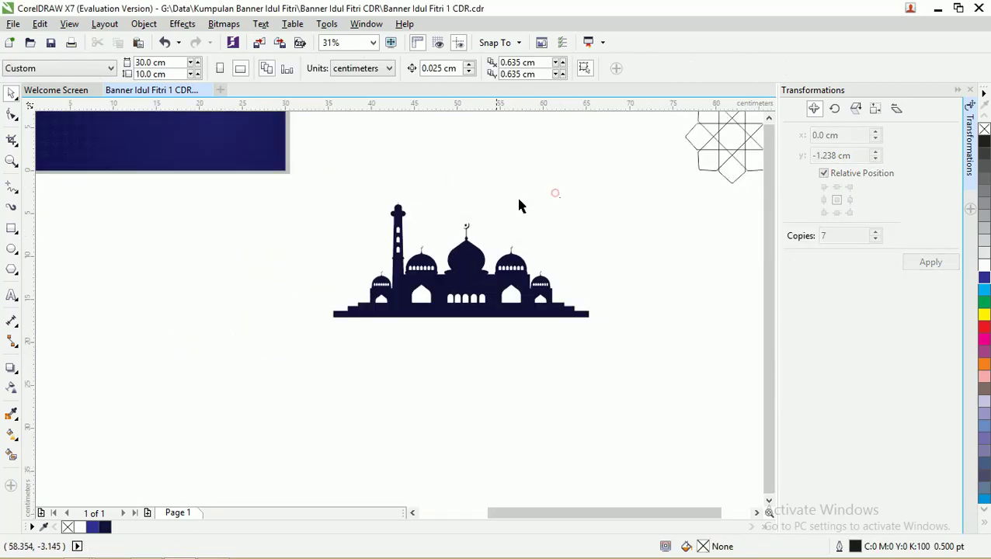
drag(318, 184, 559, 322)
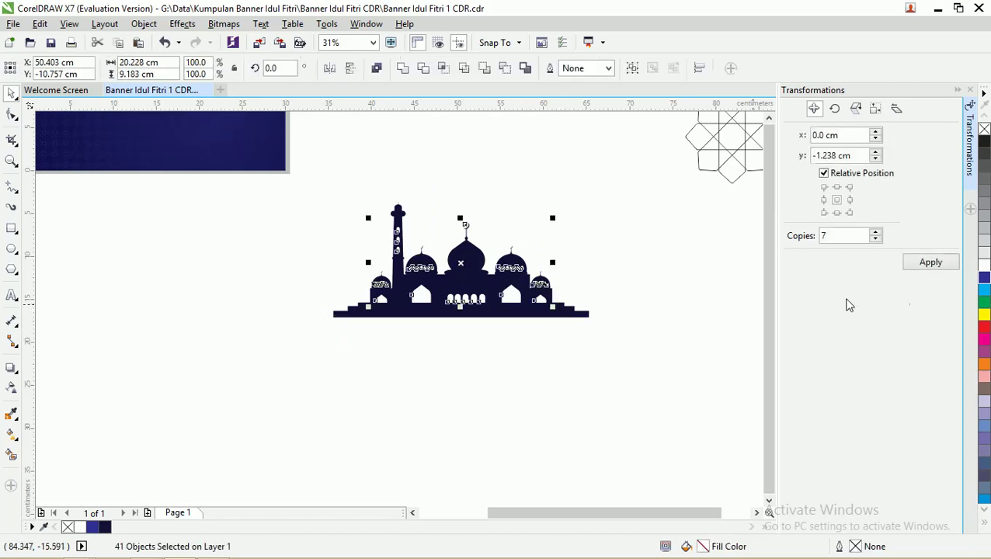
click(982, 365)
click(582, 217)
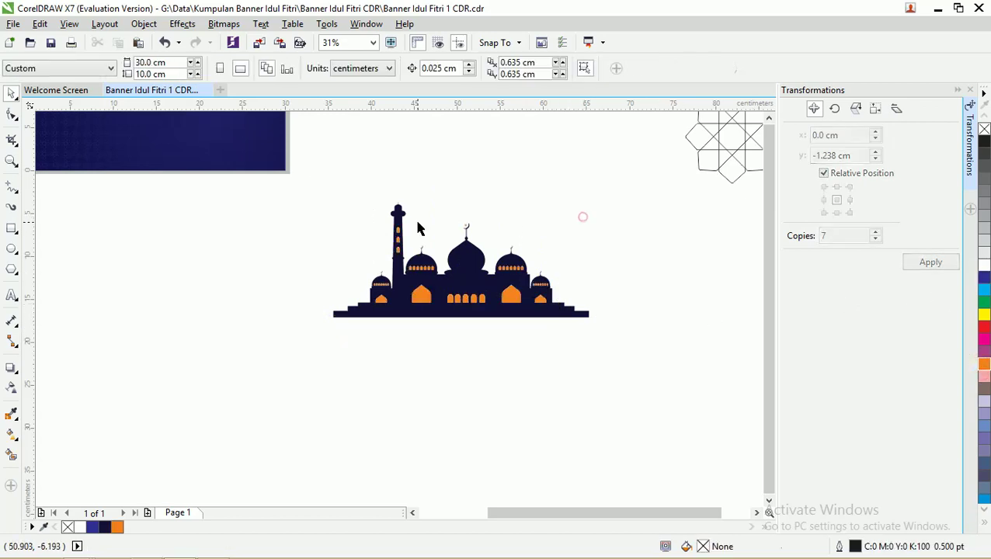
Step: Group all the mosque objects and move the group beside the banner at X 40.843 cm, Y 2.687 cm
scroll(395, 225, up, 3)
scroll(395, 224, down, 3)
drag(307, 181, 601, 357)
scroll(443, 251, down, 1)
key(ctrl+g)
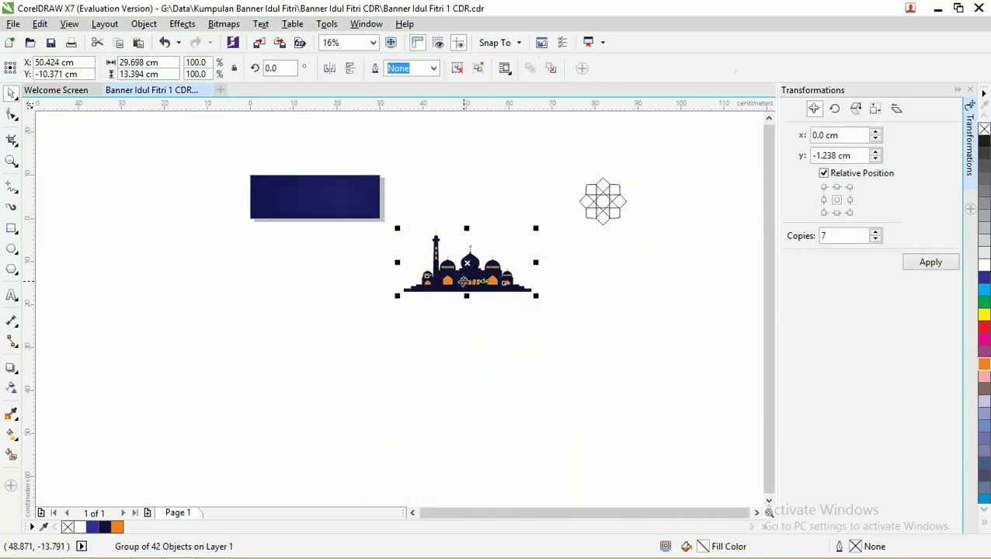
drag(443, 250, 401, 194)
key(z)
drag(236, 155, 559, 263)
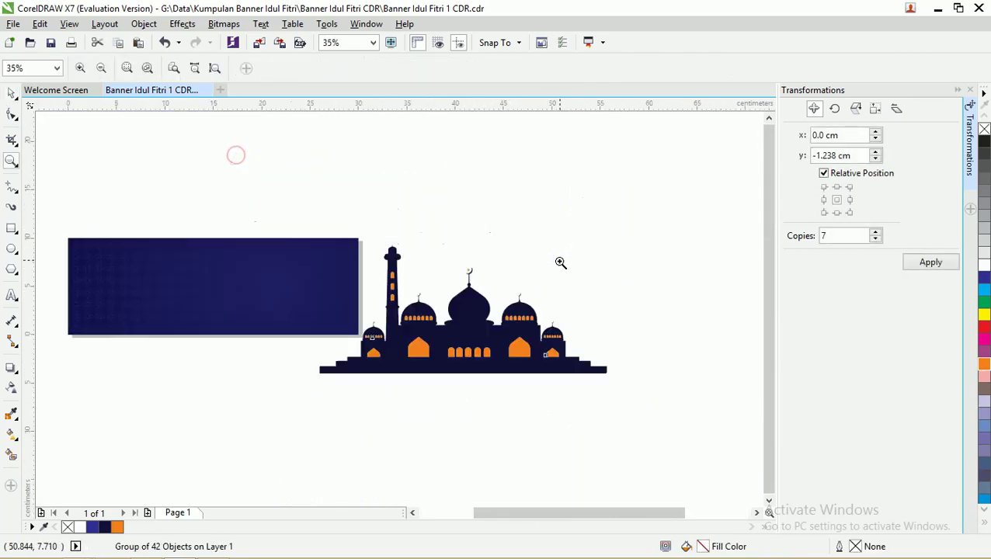
scroll(245, 250, down, 1)
click(14, 94)
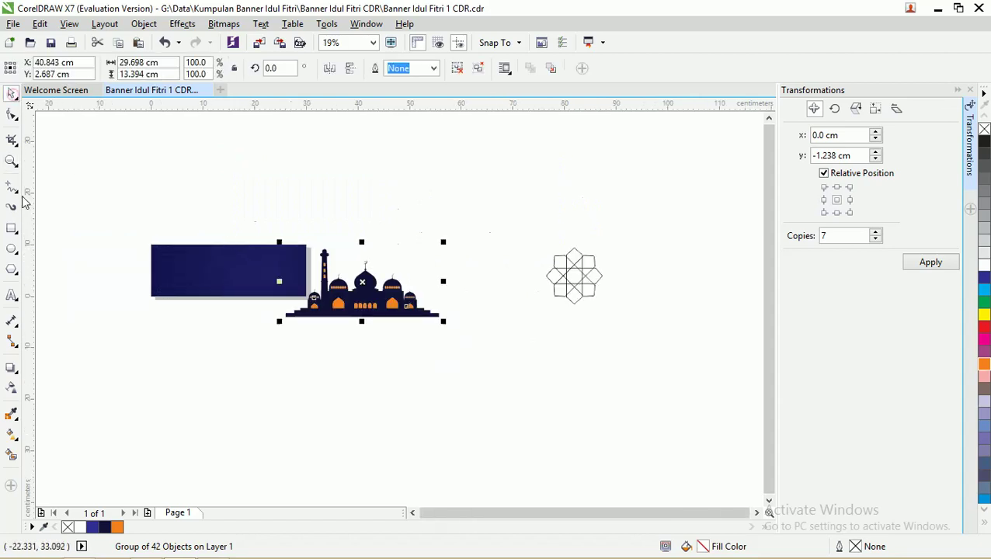
Step: Draw an upright rectangle about 12.3 × 17.7 cm below the banner and place it at X 20.991 cm, Y -21.977 cm
click(12, 228)
scroll(475, 389, down, 1)
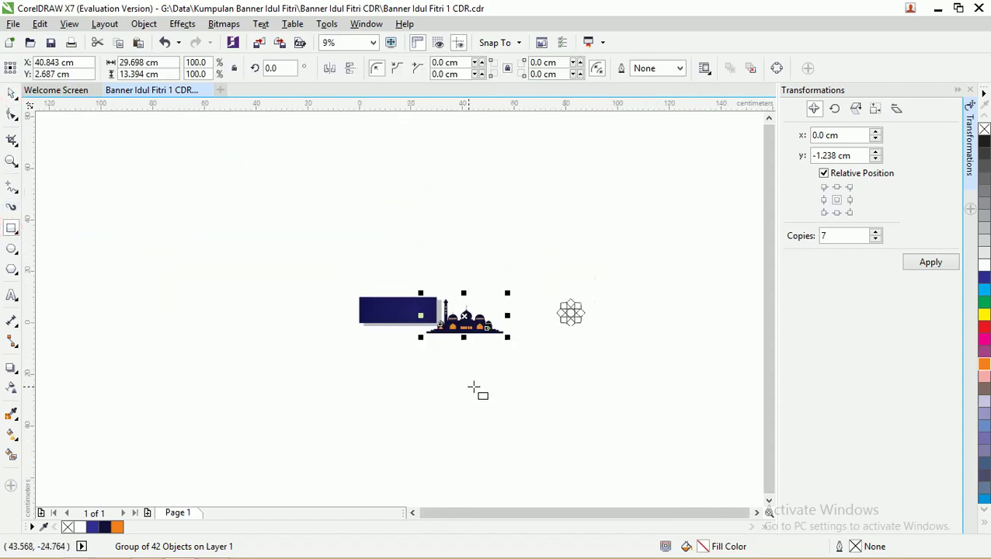
scroll(420, 354, up, 2)
drag(287, 291, 414, 473)
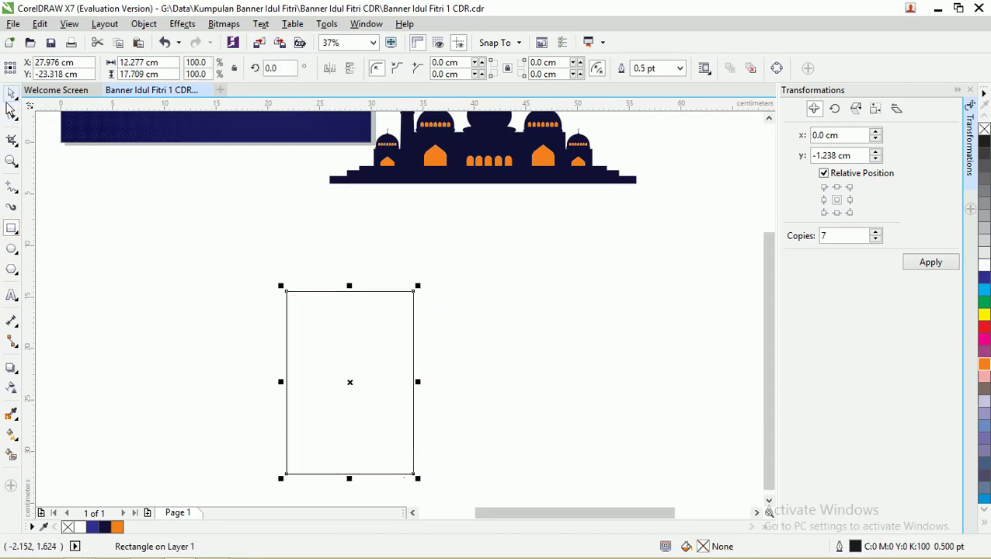
click(11, 94)
drag(374, 292, 301, 278)
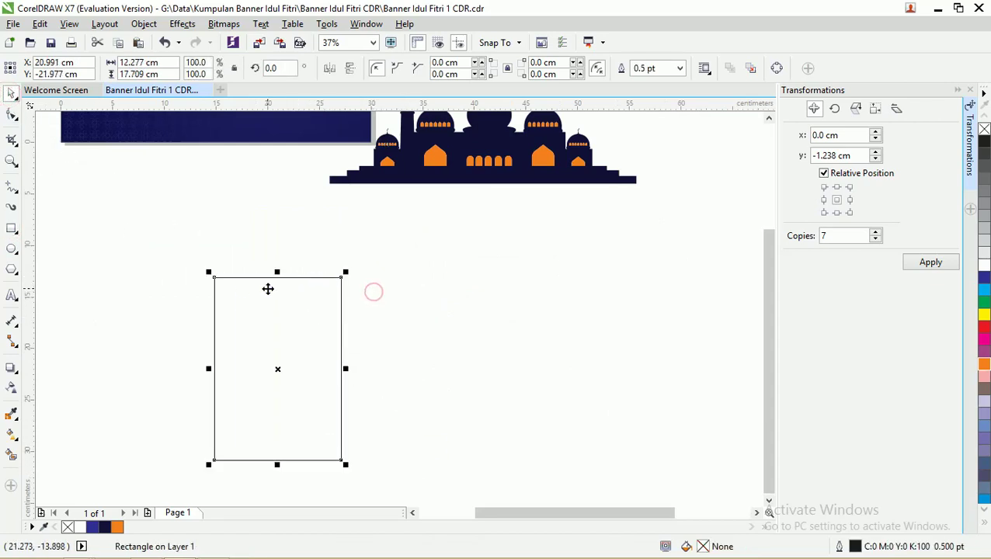
Step: Convert the upright rectangle to curves
scroll(226, 286, up, 1)
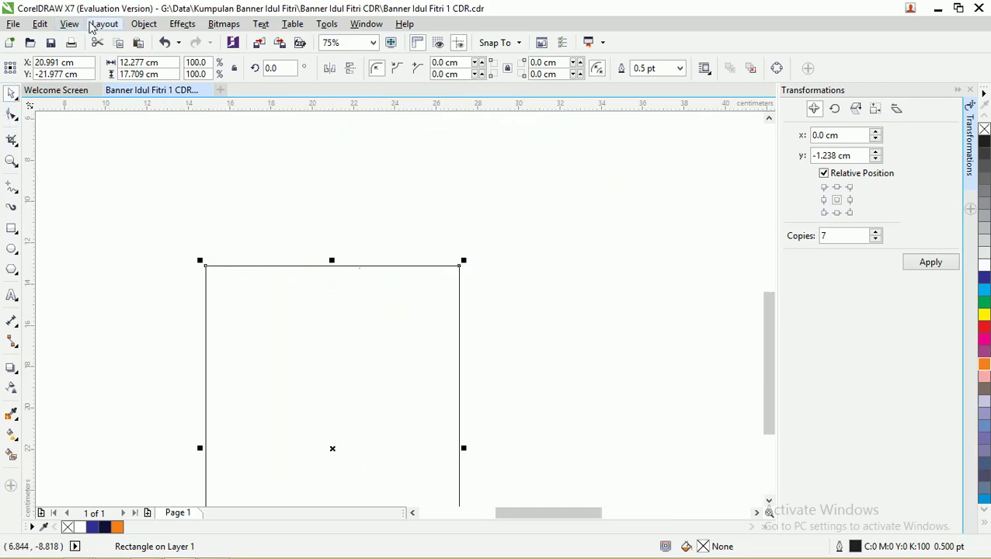
click(144, 24)
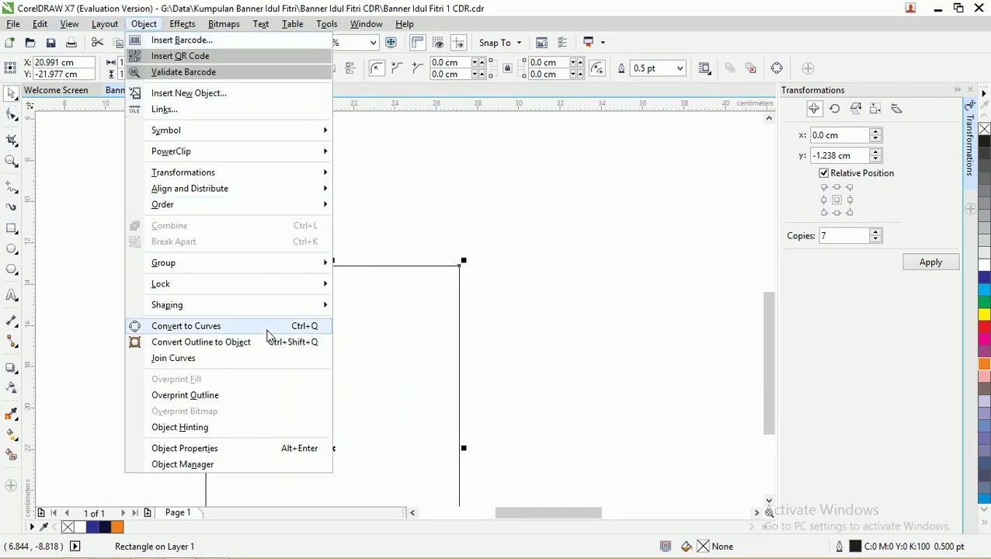
click(268, 327)
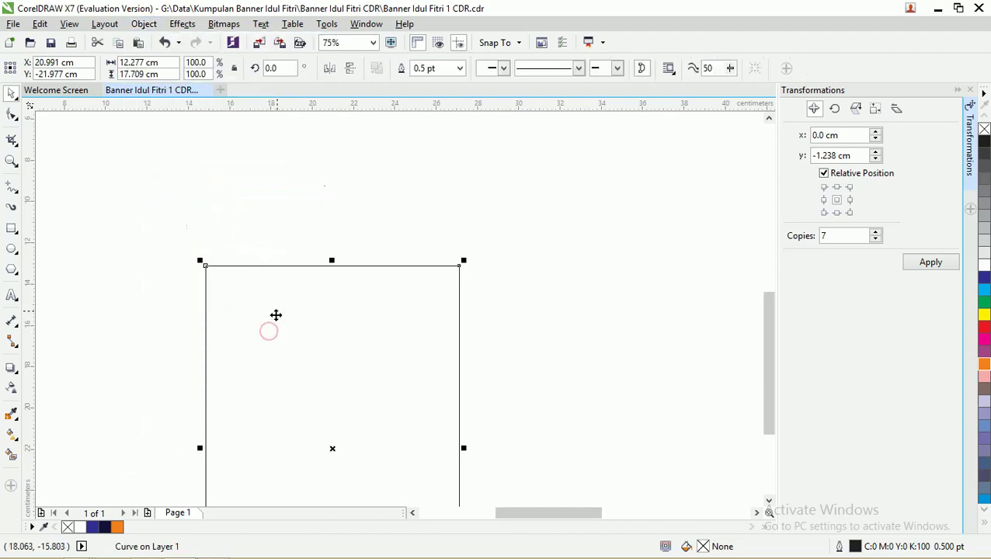
Step: Add a node at the midpoint of the shape's upper edge and raise it about 5 cm into a centred peak
click(11, 117)
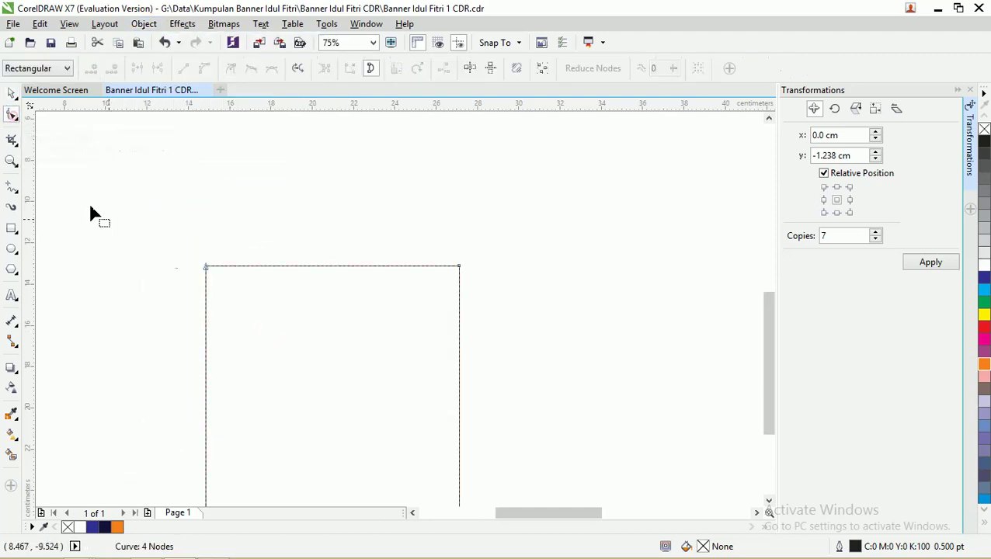
drag(150, 232, 565, 304)
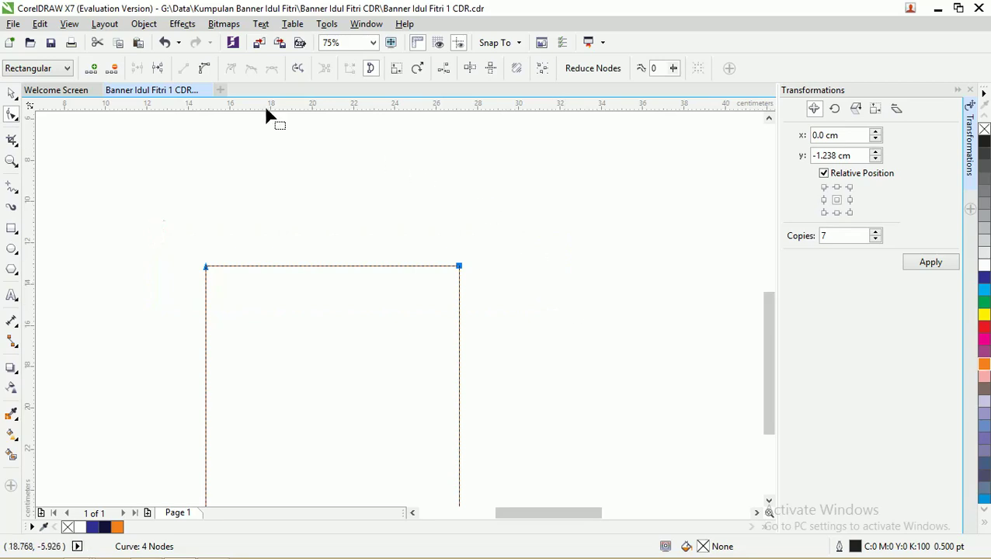
click(95, 69)
click(296, 156)
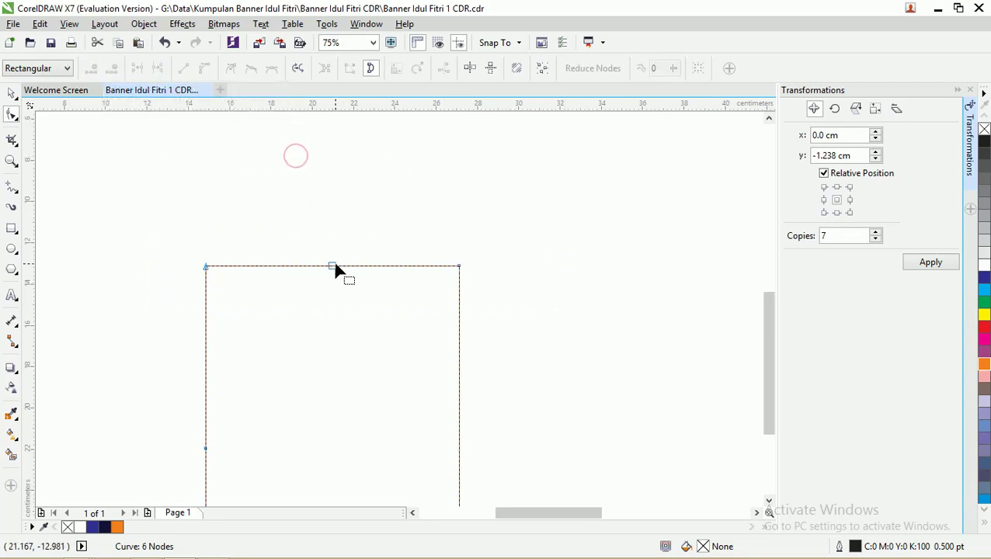
drag(333, 267, 337, 165)
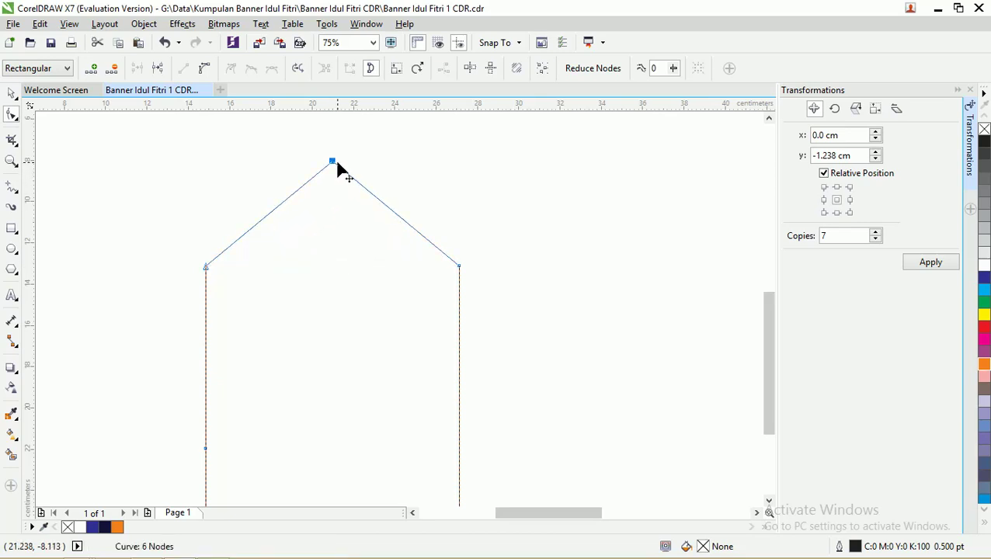
click(12, 92)
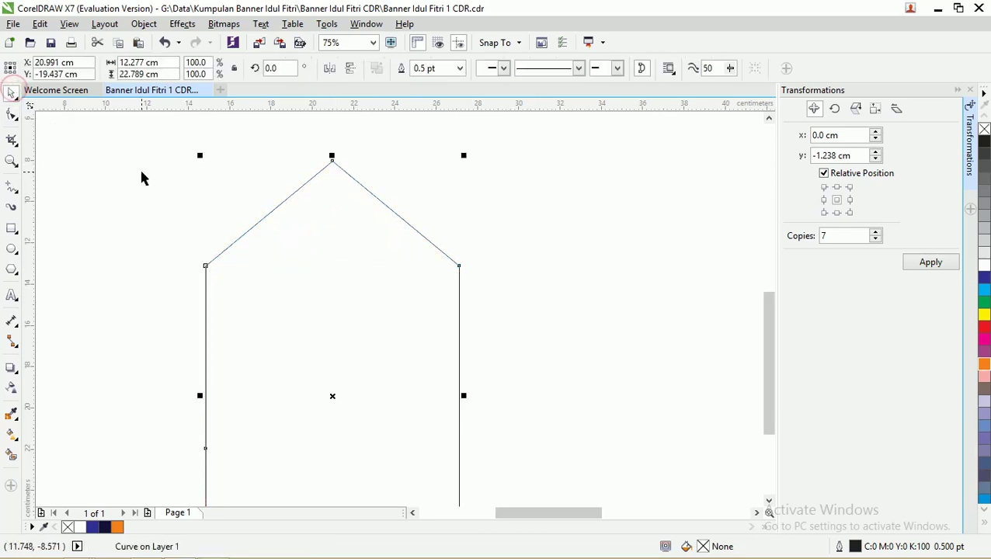
Step: Convert the left sloping segment below the peak to a curve and bend it into an S-shaped arch side with vertical end tangents
click(12, 114)
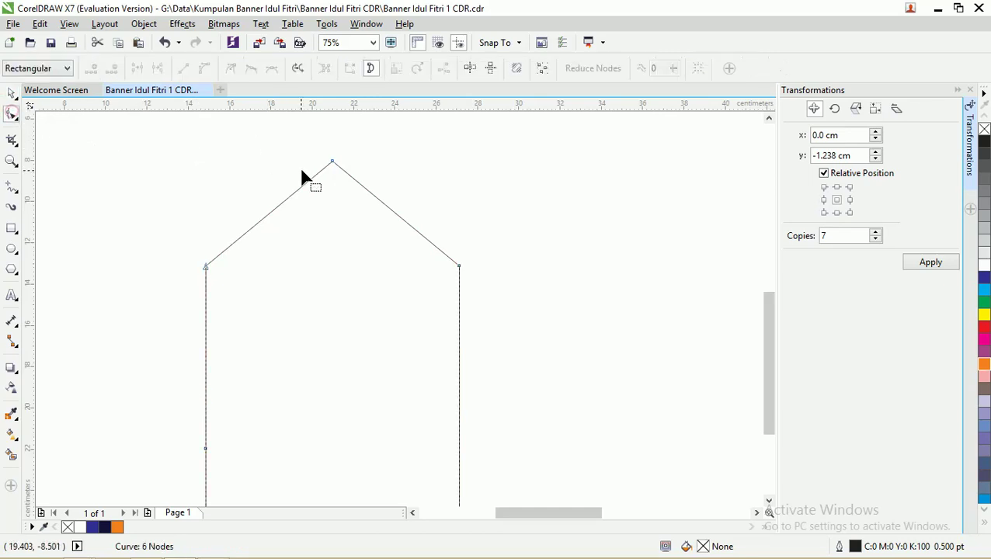
click(332, 162)
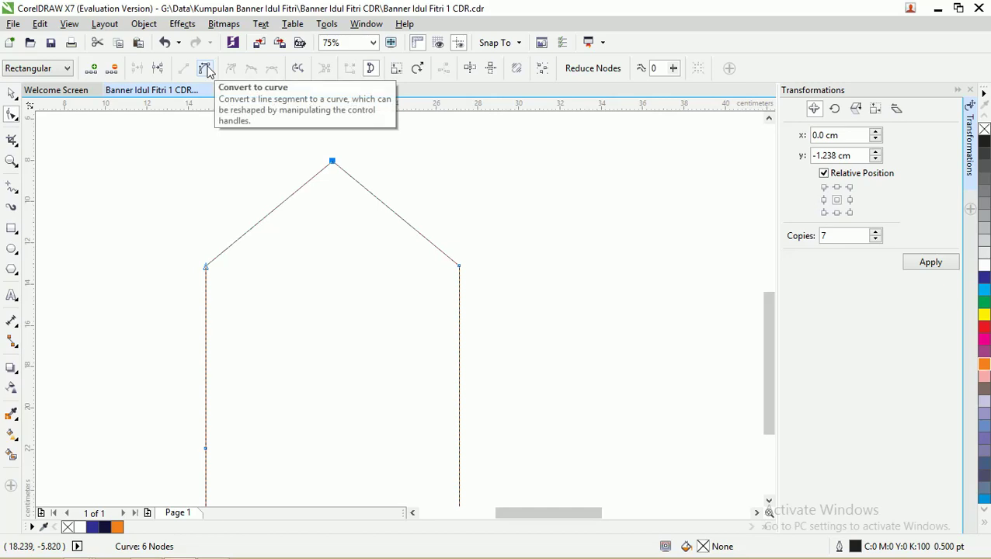
click(207, 70)
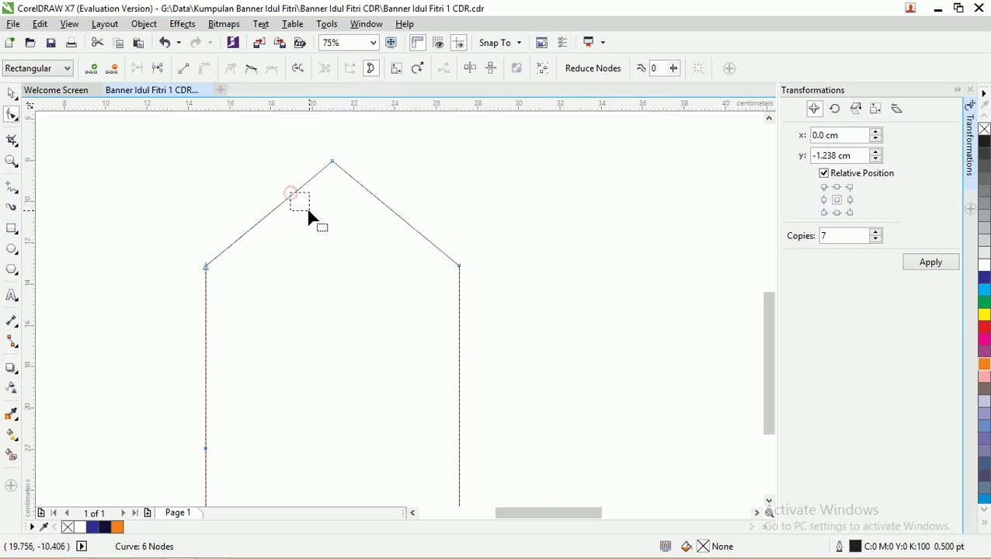
drag(308, 211, 329, 163)
drag(293, 199, 318, 219)
drag(250, 231, 206, 188)
drag(318, 220, 333, 205)
Step: Add a node near the lower end of the left arch curve and shift it inward to form a small shoulder
scroll(217, 243, up, 2)
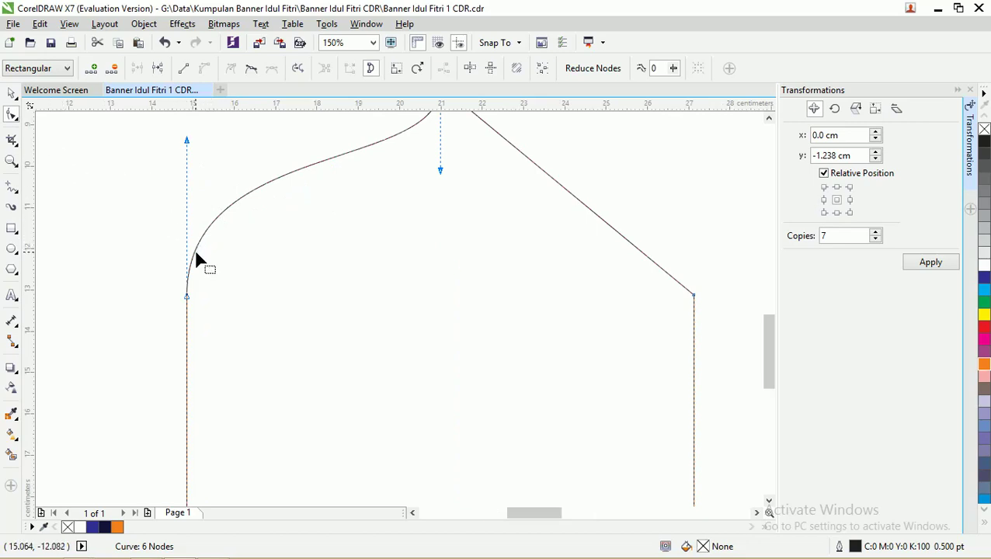
double_click(195, 251)
drag(196, 251, 220, 280)
drag(260, 170, 221, 161)
Step: Adjust the shoulder's curve handles so it rounds up from the left wall and meets the arch at a sharp, nearly level corner
scroll(203, 287, up, 3)
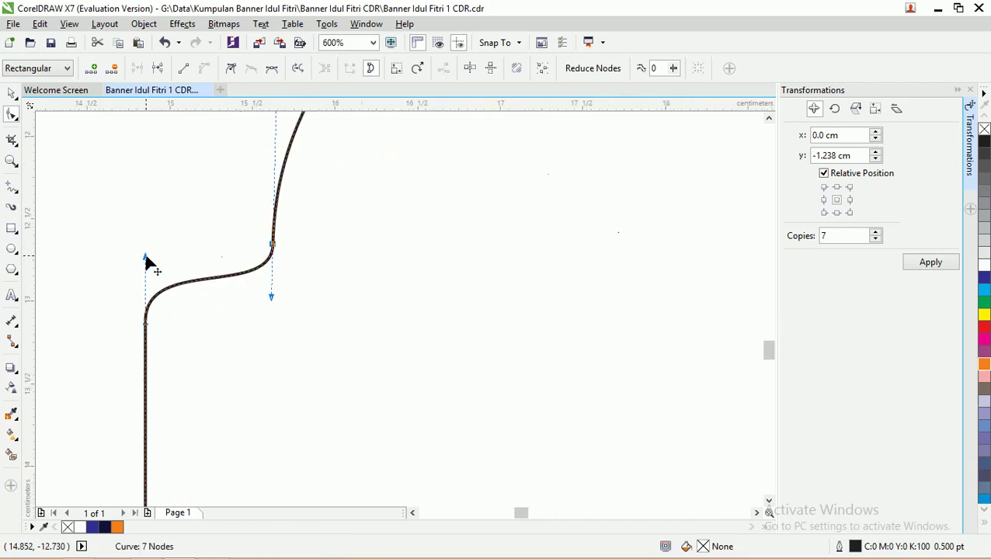
drag(145, 259, 140, 230)
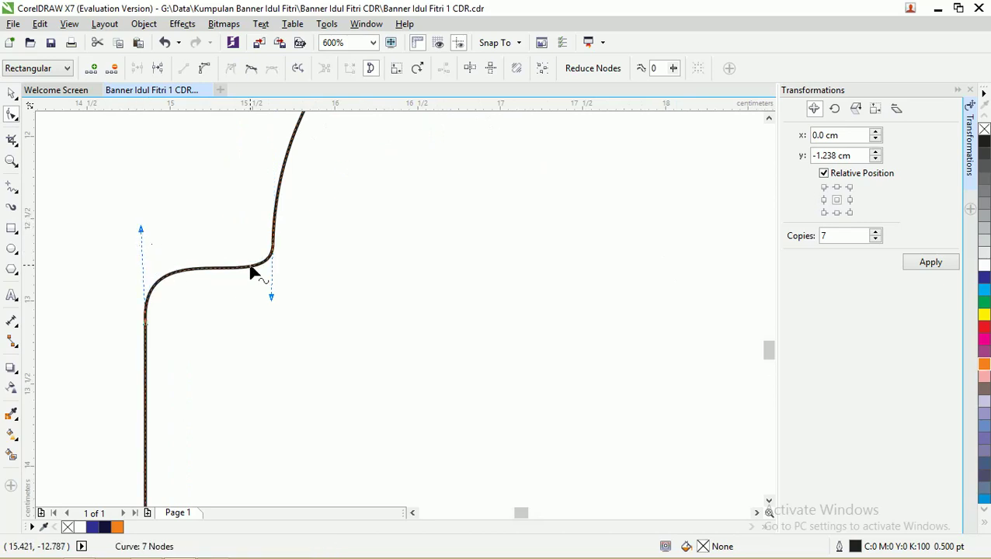
click(272, 247)
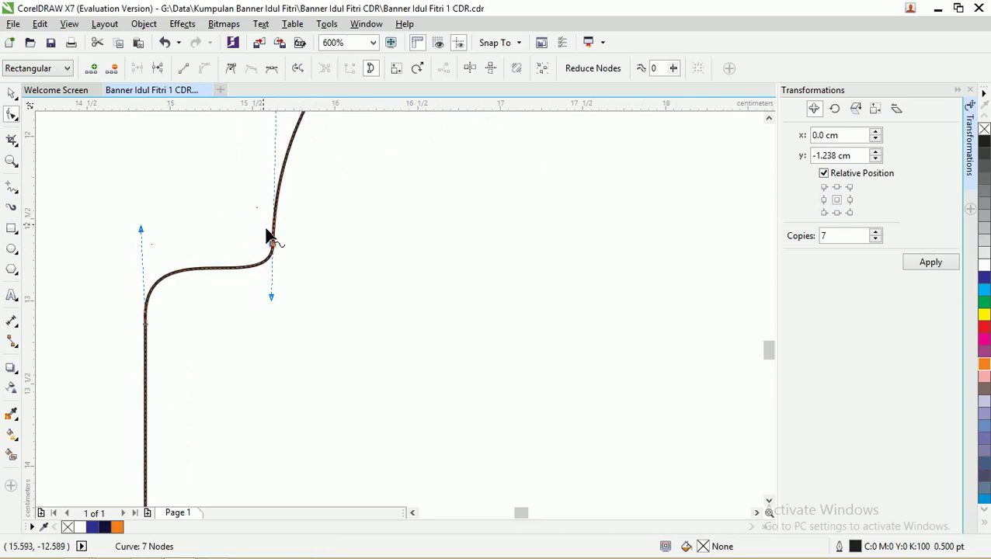
drag(272, 296, 197, 250)
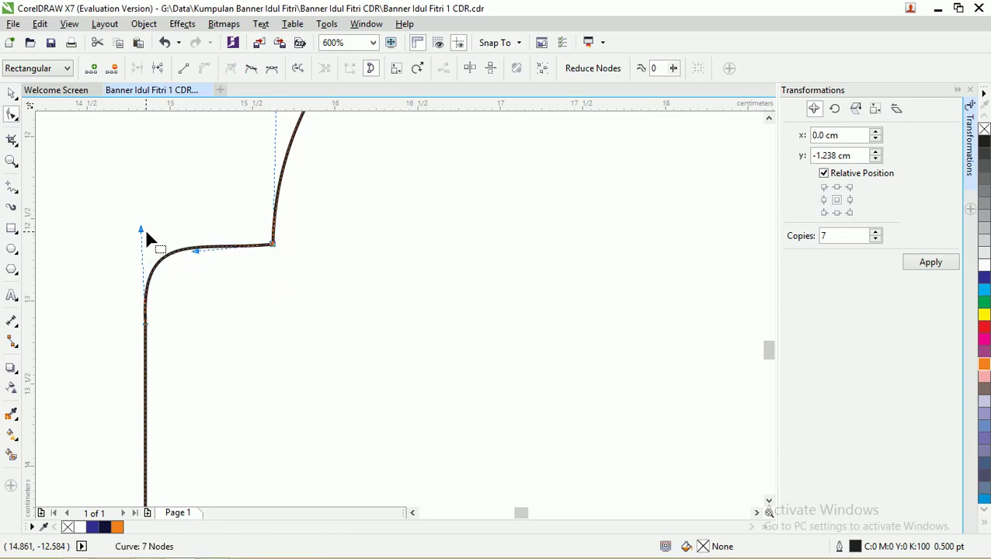
drag(143, 233, 145, 237)
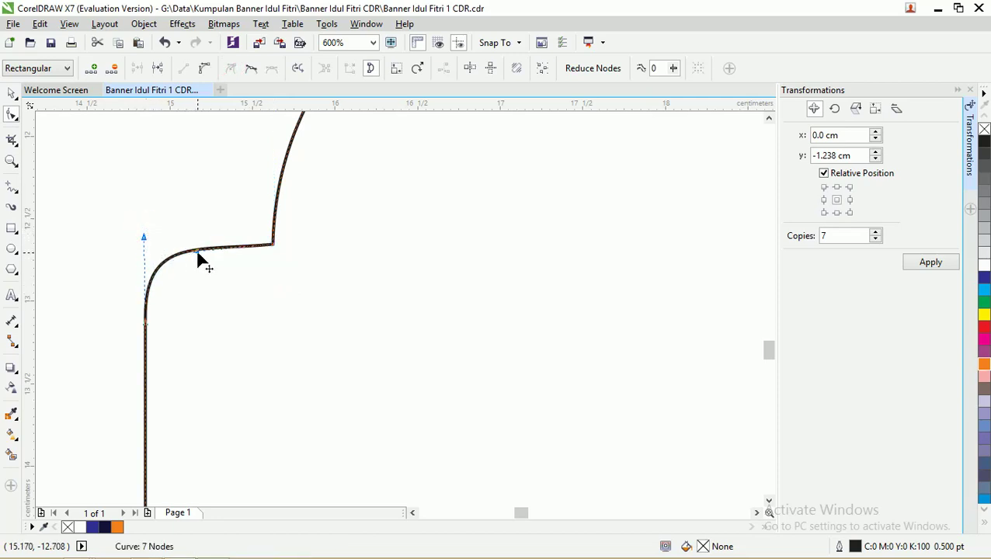
drag(209, 250, 216, 250)
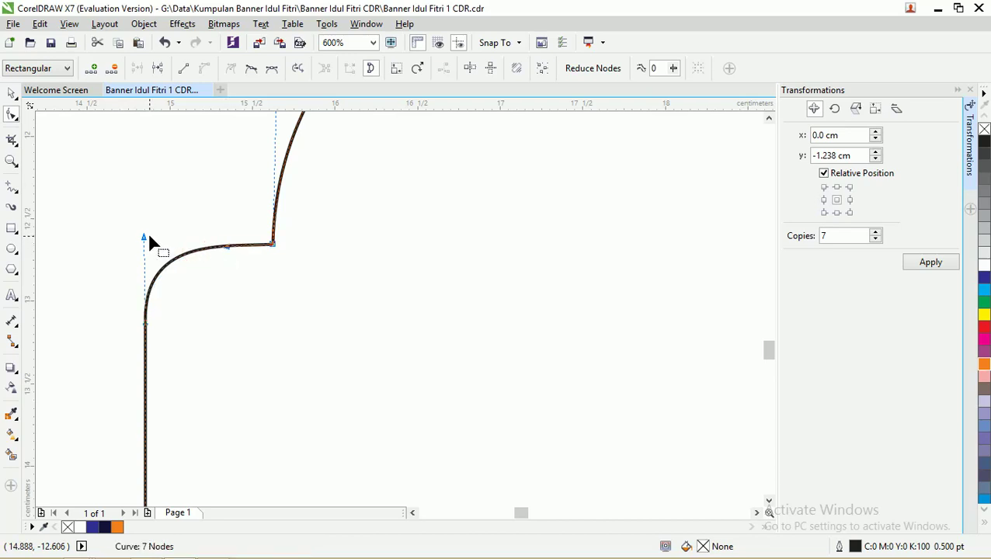
mouse_move(149, 238)
mouse_down()
mouse_move(149, 250)
mouse_move(148, 232)
mouse_up()
Step: Leave node editing on the arch peak and select the whole arch outline as an object
scroll(183, 248, down, 5)
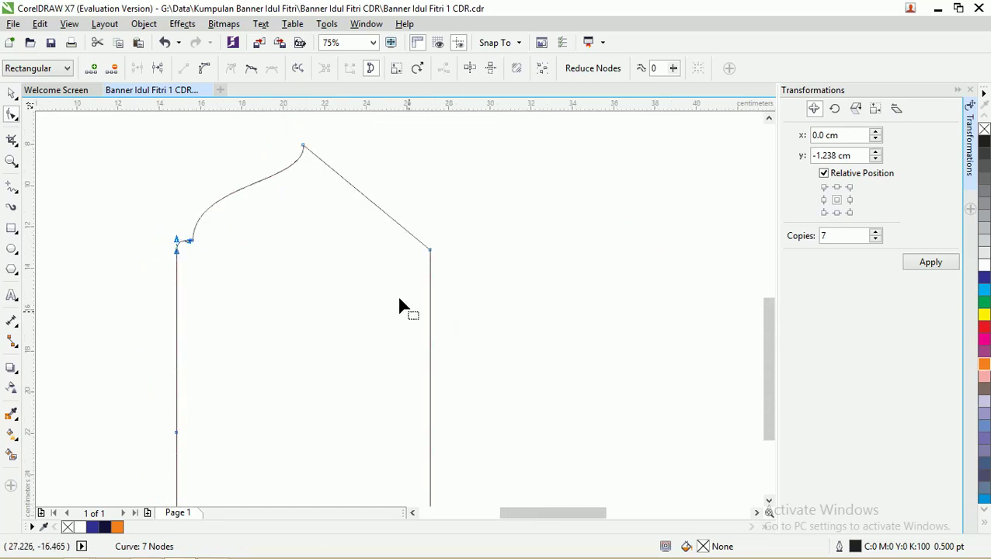
click(303, 145)
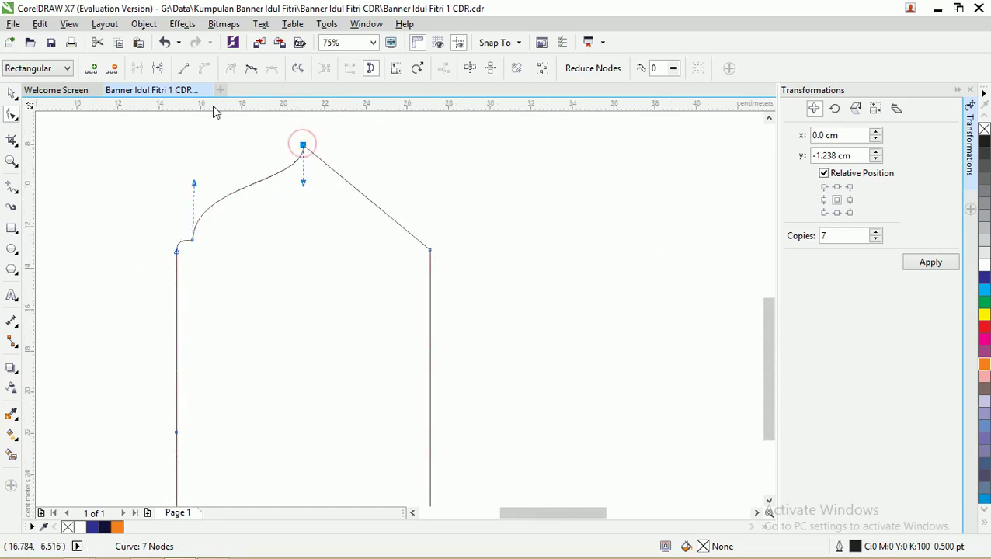
click(12, 93)
scroll(265, 176, down, 1)
click(266, 176)
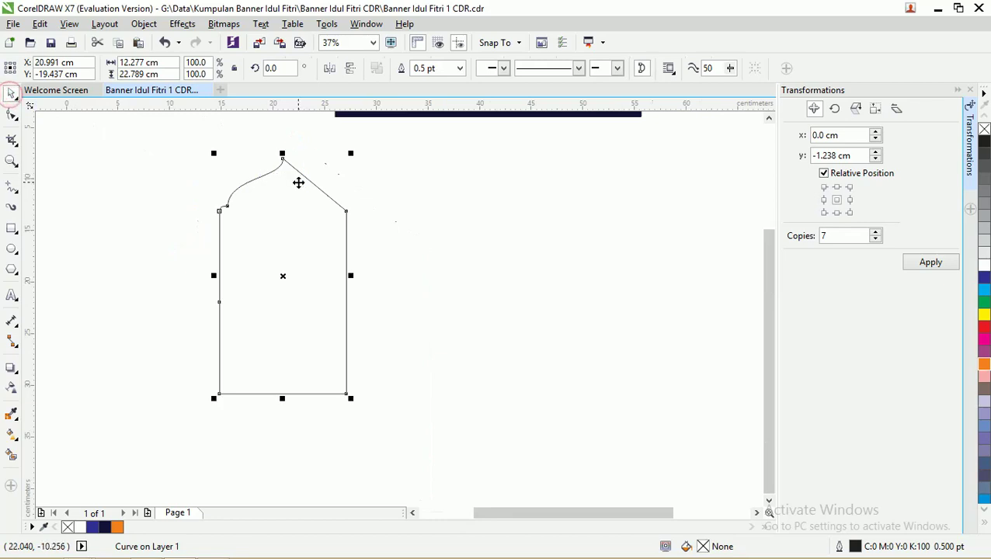
click(403, 205)
click(327, 194)
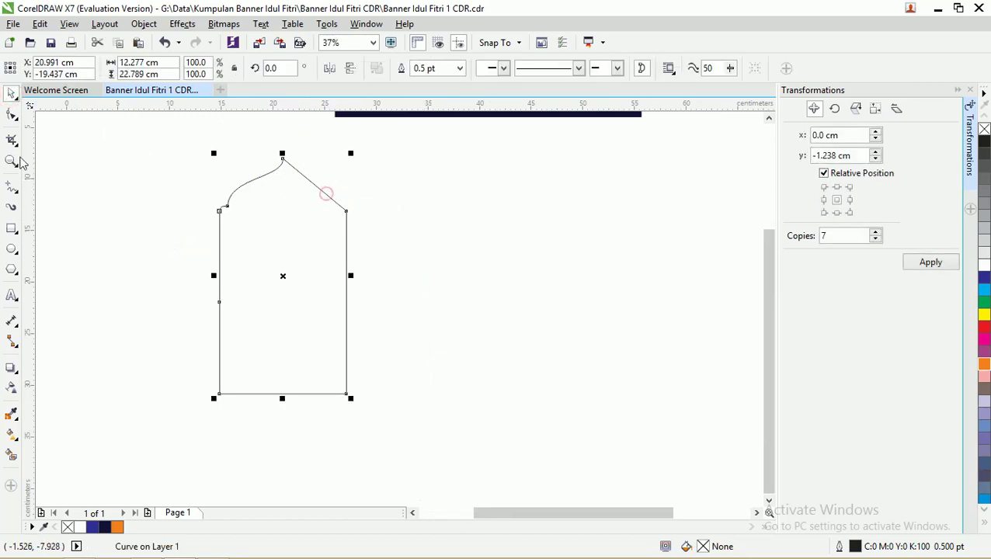
click(12, 193)
click(109, 152)
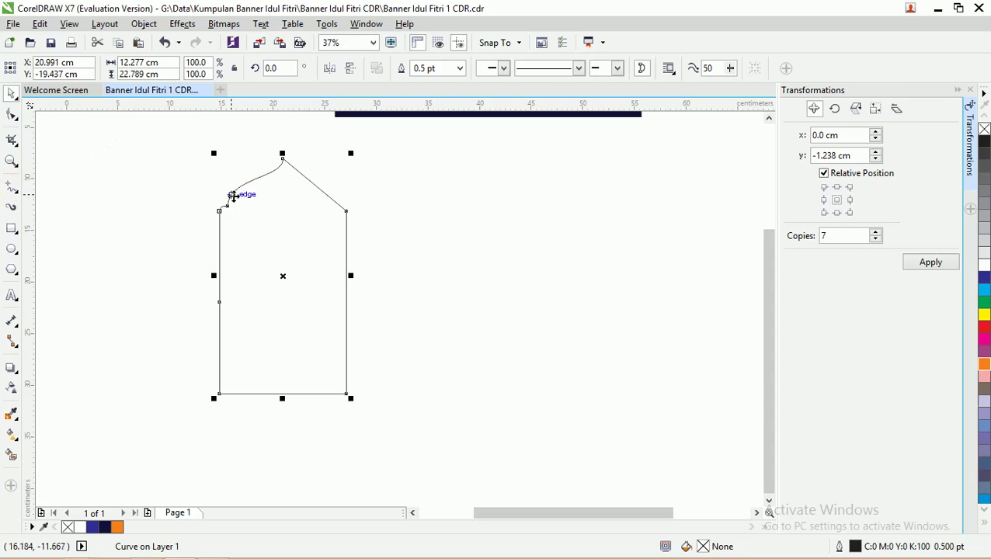
key(ctrl+f)
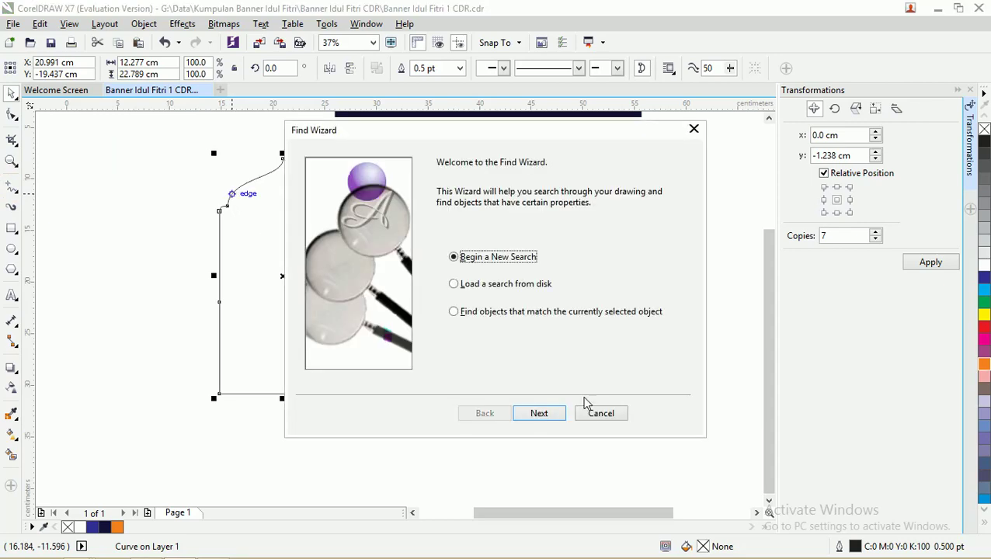
click(599, 413)
drag(343, 210, 371, 208)
key(ctrl+z)
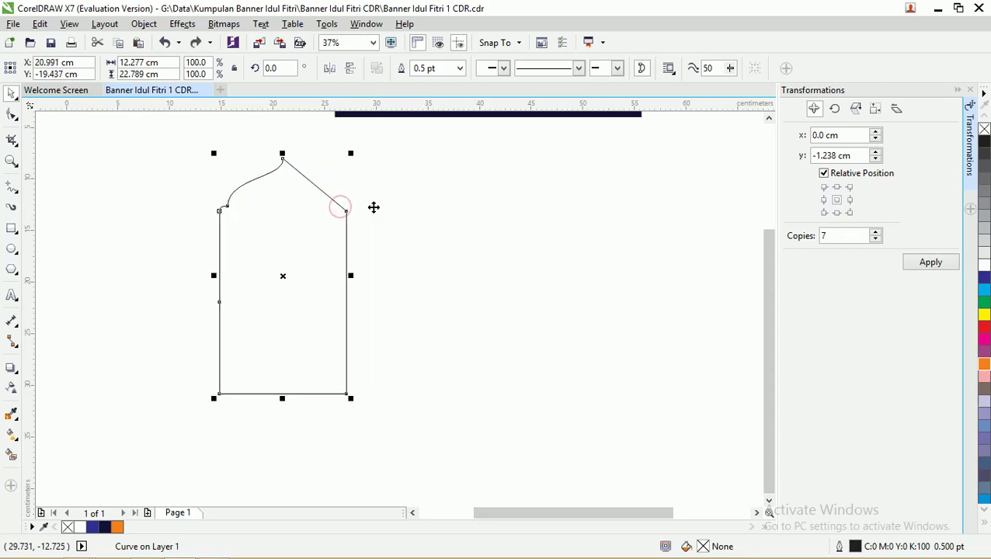
Step: Mirror a duplicate of the arch outline horizontally in place so both curved sides overlap on the same centre line
click(330, 69)
click(329, 183)
scroll(256, 178, up, 4)
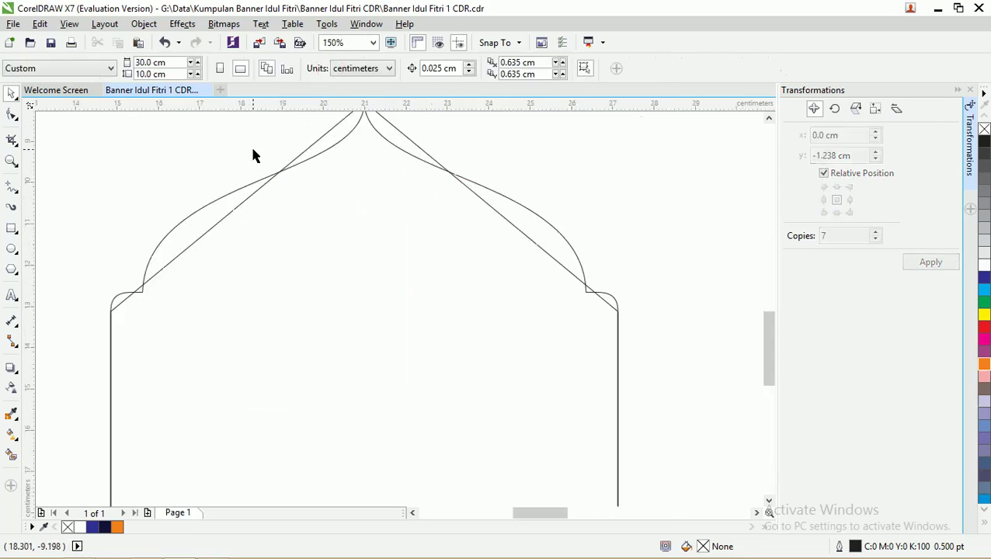
scroll(295, 168, up, 2)
scroll(332, 168, down, 4)
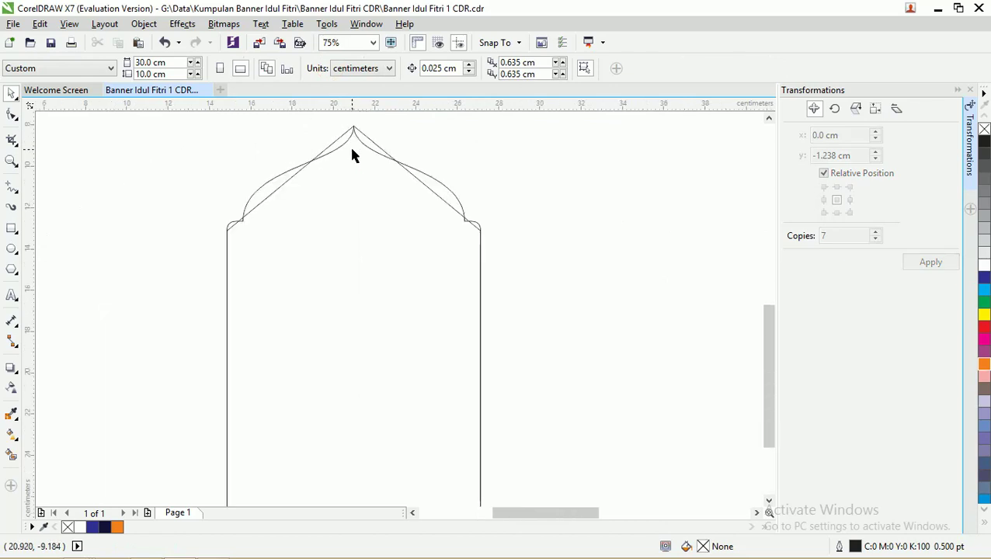
Step: Smart Fill the arch body, both curved side bulges and both rounded shoulders with slate blue and a 0.5 pt black outline
click(12, 457)
scroll(247, 231, up, 2)
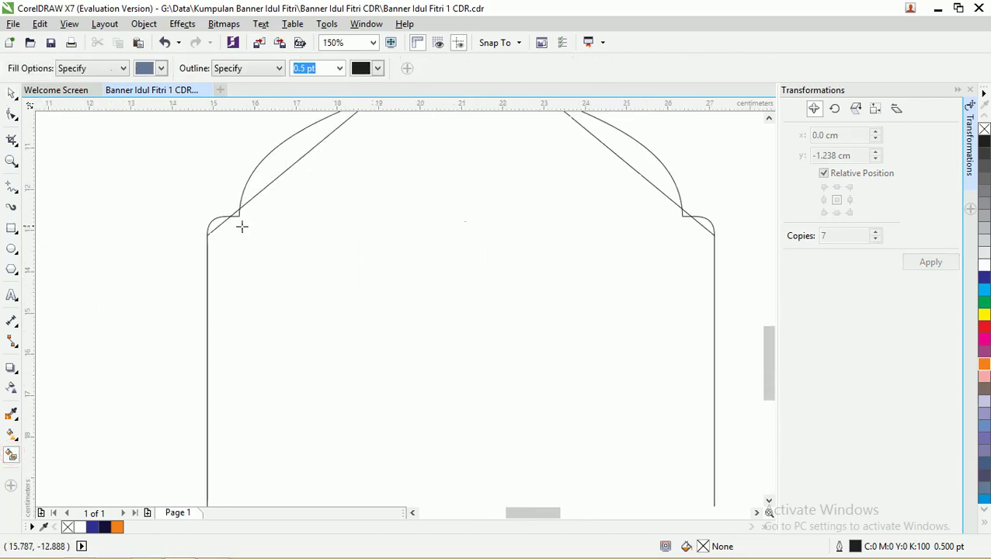
click(224, 241)
click(225, 241)
click(256, 175)
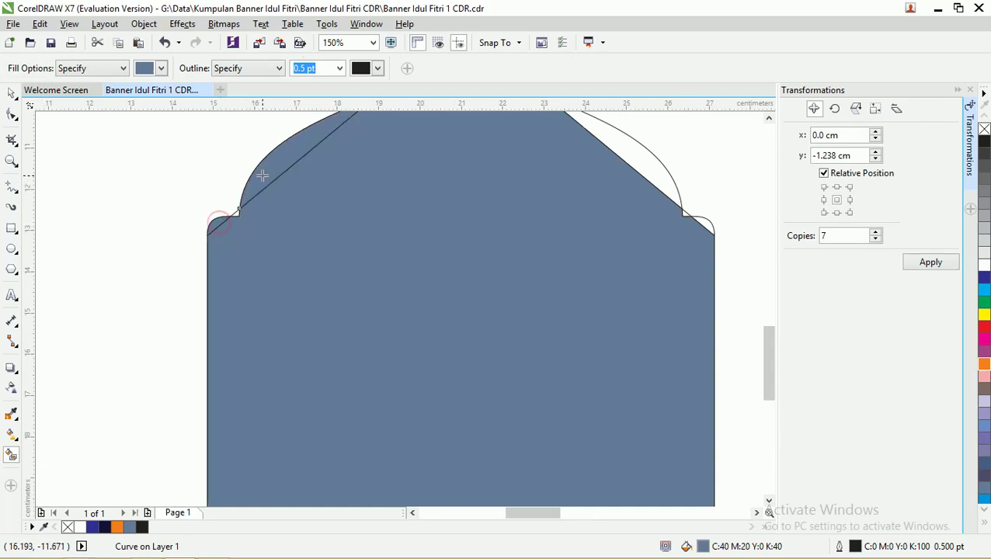
scroll(264, 174, down, 2)
click(440, 159)
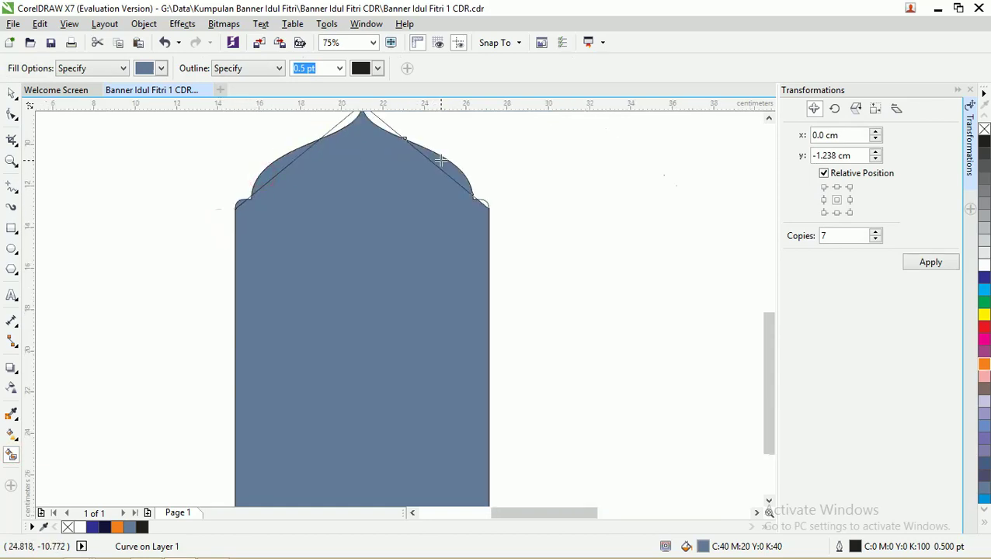
scroll(487, 207, up, 4)
click(502, 193)
scroll(420, 237, down, 6)
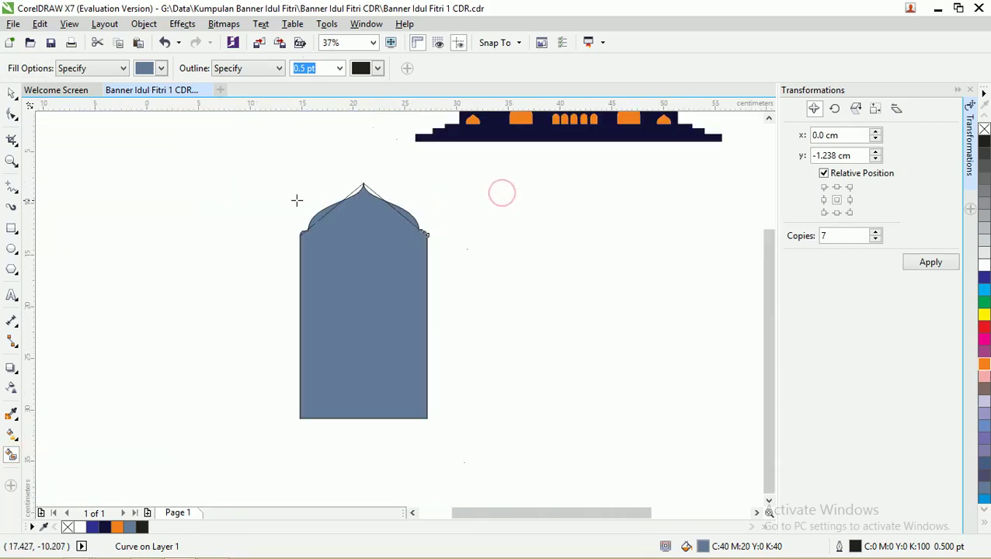
Step: Delete the two original overlapping arch outlines, keeping only the filled pieces
click(12, 95)
click(217, 142)
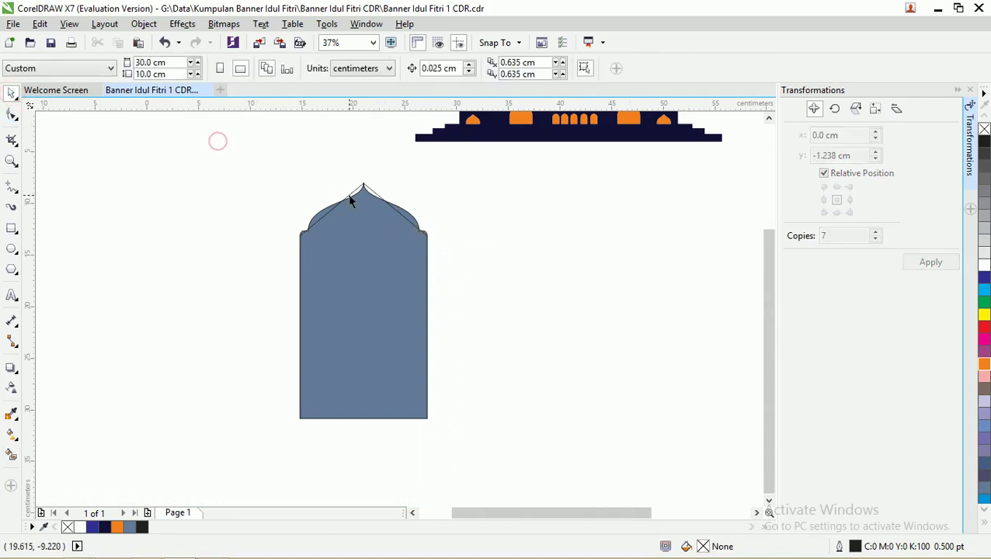
drag(353, 192, 319, 171)
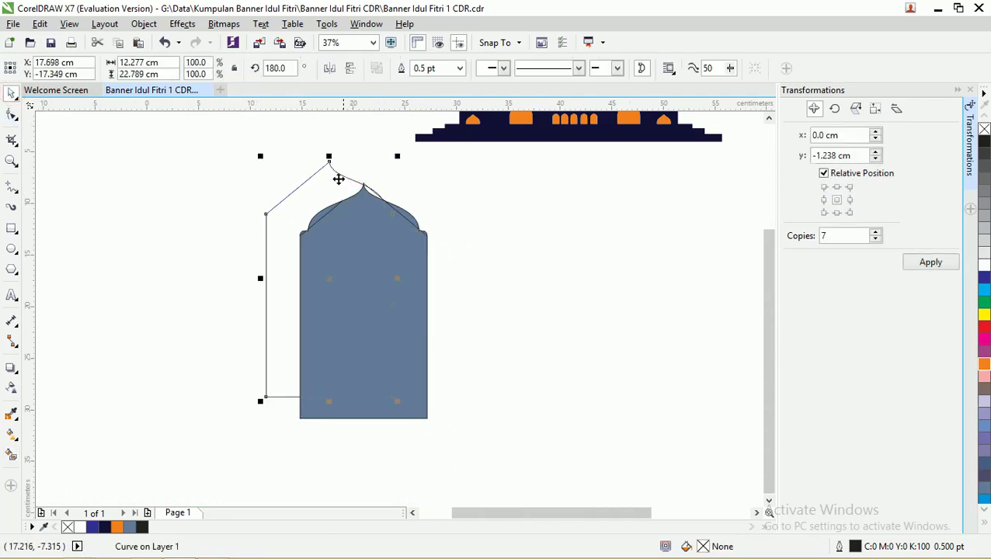
key(ctrl+z)
click(380, 188)
click(393, 181)
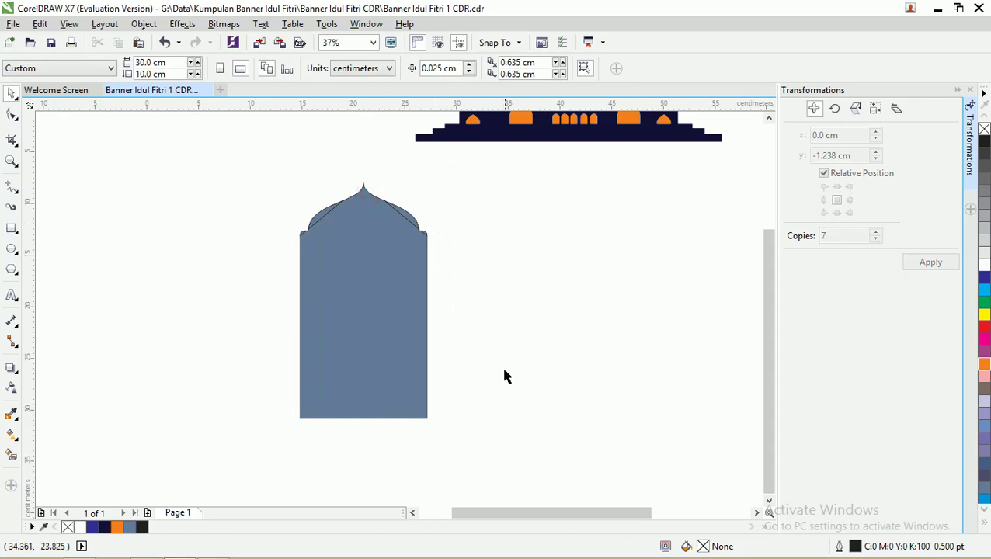
Step: Weld the filled arch pieces into one shape
drag(448, 452, 289, 180)
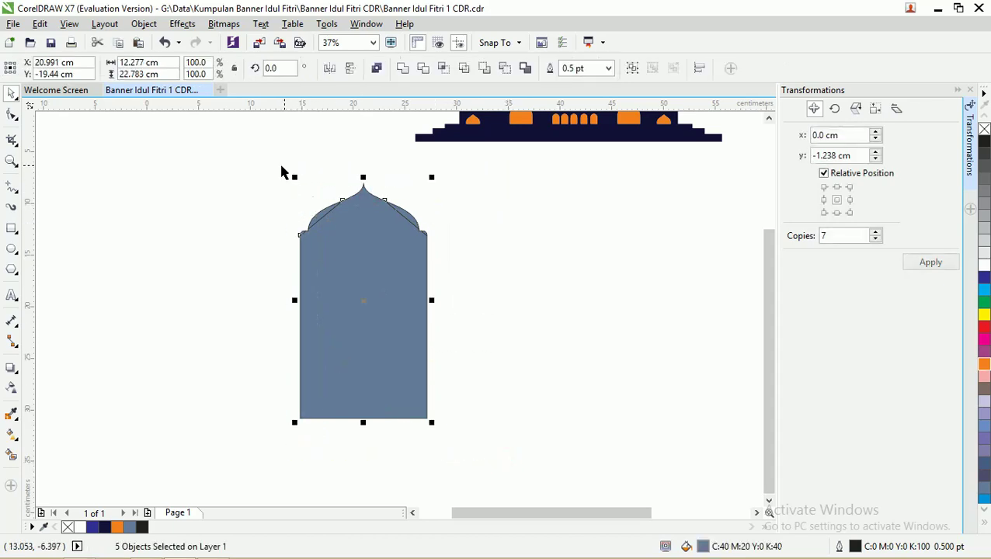
click(408, 69)
click(327, 194)
scroll(342, 204, up, 3)
scroll(342, 203, down, 3)
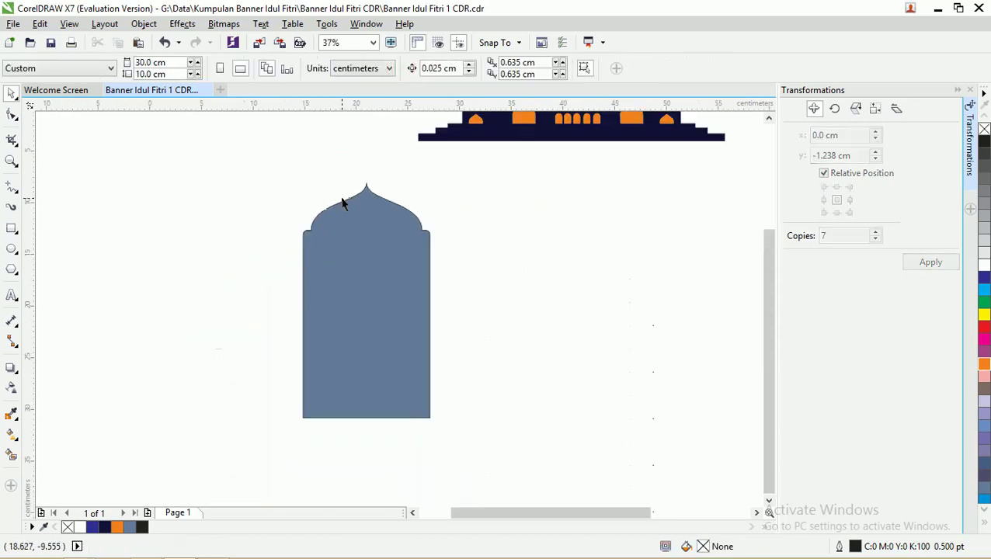
Step: Move the mosque group clear of the banner and place a copy of it beside the arch
scroll(342, 203, down, 2)
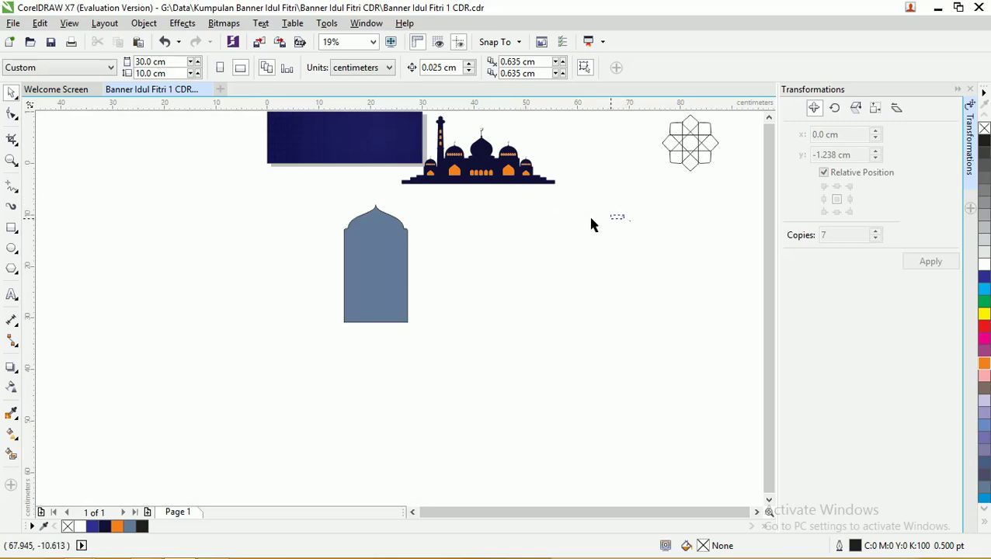
drag(590, 224, 388, 143)
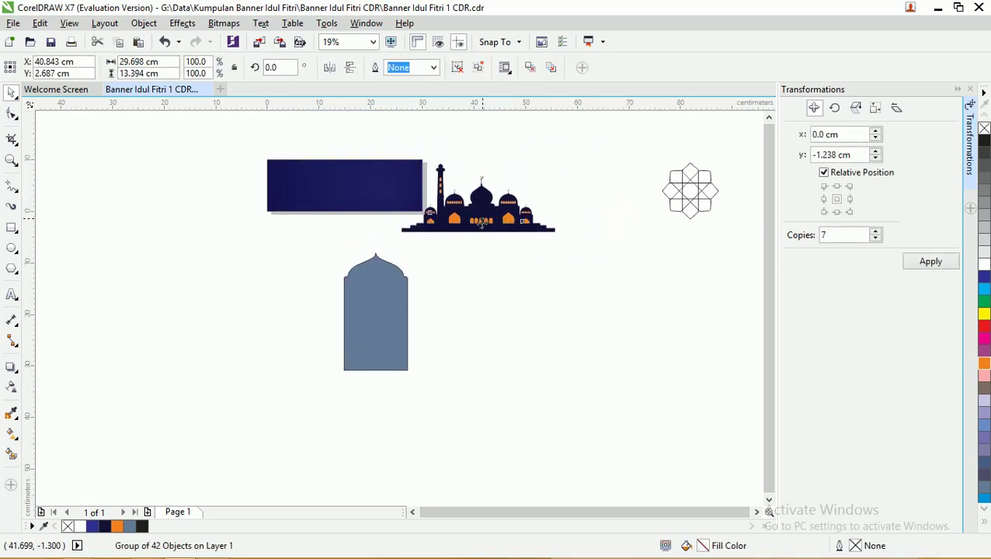
drag(482, 221, 572, 200)
key(z)
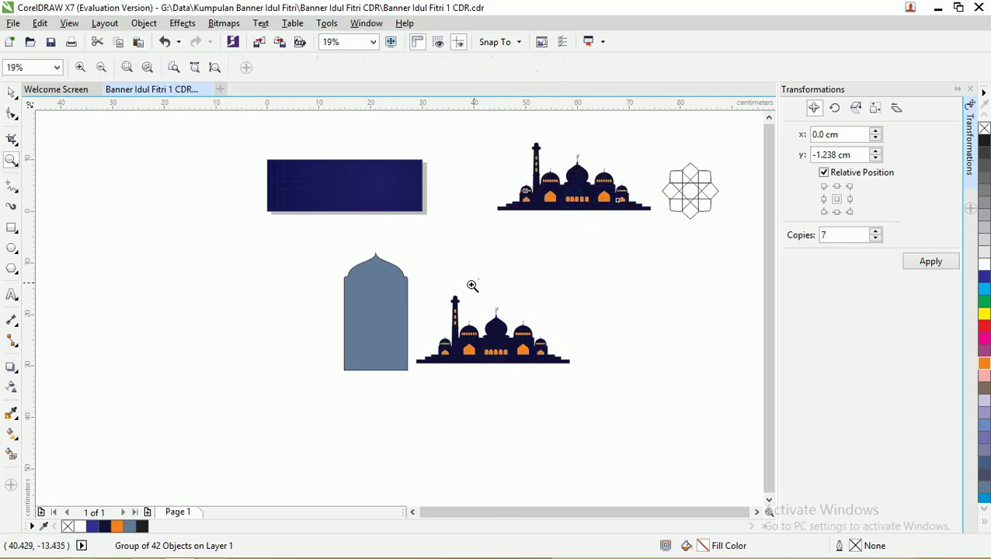
drag(273, 226, 650, 413)
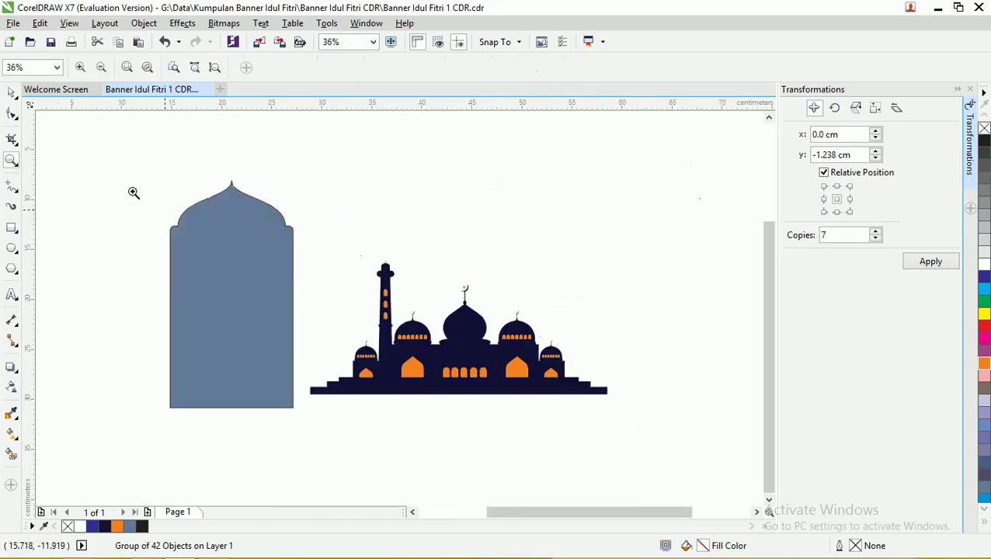
Step: Place a spare copy of the arch about 70 cm to the right of the original
click(11, 91)
scroll(310, 202, down, 3)
drag(321, 219, 496, 220)
key(z)
drag(266, 199, 435, 272)
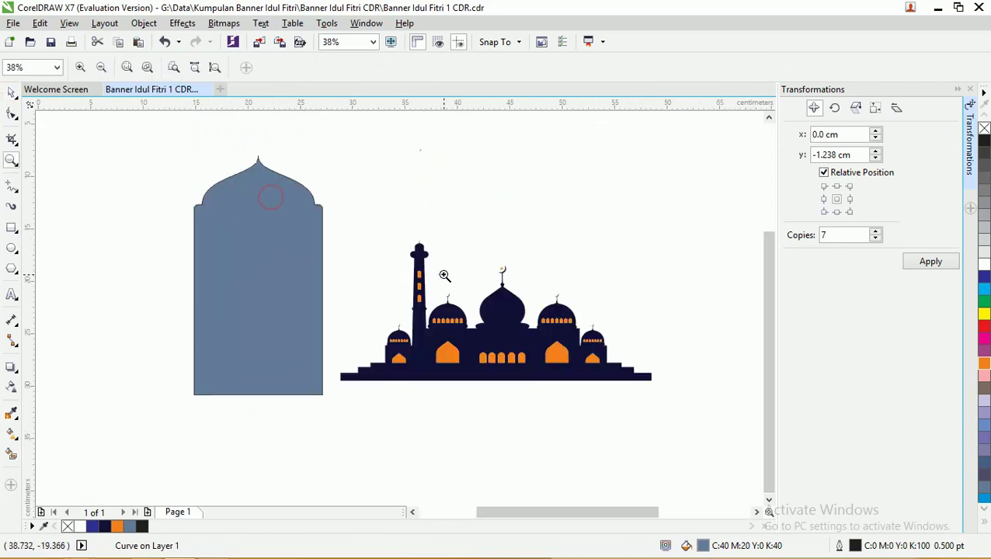
click(13, 91)
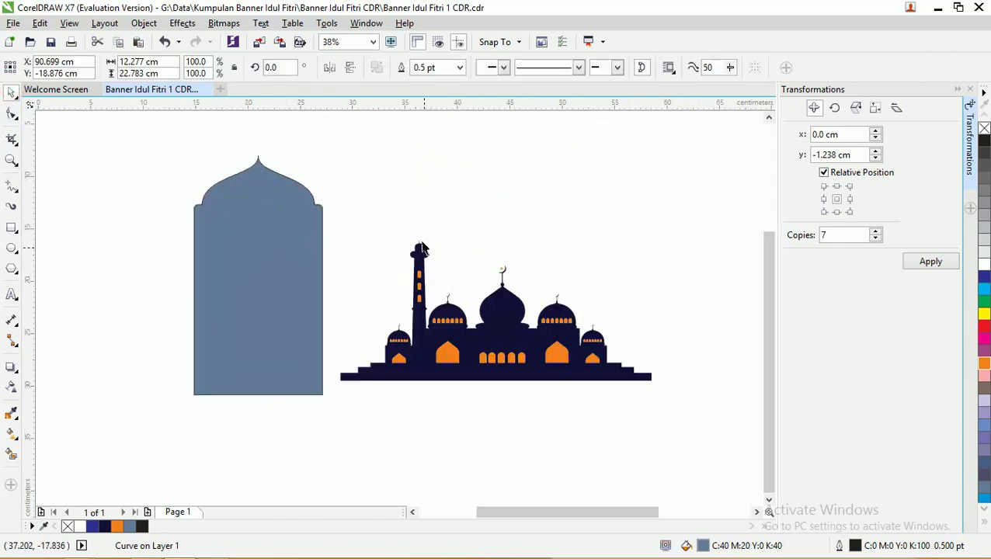
Step: Move the mosque copy over the base of the arch and bring it to the front
drag(359, 226, 597, 376)
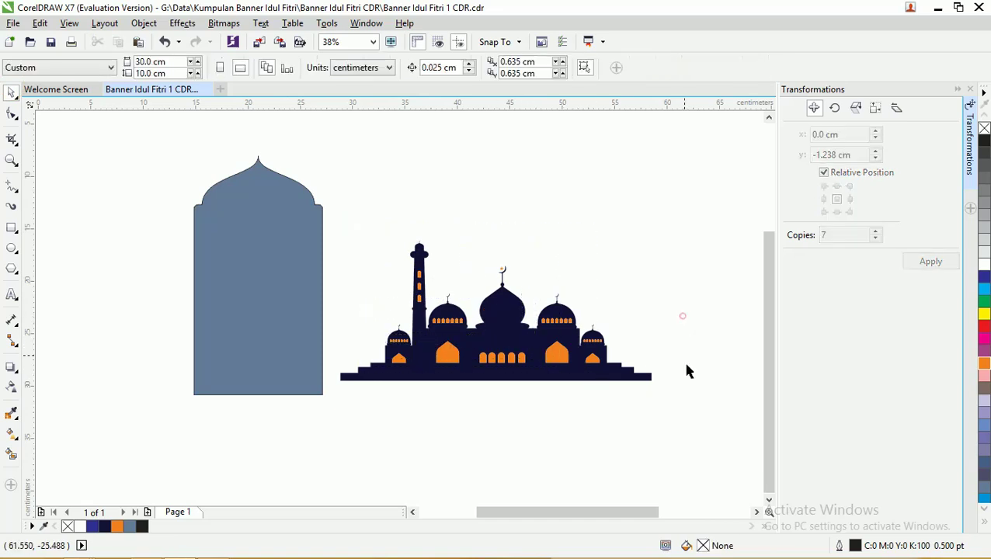
drag(683, 316, 336, 225)
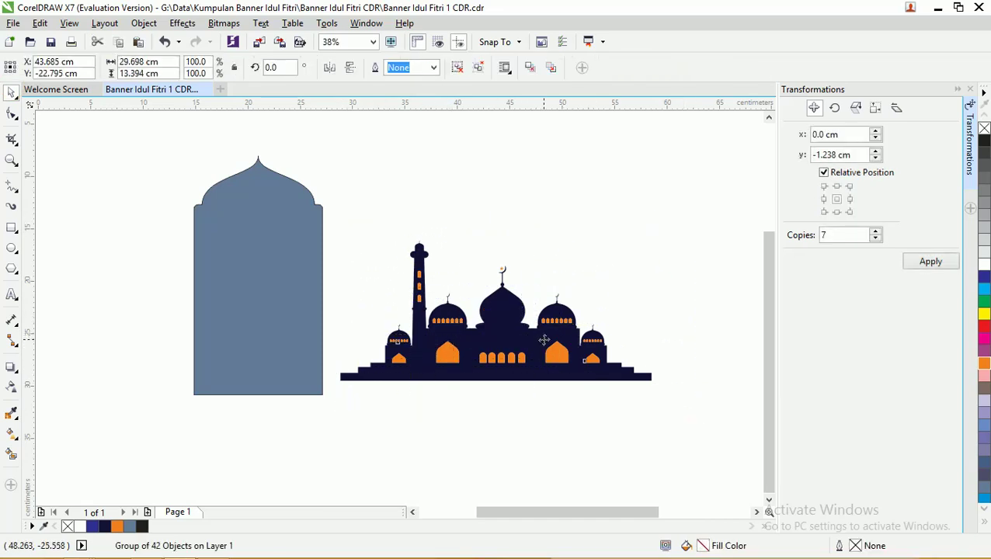
drag(543, 340, 336, 355)
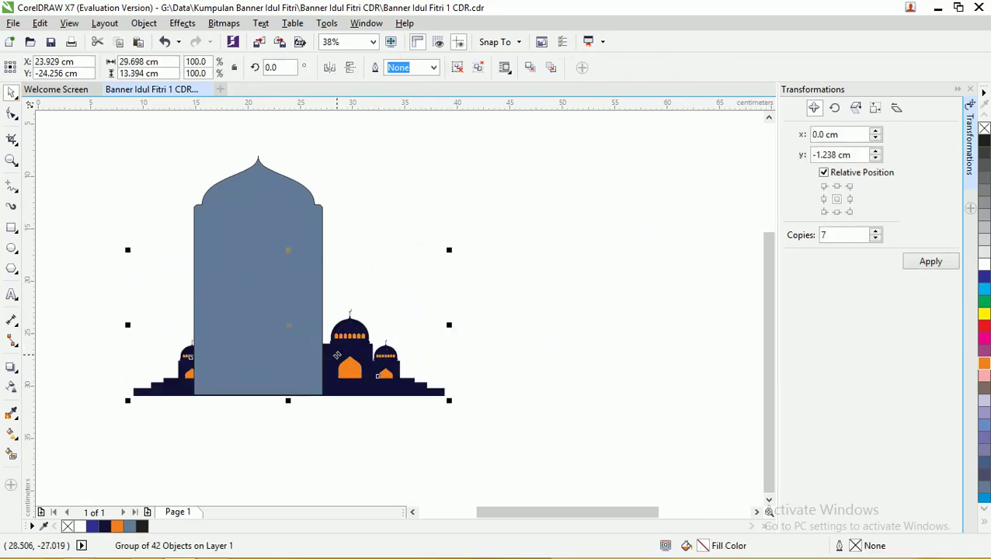
key(shift+Page_Up)
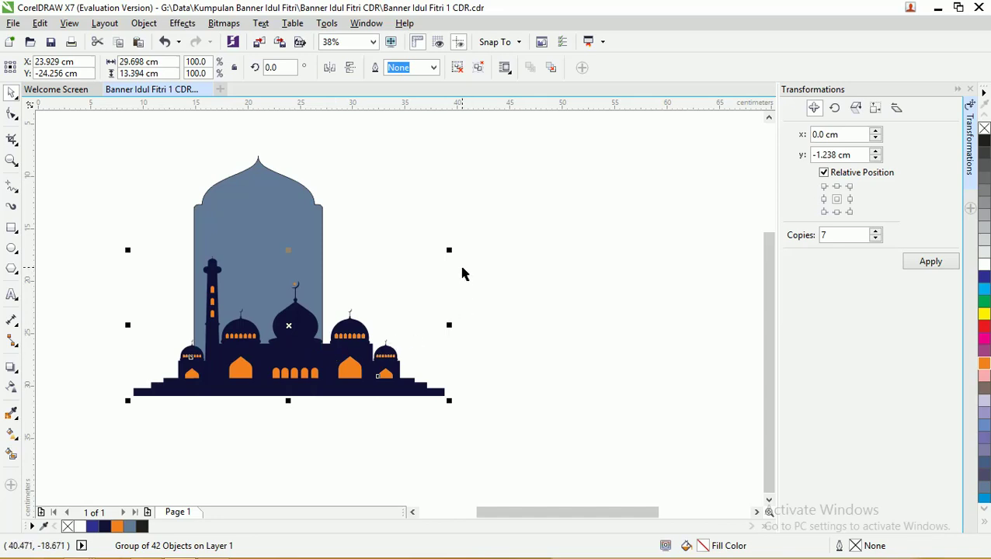
Step: Scale the mosque proportionally to about 15.6 × 7 cm and position it roughly centred at the arch's base
drag(450, 252, 314, 290)
drag(186, 356, 218, 351)
scroll(215, 350, up, 1)
scroll(215, 350, down, 1)
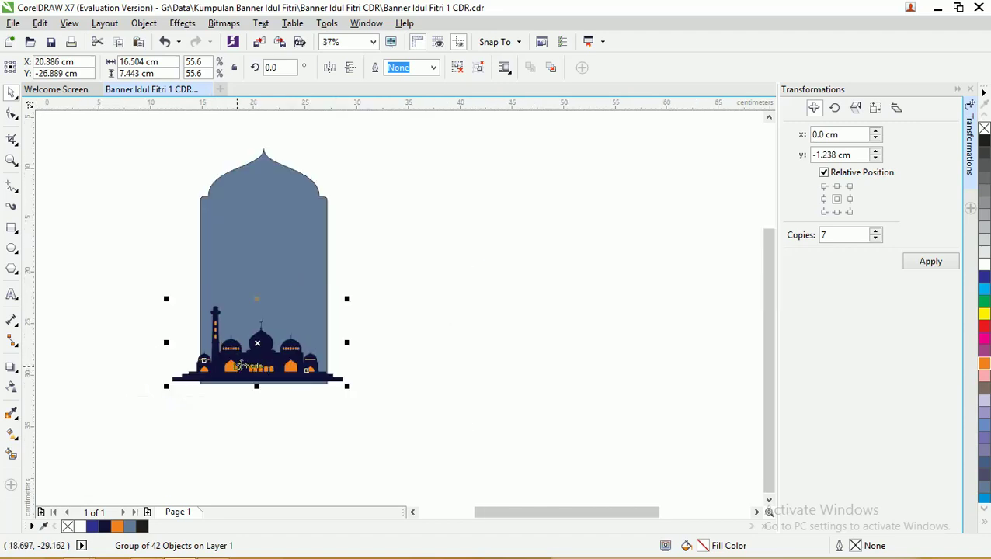
drag(348, 300, 347, 294)
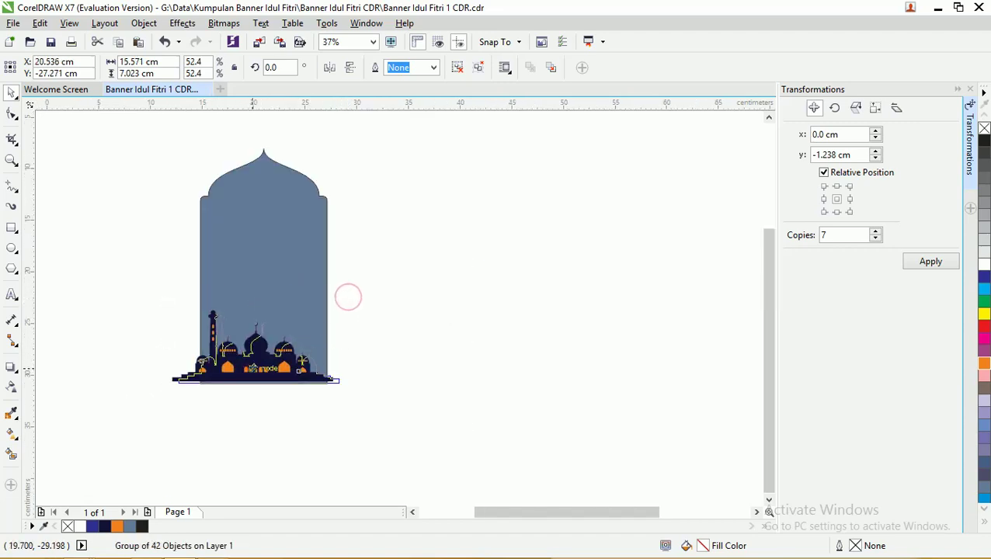
click(394, 322)
Step: Raise the arch's two bottom corner nodes to shorten the shape to about 20.9 cm high
click(290, 258)
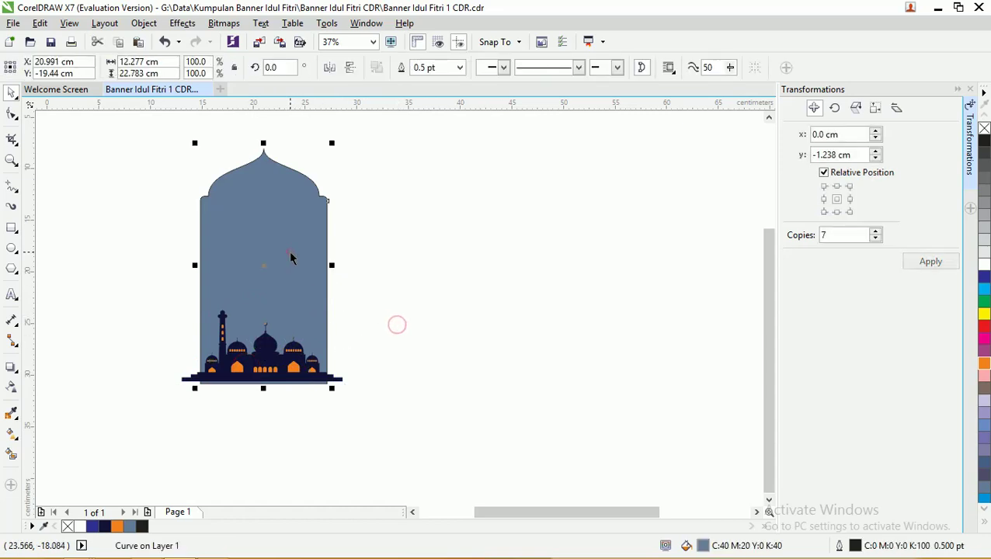
double_click(263, 212)
drag(169, 376, 173, 376)
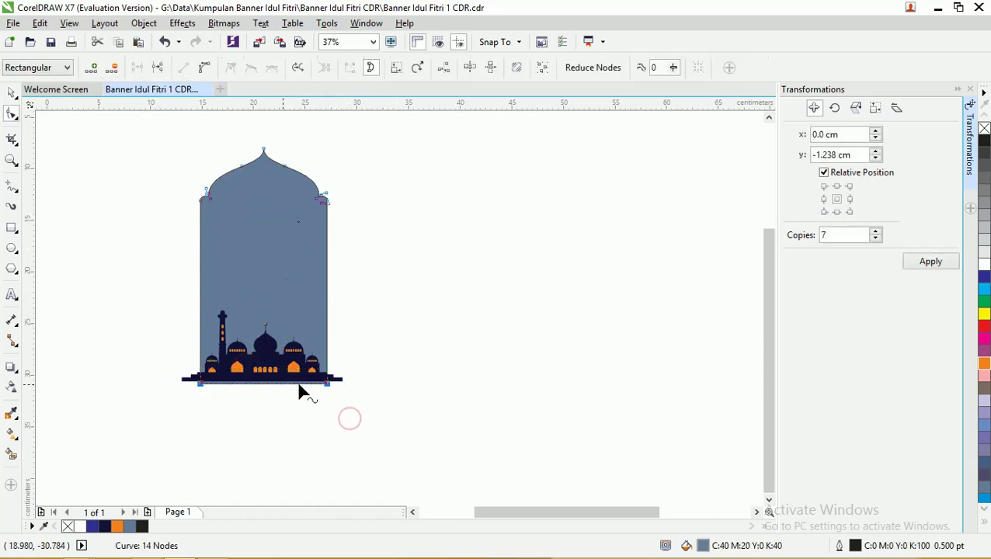
drag(327, 385, 327, 369)
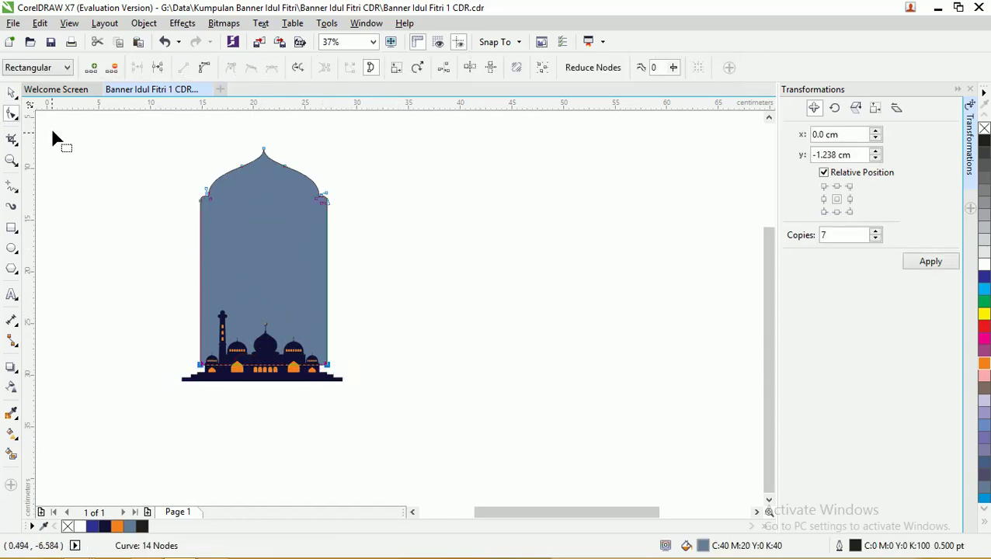
click(12, 93)
Step: Align the arch's bottom edge with the bottom of the mosque
click(395, 208)
click(311, 257)
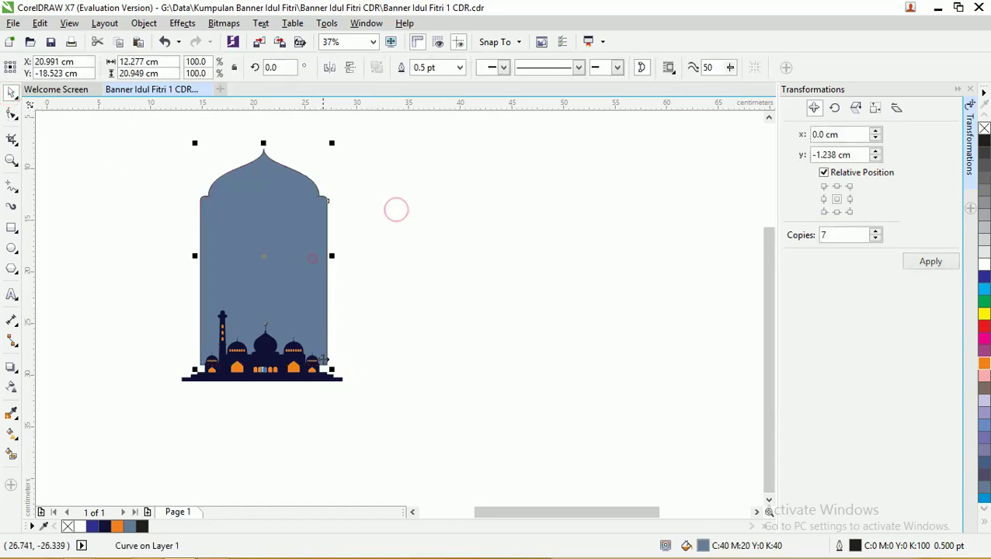
shift+click(318, 385)
key(b)
click(408, 326)
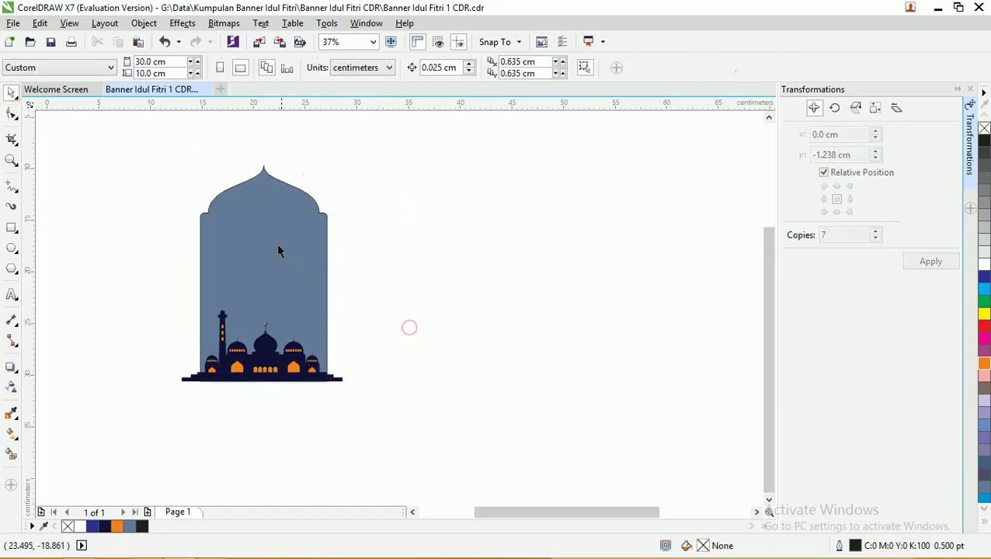
Step: Place a duplicate of the arch to the right of the original, level with it
click(270, 240)
drag(270, 240, 447, 240)
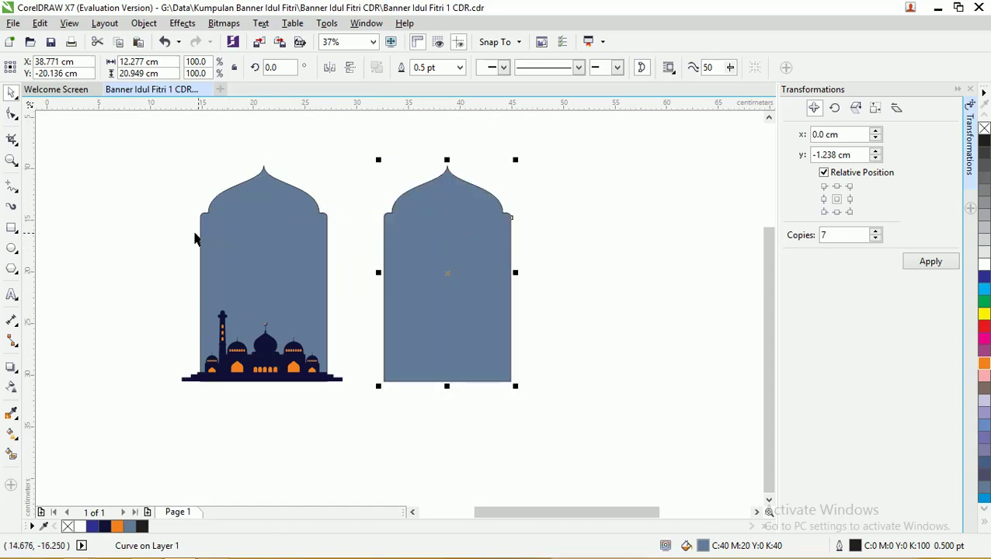
scroll(261, 239, up, 1)
scroll(327, 309, down, 1)
click(398, 311)
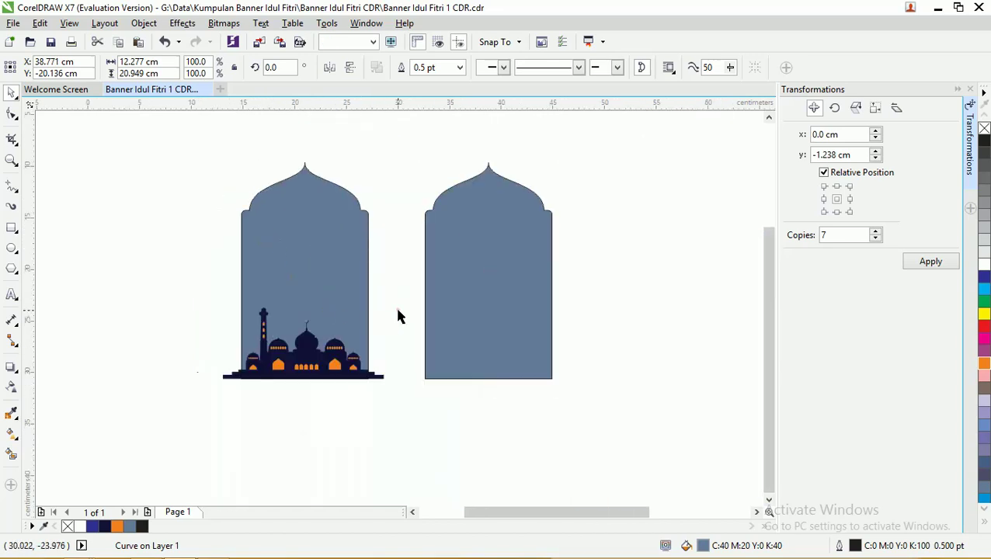
Step: Place a duplicate of the mosque to the left of the arch and ungroup all its objects
click(308, 355)
drag(307, 355, 138, 300)
click(141, 237)
right_click(129, 290)
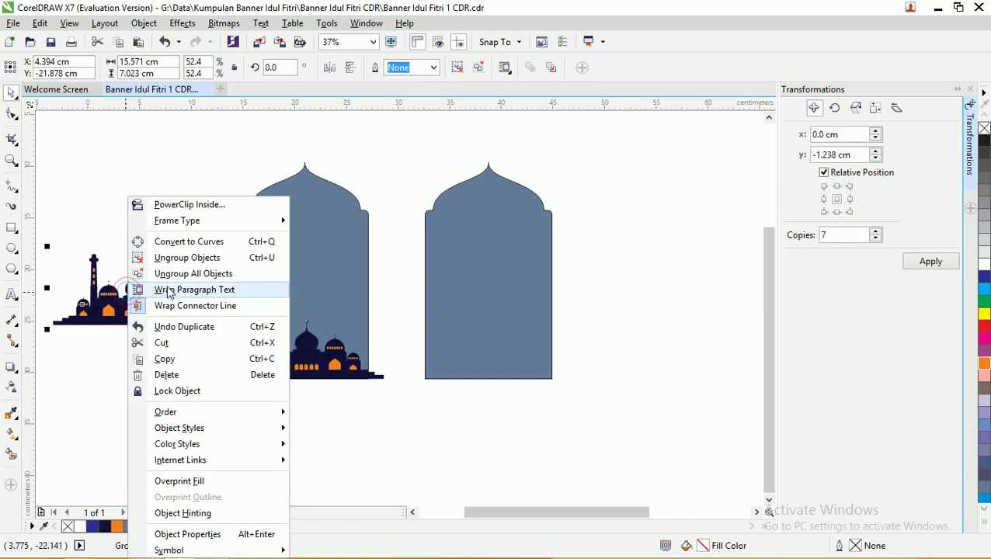
click(166, 274)
click(169, 361)
drag(195, 342, 60, 242)
click(148, 344)
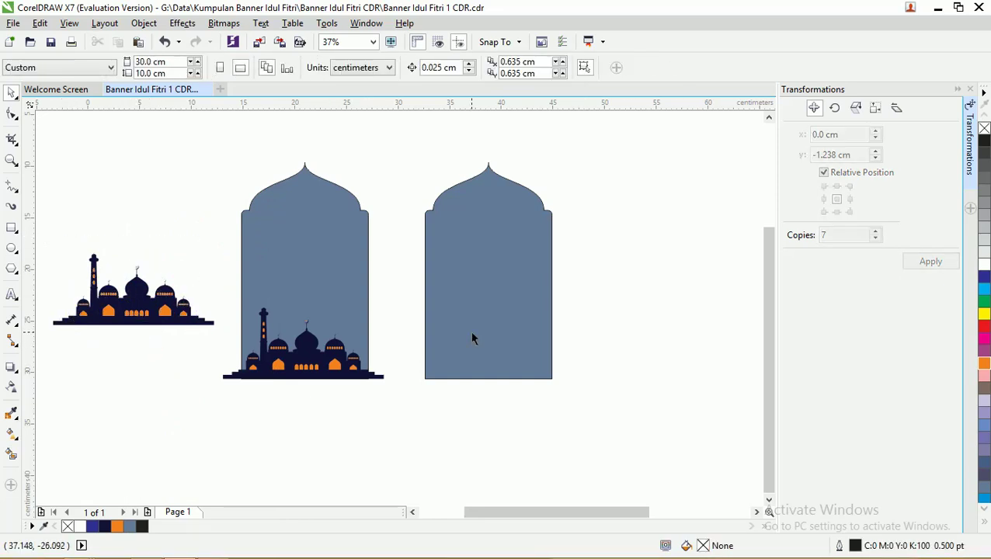
Step: Try to delete the orange windows in the lower part of the mosque copy, and undo the deletion
key(z)
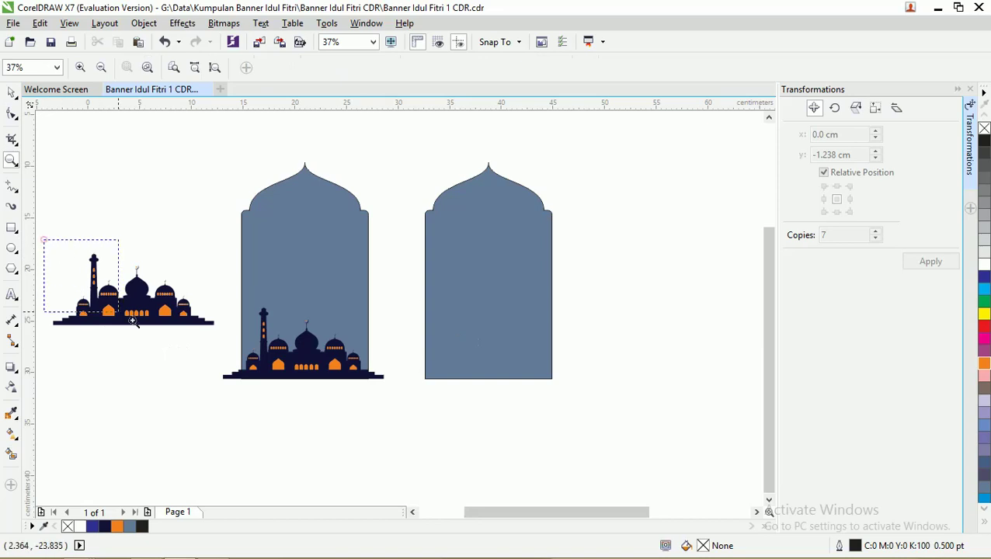
drag(133, 321, 225, 358)
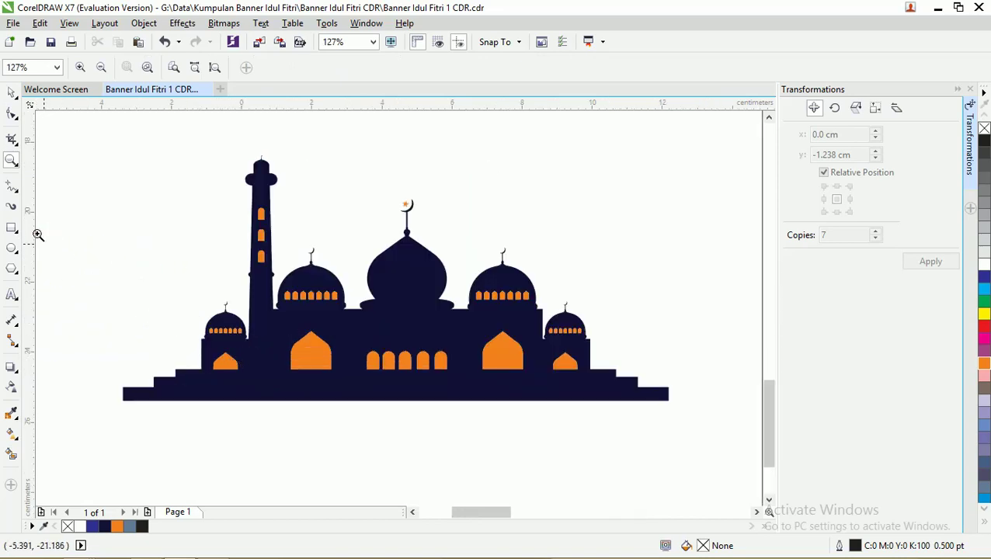
click(9, 93)
drag(132, 289, 673, 396)
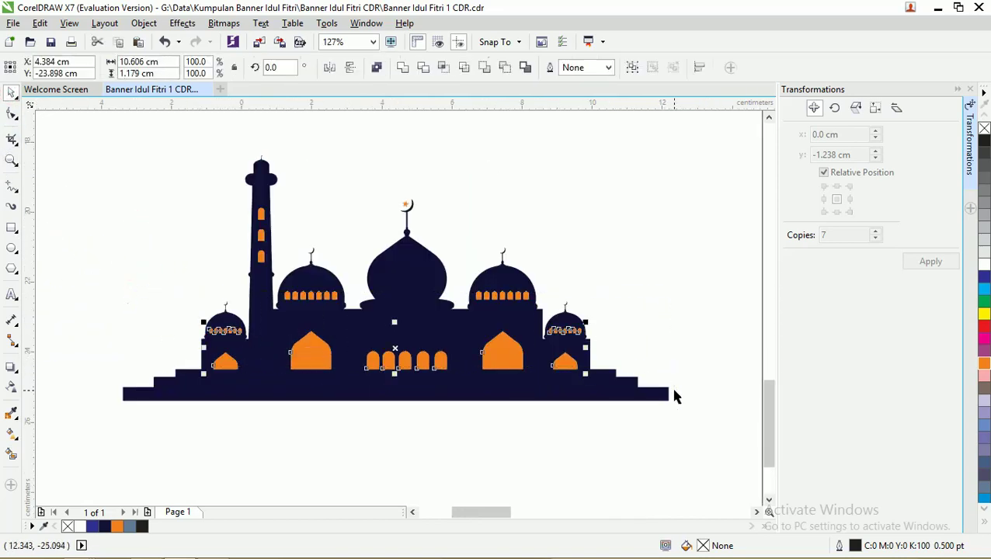
key(Delete)
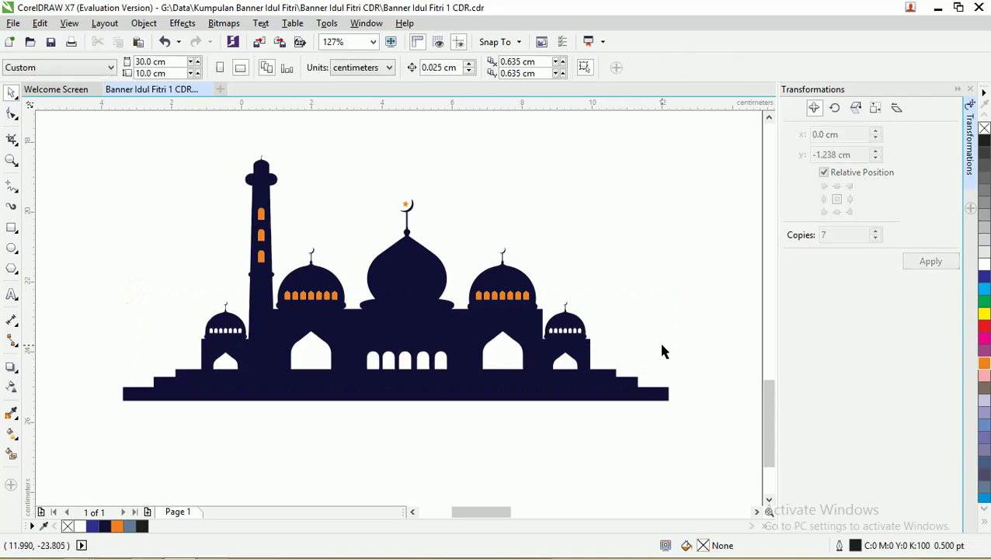
key(ctrl+z)
click(662, 332)
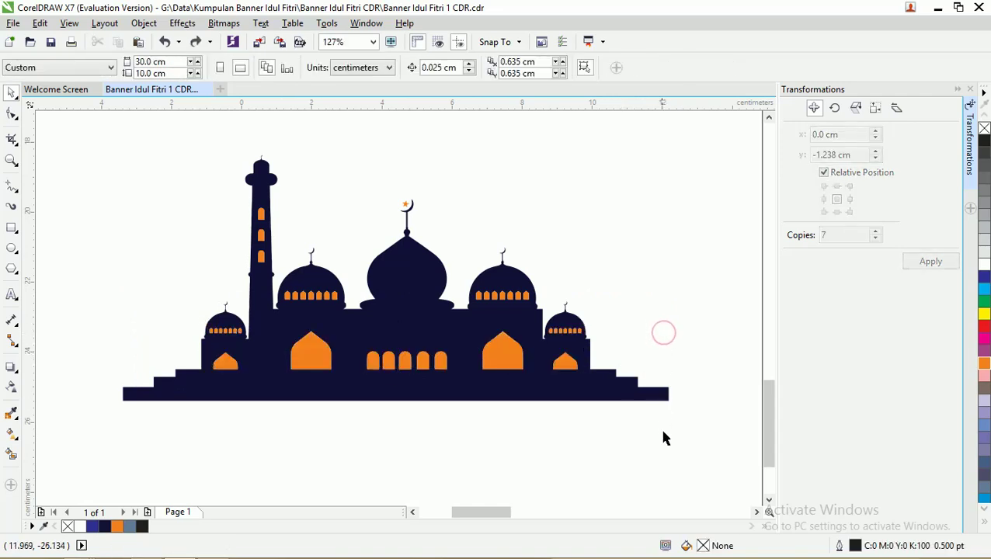
Step: Try to weld the lower orange windows to the mosque copy's silhouette, and undo the weld
drag(689, 440, 218, 304)
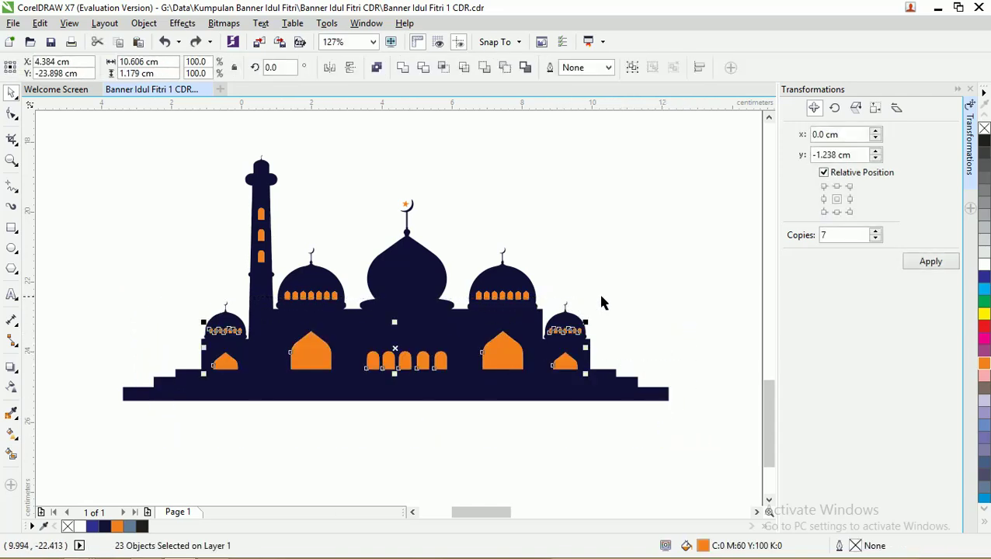
shift+click(584, 393)
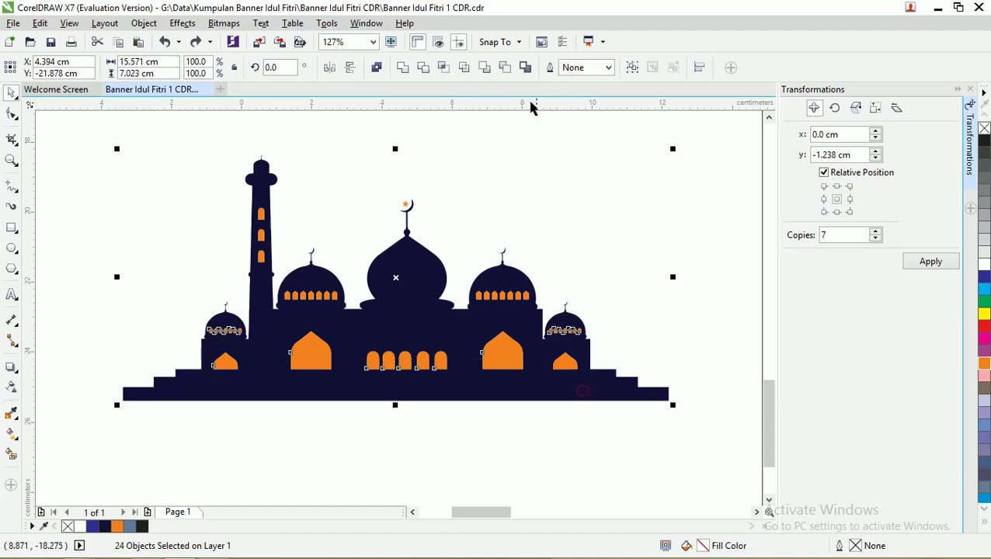
click(403, 69)
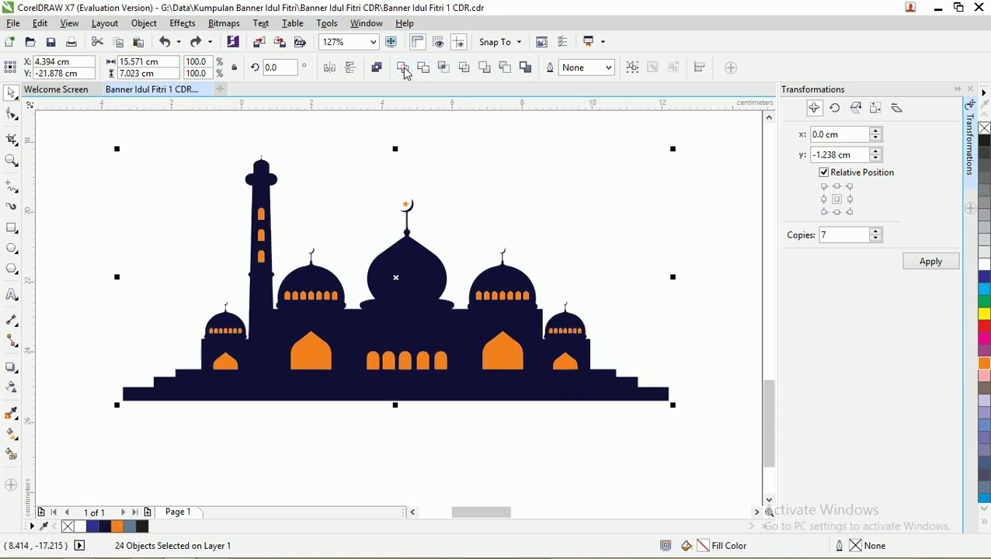
click(586, 255)
key(ctrl+z)
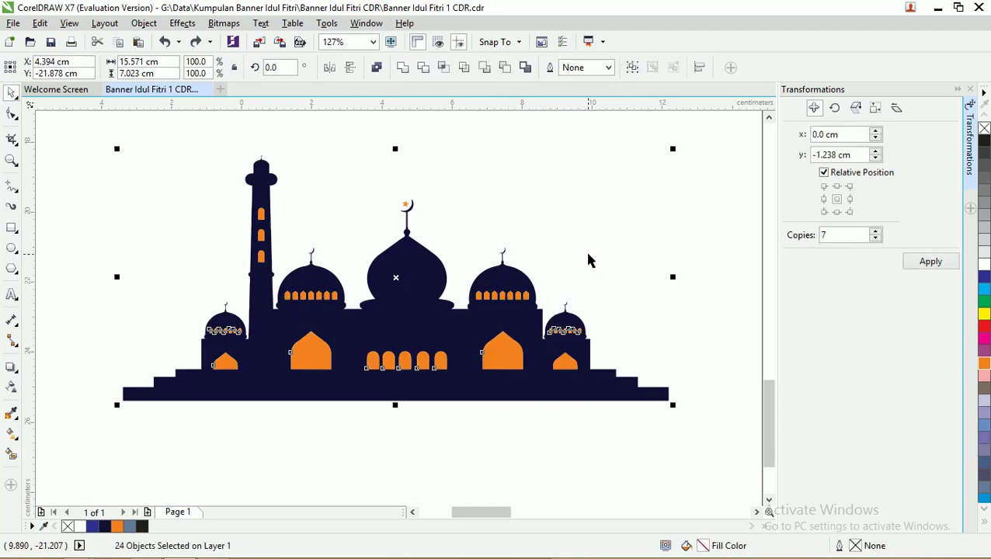
click(588, 254)
Step: Recolour the dome and building windows of the mosque copy in navy (#111136), leaving the minaret windows orange
drag(637, 316, 172, 389)
drag(579, 275, 275, 319)
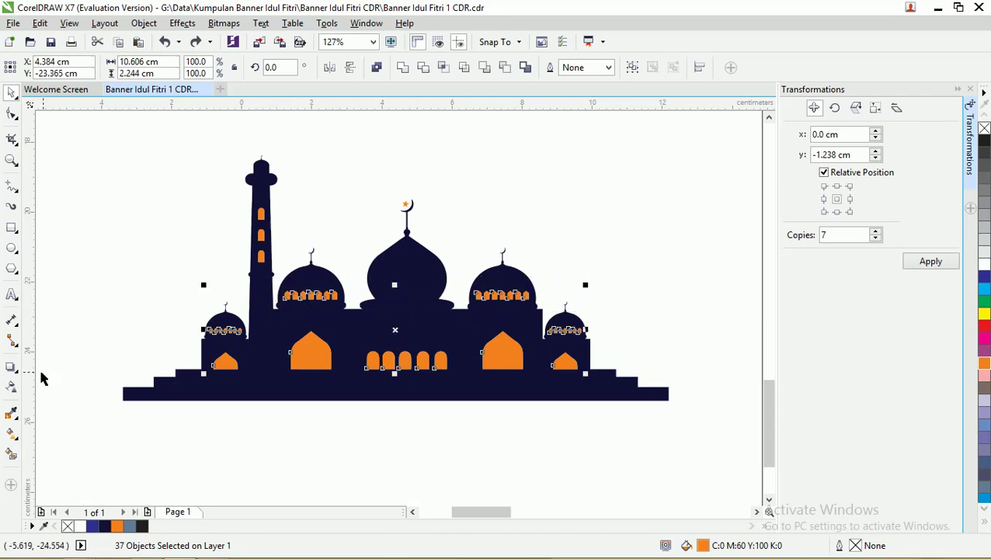
click(109, 527)
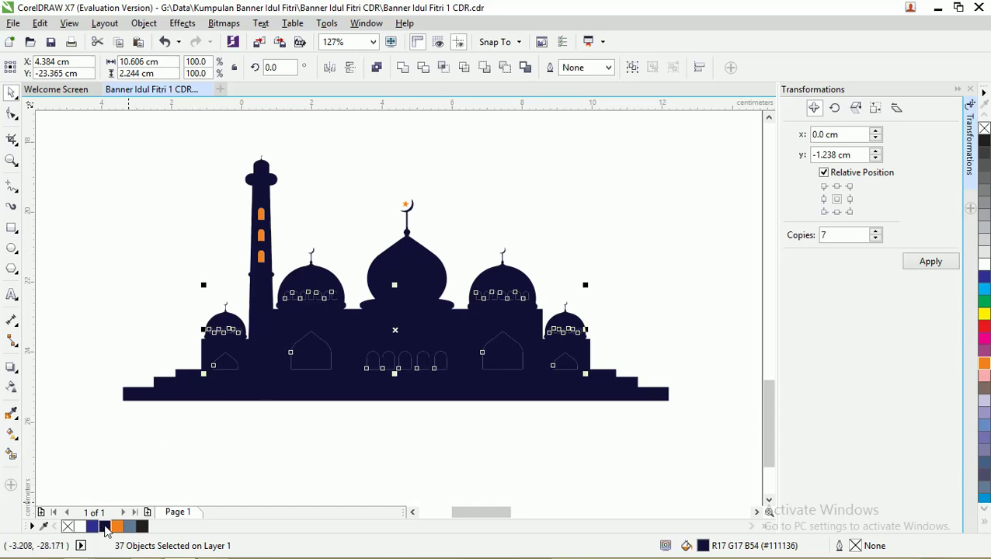
click(302, 429)
Step: Examine the mosque copy's recoloured facade and minaret up close, and review the whole layout
scroll(391, 343, up, 4)
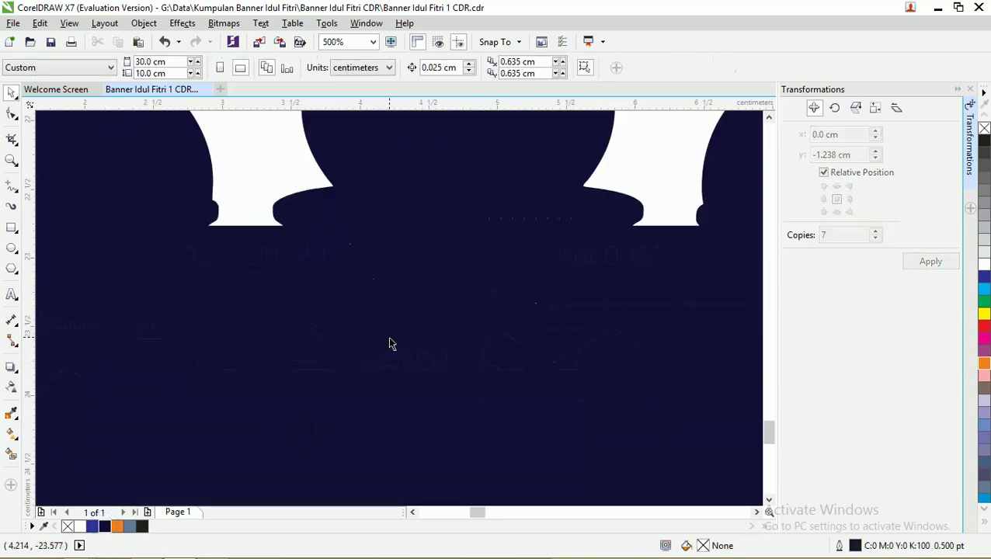
scroll(391, 343, down, 5)
scroll(449, 350, up, 9)
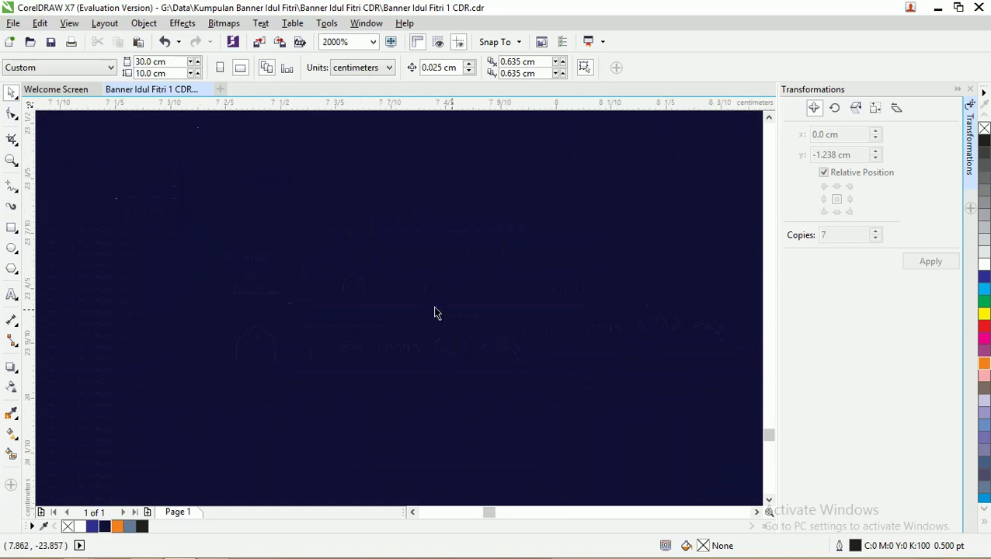
scroll(434, 312, down, 8)
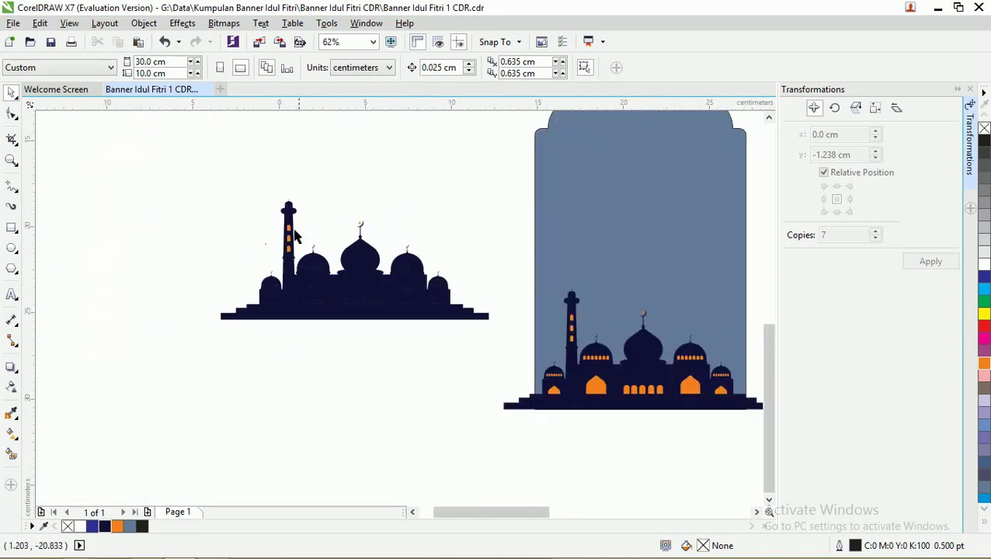
scroll(264, 187, up, 4)
mouse_move(250, 156)
mouse_down()
mouse_move(400, 225)
mouse_move(250, 157)
mouse_up()
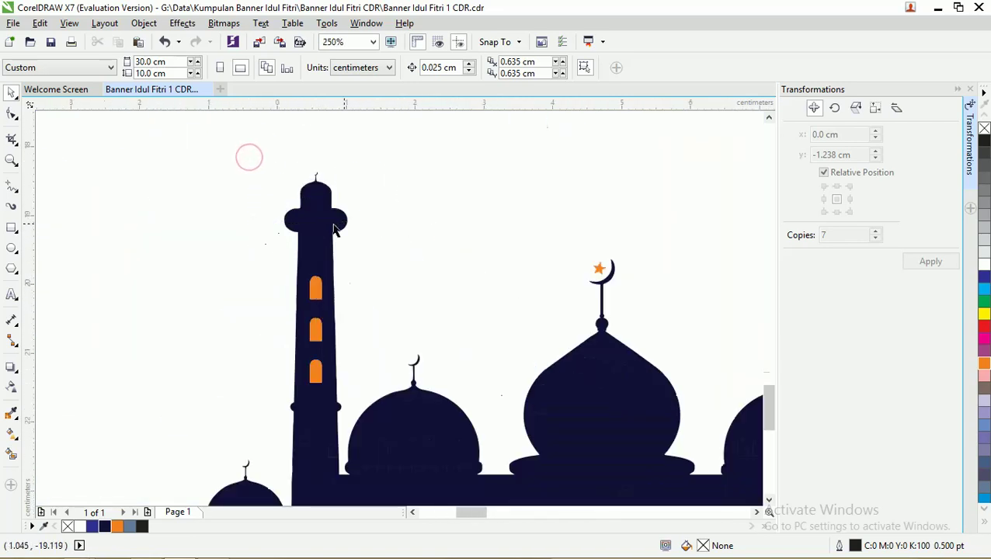
scroll(302, 230, down, 4)
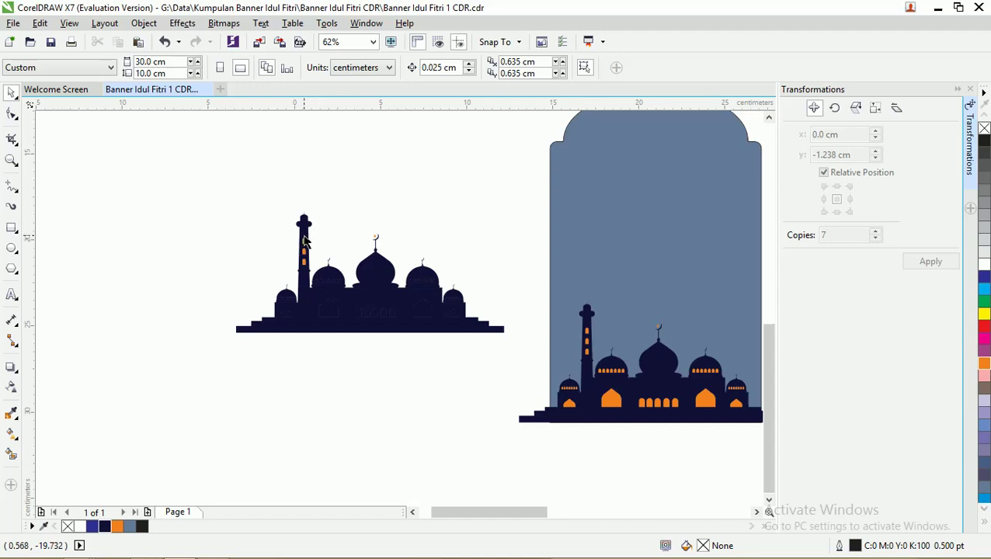
scroll(221, 327, down, 3)
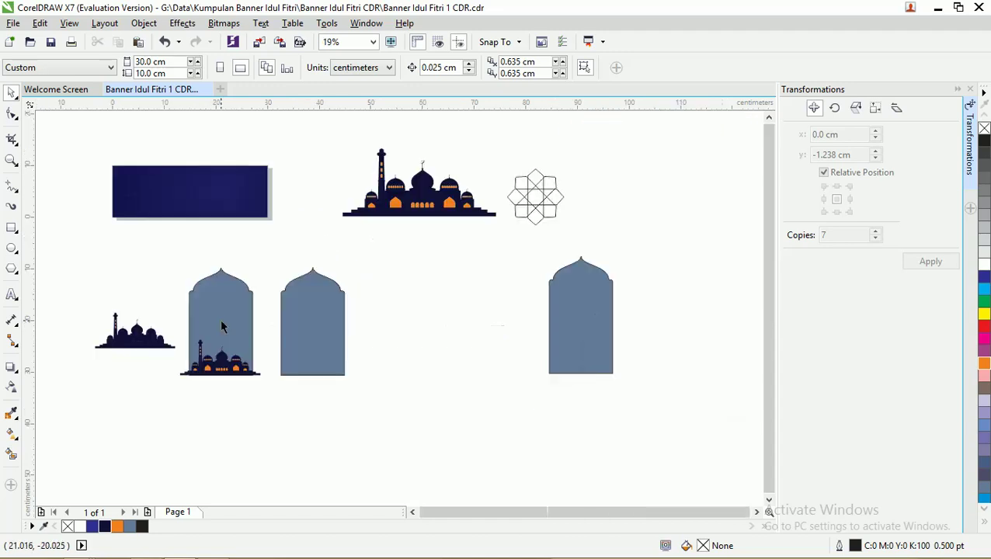
Step: Group the mosque copy's parts and move the group over the left side of the mosque at the arch's base
scroll(144, 348, up, 2)
click(122, 351)
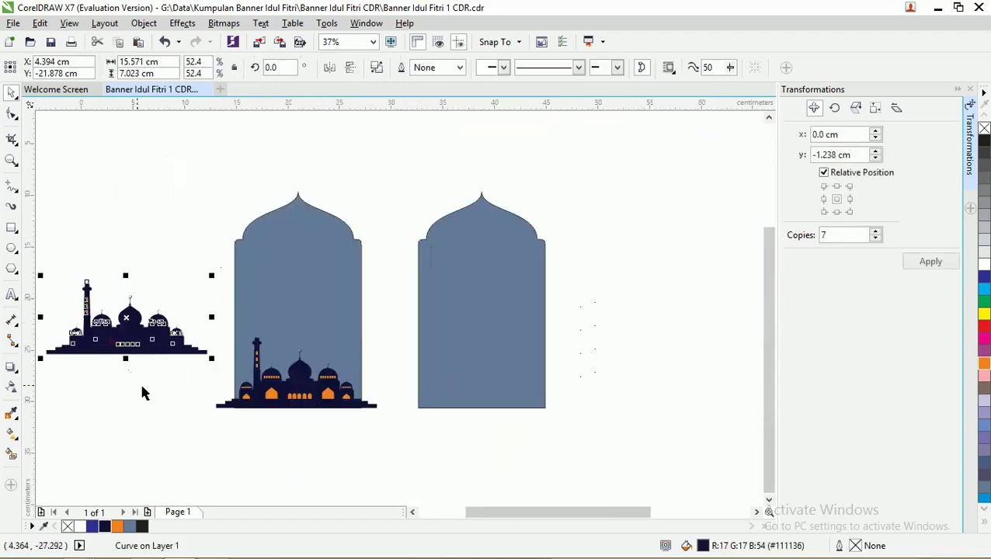
click(143, 388)
drag(34, 260, 34, 336)
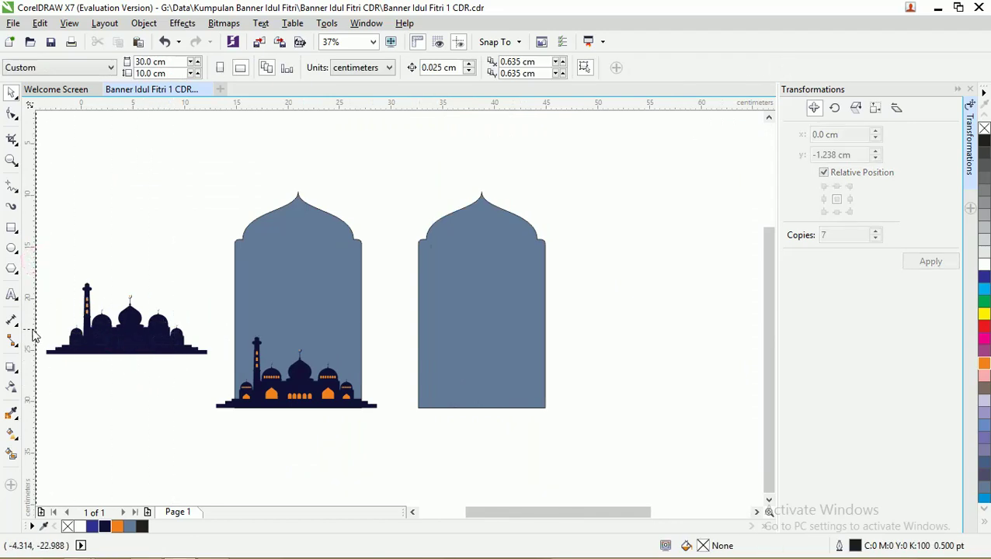
drag(40, 262, 218, 380)
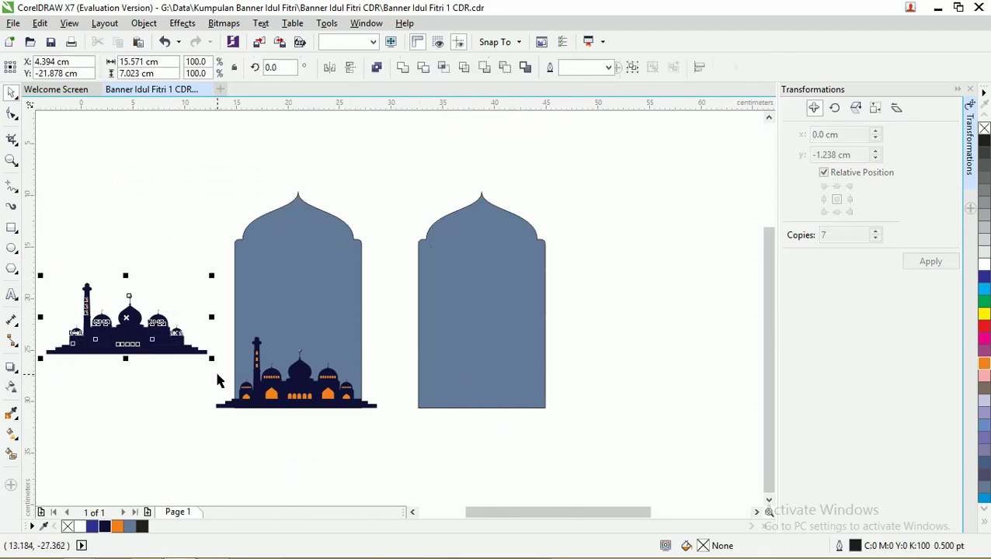
drag(127, 334, 283, 385)
scroll(286, 383, up, 2)
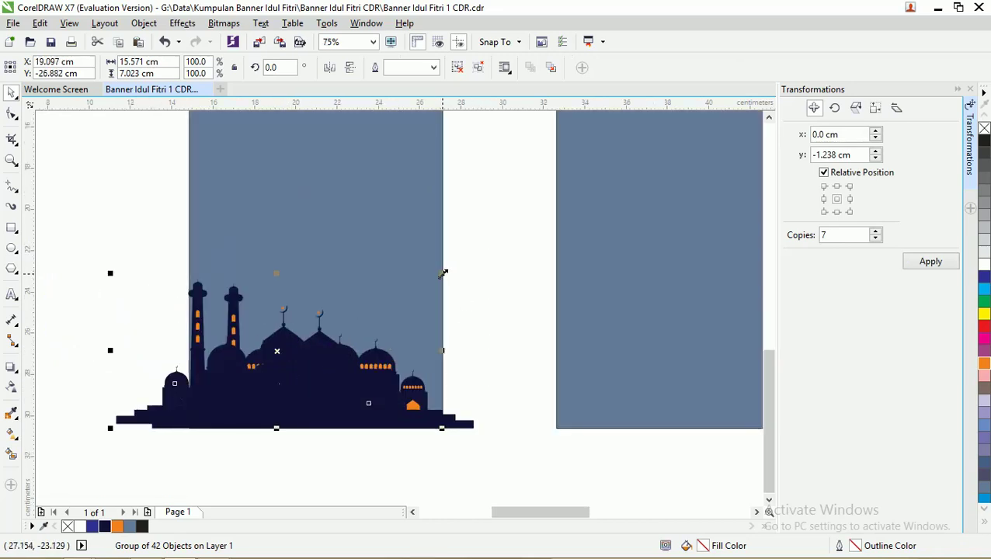
Step: Scale the grouped mosque copy to about 11 × 4.9 cm and position it over the larger mosque's left part
drag(442, 273, 394, 294)
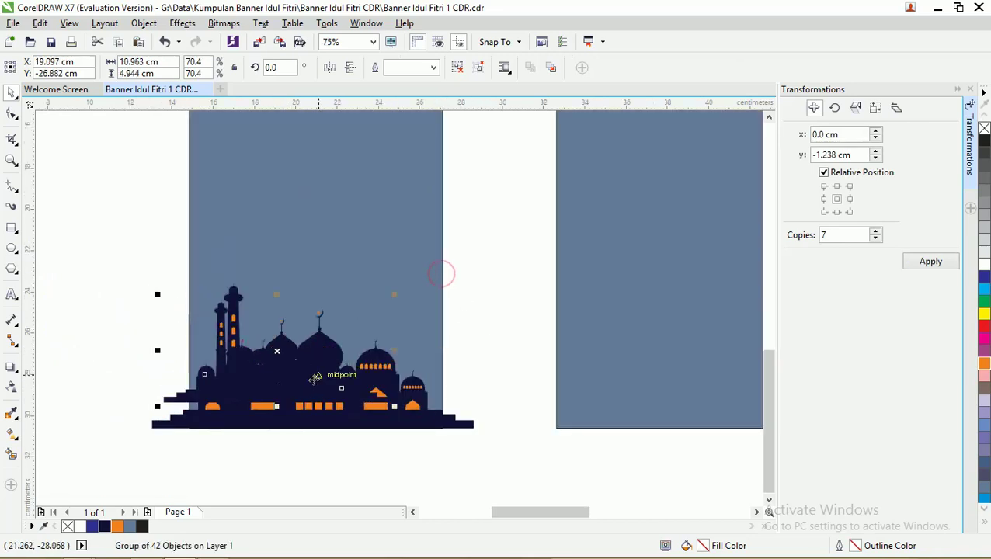
click(218, 308)
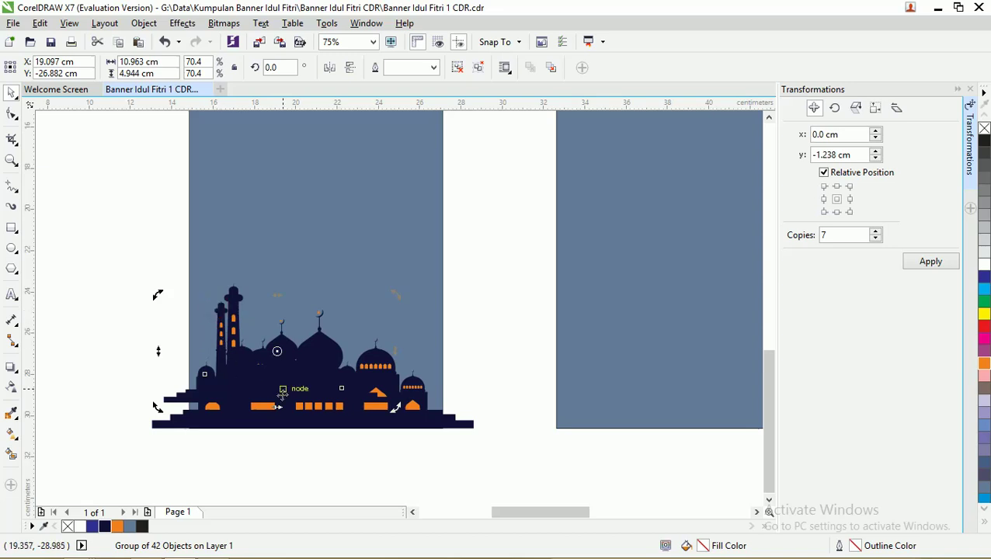
click(483, 359)
drag(221, 372, 253, 378)
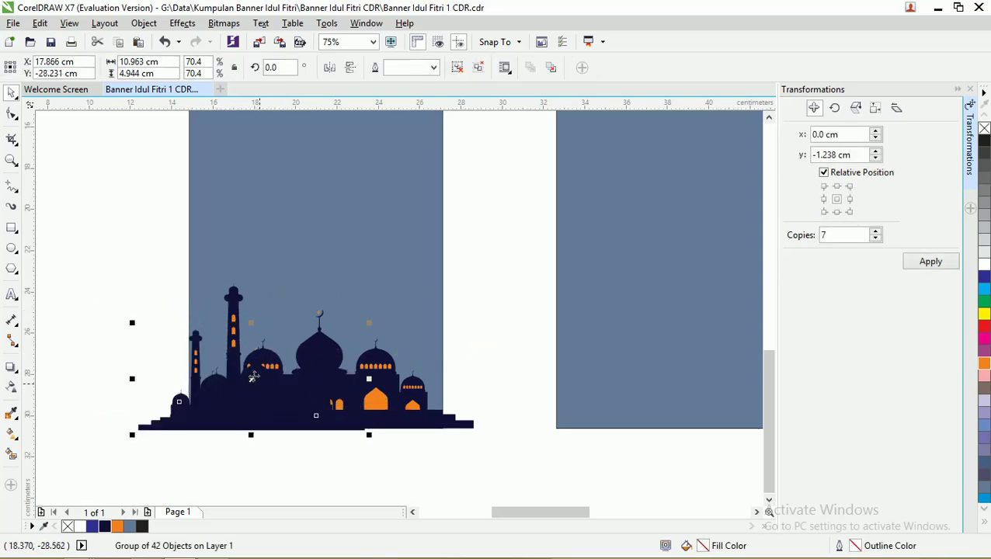
mouse_move(196, 355)
mouse_down()
mouse_move(189, 318)
mouse_move(191, 344)
mouse_move(201, 343)
mouse_up()
Step: Try other positions for the overlapping mosques at the arch's base, and undo the moves
right_click(201, 343)
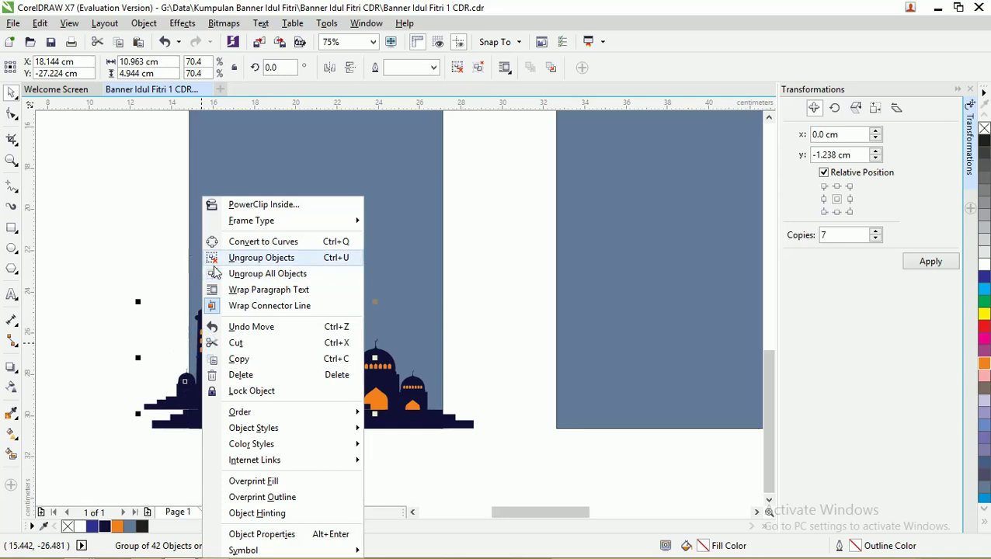
click(524, 353)
click(386, 373)
drag(387, 373, 396, 359)
key(ctrl+z)
key(ctrl+z)
key(ctrl+z)
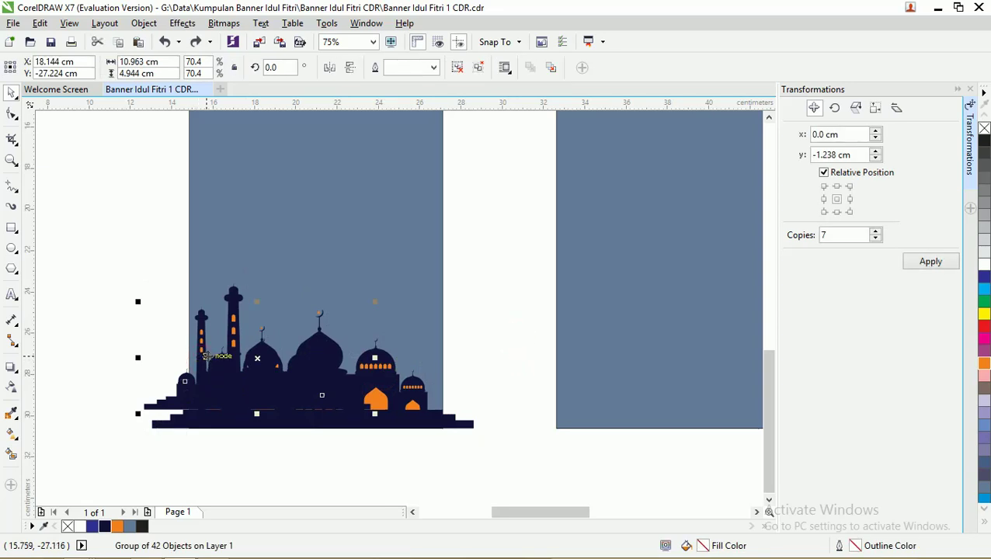
scroll(209, 388, up, 2)
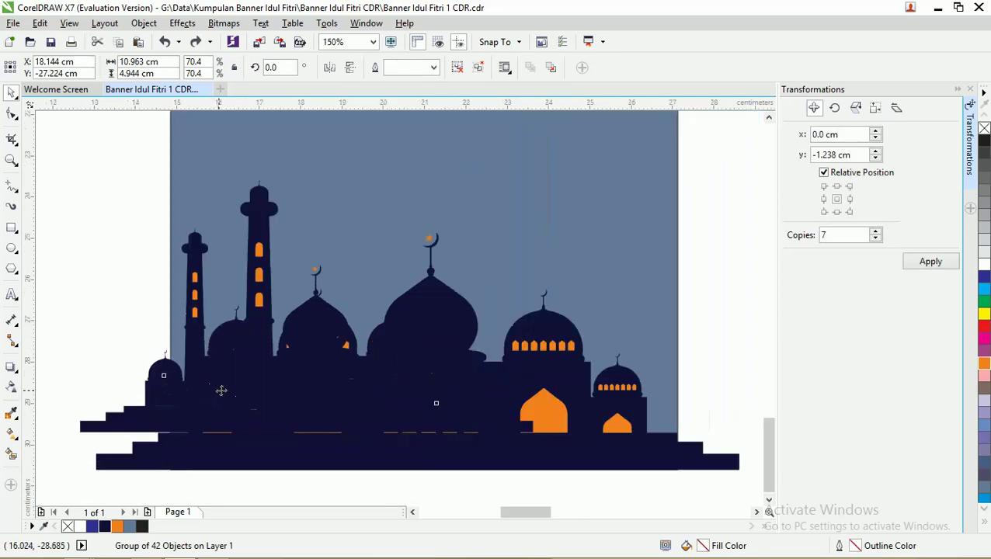
drag(216, 387, 269, 384)
key(ctrl+z)
scroll(215, 388, down, 2)
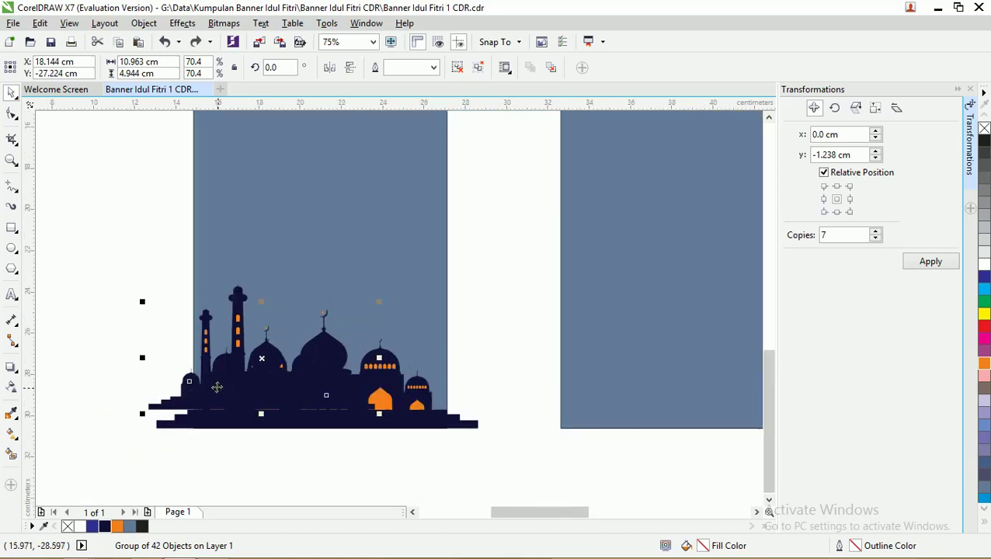
Step: Ungroup the smaller mosque and select its navy window shapes together with its building silhouette
right_click(216, 389)
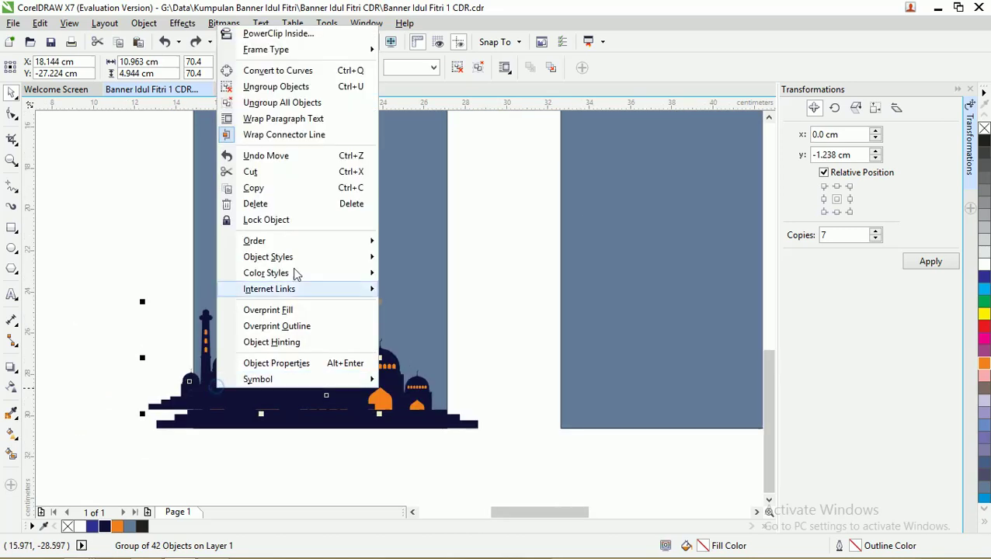
click(264, 86)
click(132, 219)
click(224, 392)
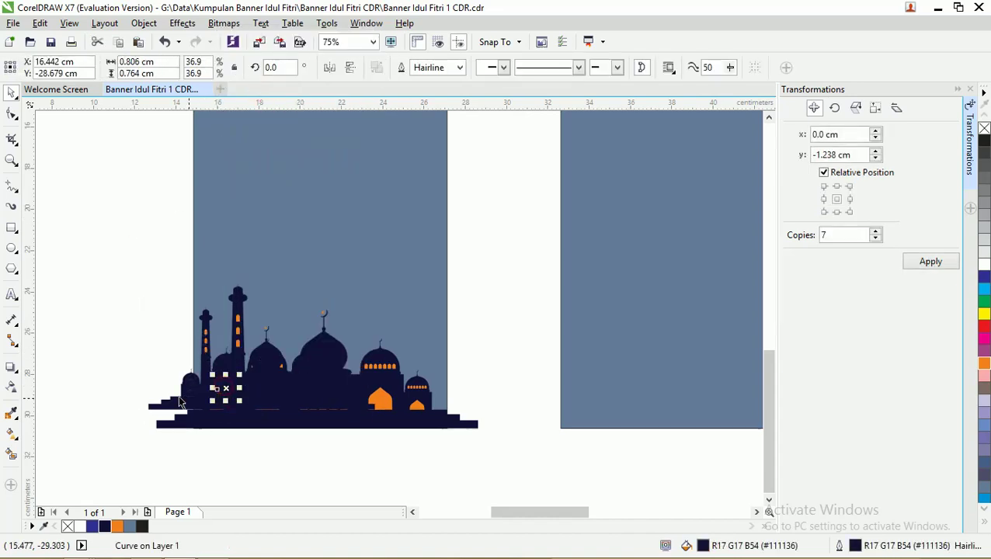
drag(109, 345, 416, 427)
shift+click(200, 361)
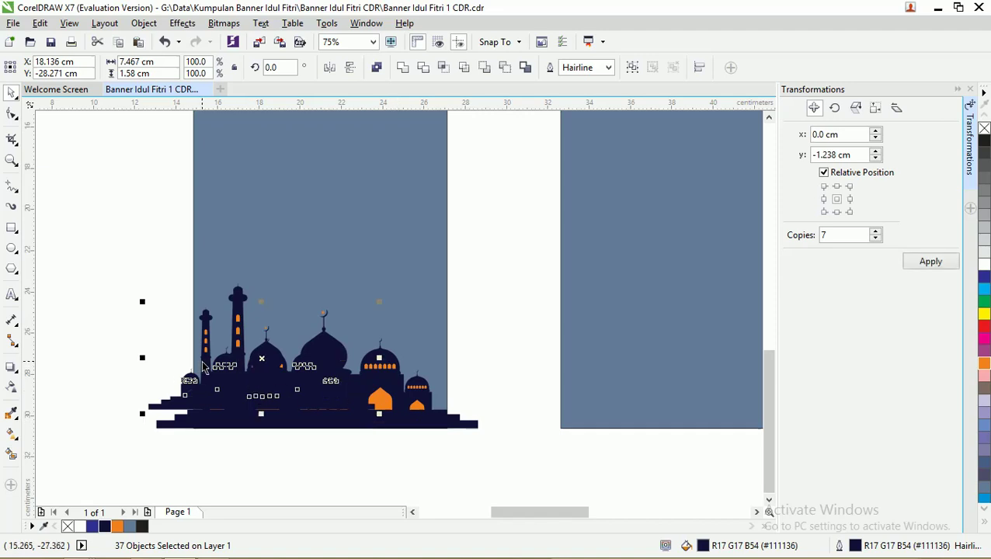
Step: Combine the selected dark navy pieces of the smaller mosque silhouette into a single curve
drag(200, 360, 174, 363)
key(ctrl+z)
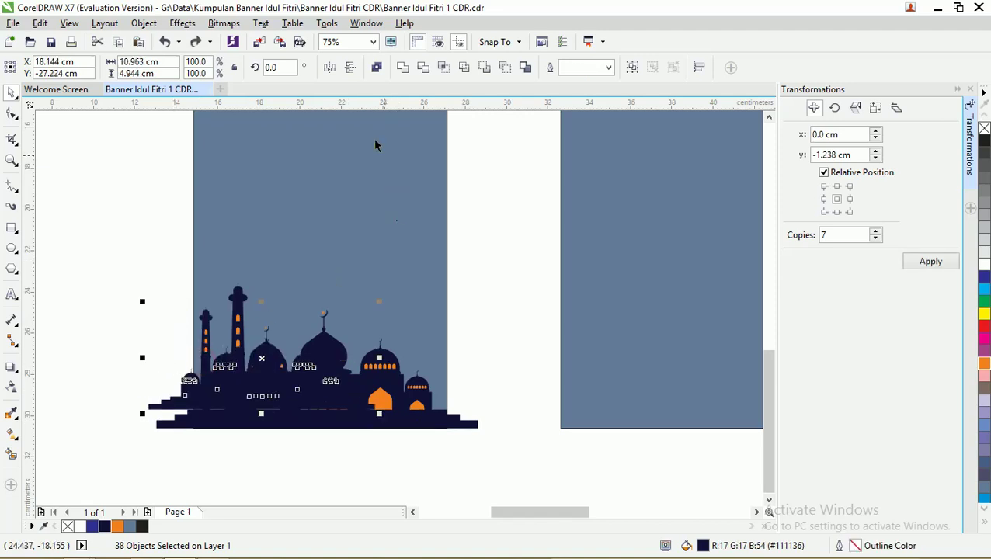
click(376, 69)
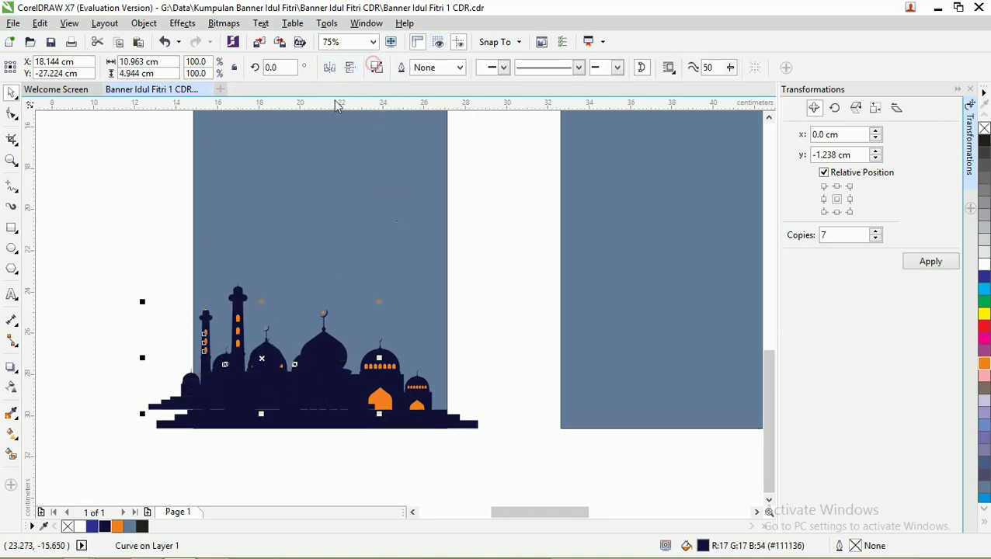
drag(229, 384, 209, 385)
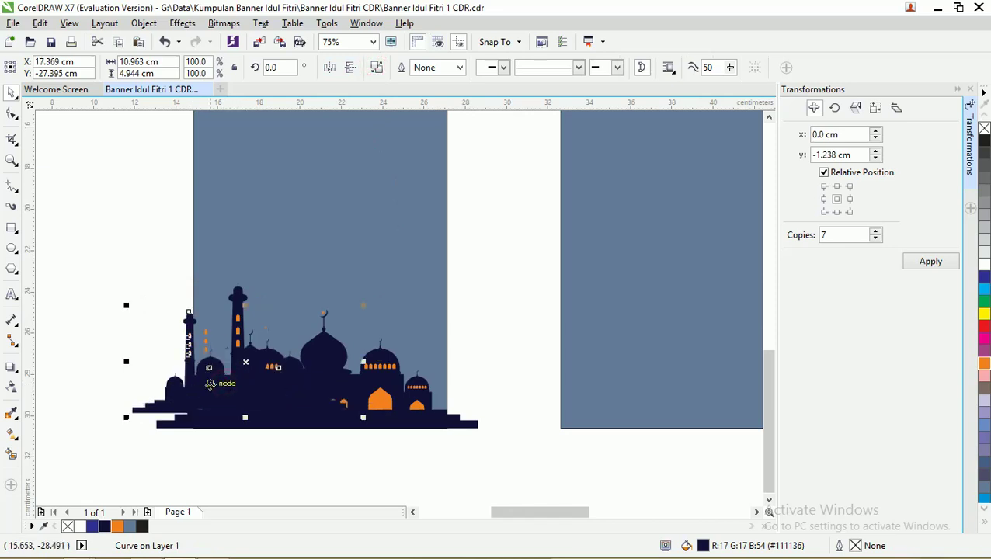
key(ctrl+z)
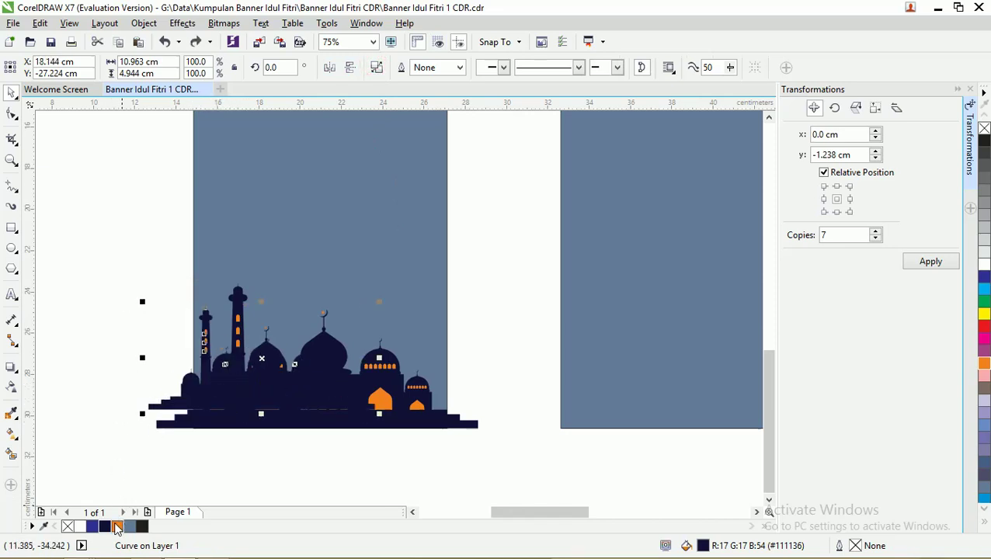
Step: Set the combined silhouette's uniform fill to the slightly lighter navy RGB 21, 21, 69 (#151545)
double_click(702, 546)
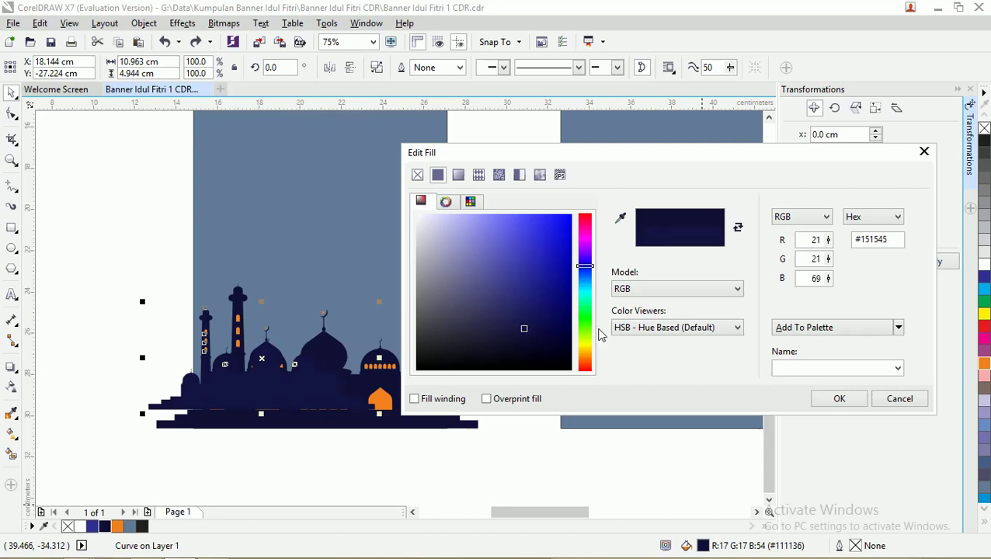
click(838, 399)
click(527, 333)
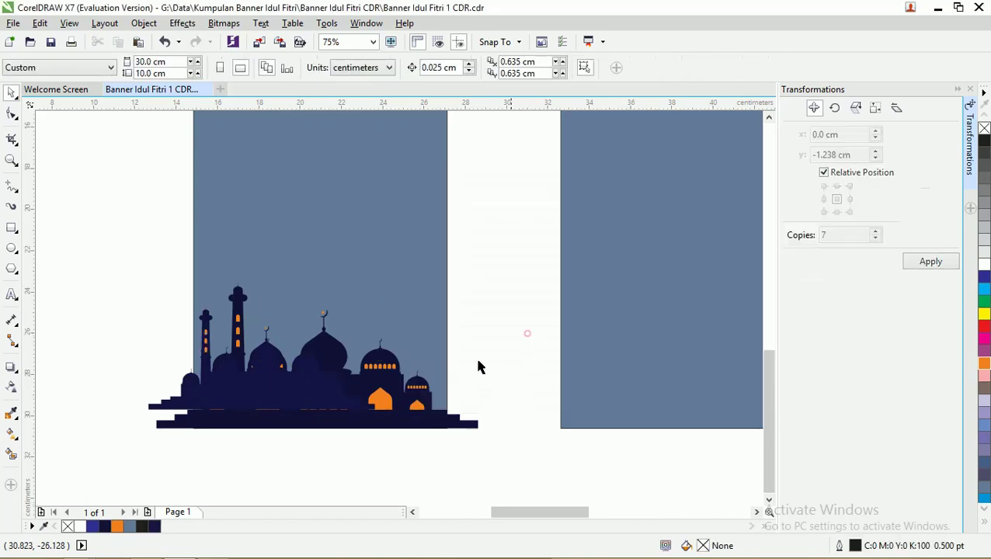
Step: Group the recolored silhouette together with its orange windows and star
drag(106, 283, 381, 439)
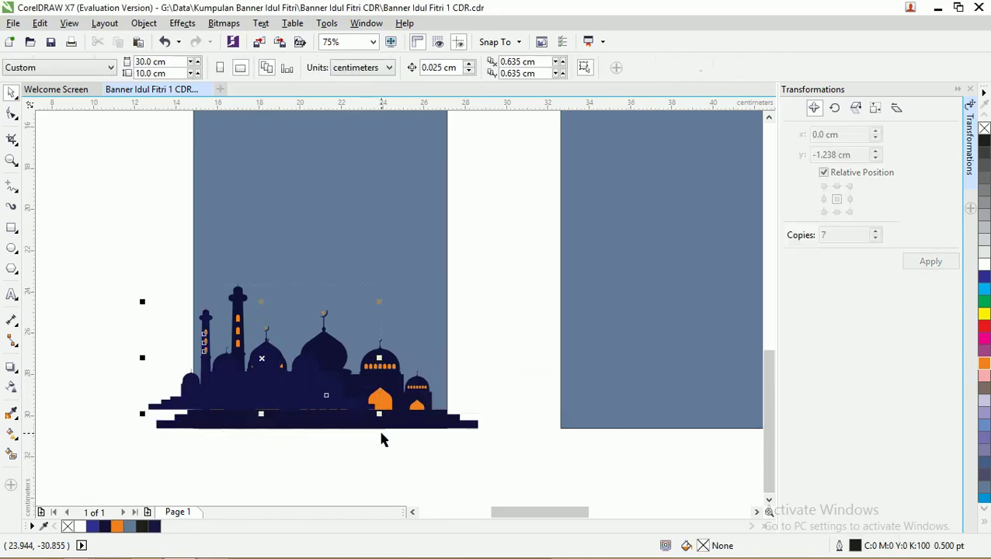
key(ctrl+g)
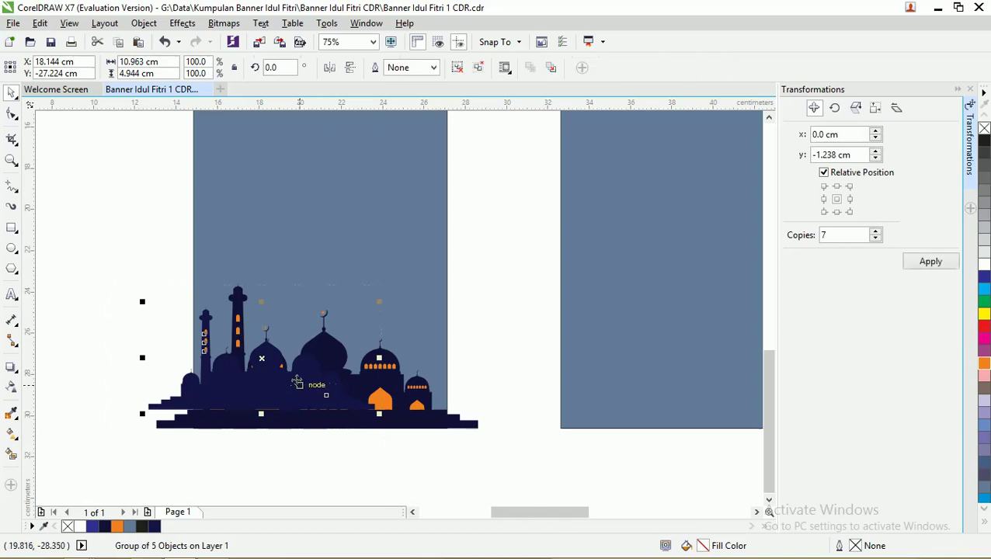
right_click(293, 379)
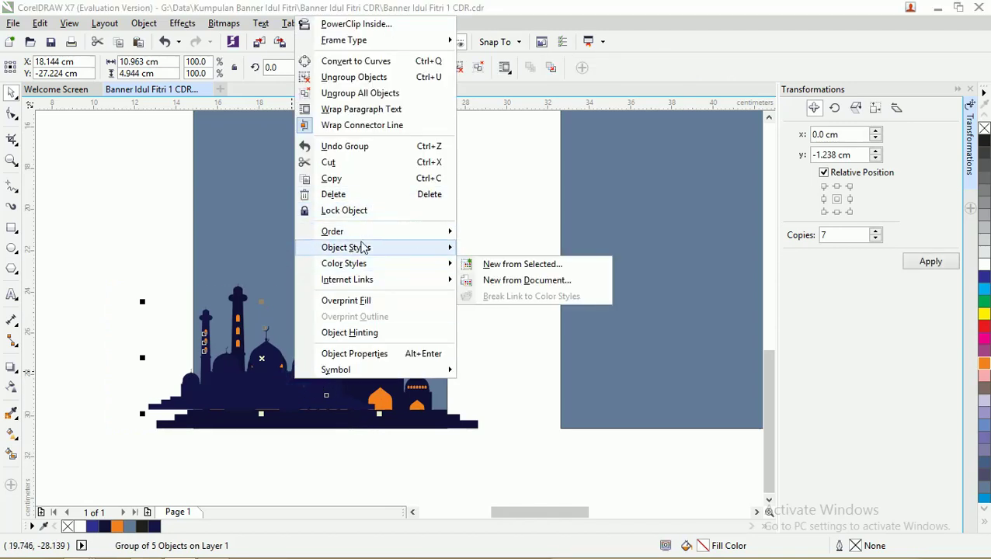
click(105, 166)
Step: Send the lighter mosque group and the blue-grey banner background to the back of the page
shift+click(275, 194)
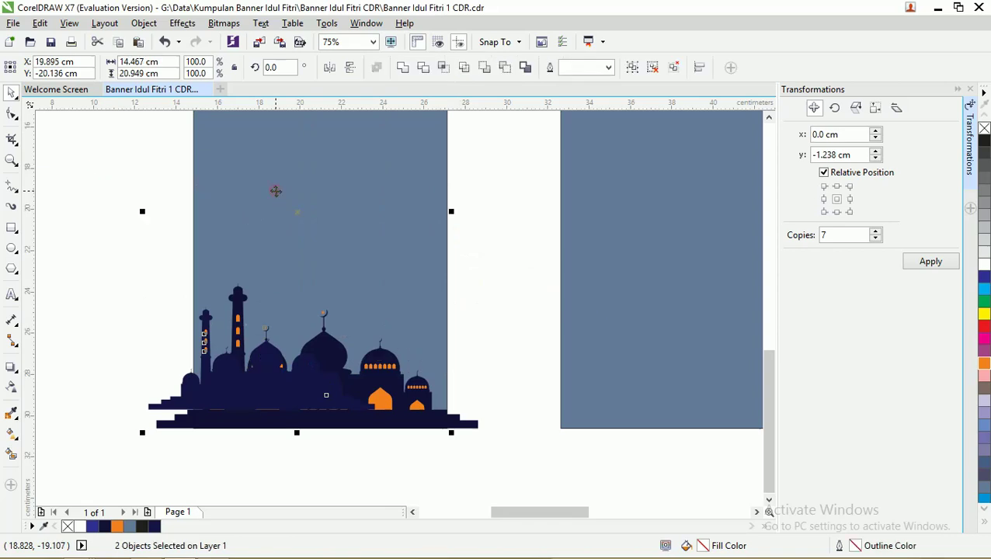
right_click(276, 193)
click(376, 375)
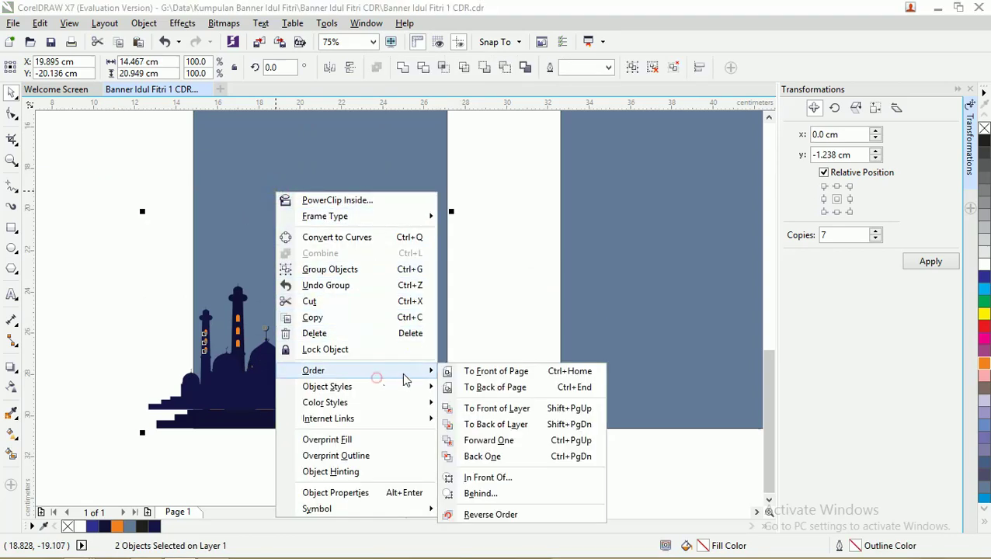
click(487, 388)
click(496, 271)
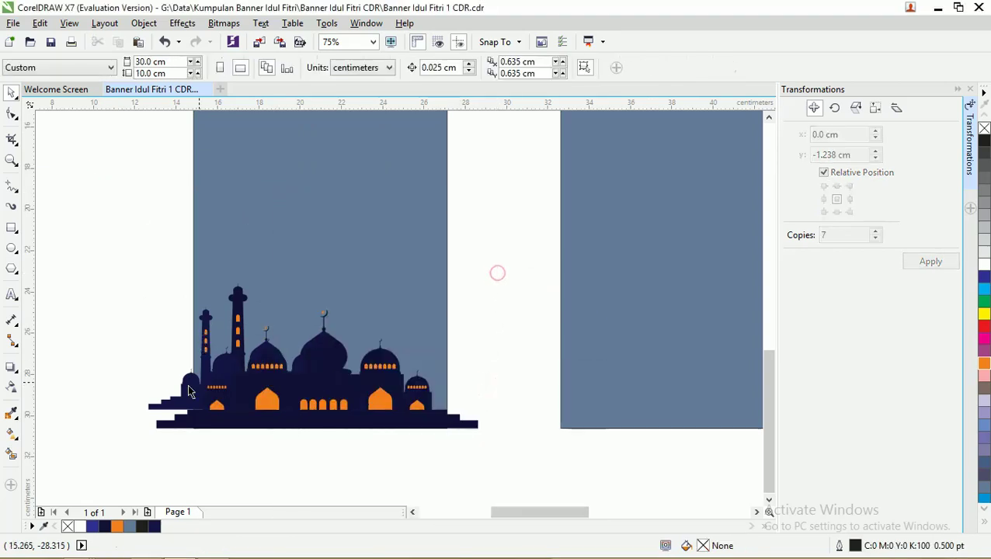
Step: Shift the lighter mosque group slightly down and to the left behind the main mosque
scroll(174, 389, up, 1)
click(206, 391)
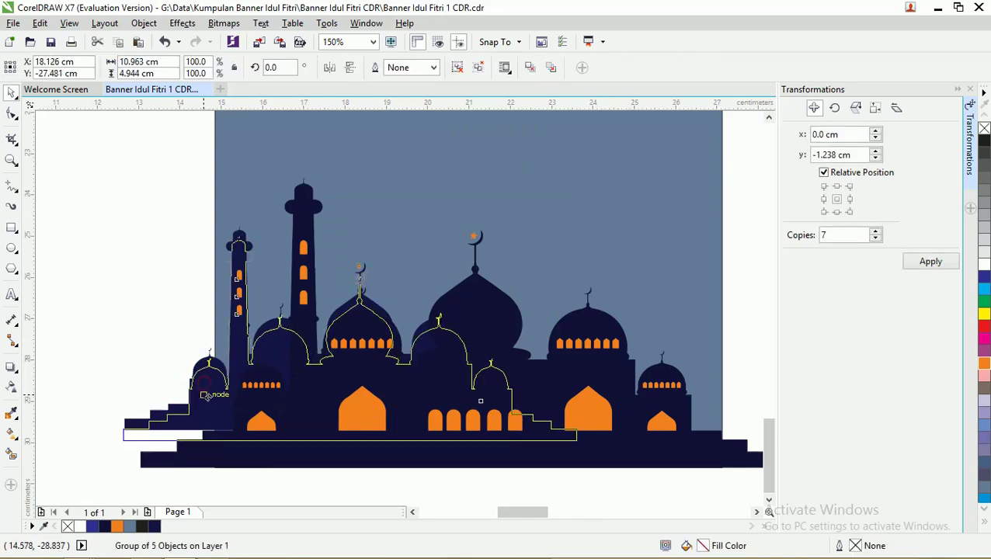
drag(206, 401, 202, 405)
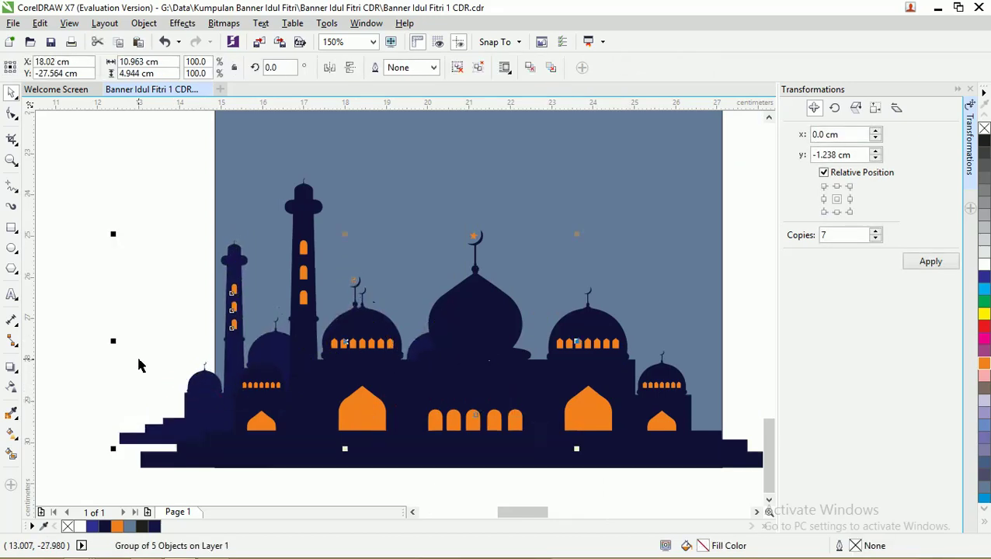
right_click(233, 350)
click(376, 8)
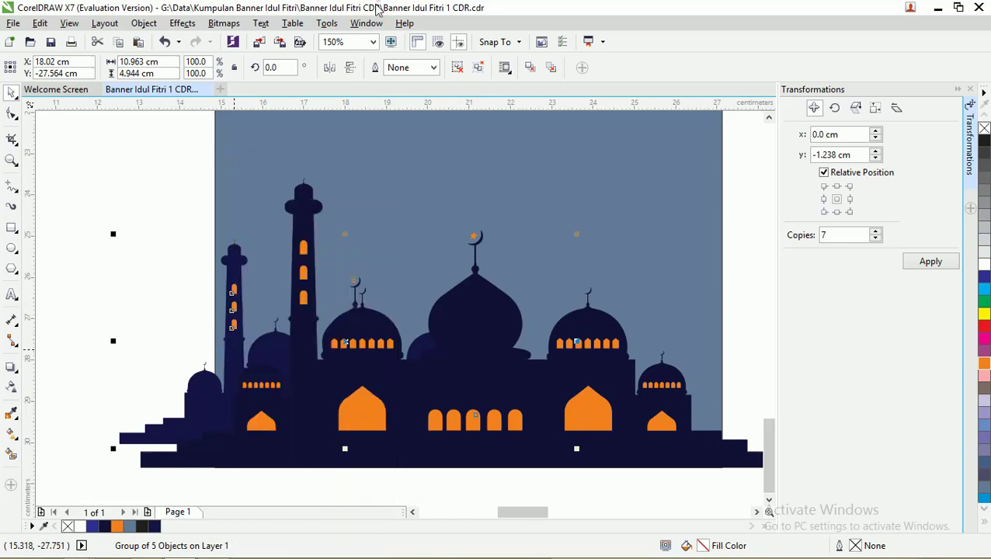
Step: Mirror the lighter mosque group horizontally and move it behind the right side of the main mosque
click(329, 68)
drag(455, 247, 677, 255)
scroll(605, 294, down, 1)
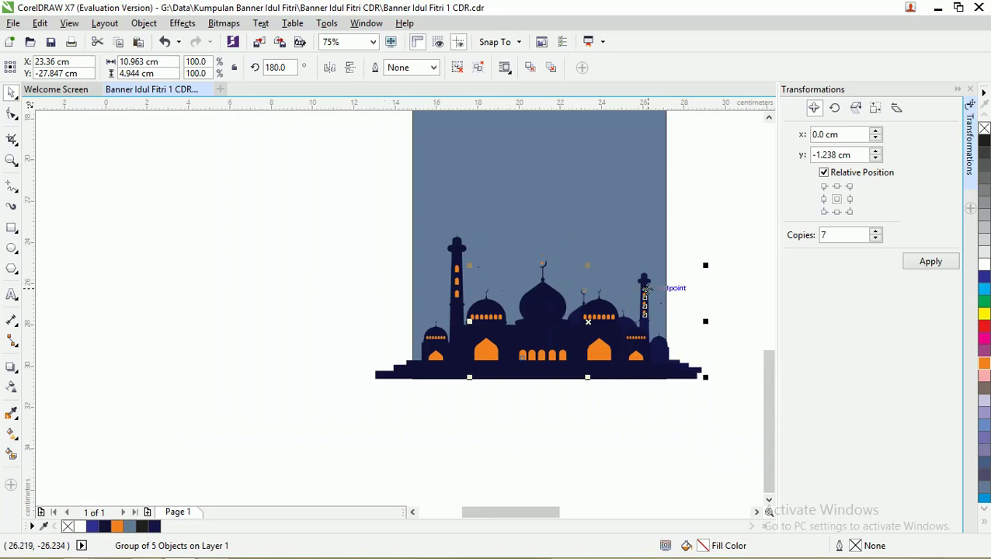
Step: Place a horizontally mirrored duplicate of the lighter mosque group over the left part of the main mosque
drag(647, 291, 275, 281)
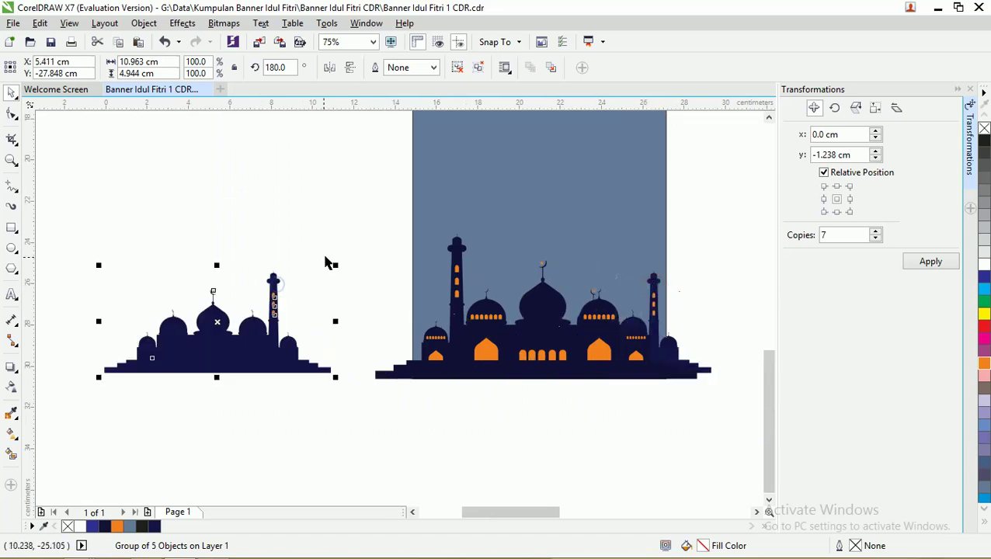
click(324, 256)
click(252, 359)
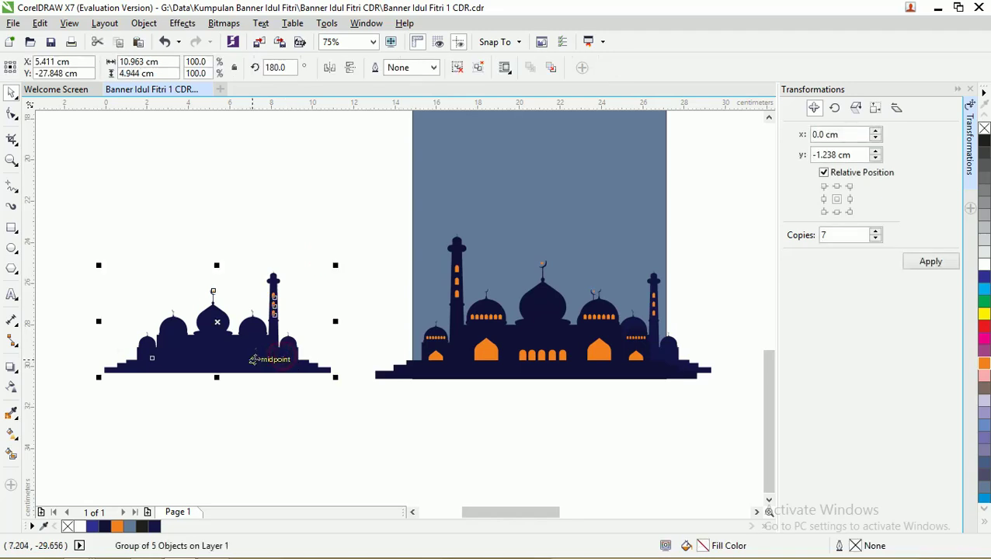
click(329, 67)
click(278, 187)
drag(240, 332, 500, 339)
Step: Send the mirrored duplicate and the banner background to the back of the page
shift+click(432, 225)
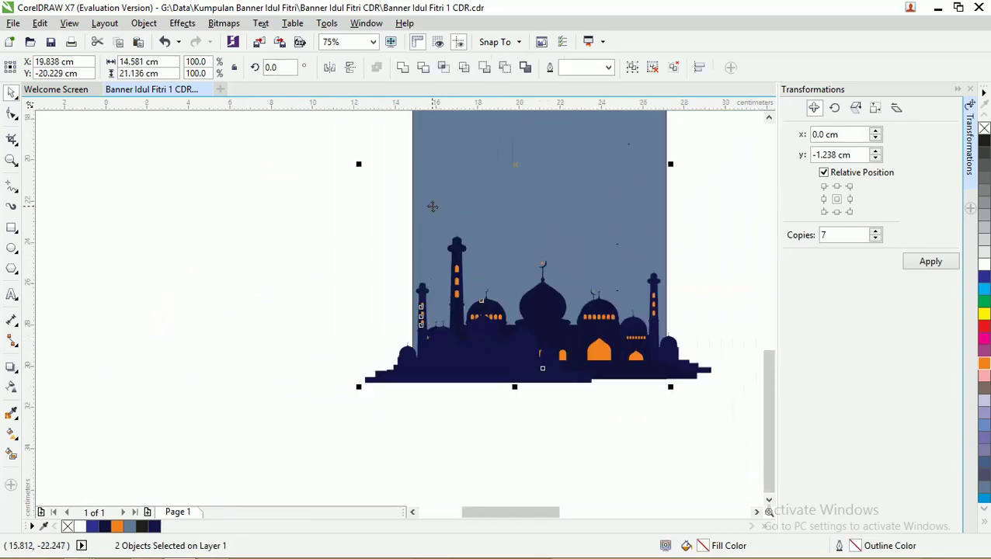
right_click(432, 207)
mouse_move(520, 386)
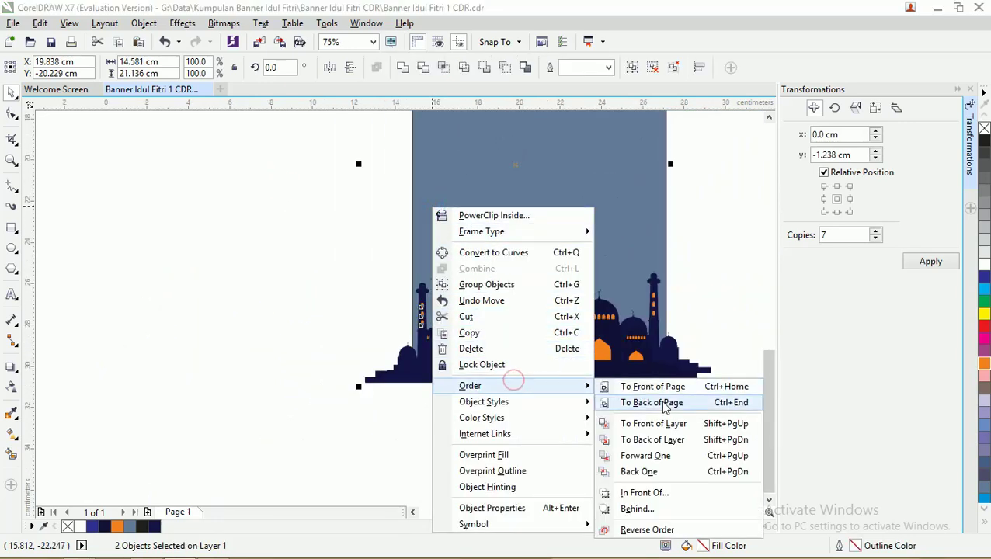
click(661, 401)
click(702, 251)
Step: Scale the left lighter mosque to about 76.8% and align its base with the main mosque's left steps
click(420, 313)
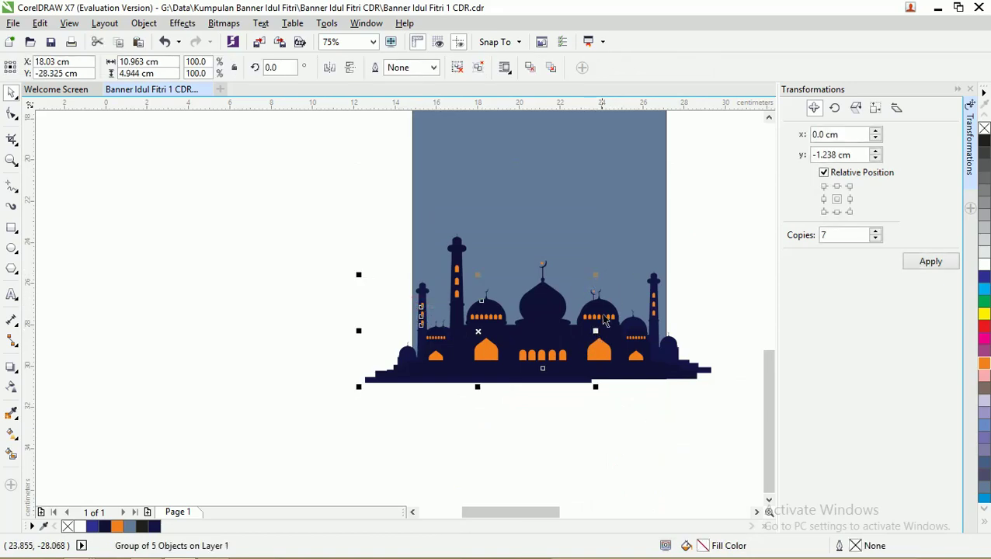
drag(596, 276, 547, 306)
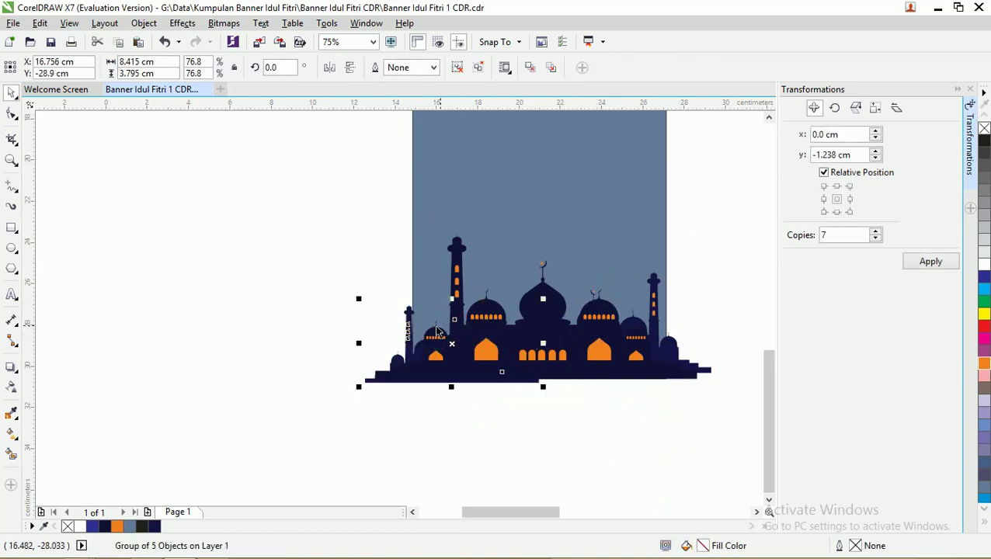
drag(409, 320, 425, 309)
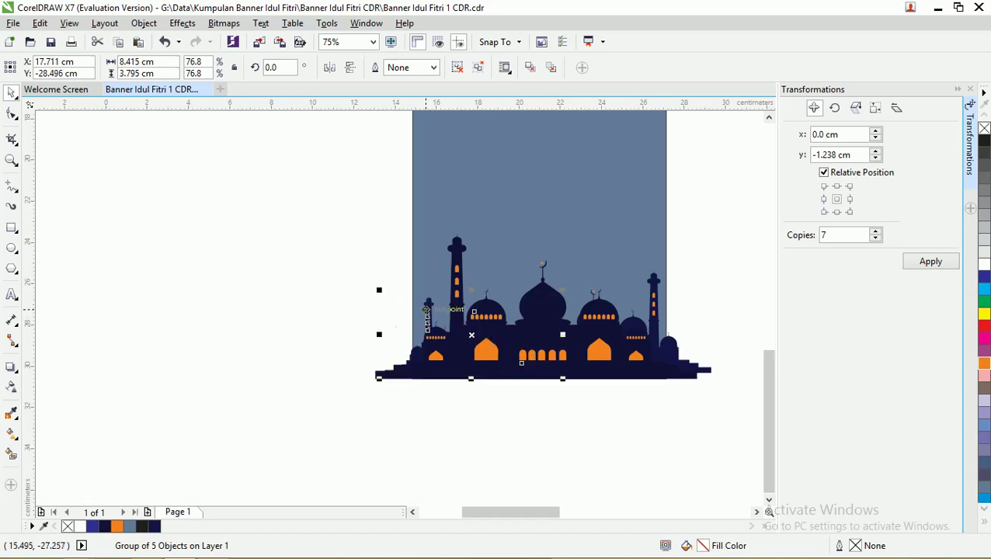
Step: Duplicate the right-hand lighter mosque group into the empty area left of the banner
click(656, 286)
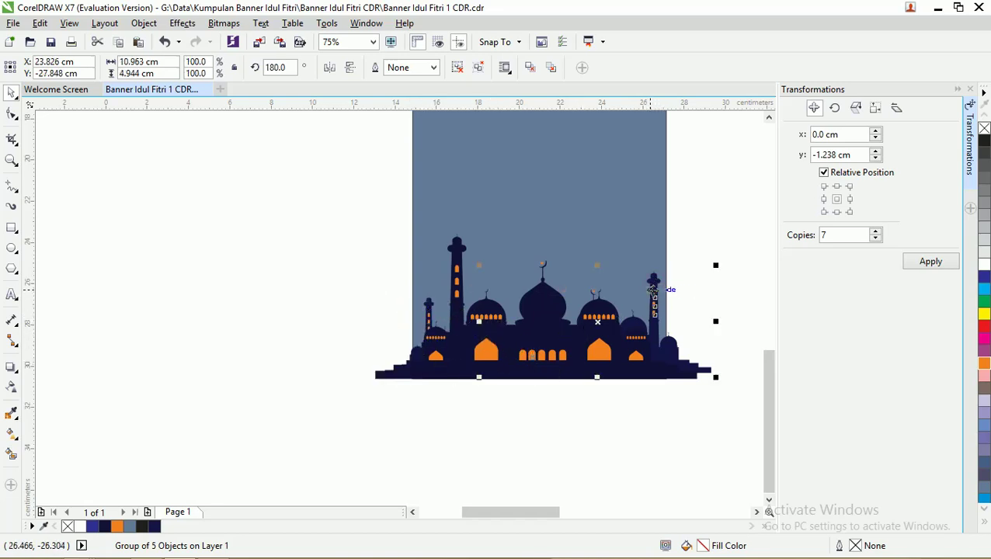
drag(653, 289, 305, 276)
click(221, 228)
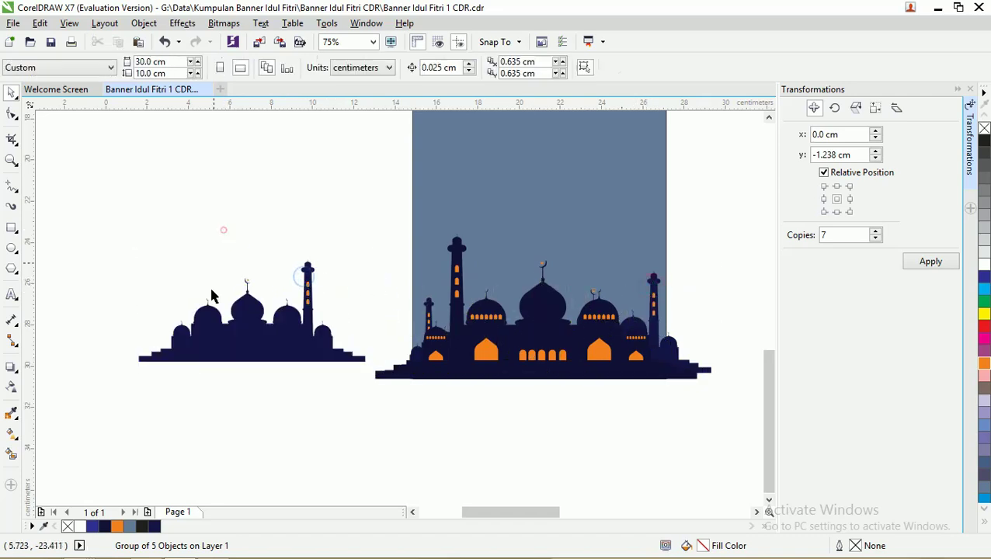
scroll(221, 227, up, 1)
scroll(245, 313, down, 1)
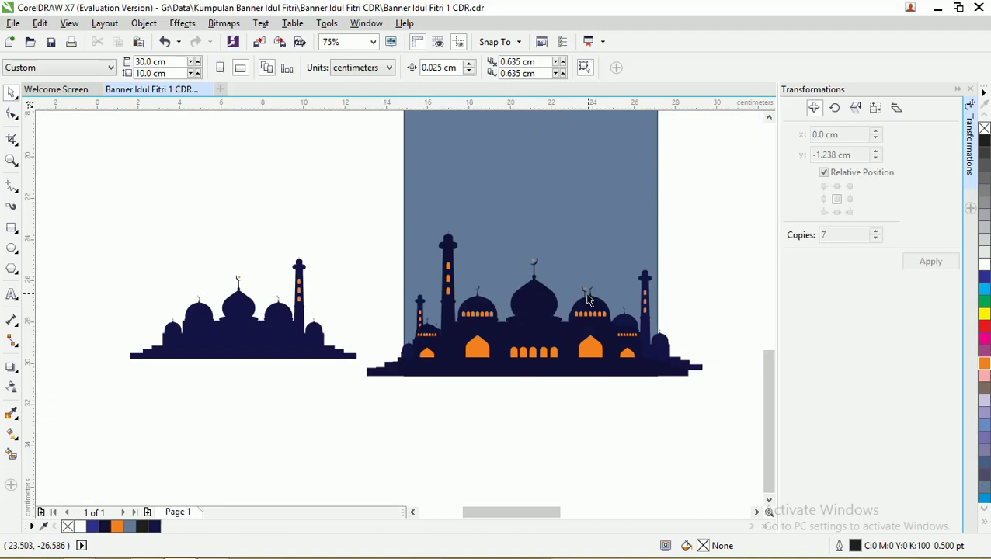
Step: Ungroup all objects of the lighter mosque copy beside the banner
click(300, 284)
right_click(299, 279)
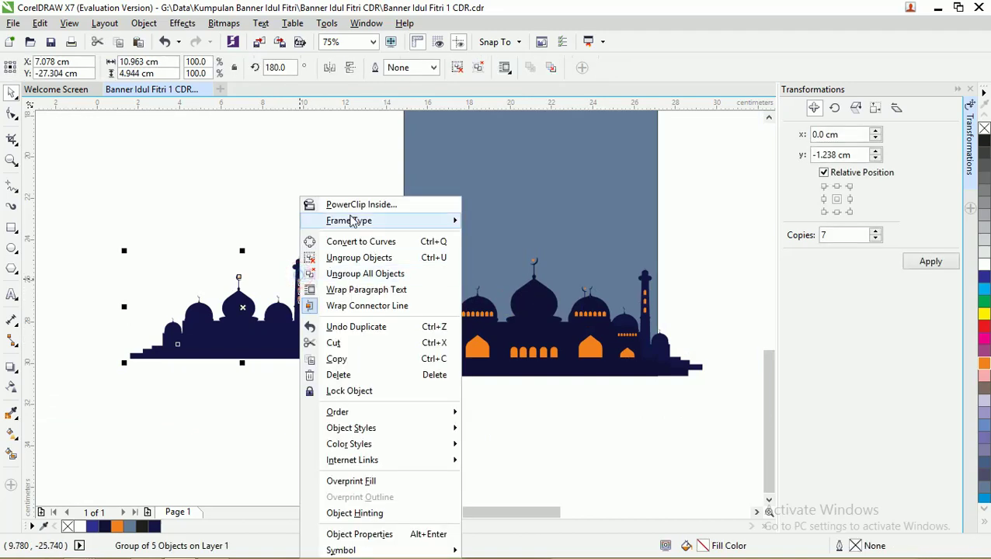
click(344, 278)
click(293, 208)
Step: Draw a rectangle around the ungrouped mosque's minaret, narrowing it to about 2.23 by 3.7 cm so it clears the neighboring dome
scroll(302, 280, up, 1)
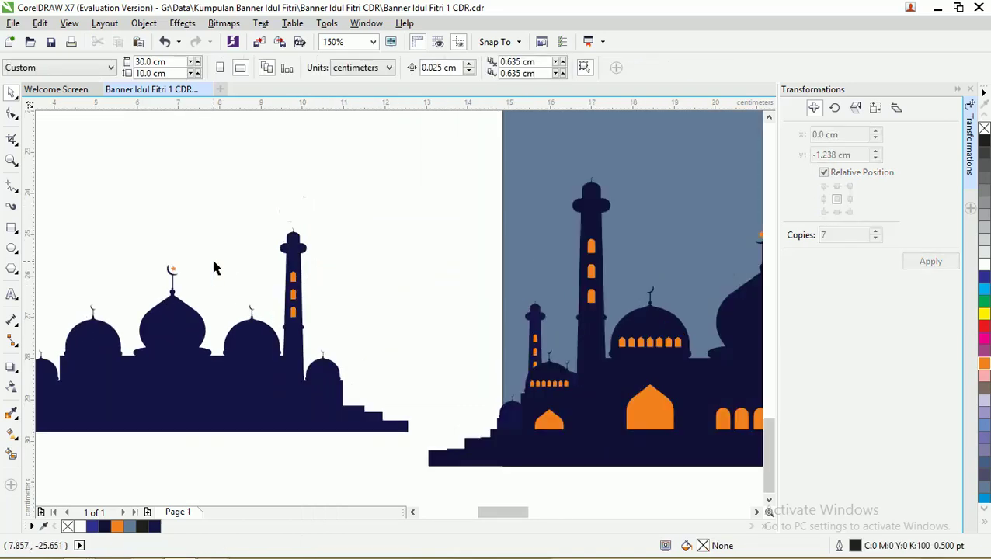
scroll(211, 257, down, 1)
click(11, 228)
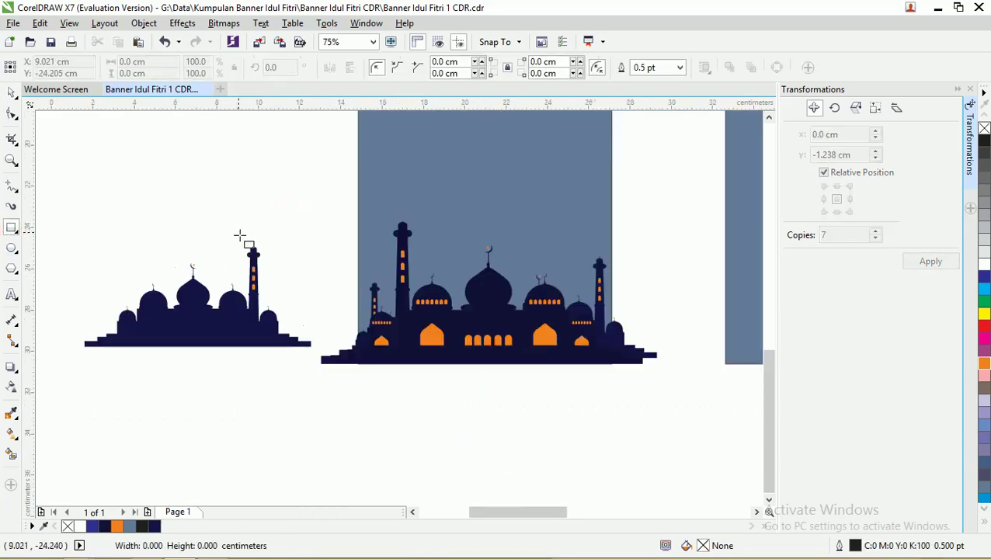
drag(237, 231, 298, 308)
scroll(259, 293, up, 2)
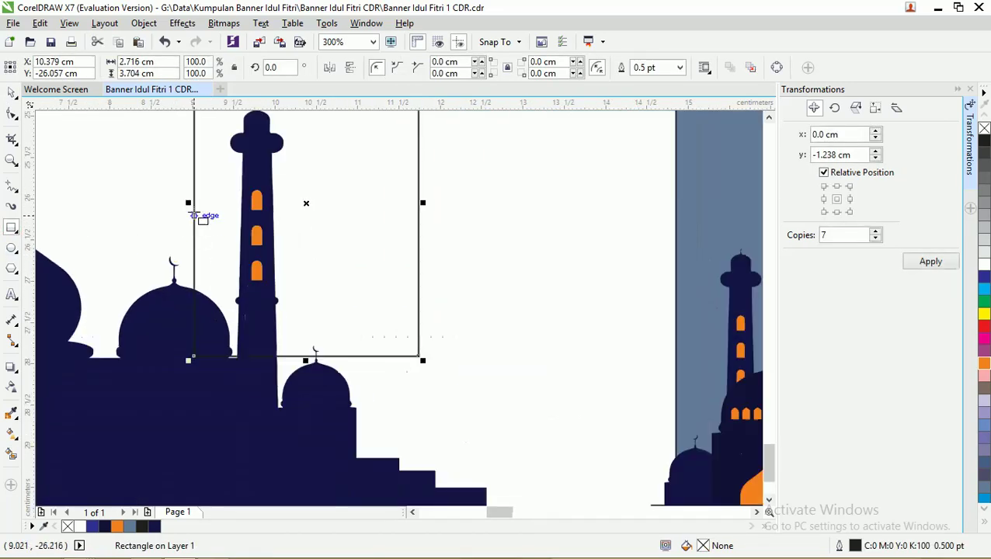
drag(195, 205, 231, 211)
scroll(295, 218, down, 2)
scroll(217, 155, up, 1)
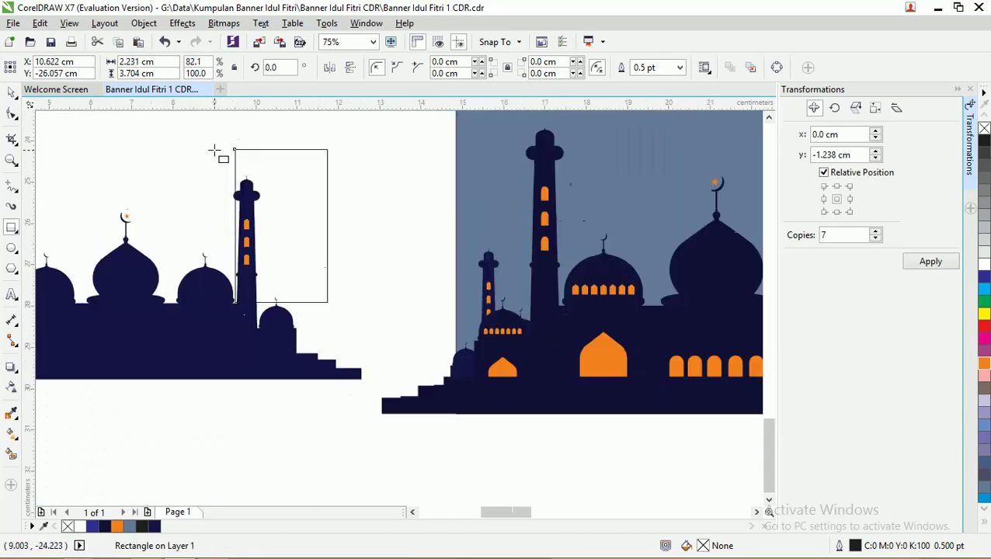
Step: Convert the rectangle to curves and move its upper-left node outward so that side slants past the minaret
click(13, 115)
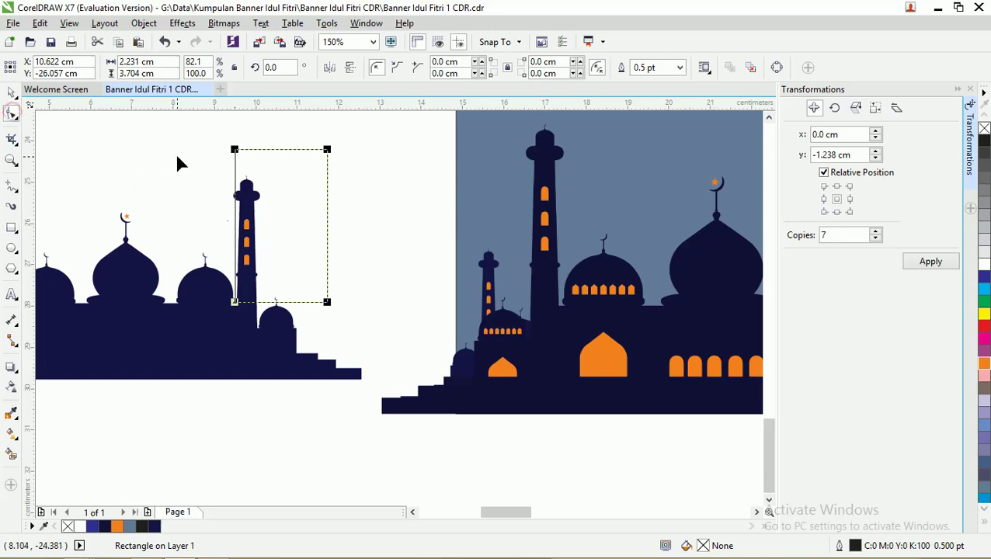
key(ctrl+q)
drag(234, 149, 221, 149)
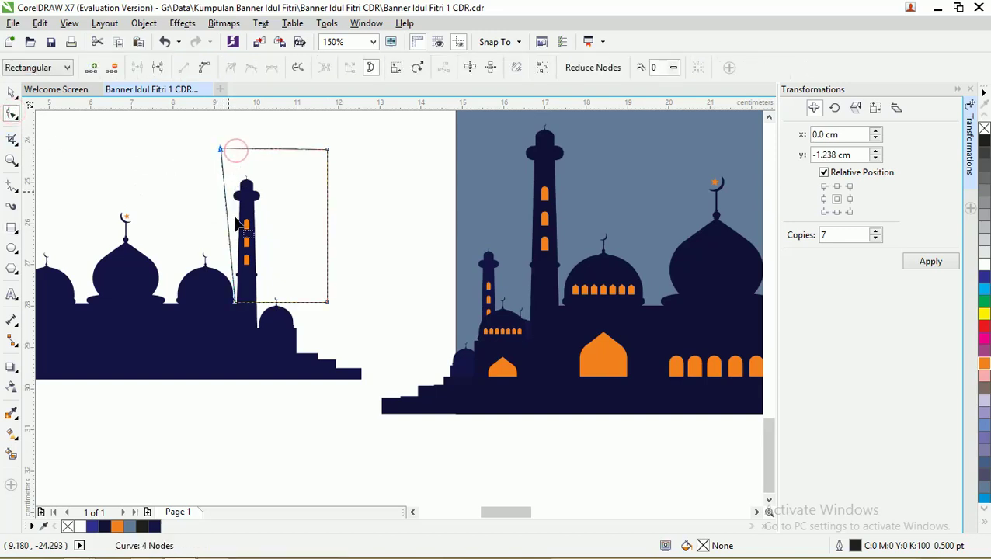
Step: Intersect the slanted shape with the navy mosque silhouette to extract the minaret as a separate piece
click(12, 92)
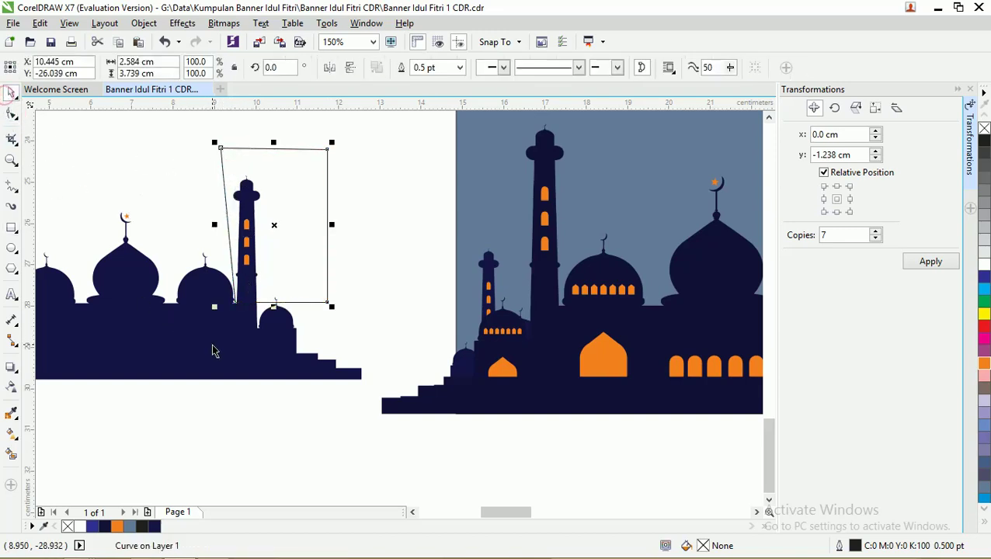
shift+click(212, 344)
click(426, 68)
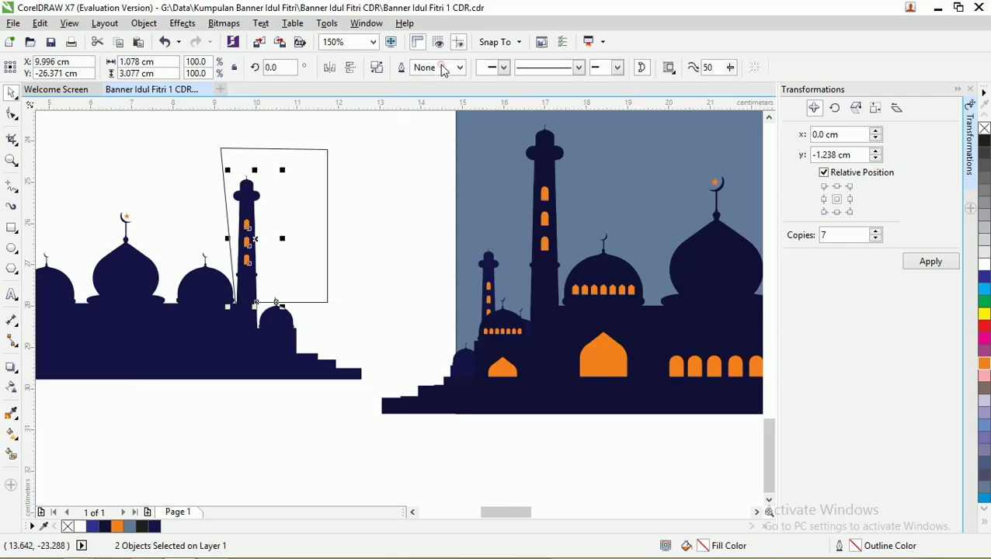
click(422, 148)
drag(237, 339, 199, 407)
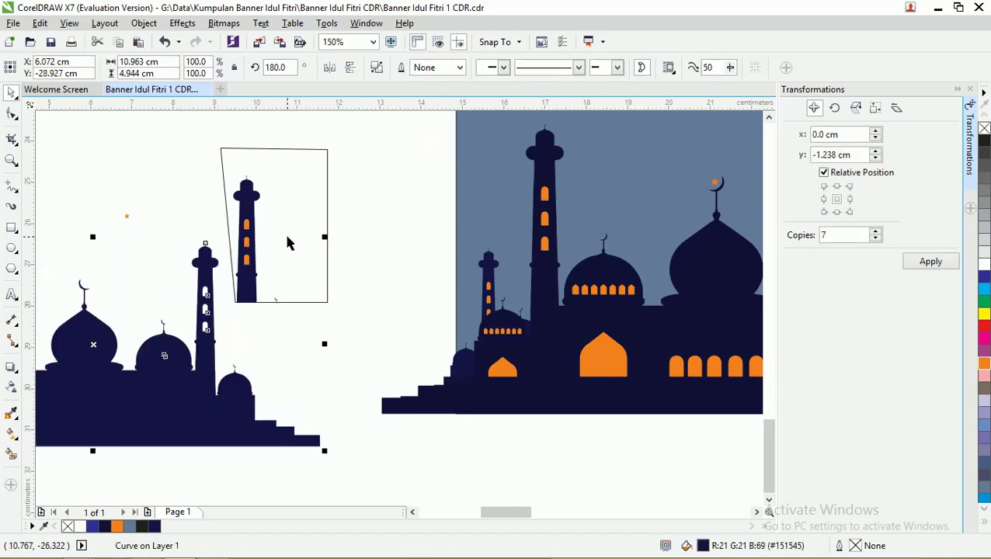
key(ctrl+z)
Step: Delete the slanted cutting shape and move the extracted minaret piece into the gap between the mosque copy and the banner
click(367, 200)
click(327, 158)
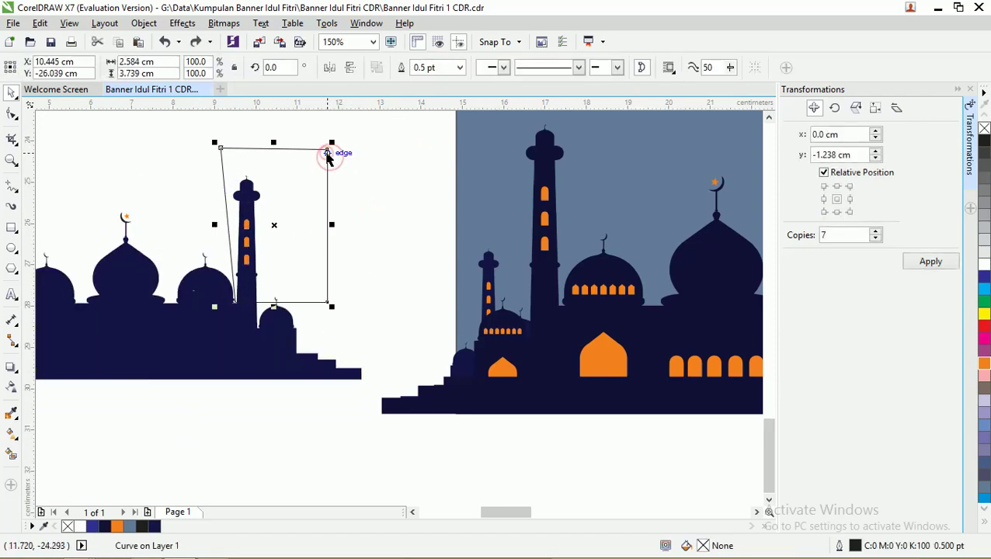
key(Delete)
drag(196, 147, 310, 287)
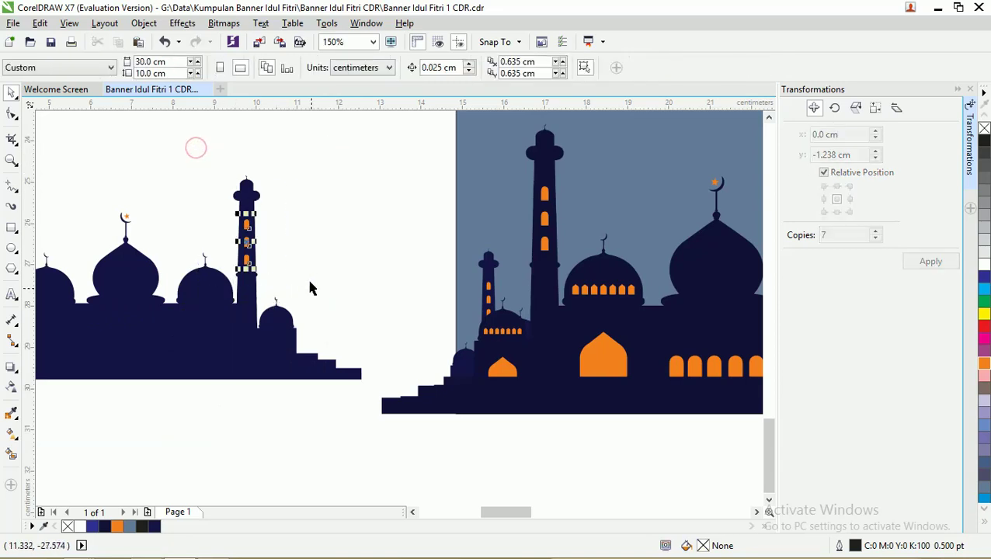
drag(246, 233, 397, 198)
click(326, 189)
Step: Draw a rectangle about 1.89 by 4.09 cm around the left medium dome of the mosque copy beside the banner
scroll(261, 277, down, 1)
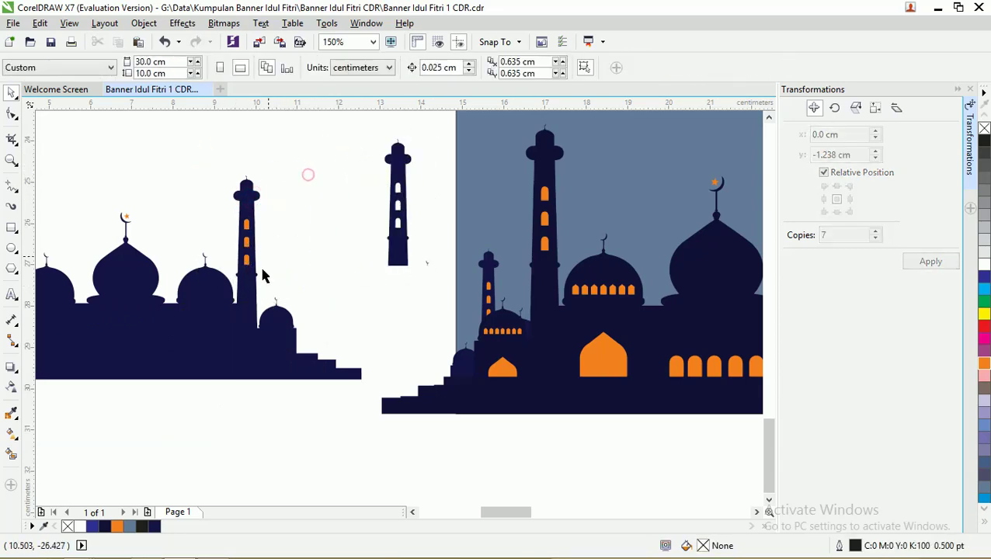
scroll(104, 331, down, 1)
scroll(76, 334, up, 2)
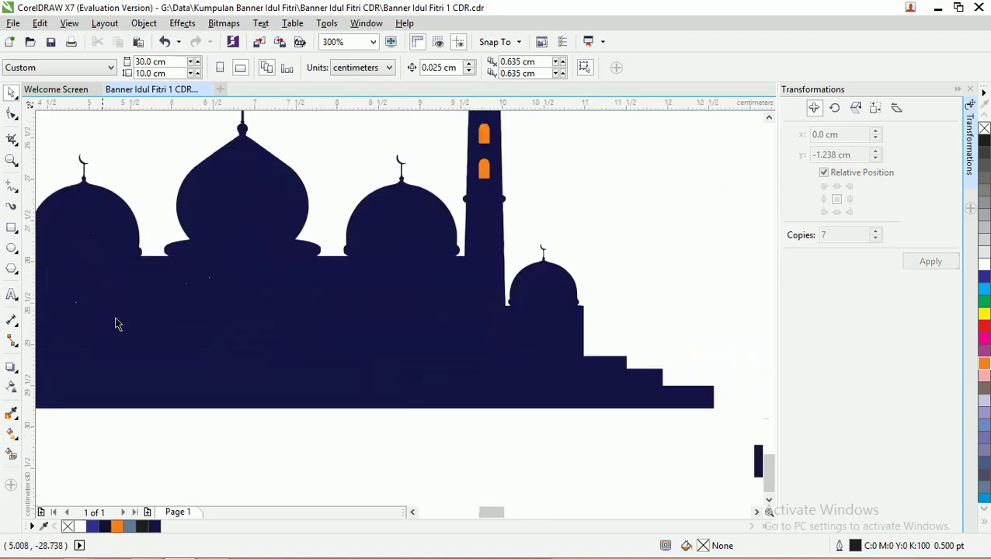
scroll(260, 294, down, 1)
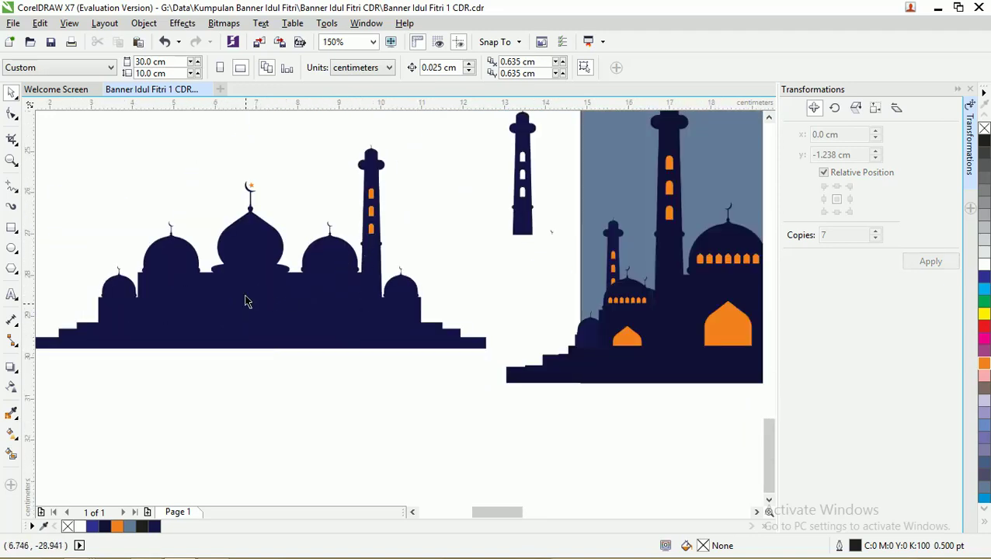
scroll(246, 301, down, 1)
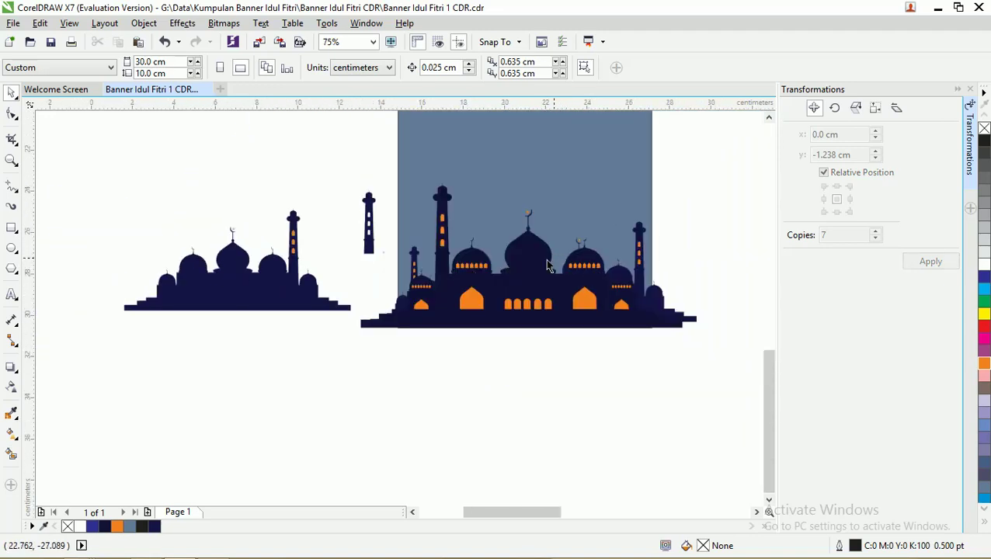
scroll(206, 279, up, 1)
scroll(204, 286, down, 1)
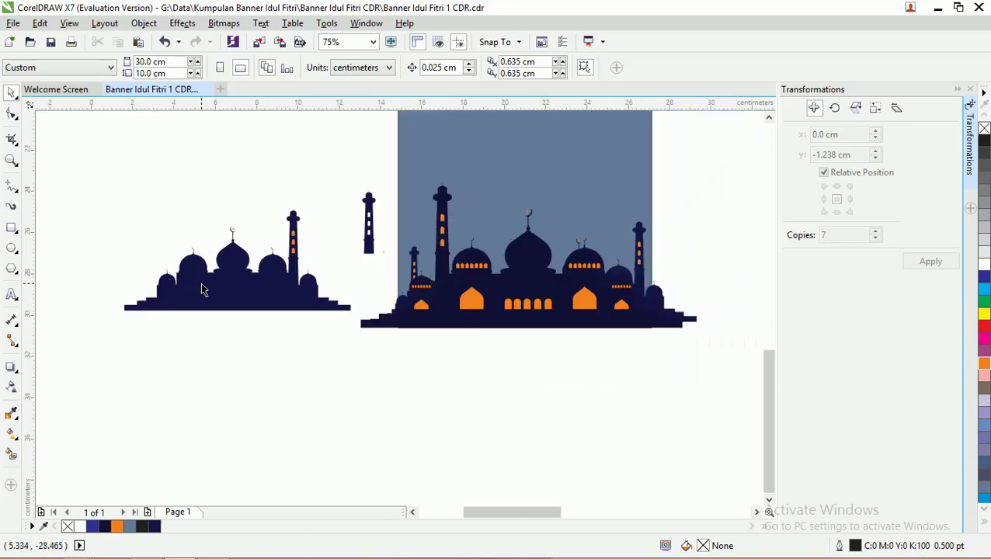
click(200, 285)
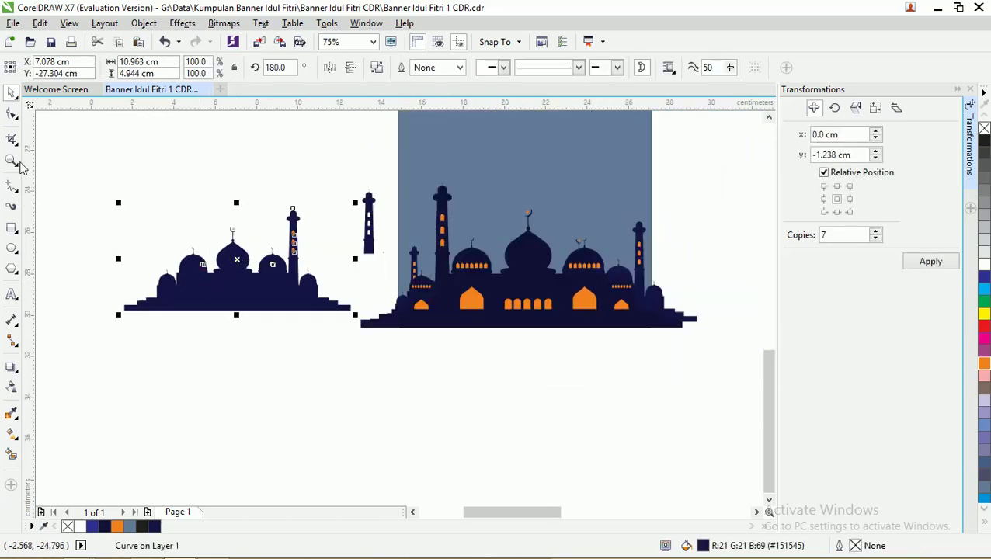
click(12, 228)
scroll(152, 274, up, 1)
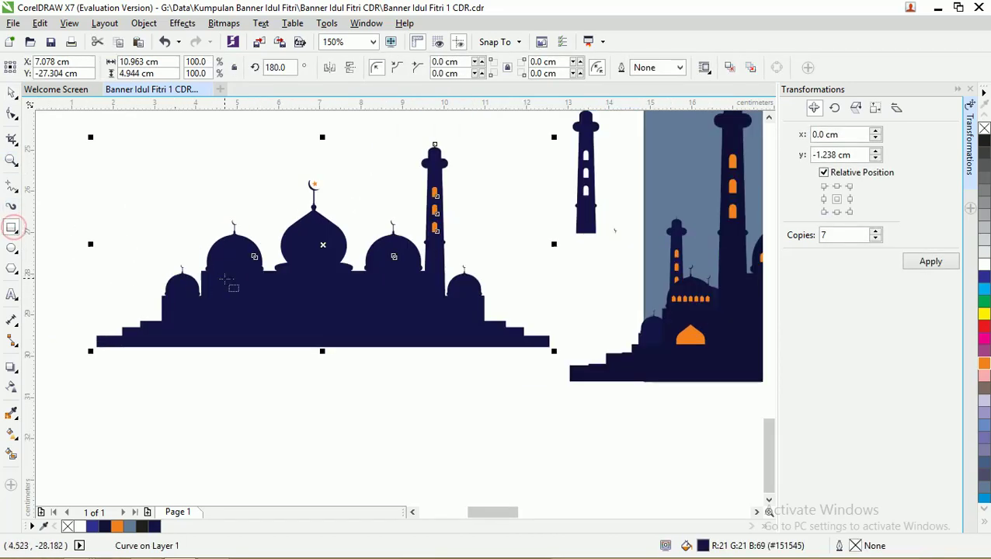
drag(194, 195, 273, 365)
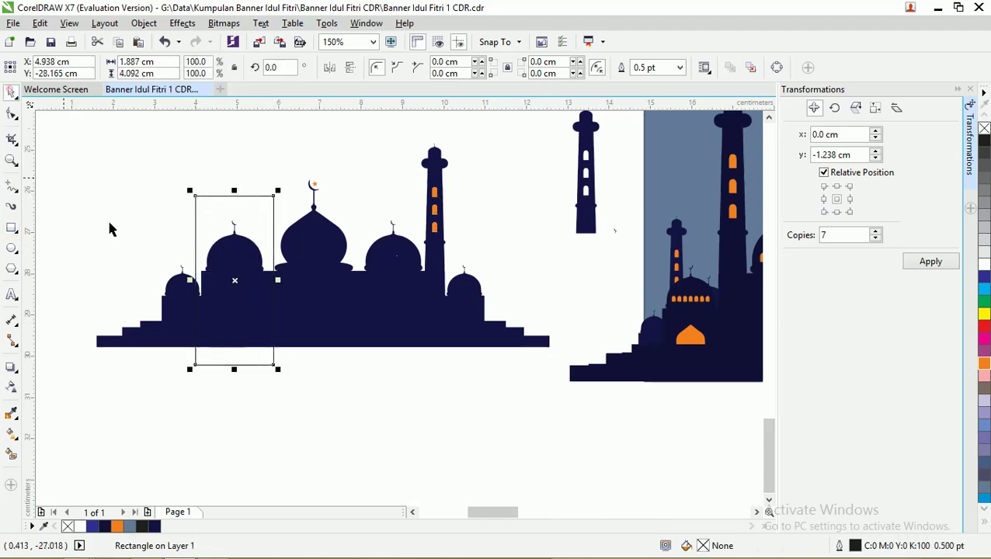
Step: Align the rectangle's left edge with the dome's wall edge and narrow it to about 1.64 cm, just short of the central dome
scroll(110, 228, up, 1)
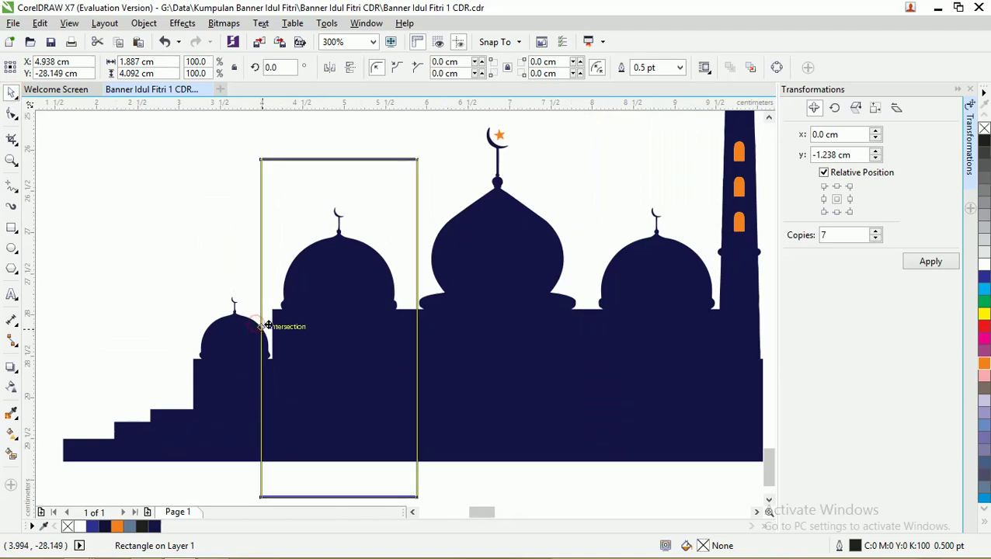
drag(268, 326, 273, 326)
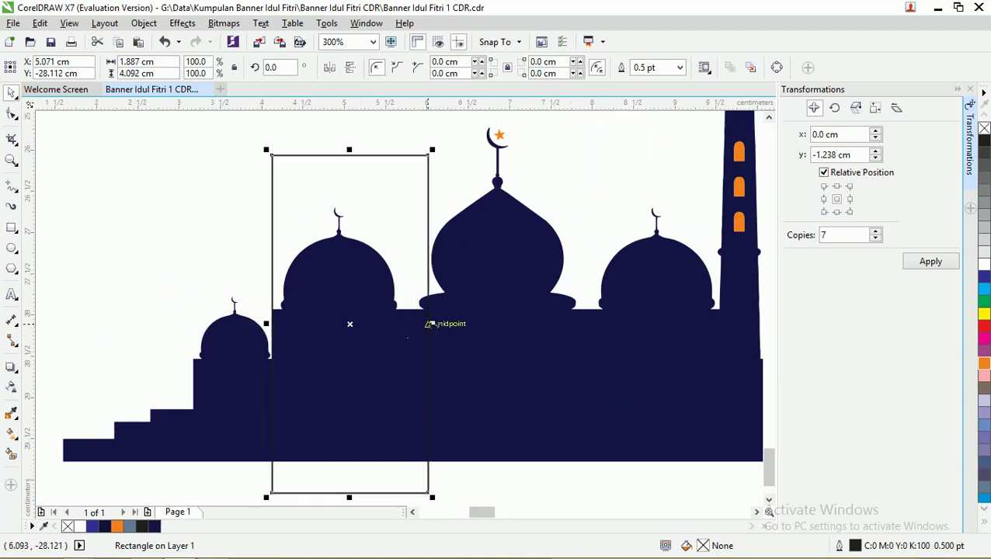
drag(429, 323, 407, 325)
Step: Intersect the rectangle with the mosque silhouette, set the rectangle aside and move the extracted dome piece below the mosque
shift+click(433, 324)
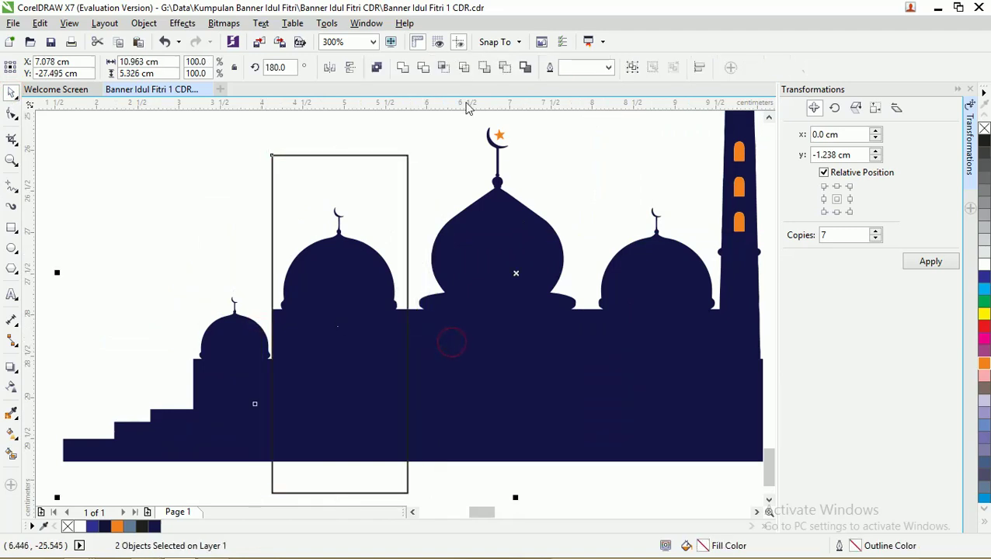
click(443, 66)
click(444, 124)
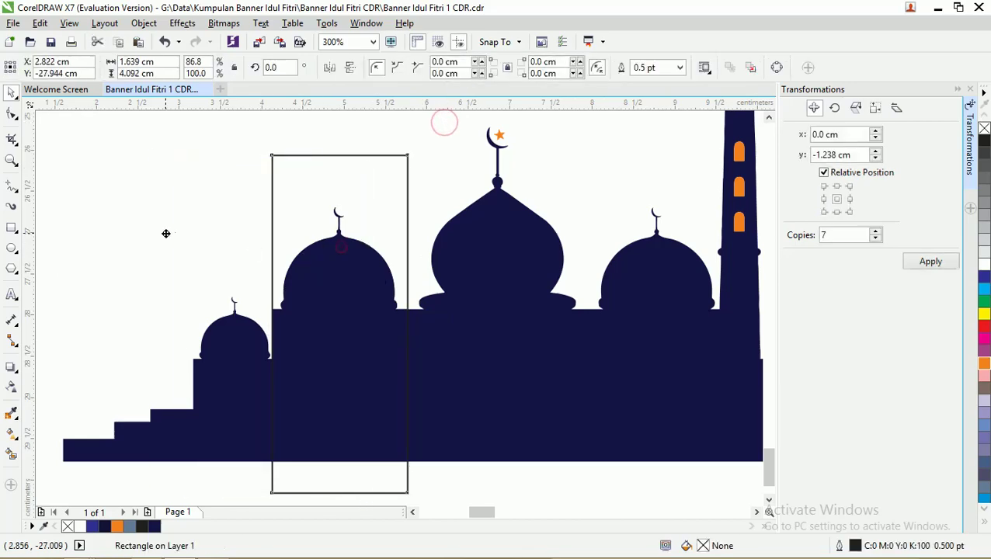
scroll(284, 278, down, 1)
drag(284, 278, 372, 372)
scroll(373, 373, down, 2)
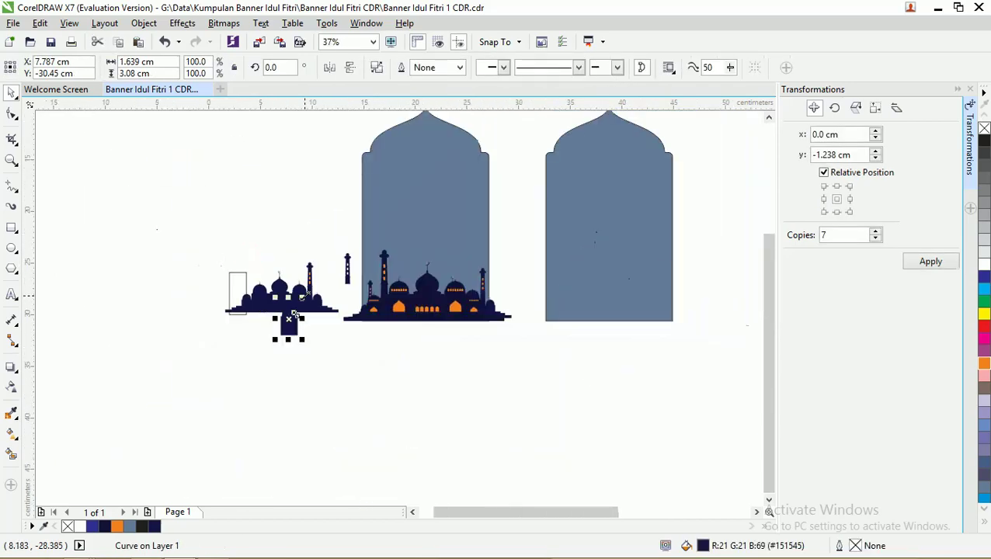
Step: Move the three orange windows from the mosque copy's minaret into the extracted minaret's openings and group them
scroll(309, 296, up, 1)
scroll(350, 258, up, 2)
click(202, 265)
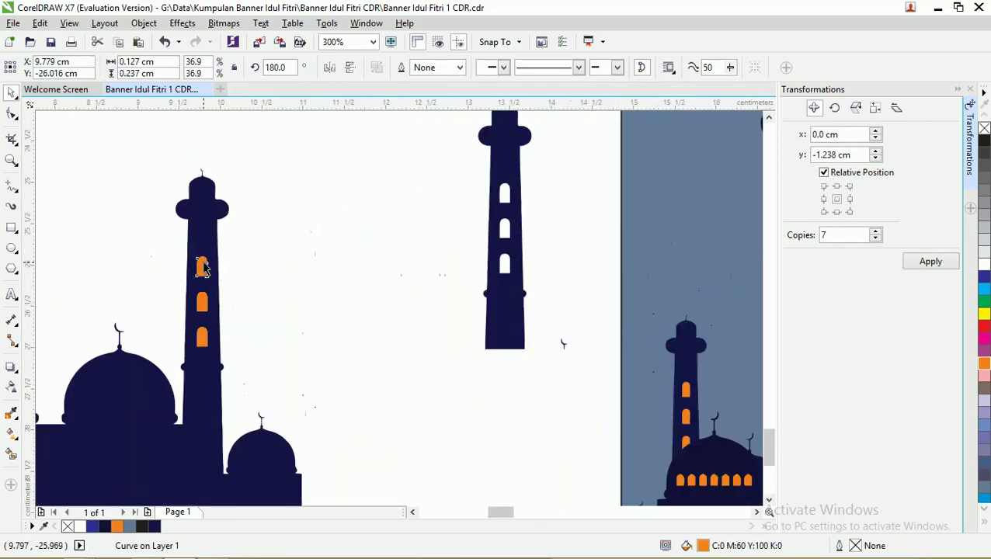
scroll(259, 272, down, 1)
drag(286, 316, 384, 228)
scroll(386, 240, up, 2)
scroll(368, 211, up, 2)
key(ctrl+g)
scroll(369, 221, down, 1)
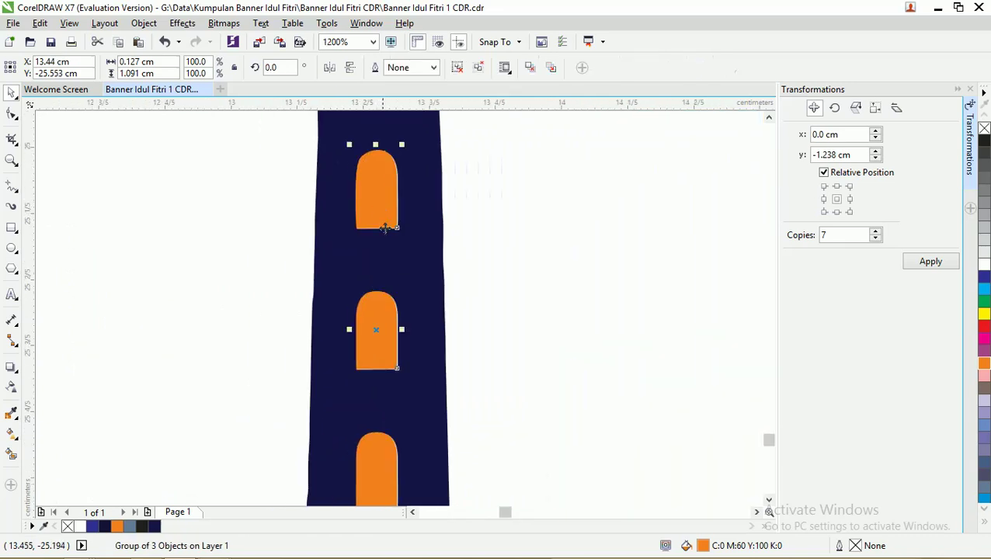
Step: Group the orange windows together with the extracted minaret piece
scroll(384, 227, down, 2)
click(460, 270)
scroll(460, 342, down, 1)
drag(459, 338, 380, 198)
key(ctrl+g)
scroll(342, 235, down, 2)
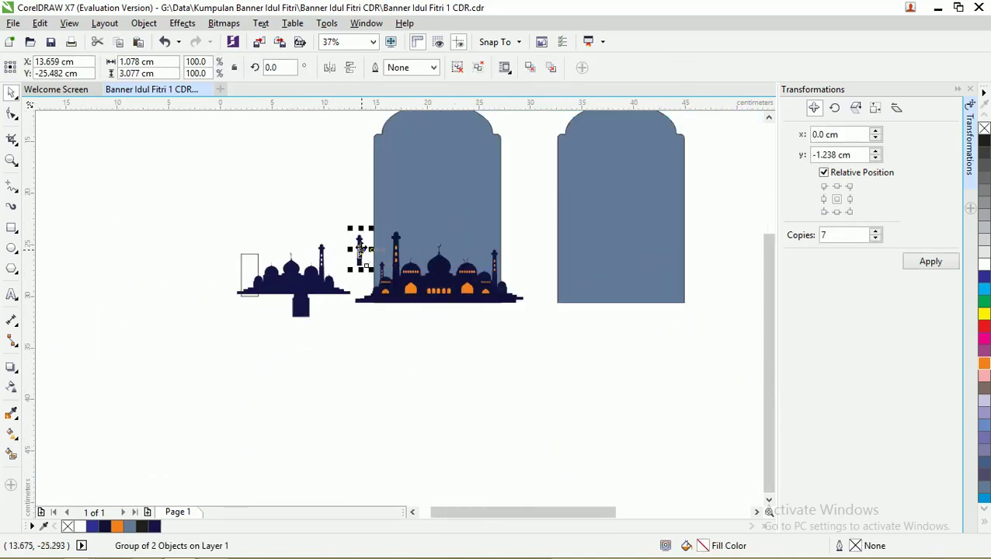
Step: Move the grouped minaret onto the stairs at the right end of the banner's mosque scene
drag(359, 246, 521, 305)
scroll(508, 269, up, 2)
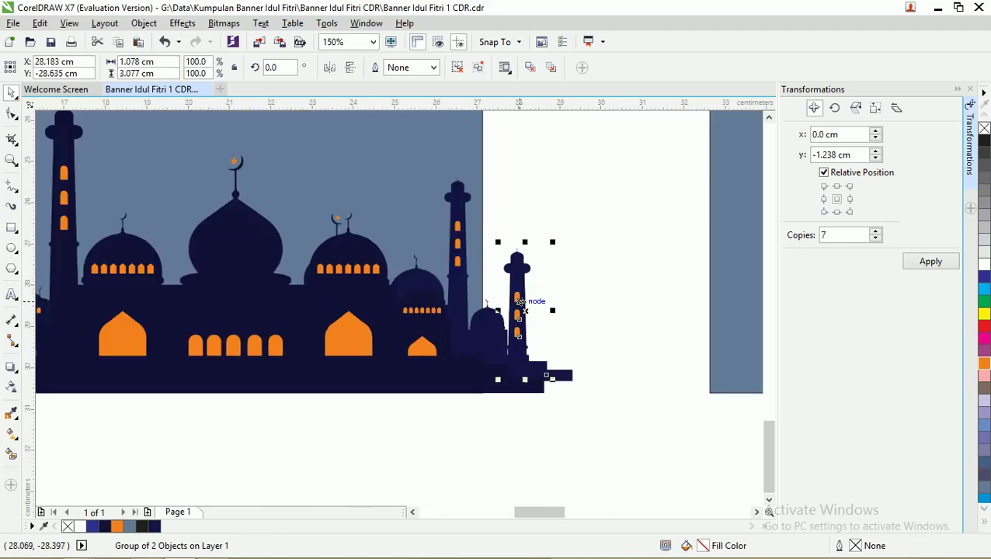
click(567, 273)
Step: Move the dome piece between the left and central domes of the banner's mosque and enlarge it to about 1.71 by 3.21 cm
scroll(567, 273, down, 1)
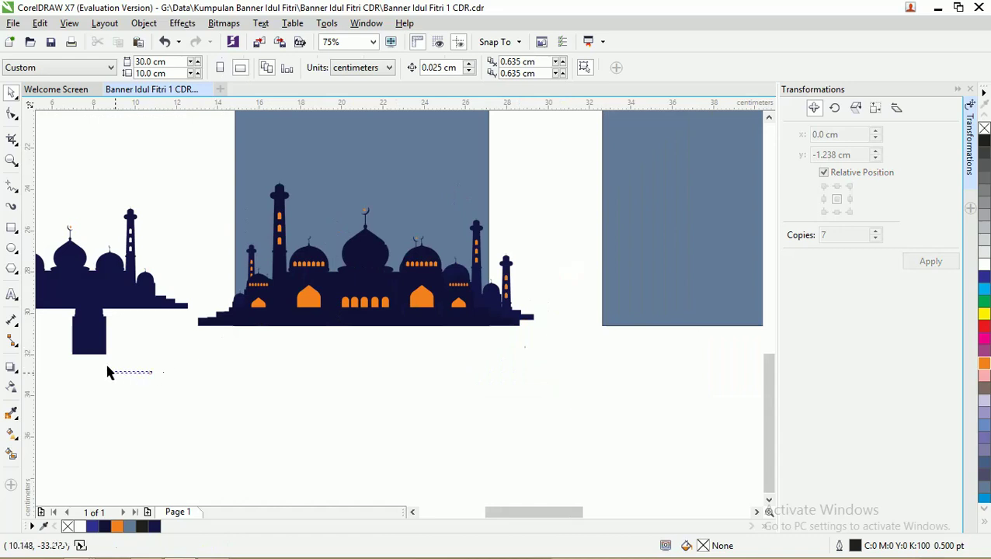
drag(88, 327, 335, 272)
scroll(342, 274, up, 3)
scroll(347, 279, down, 3)
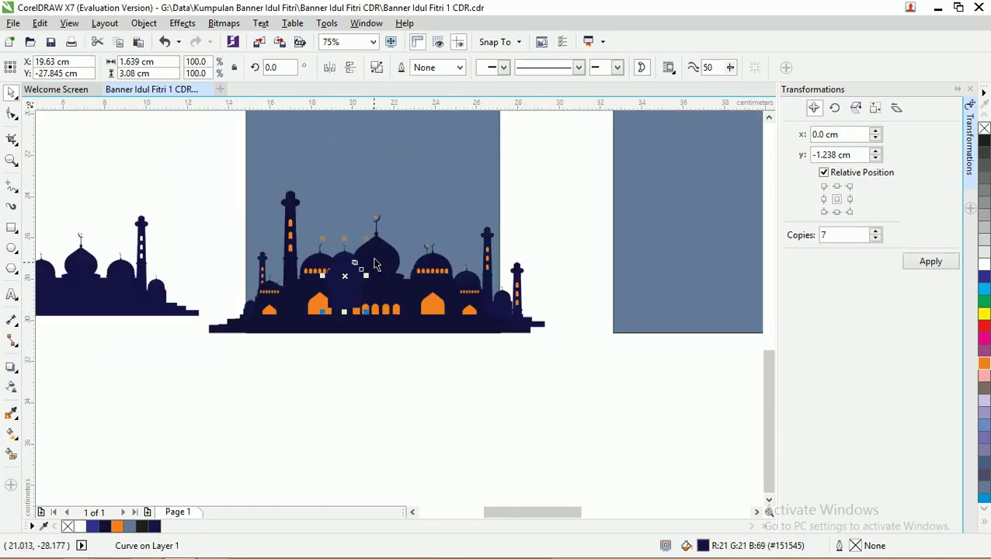
drag(366, 242, 375, 232)
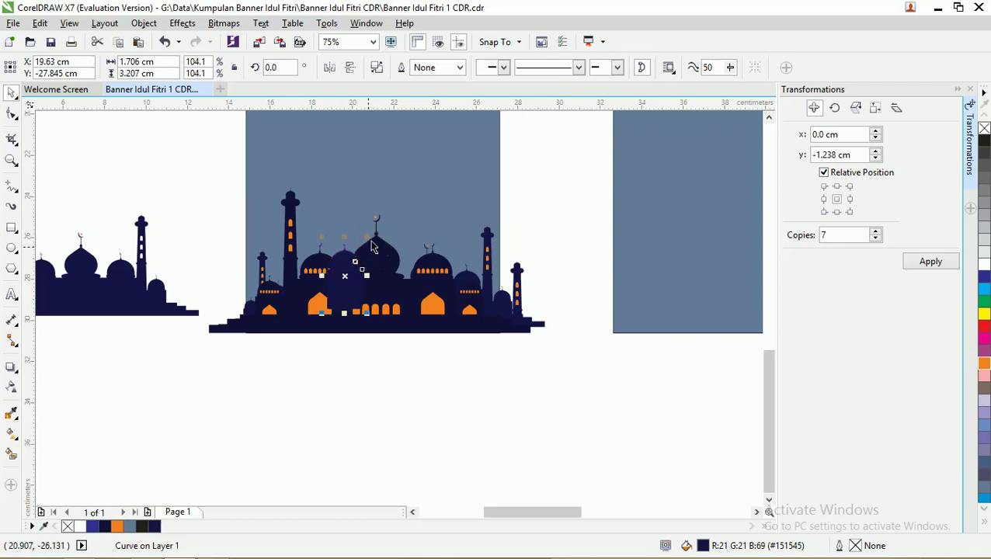
Step: Duplicate the main 42-object mosque group straight below the banner and ungroup the copy
scroll(317, 283, up, 2)
click(305, 261)
scroll(304, 261, down, 2)
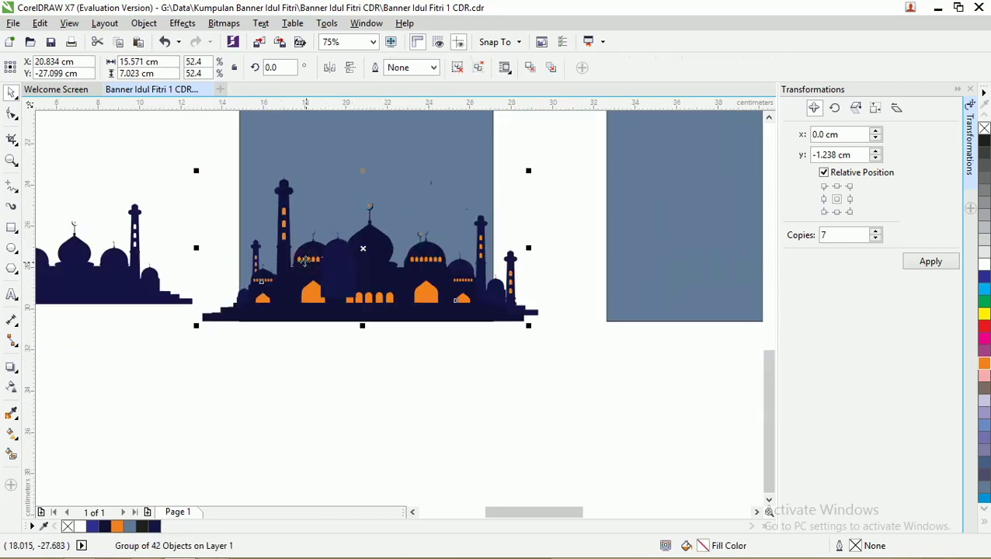
drag(300, 277, 278, 425)
right_click(278, 425)
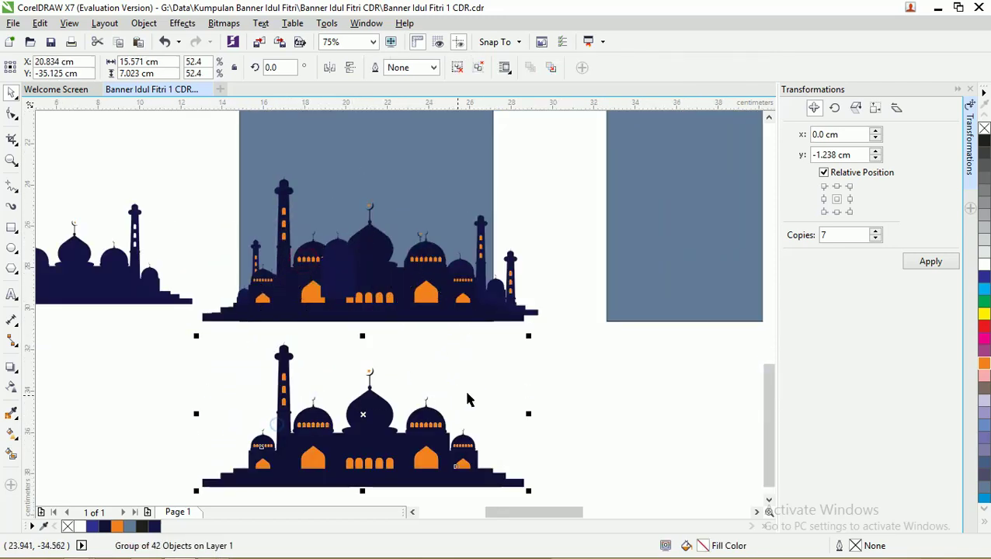
right_click(365, 419)
click(411, 137)
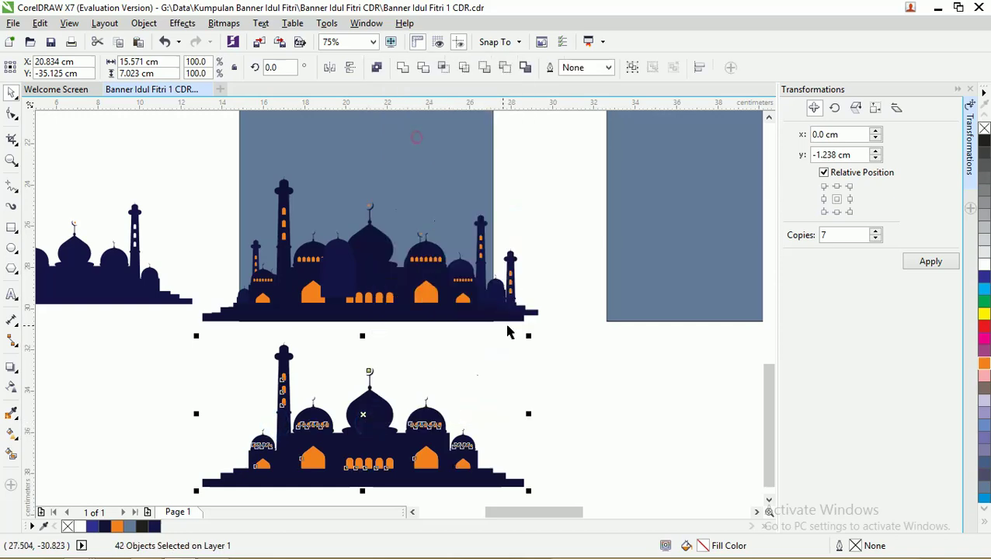
Step: Group the seven small orange windows on the left dome of the ungrouped mosque copy
click(508, 326)
drag(337, 410, 295, 432)
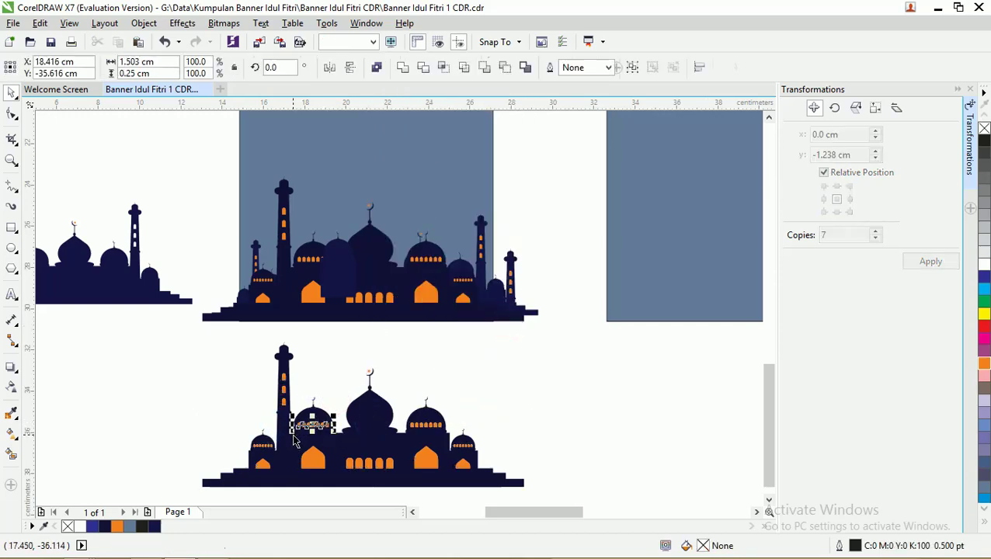
scroll(295, 429, up, 2)
key(ctrl+g)
scroll(330, 331, down, 2)
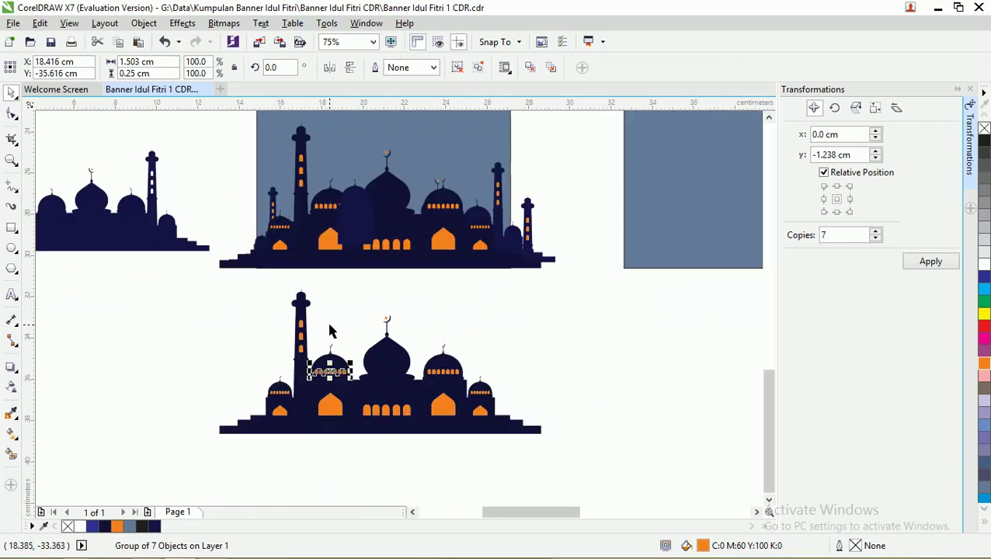
Step: Place the grouped row of seven windows on the added dome piece and shrink it to fit the dome's width
drag(338, 380, 361, 207)
scroll(361, 208, up, 4)
scroll(361, 208, up, 2)
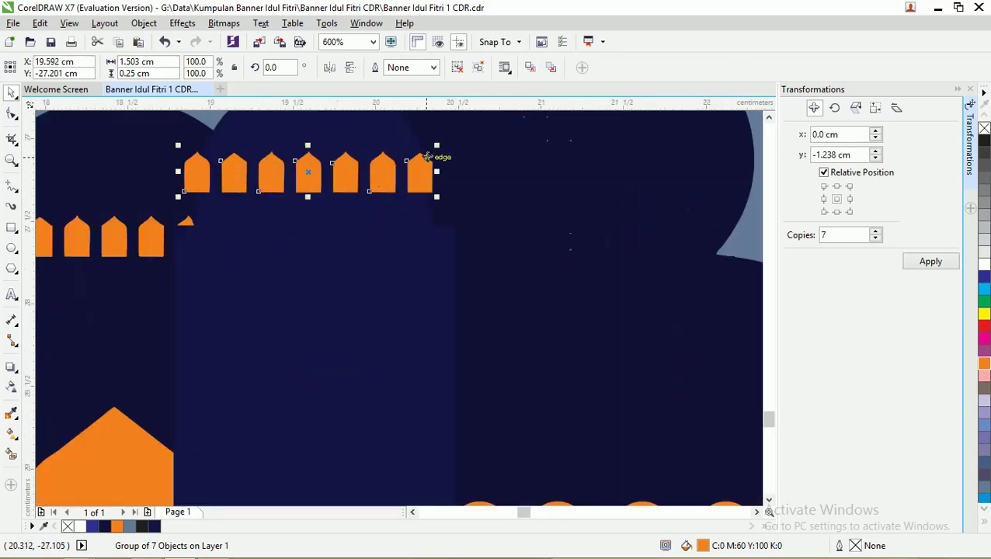
drag(437, 145, 373, 202)
Step: Group the row of windows with the added dome piece
scroll(374, 202, down, 4)
shift+click(359, 242)
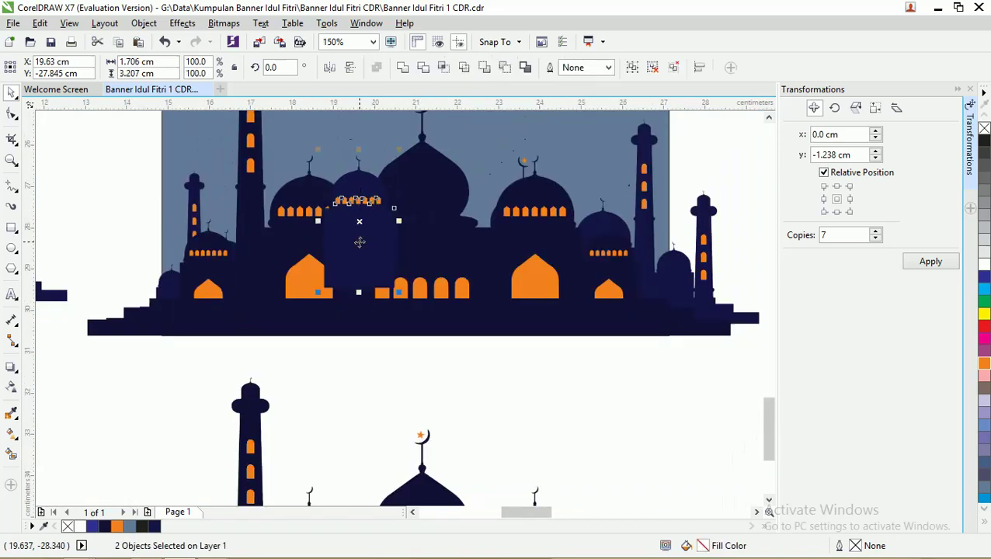
key(ctrl+g)
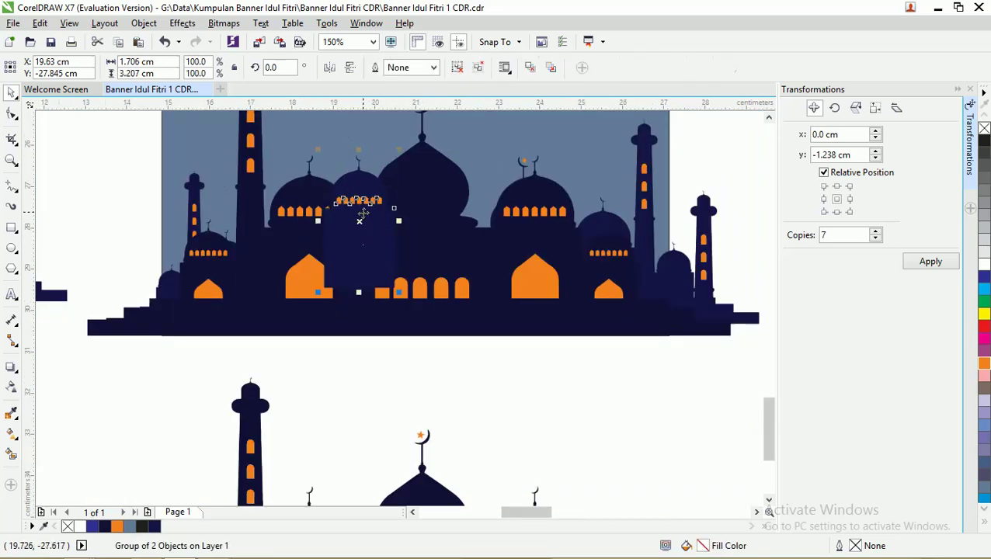
Step: Send the grouped dome behind the main mosque and lower it about 0.24 cm between the left and central domes
scroll(364, 212, up, 2)
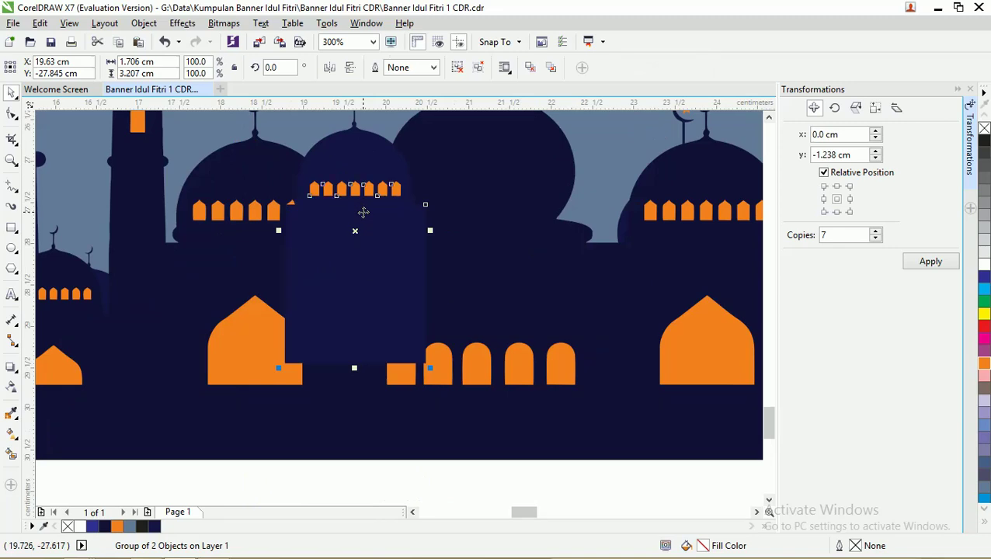
key(ctrl+Page_Down)
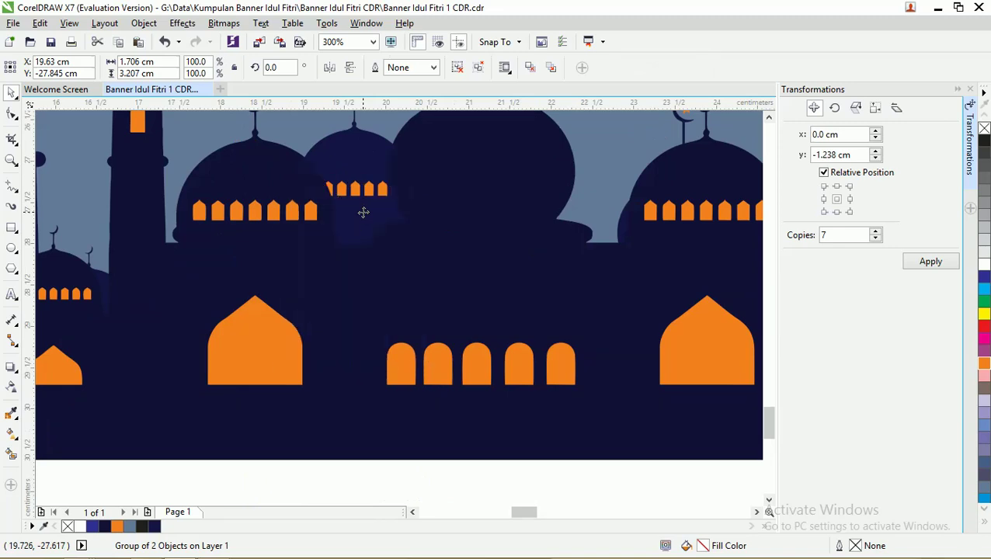
drag(368, 211, 368, 231)
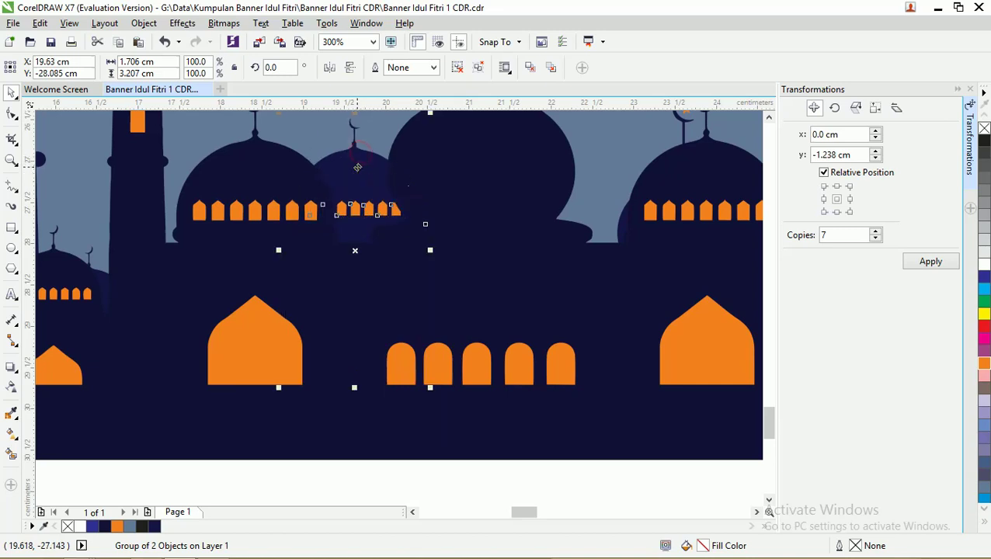
scroll(394, 155, down, 2)
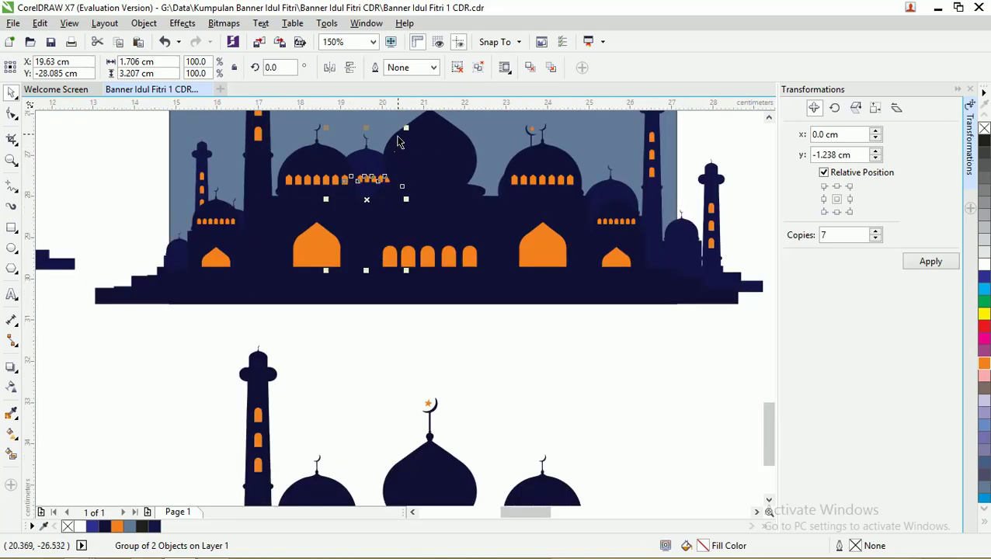
Step: Shrink the grouped dome to about 74% of its size, keeping it between the mosque's left and central domes
drag(405, 198, 368, 161)
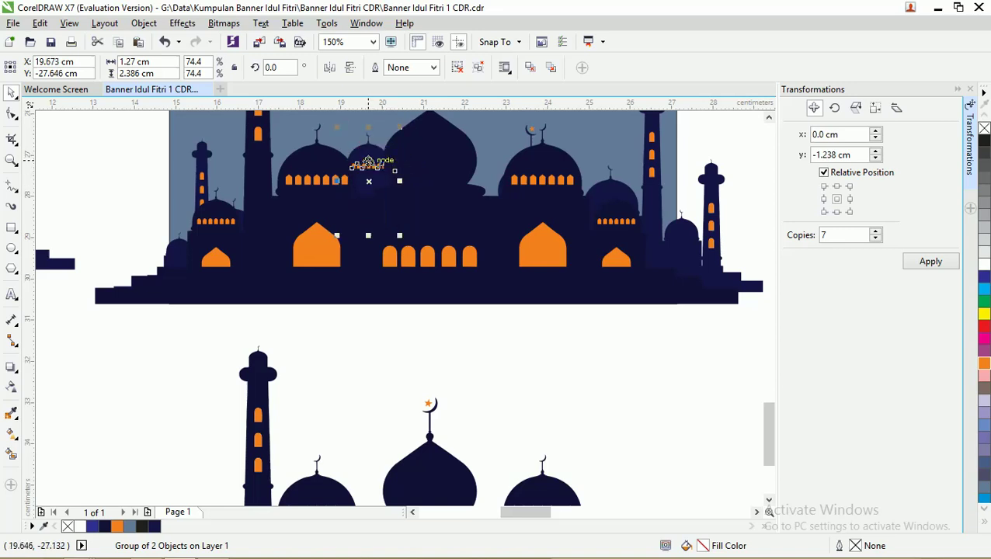
scroll(394, 140, down, 2)
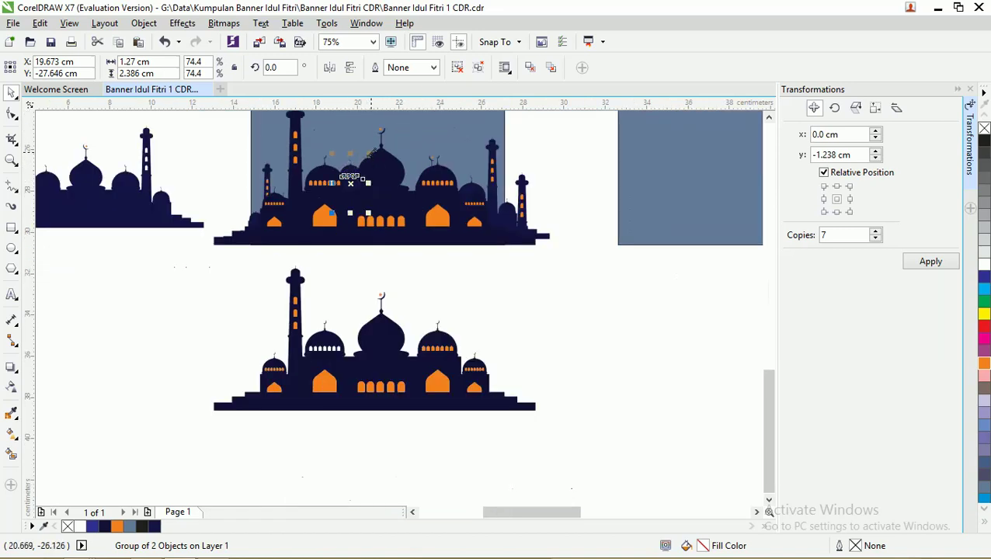
scroll(354, 169, up, 2)
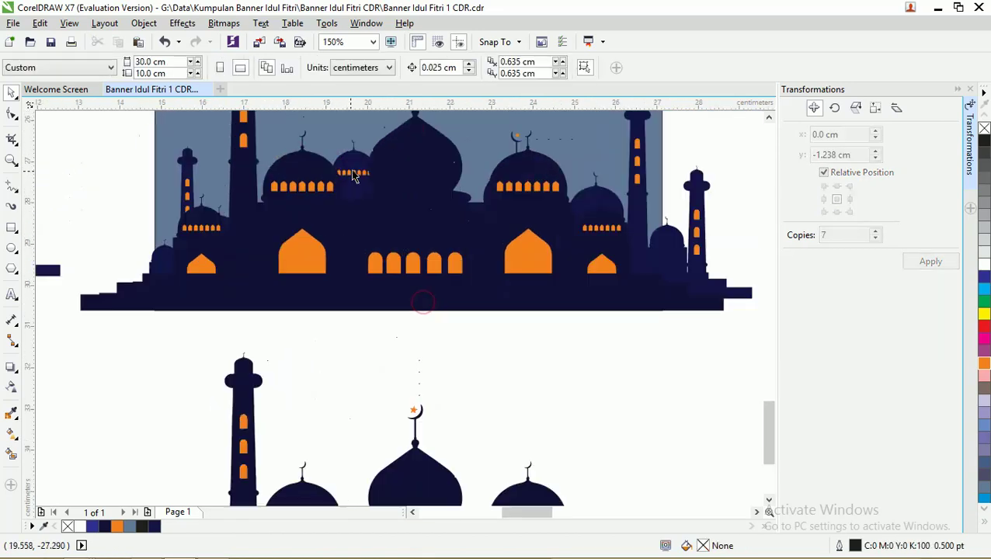
Step: Duplicate the small dome between the central and right domes and send the copy with the arch to the back of the layer
drag(353, 169, 472, 169)
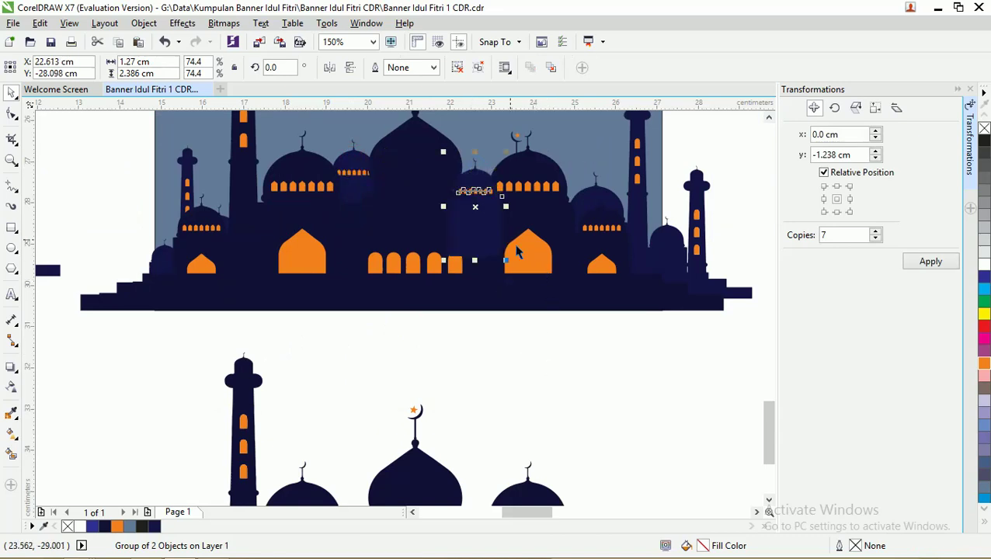
scroll(520, 237, down, 2)
shift+click(510, 149)
right_click(513, 150)
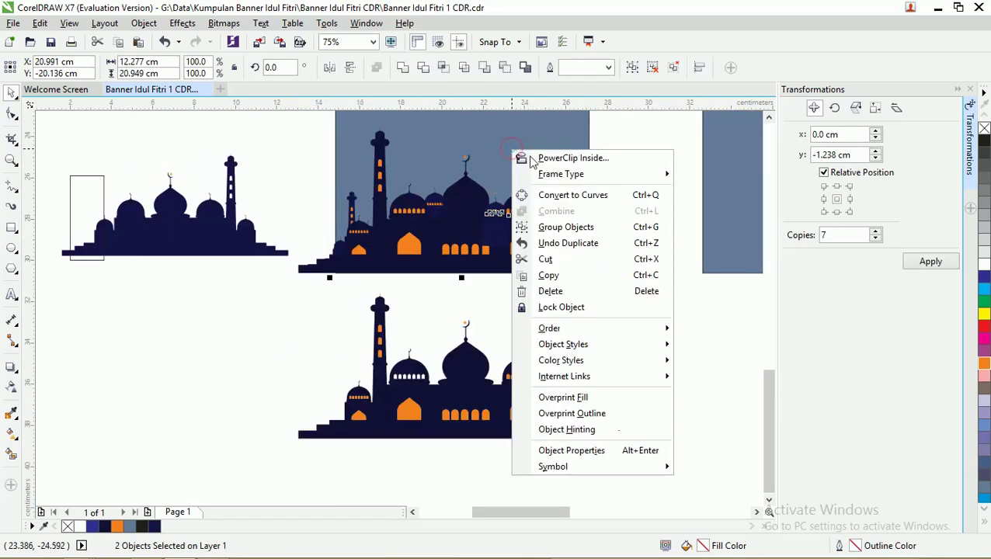
mouse_move(596, 327)
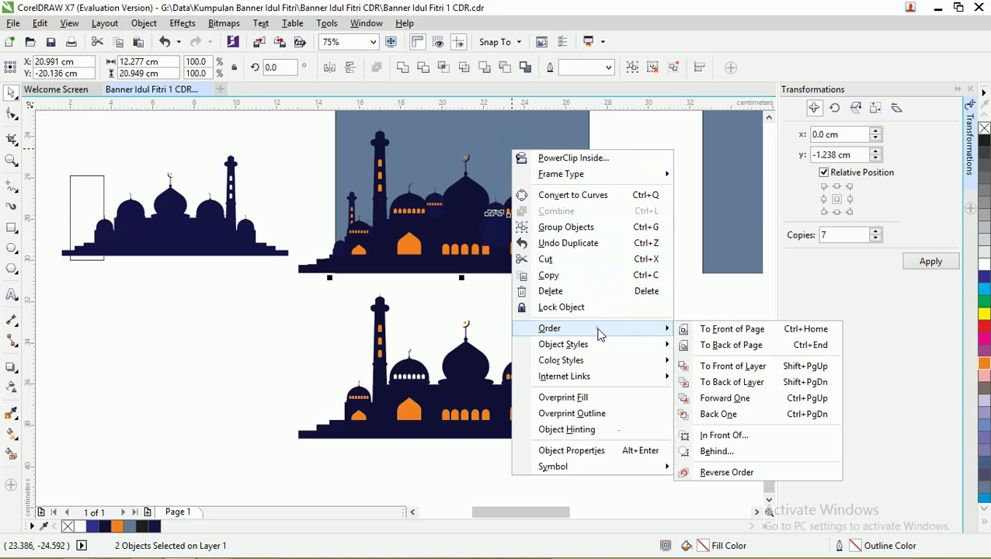
click(705, 379)
click(654, 173)
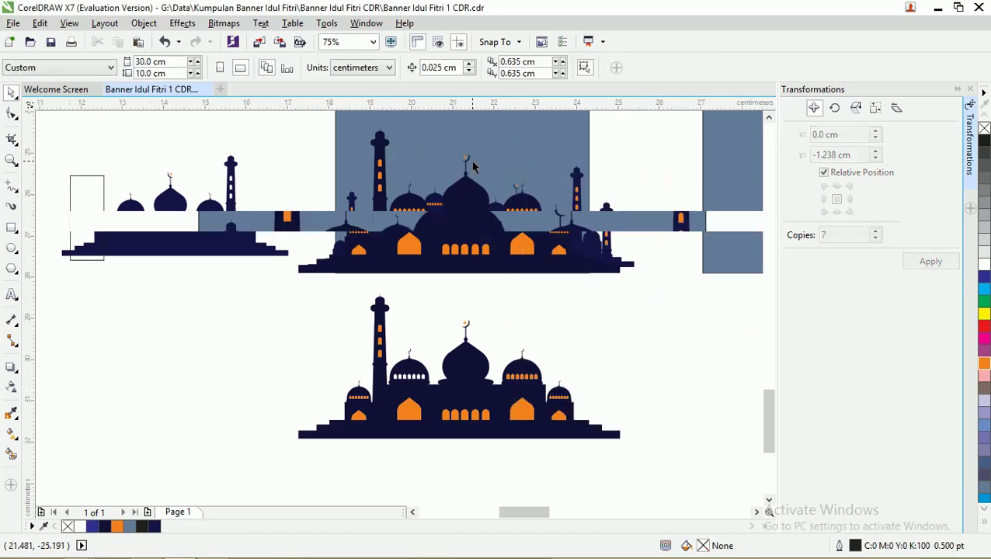
scroll(382, 182, right, 1)
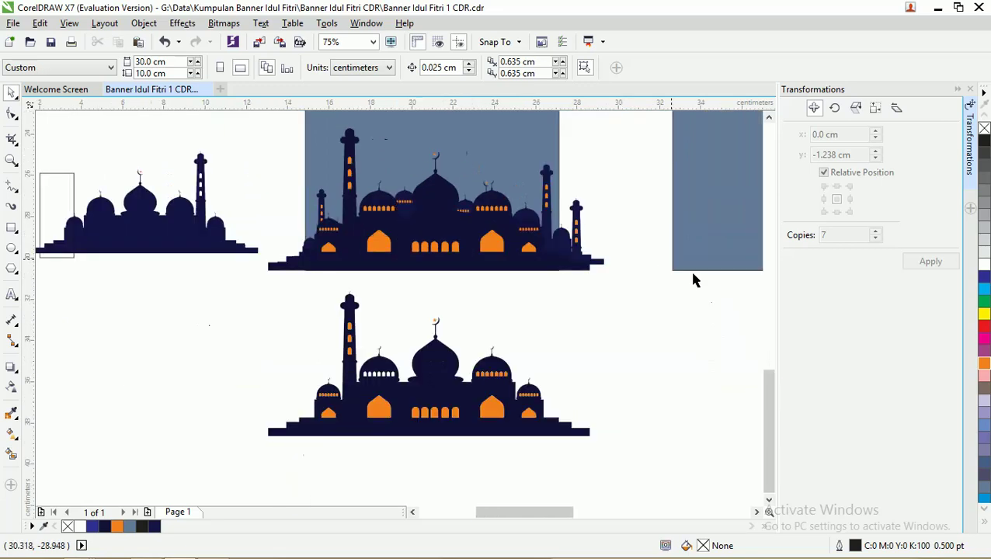
Step: Copy the dark blue gradient fill from the banner rectangle onto the arch behind the mosque
drag(762, 408, 759, 351)
click(615, 273)
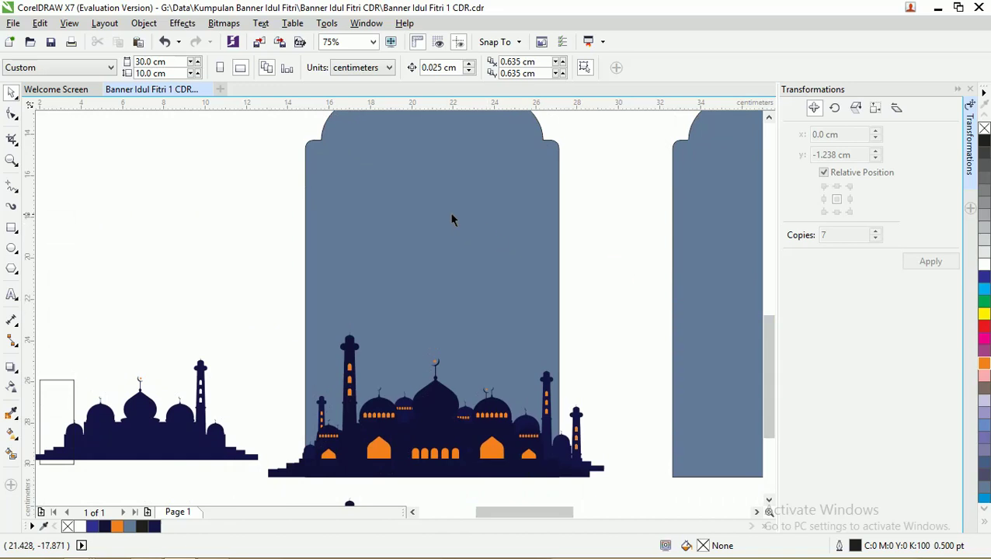
scroll(559, 232, down, 2)
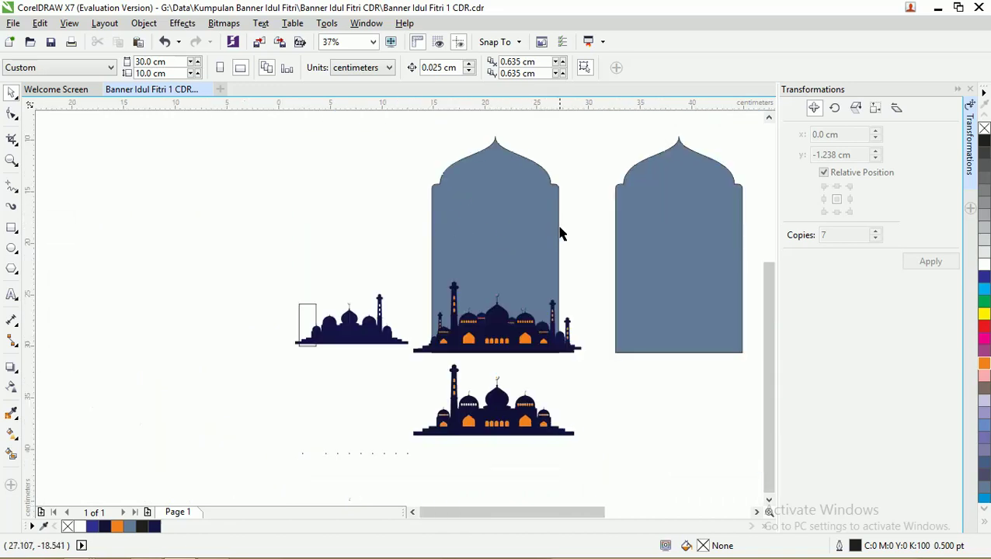
drag(765, 310, 767, 276)
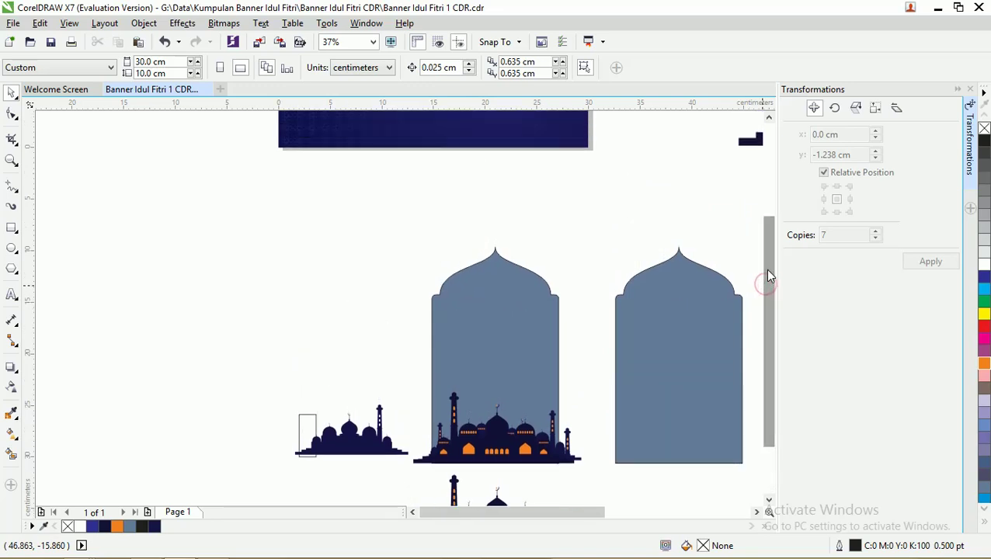
scroll(509, 269, down, 1)
scroll(537, 287, up, 2)
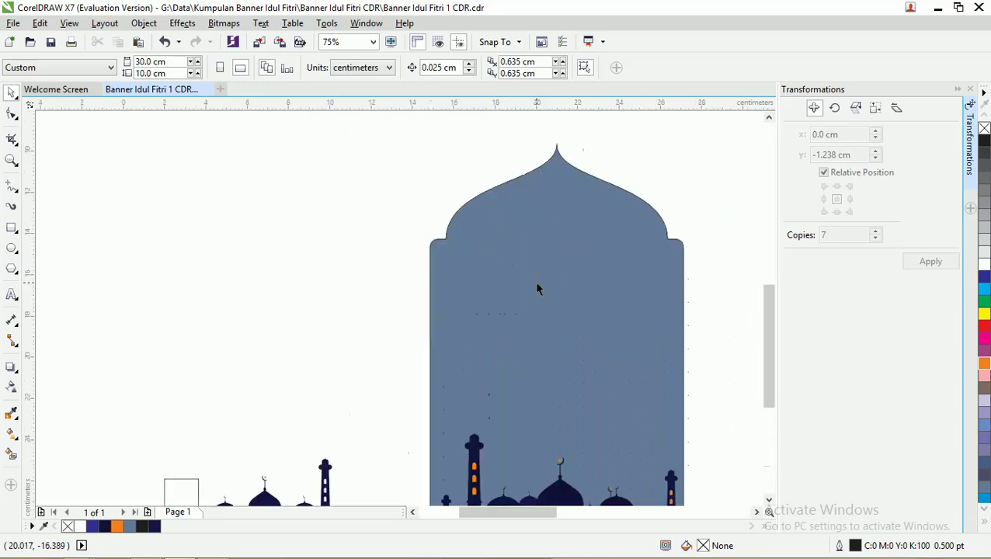
scroll(412, 225, down, 1)
click(486, 253)
scroll(469, 227, down, 3)
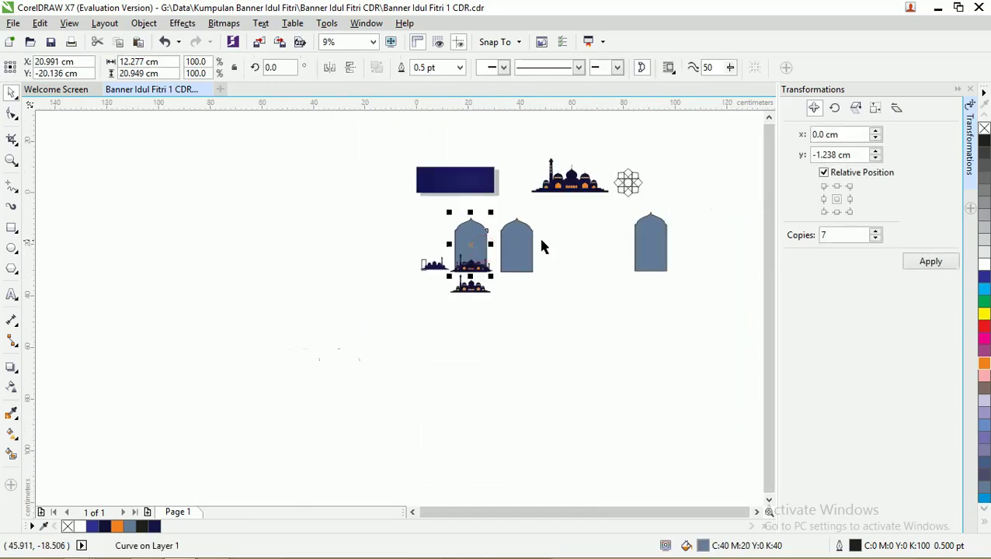
scroll(544, 248, up, 1)
scroll(473, 206, up, 1)
scroll(471, 205, down, 1)
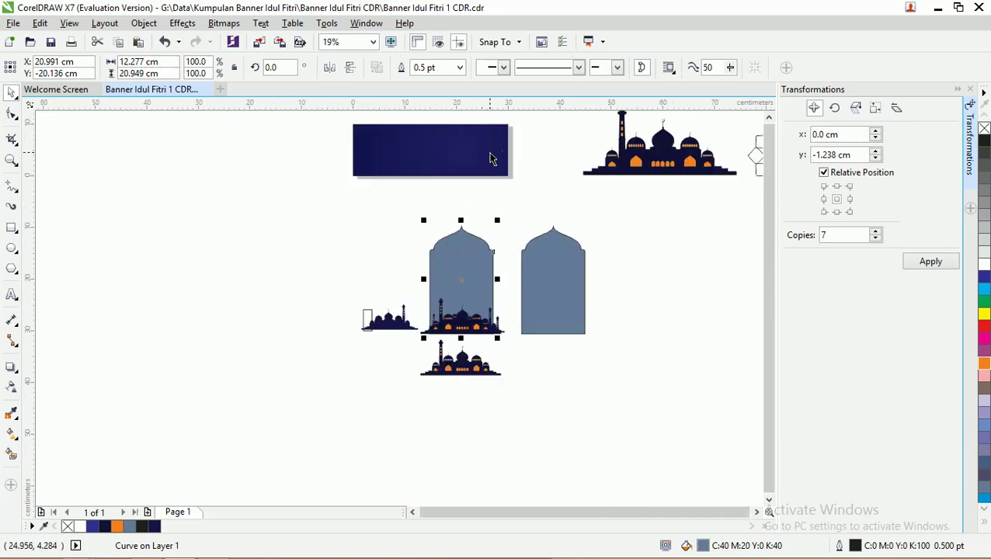
click(12, 435)
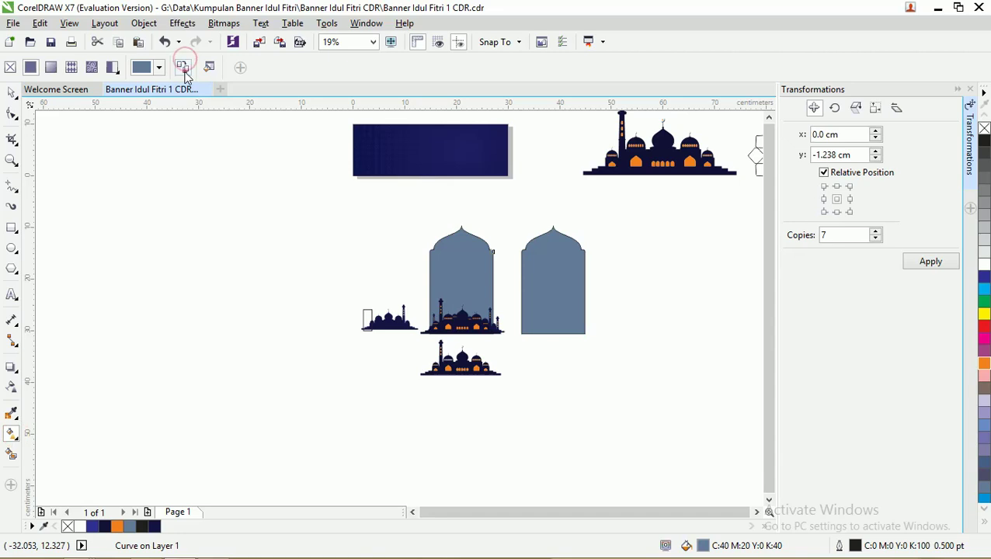
click(501, 143)
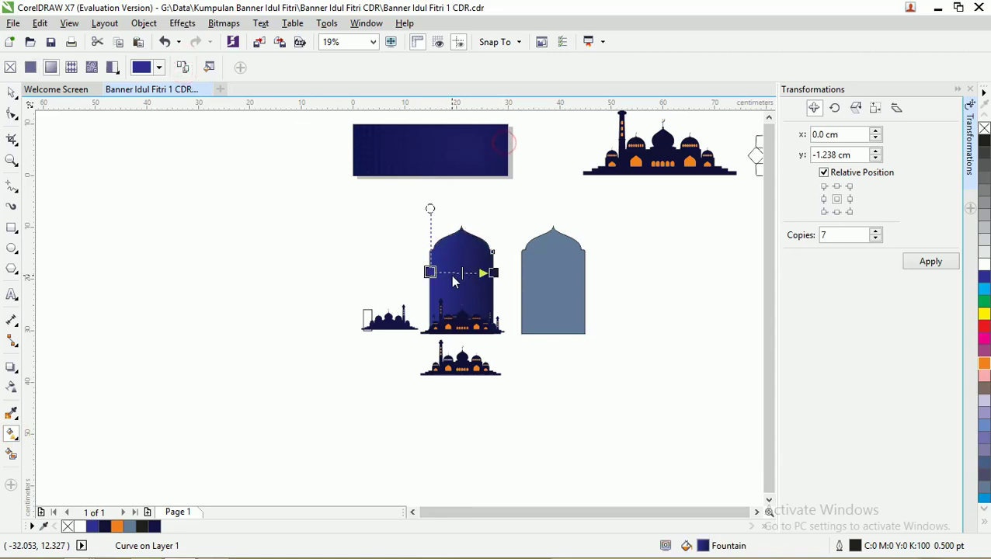
click(498, 272)
click(567, 309)
click(494, 273)
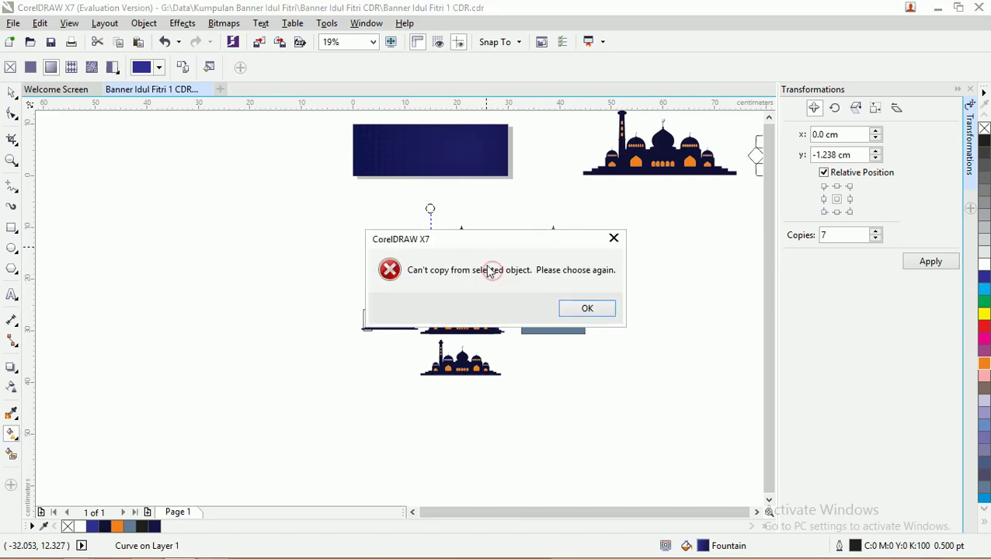
click(561, 306)
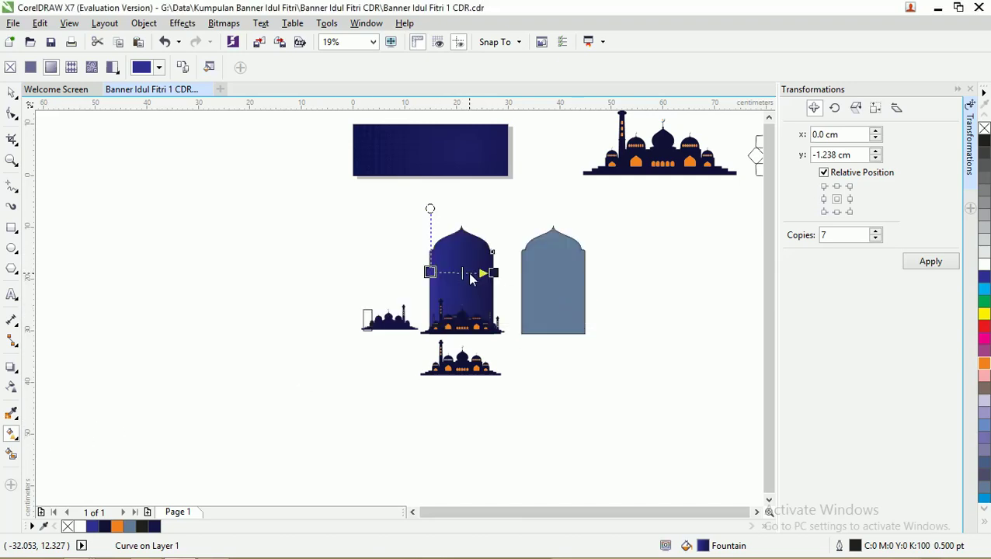
Step: Remove the outline from the gradient-filled arch
click(12, 92)
click(159, 183)
scroll(436, 277, up, 2)
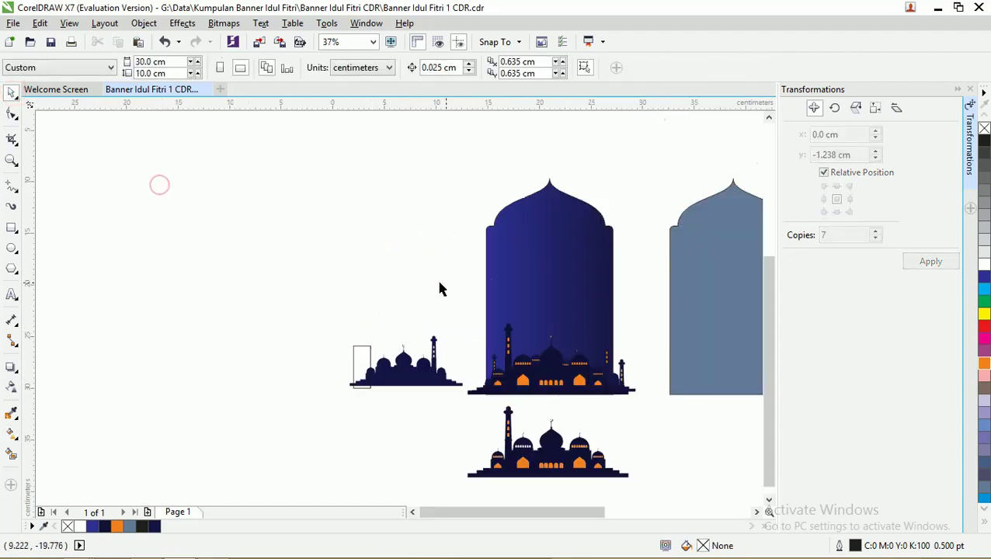
click(544, 262)
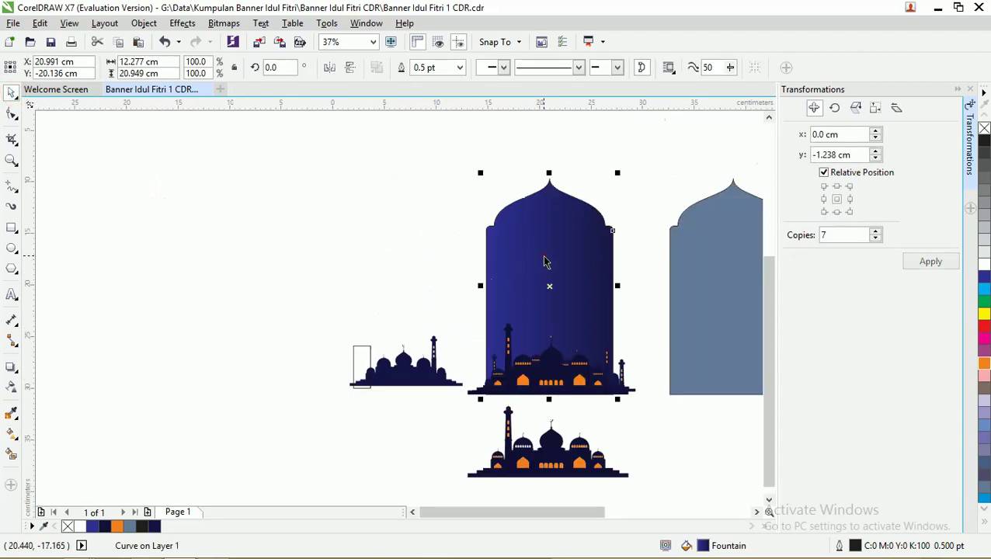
right_click(69, 527)
click(179, 309)
Step: Change the arch's gradient to an elliptical fountain fill and narrow its ellipse to a nearly round shape
click(551, 273)
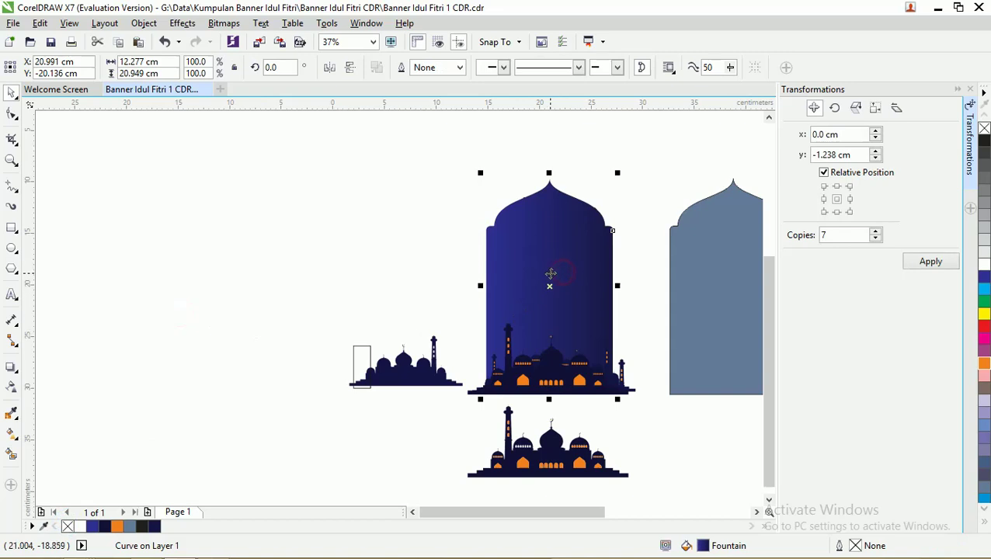
click(10, 433)
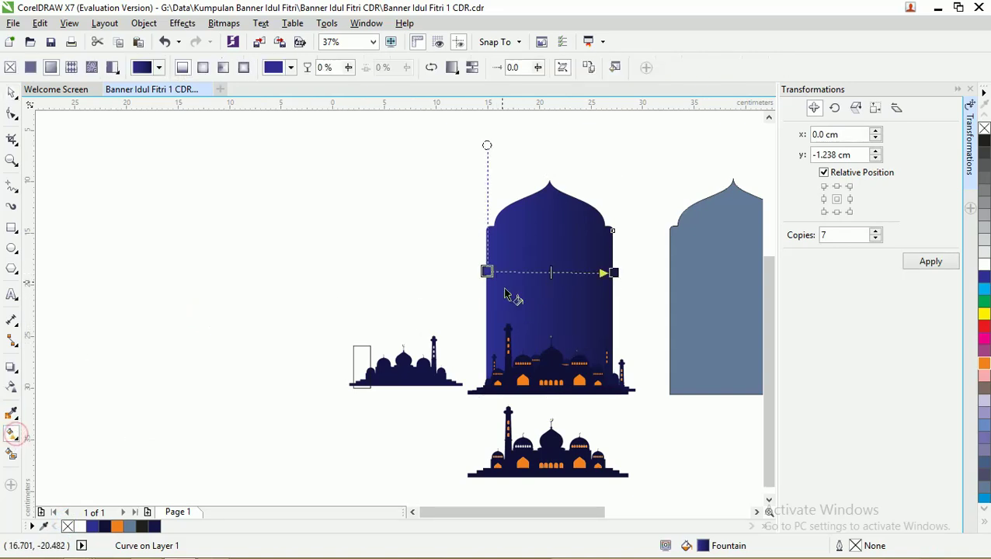
drag(486, 272, 492, 318)
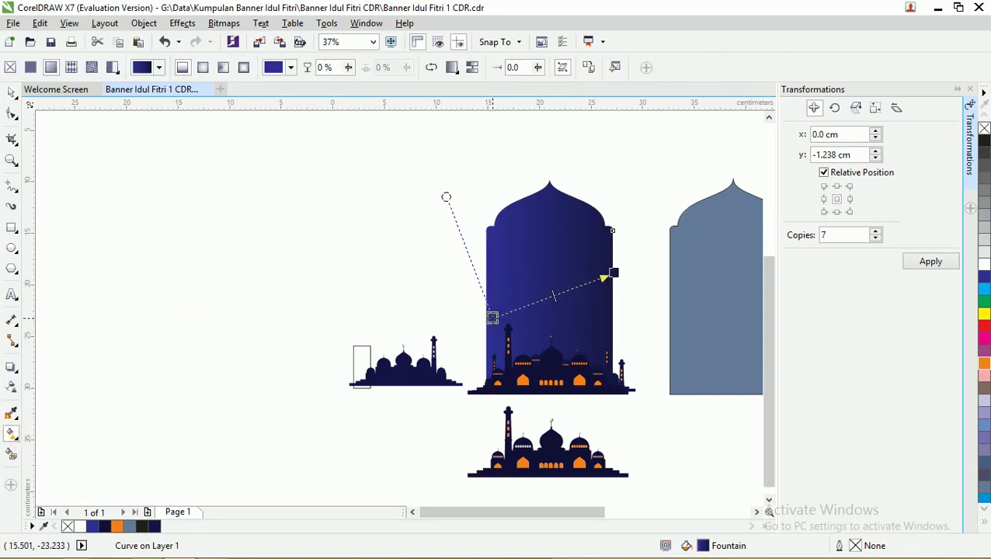
click(203, 68)
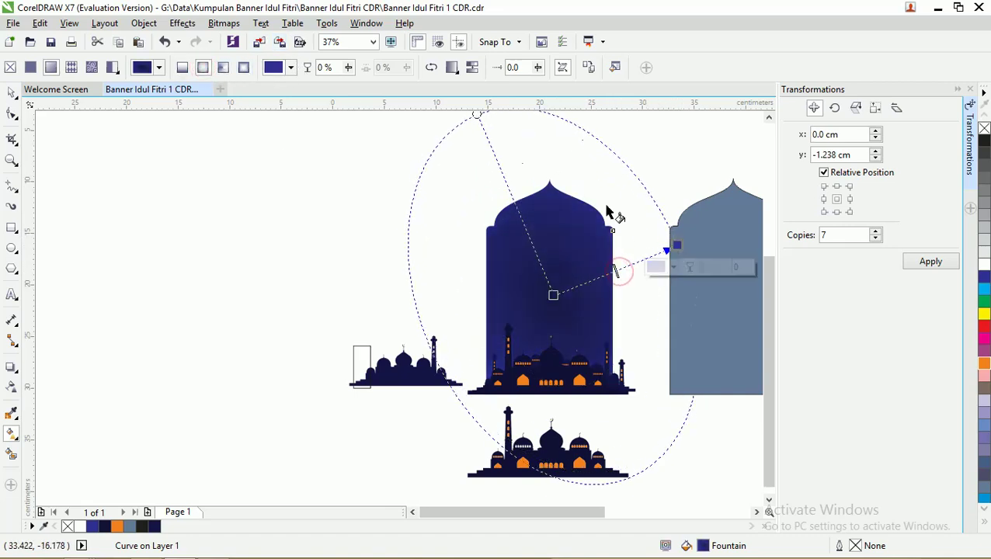
drag(475, 114, 500, 182)
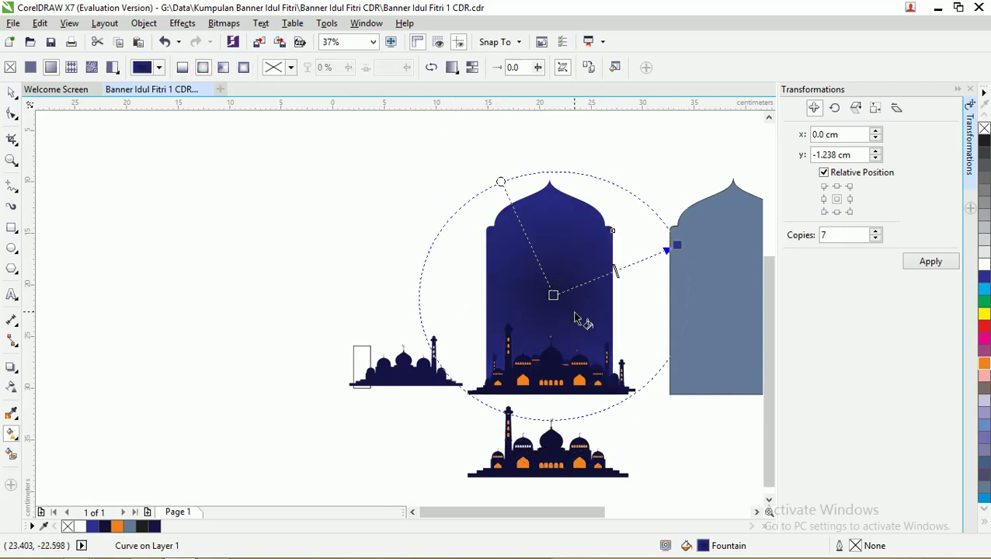
Step: Reverse the gradient's colours and run it from the arch's upper-right shoulder down to its lower-left side
drag(553, 294, 540, 279)
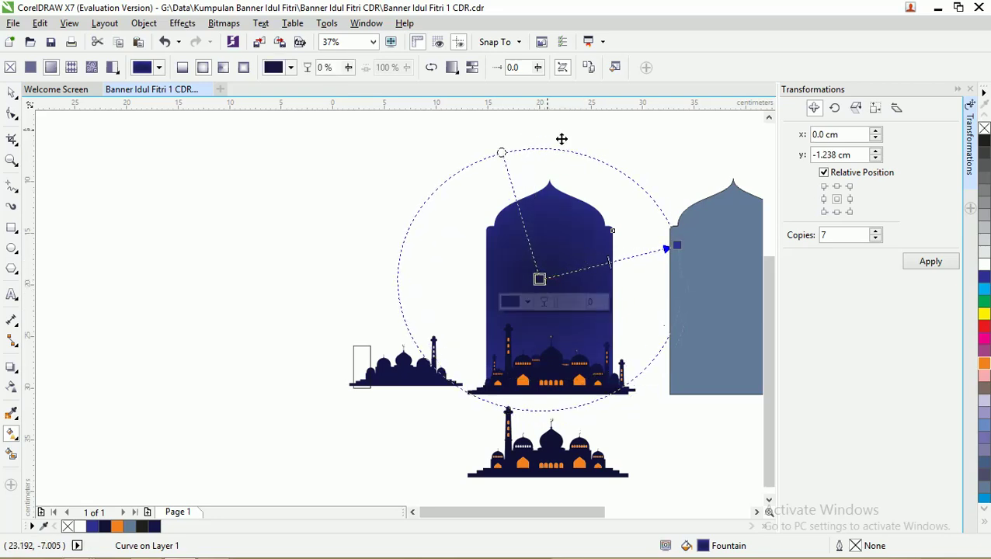
click(430, 68)
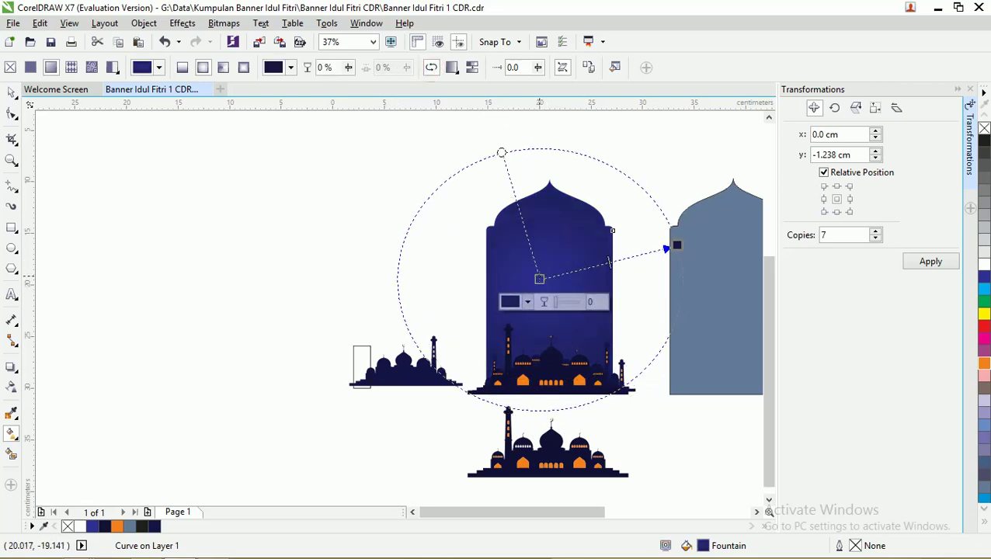
drag(540, 278, 582, 228)
drag(677, 245, 506, 323)
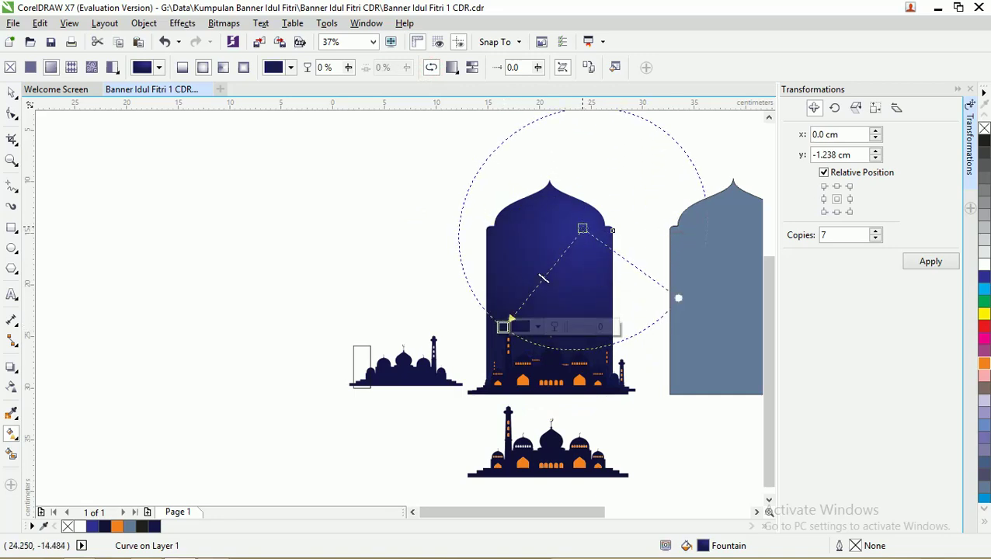
Step: Set the colour at the gradient's centre to the RGB hex value #4C2984
click(582, 228)
click(616, 227)
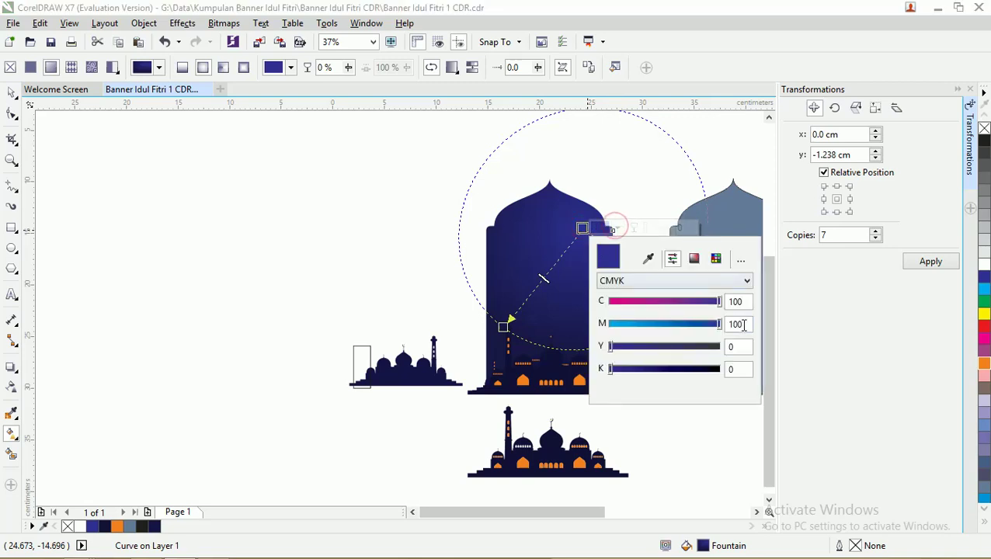
click(693, 258)
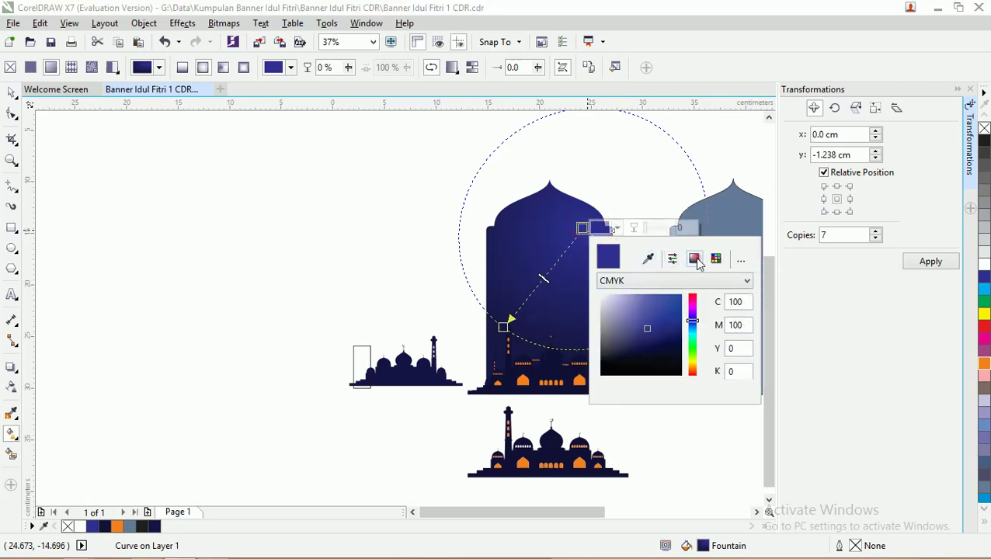
click(703, 281)
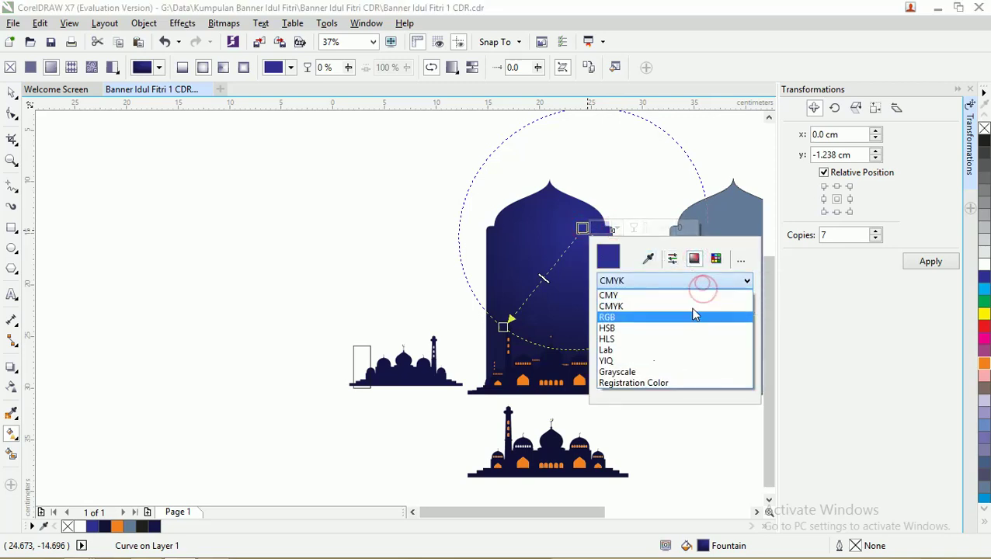
click(693, 315)
click(732, 375)
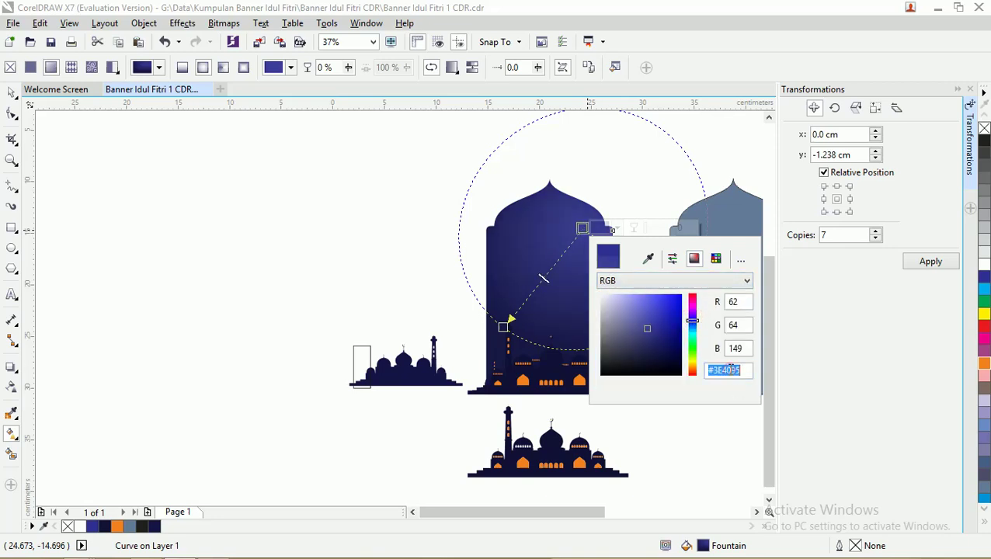
drag(742, 371, 719, 369)
text(4C2984)
click(740, 348)
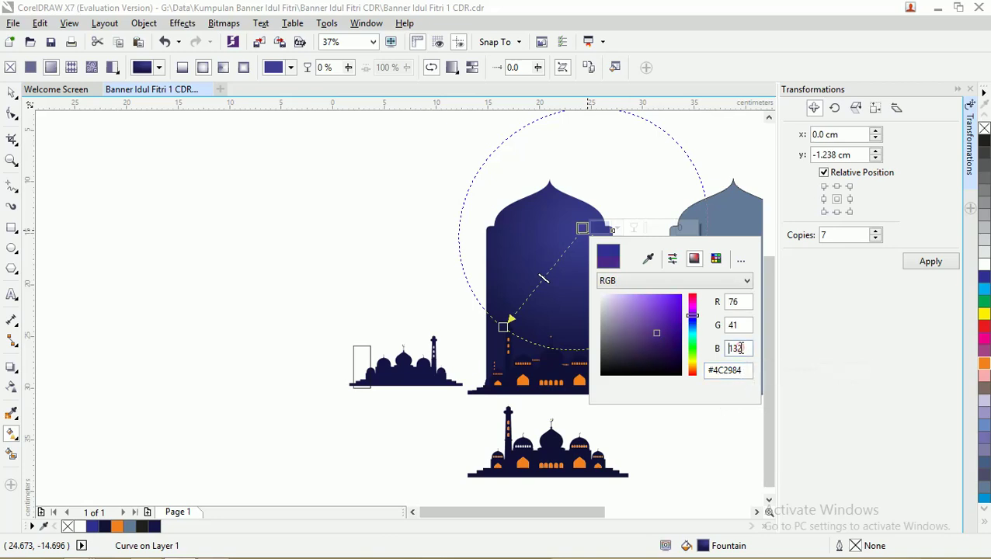
click(655, 332)
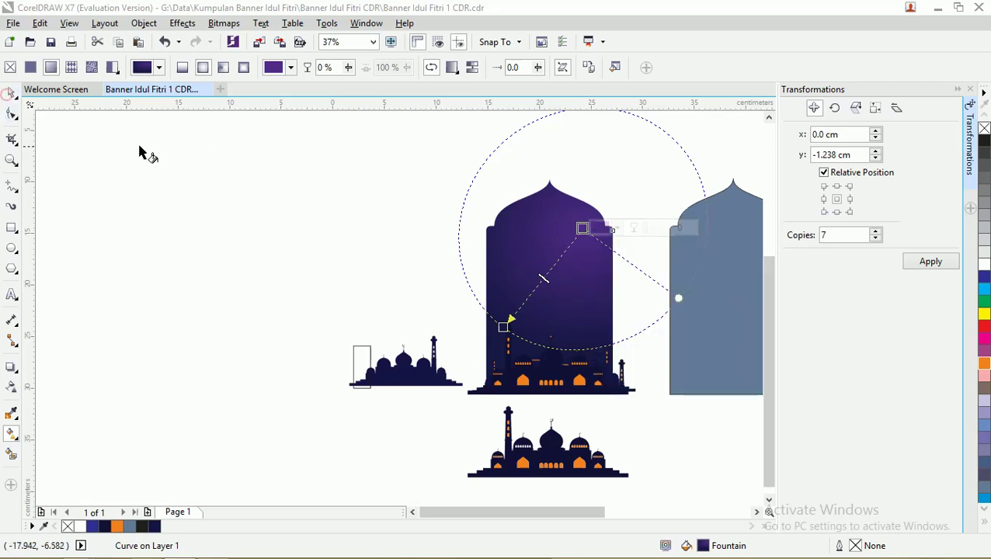
click(11, 93)
click(306, 178)
scroll(677, 351, up, 2)
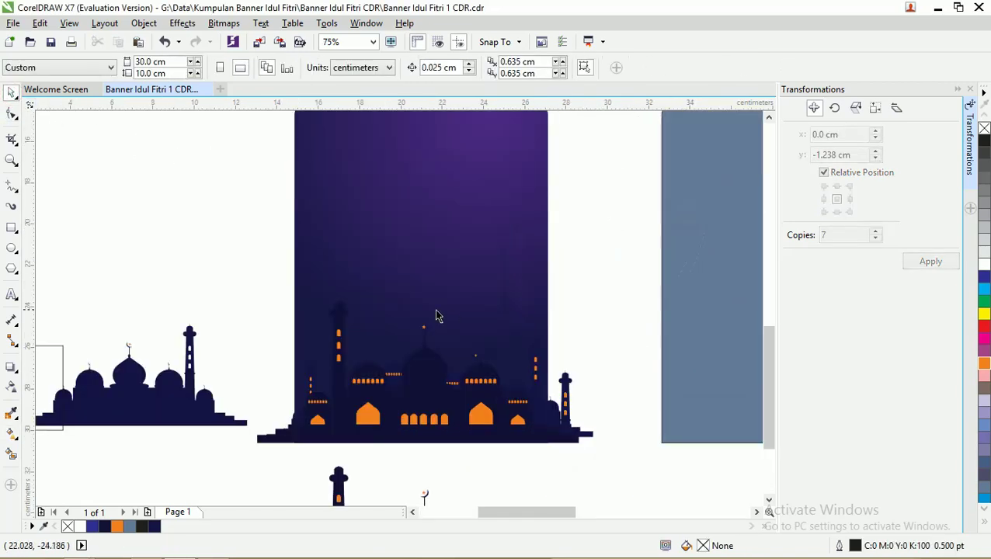
Step: Extend the arch's gradient so its outer end lies near the arch's lower-left corner
scroll(428, 314, up, 2)
scroll(425, 313, down, 2)
scroll(419, 256, down, 1)
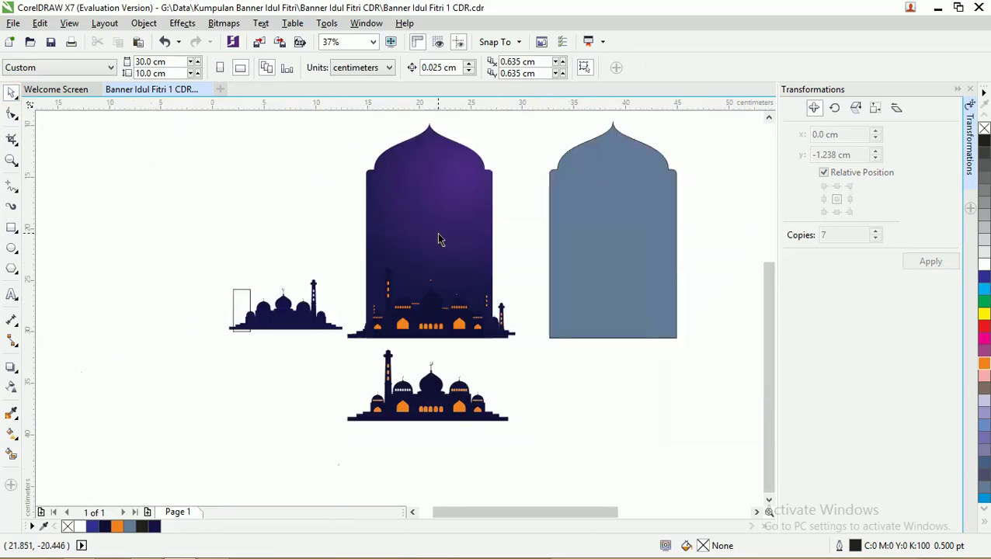
scroll(438, 239, up, 1)
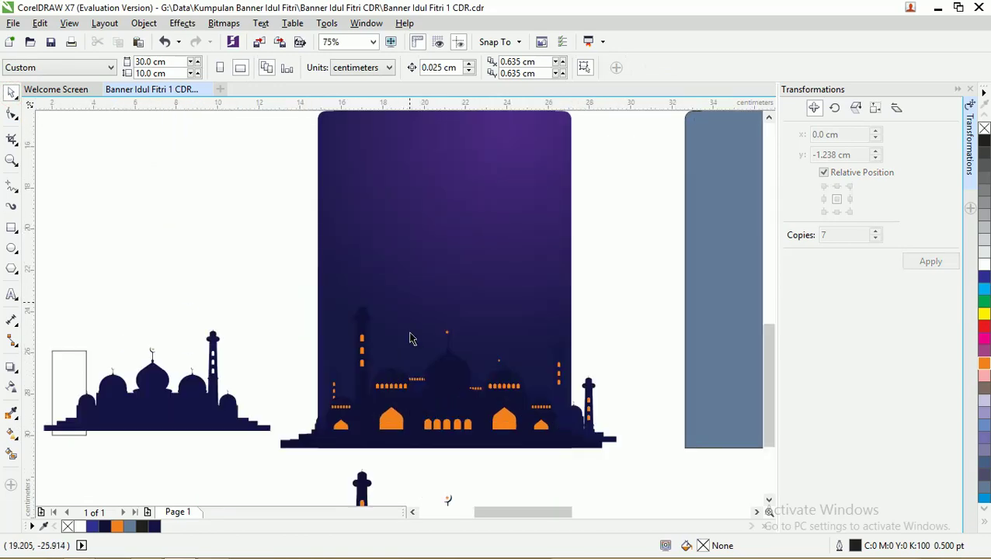
scroll(417, 332, up, 1)
scroll(409, 350, down, 2)
click(440, 260)
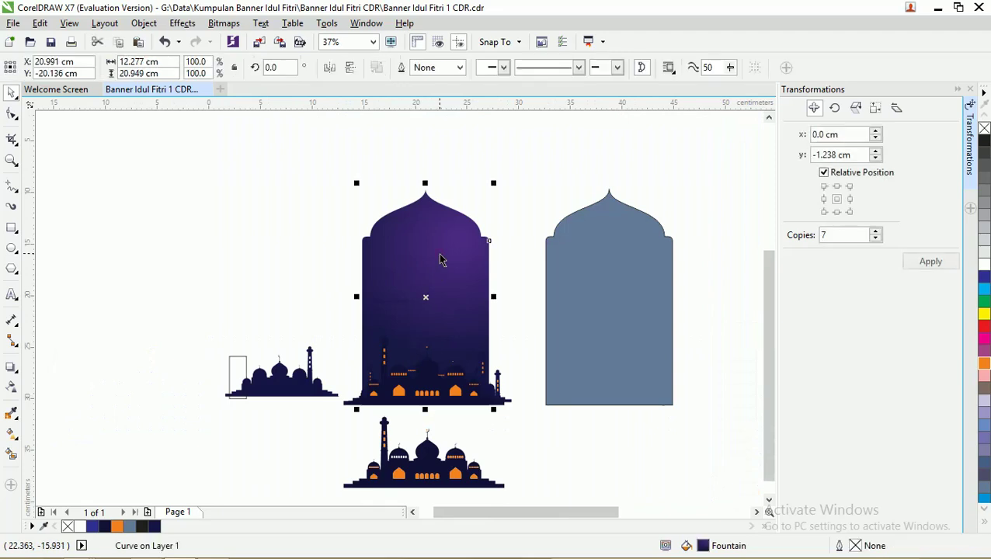
key(g)
drag(386, 327, 360, 384)
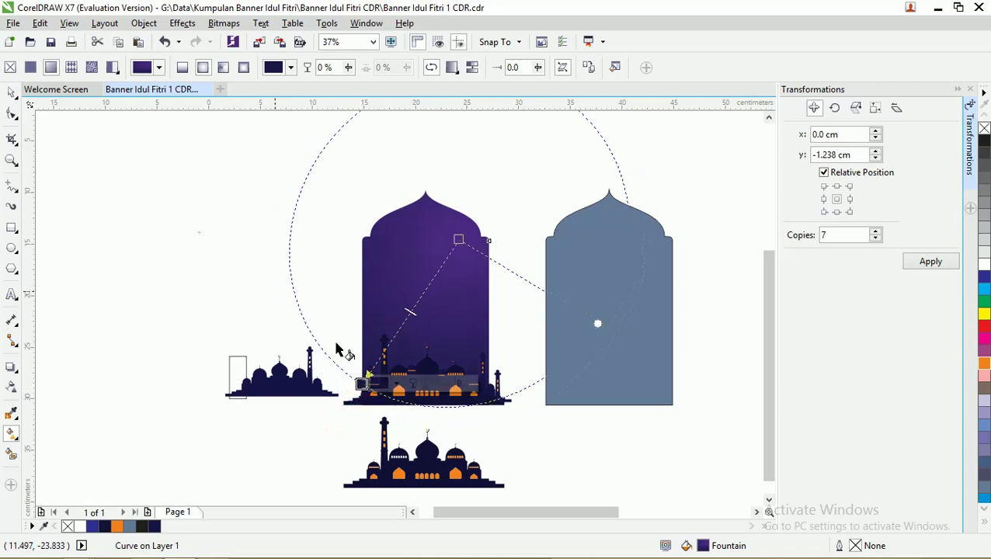
click(12, 92)
click(81, 150)
scroll(536, 303, up, 1)
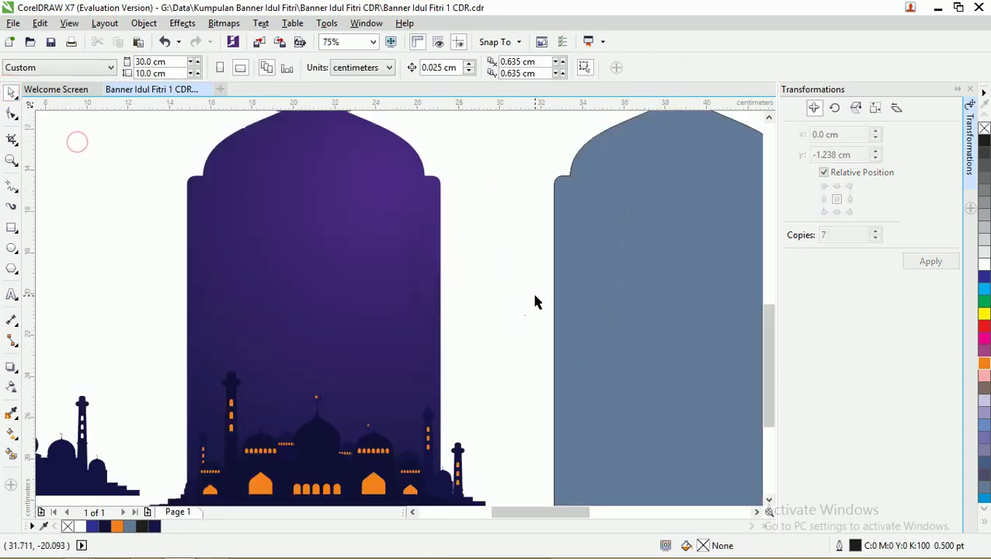
scroll(304, 247, down, 1)
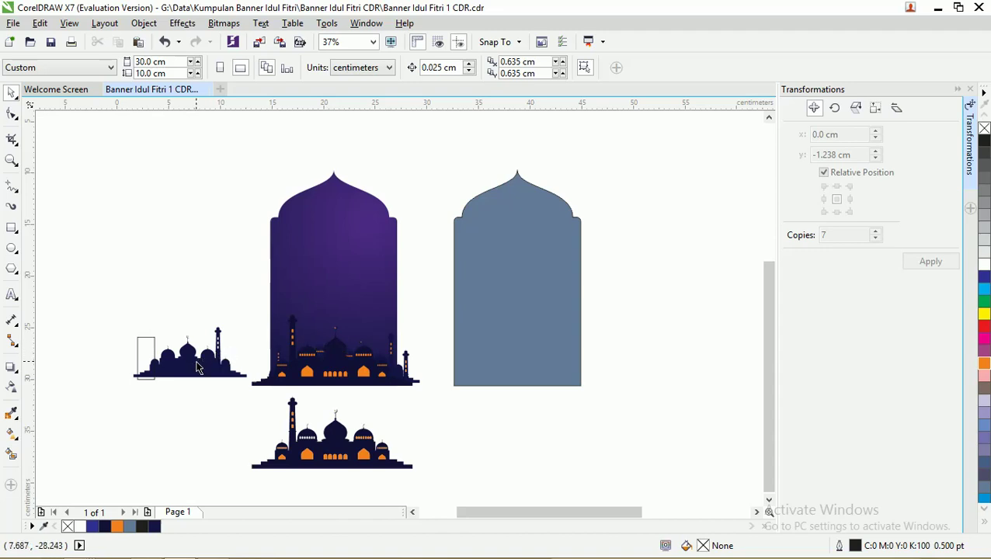
Step: Move the plain navy mosque silhouette beside the arch about 3.6 cm up and 1.2 cm to the right
click(214, 332)
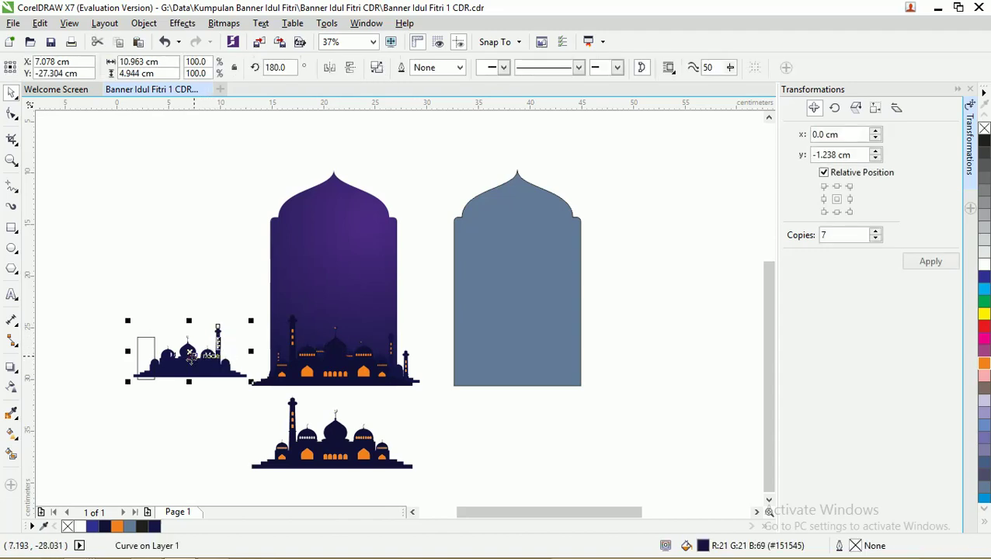
drag(214, 333, 233, 309)
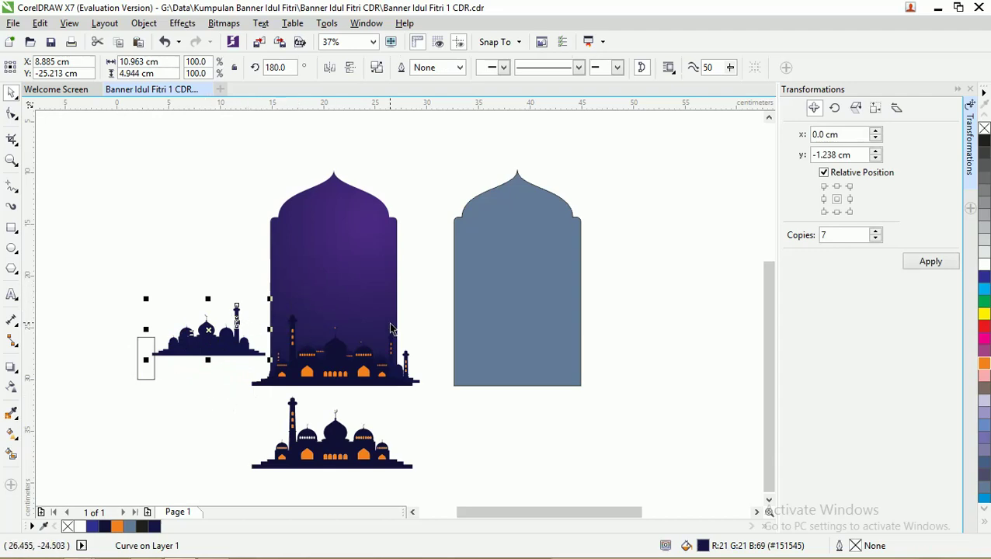
key(Escape)
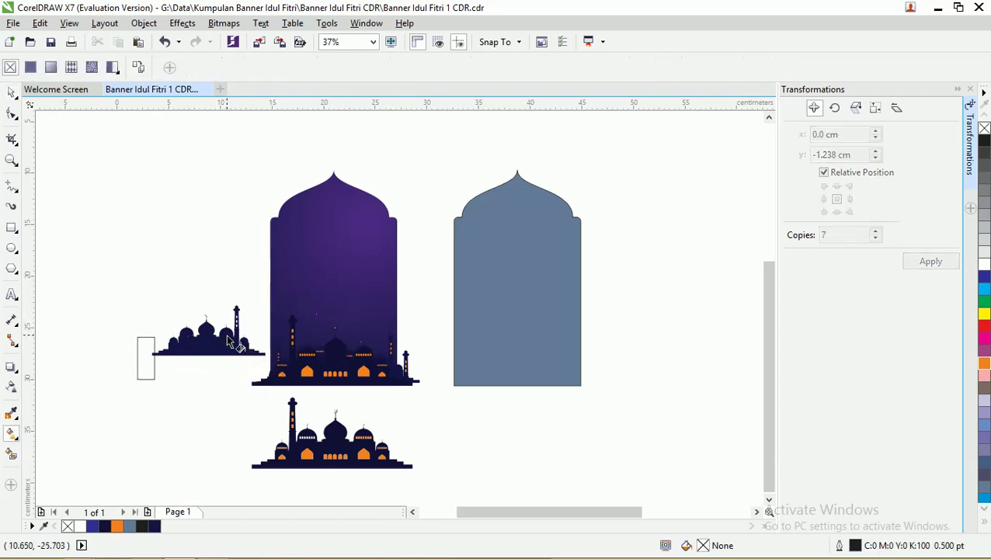
key(z)
drag(144, 314, 246, 294)
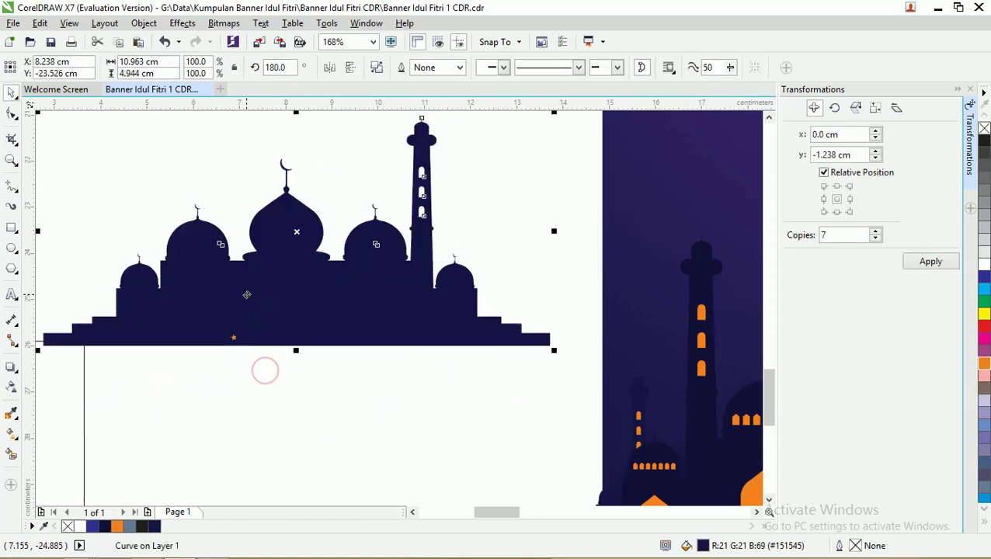
scroll(210, 255, down, 2)
click(322, 343)
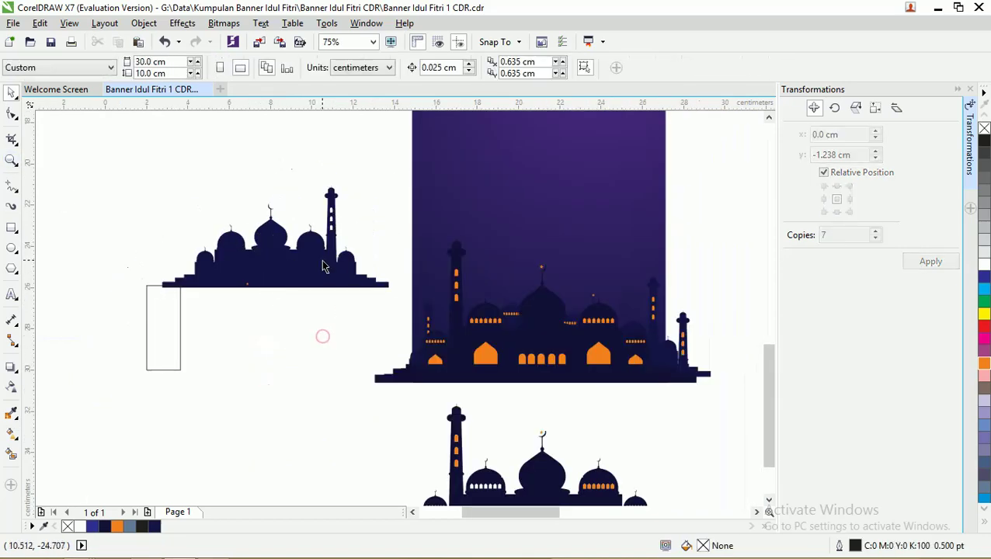
drag(318, 259, 319, 262)
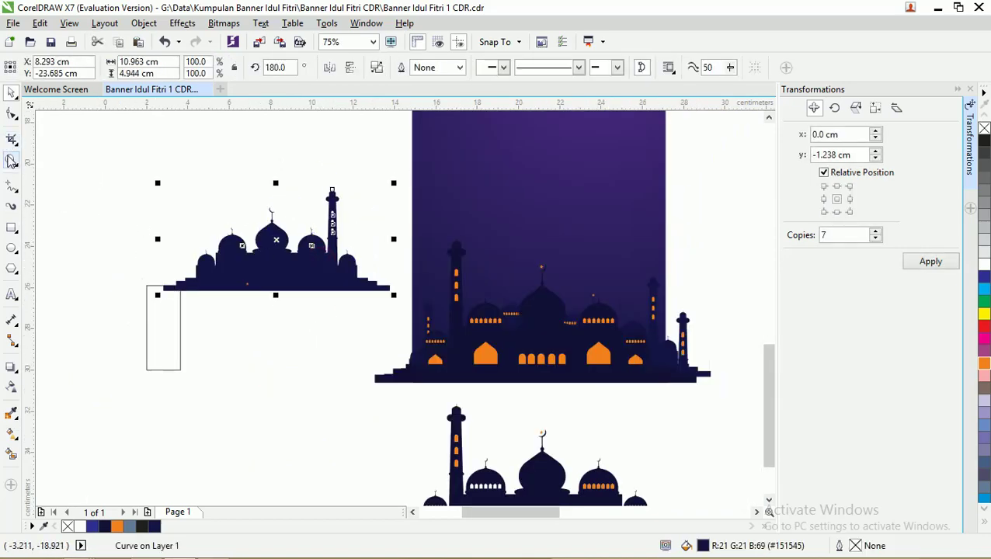
Step: Draw a rectangle about 4 cm wide and 6.1 cm tall over the plain silhouette's minaret and right-hand end
click(12, 227)
drag(327, 181, 406, 309)
click(12, 92)
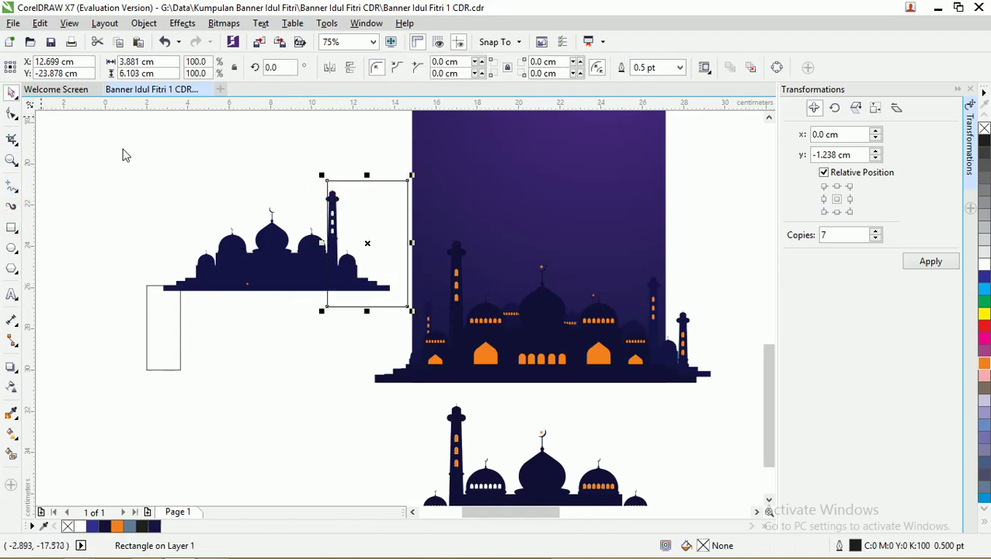
scroll(362, 195, up, 2)
drag(286, 295, 281, 295)
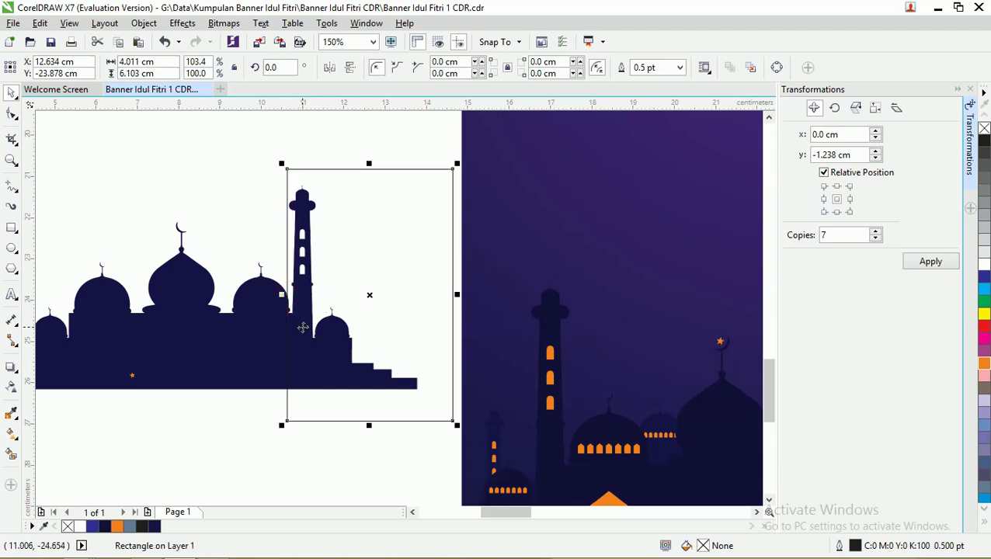
key(Right)
Step: Flip and stretch the rectangle to about 11 cm wide over the silhouette's domes, and intersect it with the silhouette
shift+click(221, 359)
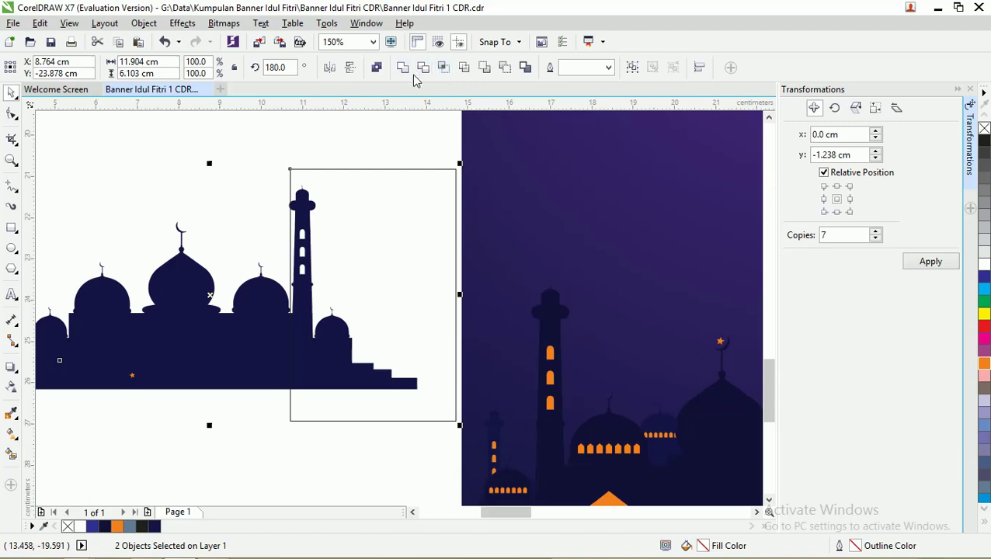
click(341, 130)
click(326, 170)
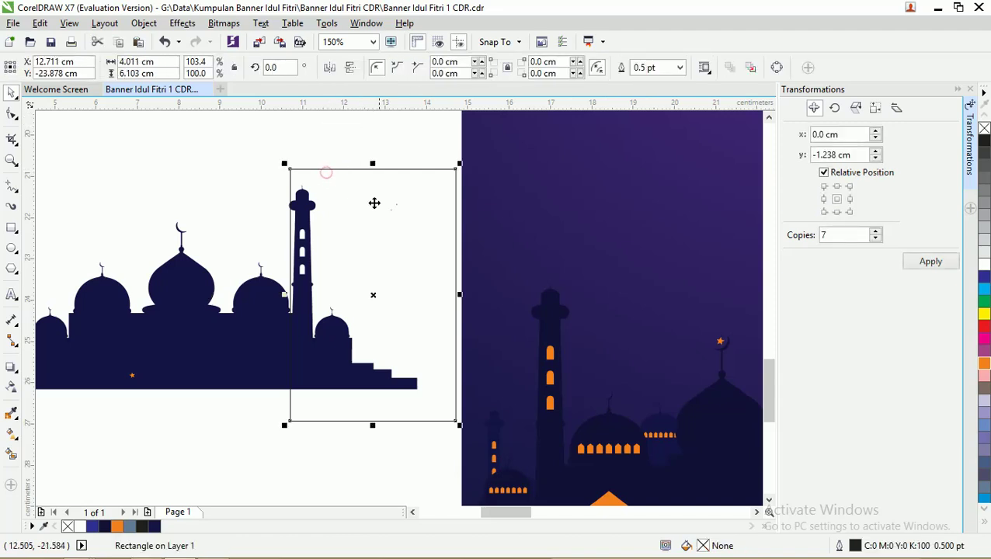
scroll(376, 203, down, 2)
drag(410, 227, 251, 227)
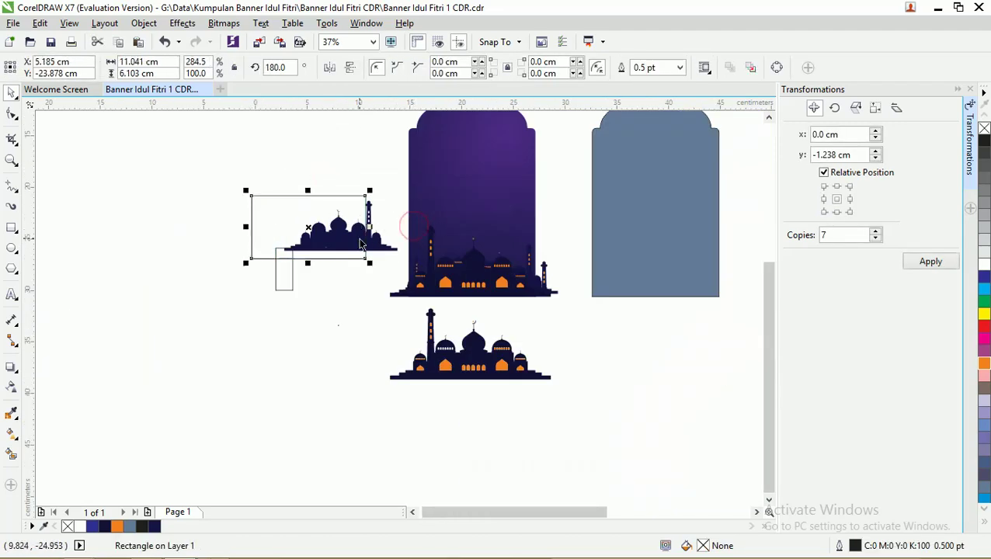
shift+click(378, 249)
click(423, 68)
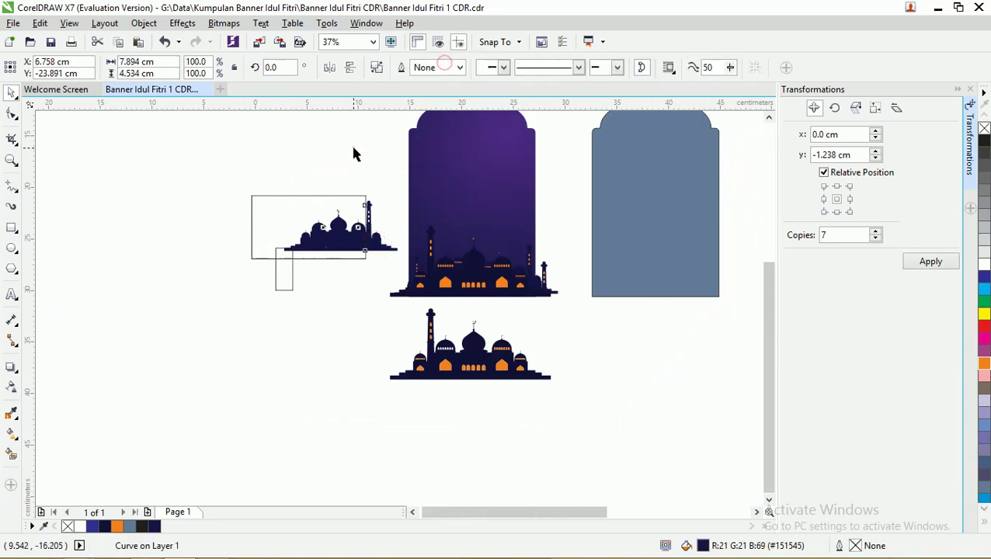
Step: Move the intersected mosque piece onto the arch's lower left part and mirror it horizontally
drag(329, 233, 456, 255)
scroll(453, 259, up, 2)
scroll(459, 250, up, 1)
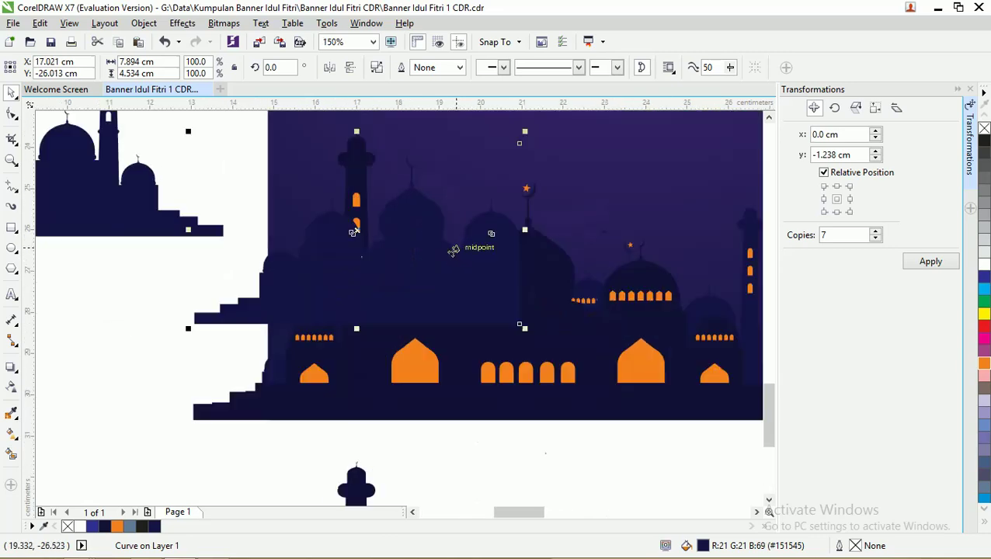
scroll(453, 248, down, 1)
click(350, 68)
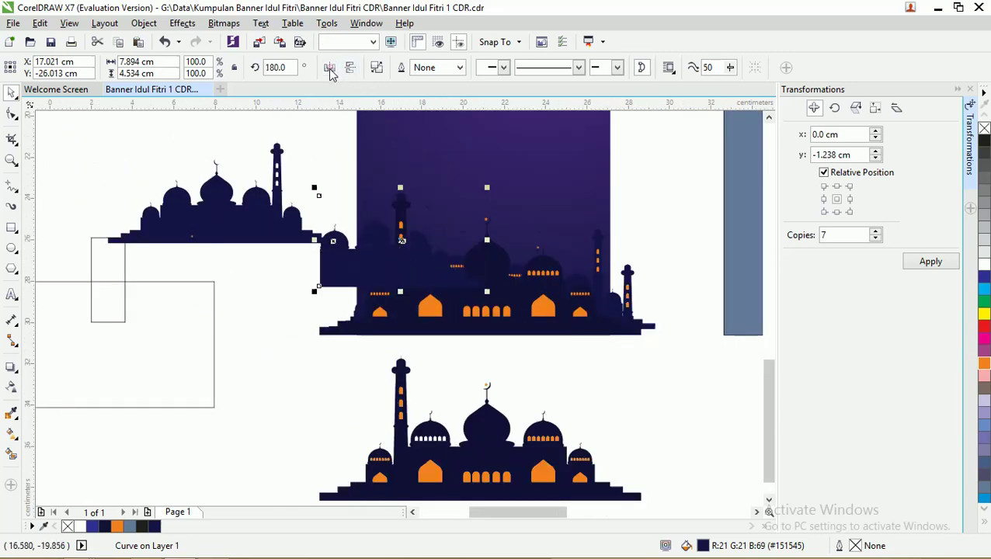
drag(399, 242, 364, 249)
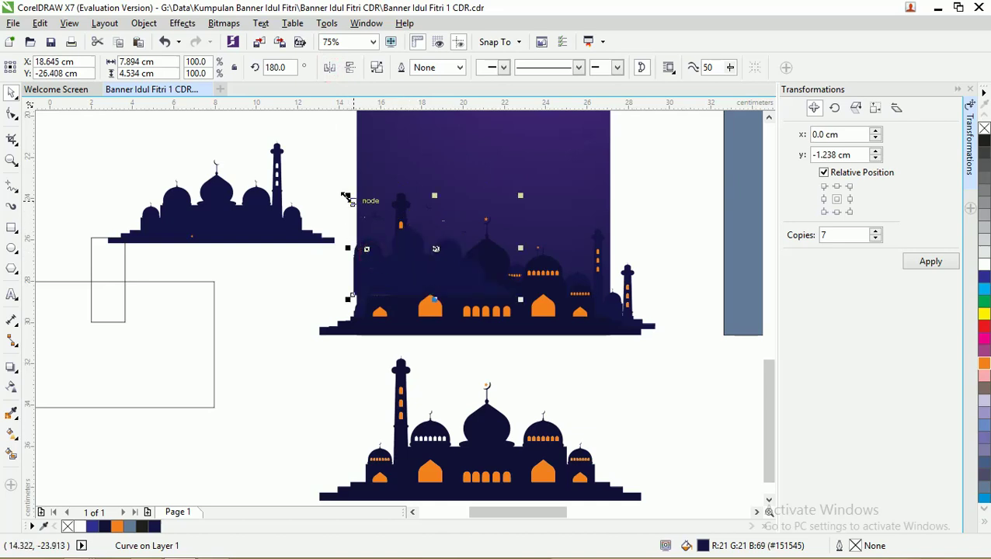
Step: Enlarge the mirrored mosque piece proportionally to about 128.8%, roughly 10.2 cm wide and 5.8 cm tall
drag(346, 197, 327, 185)
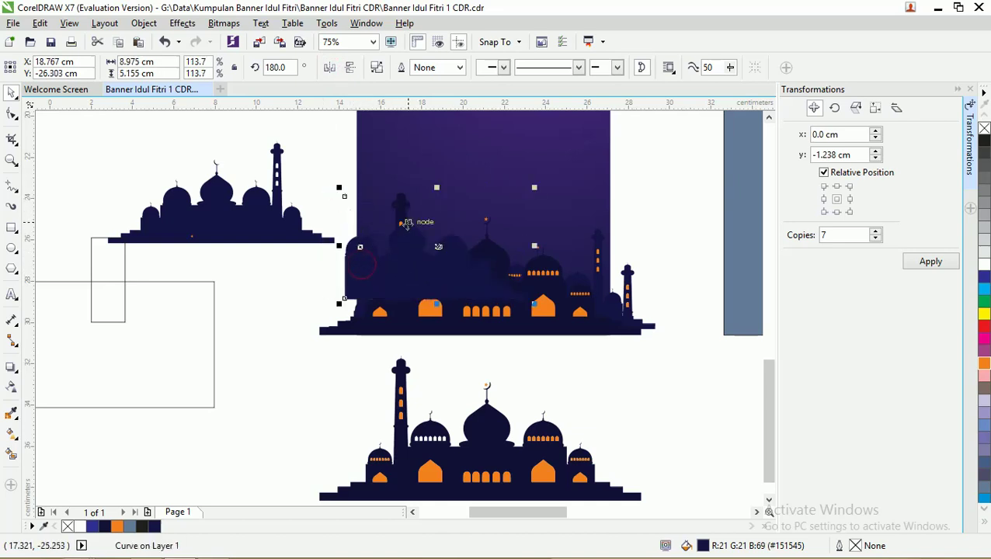
scroll(406, 224, down, 1)
scroll(400, 225, up, 1)
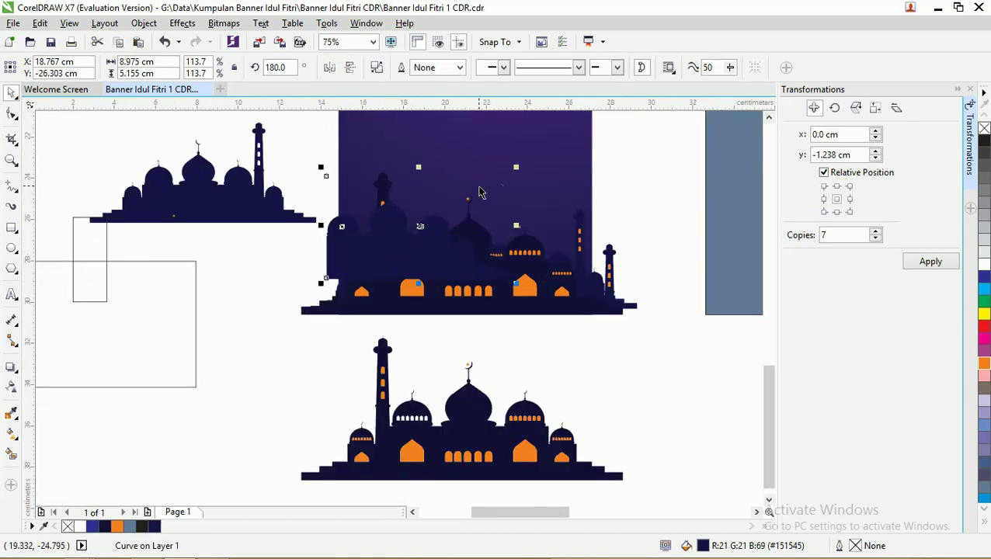
drag(515, 174, 369, 190)
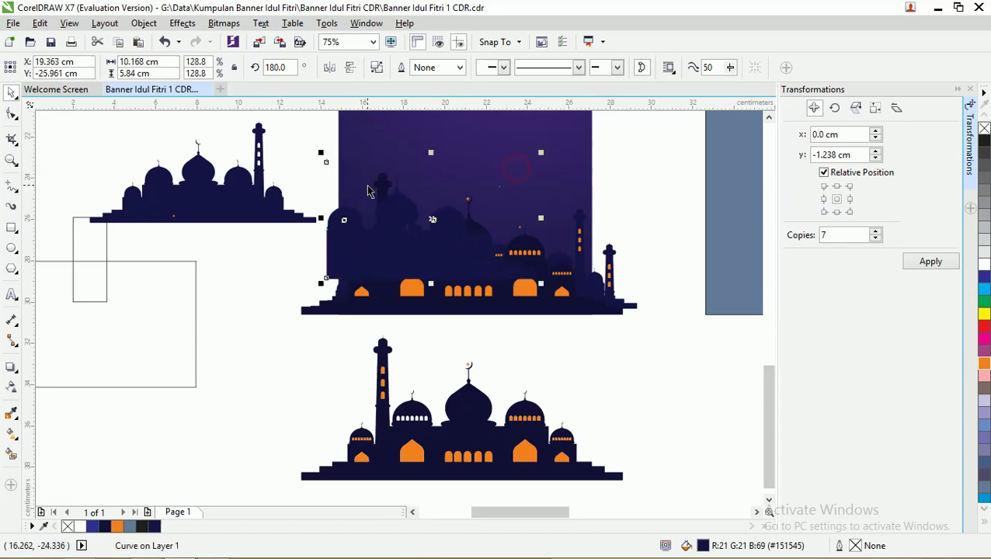
scroll(368, 190, down, 1)
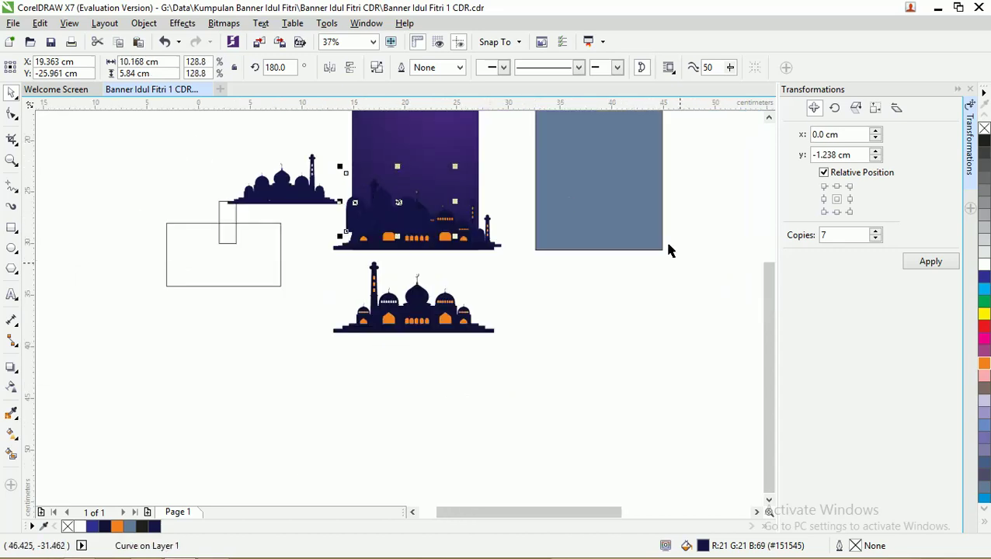
Step: Copy the arch's purple-to-navy gradient fill onto the mirrored mosque piece
drag(777, 312, 774, 284)
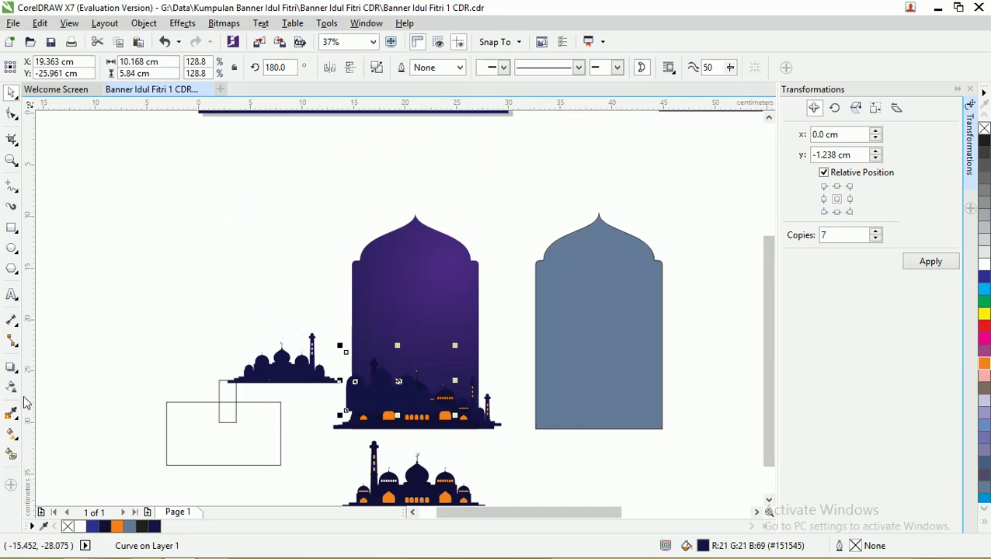
click(12, 435)
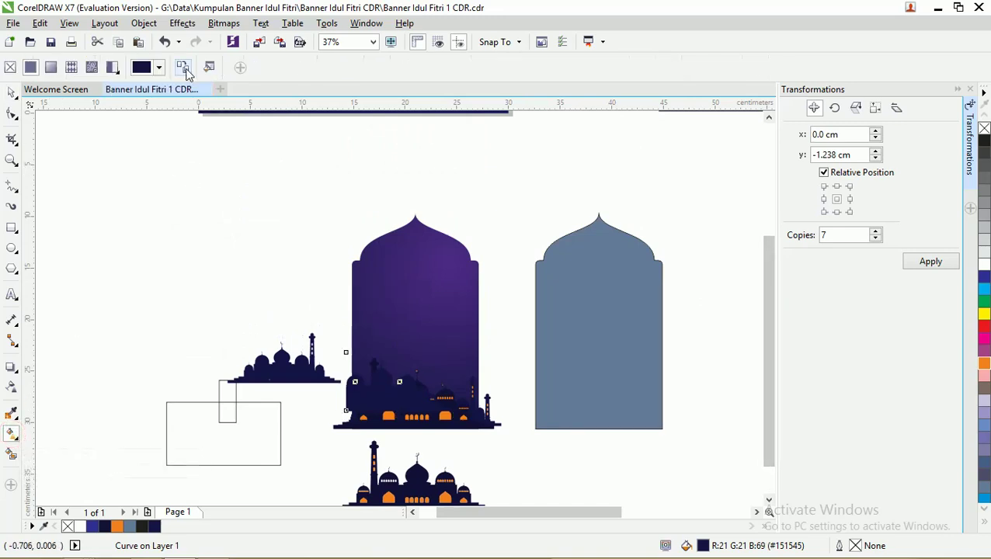
drag(370, 364, 452, 404)
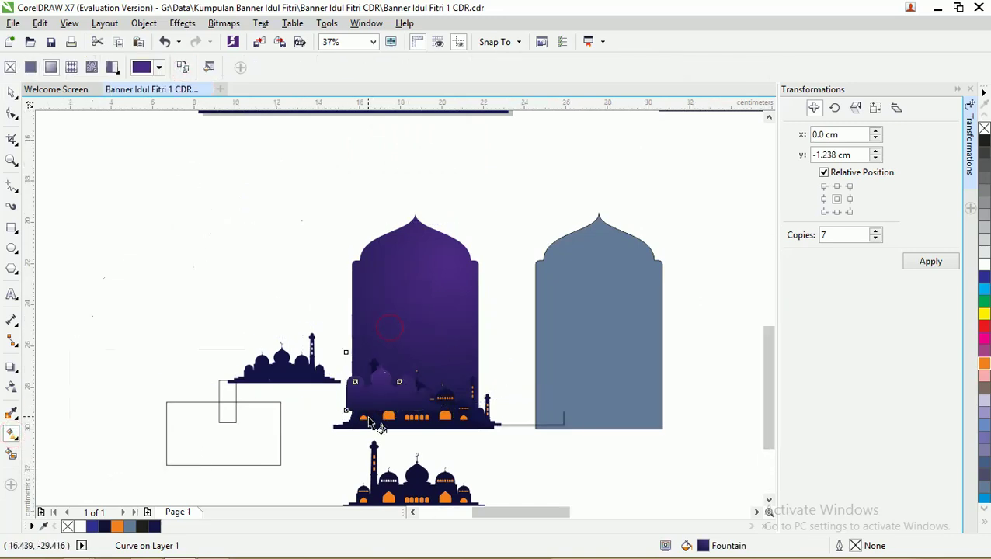
scroll(375, 385, up, 1)
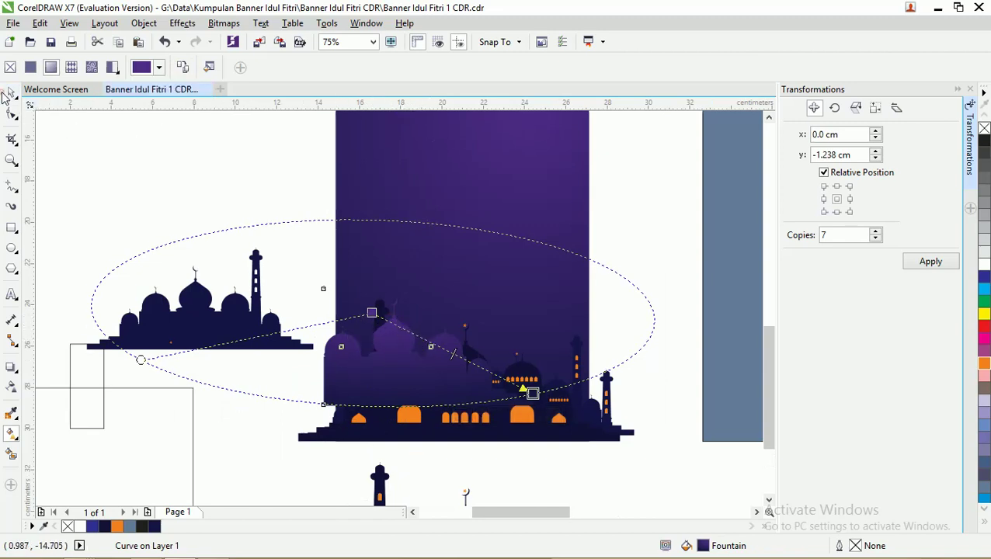
click(10, 91)
click(96, 116)
click(440, 375)
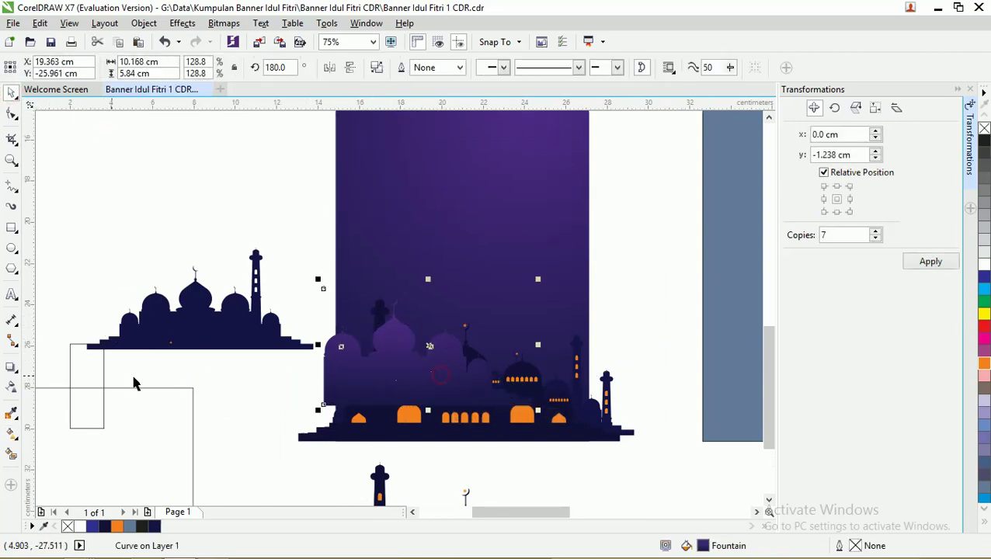
Step: Change the mosque piece's gradient to a linear fountain fill running vertically from navy above the domes to purple below the base
click(11, 436)
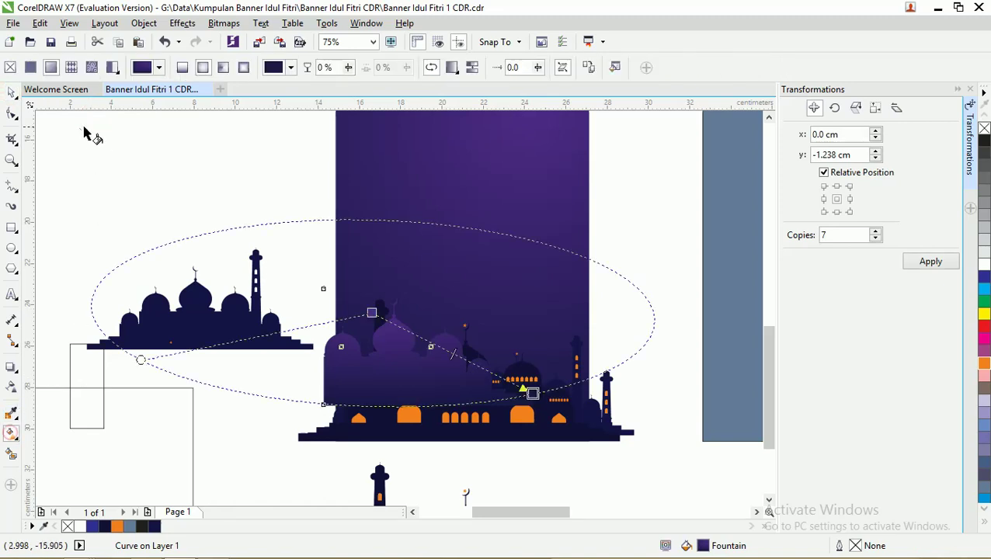
click(182, 67)
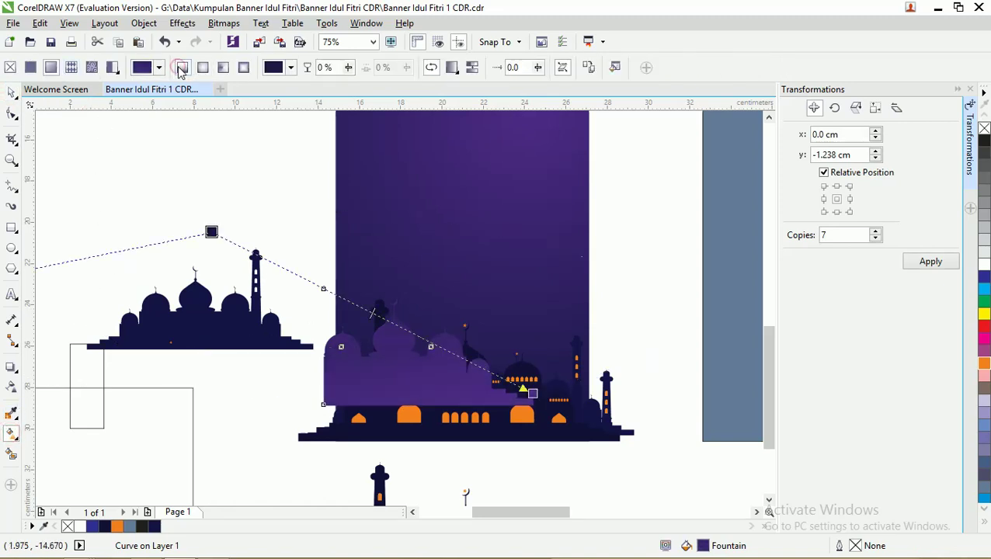
drag(210, 228, 428, 279)
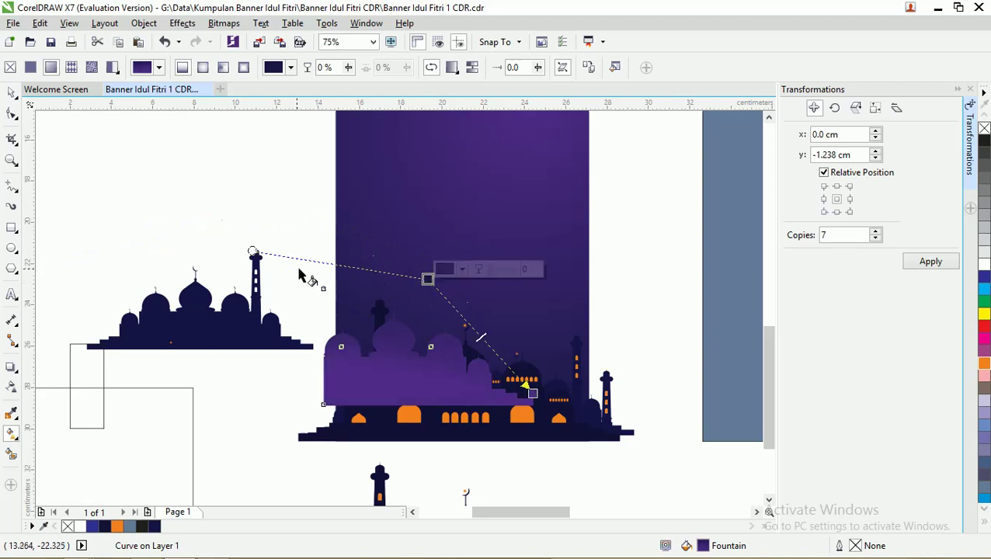
drag(252, 252, 347, 277)
drag(428, 278, 420, 305)
click(419, 429)
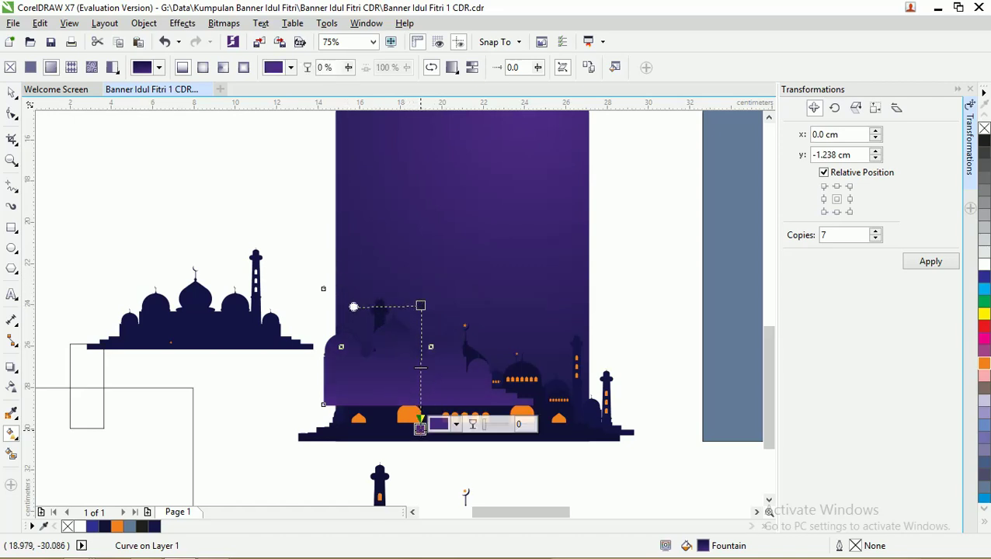
Step: Set the transparency of the mosque gradient's purple end node to 100%
click(456, 424)
click(485, 423)
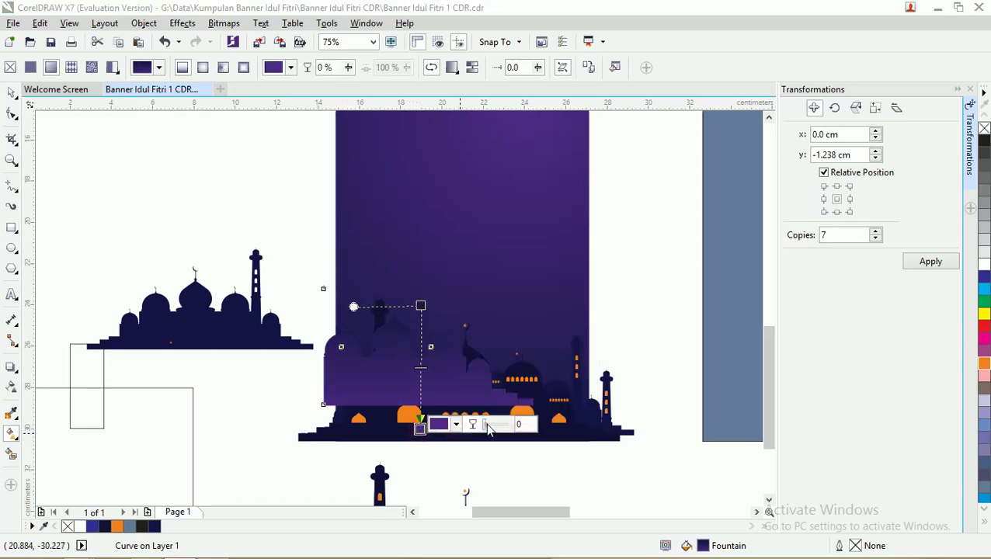
double_click(515, 424)
text(100)
key(Return)
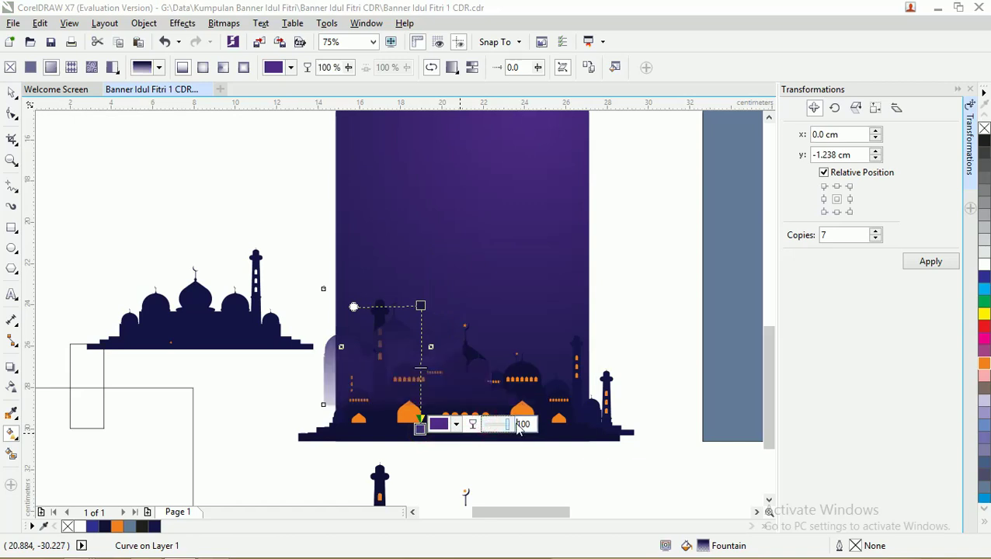
click(12, 93)
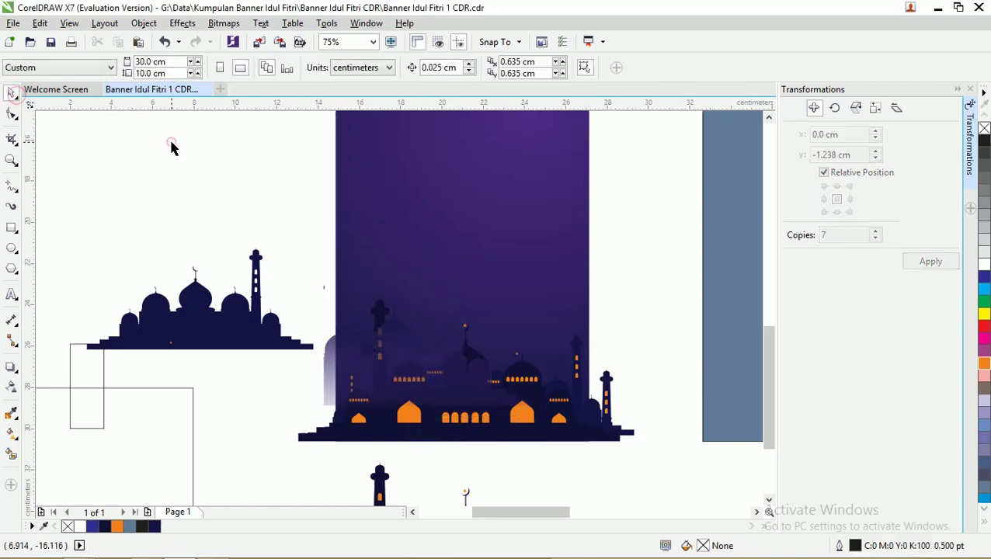
Step: Enlarge the faded mosque piece proportionally to about 144%, roughly 11.4 cm wide and 6.5 cm tall, and nudge it slightly down and left
click(408, 329)
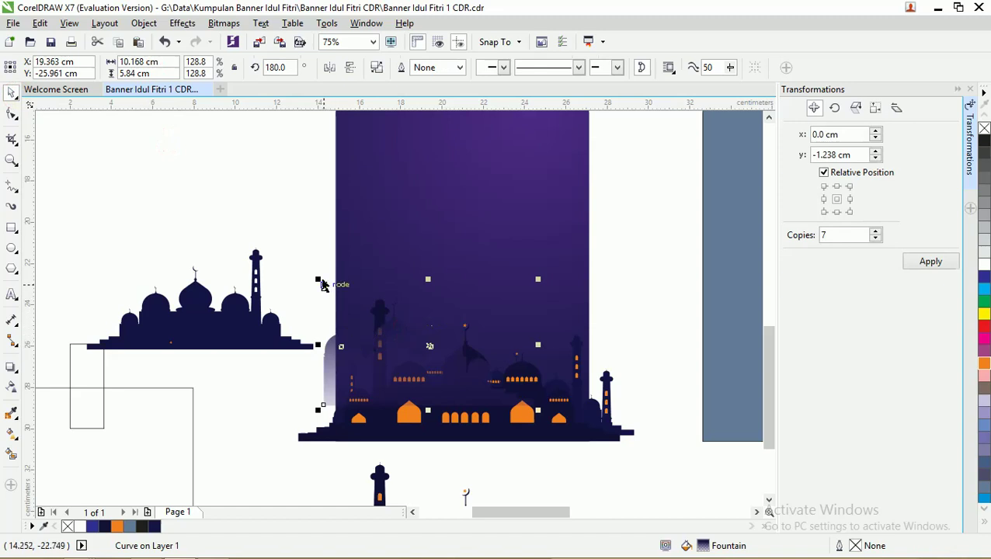
drag(543, 289, 563, 265)
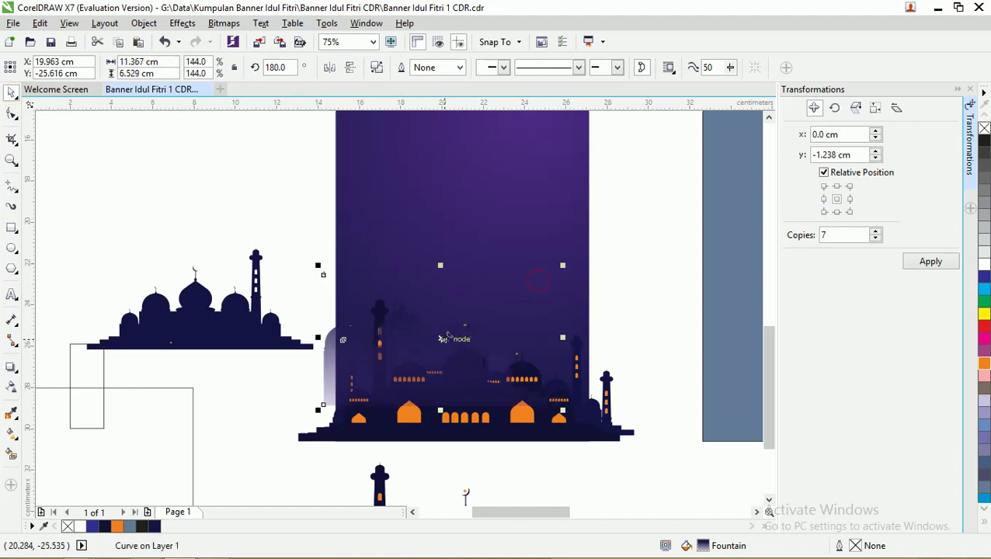
click(422, 337)
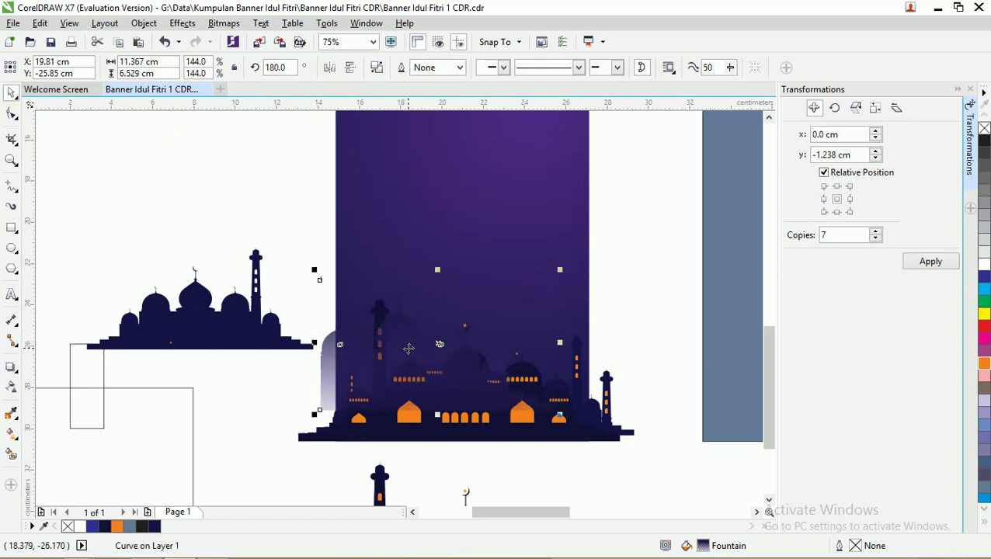
Step: Shorten the faded mosque piece's gradient by lowering its navy start node to the level of the domes
click(10, 388)
click(11, 433)
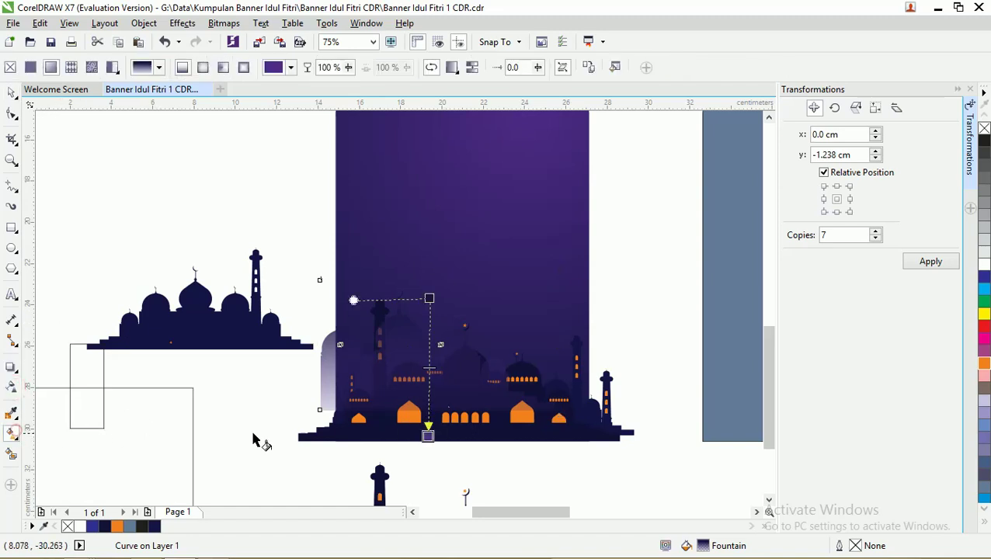
drag(429, 298, 429, 334)
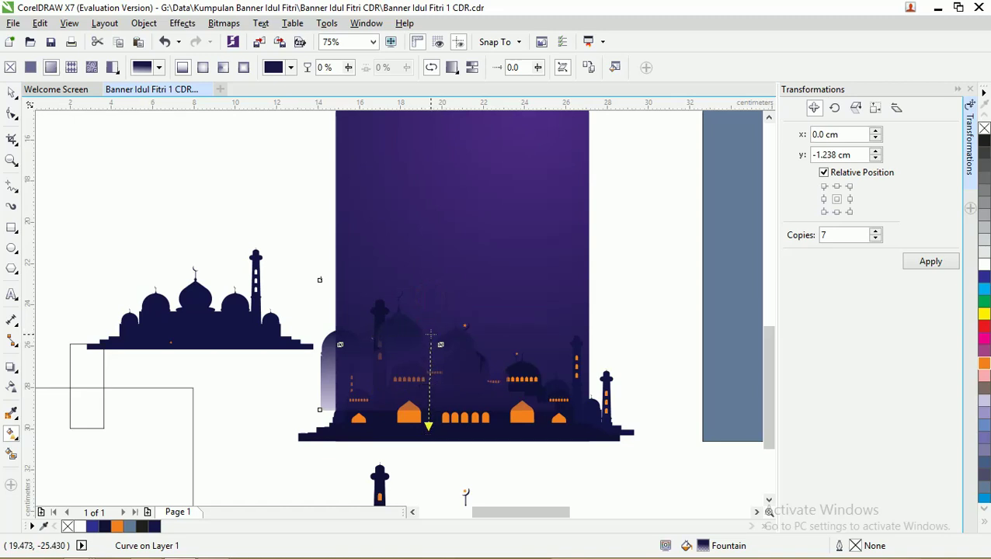
click(11, 93)
click(201, 158)
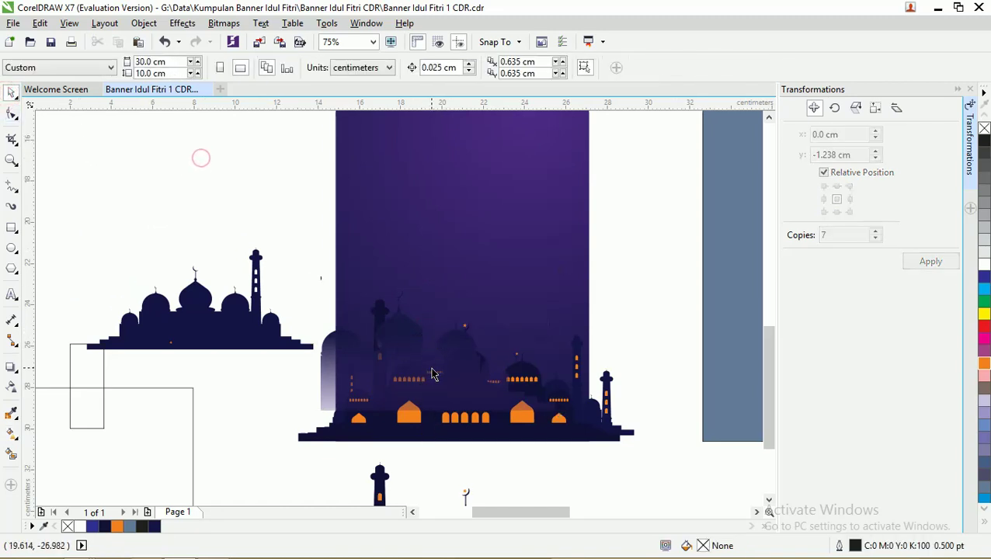
Step: Place a horizontally mirrored copy of the faded mosque piece over the arch's lower right edge
click(385, 364)
drag(385, 363, 532, 365)
click(350, 67)
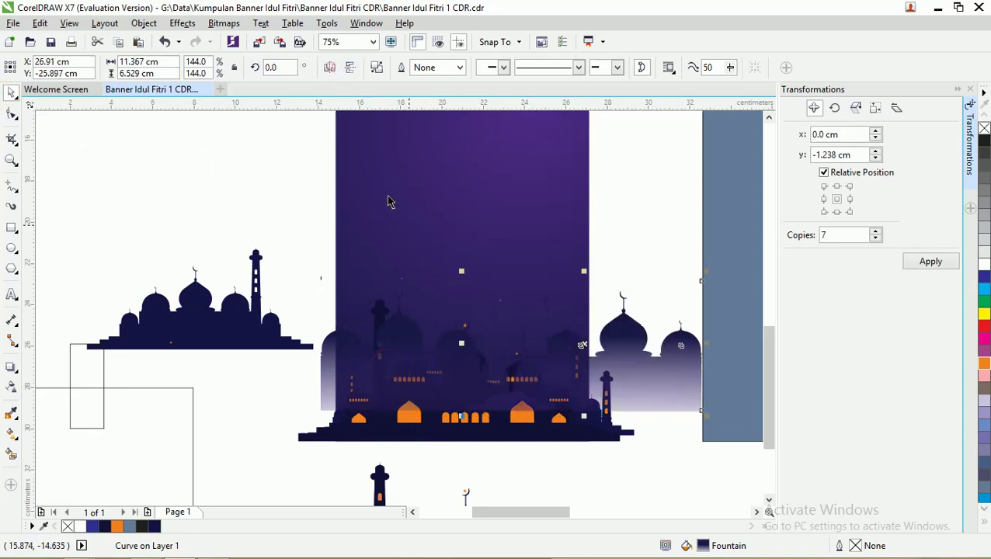
drag(651, 325, 580, 346)
Step: Place a third faded mosque piece at the arch's lower centre and scale it to about 123.4%, roughly 9.7 cm by 5.6 cm
mouse_move(534, 372)
mouse_down()
mouse_move(573, 358)
mouse_move(501, 377)
mouse_move(531, 358)
mouse_move(521, 361)
mouse_up()
click(647, 266)
drag(584, 301, 548, 318)
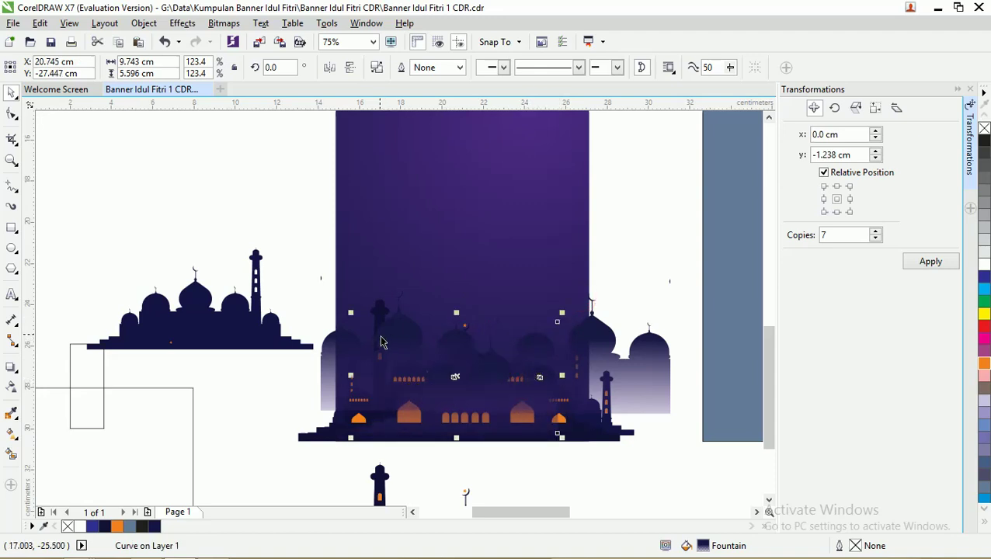
Step: Raise the left faded mosque piece behind the tall minaret and shift the right piece slightly up and left
key(ctrl+z)
mouse_move(399, 332)
mouse_down()
mouse_move(414, 315)
mouse_move(407, 320)
mouse_up()
click(613, 359)
drag(613, 358, 609, 352)
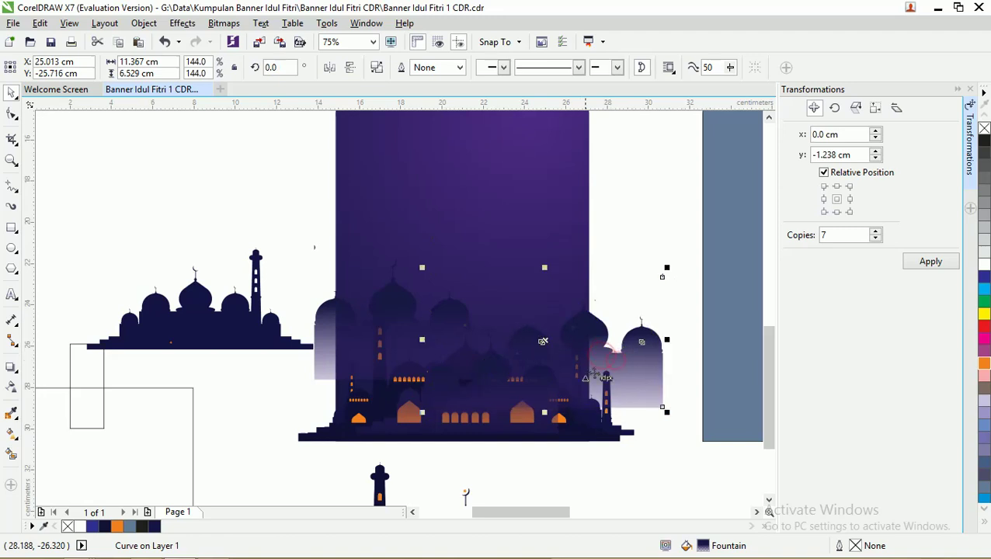
click(526, 393)
click(675, 374)
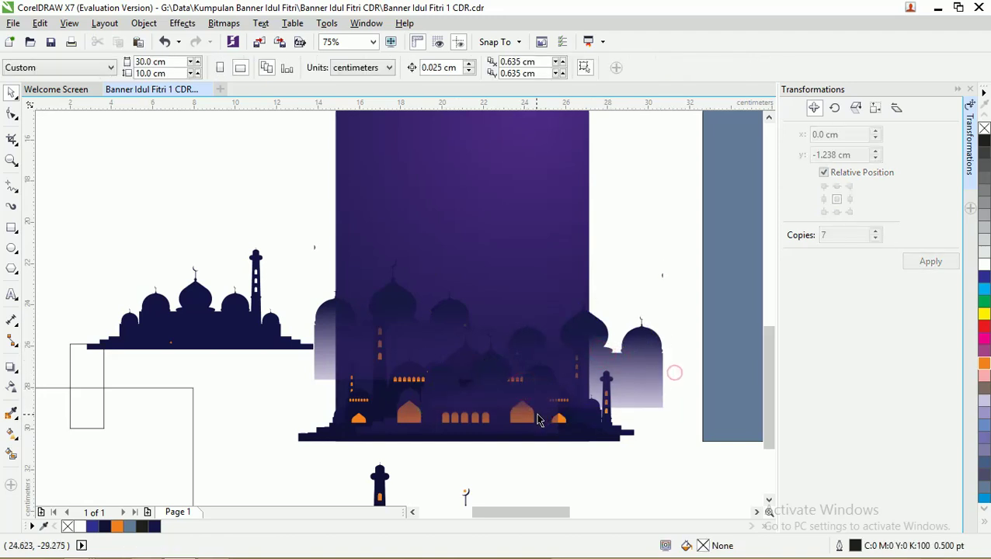
Step: Send the three faded mosque pieces together with the purple arch to the back of the page
click(568, 409)
shift+click(627, 363)
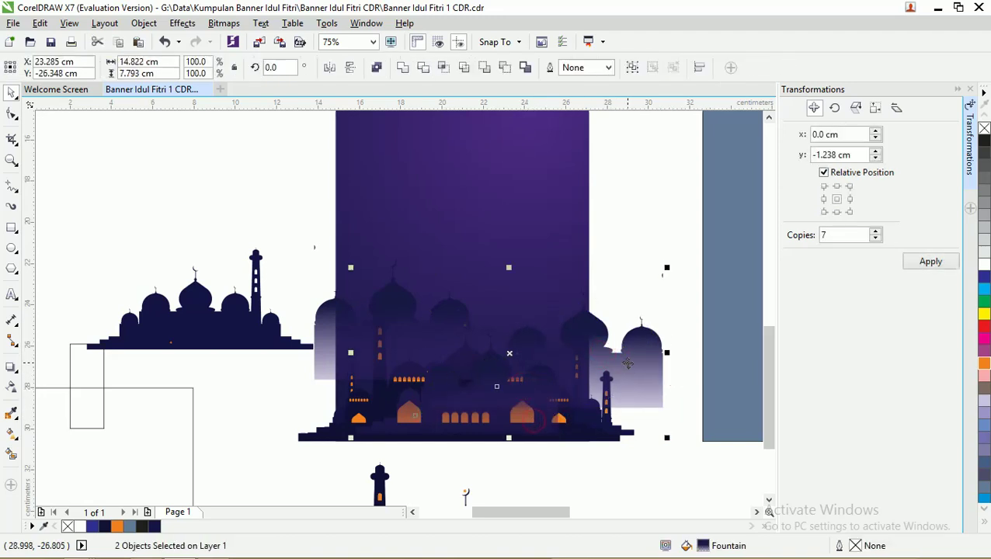
shift+click(397, 291)
right_click(404, 207)
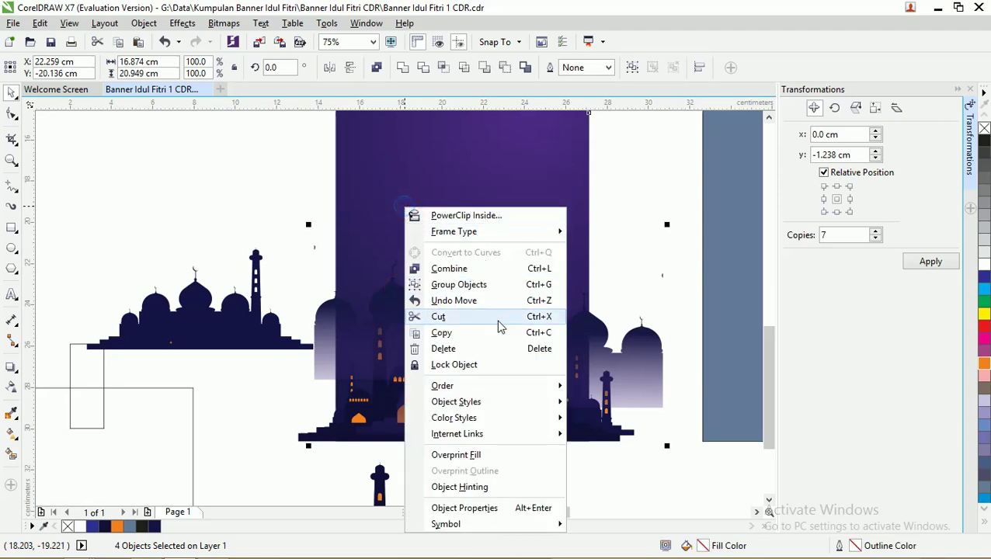
click(516, 385)
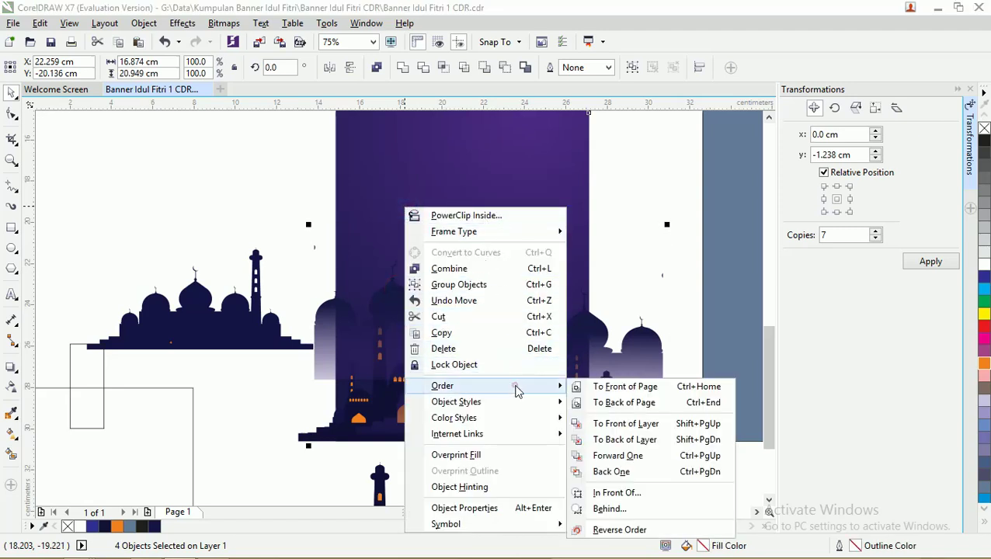
click(635, 404)
click(633, 173)
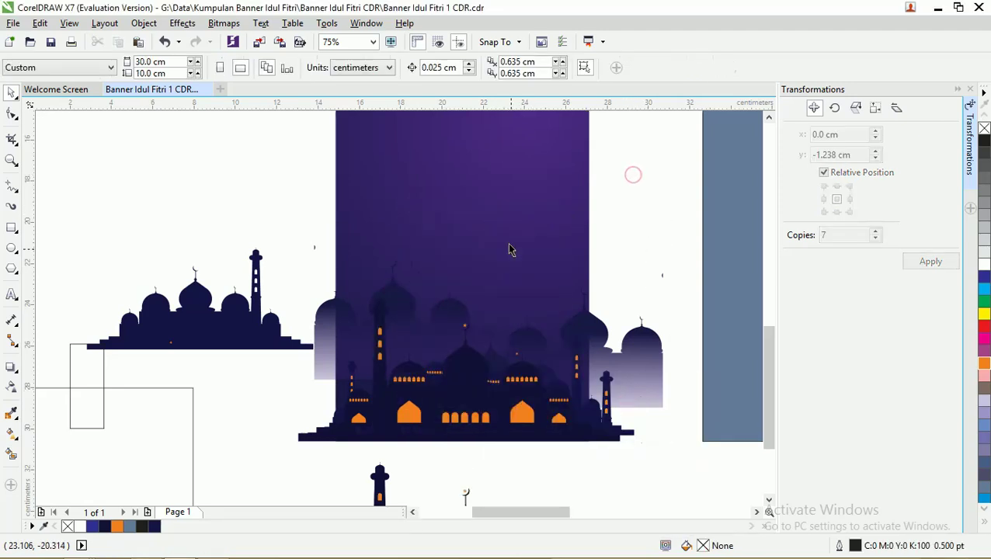
Step: Move the spare mosque with orange windows from below the arch to the empty area left of the outlined rectangles
scroll(492, 310, down, 2)
drag(593, 414, 367, 268)
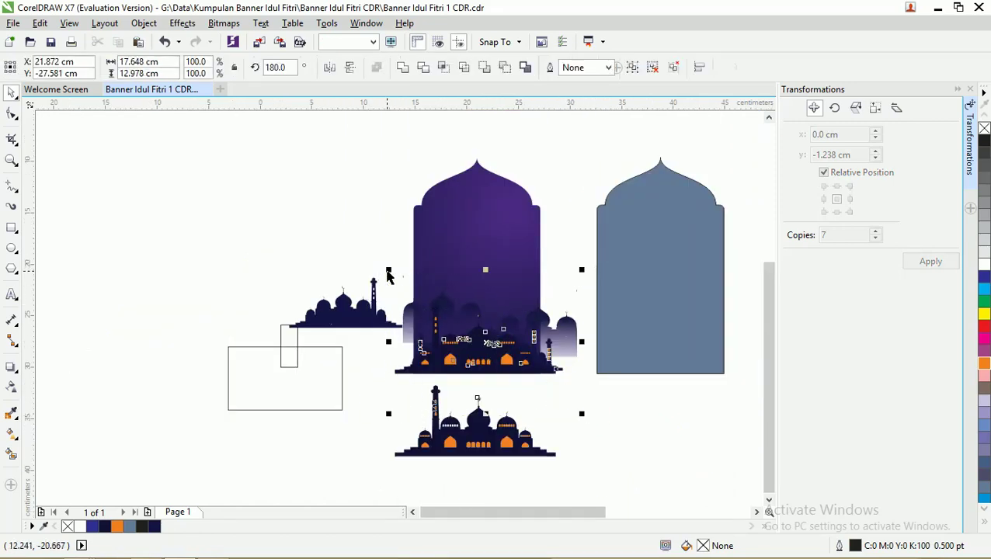
click(565, 435)
drag(634, 491, 391, 389)
drag(490, 444, 189, 374)
Step: Group the mosque scene objects over the arch's base and bring the purple arch to the front of them
drag(650, 418, 391, 266)
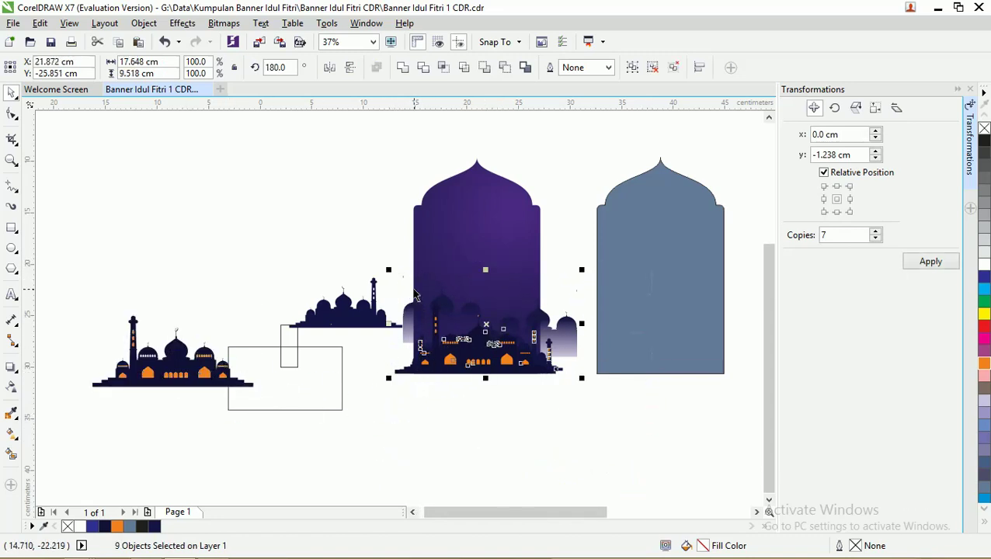
key(ctrl+g)
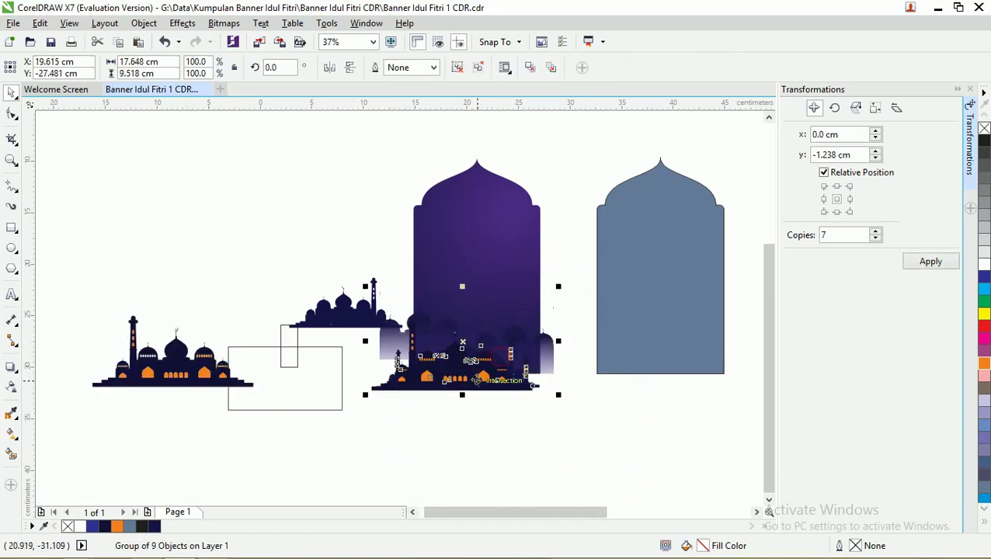
click(449, 217)
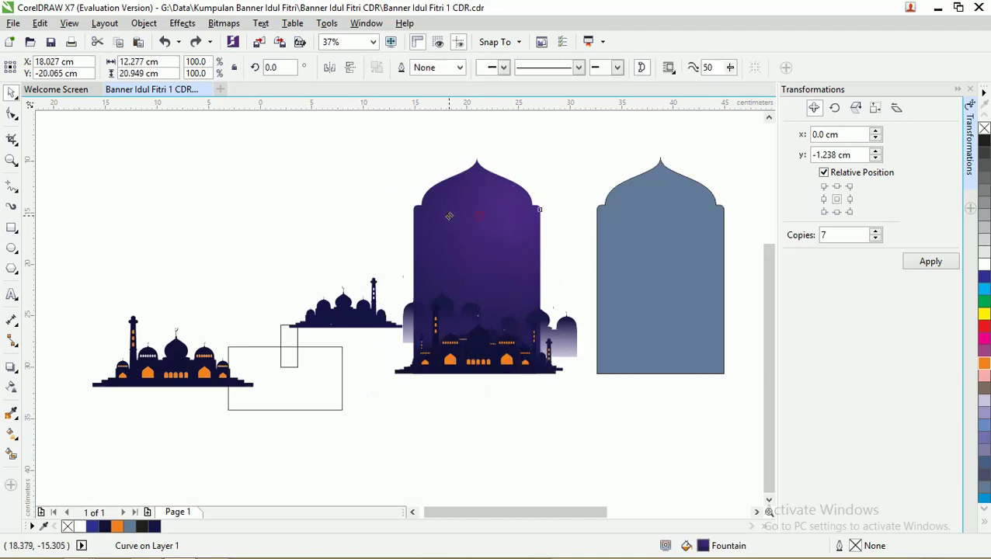
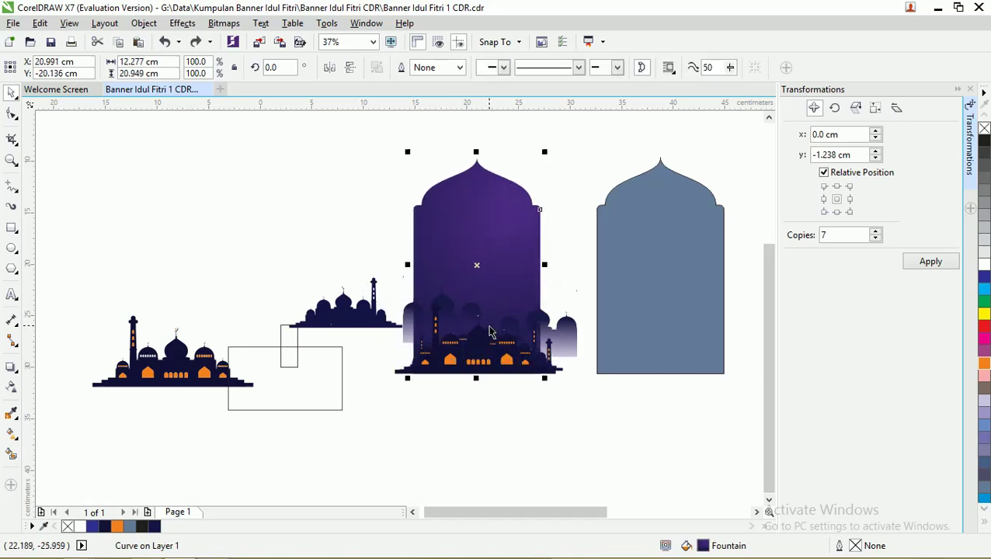
key(shift+Page_Up)
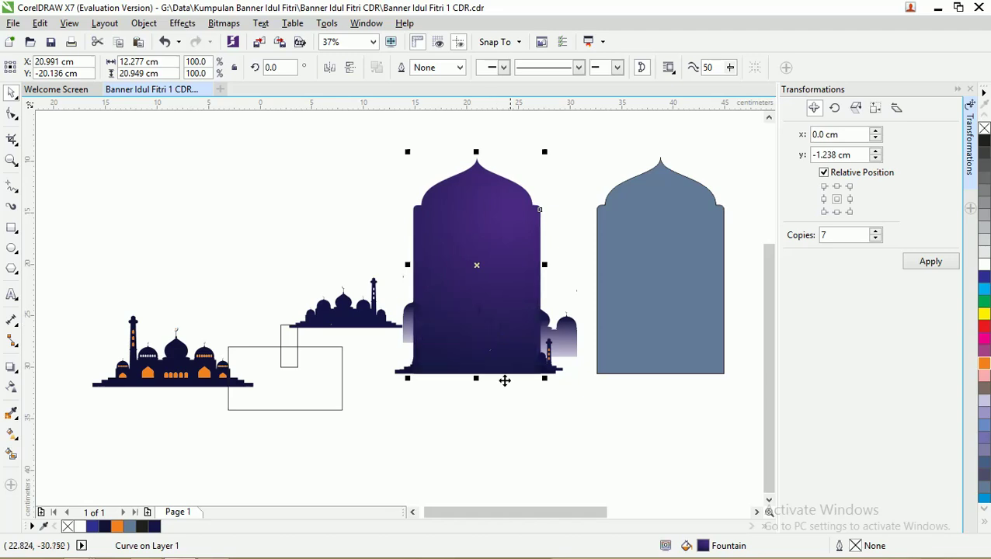
click(571, 412)
Step: PowerClip the grouped mosque scene inside the purple arch
click(565, 345)
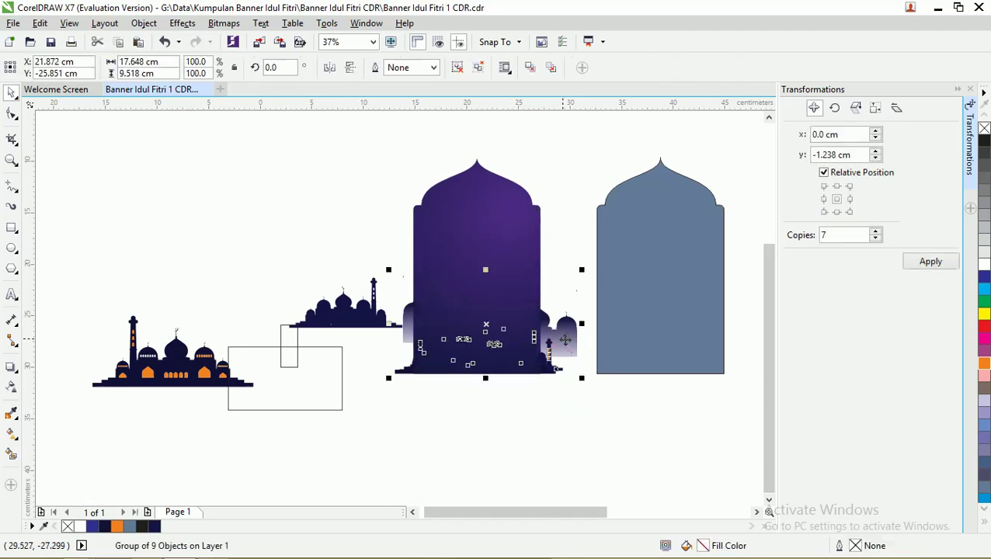
right_click(566, 339)
click(601, 207)
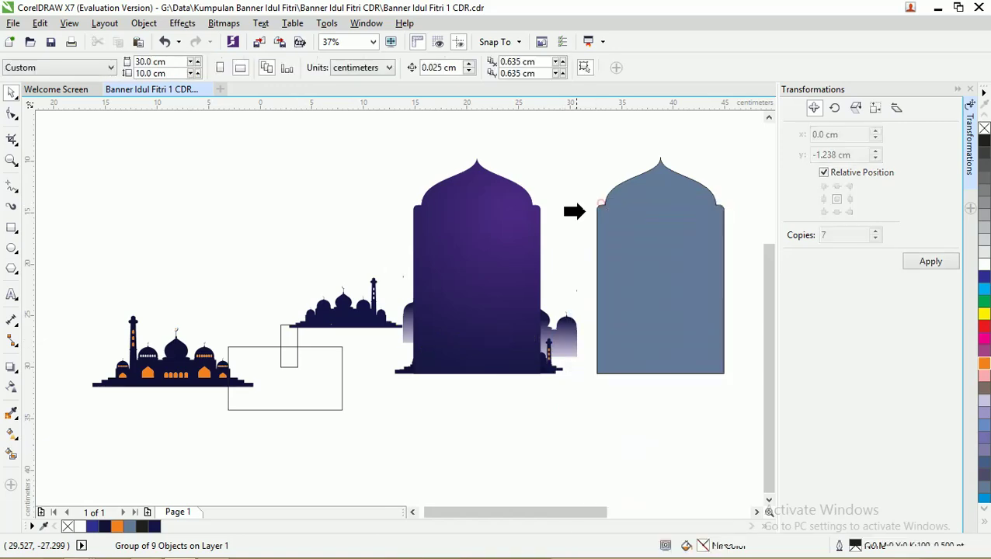
click(535, 217)
scroll(464, 332, up, 2)
scroll(464, 331, up, 1)
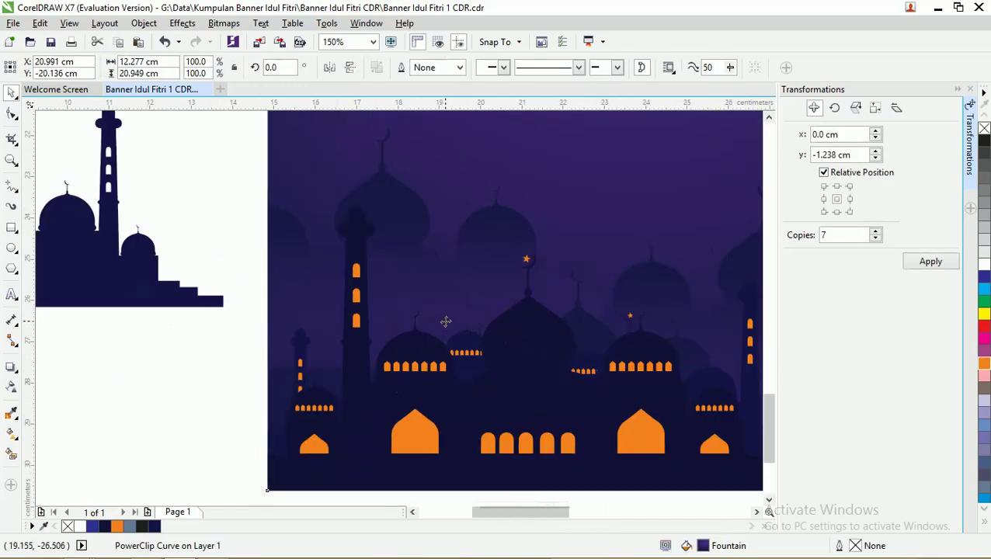
scroll(442, 321, down, 3)
click(535, 419)
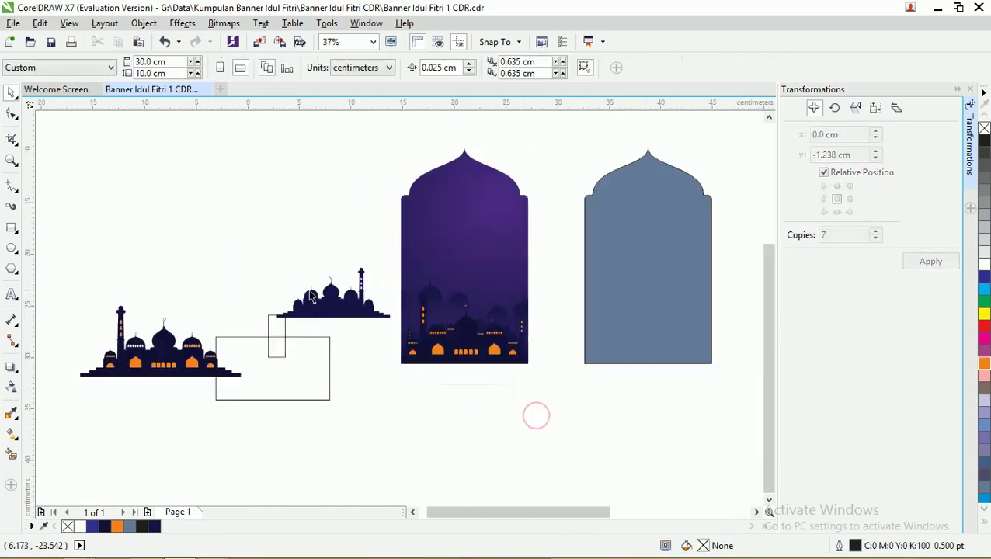
drag(460, 235, 369, 235)
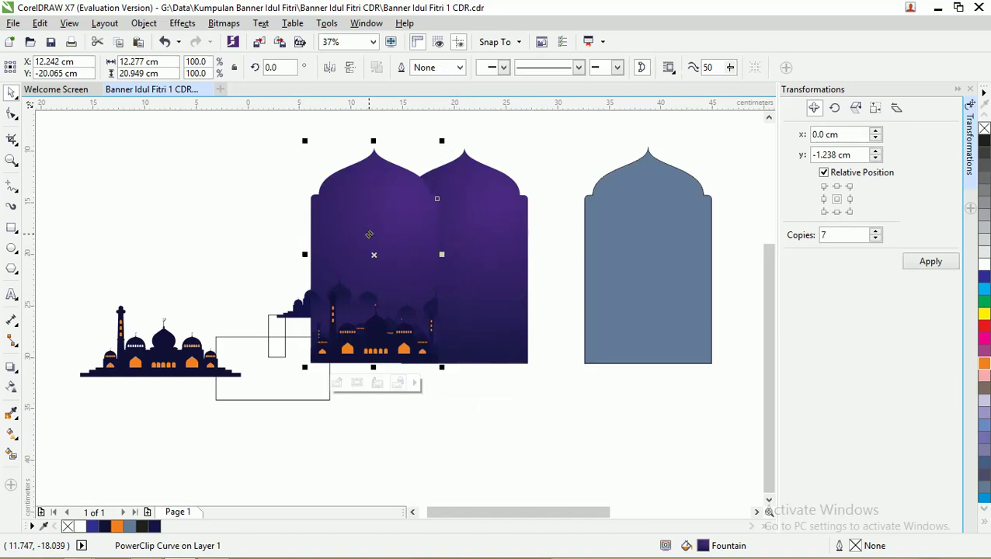
key(ctrl+z)
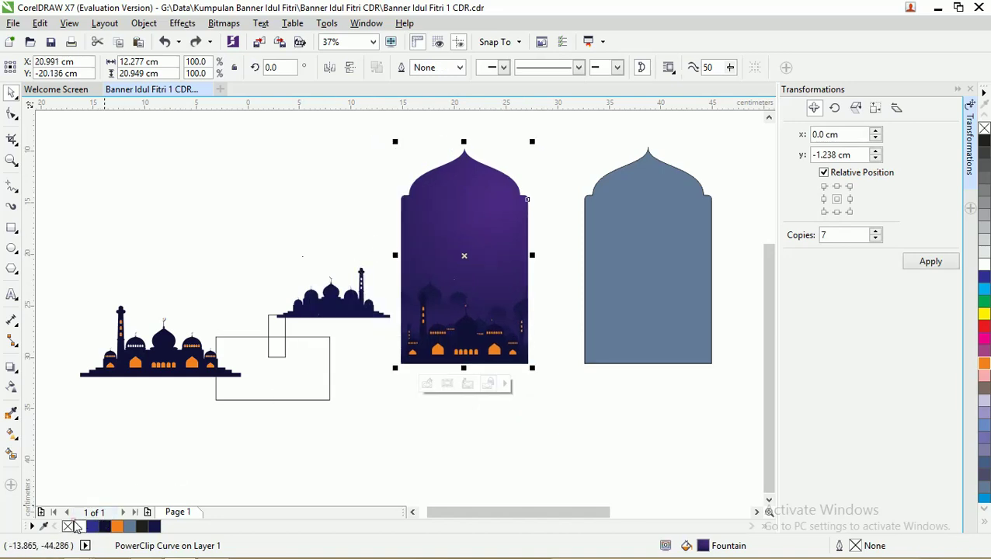
click(419, 434)
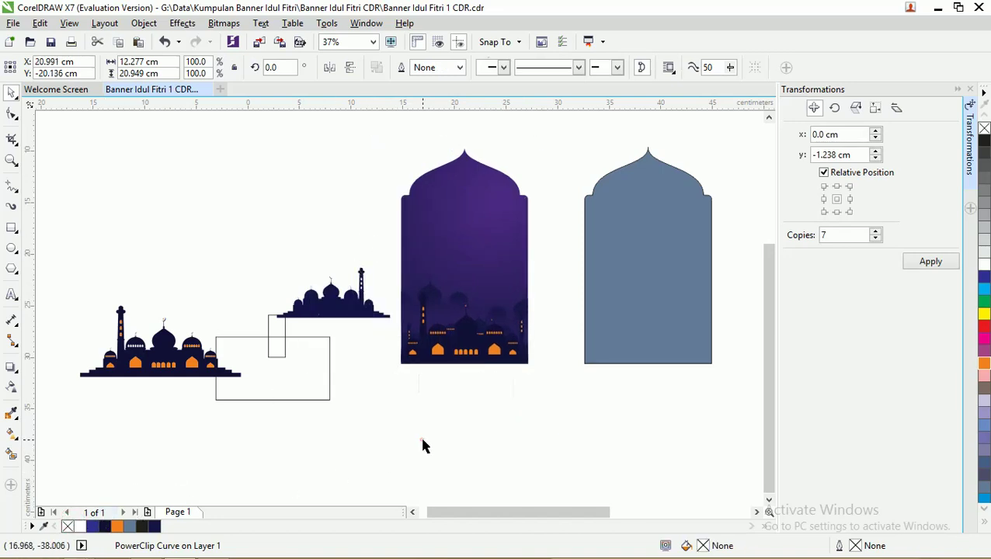
Step: Draw a rectangle about 15.4 cm by 1.3 cm across the arch's bottom edge, fill it white and remove its outline
click(12, 228)
drag(382, 353, 541, 367)
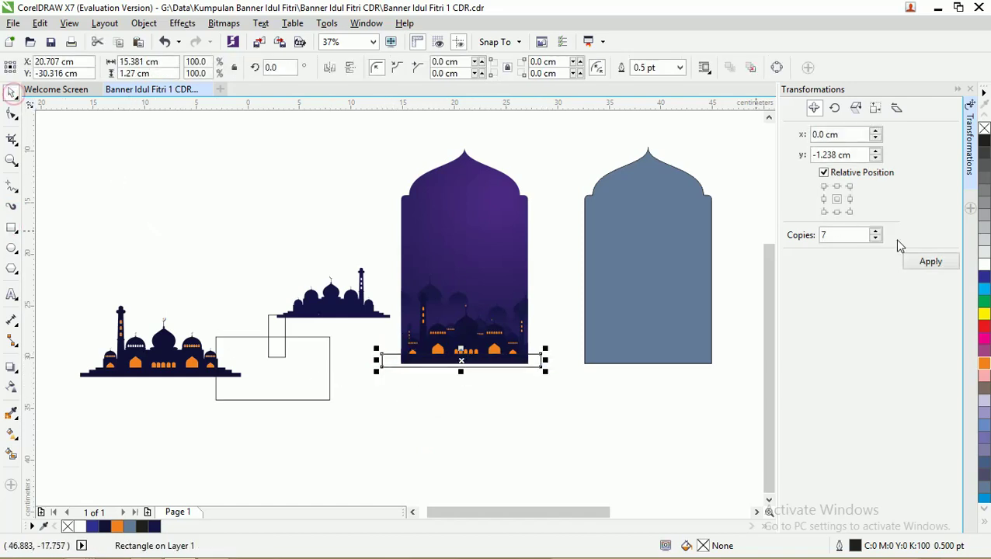
click(981, 265)
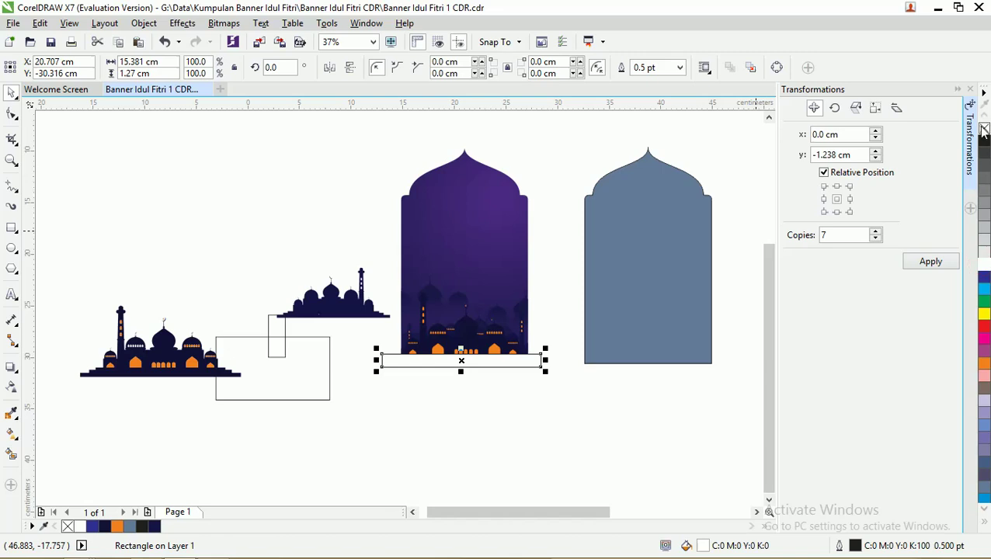
click(517, 413)
Step: Lower the white rectangle below the mosque windows, give it a black hairline outline and reduce its height to 0.635 cm
scroll(496, 377, up, 2)
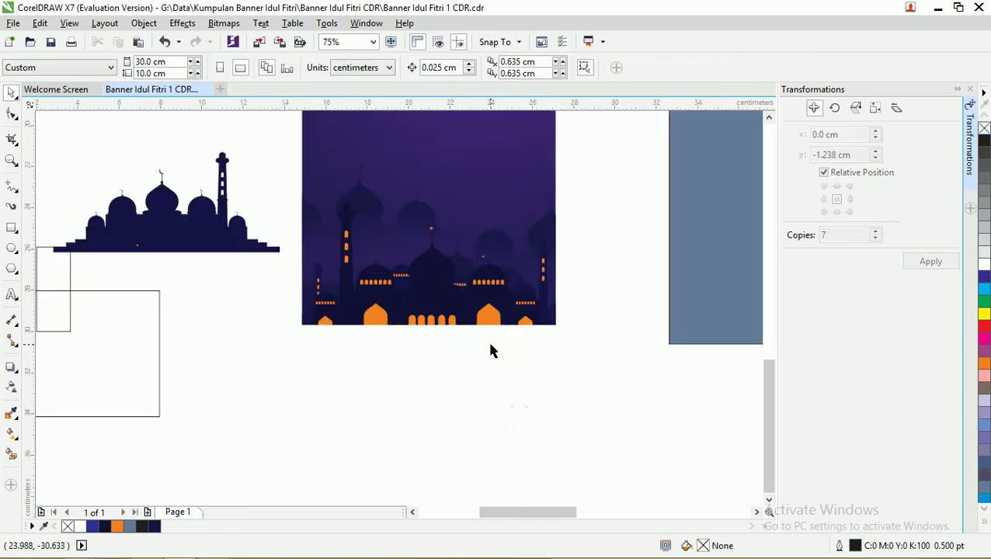
click(490, 342)
right_click(984, 139)
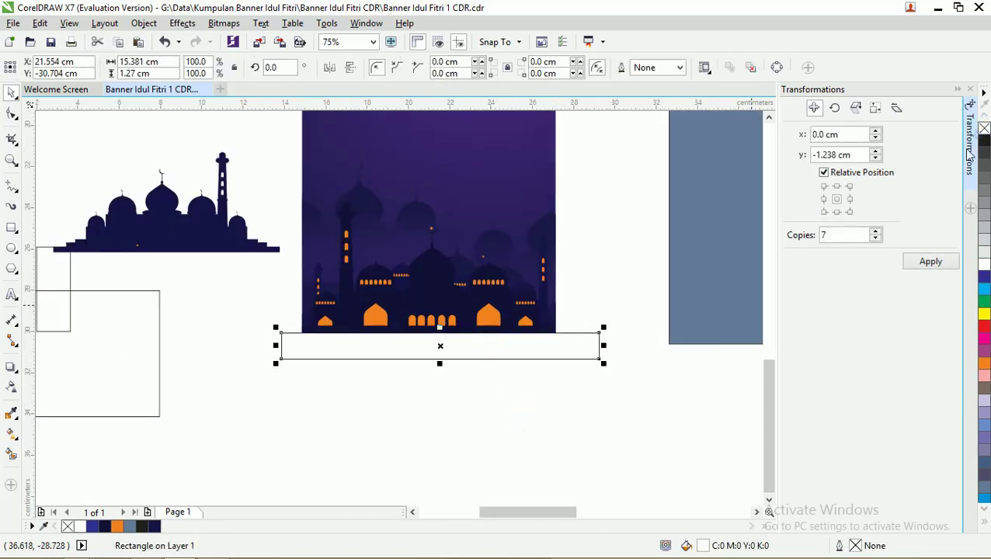
mouse_move(440, 362)
mouse_down()
mouse_move(441, 345)
mouse_move(465, 350)
mouse_move(447, 358)
mouse_move(456, 371)
mouse_move(458, 347)
mouse_move(451, 352)
mouse_up()
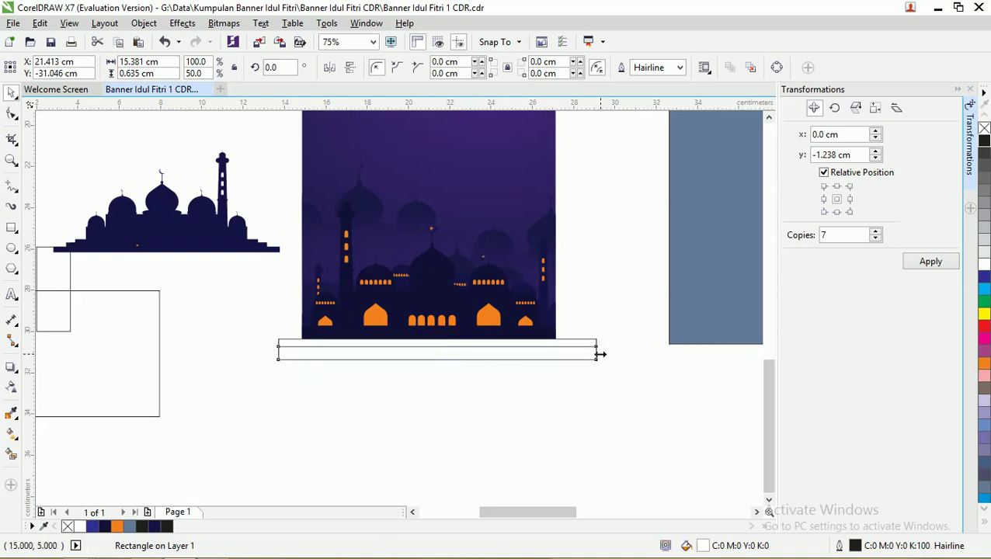
Step: Widen the base's second rectangle to about 16.3 cm and the lowest one to about 17.4 cm, forming centred steps
mouse_move(600, 354)
mouse_down()
mouse_move(632, 354)
mouse_move(609, 357)
mouse_up()
click(586, 381)
click(568, 354)
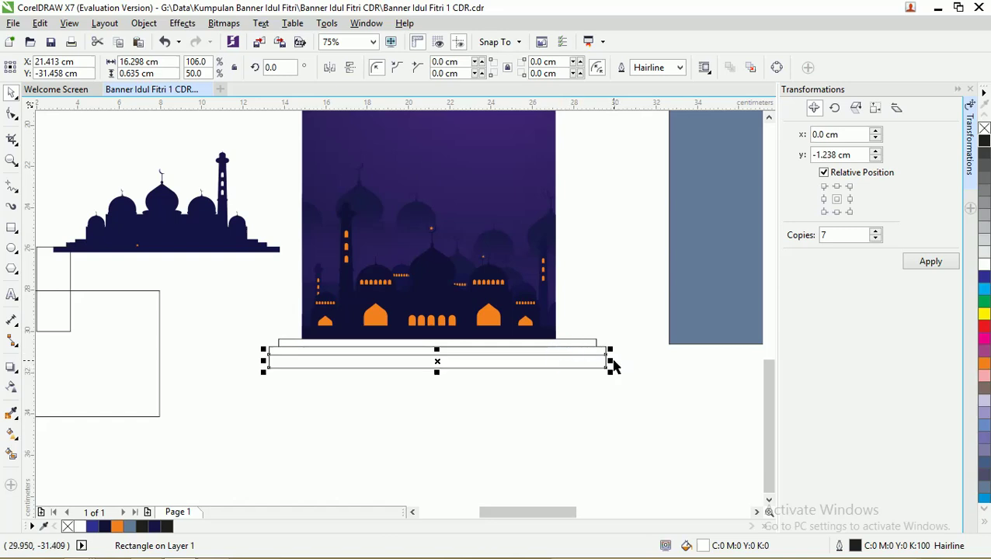
drag(607, 360, 621, 360)
click(573, 376)
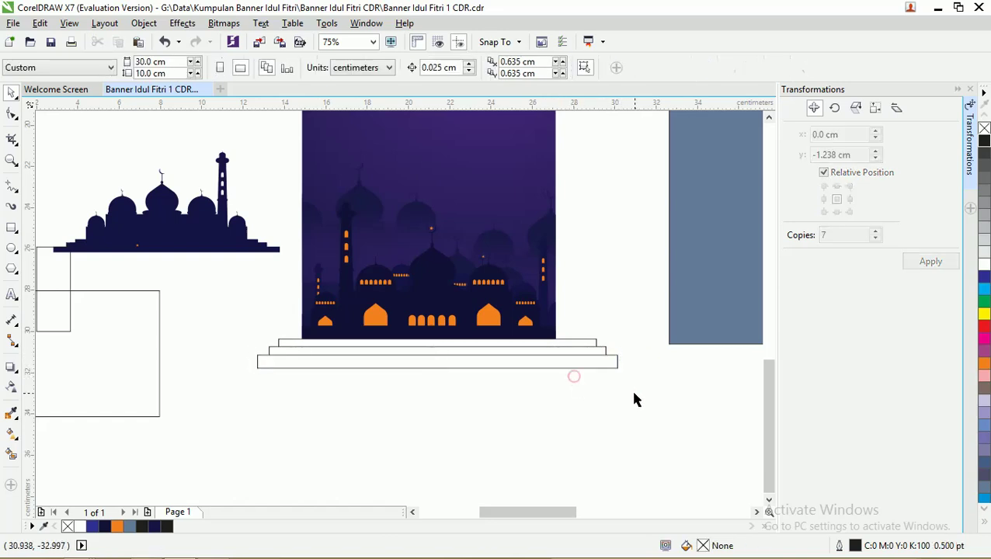
Step: Reduce the height of the lowest base rectangle to 0.318 cm
click(609, 371)
click(608, 368)
drag(436, 373, 435, 368)
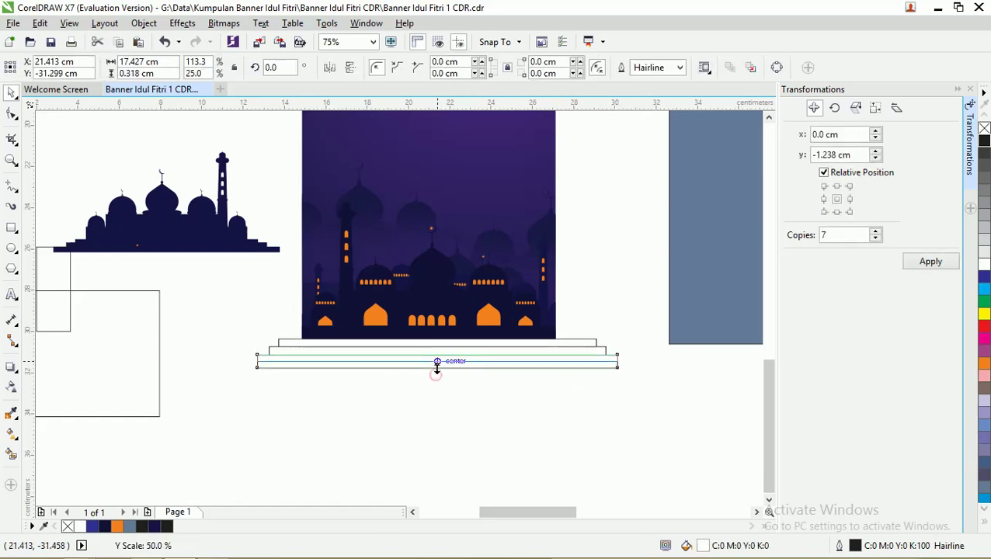
click(503, 395)
Step: Move the two lower base rectangles slightly up to tighten the stepped base beneath the purple arch
click(578, 355)
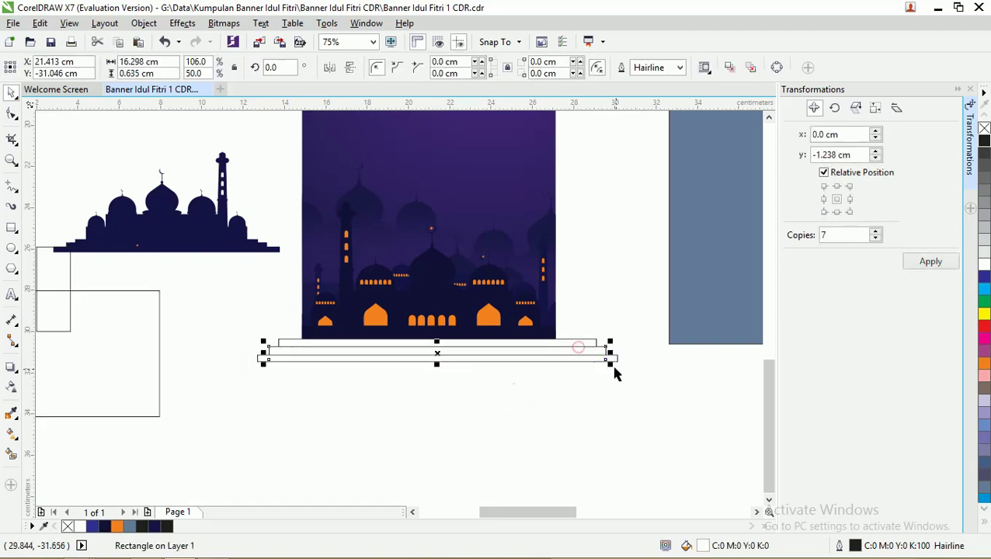
click(631, 376)
click(617, 363)
shift+click(594, 354)
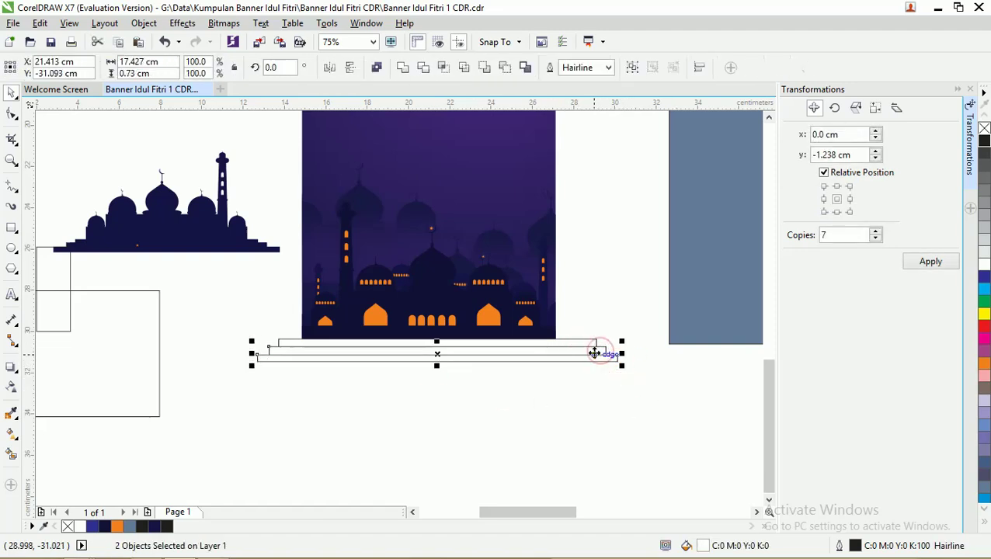
click(625, 361)
click(613, 356)
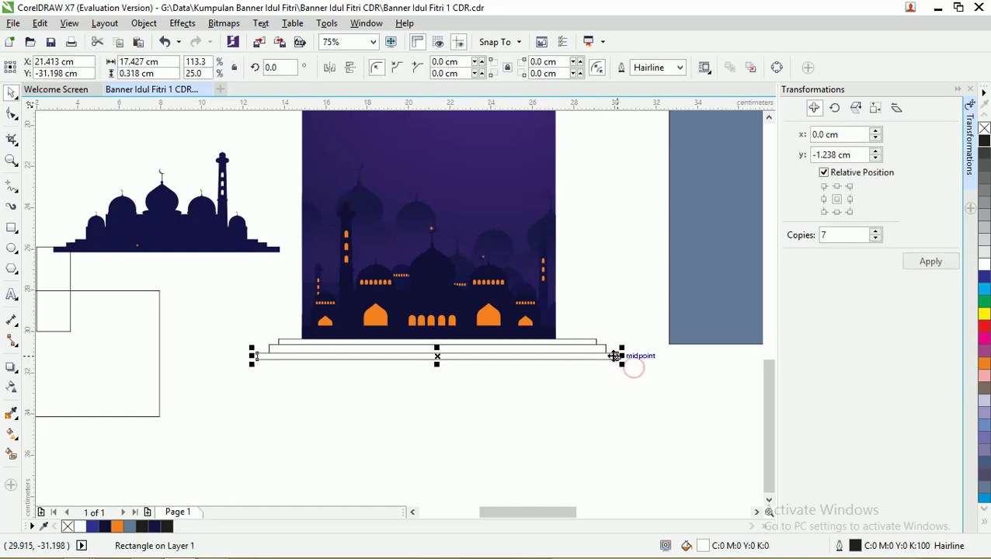
drag(671, 395, 212, 339)
right_click(276, 347)
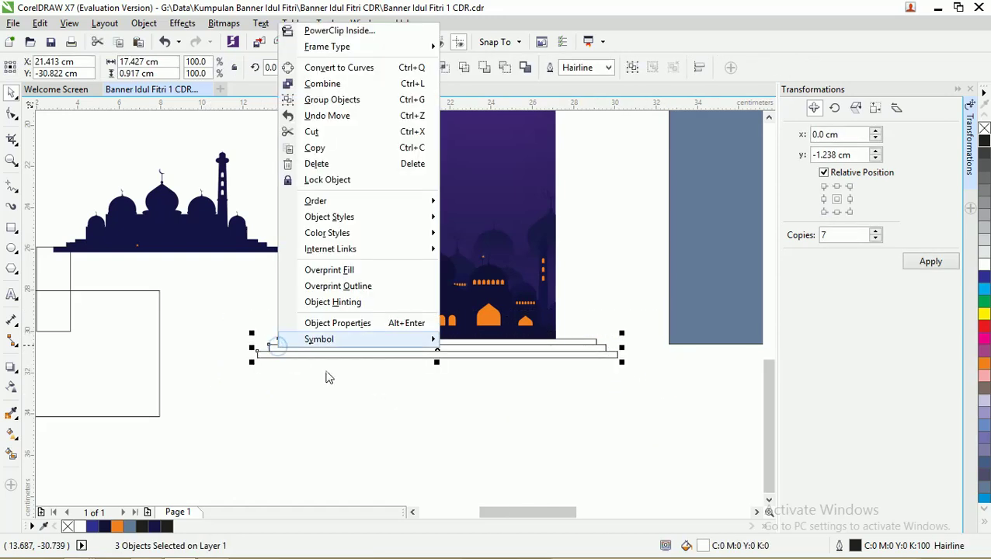
click(622, 288)
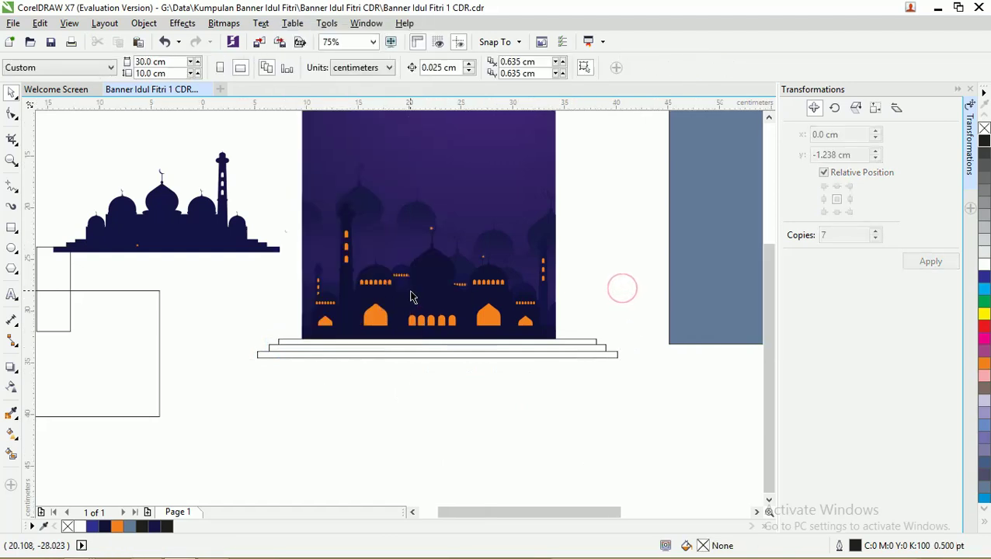
Step: Break the outline of the blue-grey arch beside the purple one at its lower-right corner node
scroll(412, 298, down, 2)
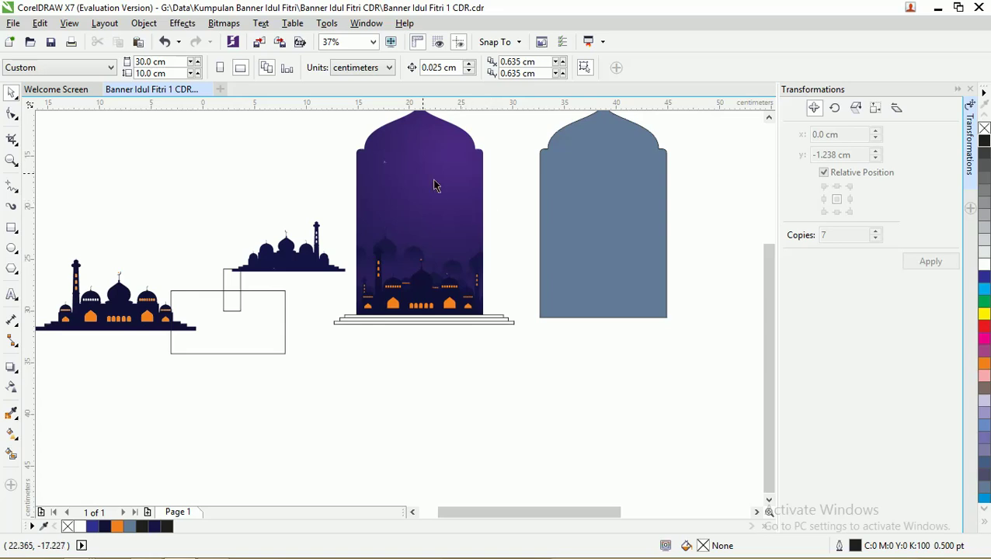
scroll(365, 151, up, 1)
scroll(366, 151, down, 2)
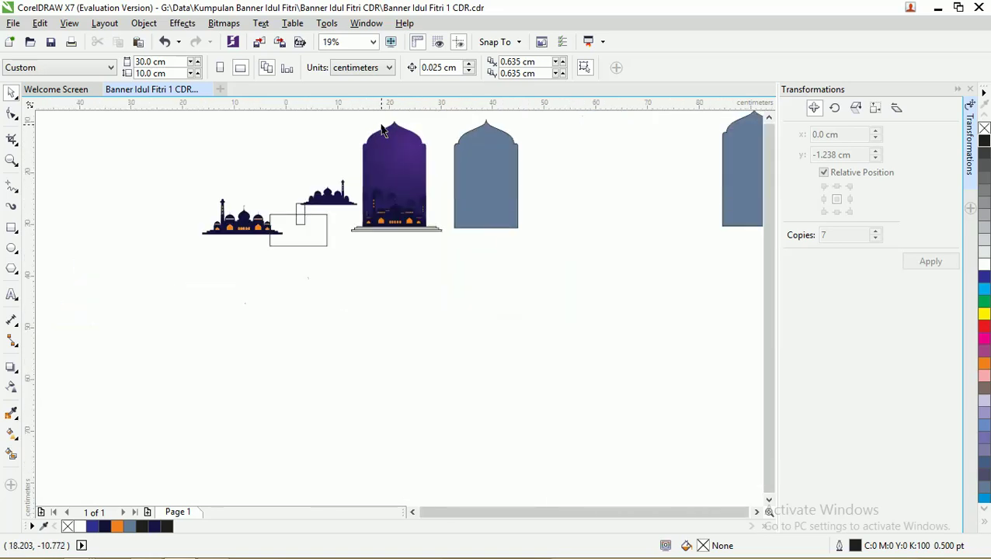
key(z)
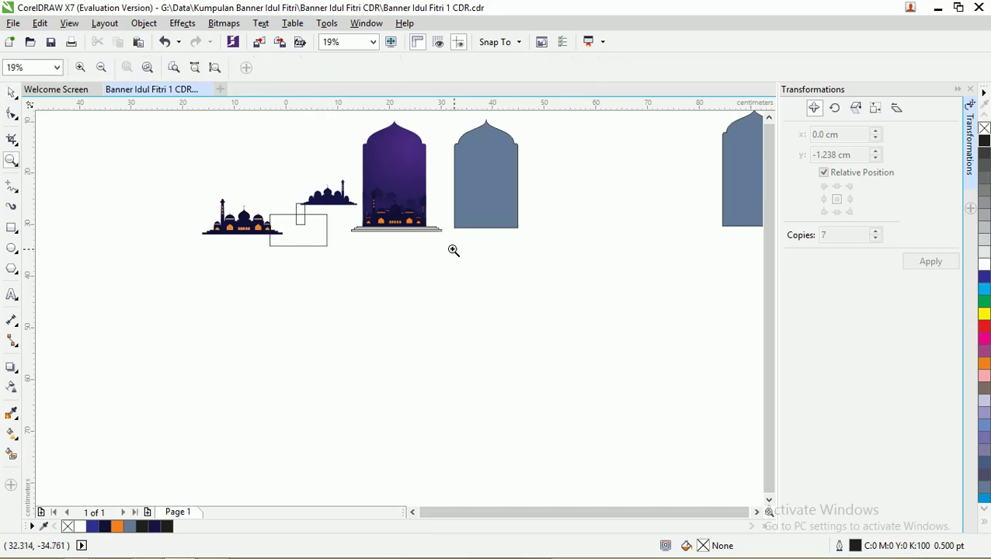
drag(467, 256, 329, 122)
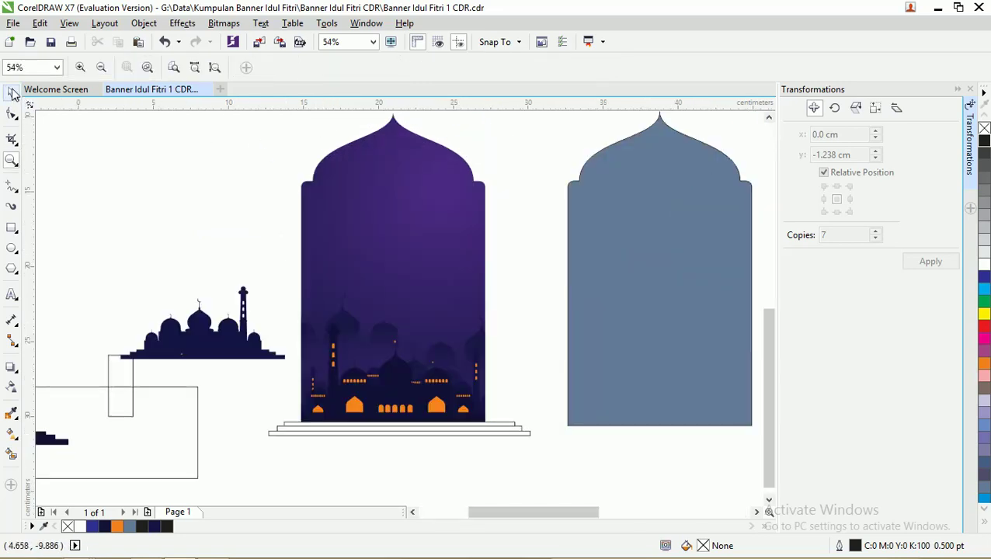
click(12, 93)
scroll(398, 214, down, 2)
click(517, 177)
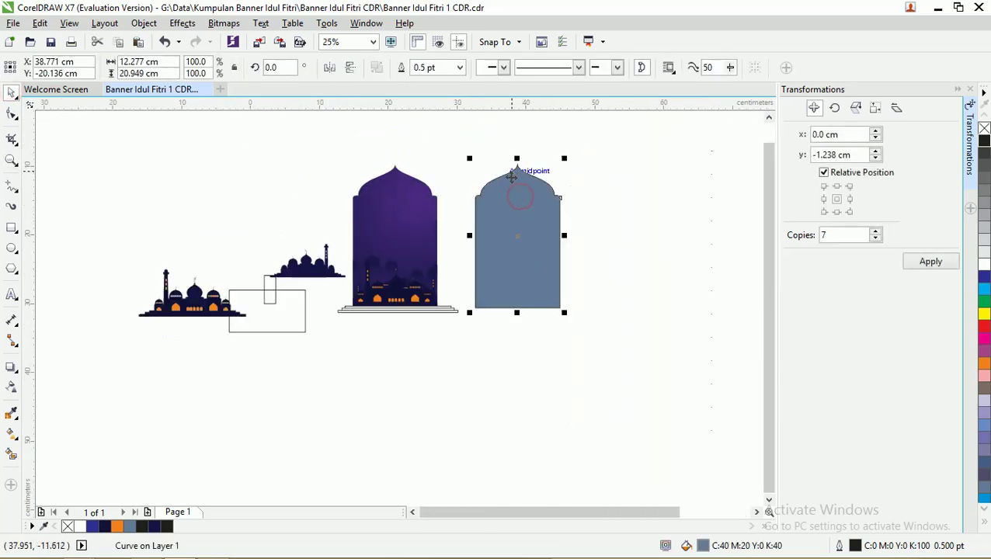
scroll(506, 180, up, 1)
click(13, 115)
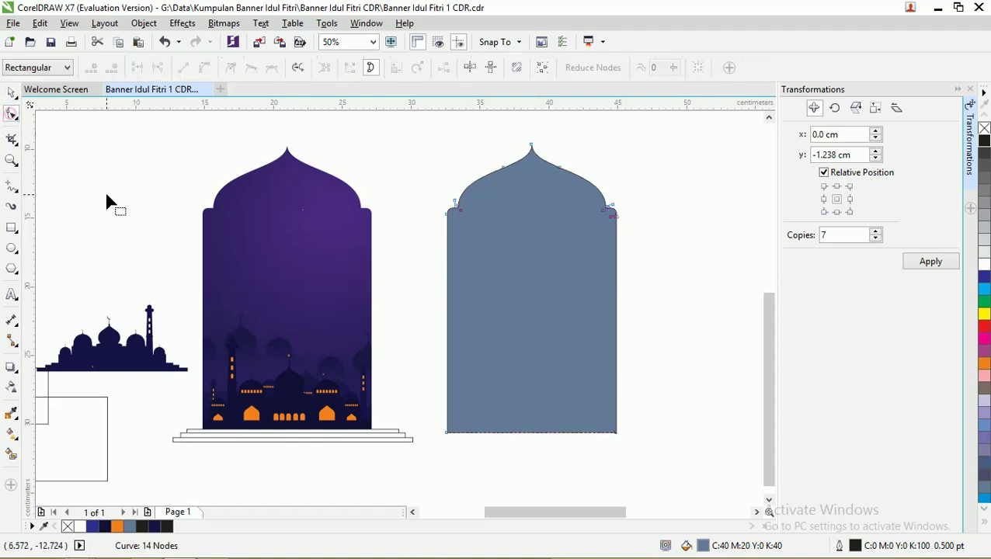
click(615, 433)
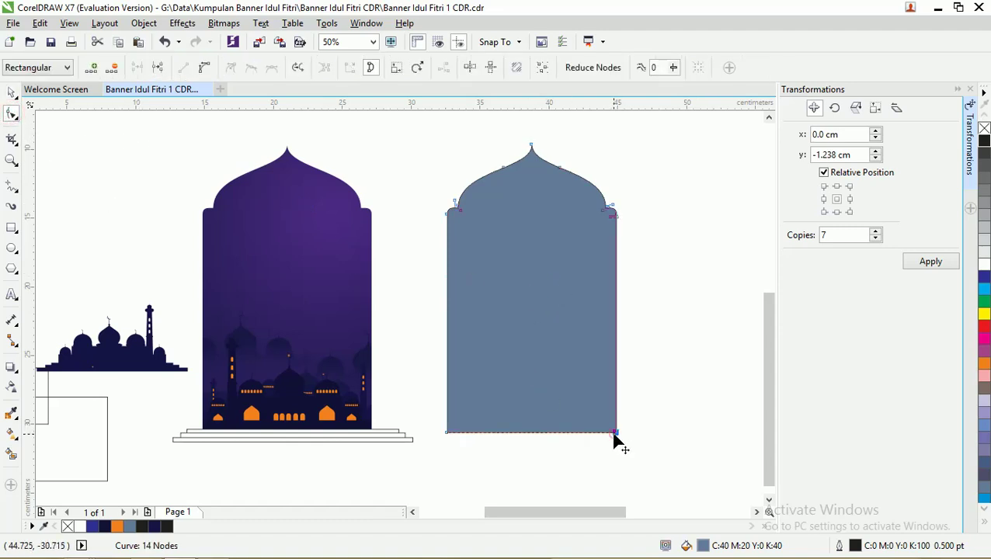
click(160, 69)
Step: Delete the blue-grey arch's bottom edge to leave its outline open at the base
scroll(596, 476, up, 2)
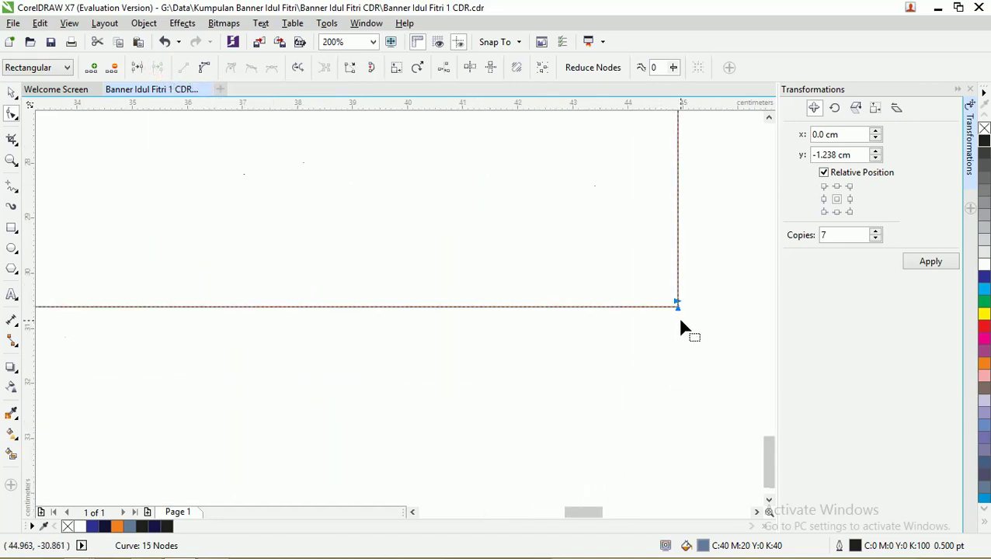
drag(679, 306, 687, 310)
key(super+x)
key(Escape)
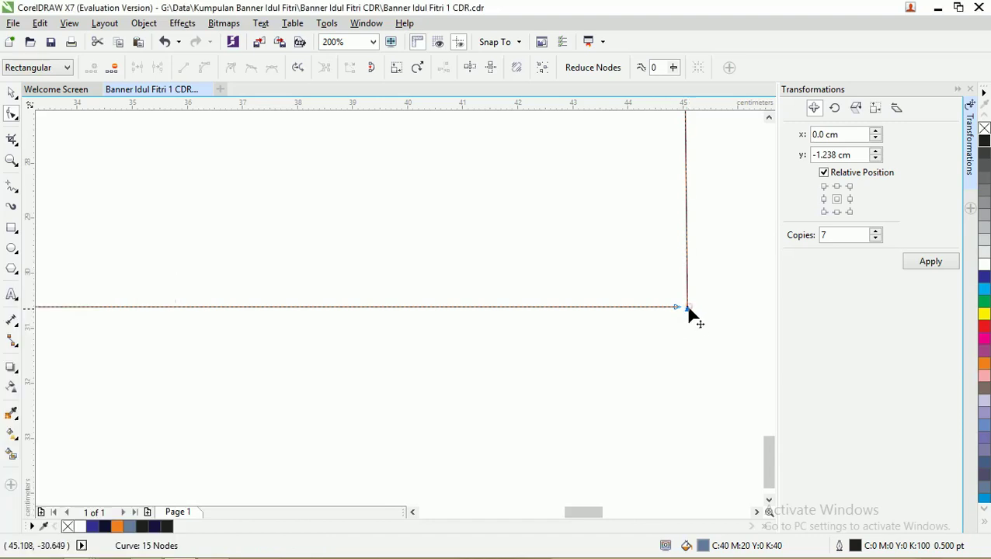
key(ctrl+z)
scroll(687, 317, up, 1)
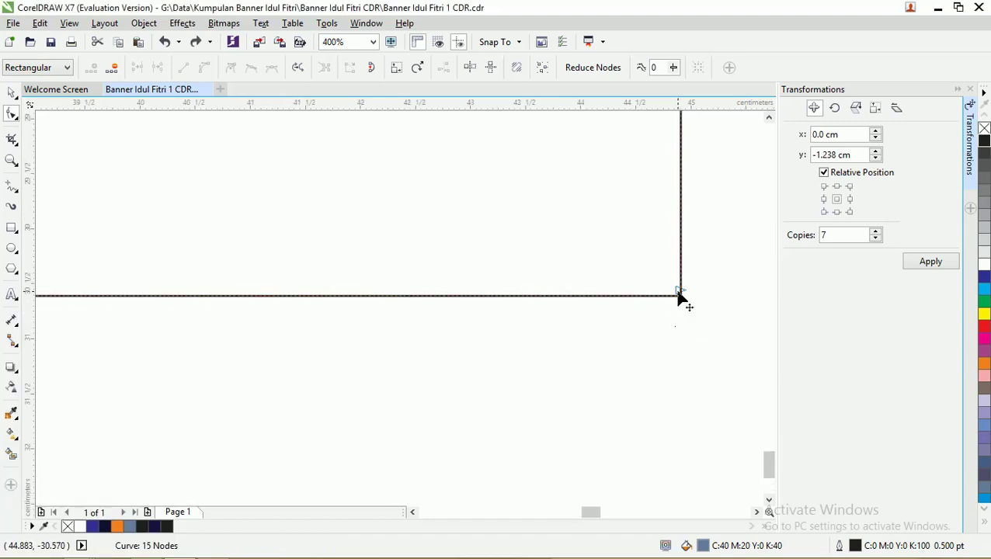
drag(681, 297, 635, 311)
key(Delete)
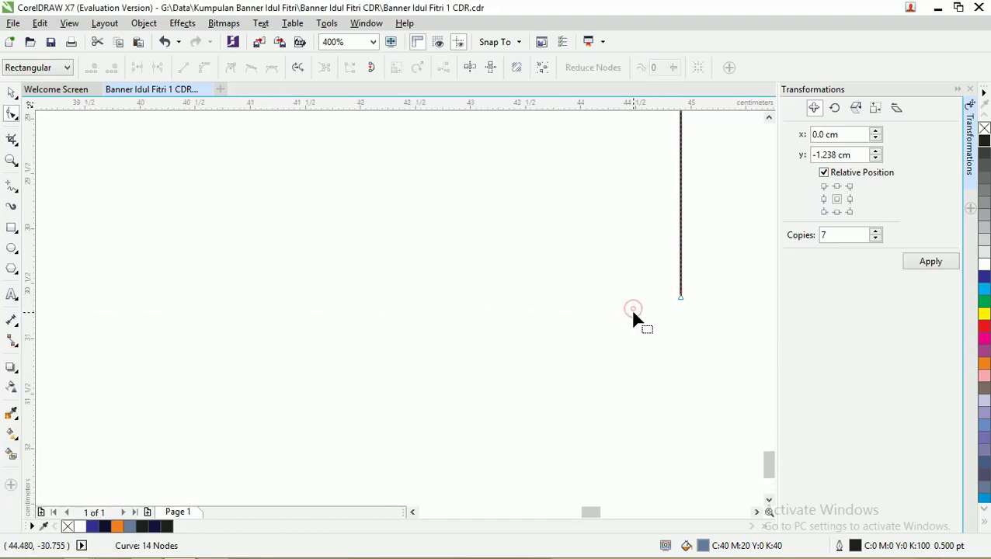
Step: Break the open arch outline at its pointed peak node
scroll(469, 230, down, 6)
scroll(512, 188, up, 1)
scroll(512, 189, up, 4)
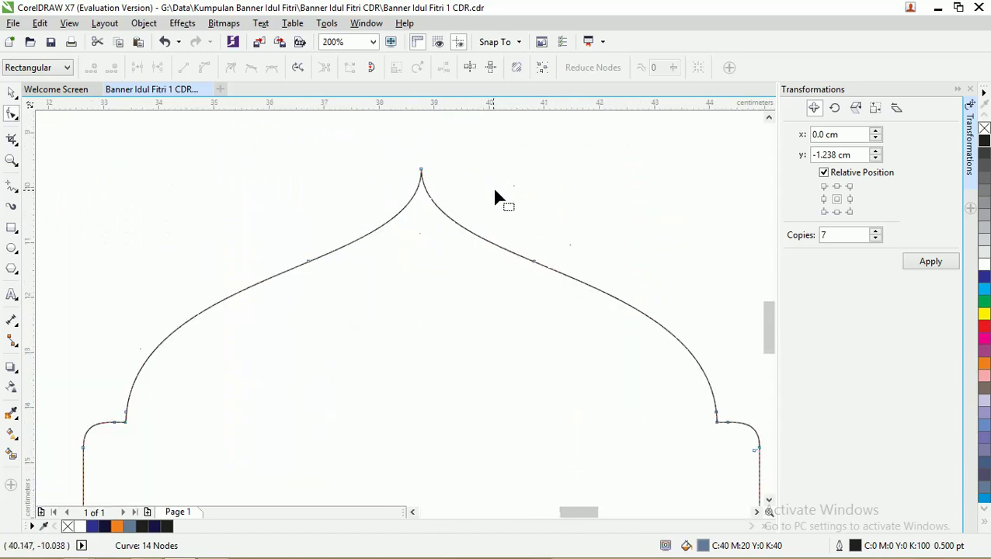
click(421, 169)
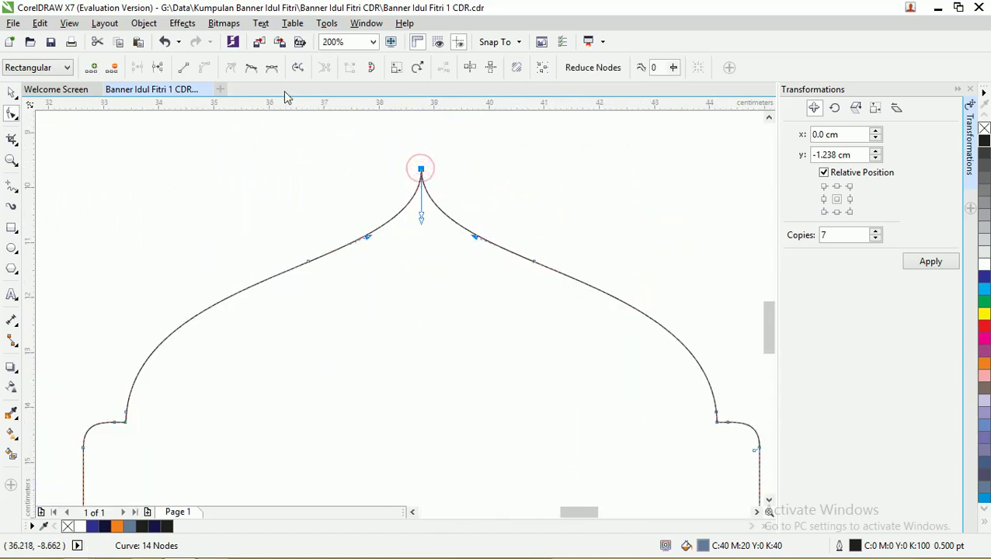
click(158, 68)
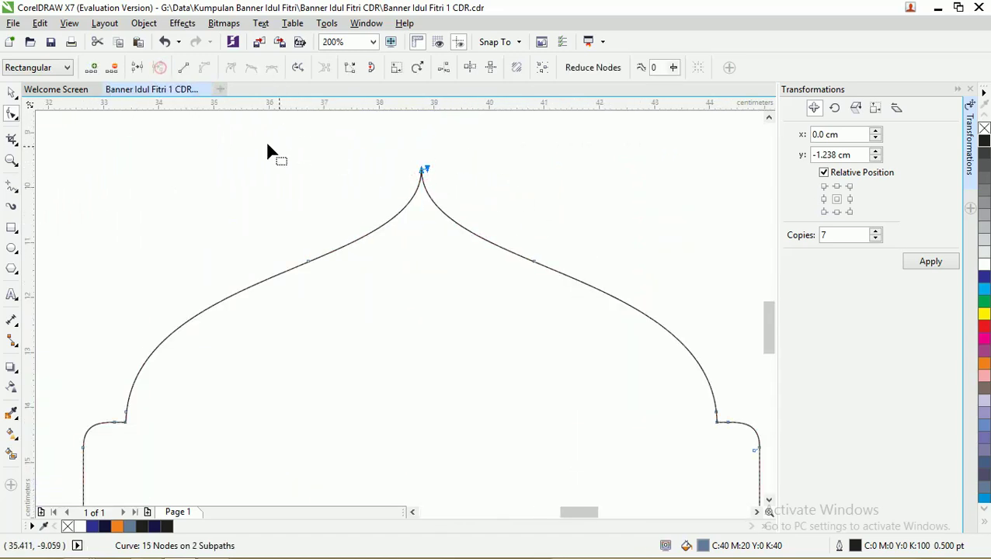
Step: Break the arch curve apart into separate left and right half outlines
click(13, 95)
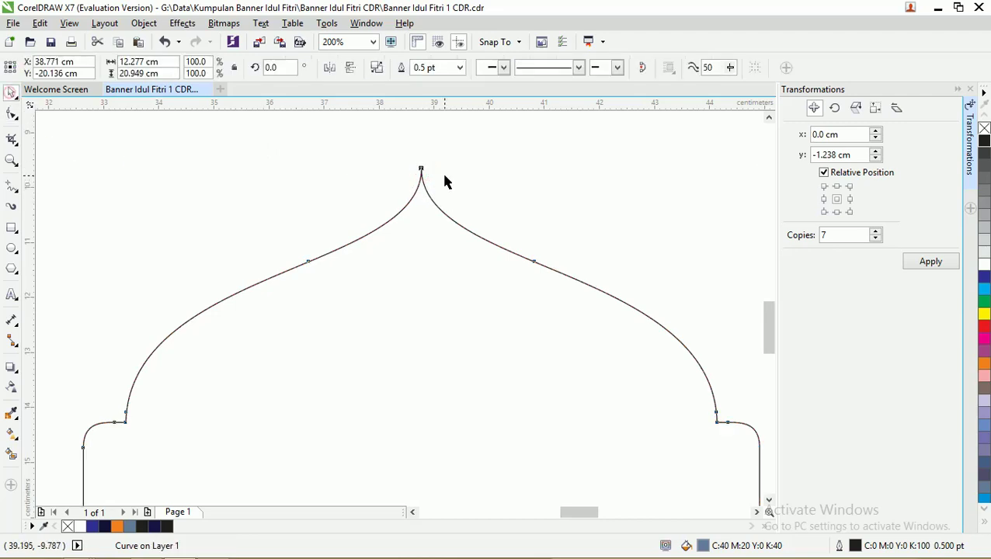
click(444, 174)
drag(433, 204, 461, 209)
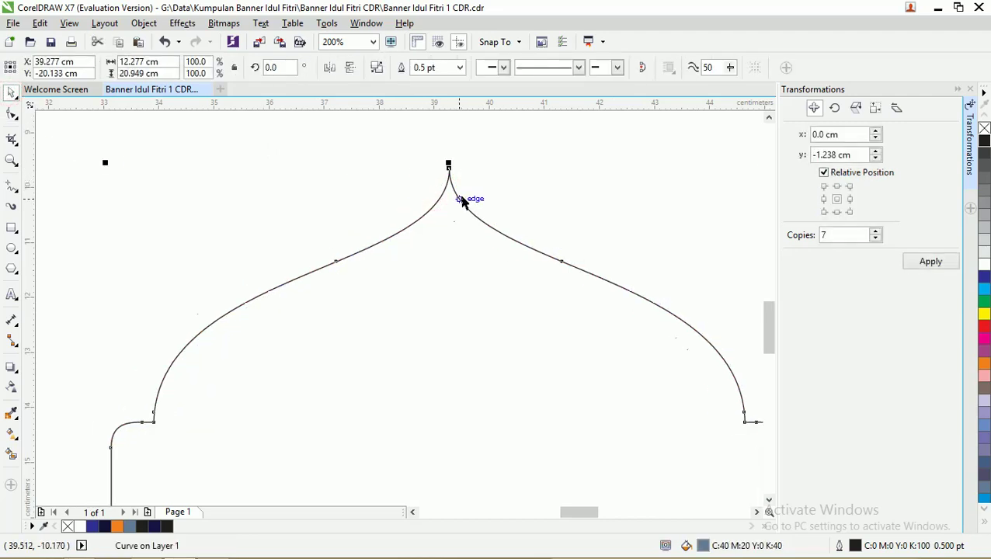
key(ctrl+z)
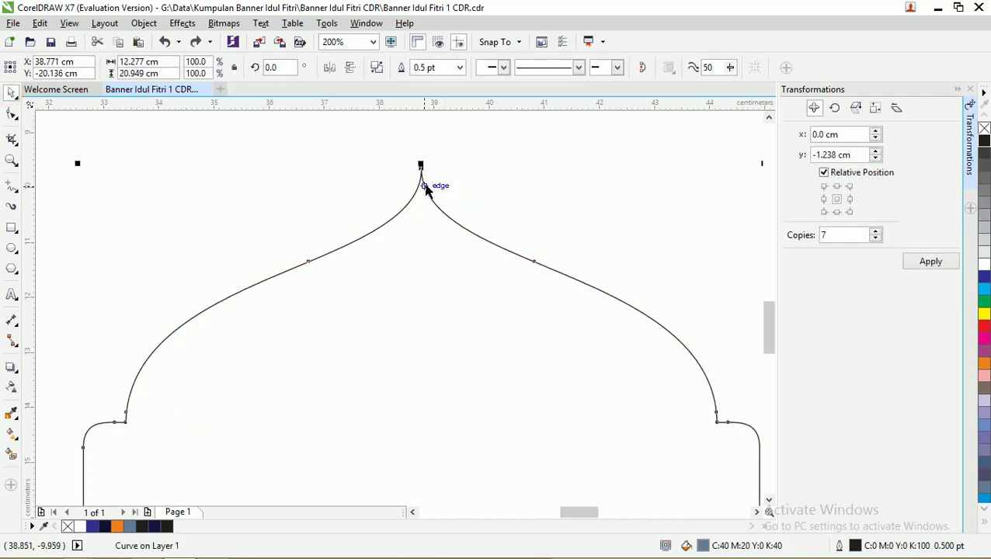
click(378, 68)
click(516, 160)
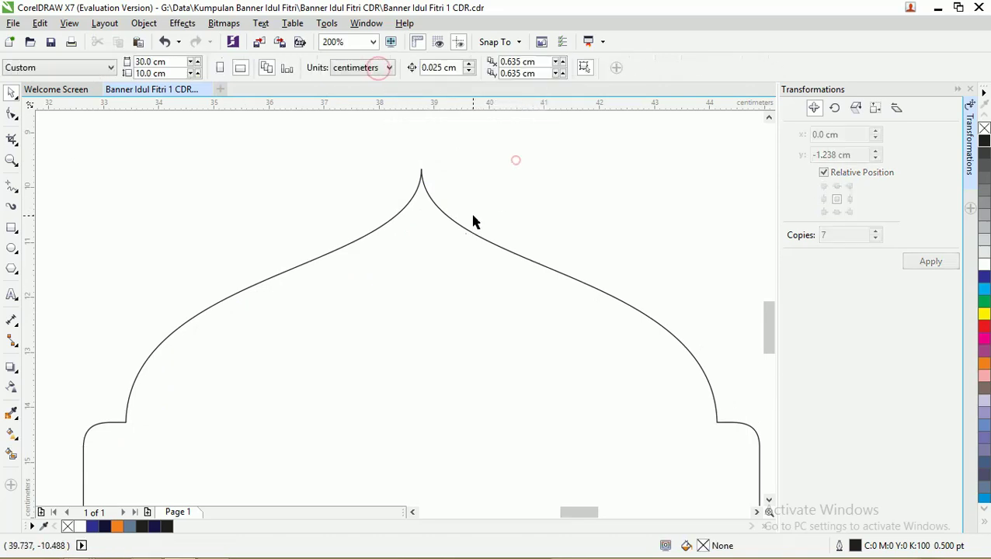
Step: Try outline widths of 3, 8 and 12 pt on the left half of the open arch
drag(472, 222, 454, 206)
scroll(475, 224, down, 3)
scroll(451, 227, up, 1)
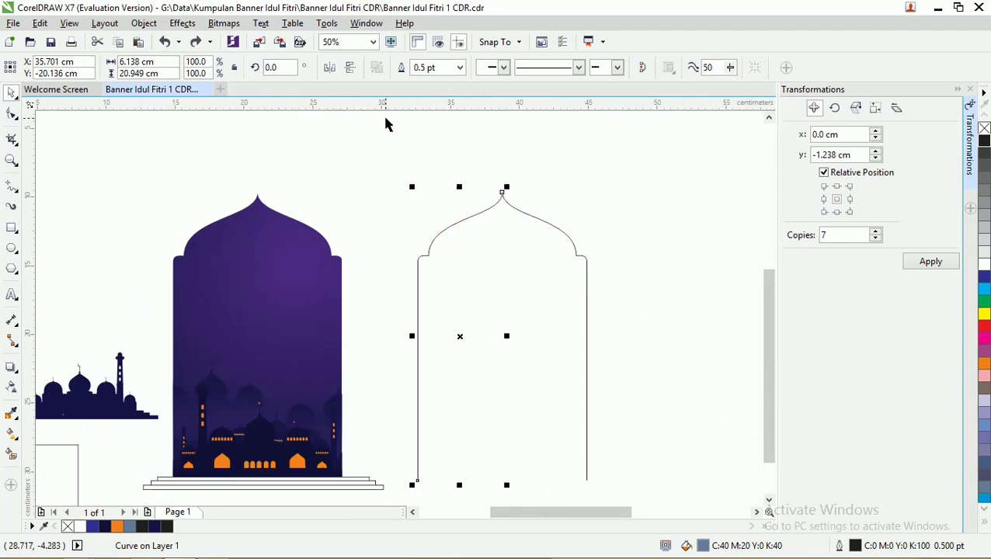
click(459, 67)
click(442, 159)
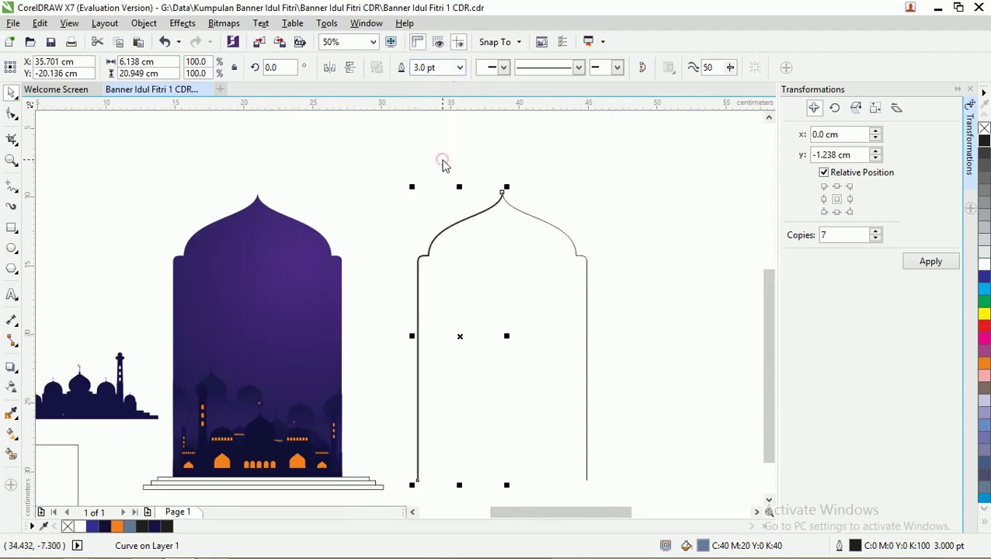
click(460, 68)
click(444, 203)
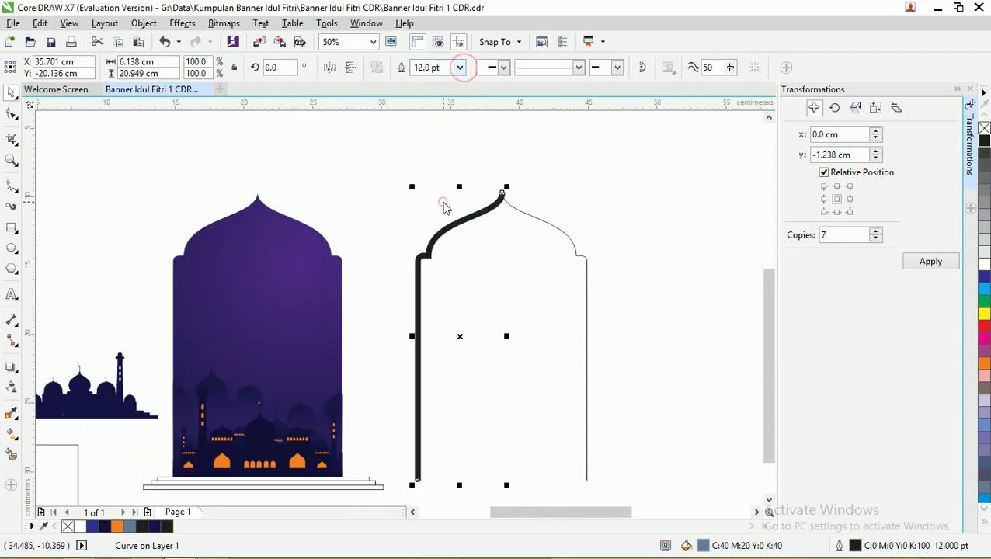
click(460, 67)
click(429, 174)
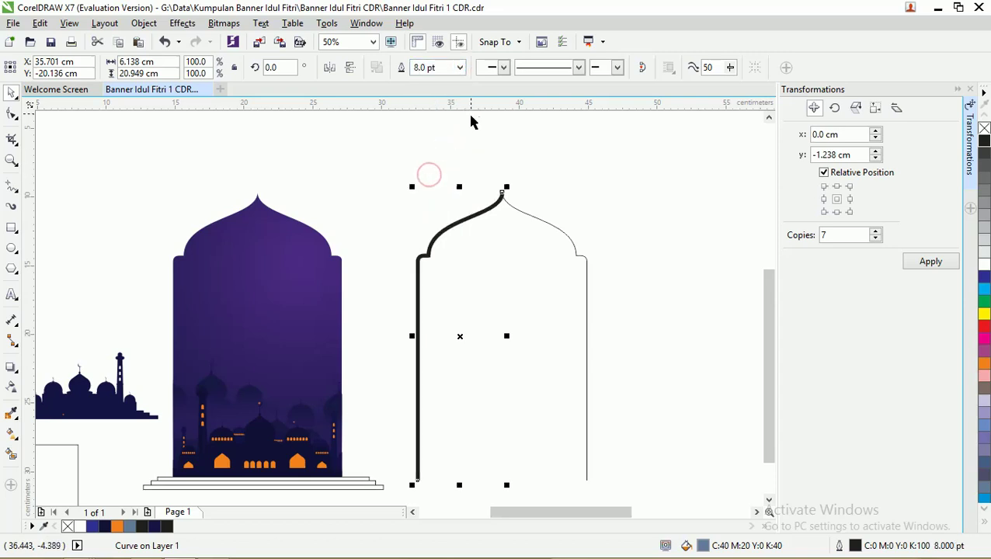
click(460, 68)
click(435, 204)
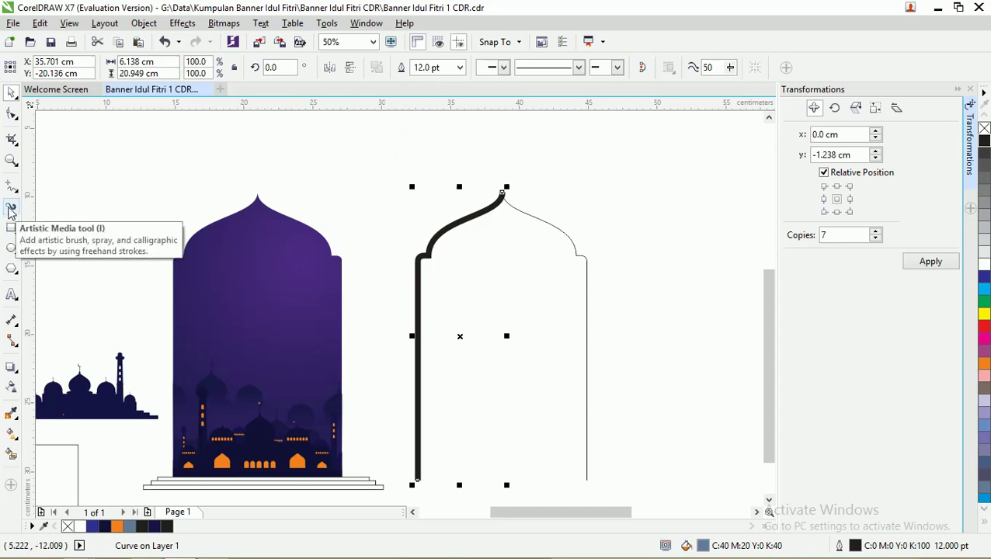
Step: Apply an Artistic Media preset stroke tapered at both ends to the arch's left half, with a 1.47 cm stroke width
click(11, 210)
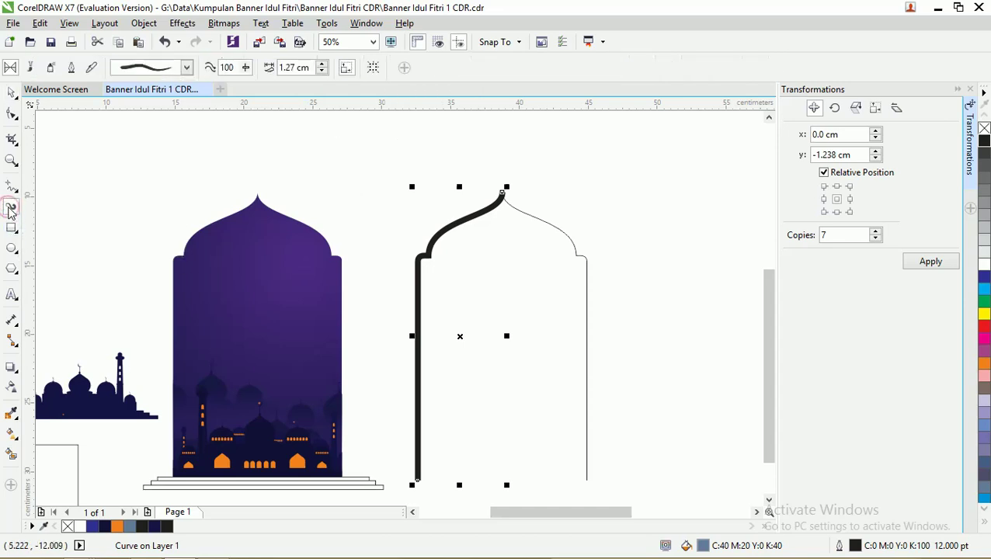
click(147, 70)
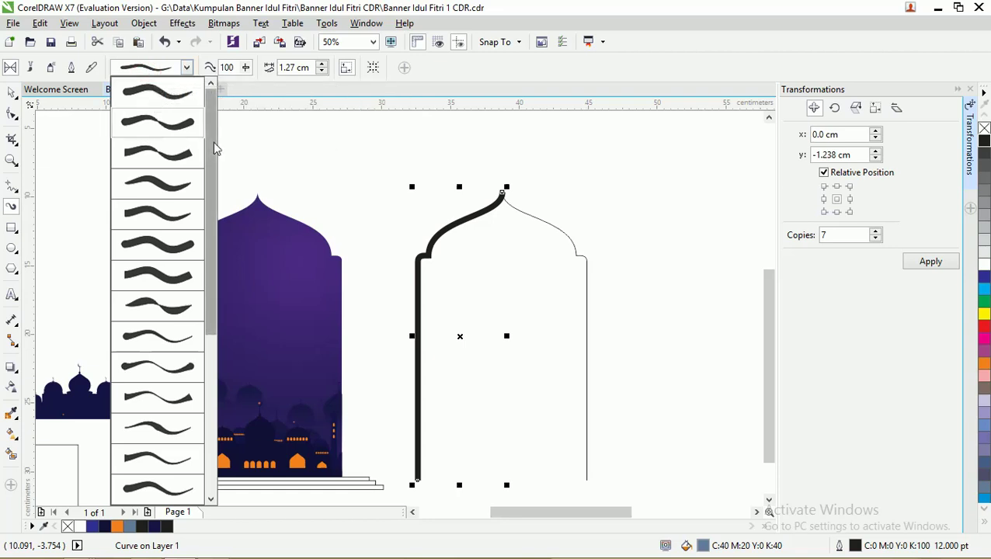
drag(214, 146, 198, 201)
click(168, 277)
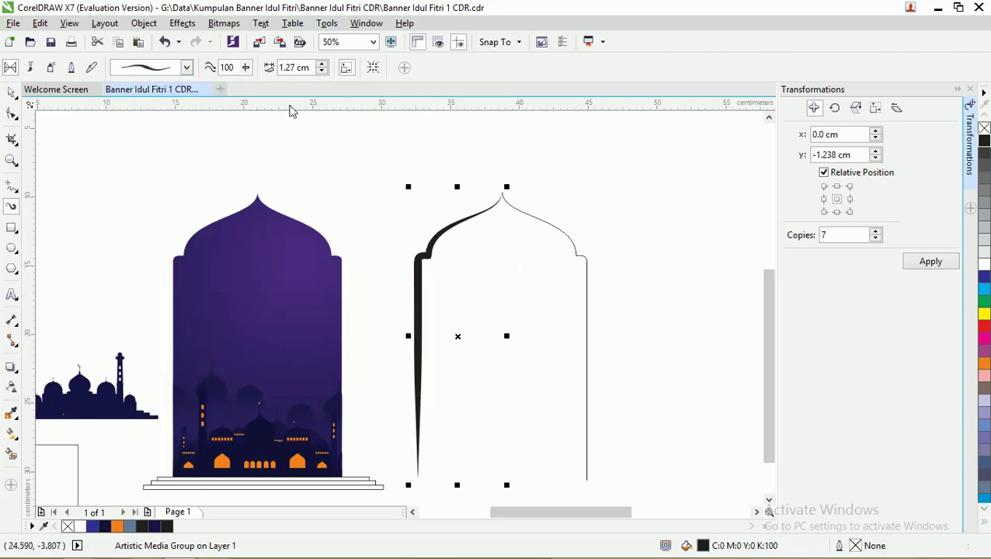
click(321, 67)
click(321, 66)
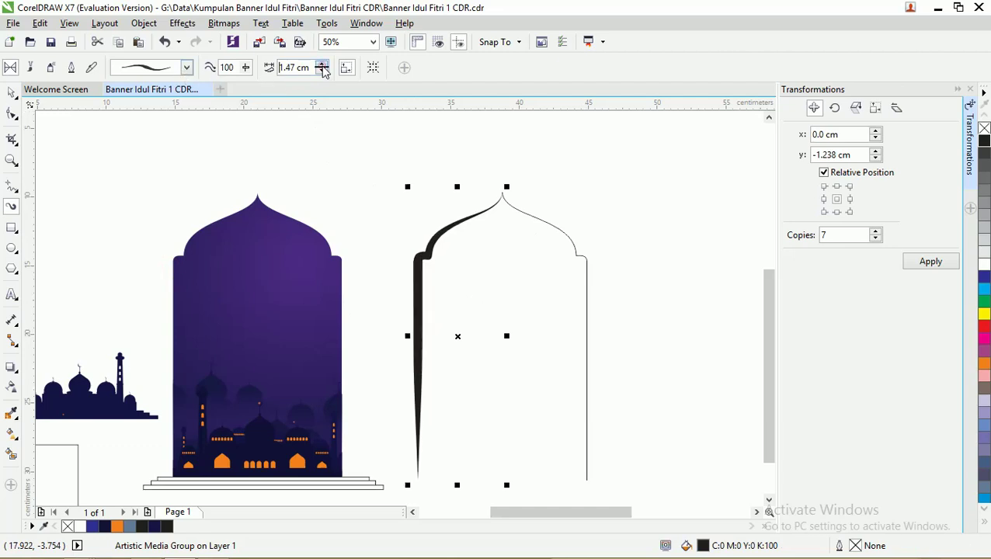
Step: Try a stroke width of 1.87 cm on the arch's tapered left half
click(321, 66)
click(322, 66)
click(322, 67)
click(321, 66)
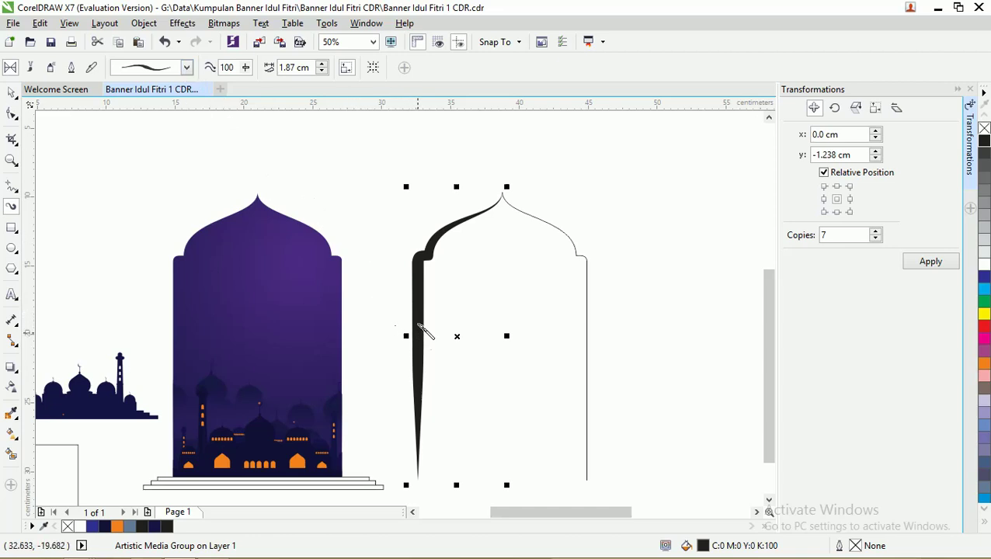
Step: Switch the arch's left half to a fuller Artistic Media preset stroke that tapers at both ends
click(187, 69)
scroll(214, 187, down, 1)
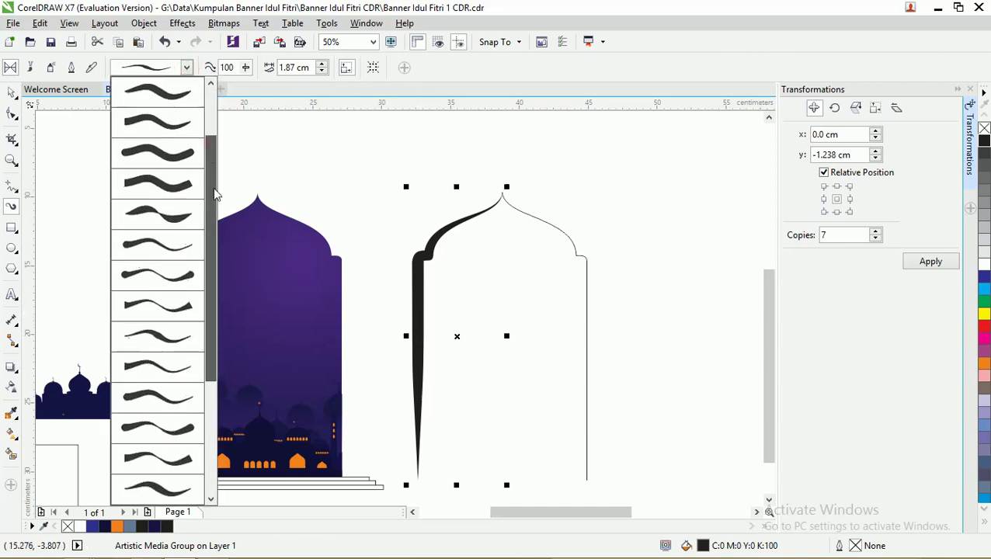
scroll(213, 203, down, 1)
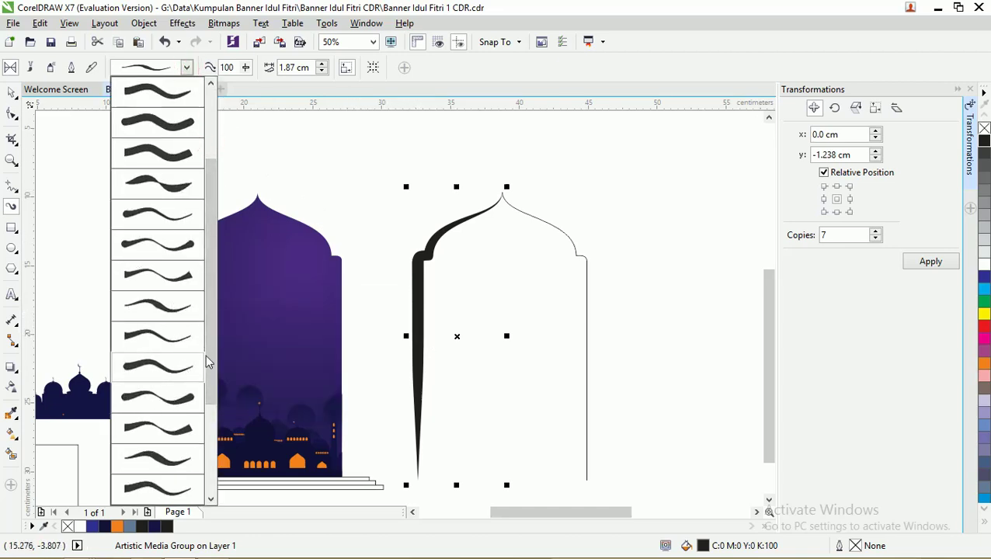
click(180, 454)
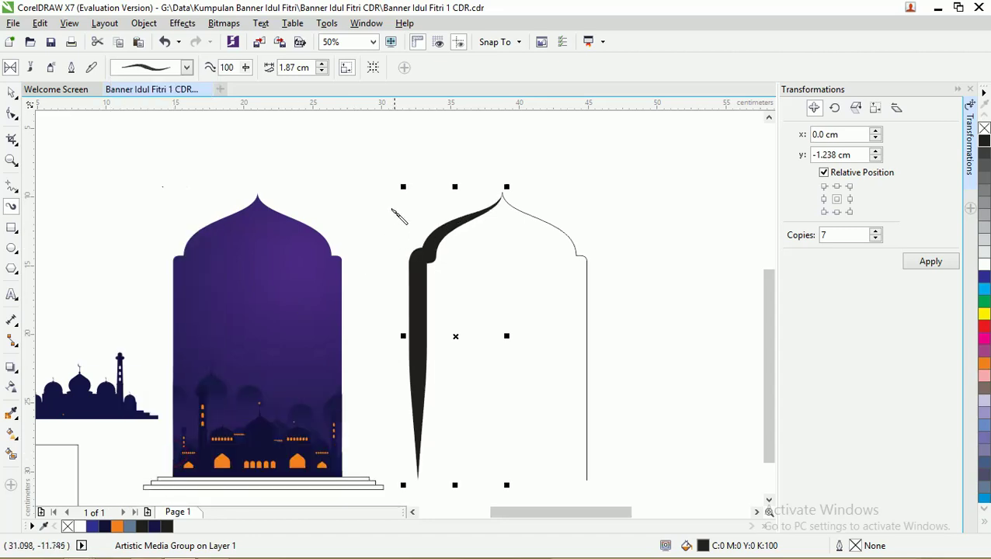
Step: Set the Artistic Media stroke width of the arch's left half to 0.87 cm
click(321, 71)
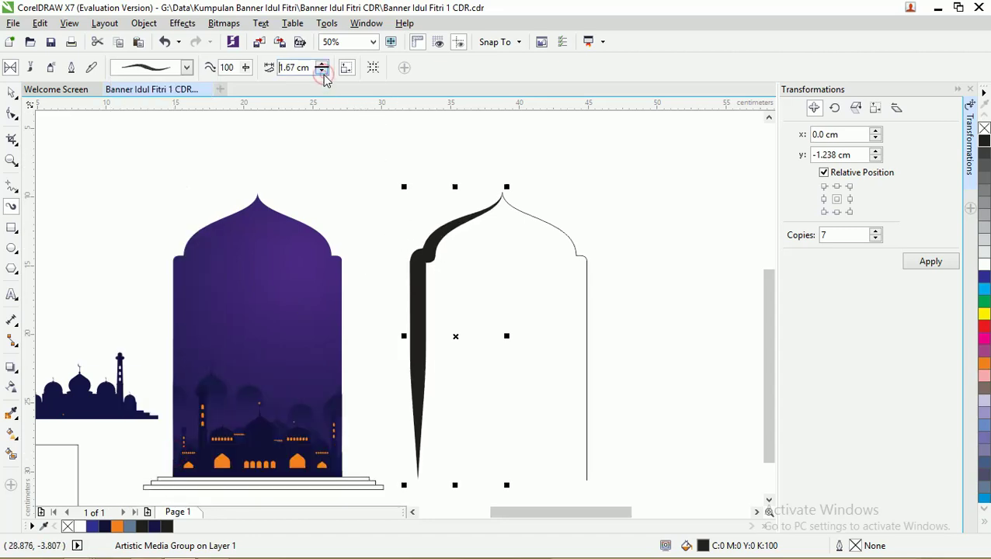
drag(322, 72, 321, 71)
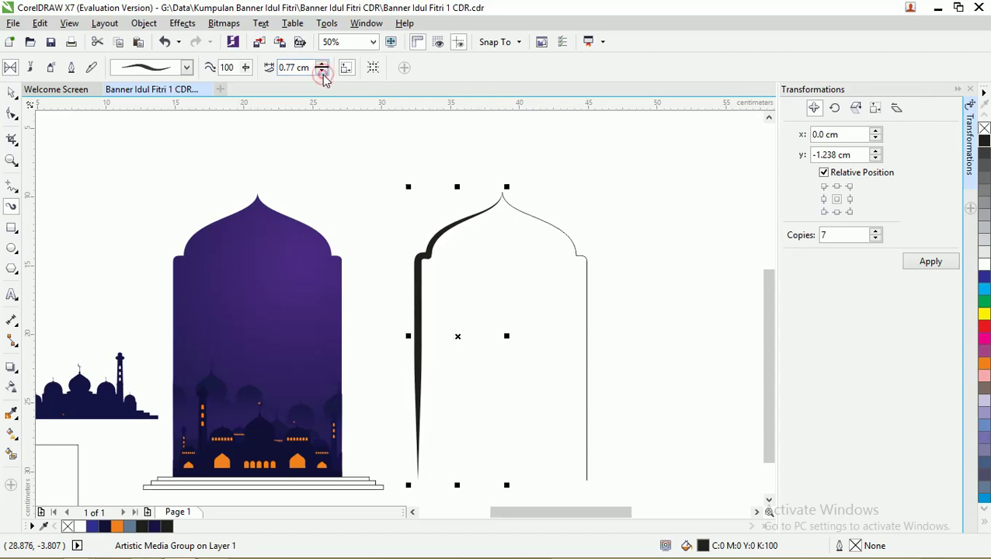
click(322, 72)
click(323, 64)
click(322, 64)
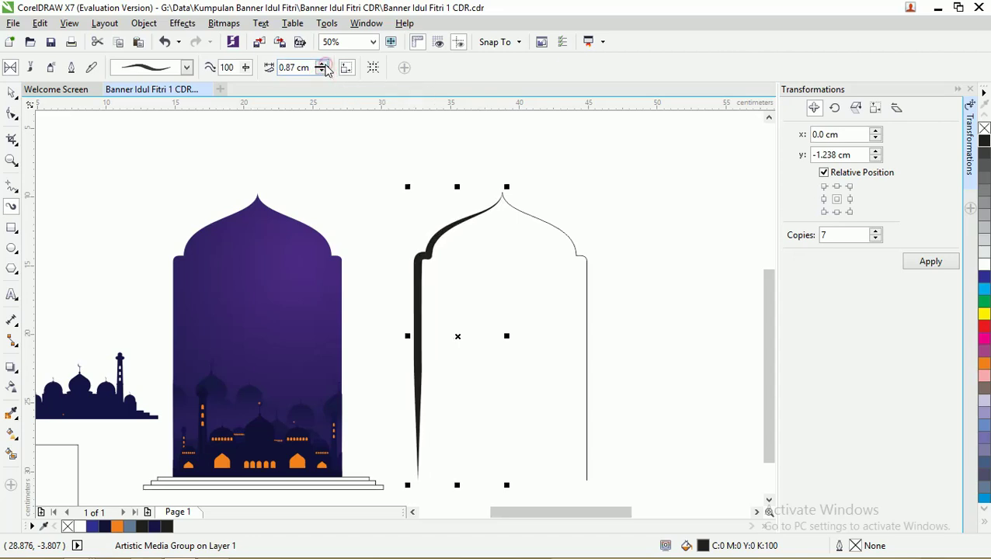
click(322, 65)
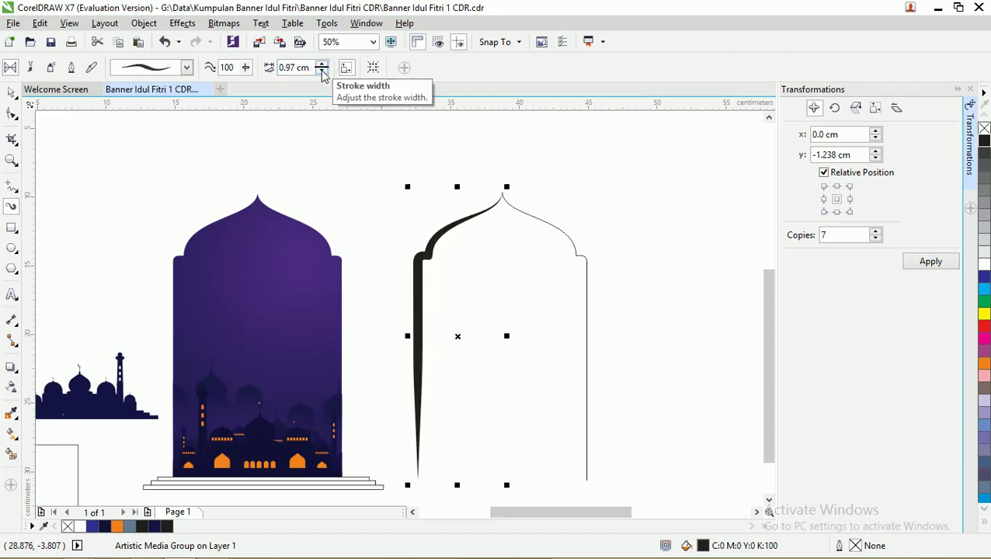
click(321, 71)
click(11, 91)
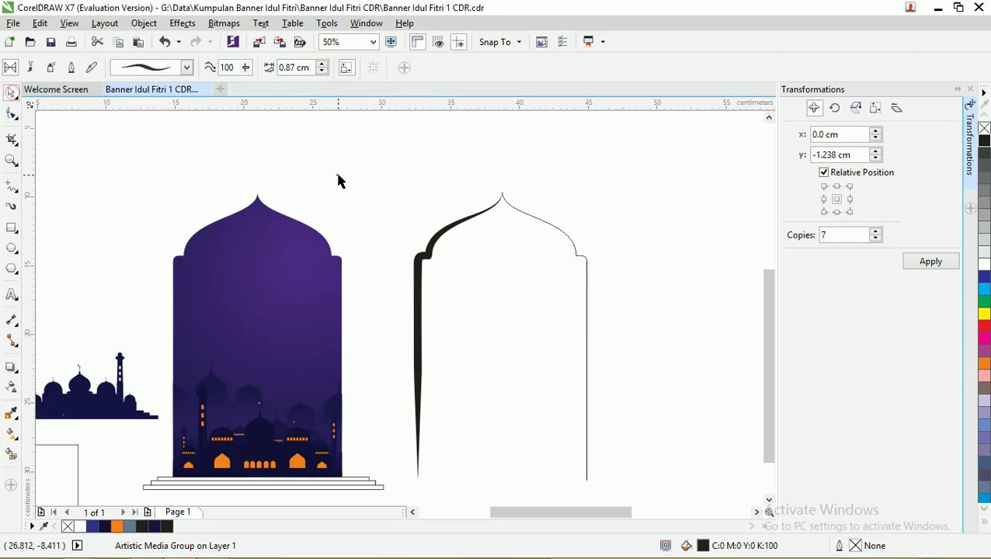
click(338, 180)
scroll(451, 289, up, 2)
click(384, 256)
scroll(381, 254, down, 2)
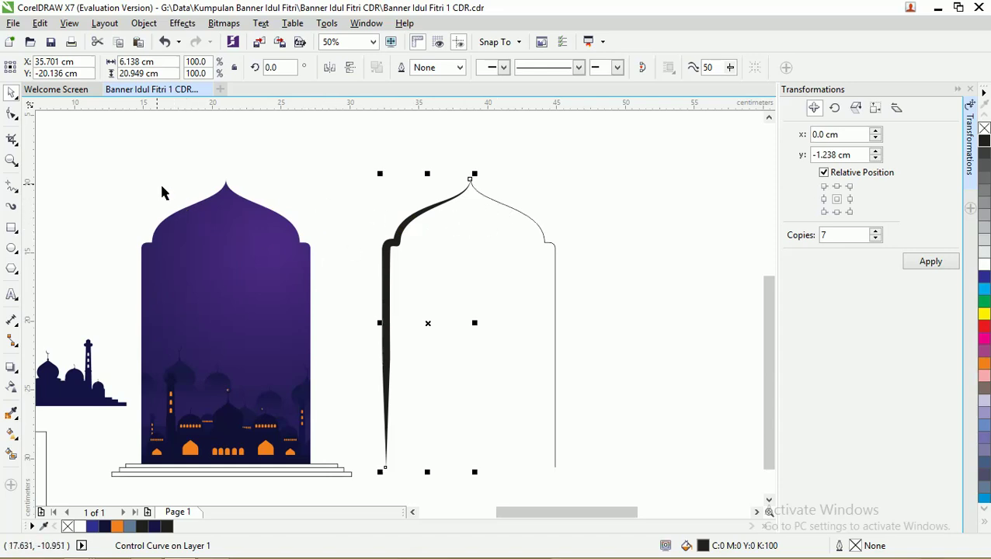
click(145, 24)
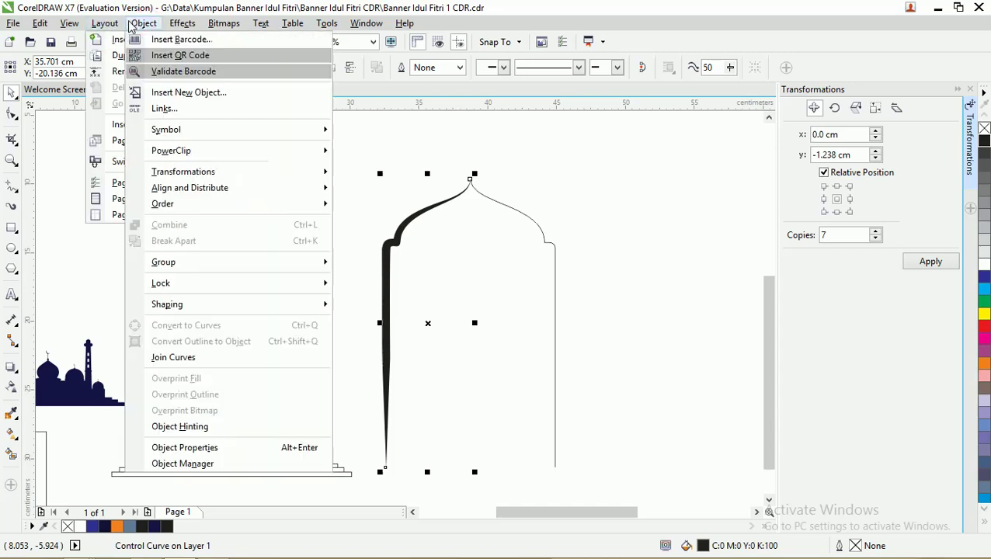
click(391, 186)
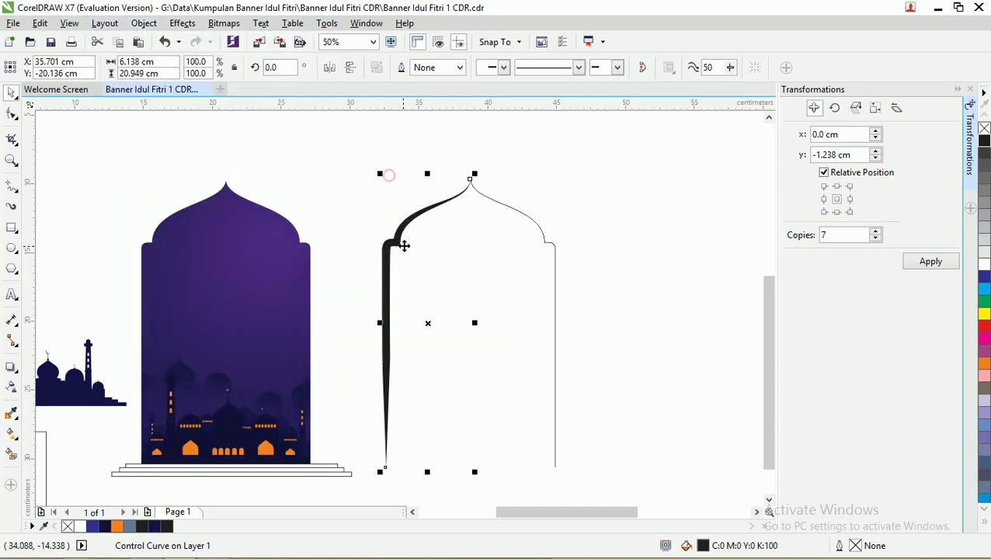
Step: Break the Artistic Media group of the arch's left half apart into its stroke shape and control curve
scroll(389, 237, up, 4)
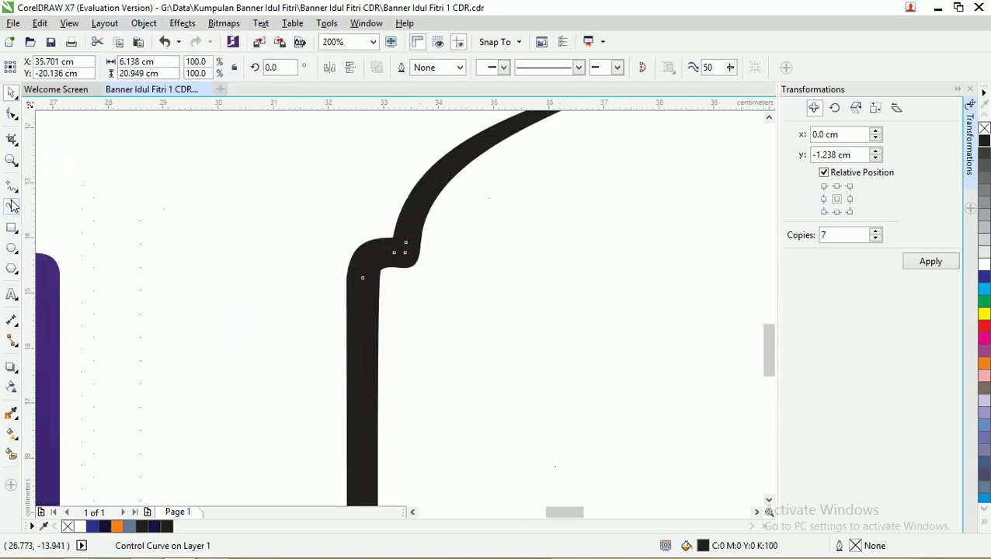
click(12, 206)
right_click(374, 268)
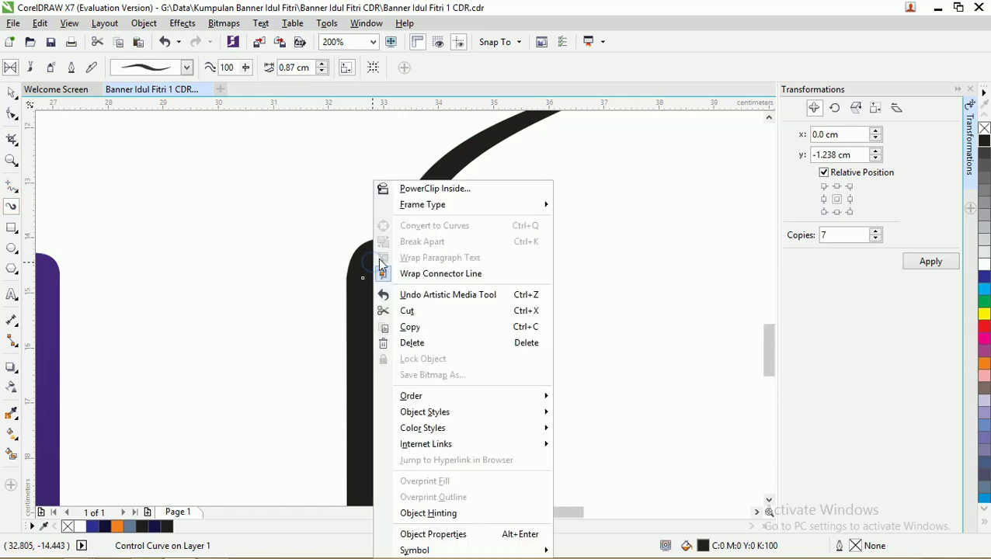
click(361, 260)
right_click(362, 260)
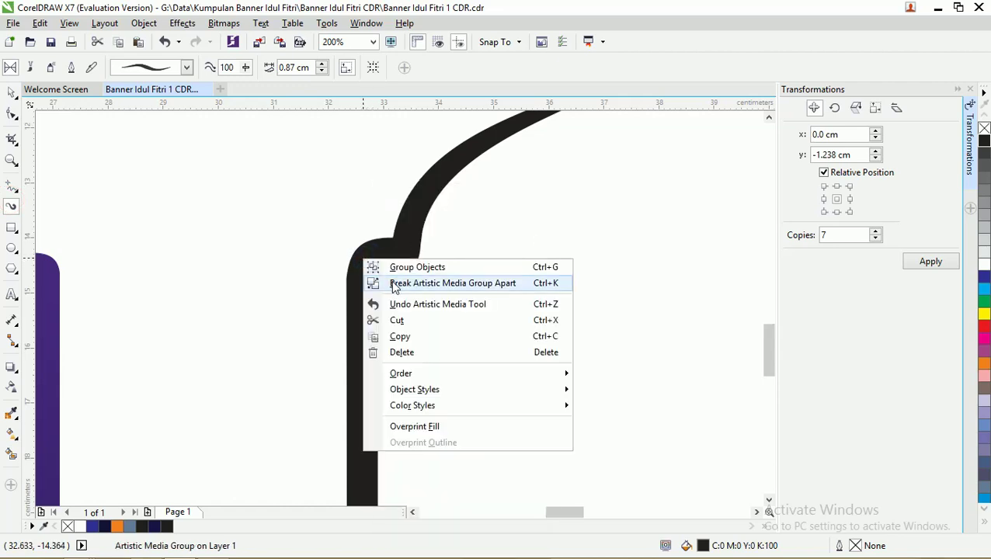
click(419, 282)
key(space)
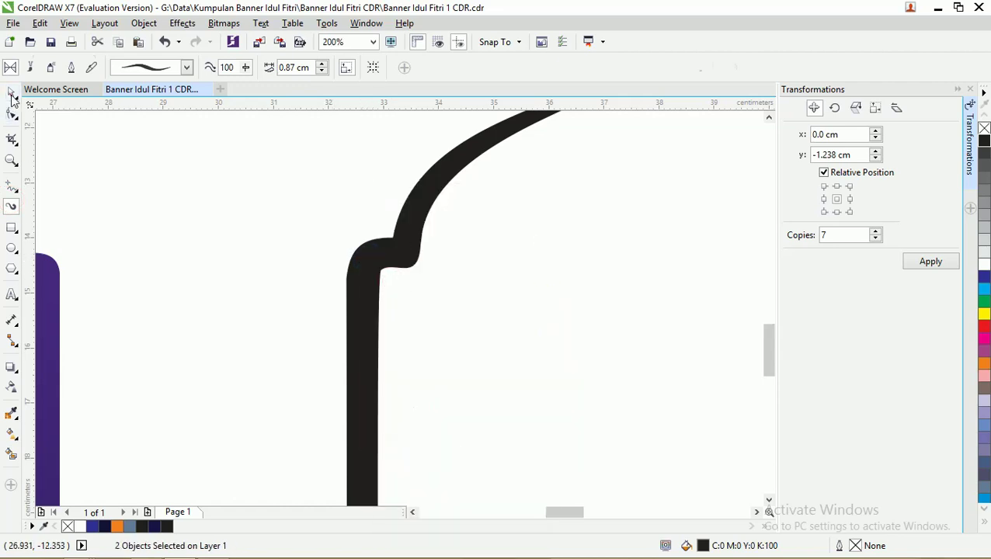
Step: Pull the control curve away from the tapered stroke shape, give it a black hairline outline and delete it
click(130, 179)
scroll(279, 281, down, 2)
click(266, 269)
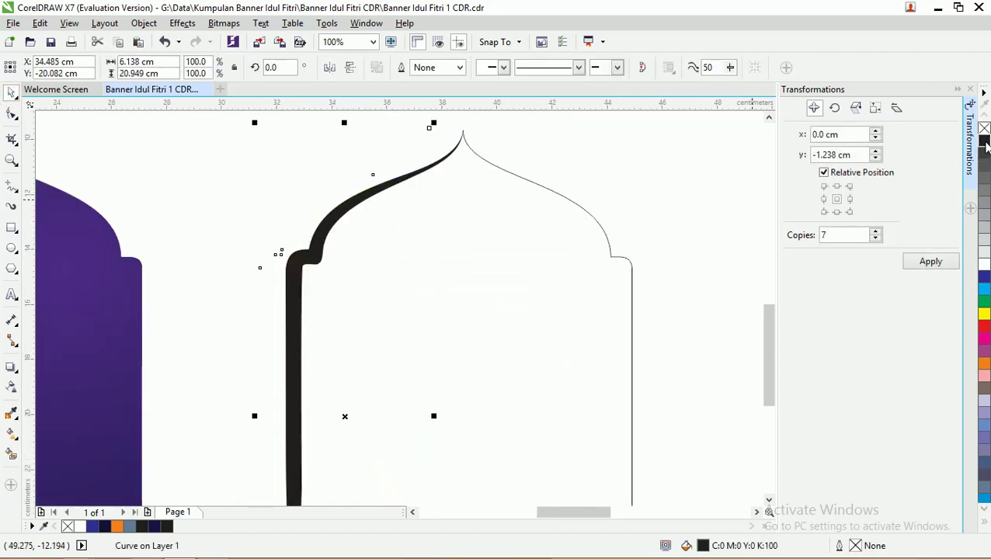
right_click(985, 145)
click(331, 151)
click(346, 187)
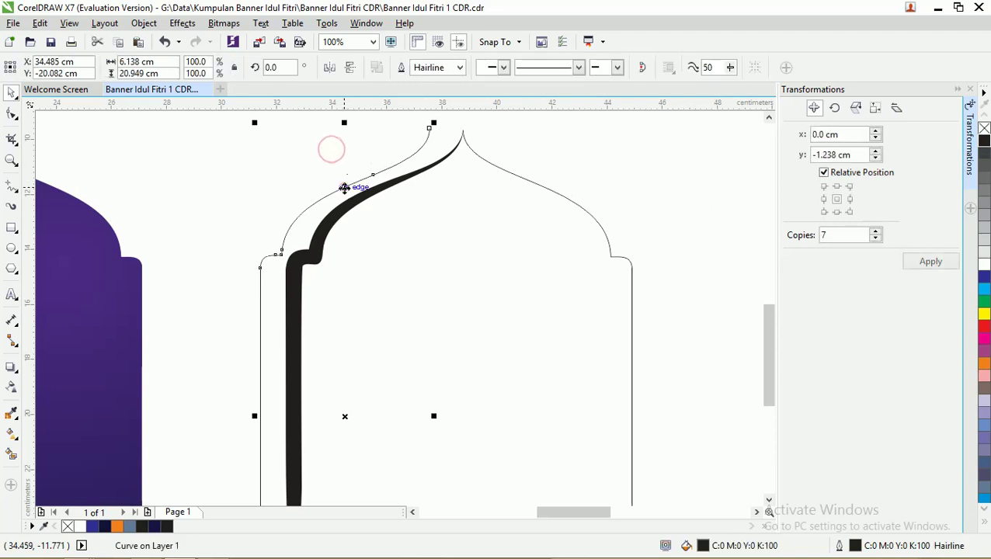
key(Delete)
Step: Duplicate the tapered left half inside the arch and mirror the copy horizontally
click(326, 221)
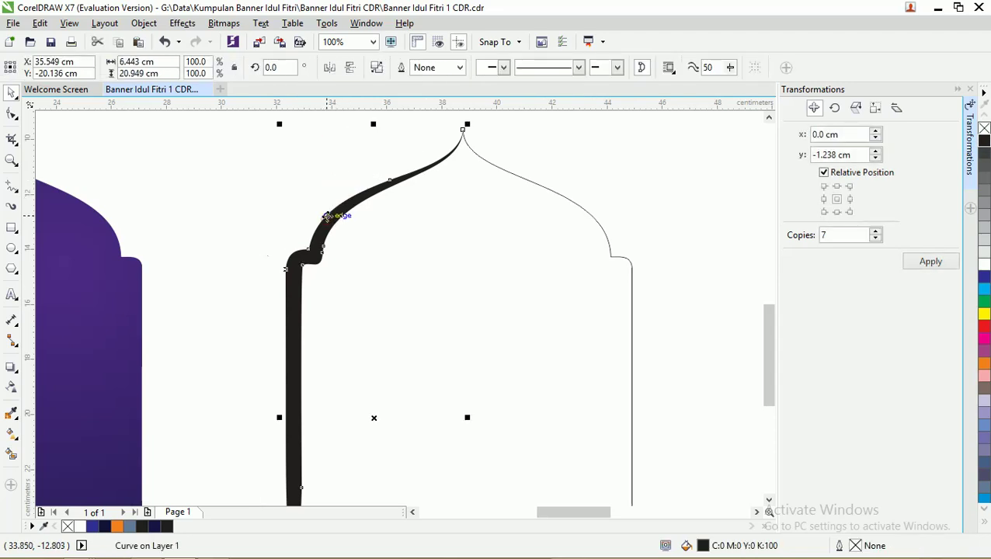
drag(331, 218, 433, 220)
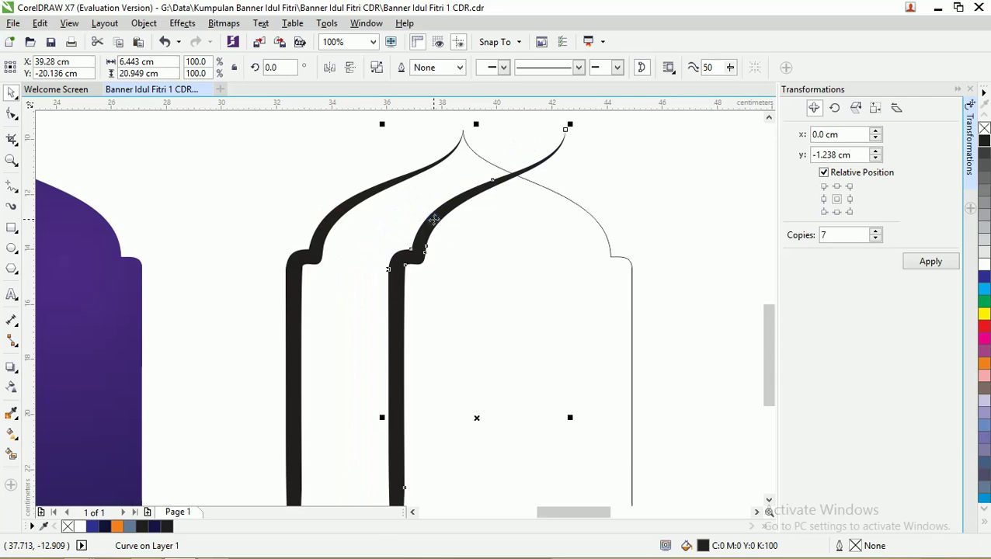
click(330, 68)
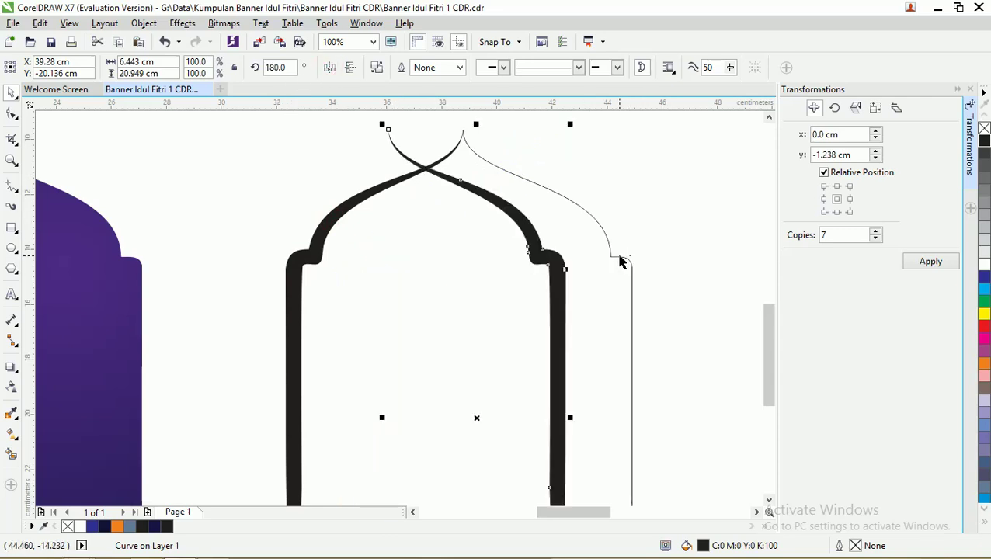
Step: Try aligning the right edge of the mirrored half with the thin right-half outline
drag(491, 196, 552, 191)
shift+click(599, 226)
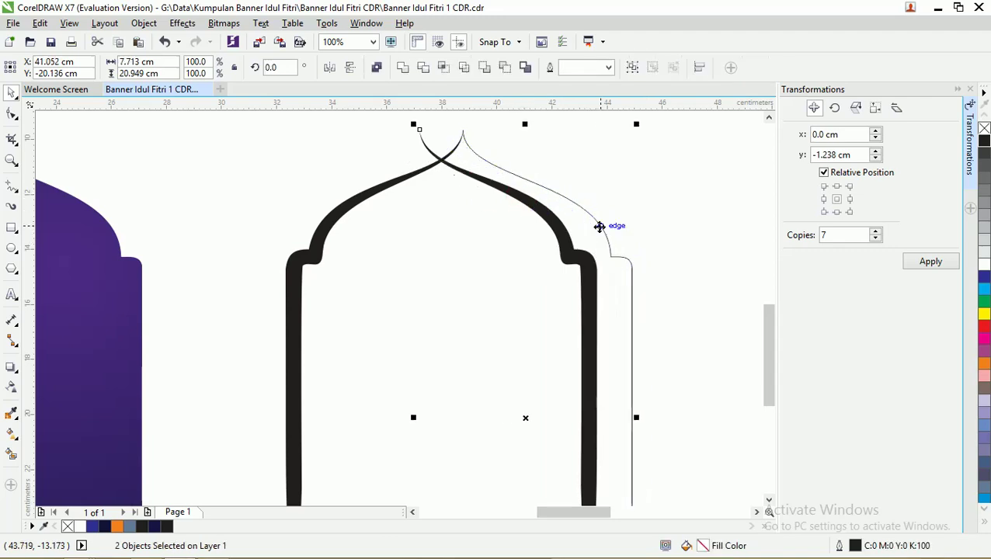
key(r)
click(688, 218)
scroll(482, 173, up, 3)
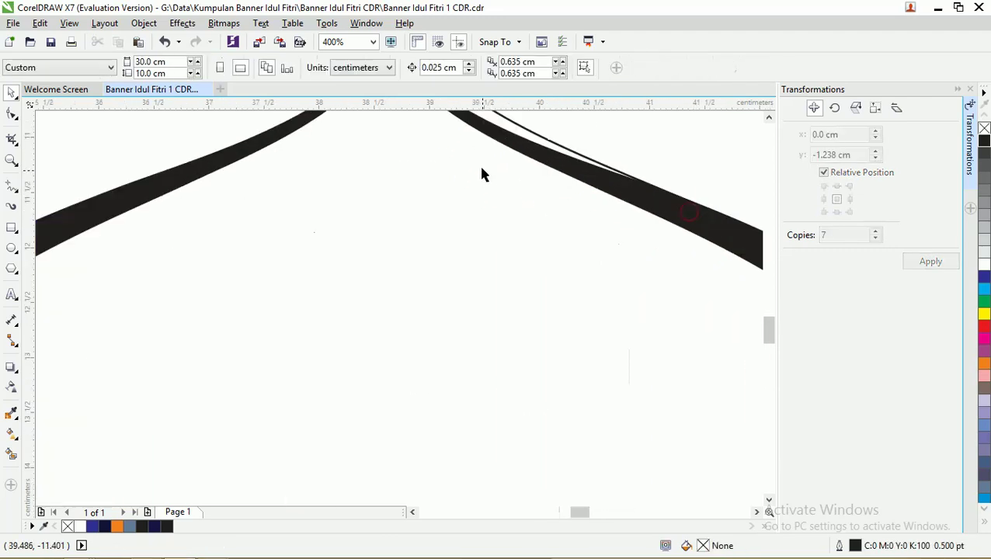
scroll(455, 128, down, 3)
scroll(482, 146, down, 3)
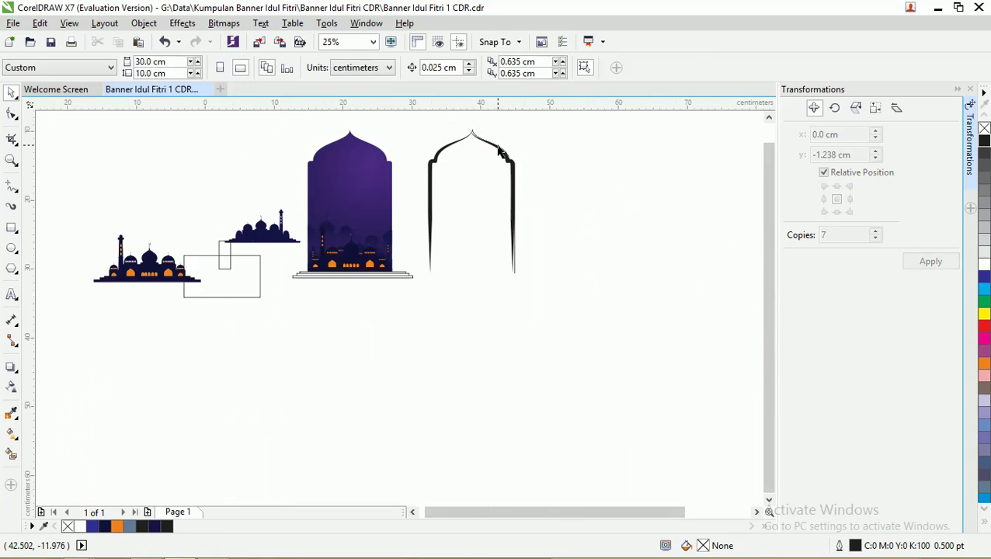
Step: Align the left edge of the mirrored half with the thin right-half outline so both tapered halves meet at the peak
drag(500, 152, 533, 152)
scroll(469, 133, up, 2)
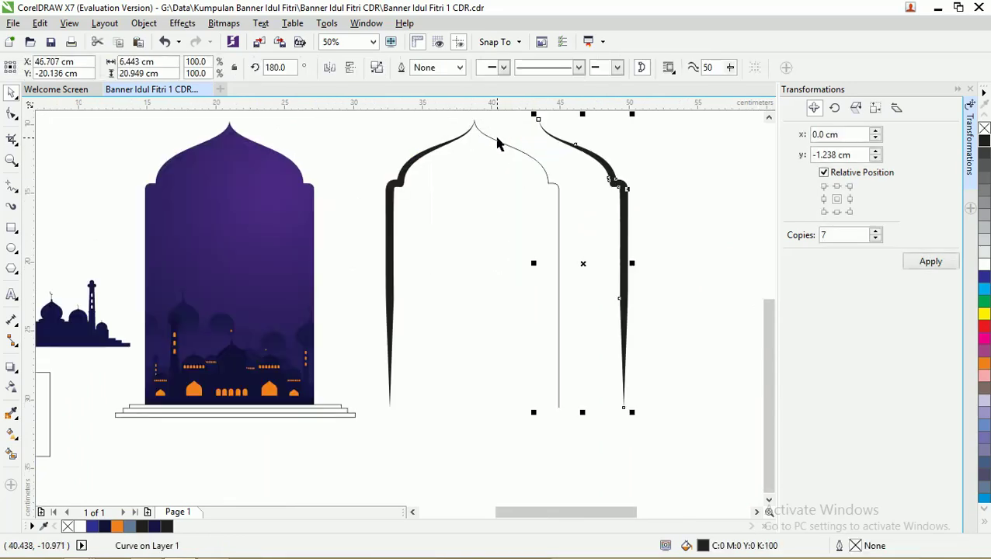
shift+click(496, 149)
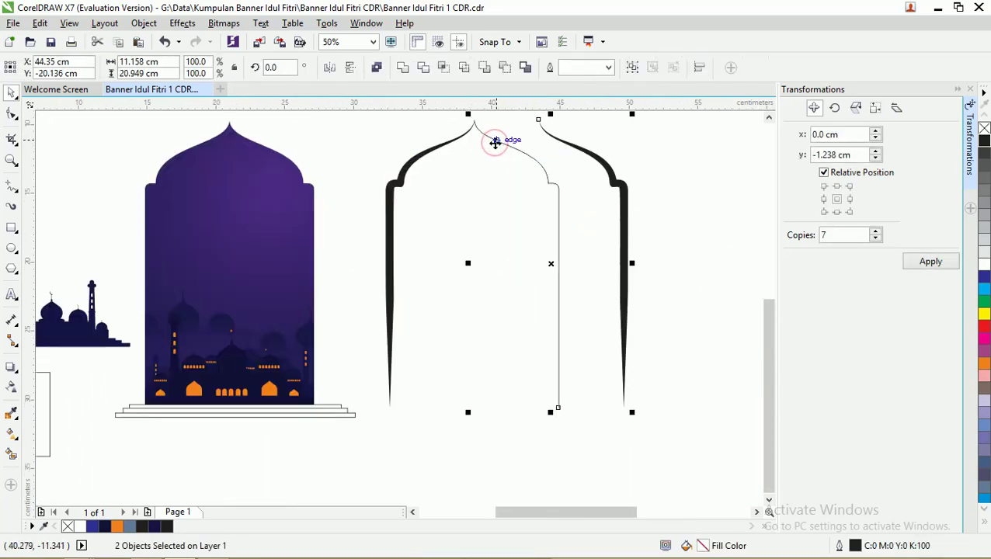
key(r)
click(605, 145)
scroll(473, 150, down, 2)
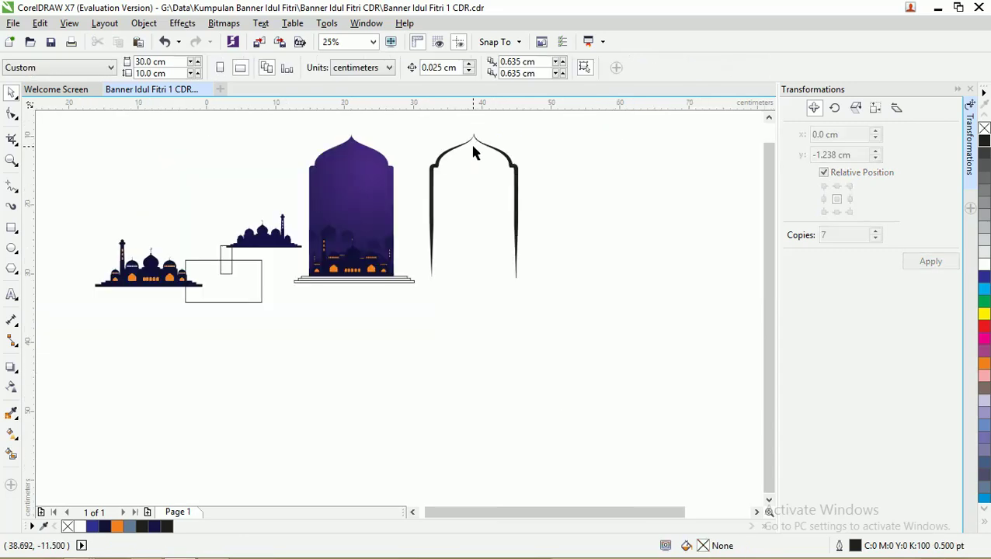
scroll(473, 148, up, 2)
scroll(474, 146, down, 1)
Step: Weld the left and right tapered halves into one arch frame
click(559, 233)
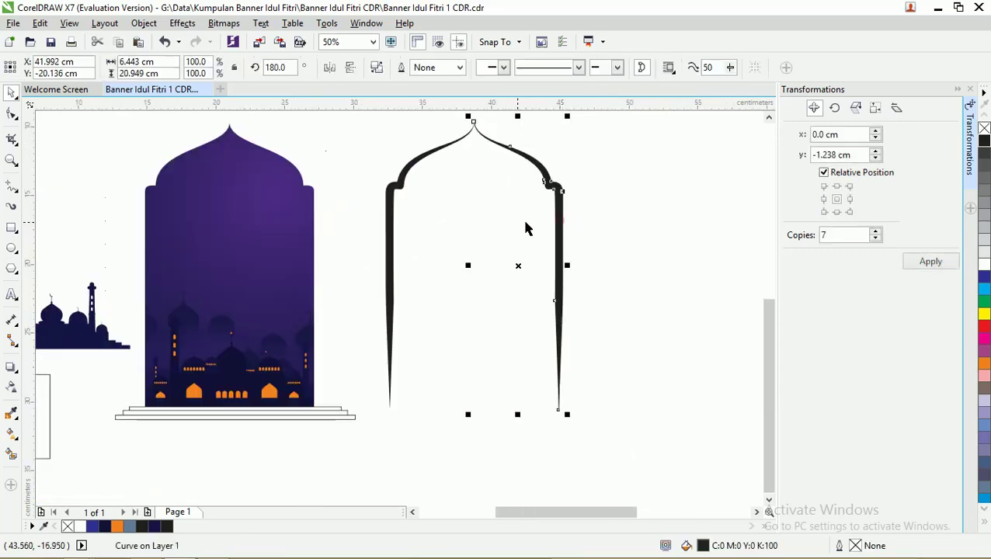
shift+click(398, 183)
key(F10)
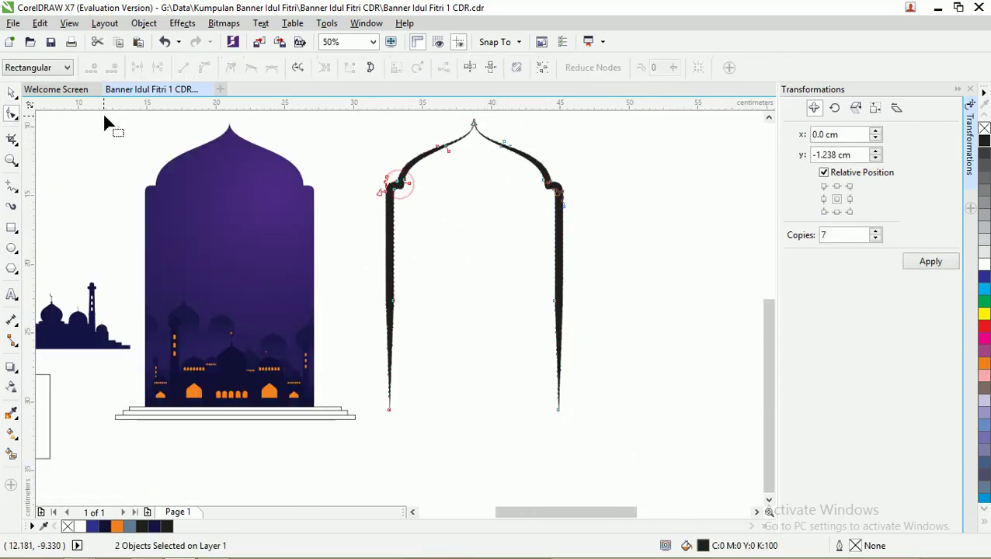
click(11, 93)
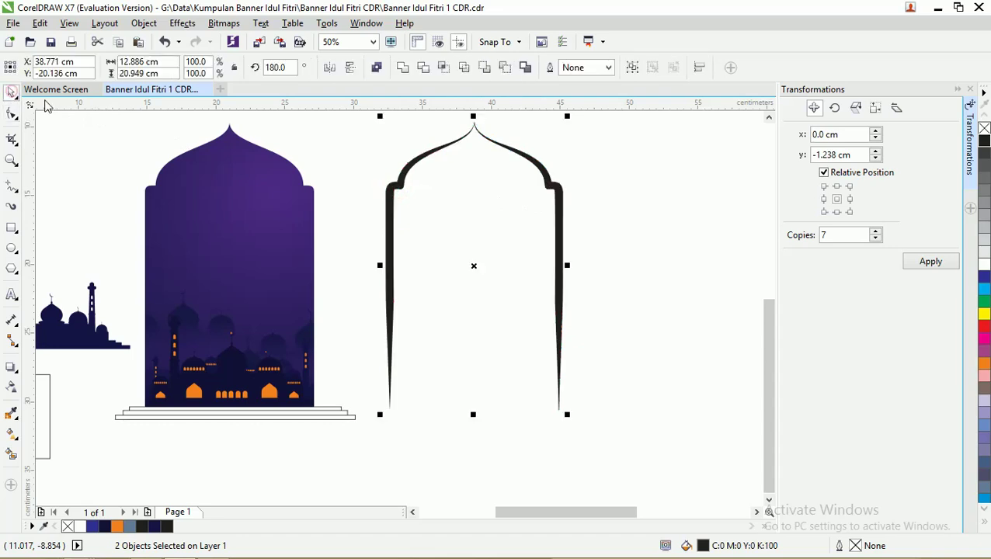
click(402, 68)
click(563, 193)
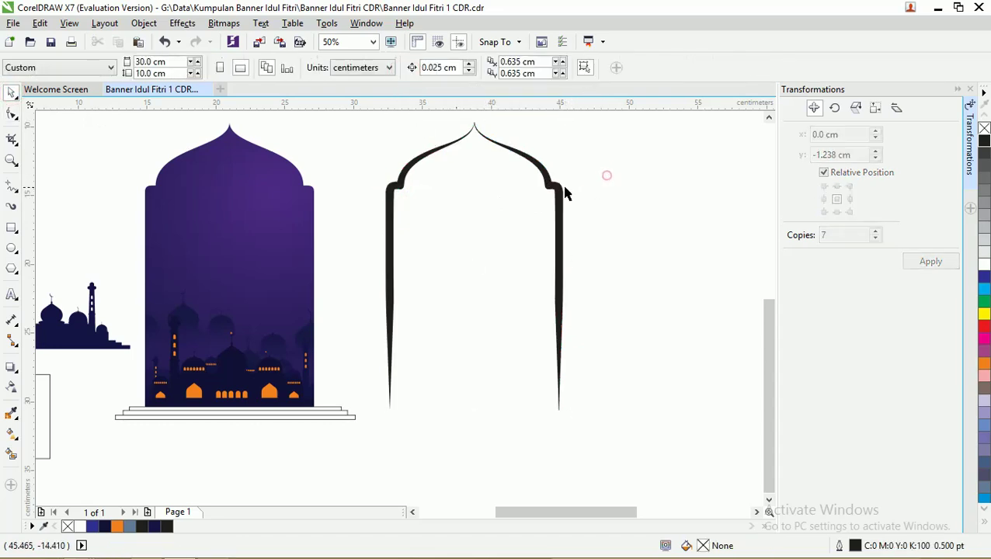
Step: Move the welded arch frame off the thin right-half outline and delete that leftover outline
drag(563, 193, 702, 183)
click(495, 142)
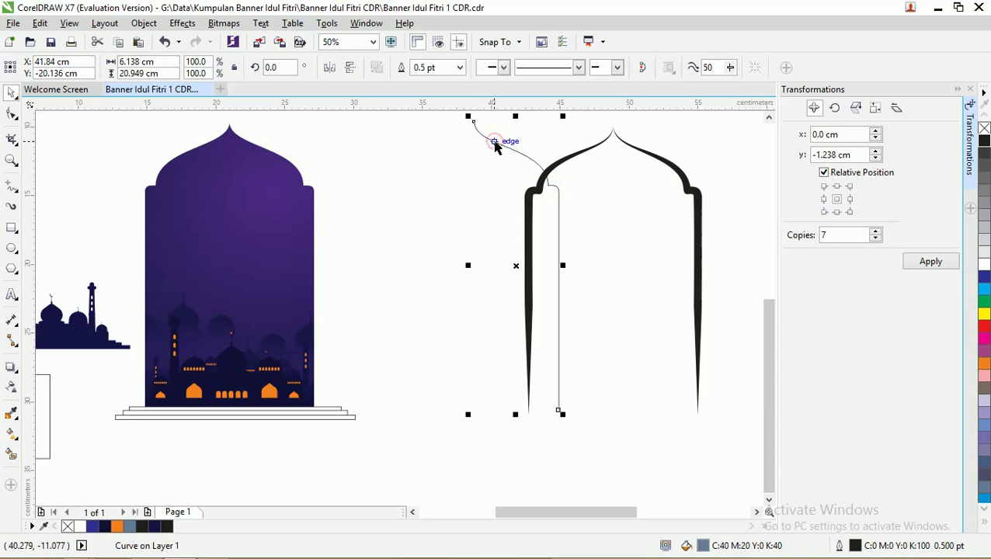
key(Delete)
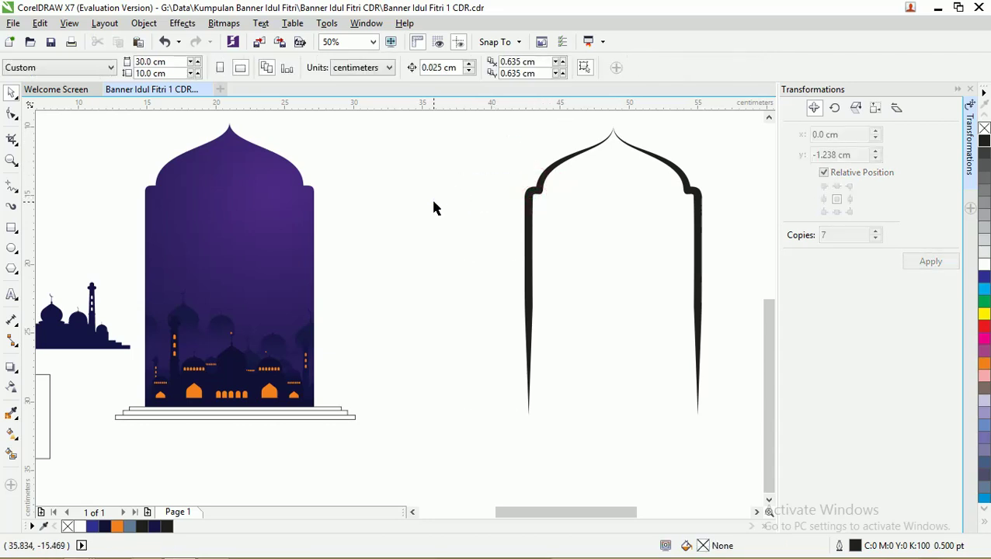
Step: Move the welded arch frame closer to the purple arch and apply a linear fountain fill from its left leg past its right shoulder
drag(703, 221, 616, 229)
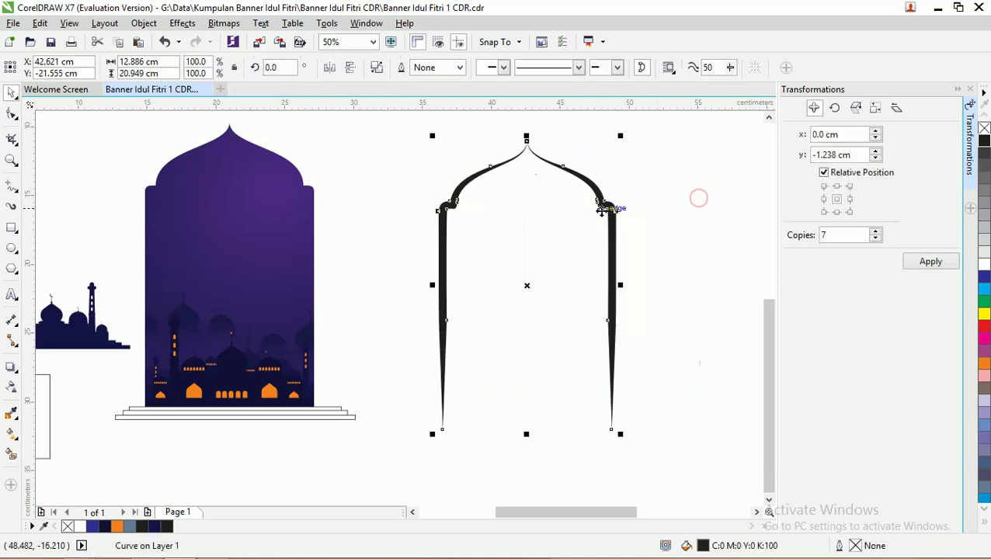
click(12, 435)
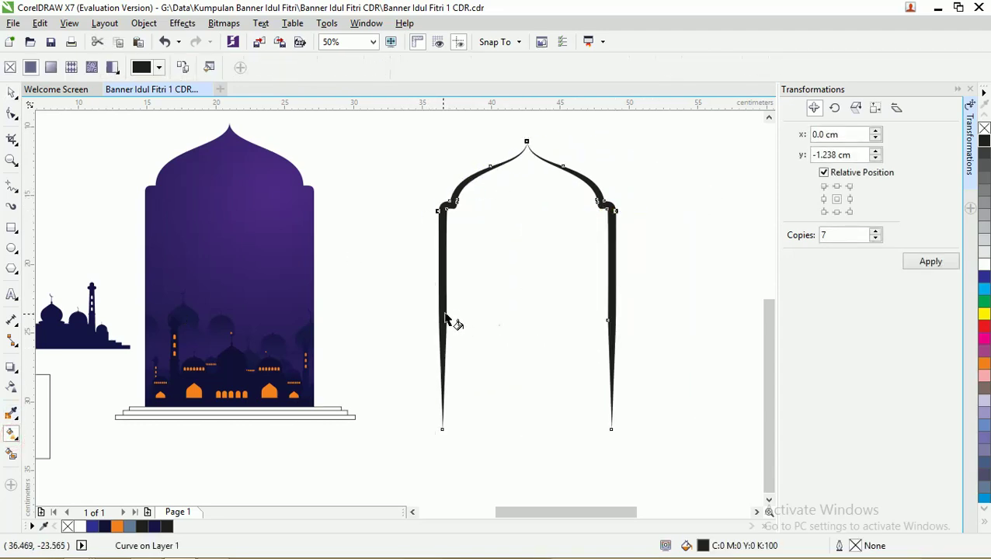
drag(442, 314, 646, 155)
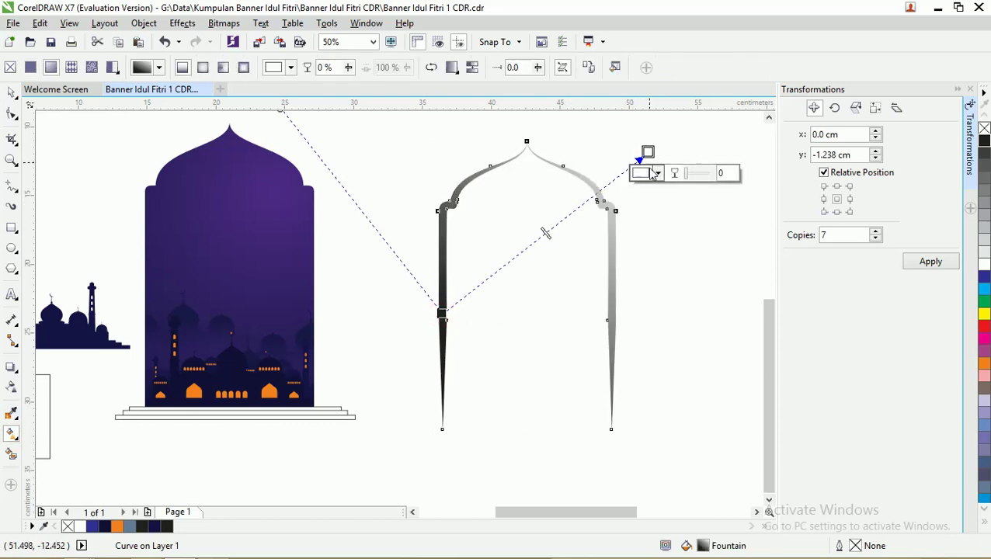
Step: Set the end colour of the frame's gradient to a golden brown, CMYK 22, 49, 100, 4
click(657, 173)
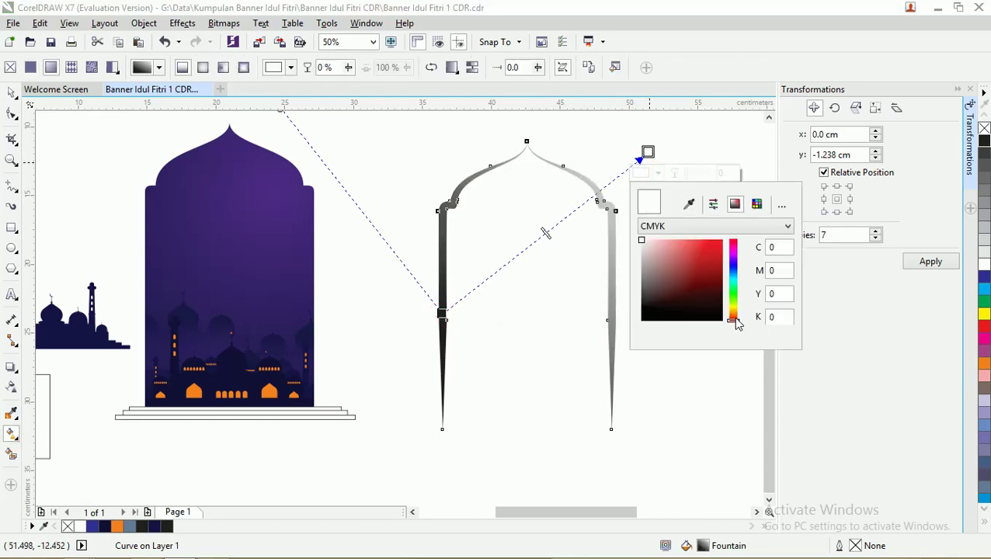
drag(734, 317, 734, 309)
click(722, 283)
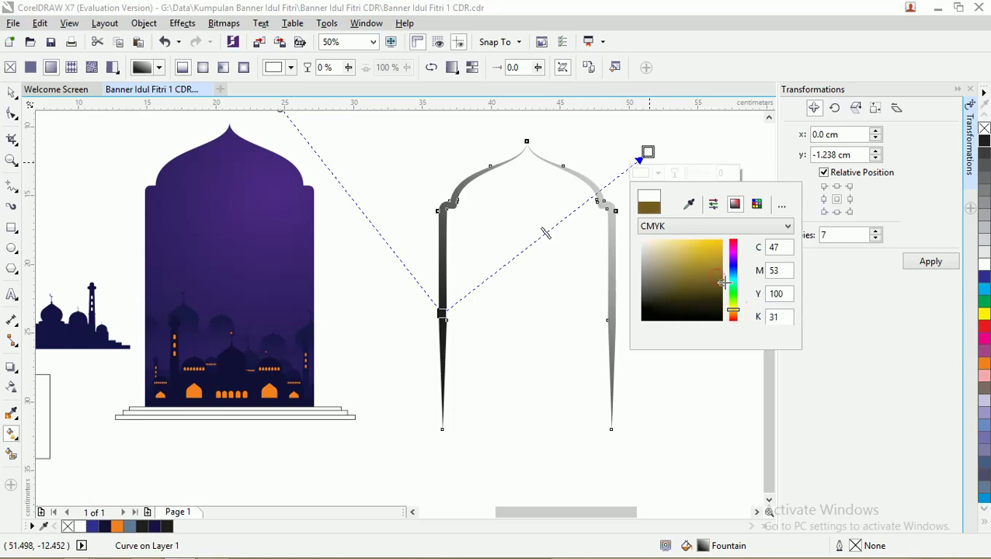
click(738, 313)
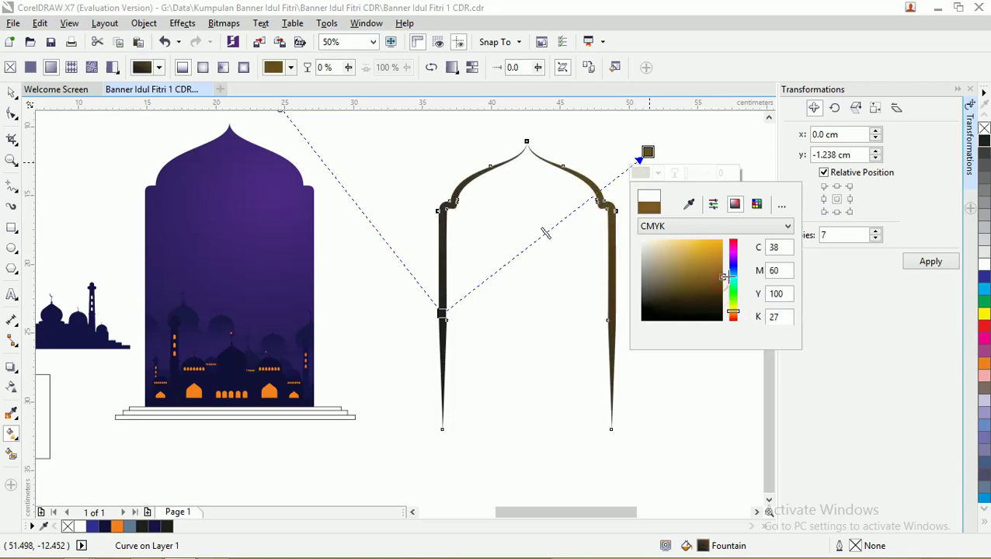
drag(725, 278, 725, 260)
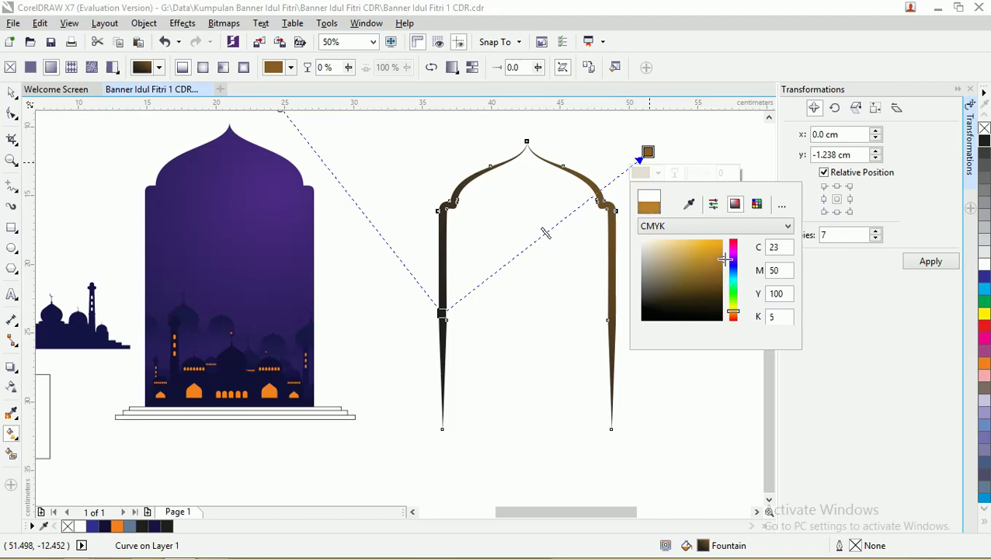
Step: Copy the hex code #C48A3B of the gradient's end colour in the RGB colour model
click(442, 315)
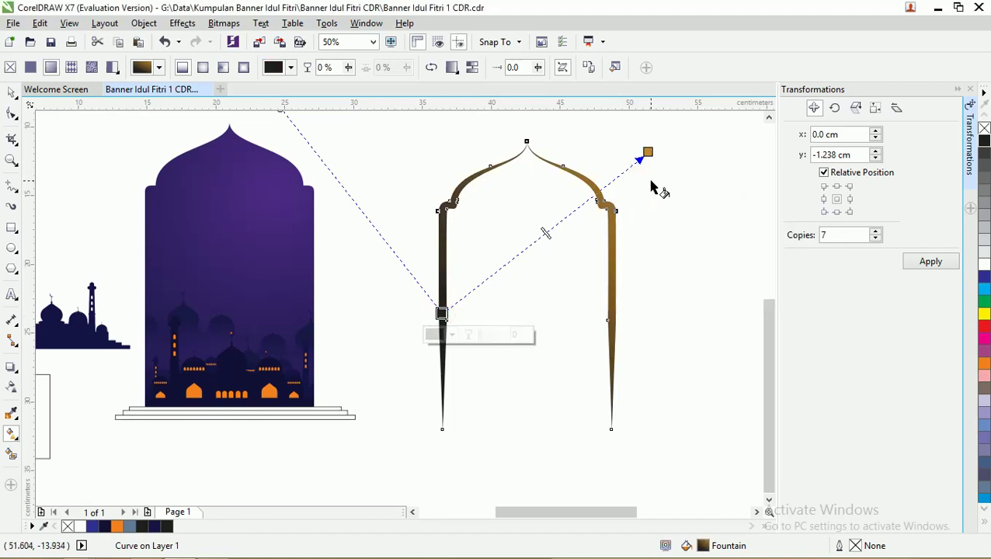
click(648, 152)
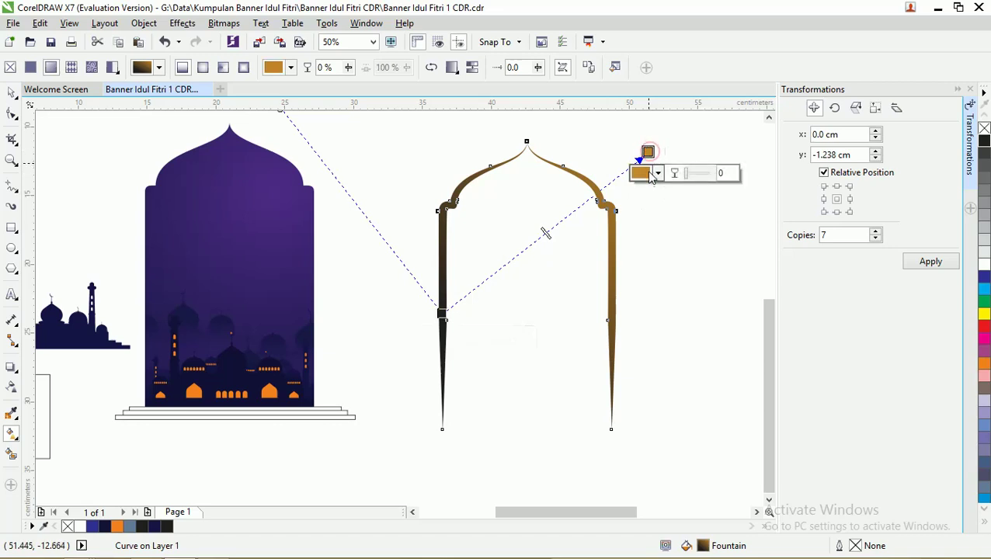
click(639, 172)
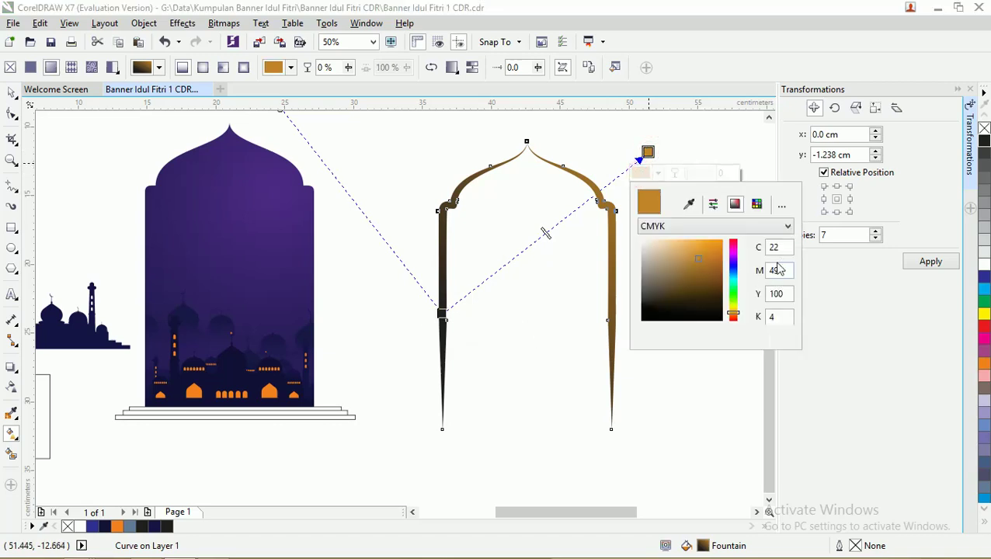
click(772, 226)
click(732, 264)
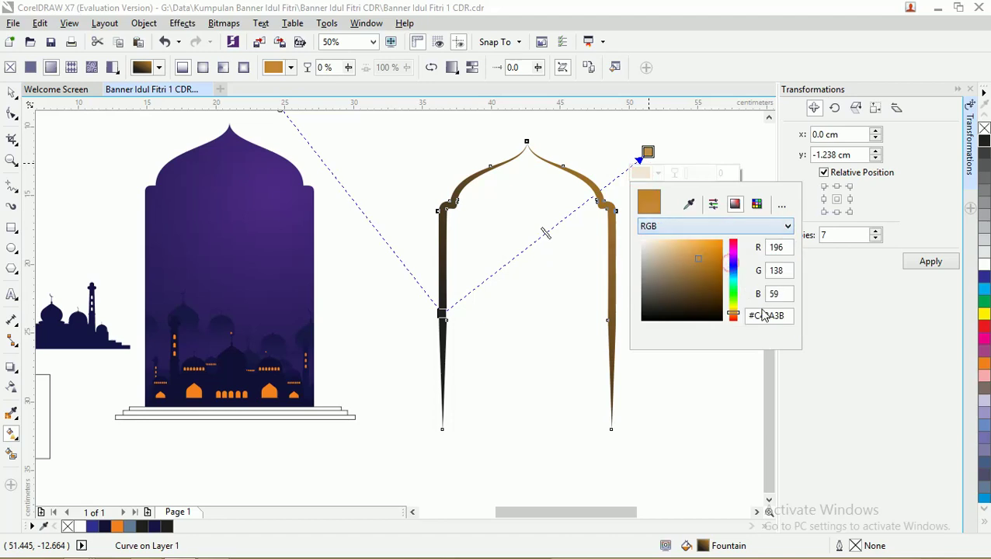
double_click(764, 315)
right_click(764, 314)
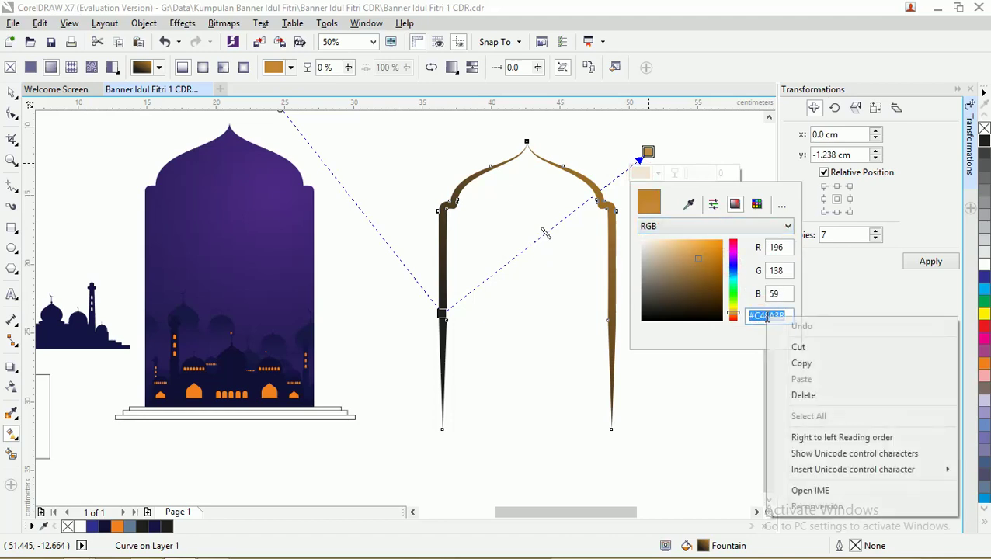
click(800, 364)
Step: Set the gradient's start colour from the copied #C48A3B in RGB, fine-tuning it to #C78E3E
click(442, 314)
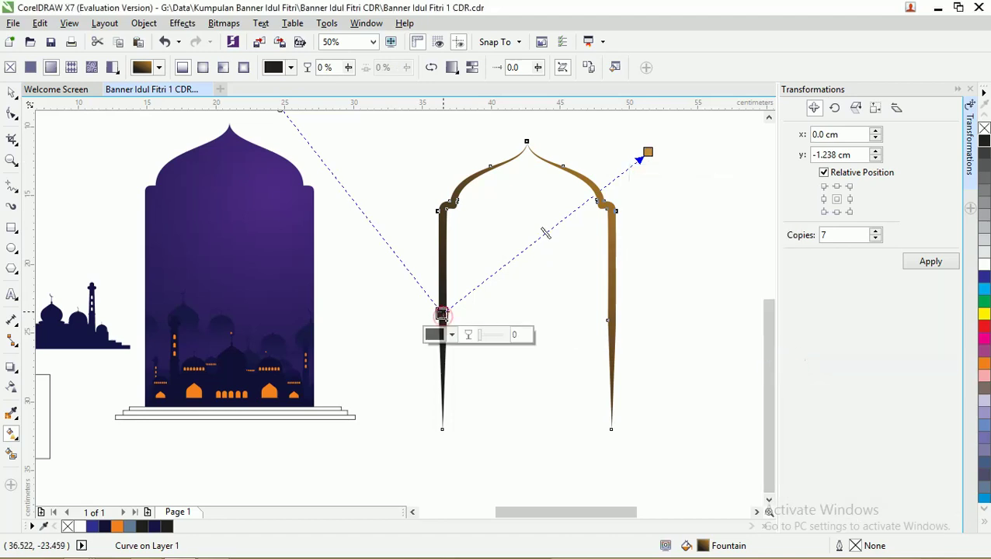
click(436, 338)
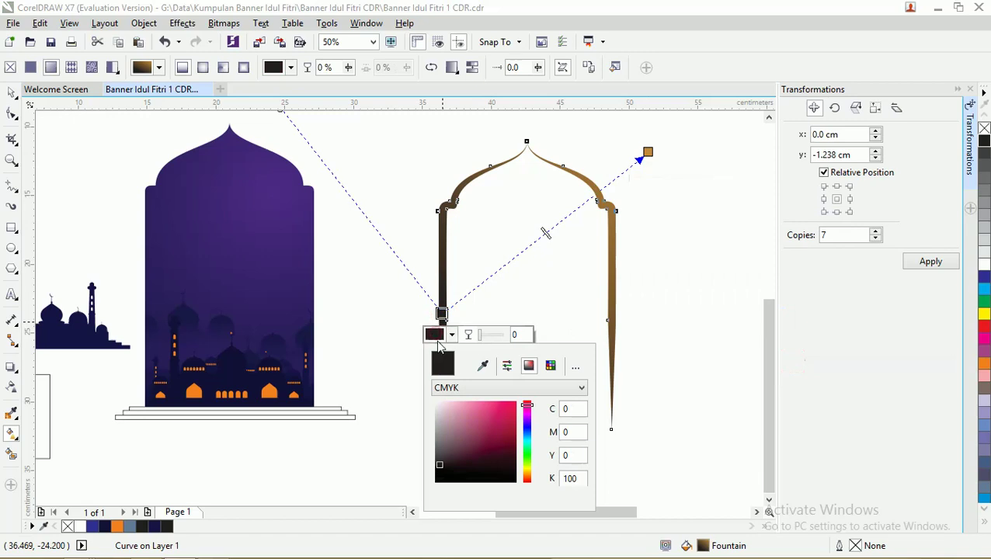
click(560, 385)
click(552, 421)
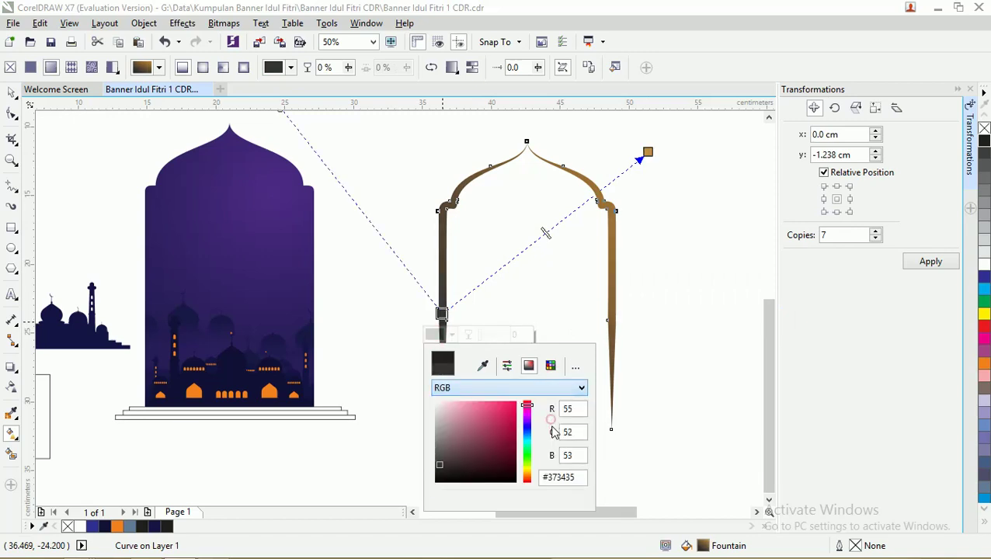
double_click(558, 477)
key(ctrl+v)
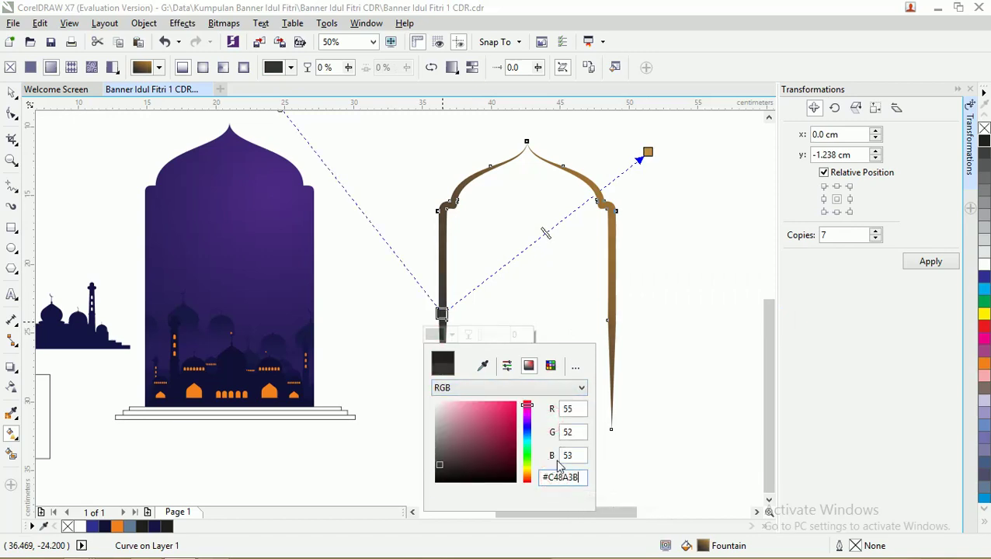
click(575, 455)
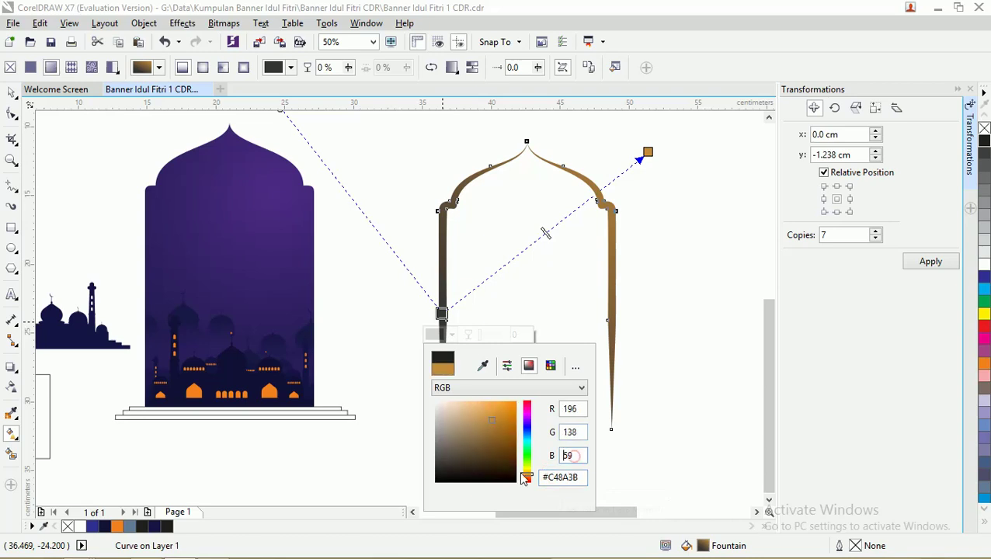
click(491, 419)
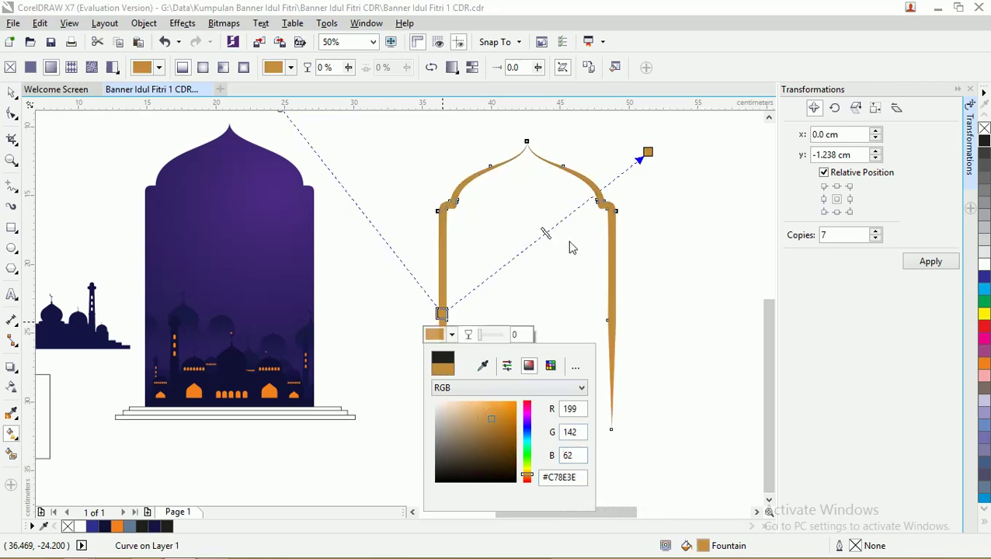
Step: Add a light yellow #FFE066 colour stop at 80% of the gradient and another yellow stop at 27%
double_click(605, 184)
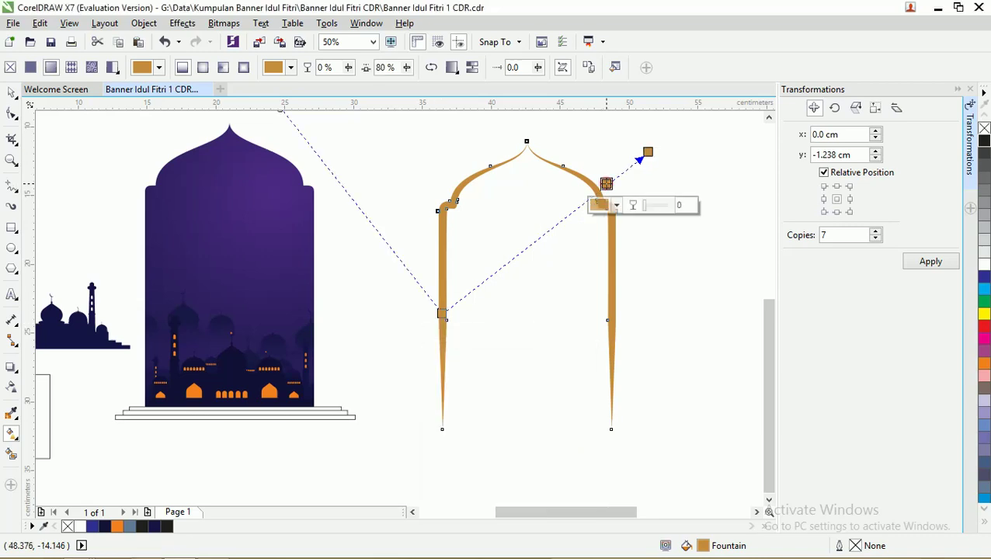
click(617, 205)
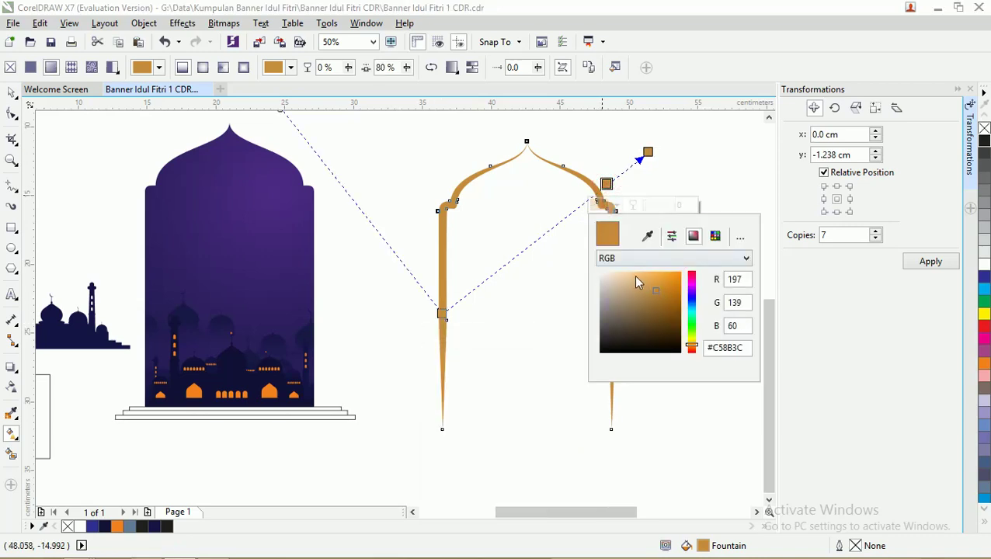
drag(659, 308, 648, 270)
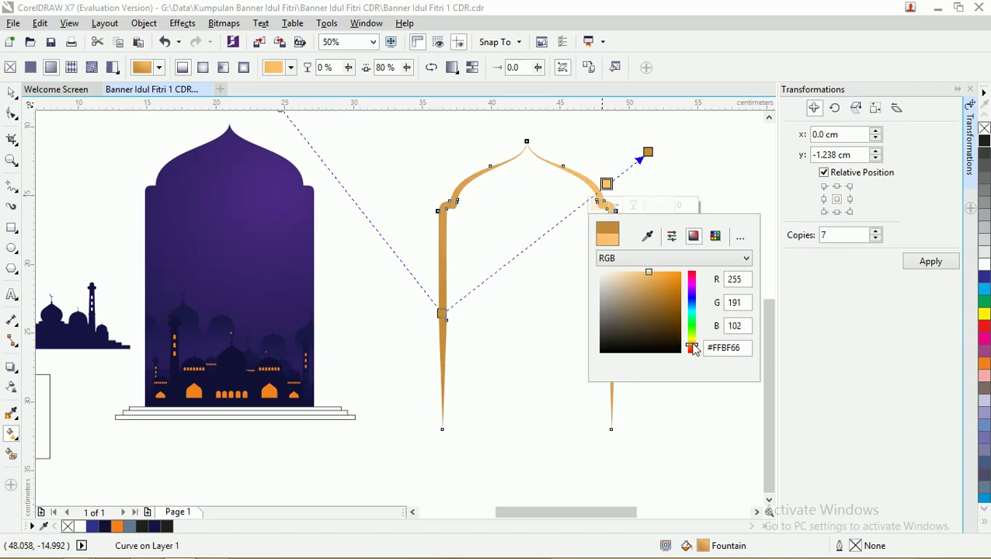
drag(693, 344, 694, 344)
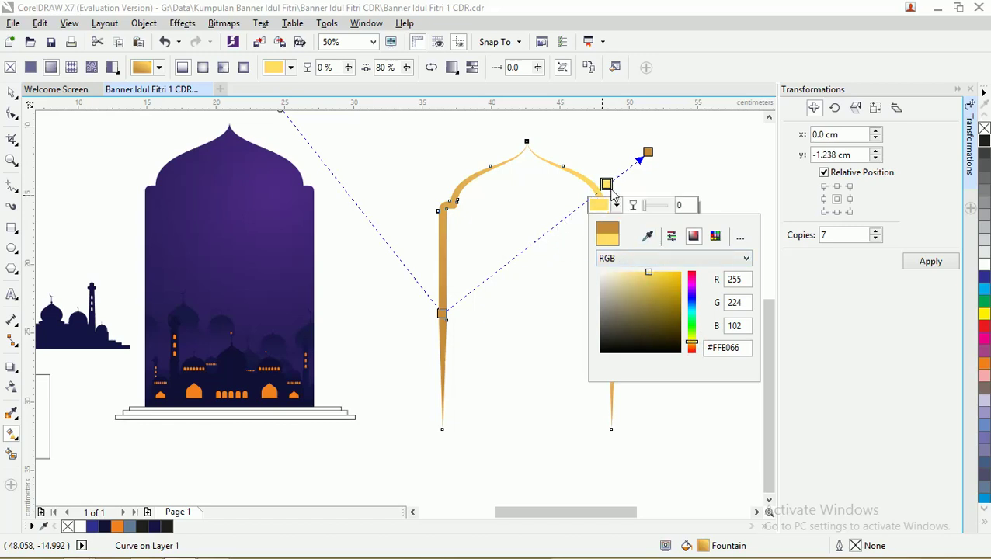
click(600, 200)
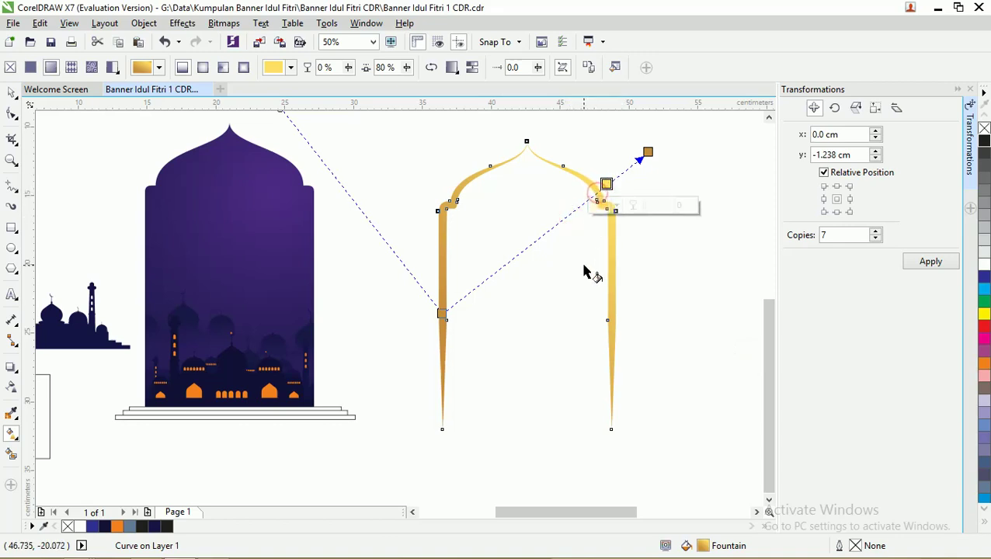
drag(575, 213, 497, 270)
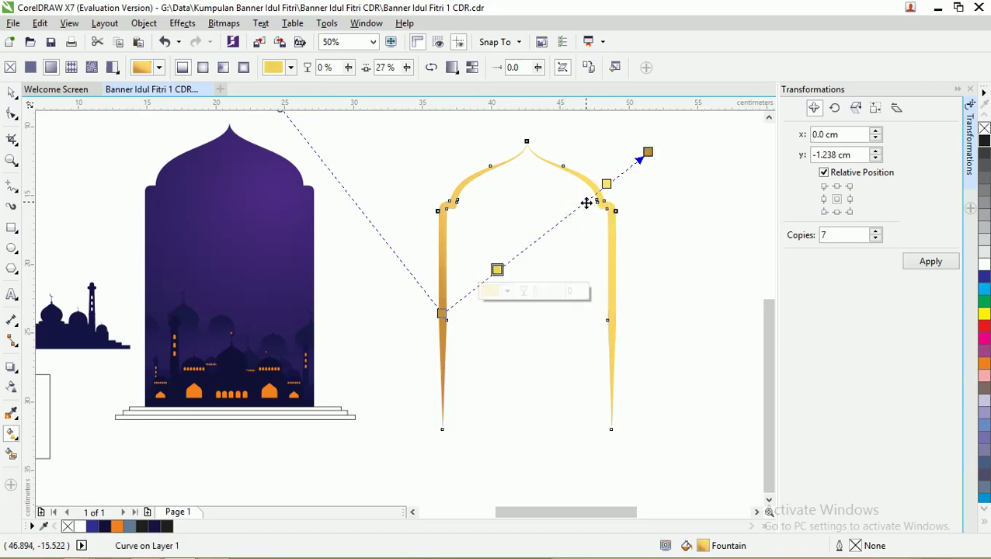
drag(606, 183, 600, 188)
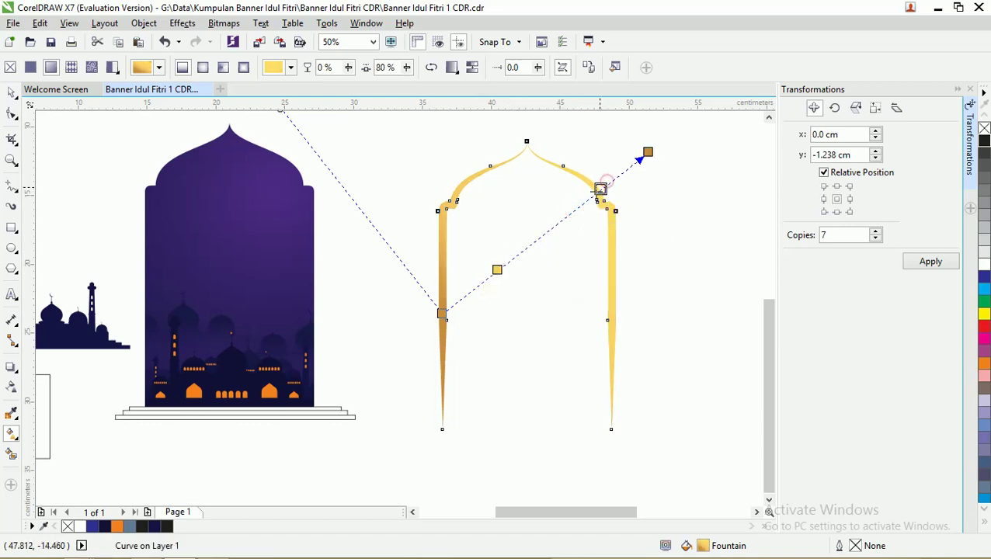
Step: Add a golden brown #C48D3F colour stop at 51% of the gradient, between the two yellow stops, and deselect the frame
double_click(547, 232)
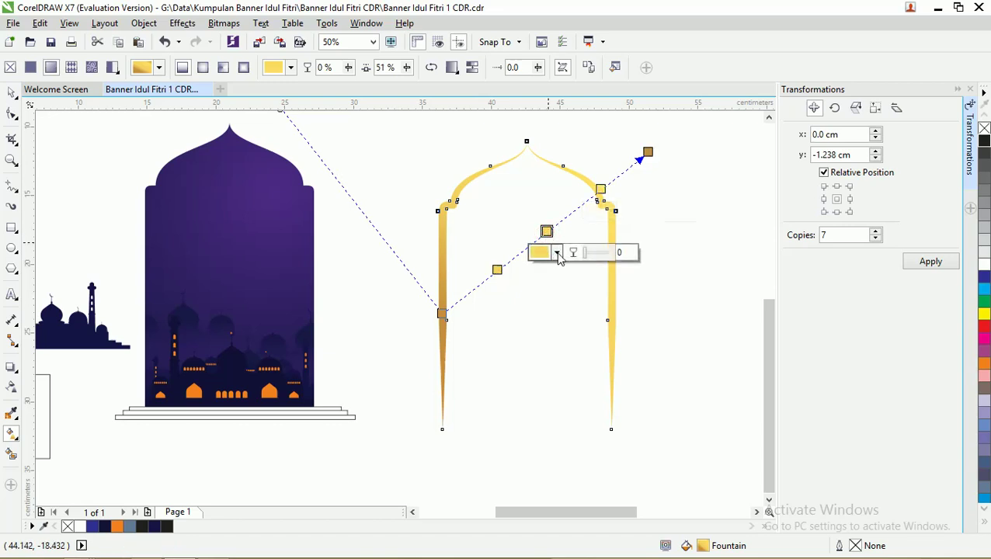
click(556, 252)
click(669, 393)
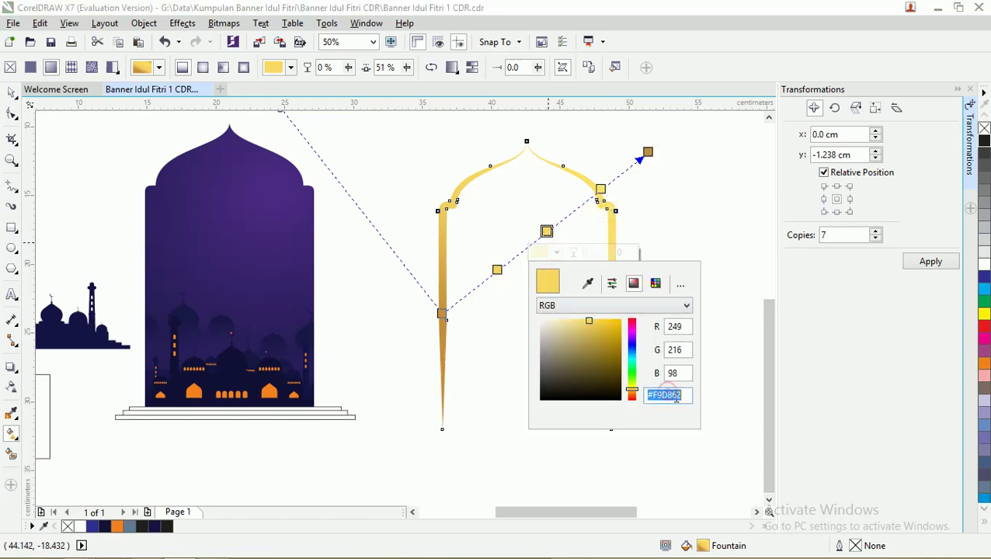
key(ctrl+v)
click(677, 374)
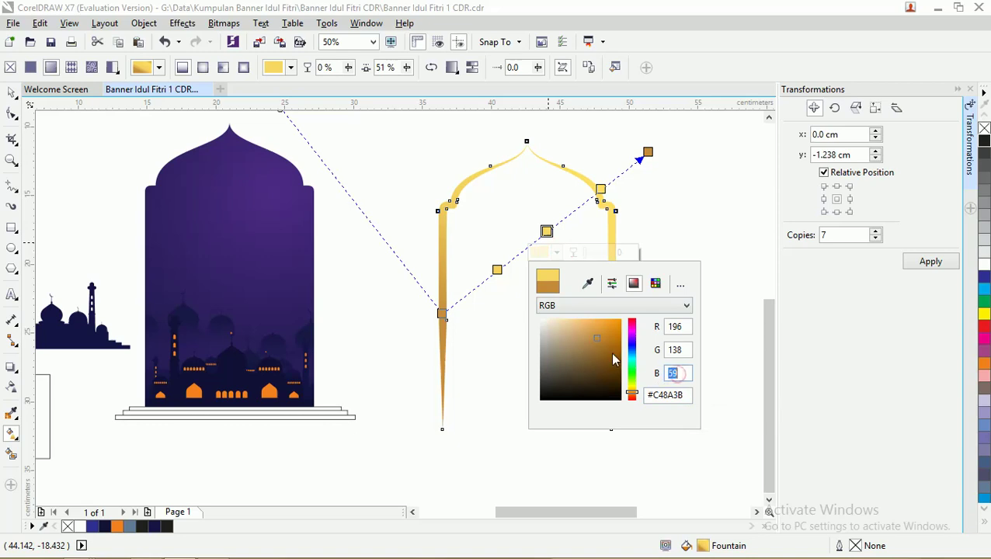
click(595, 338)
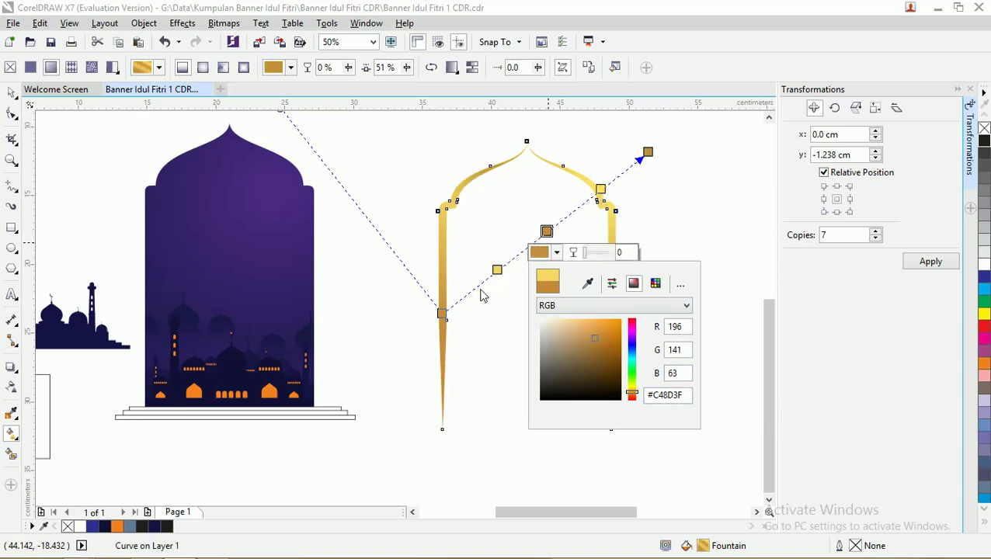
click(14, 93)
click(12, 94)
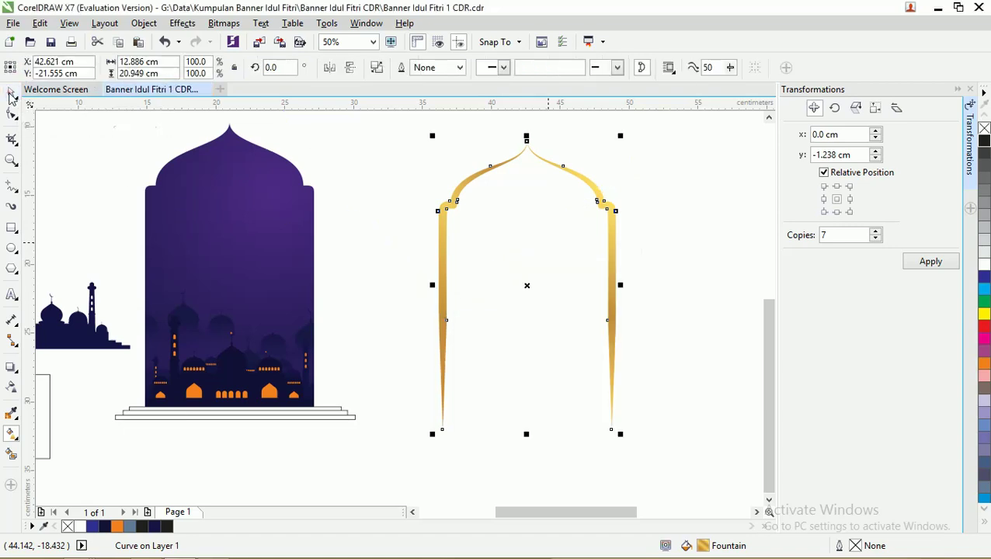
click(365, 143)
scroll(480, 162, down, 2)
scroll(465, 162, up, 2)
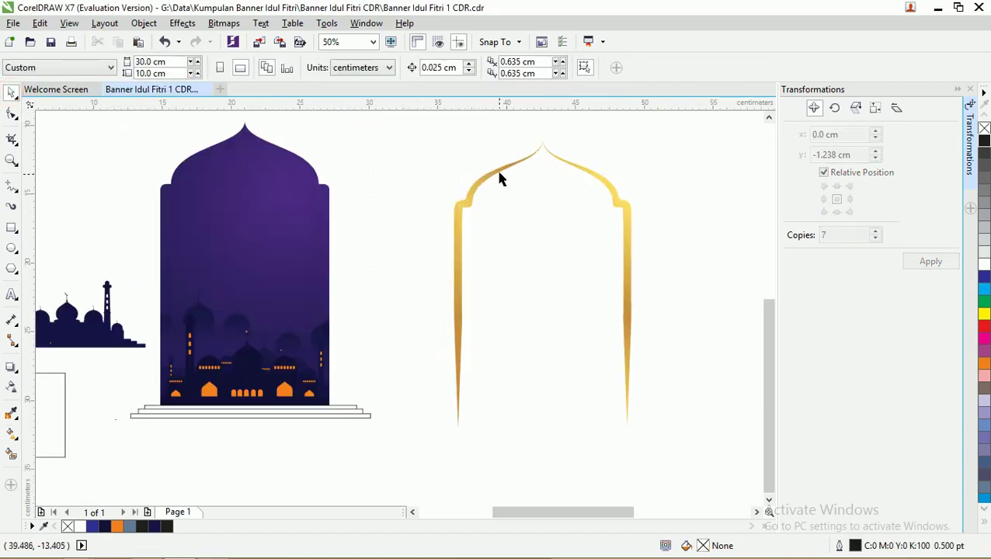
Step: Align the gold frame to the purple arch by their top edges and vertical centre lines
click(630, 207)
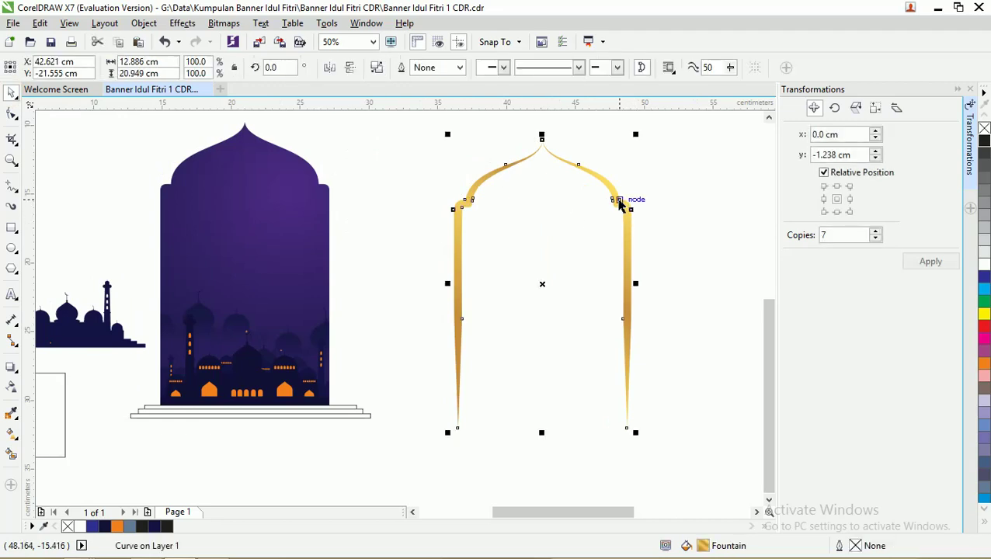
shift+click(267, 172)
key(t)
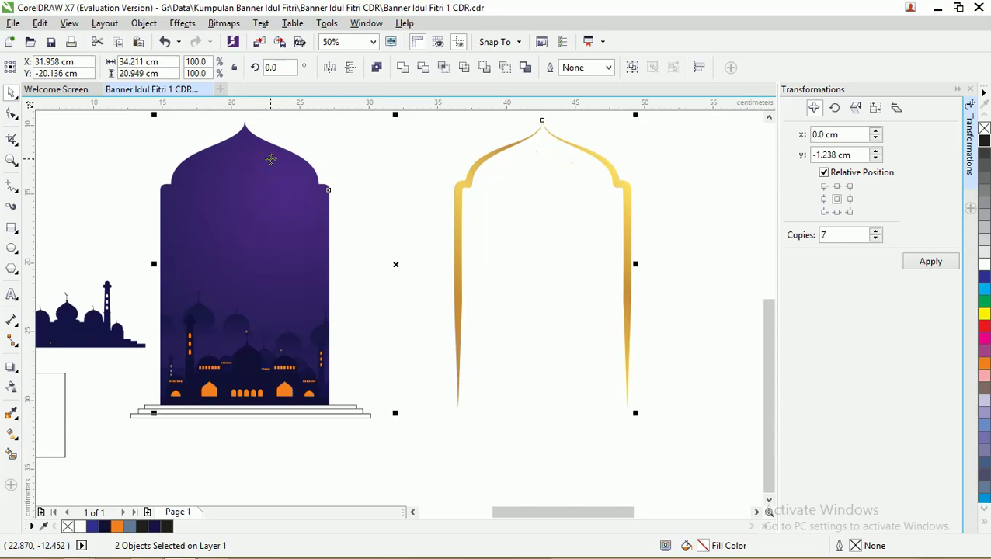
key(c)
click(414, 151)
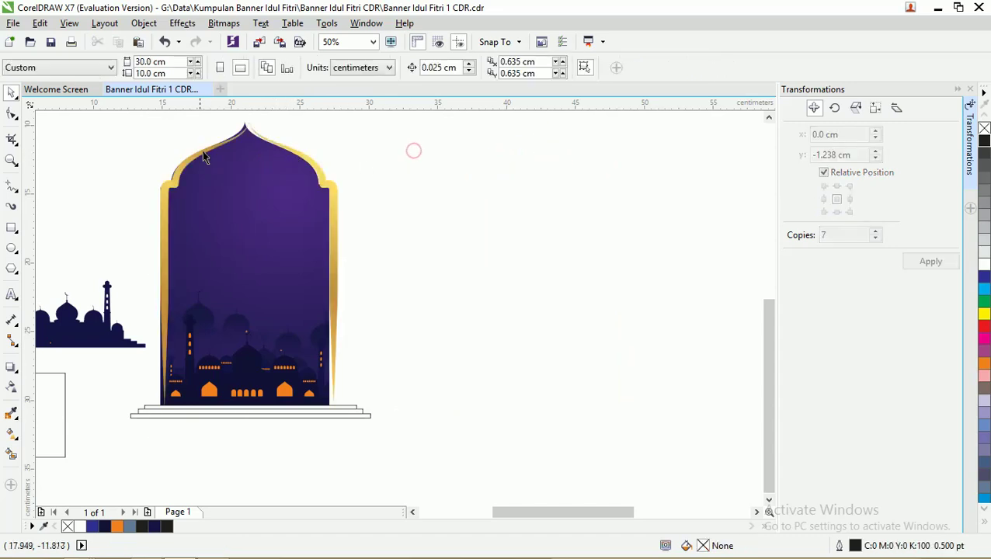
Step: Move the gold frame aside, off the purple arch
scroll(206, 156, down, 1)
scroll(206, 151, up, 1)
click(225, 153)
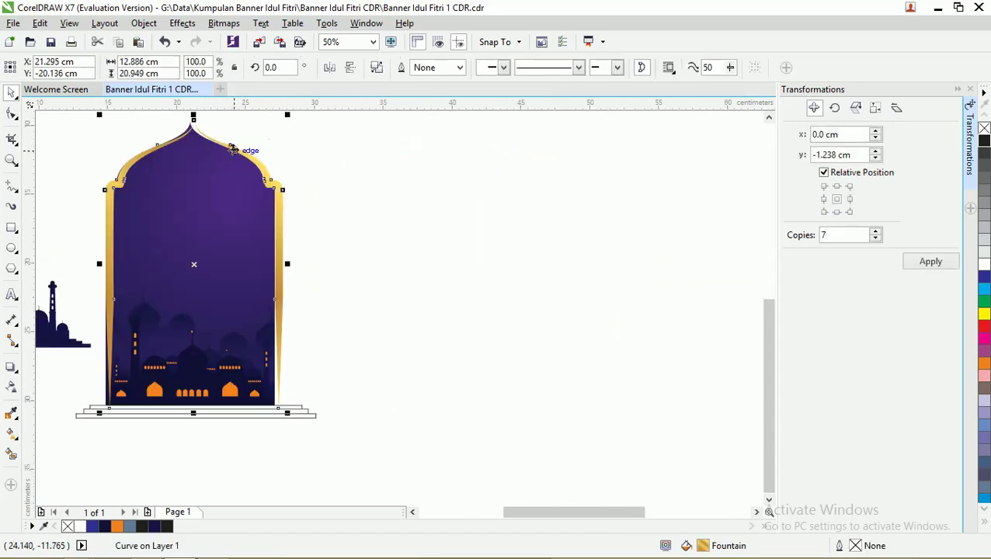
drag(246, 155, 312, 161)
click(146, 139)
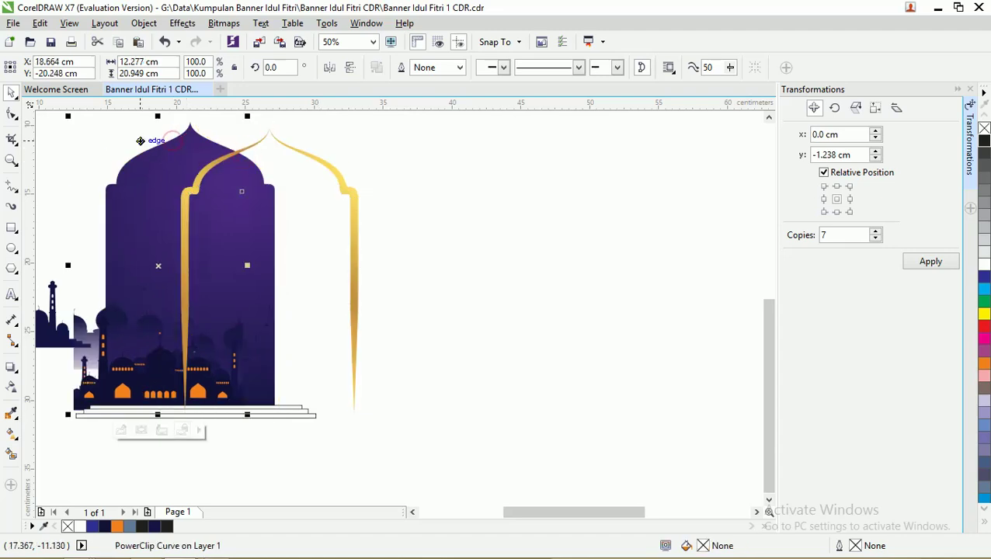
click(400, 205)
Step: Align the gold frame with the purple arch again by their vertical centre lines and top edges
scroll(402, 209, down, 1)
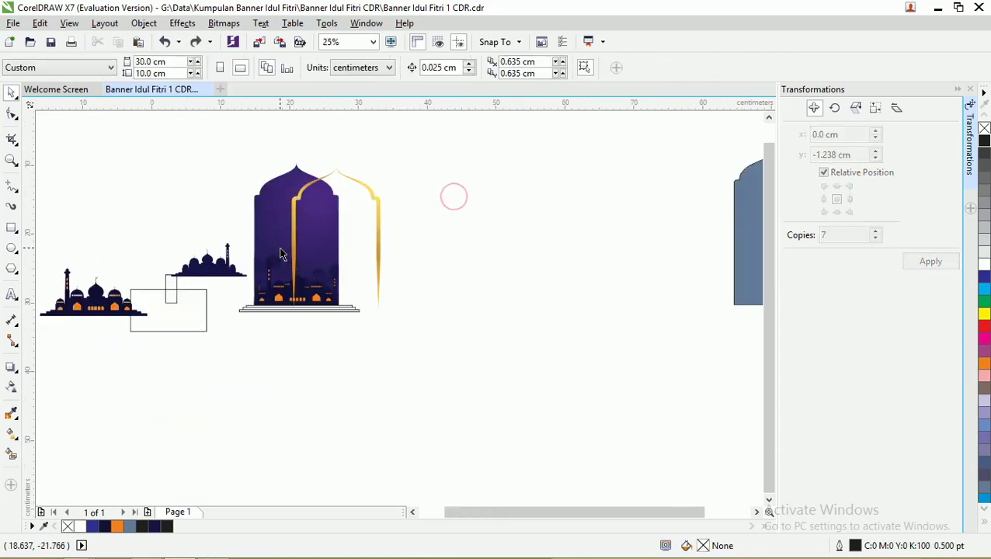
click(272, 257)
click(364, 190)
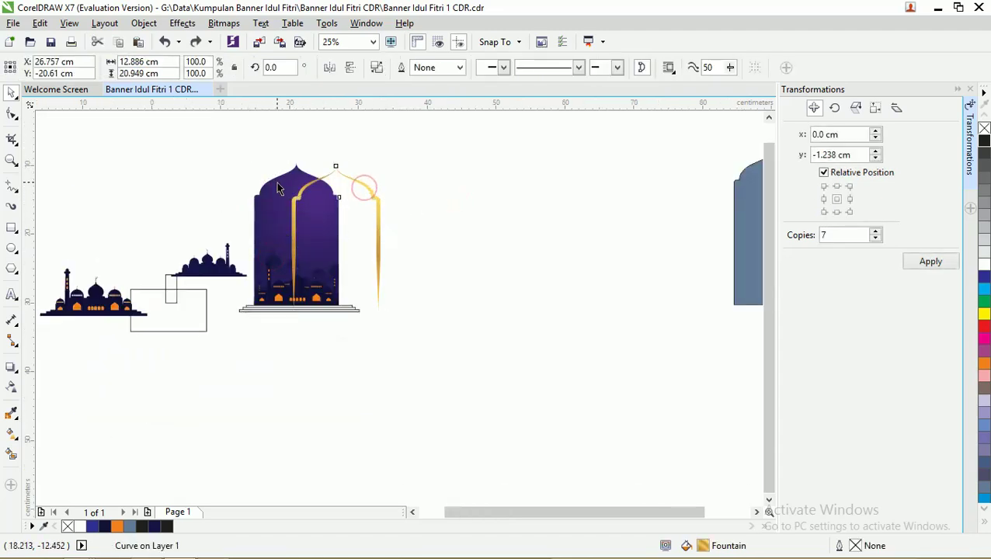
shift+click(277, 182)
key(c)
scroll(327, 168, up, 2)
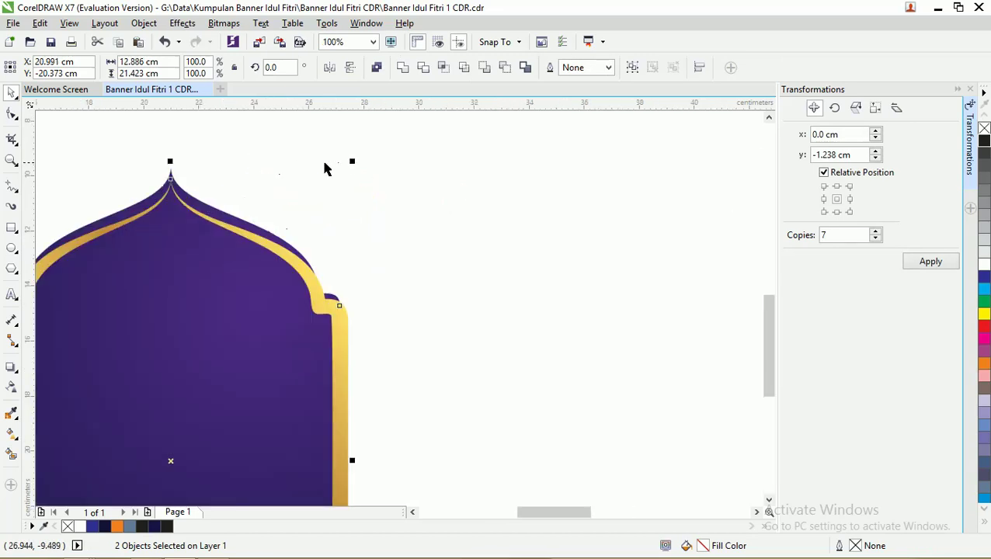
scroll(255, 161, down, 1)
click(388, 168)
click(272, 205)
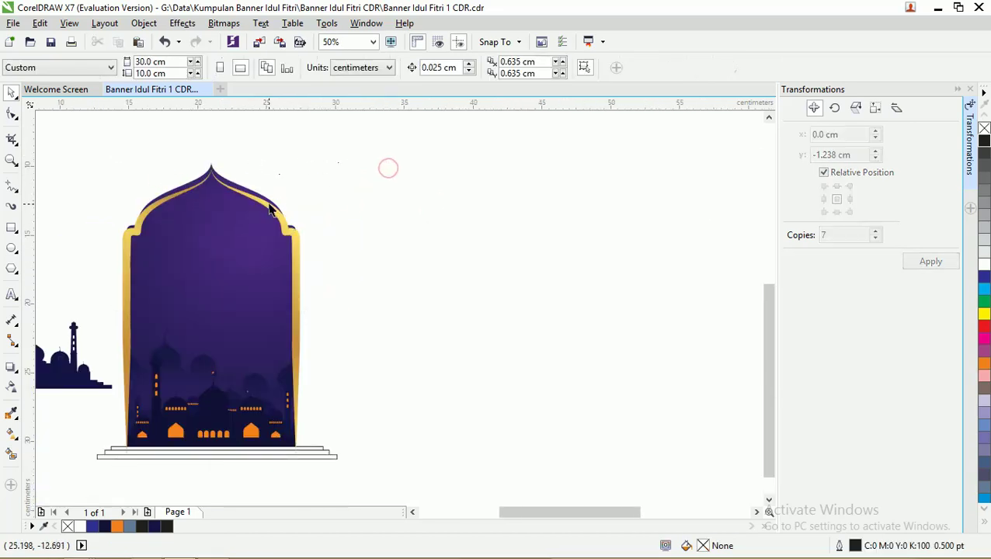
shift+click(216, 218)
click(139, 193)
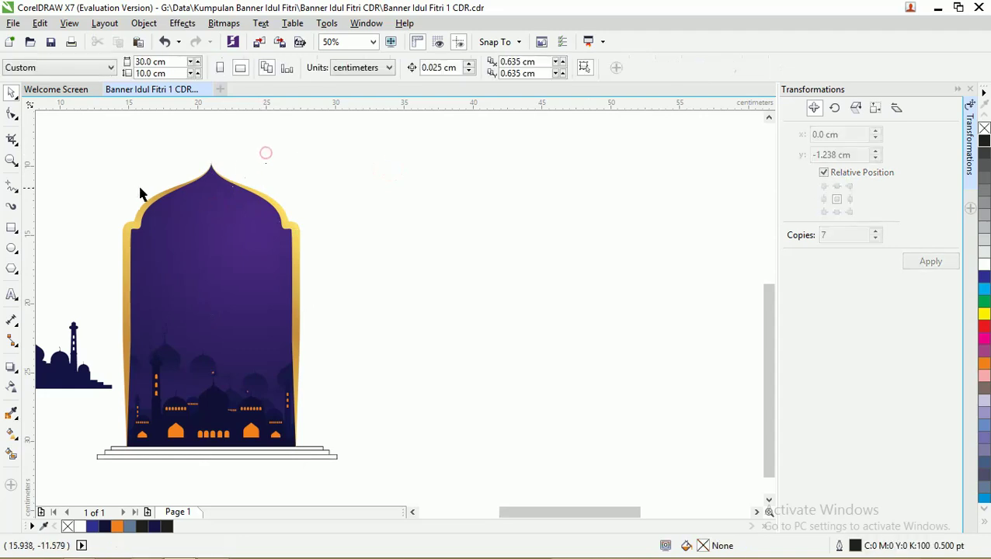
Step: Remove the outlines from the arch, gold frame, mosque scene and stepped base, and group them together
scroll(164, 183, down, 1)
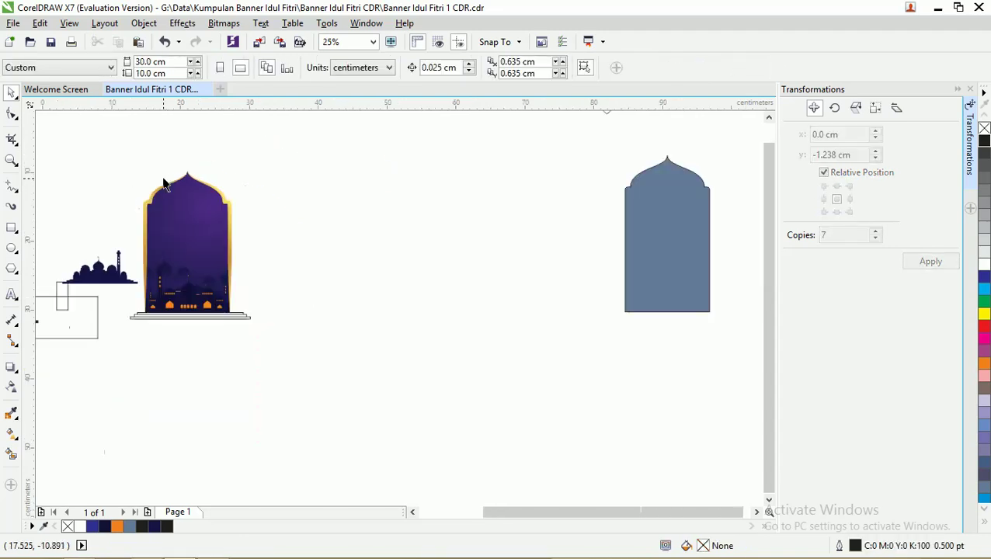
drag(252, 336, 135, 159)
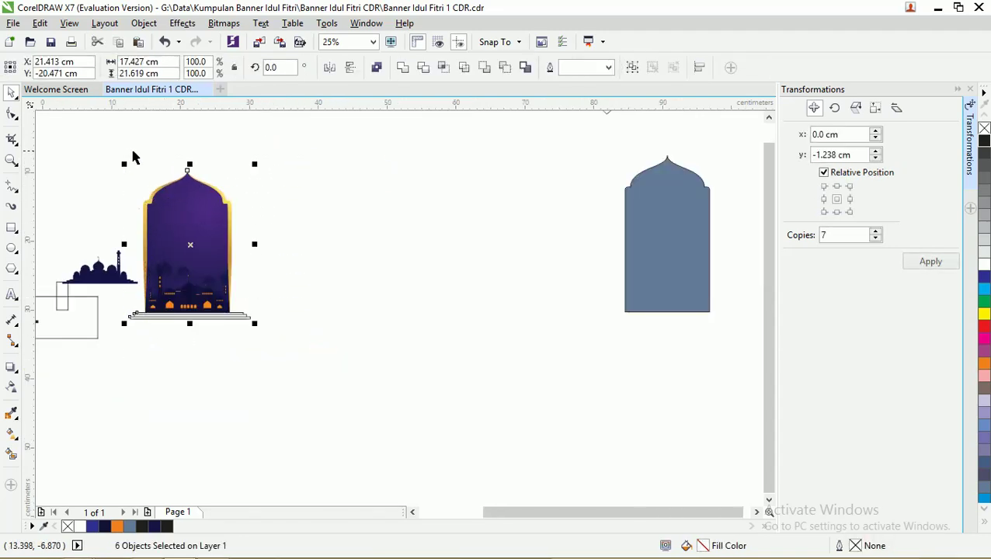
scroll(135, 159, down, 2)
scroll(146, 172, up, 2)
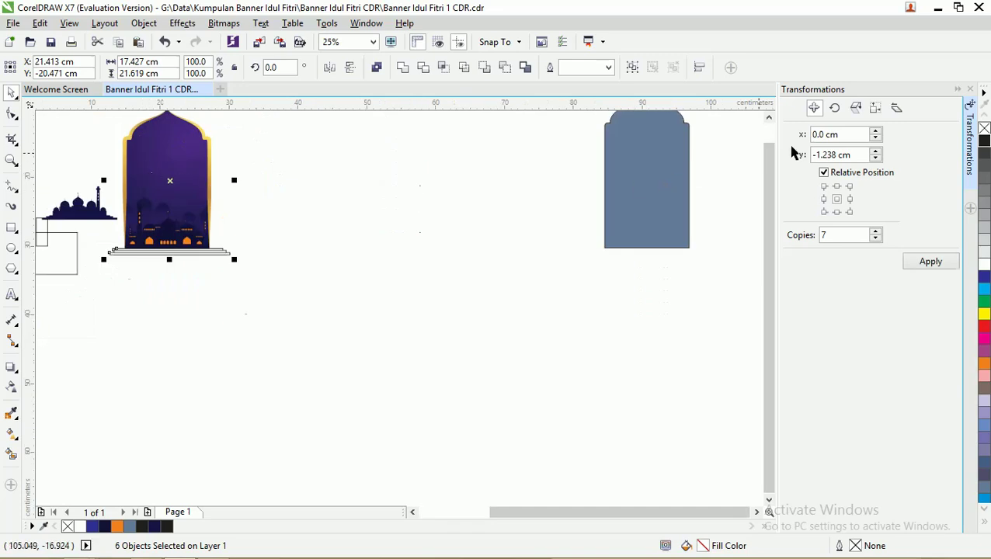
right_click(984, 128)
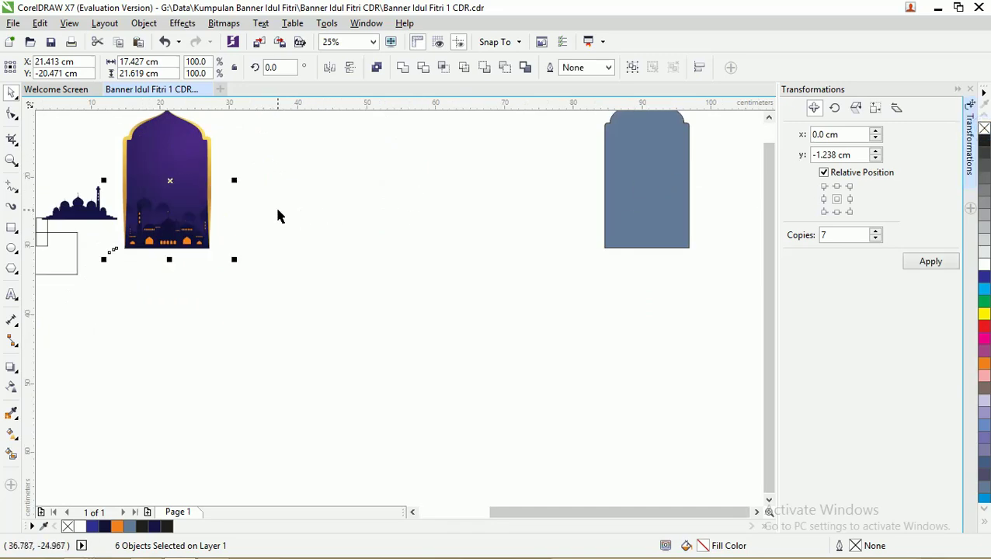
scroll(280, 215, down, 1)
key(ctrl+g)
scroll(291, 202, down, 1)
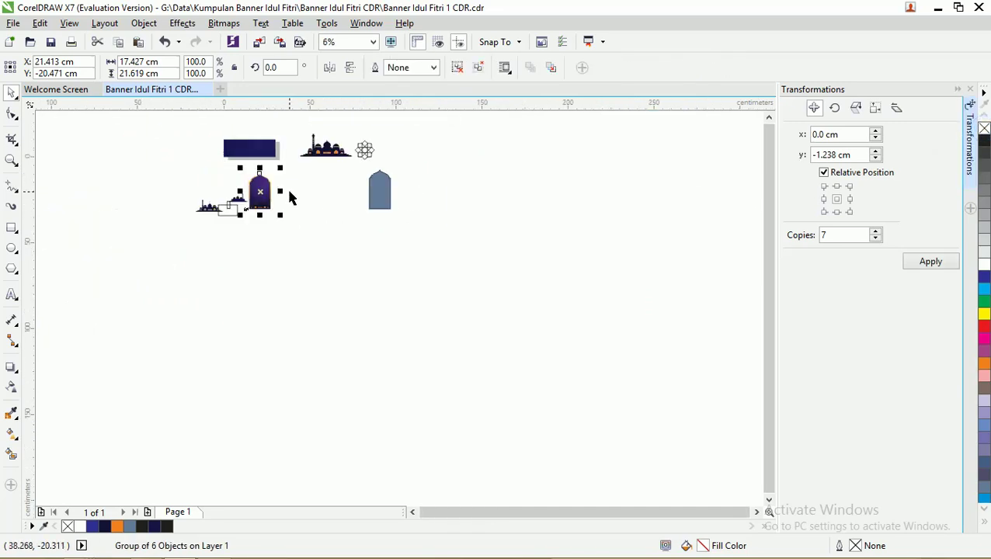
Step: Move the arch group up onto the banner and scale it down proportionally to 33.3%
drag(246, 208, 250, 175)
key(z)
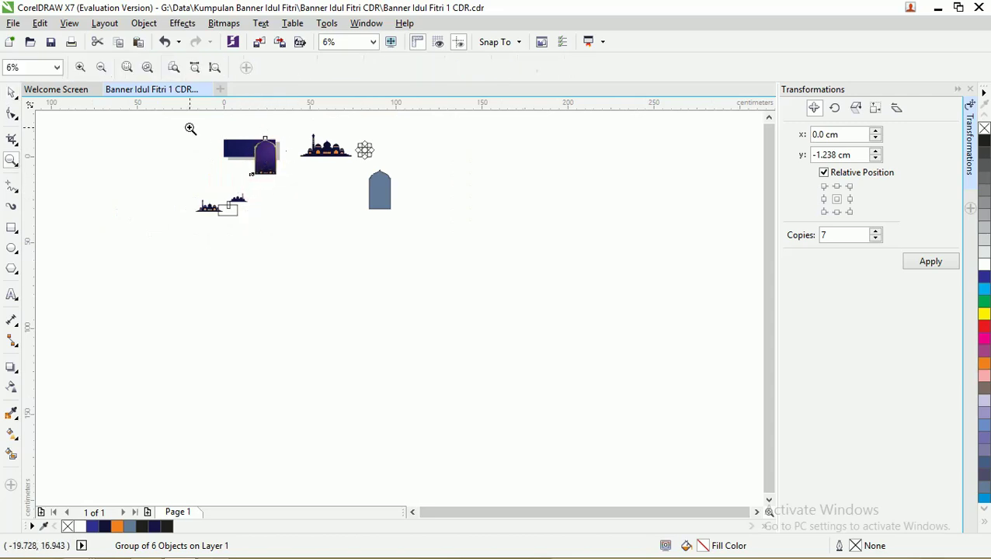
drag(189, 128, 331, 191)
drag(94, 159, 626, 449)
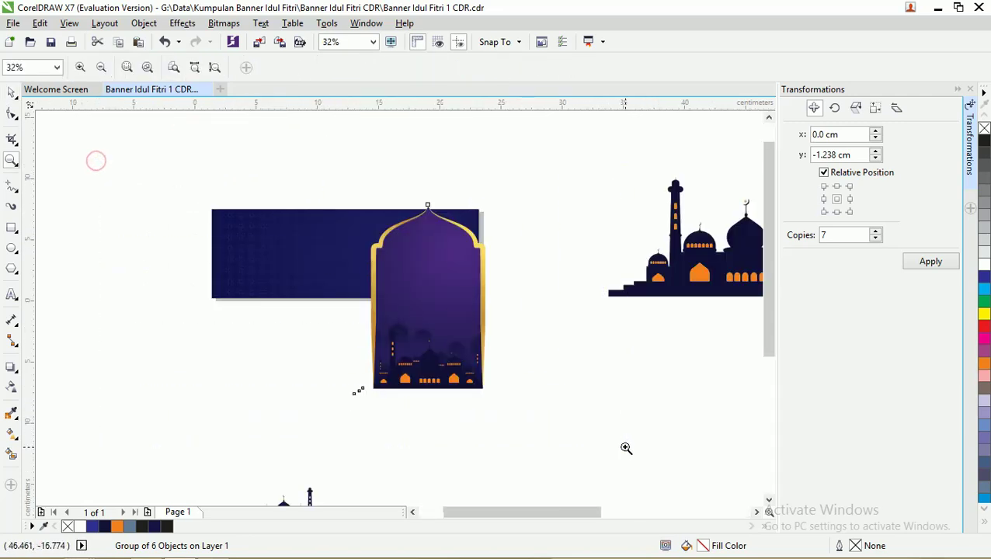
key(space)
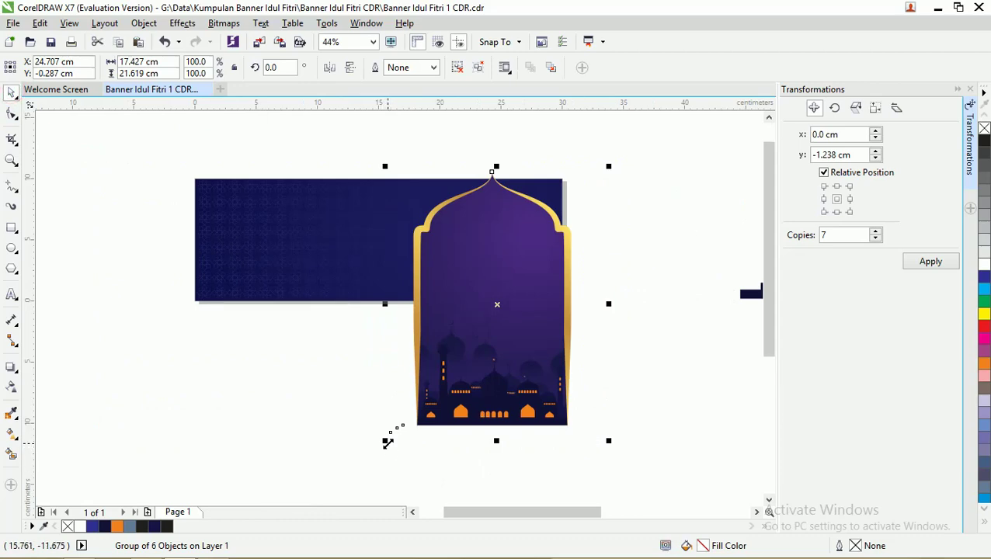
drag(385, 440, 531, 325)
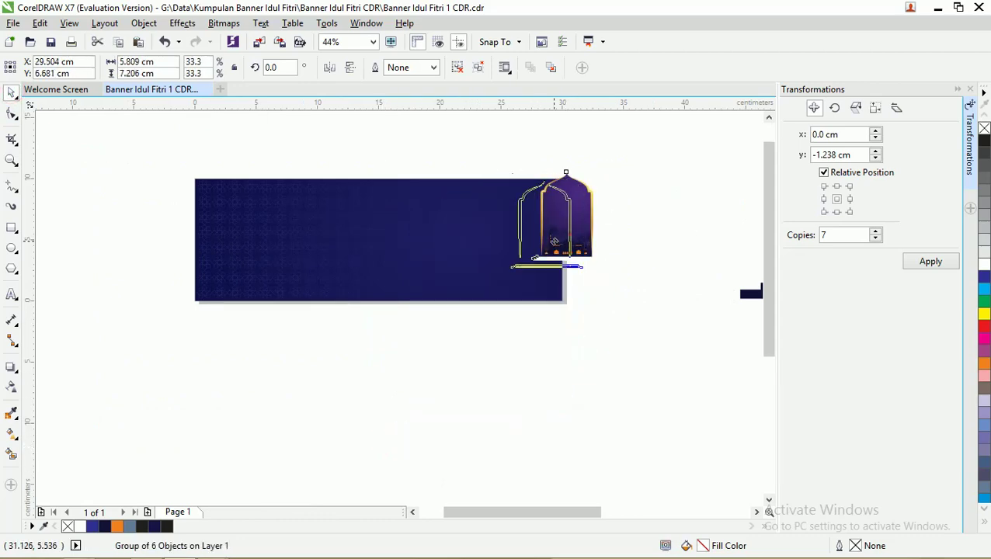
Step: Place the arch group inside the banner's right end and enlarge it proportionally to 37.4%
drag(550, 237, 512, 255)
scroll(501, 247, up, 4)
scroll(493, 245, down, 3)
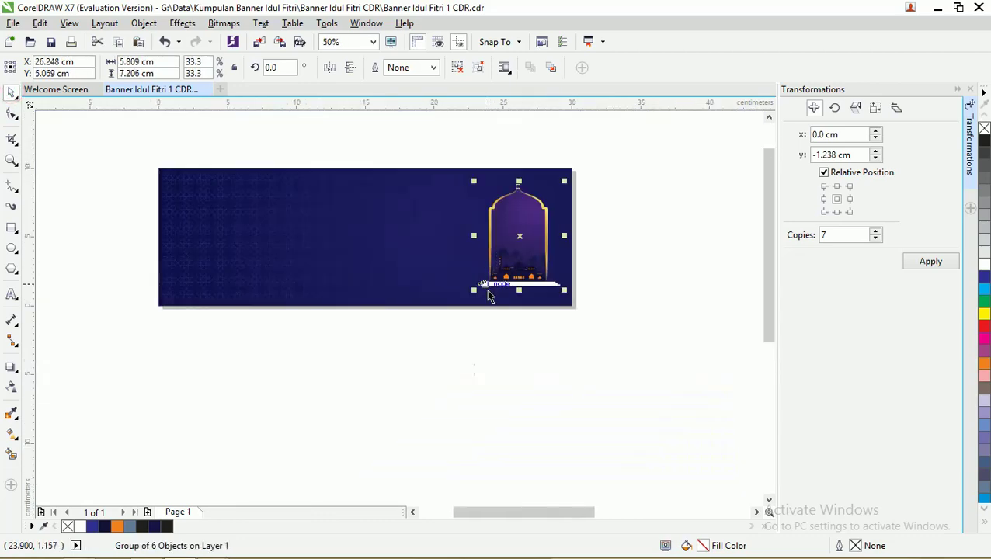
mouse_move(472, 290)
mouse_down()
mouse_move(463, 294)
mouse_move(473, 293)
mouse_up()
scroll(510, 212, up, 4)
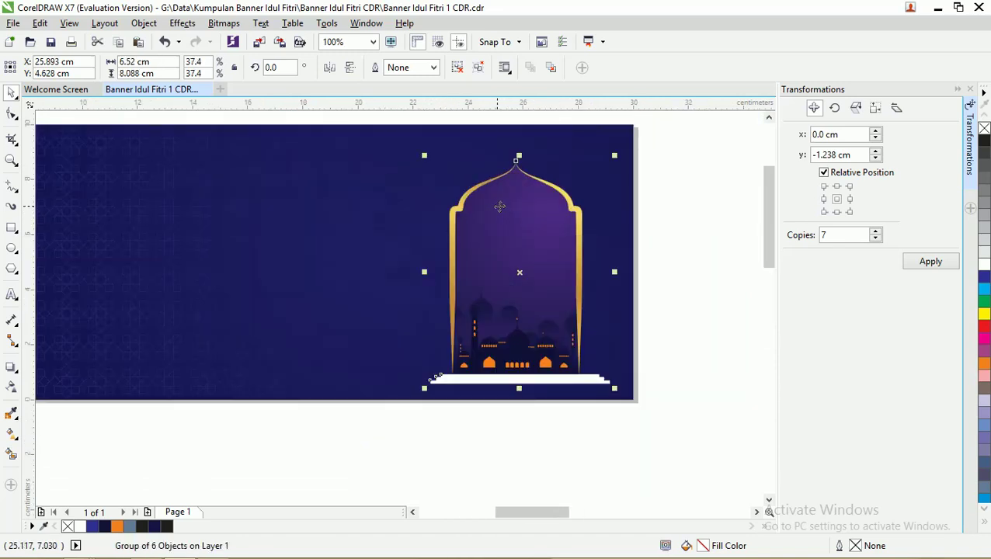
Step: Fine-tune the arch group's position on the banner, scale it to 39.5%, and stretch its width to about 7.27 cm
scroll(500, 206, down, 4)
drag(509, 212, 479, 219)
scroll(536, 196, up, 4)
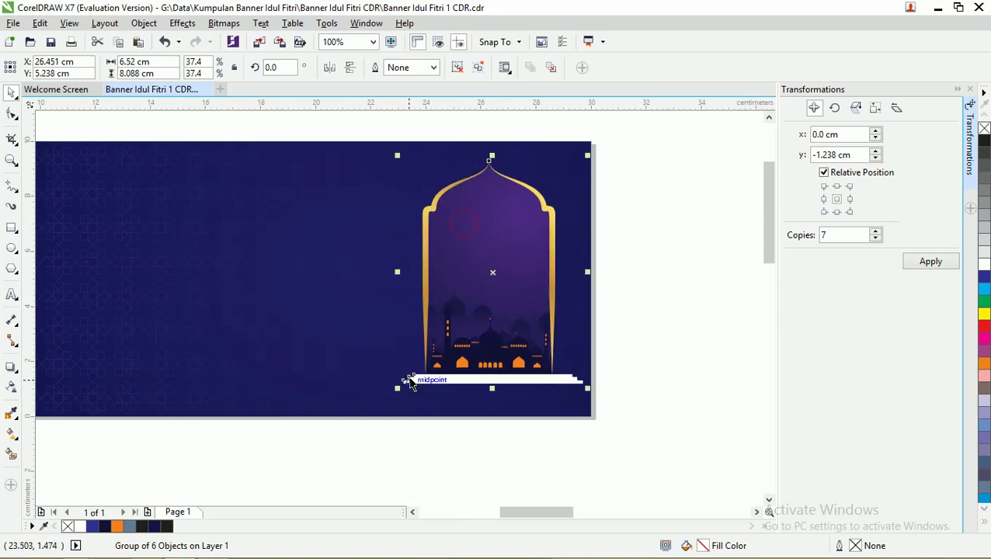
drag(397, 387, 387, 392)
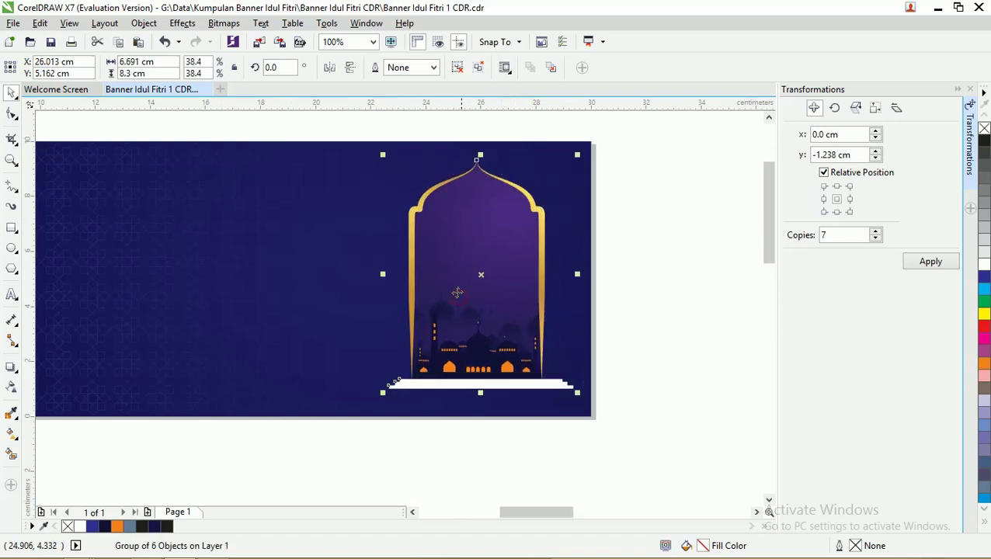
mouse_move(453, 289)
mouse_down()
mouse_move(472, 280)
mouse_move(463, 277)
mouse_up()
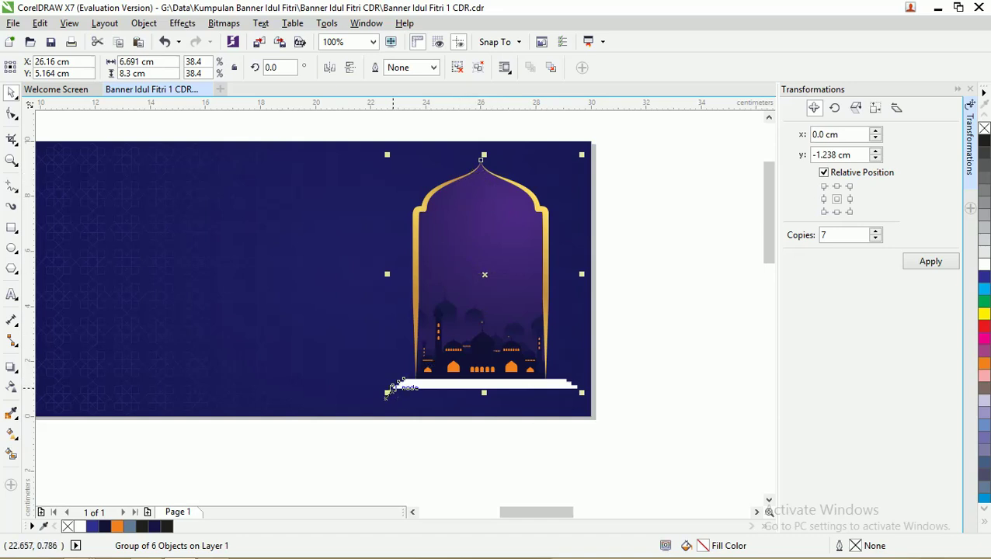
drag(387, 392, 382, 398)
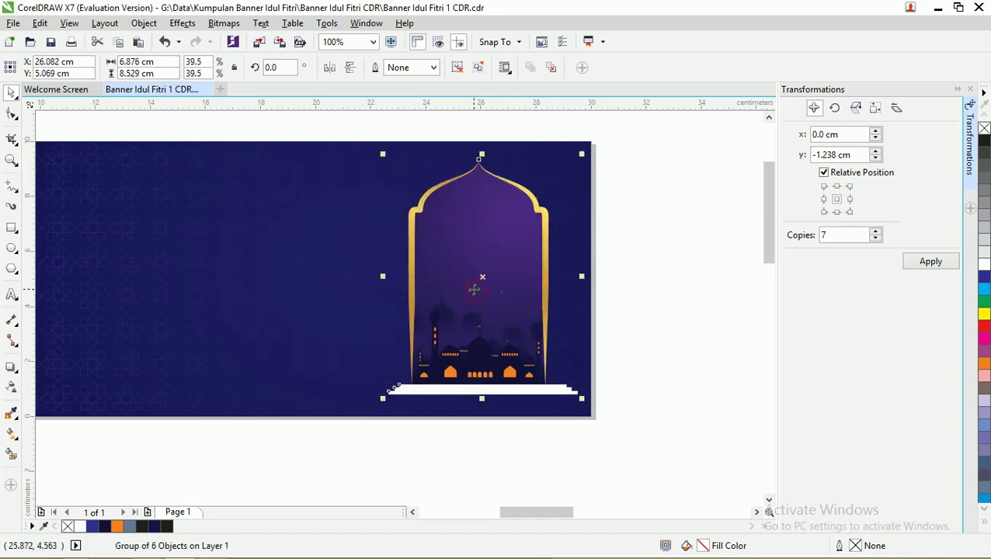
drag(385, 276, 370, 277)
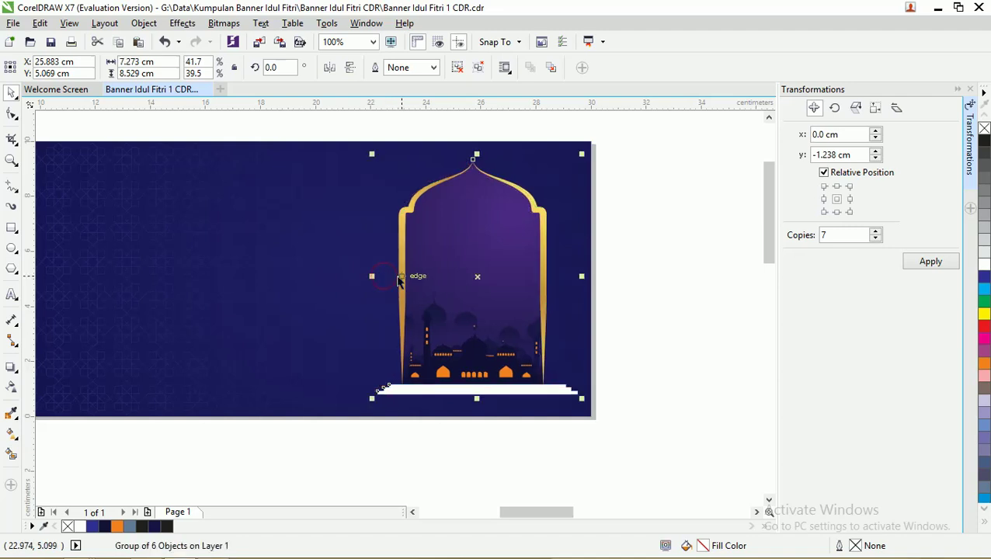
click(648, 248)
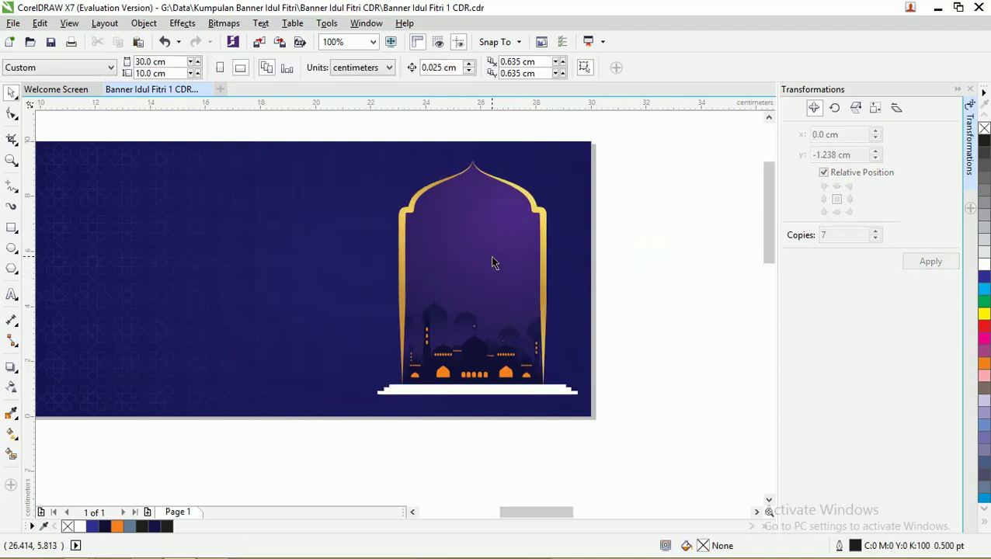
Step: Move the arch group horizontally off the banner's right side and ungroup its objects
scroll(492, 263, down, 3)
key(z)
drag(454, 206, 667, 343)
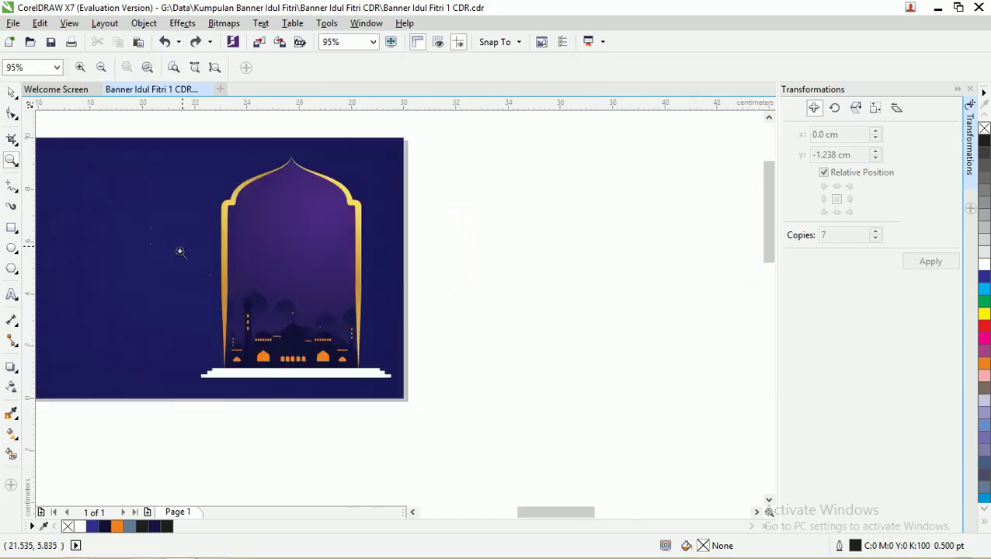
click(13, 94)
click(378, 375)
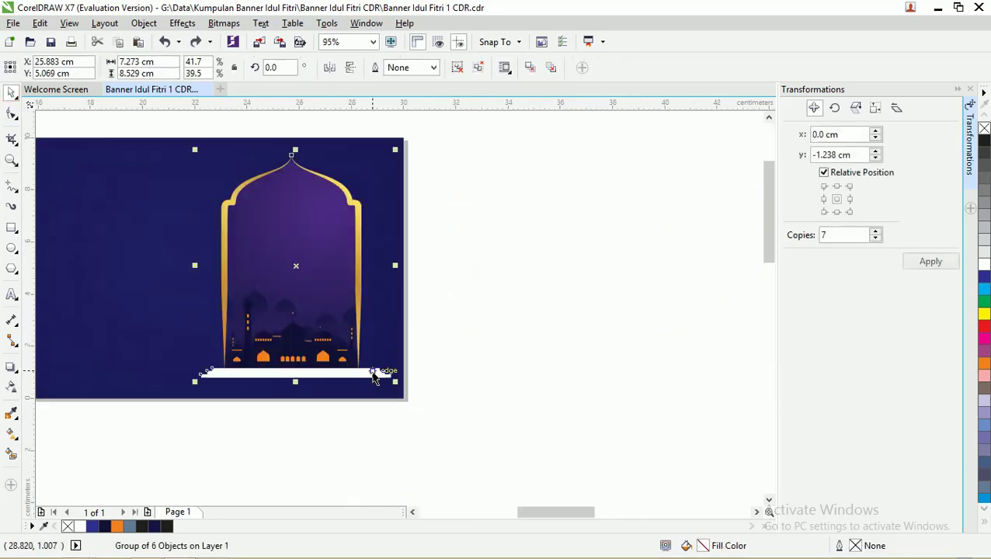
drag(375, 373, 621, 374)
right_click(621, 374)
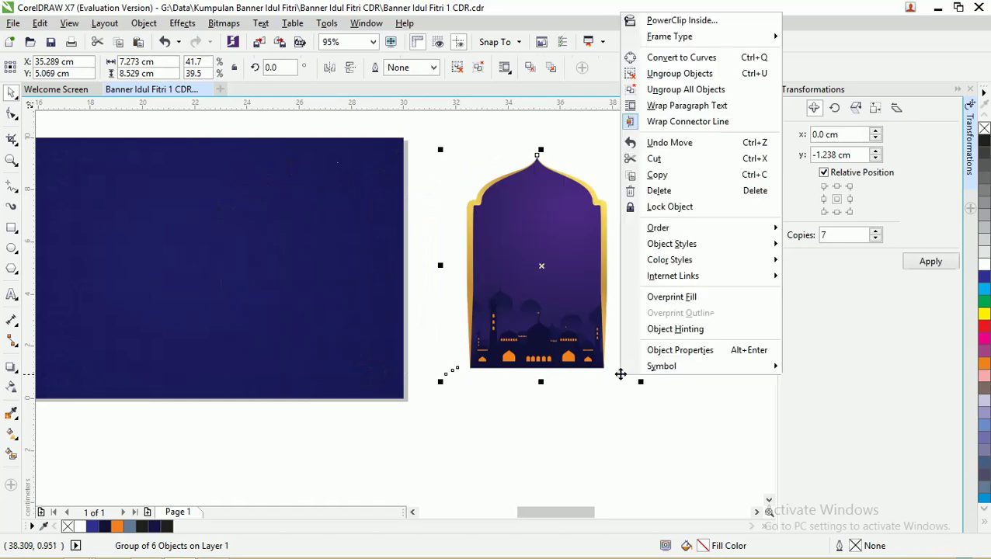
click(696, 73)
click(644, 181)
Step: Move the clipped mosque scene straight down so that it sits below the purple arch
click(524, 222)
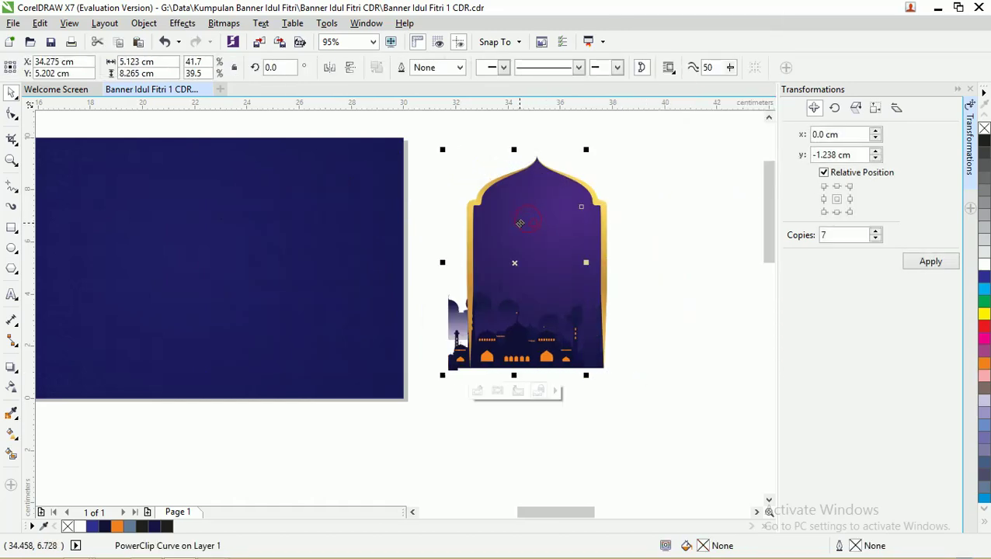
key(ctrl+z)
click(627, 214)
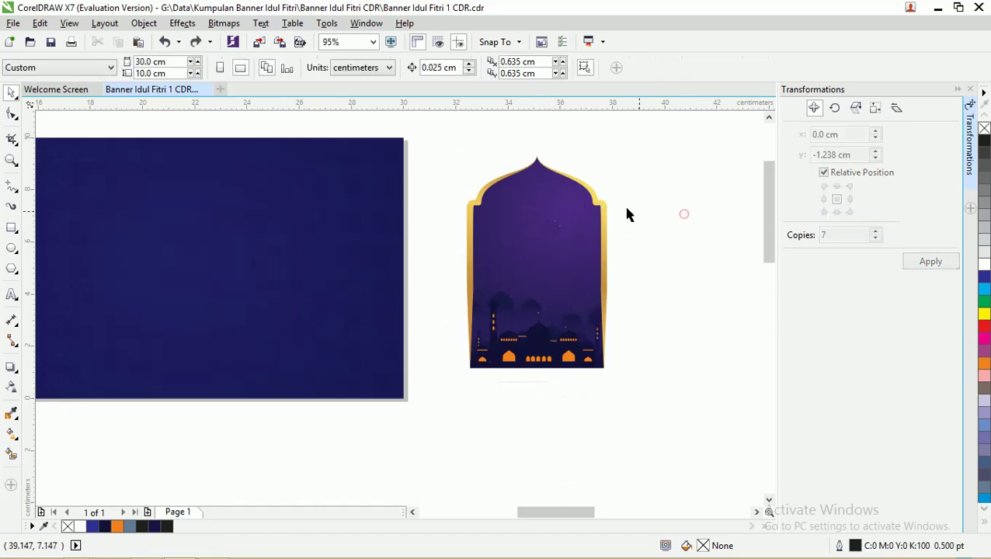
click(565, 222)
key(ctrl+shift+z)
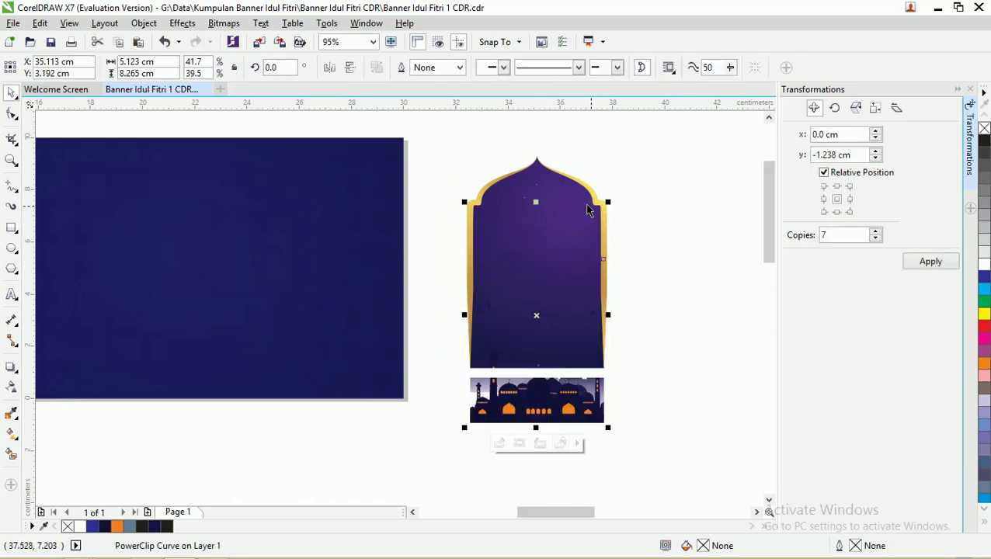
Step: Try to widen the arch, gold frame and mosque scene together about their centre to about 6.73 cm
click(663, 203)
click(656, 207)
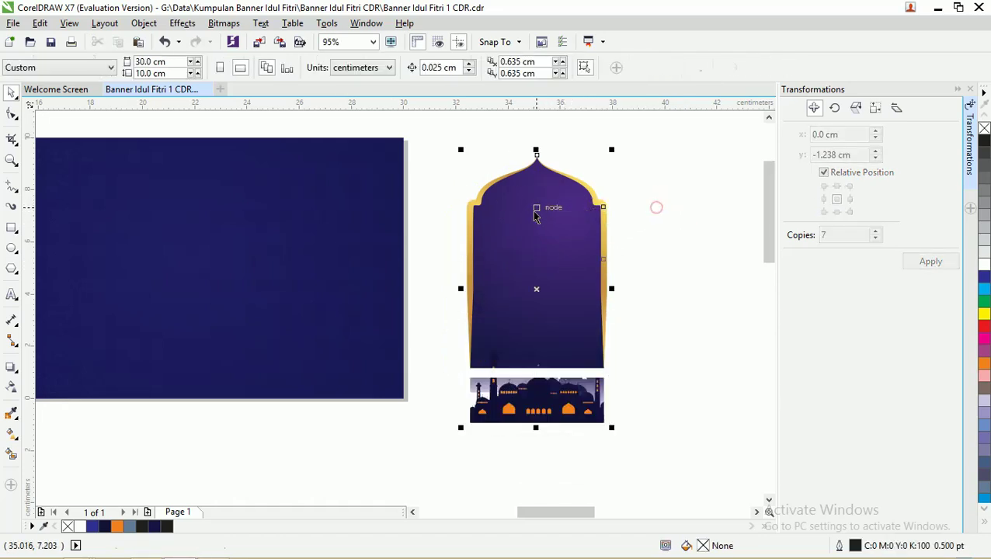
drag(611, 289, 632, 288)
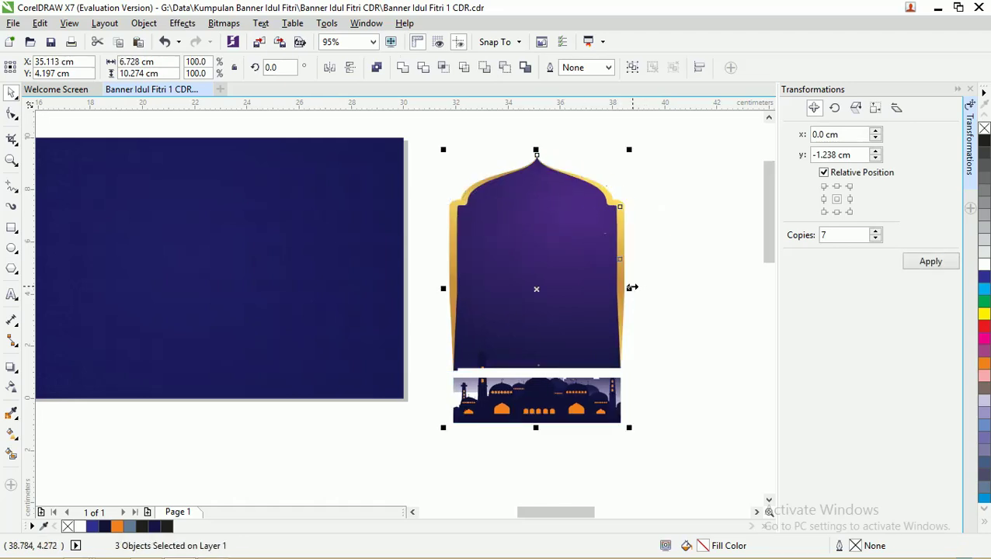
key(ctrl+z)
Step: Move the mosque scene further down, well clear of the arch and gold frame
click(686, 256)
click(542, 411)
scroll(537, 493, down, 2)
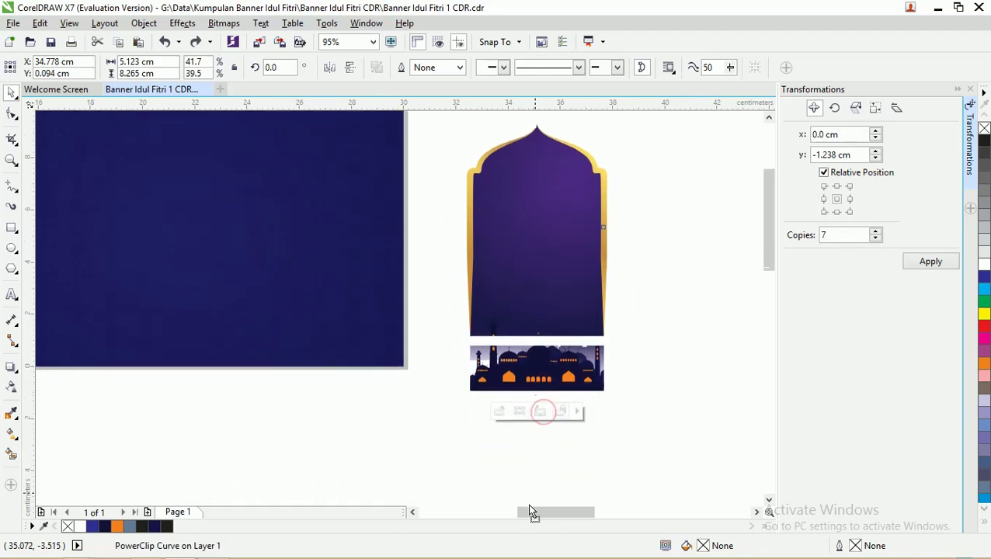
key(ctrl+z)
Step: Widen the purple arch and gold frame together about their centre to about 6.23 cm
click(651, 222)
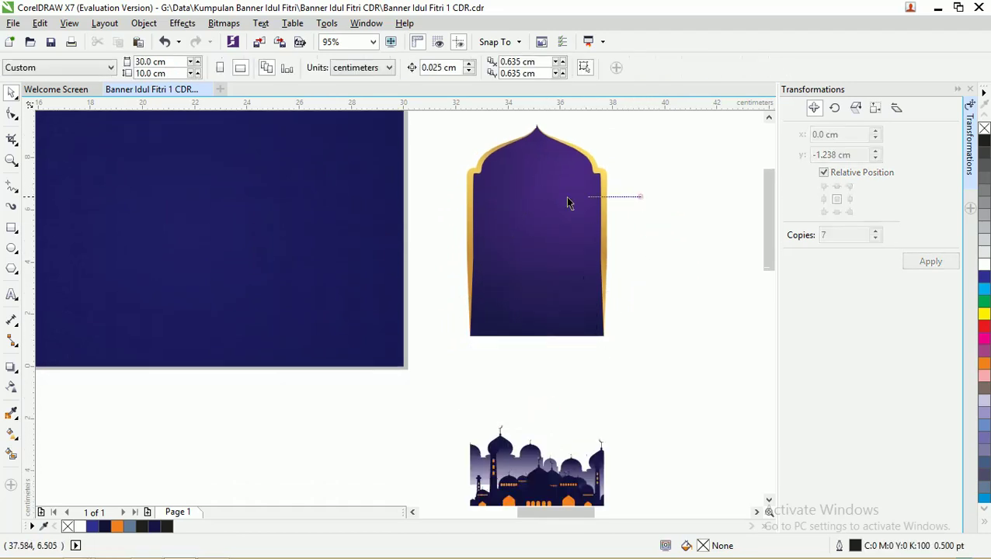
drag(648, 222, 470, 232)
mouse_move(613, 232)
mouse_down()
mouse_move(632, 232)
mouse_move(624, 232)
mouse_up()
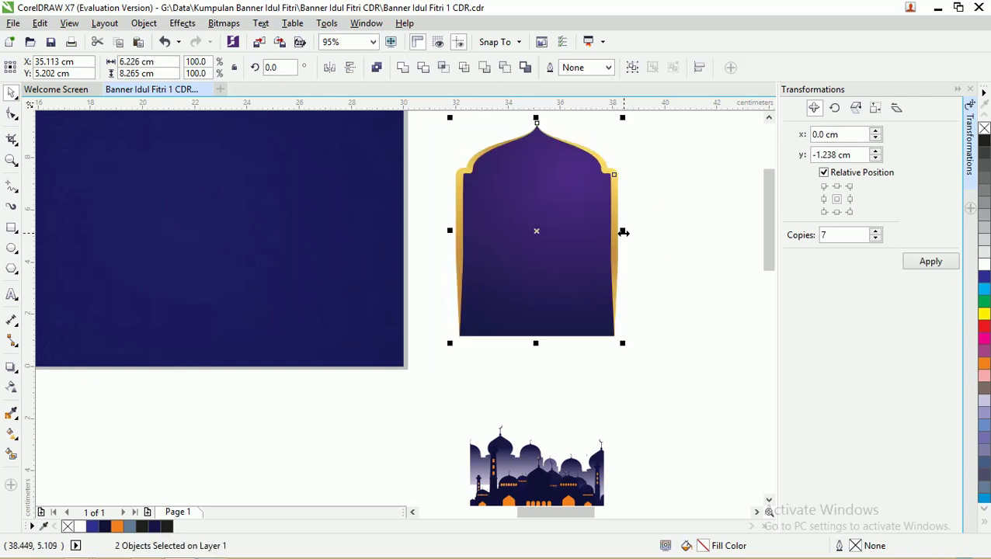
Step: Try to stretch the purple arch and gold frame upward to about 8.88 cm tall
scroll(546, 147, down, 2)
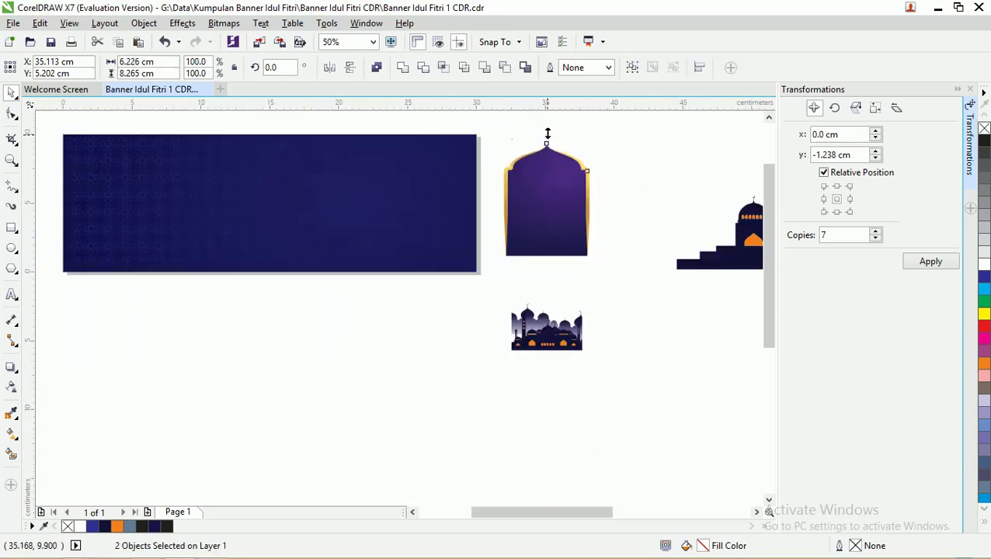
drag(547, 132, 547, 135)
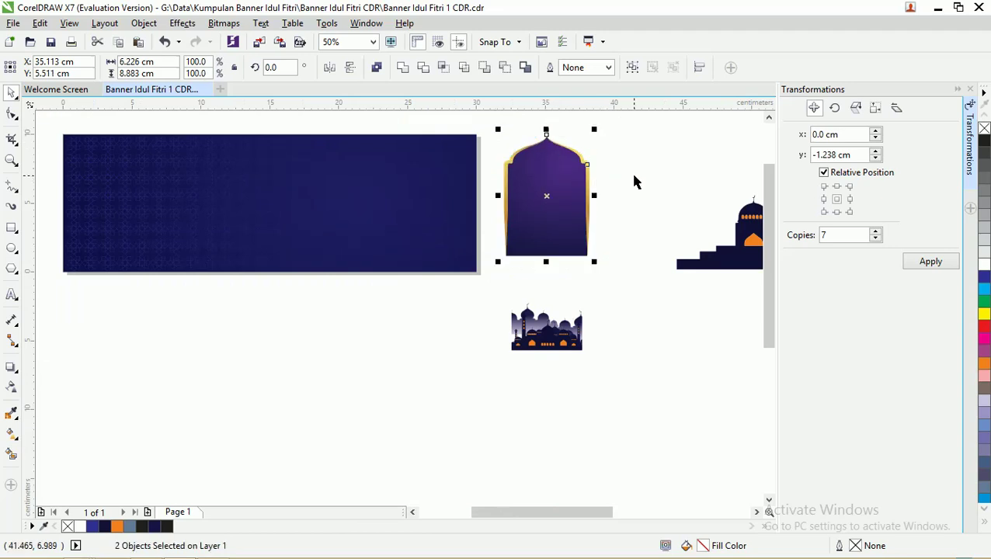
click(634, 176)
scroll(543, 180, down, 2)
click(545, 185)
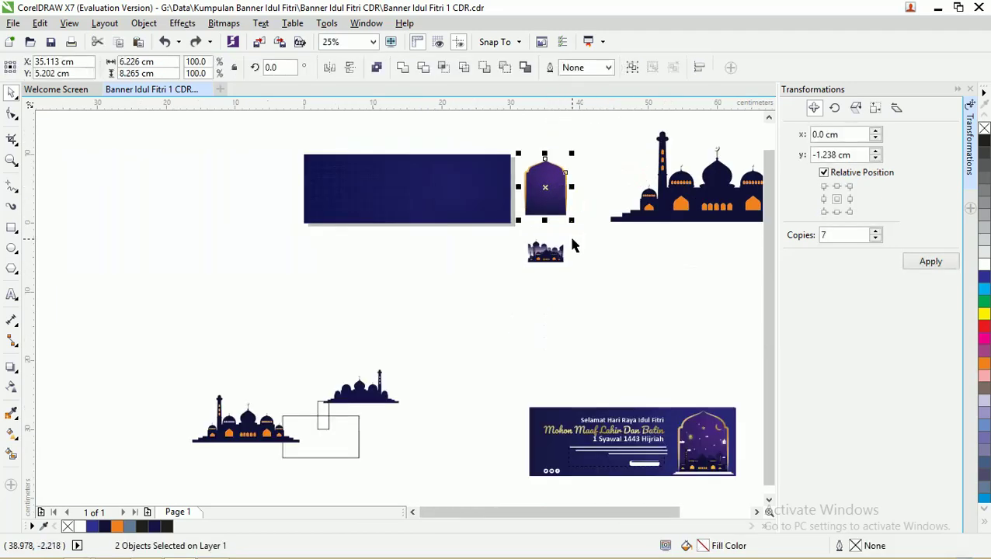
Step: Move the clipped mosque scene back up over the purple arch and align the centres of both
scroll(570, 242, up, 2)
click(545, 278)
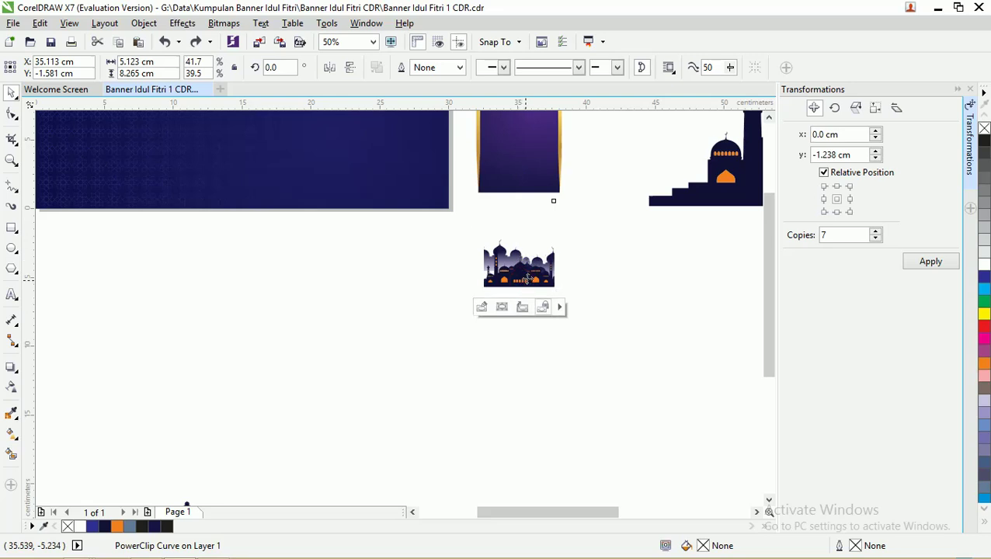
drag(526, 283, 524, 200)
click(522, 204)
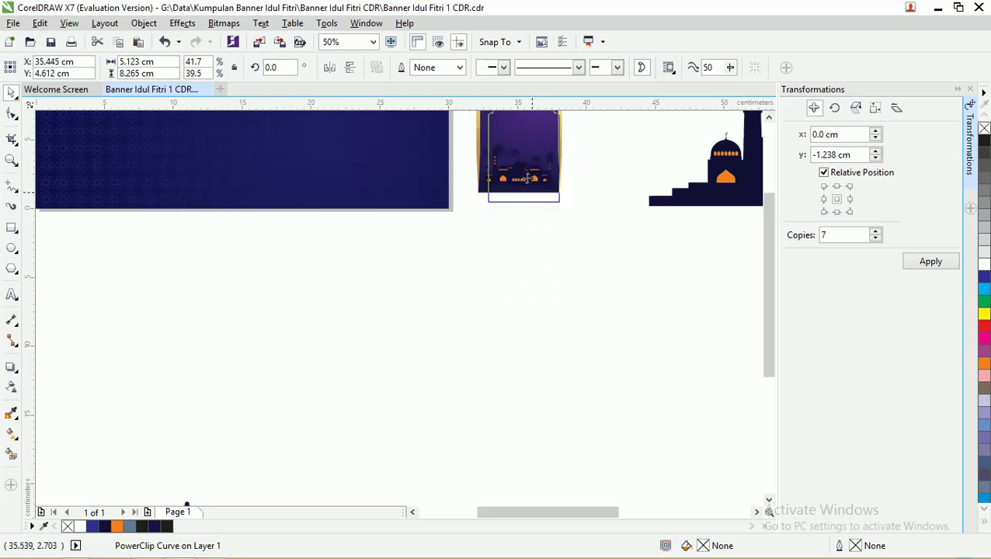
key(ctrl+z)
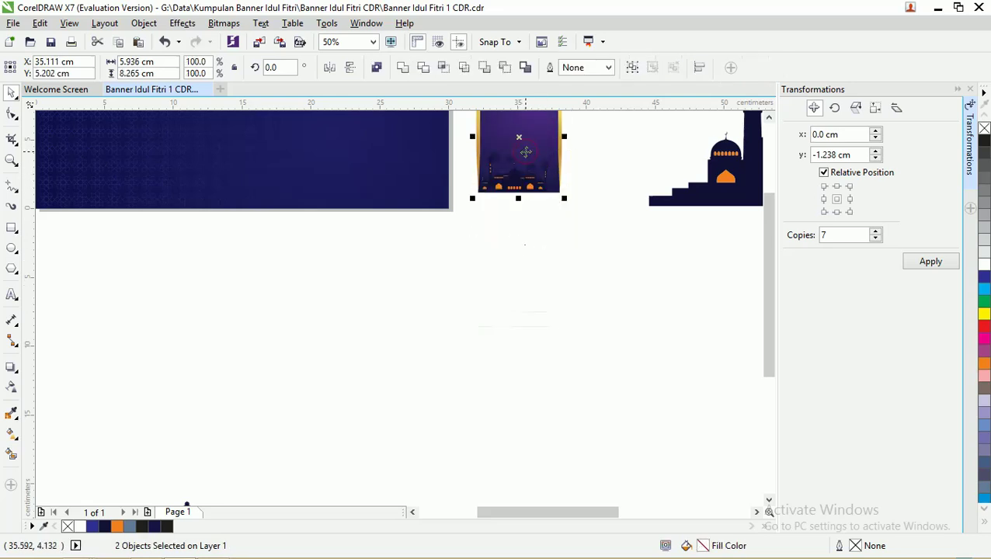
key(Escape)
scroll(538, 178, up, 3)
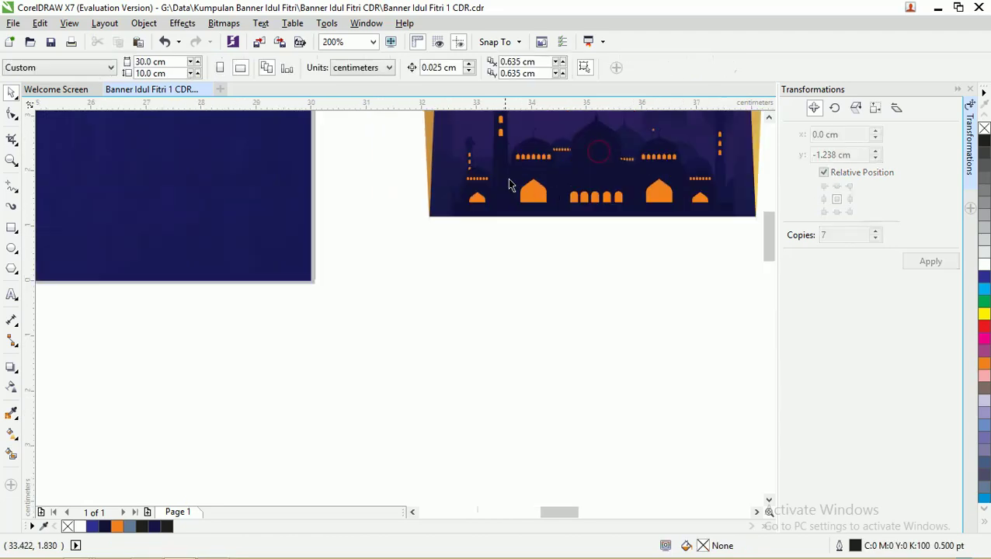
scroll(635, 219, down, 3)
scroll(764, 238, up, 2)
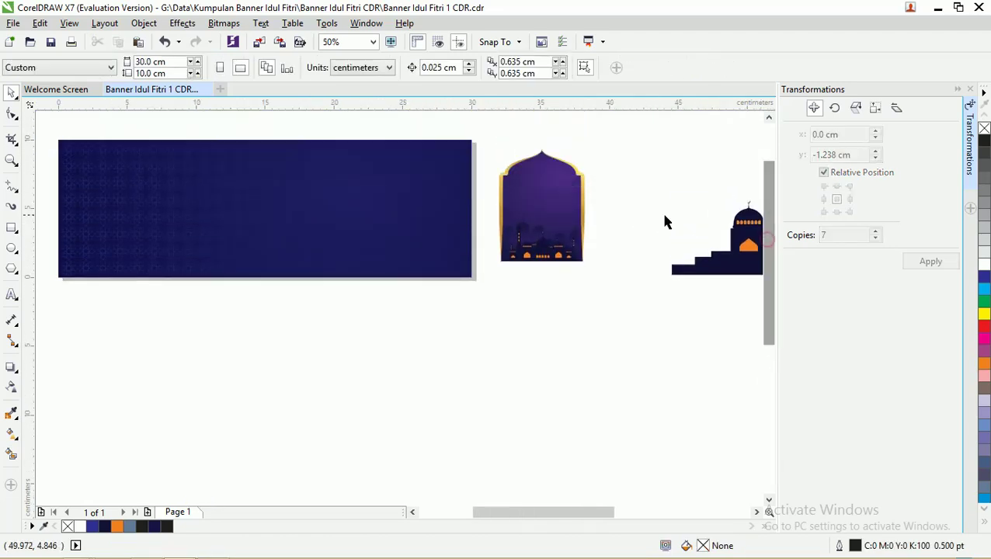
Step: Edit the mosque scene's PowerClip contents and try to enlarge the mosque group about its centre to about 8.40 × 4.28 cm
scroll(556, 227, up, 1)
key(F10)
click(527, 277)
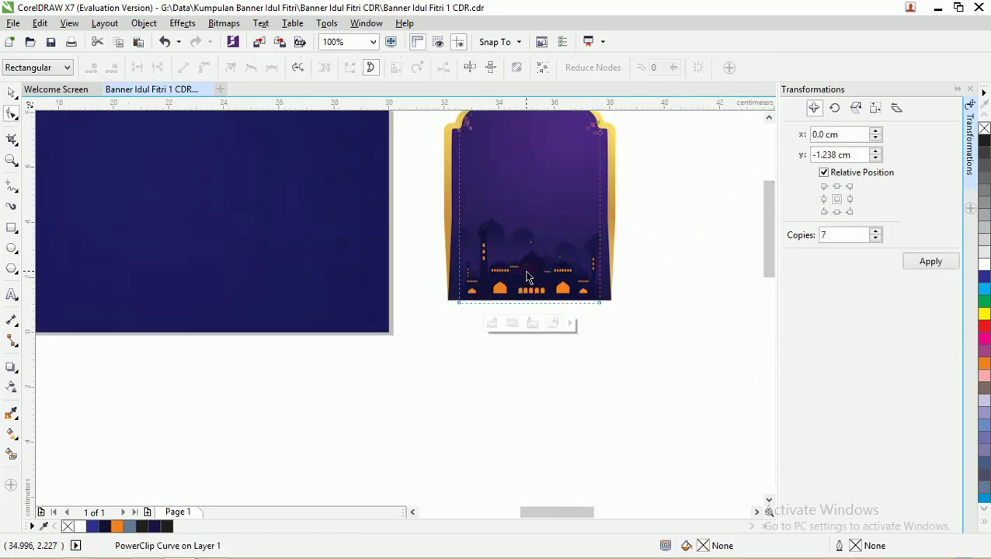
click(11, 93)
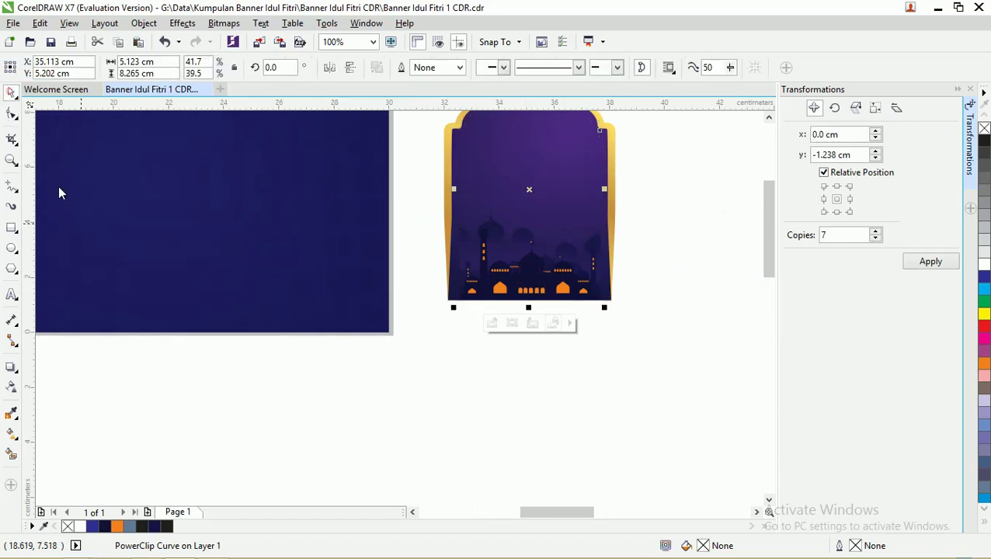
click(206, 394)
click(506, 280)
right_click(506, 279)
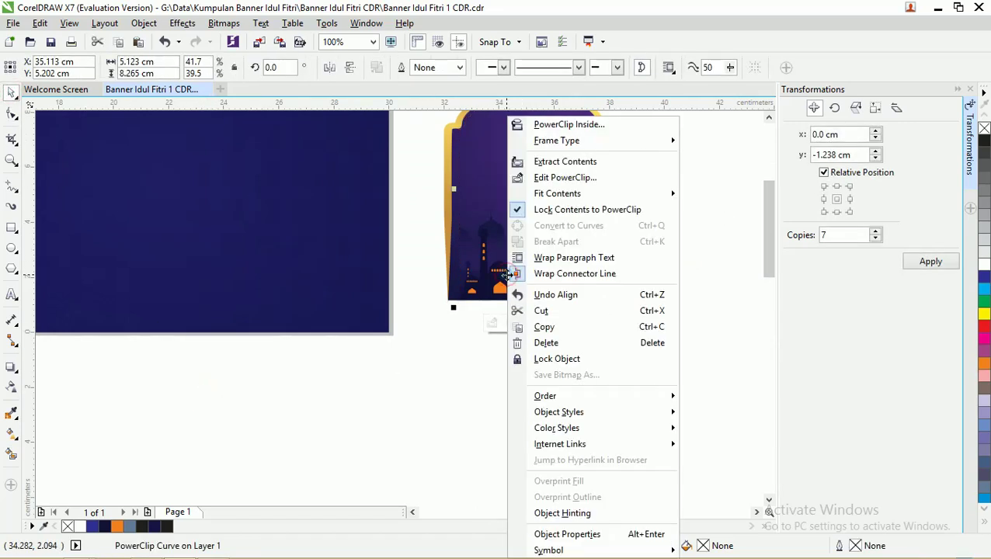
click(564, 178)
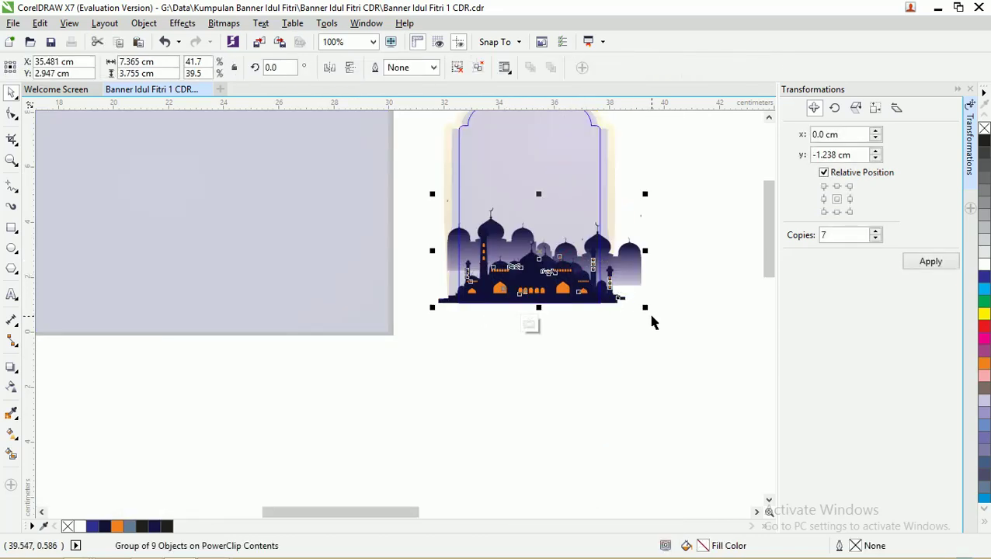
drag(645, 308, 659, 314)
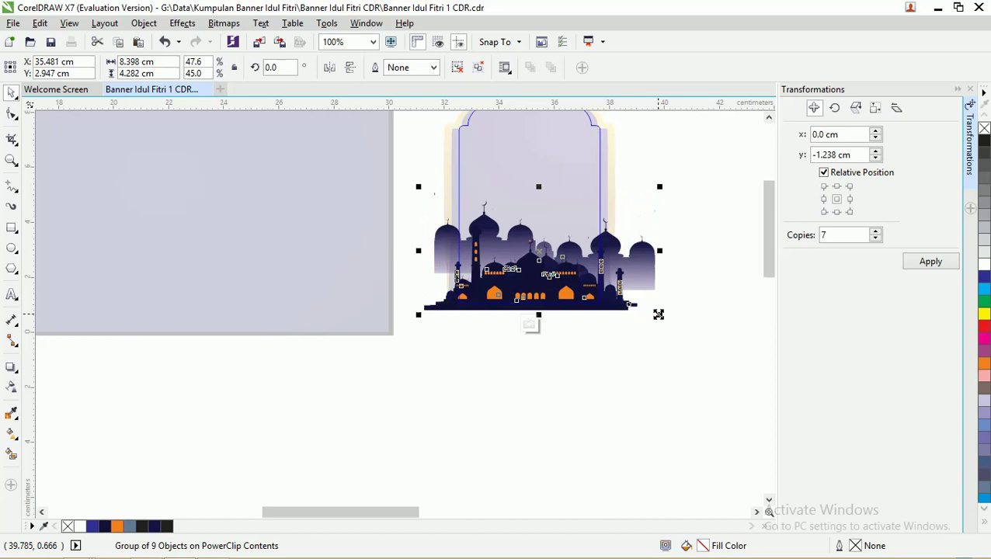
Step: Undo the enlargement of the mosque group and finish editing the PowerClip
click(662, 174)
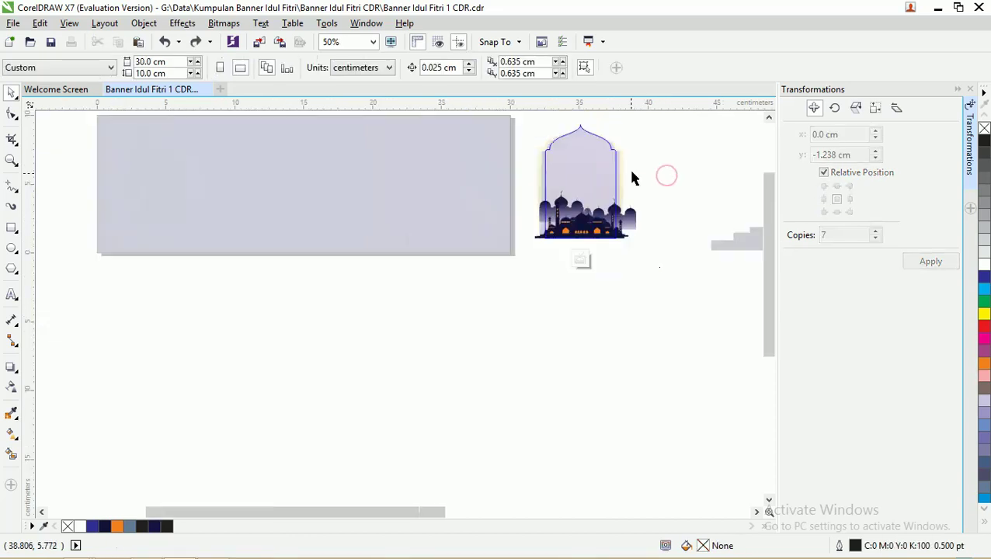
scroll(661, 168, down, 3)
right_click(590, 150)
click(659, 128)
click(631, 177)
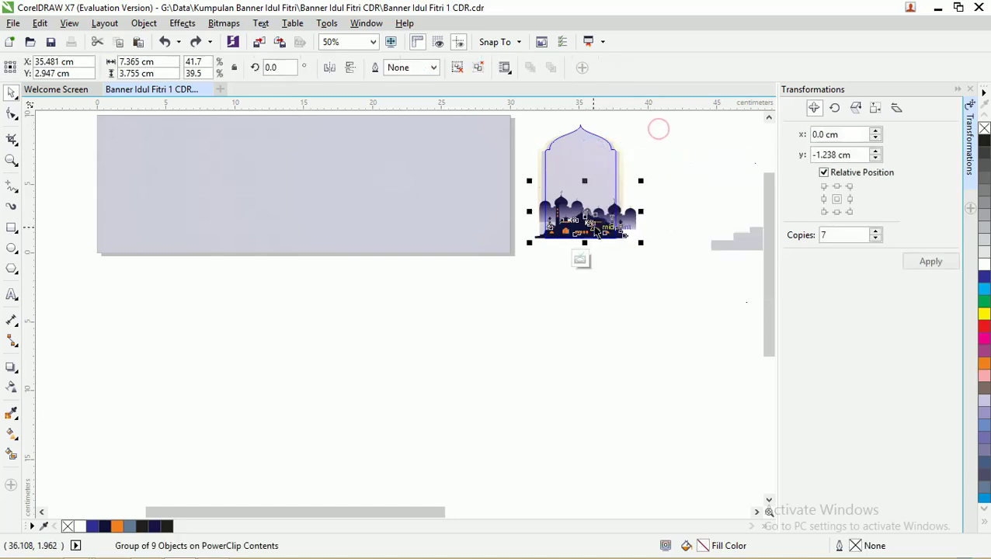
right_click(599, 183)
click(621, 241)
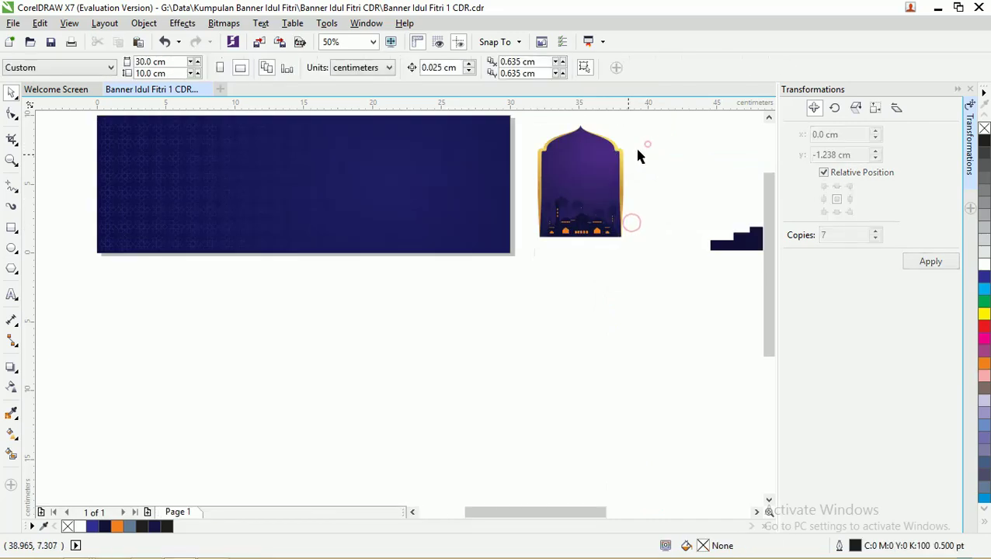
Step: Widen the clipped mosque scene about its centre to about 5.93 cm so that it spans the arch
scroll(592, 180, up, 2)
click(587, 248)
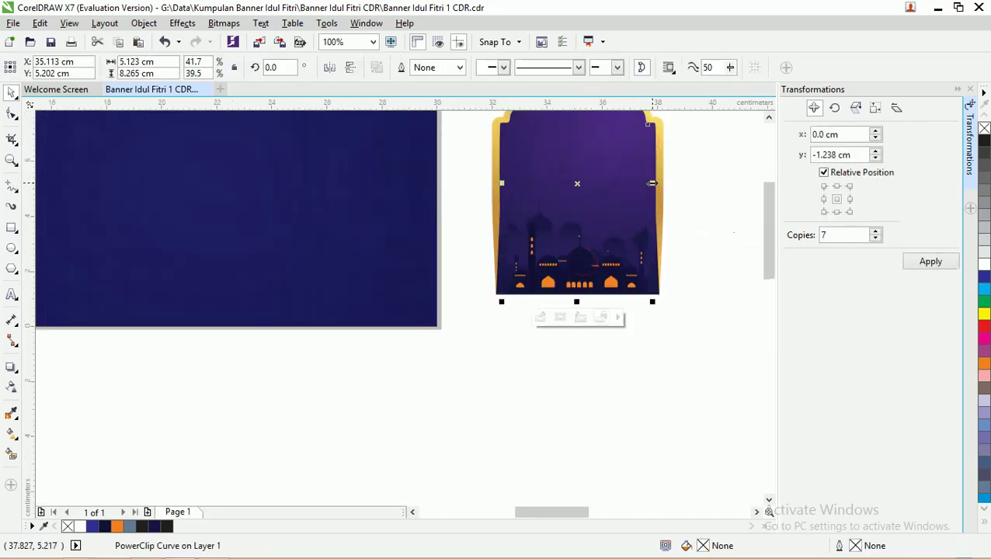
drag(650, 183, 664, 182)
click(703, 196)
scroll(582, 192, down, 3)
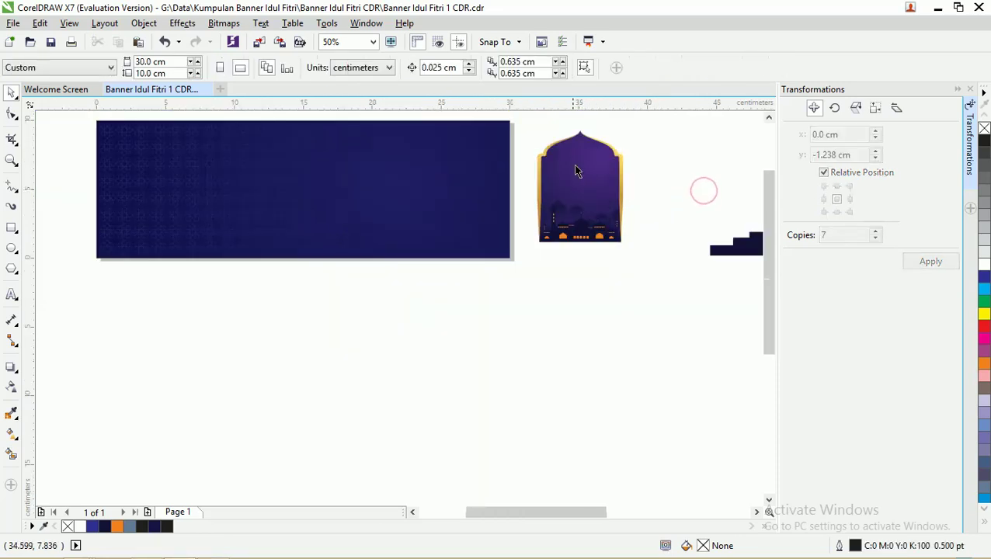
Step: Edit the mosque scene's PowerClip contents, narrow the mosque group to about 7.11 cm, then scale it to about 8.60 × 4.54 cm
scroll(579, 252, up, 3)
click(567, 260)
right_click(568, 250)
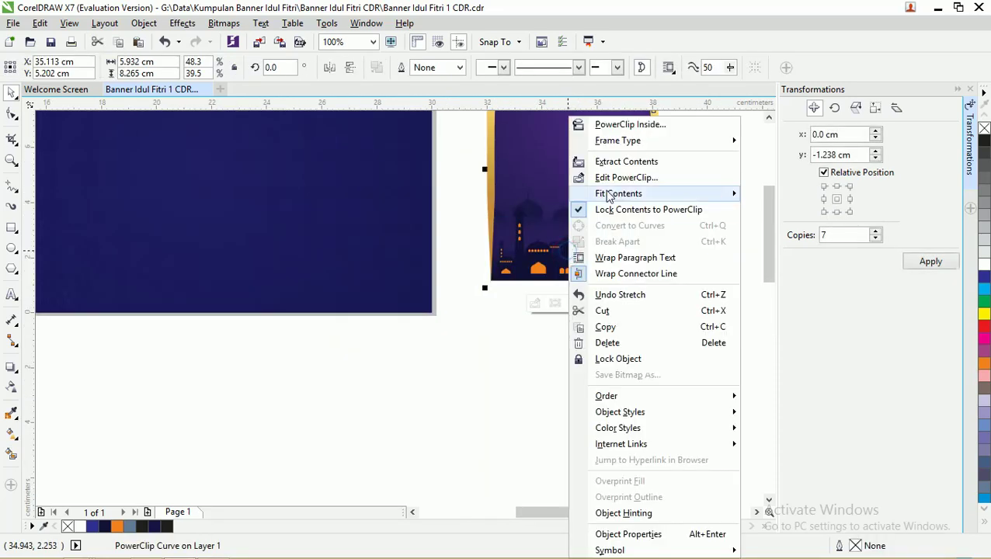
click(610, 178)
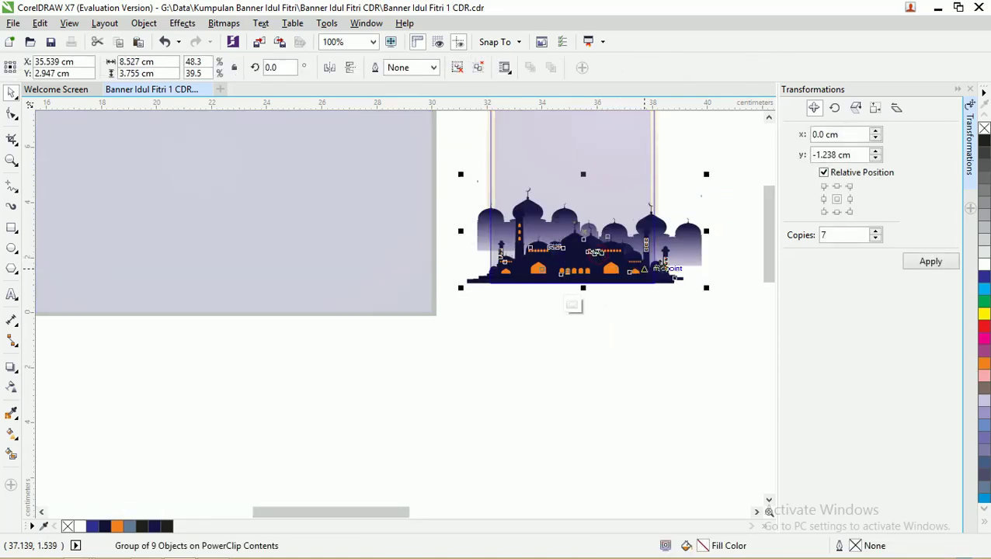
drag(705, 230, 688, 231)
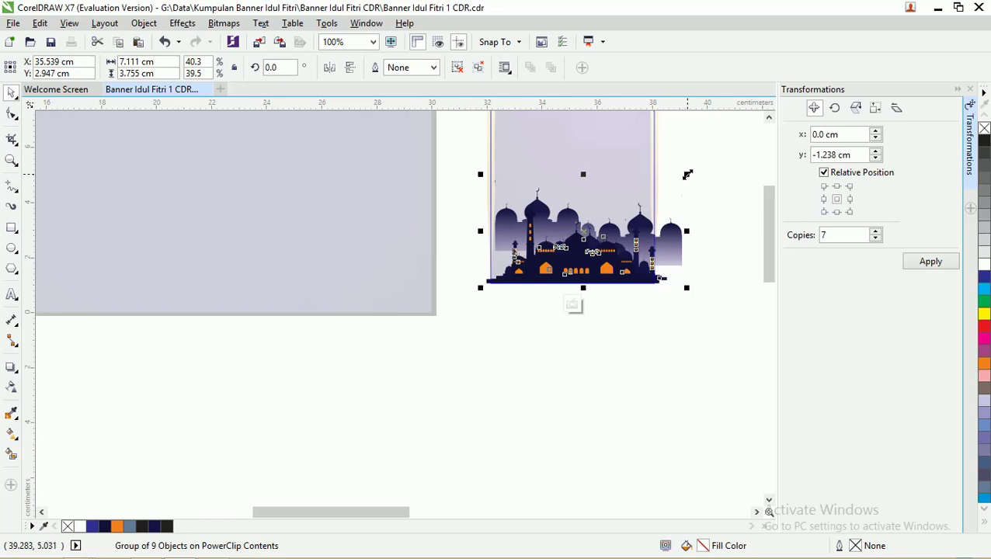
drag(687, 174, 707, 155)
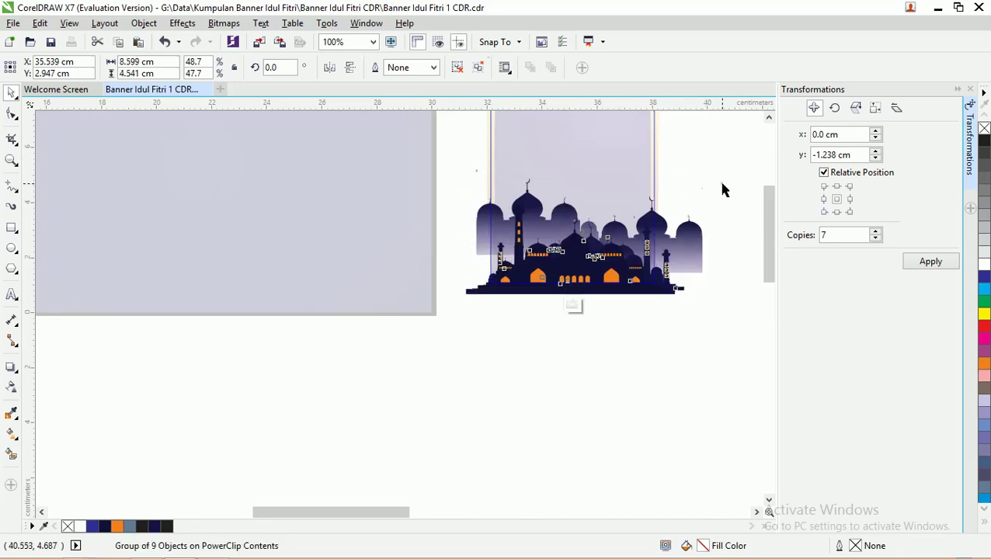
click(720, 184)
Step: Move the mosque group straight up so its base meets the clipping frame's lower edge, and finish editing the PowerClip
mouse_move(592, 259)
mouse_down()
mouse_move(592, 244)
mouse_move(603, 243)
mouse_up()
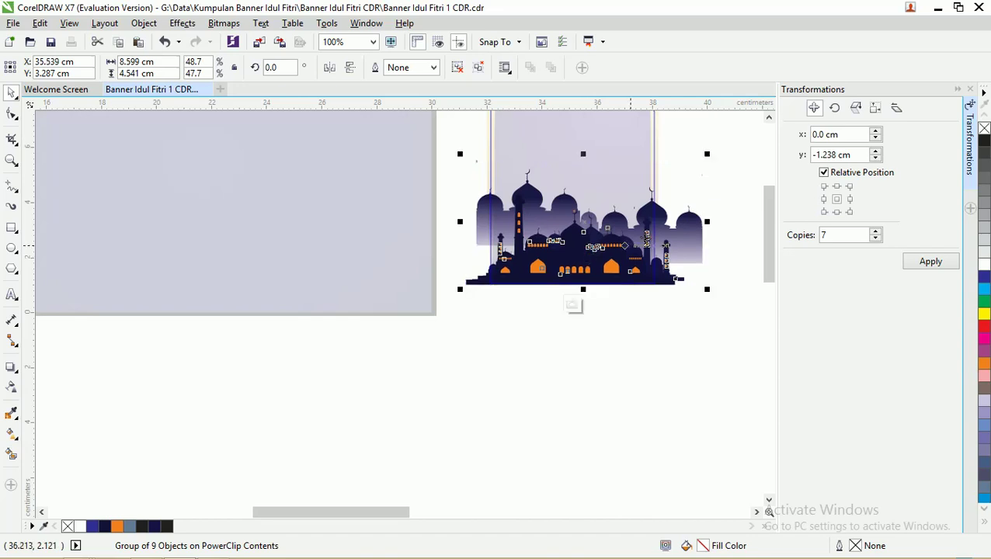
click(717, 181)
click(578, 229)
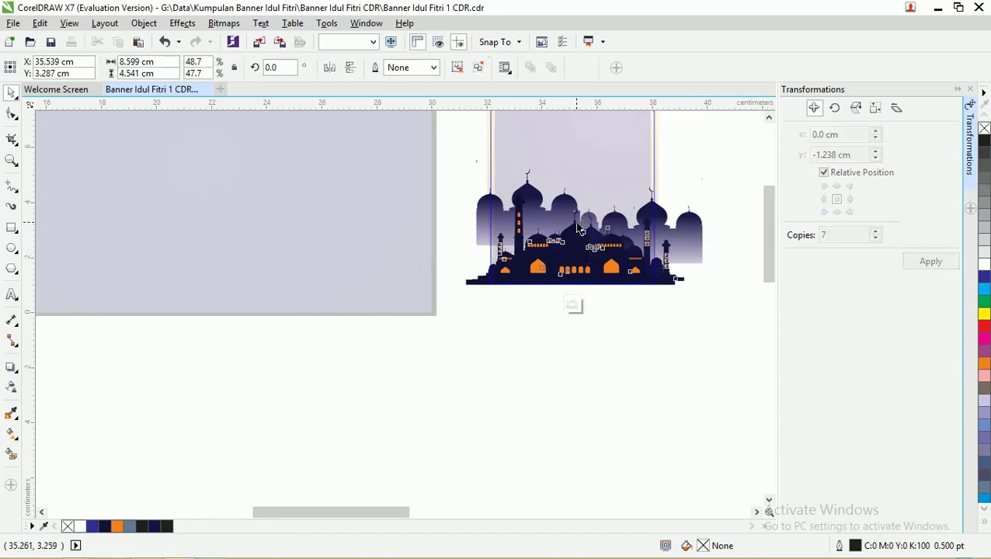
right_click(578, 229)
click(630, 223)
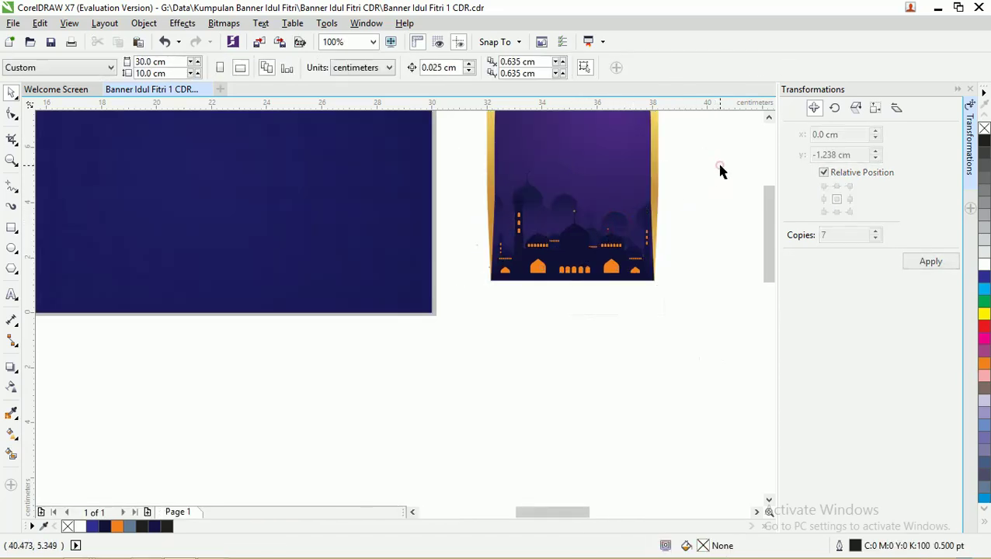
Step: Move the arch, gold frame and mosque scene together onto the white stepped base at the banner's right end
scroll(597, 309, down, 2)
drag(683, 334, 519, 170)
click(545, 211)
drag(546, 211, 458, 216)
click(605, 192)
scroll(478, 241, up, 2)
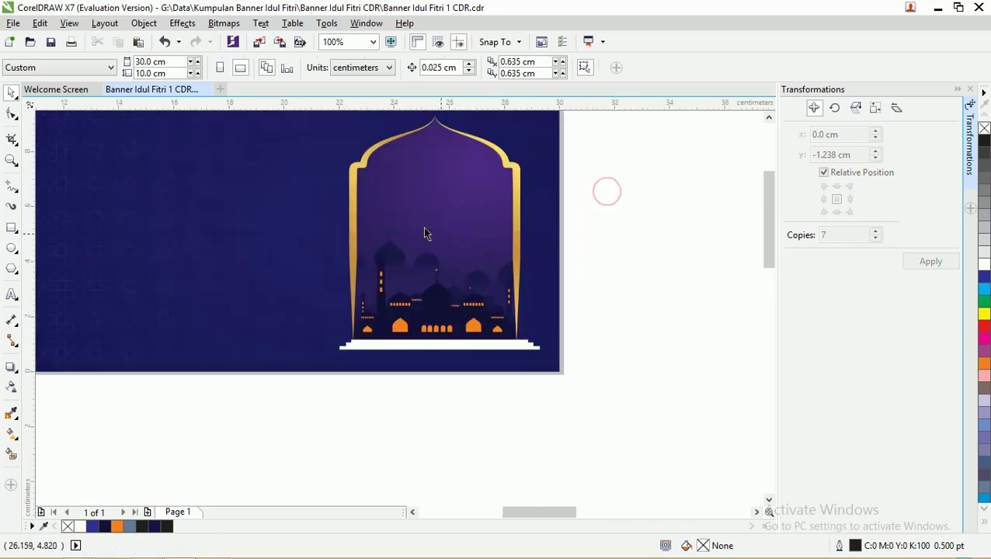
scroll(412, 223, down, 1)
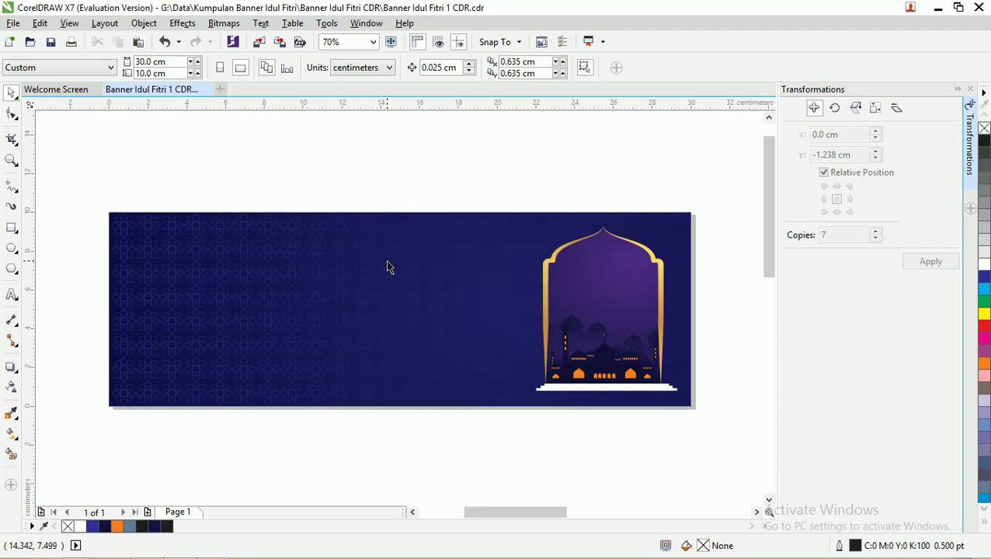
Step: Bring in the group of greeting texts, social icons and hanging ornaments and centre it on the banner
key(ctrl+a)
key(ctrl+g)
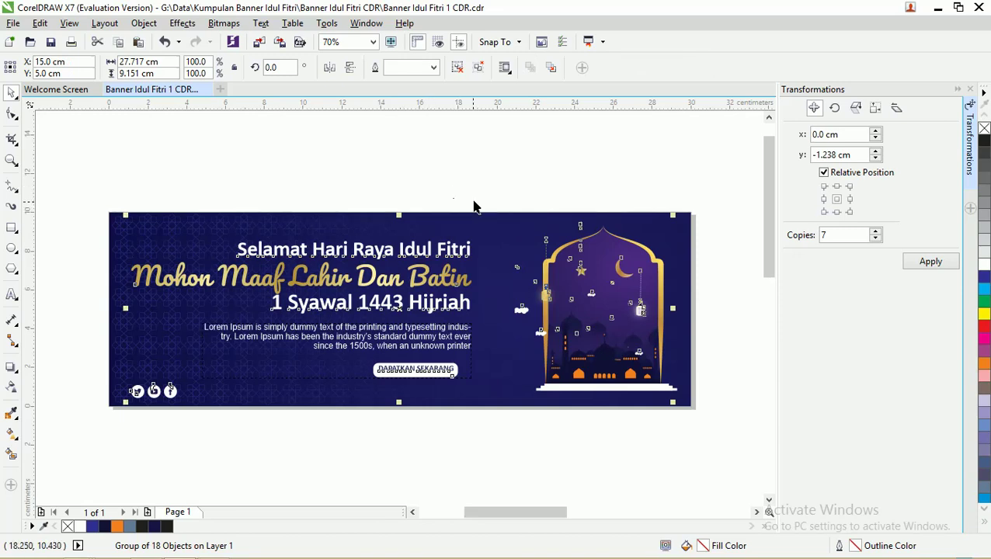
right_click(582, 278)
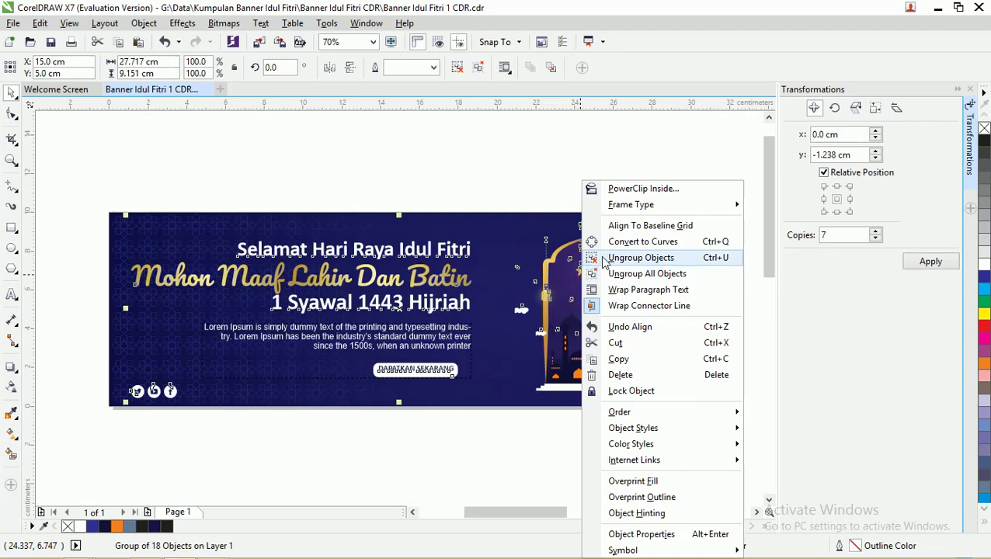
click(532, 199)
Step: Move the group of texts, icons and ornaments straight down below the banner and ungroup it
scroll(533, 198, down, 2)
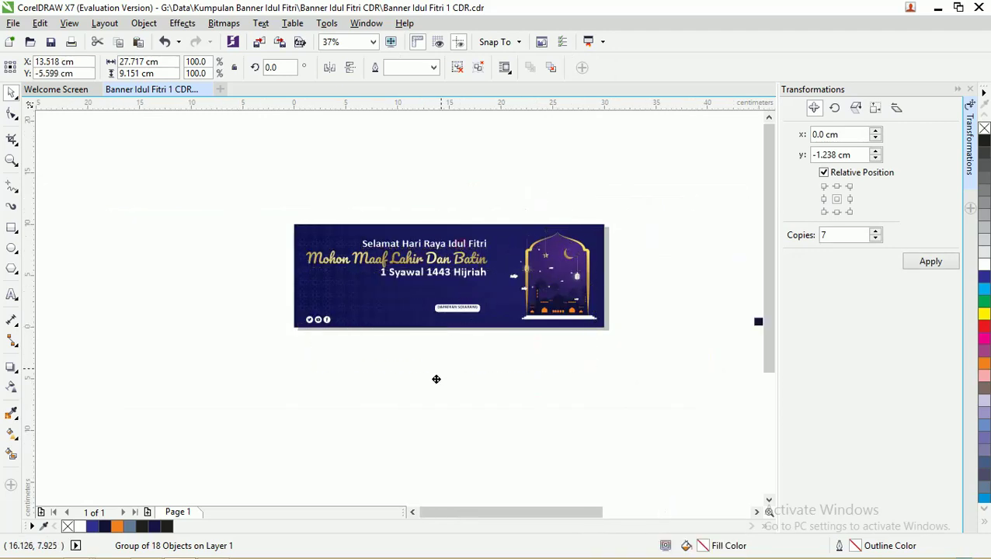
drag(437, 378, 441, 380)
right_click(564, 403)
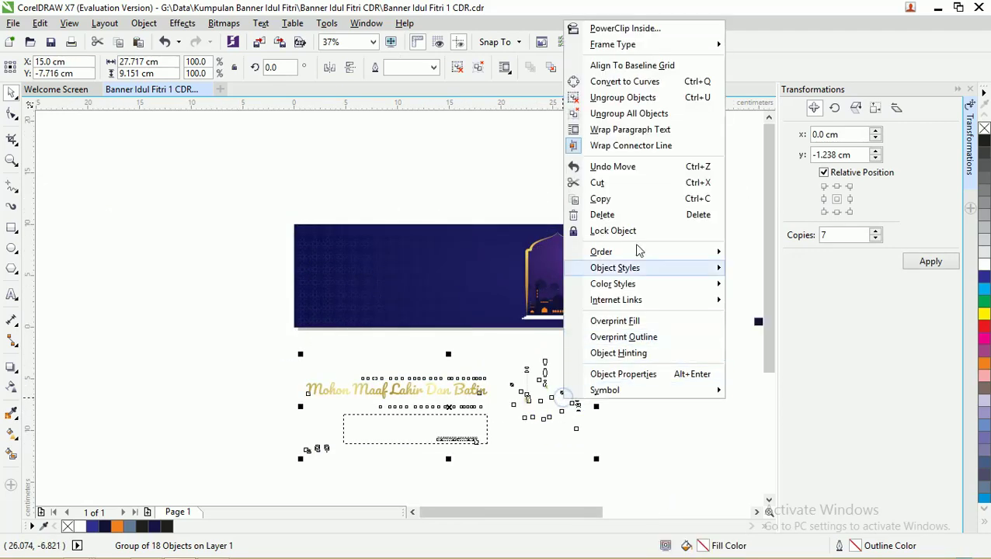
click(629, 113)
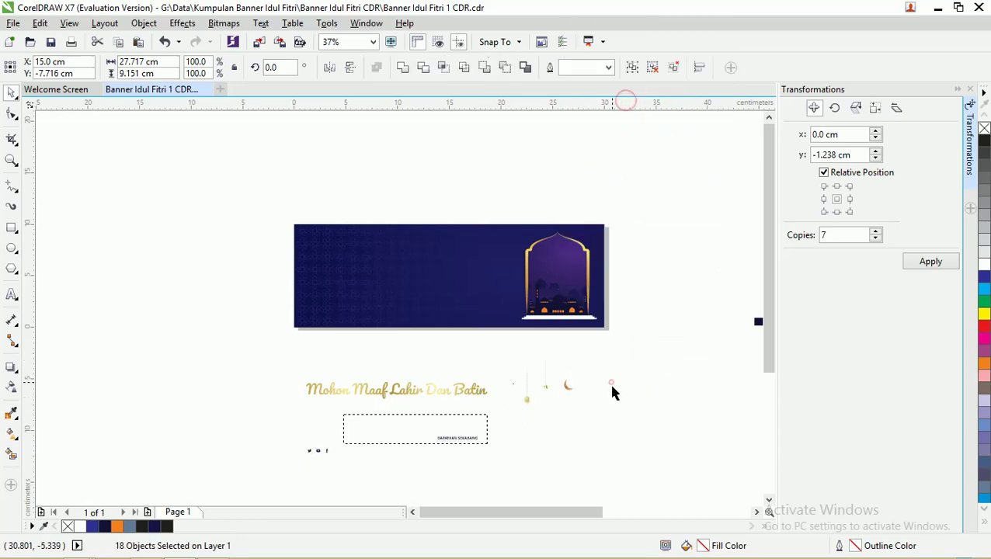
Step: Group the lanterns, stars, moon and clouds together, and group the greeting texts and social icons separately
drag(653, 484, 495, 342)
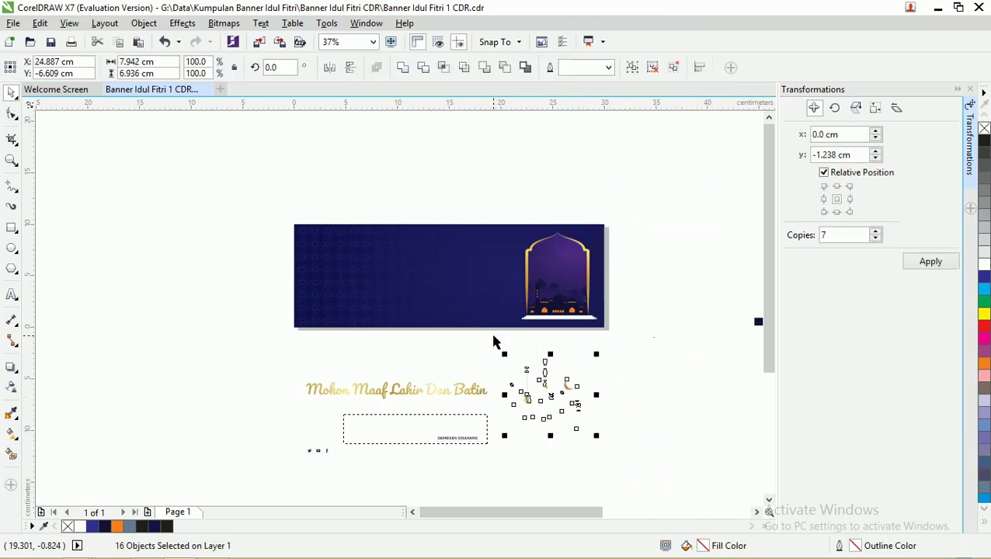
key(ctrl+g)
scroll(557, 386, up, 1)
scroll(531, 386, down, 1)
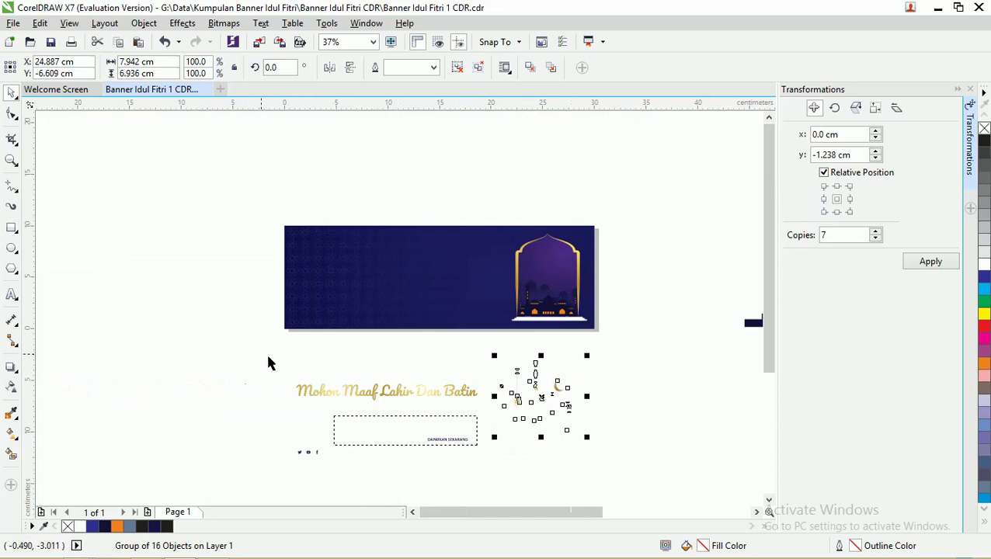
drag(250, 344, 491, 469)
key(ctrl+g)
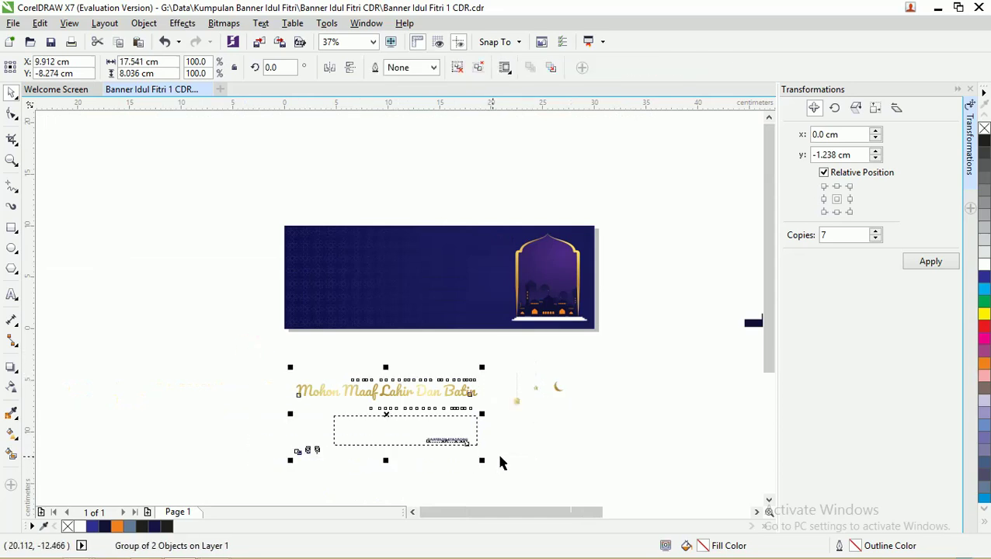
shift+click(557, 391)
key(p)
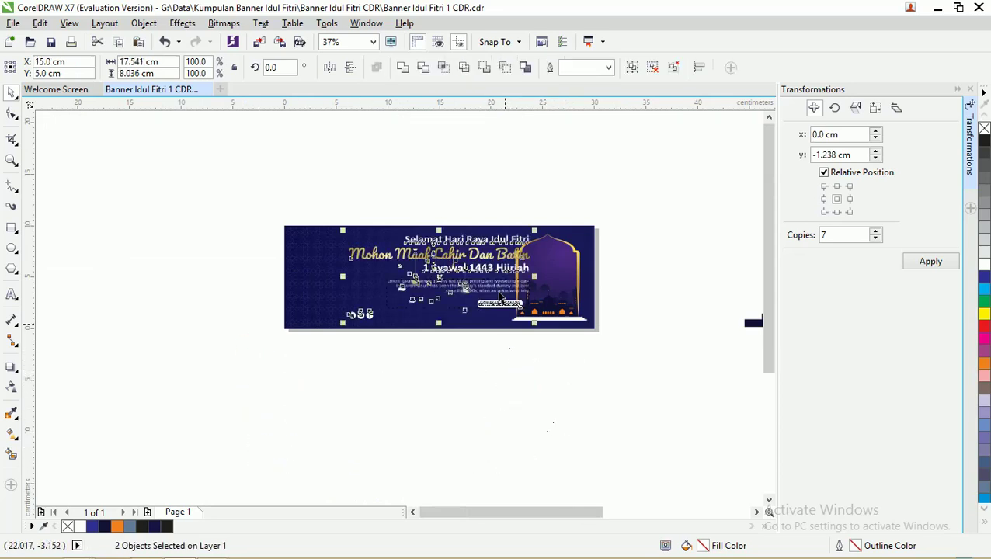
drag(499, 298, 447, 436)
click(617, 362)
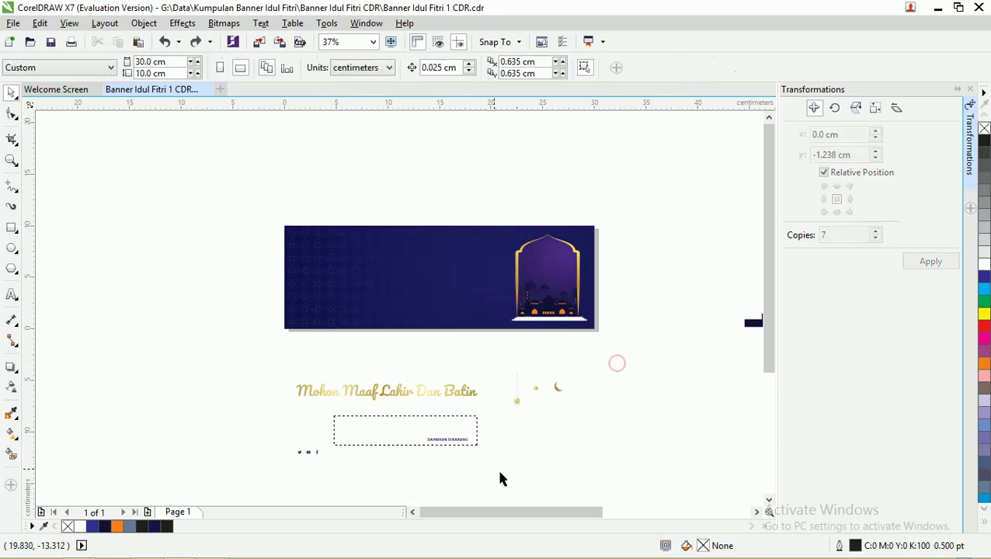
Step: Move the group of greeting texts and social icons up onto the banner, and the group of hanging ornaments into the mosque arch
drag(499, 479, 266, 350)
drag(402, 390, 432, 257)
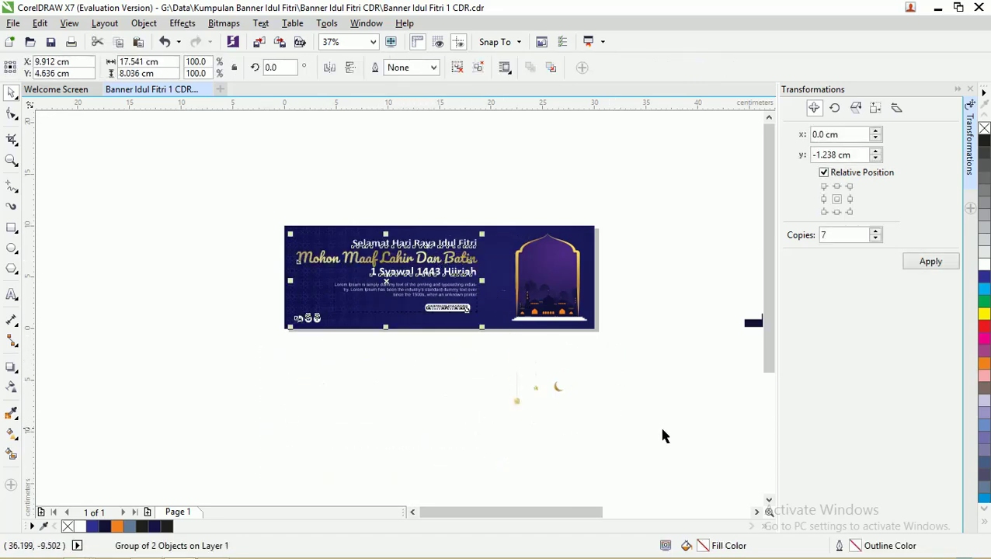
drag(665, 466, 435, 356)
scroll(551, 354, up, 2)
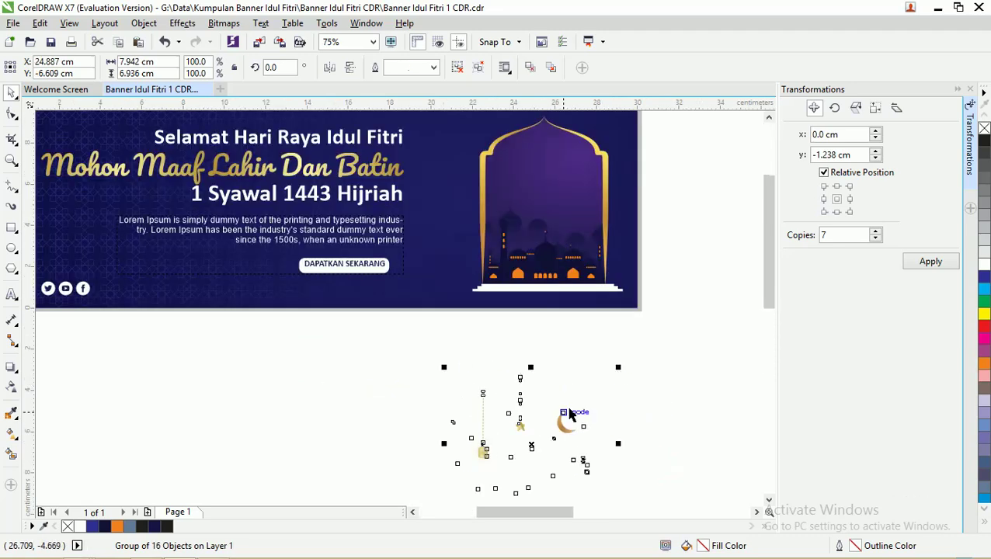
drag(569, 416, 592, 182)
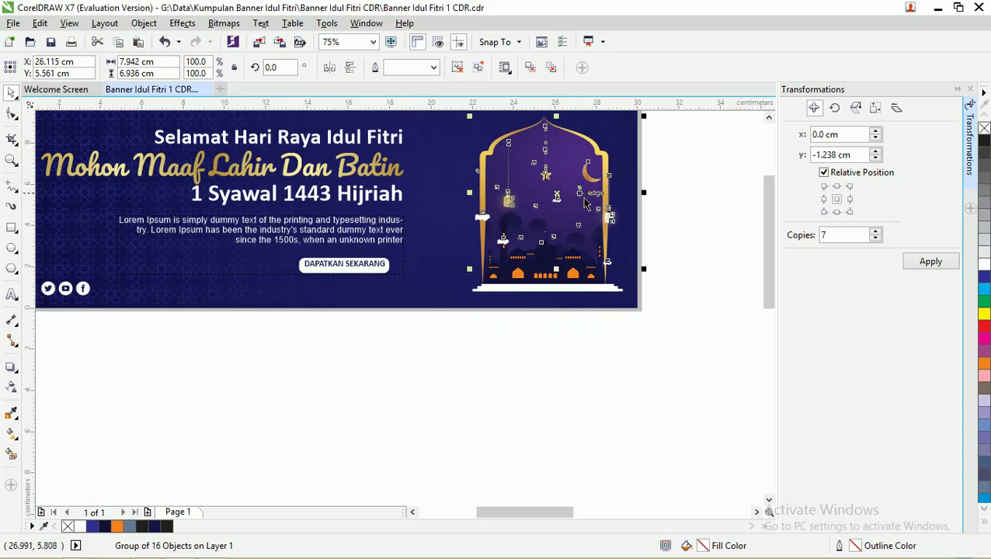
Step: Scale the ornament group down to about 6.584 × 5.75 cm and align it so the star's cord hangs from the arch's peak
drag(644, 269, 630, 257)
drag(763, 246, 763, 223)
scroll(504, 166, up, 2)
drag(575, 274, 571, 258)
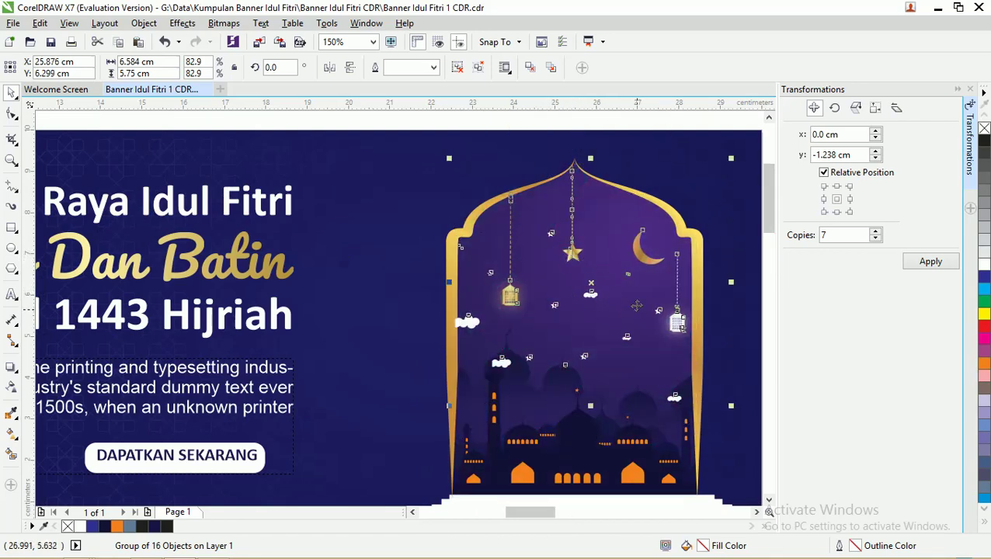
drag(588, 256, 562, 240)
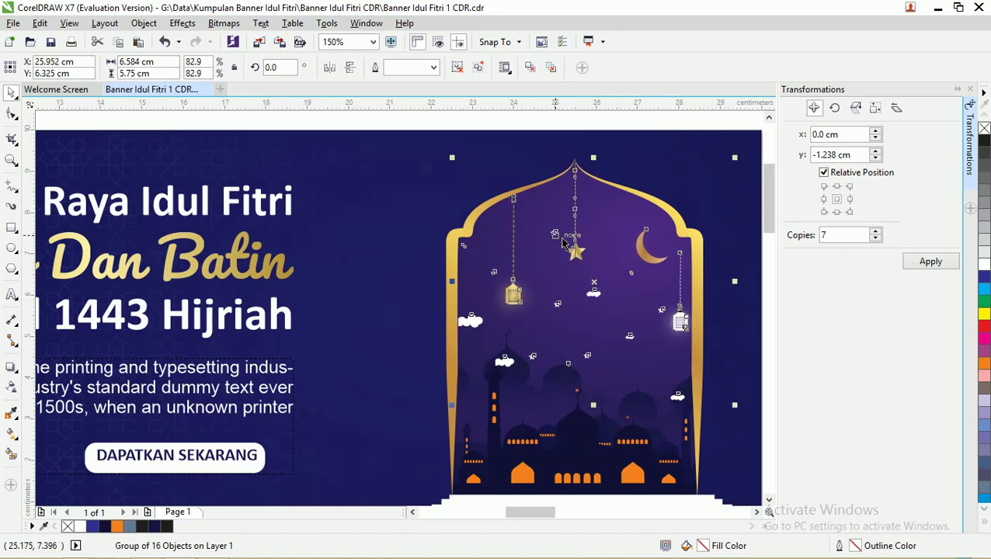
click(13, 269)
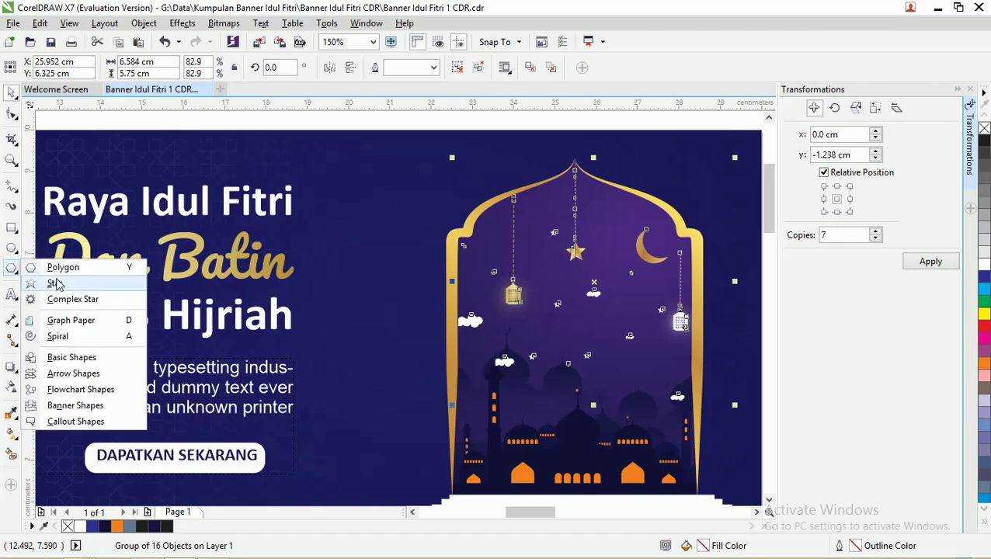
click(128, 134)
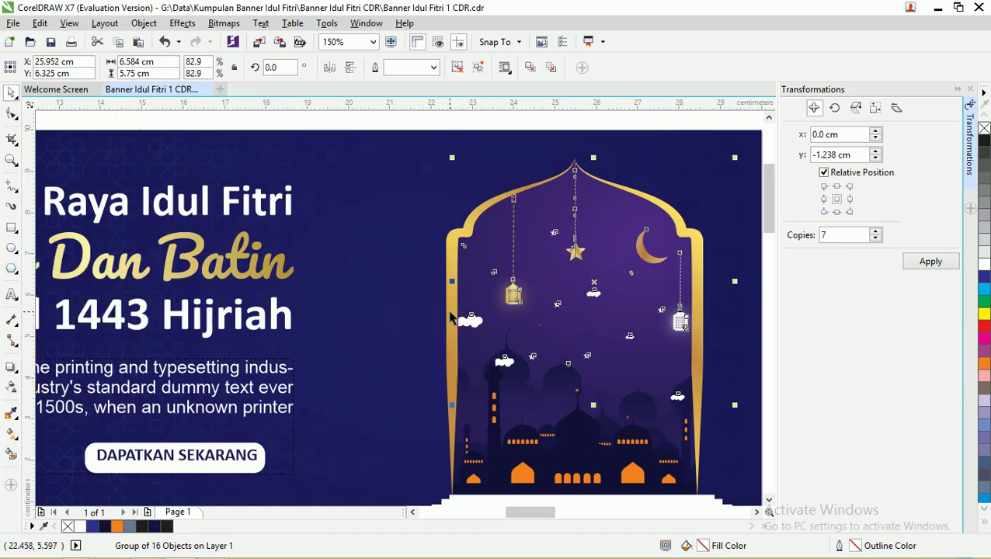
scroll(536, 324, down, 2)
click(704, 319)
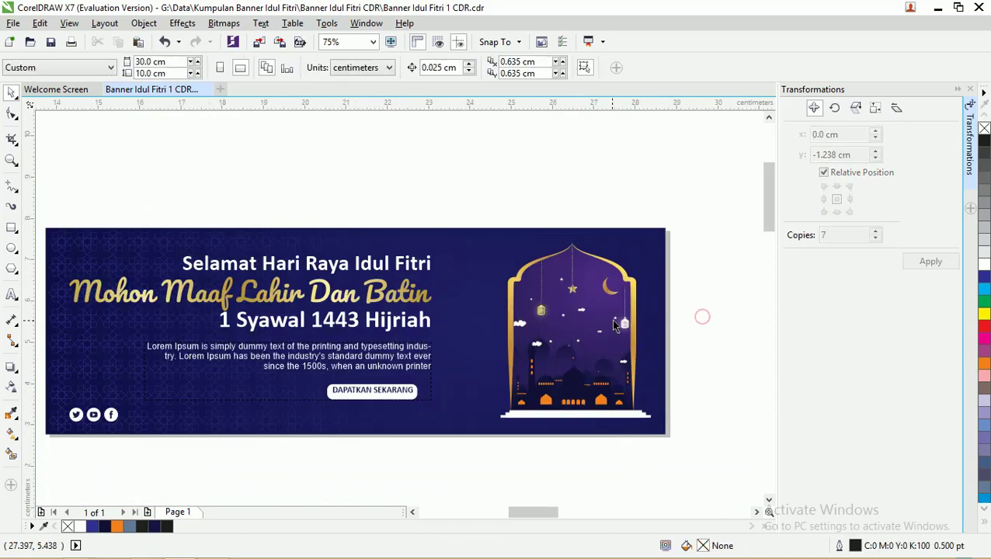
Step: Ungroup all the ornaments and move the white lantern with its cord up so it hangs from the arch's gold frame
scroll(704, 318, up, 2)
click(633, 325)
right_click(630, 318)
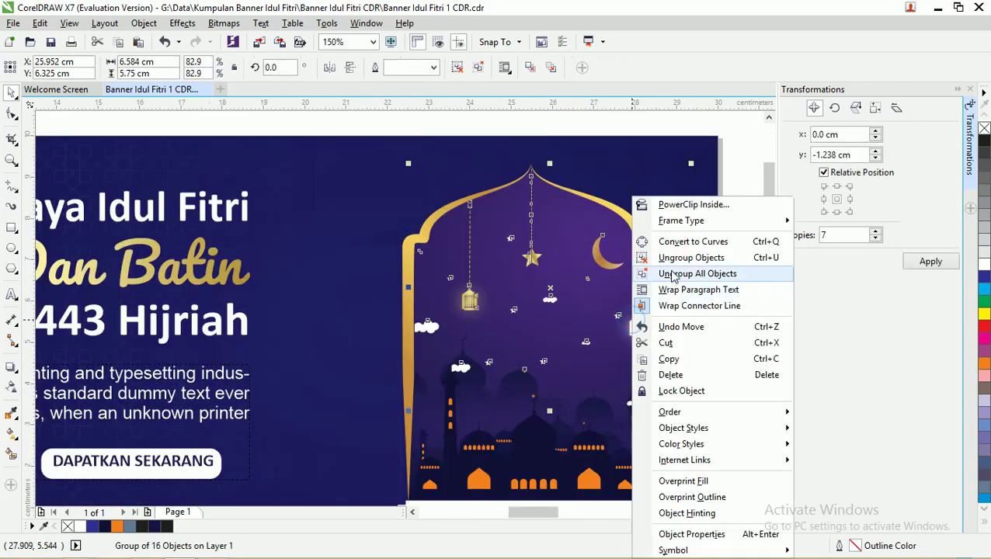
key(Escape)
click(745, 327)
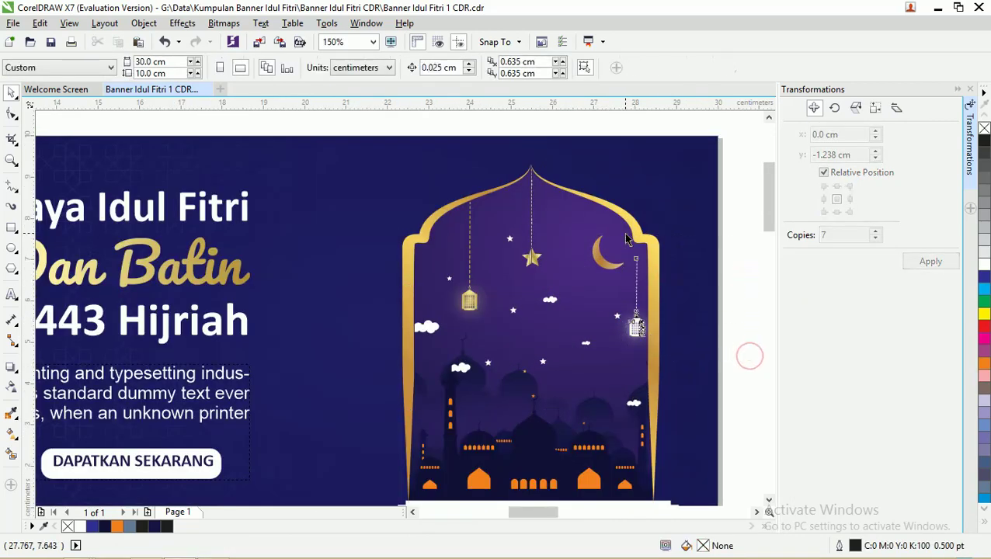
drag(745, 354, 639, 243)
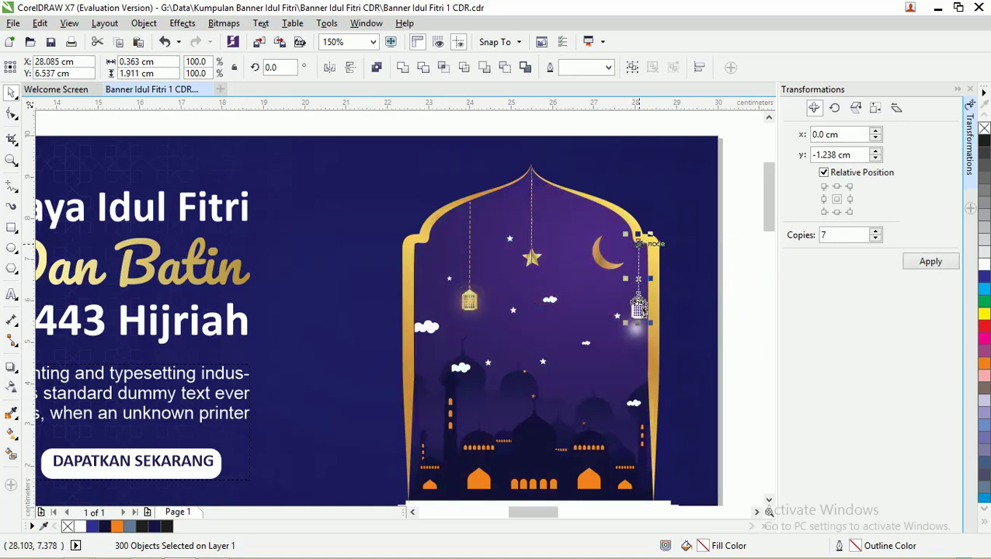
mouse_move(197, 550)
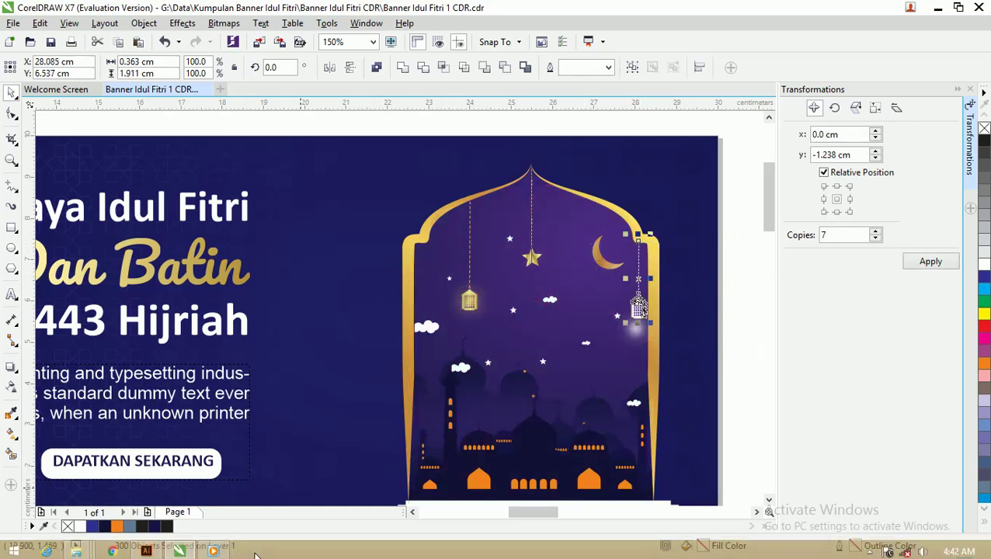
mouse_move(76, 547)
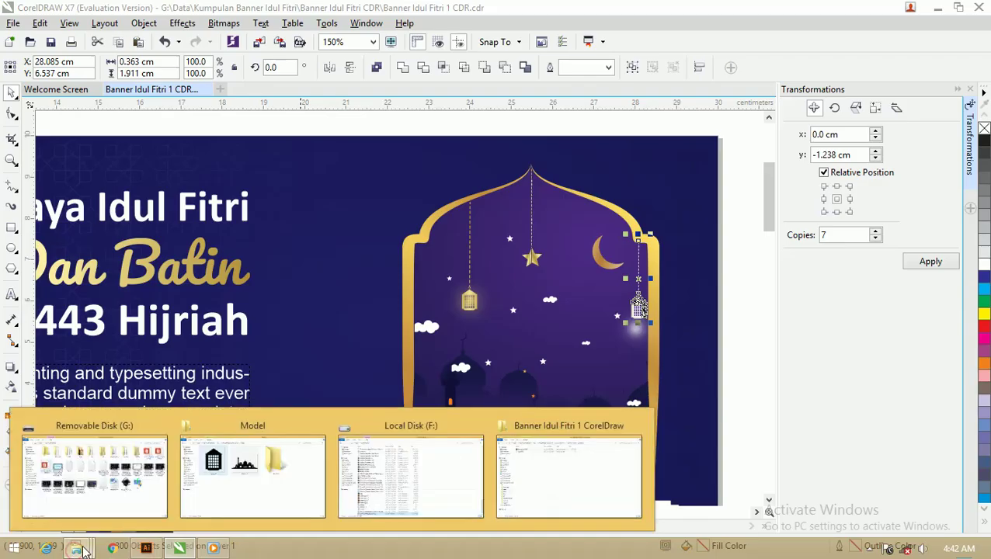
click(247, 474)
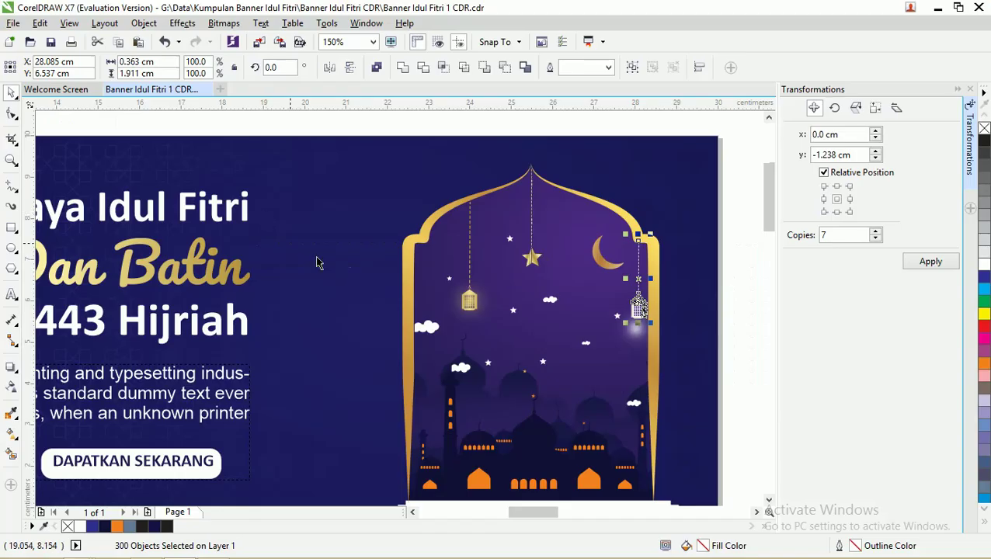
scroll(481, 306, down, 2)
scroll(302, 314, down, 2)
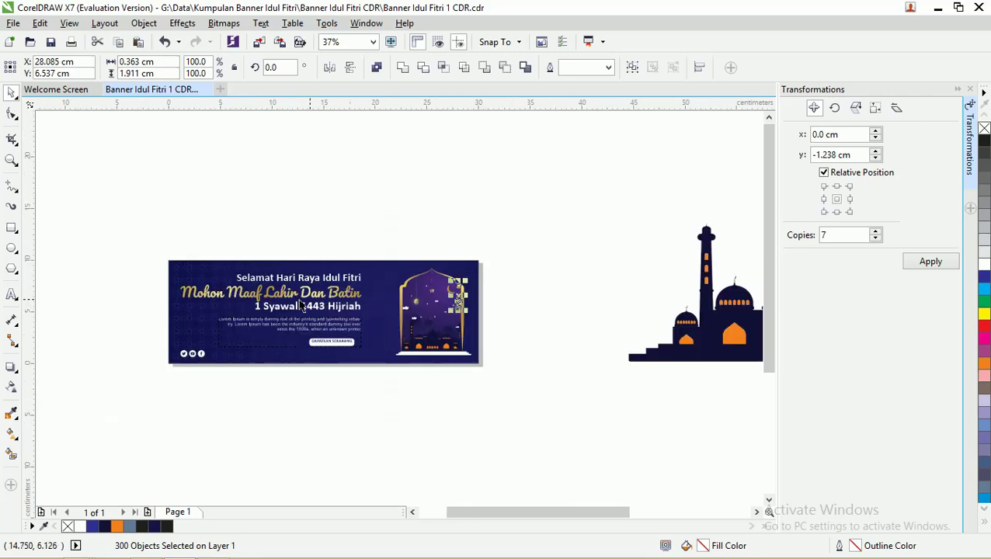
scroll(249, 291, up, 2)
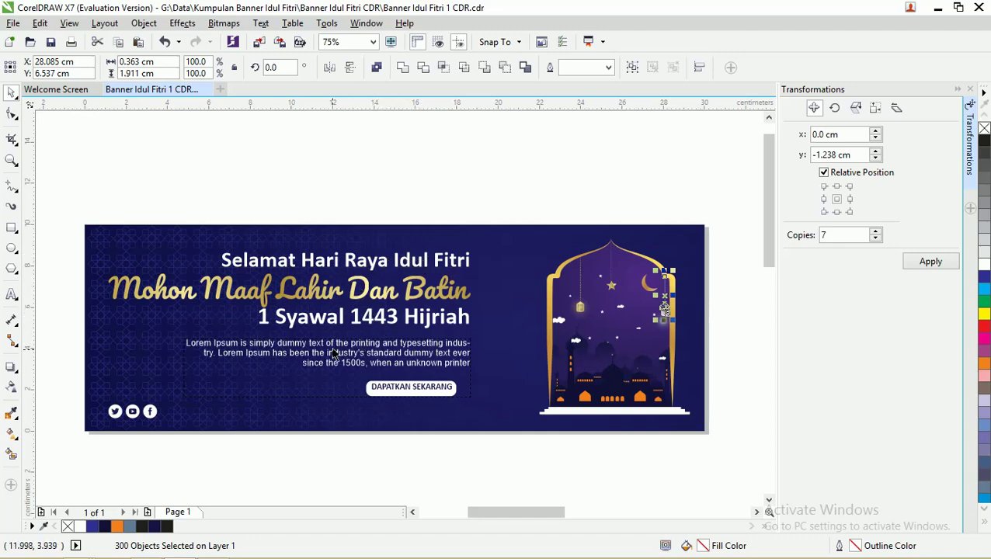
click(416, 358)
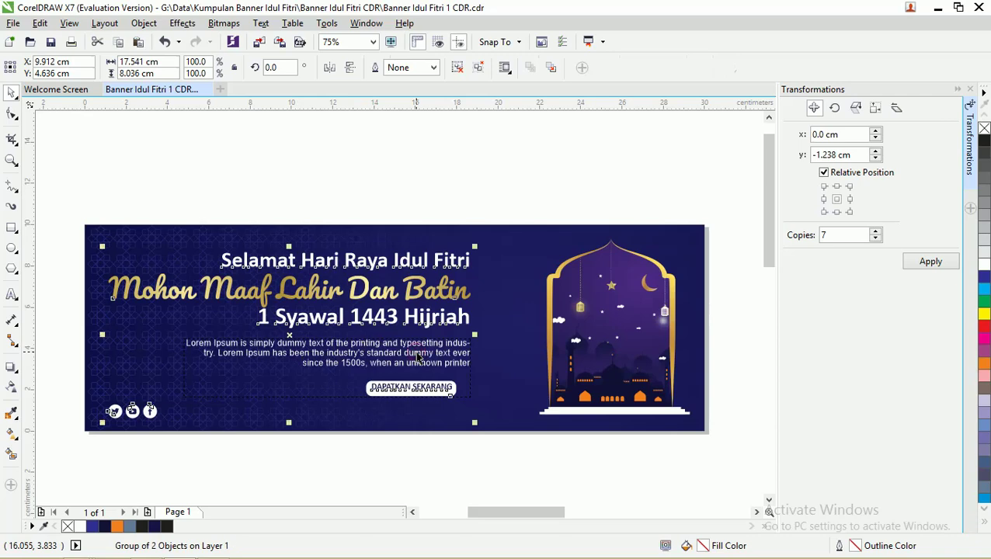
scroll(372, 352, up, 2)
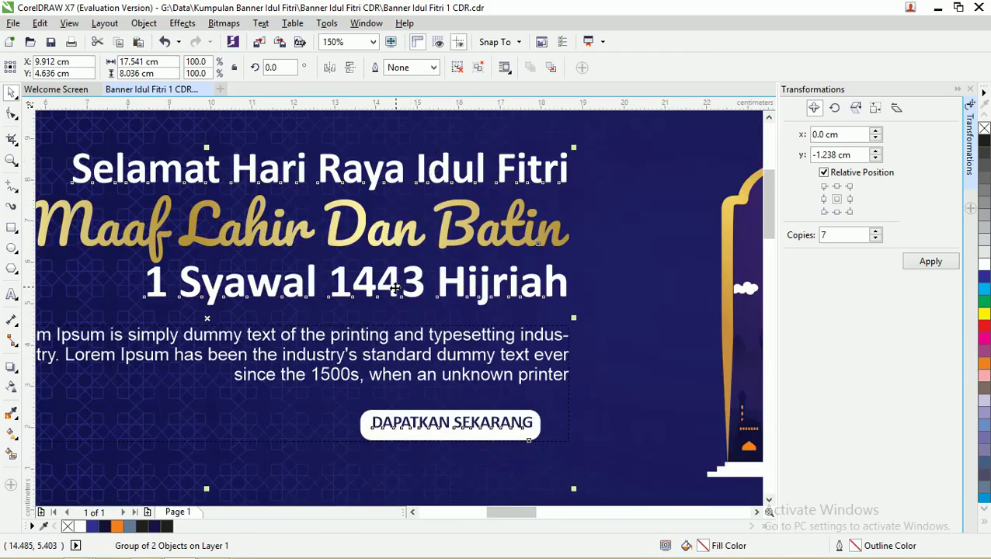
scroll(347, 341, down, 4)
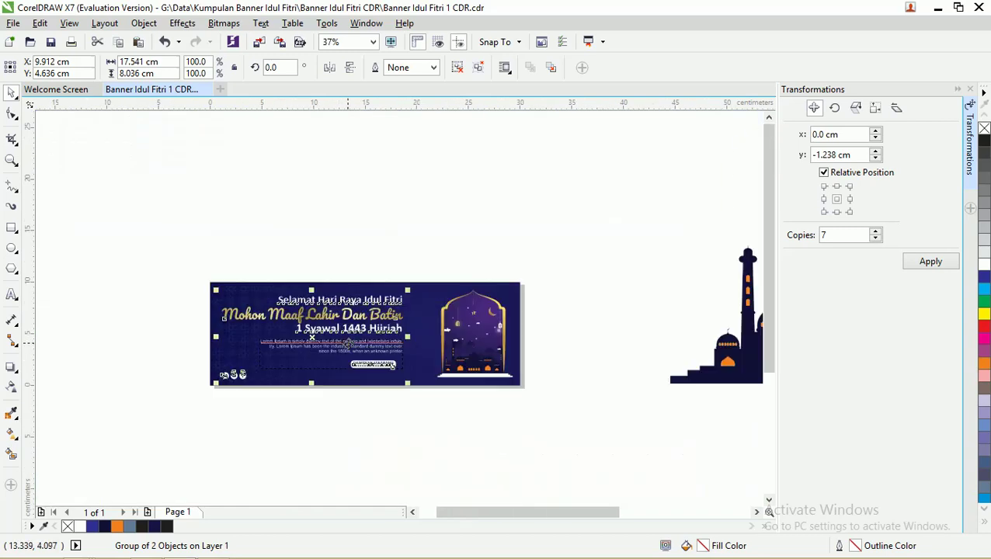
scroll(453, 371, up, 1)
Step: Group the arch with its mosque scene, ornaments and stepped base, enlarge it to about 7.609 × 8.923 cm and shift it slightly towards the texts
drag(659, 443, 400, 184)
key(ctrl+g)
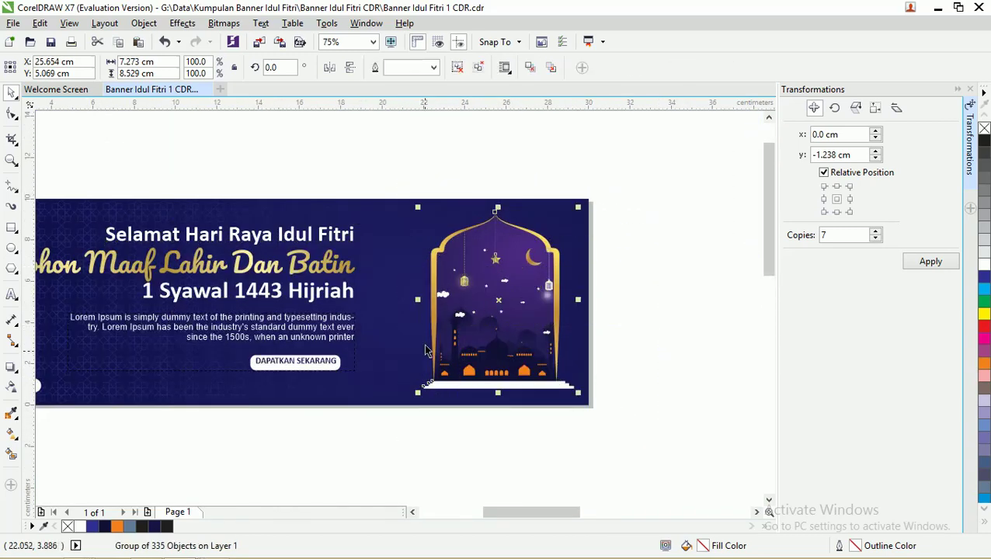
drag(417, 393, 408, 396)
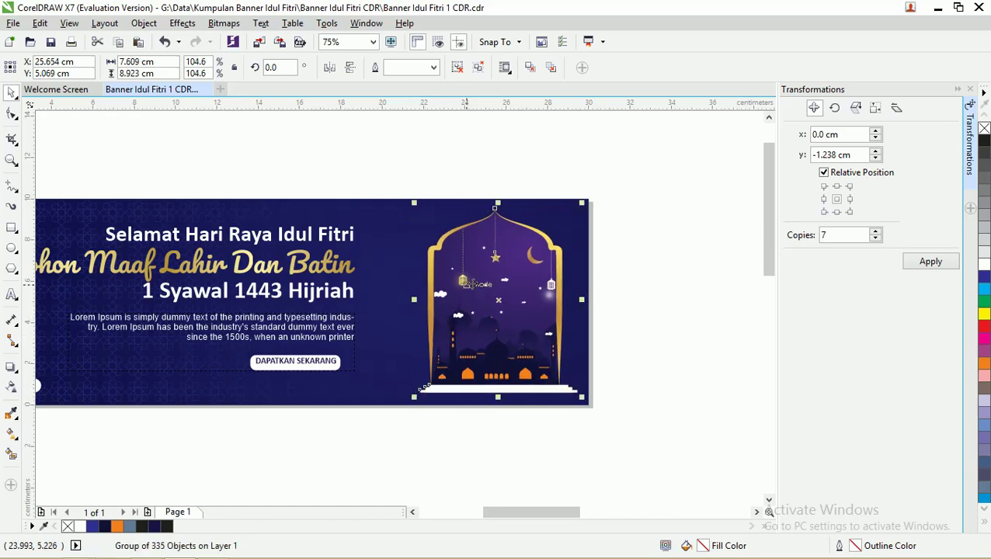
click(664, 273)
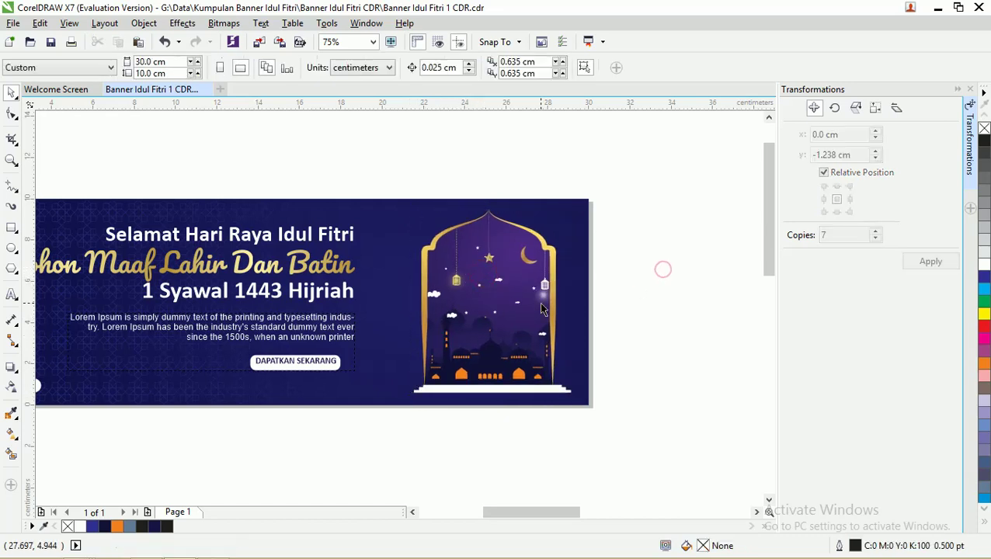
scroll(541, 303, down, 2)
click(541, 303)
drag(471, 353, 469, 359)
click(588, 283)
Step: Save the banner document with the whole banner in view
key(z)
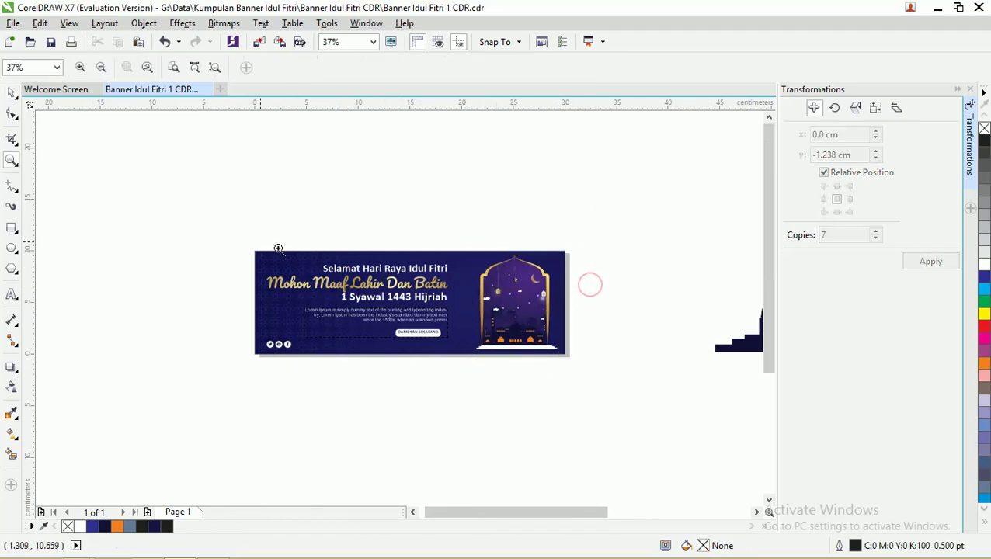
drag(197, 207, 573, 349)
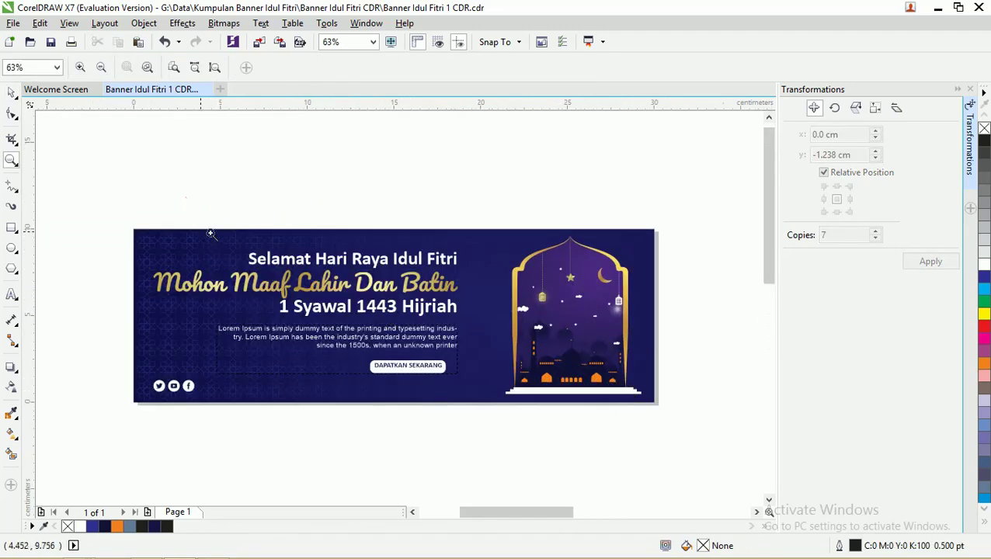
click(12, 93)
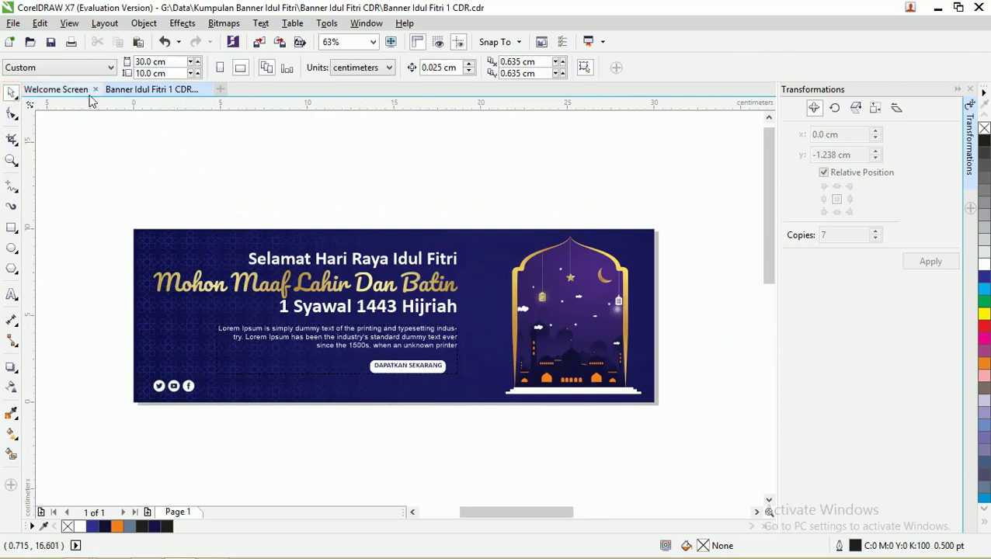
click(16, 24)
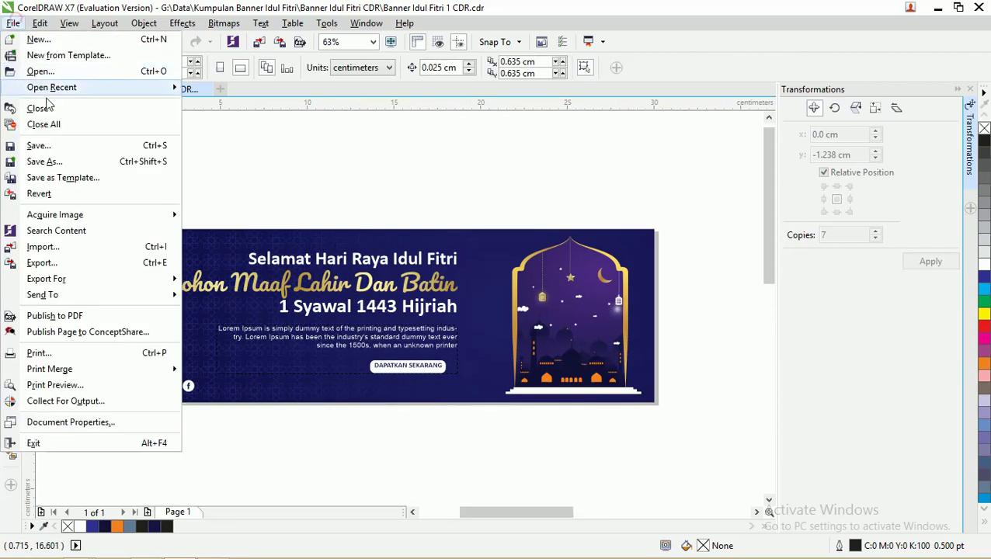
click(56, 141)
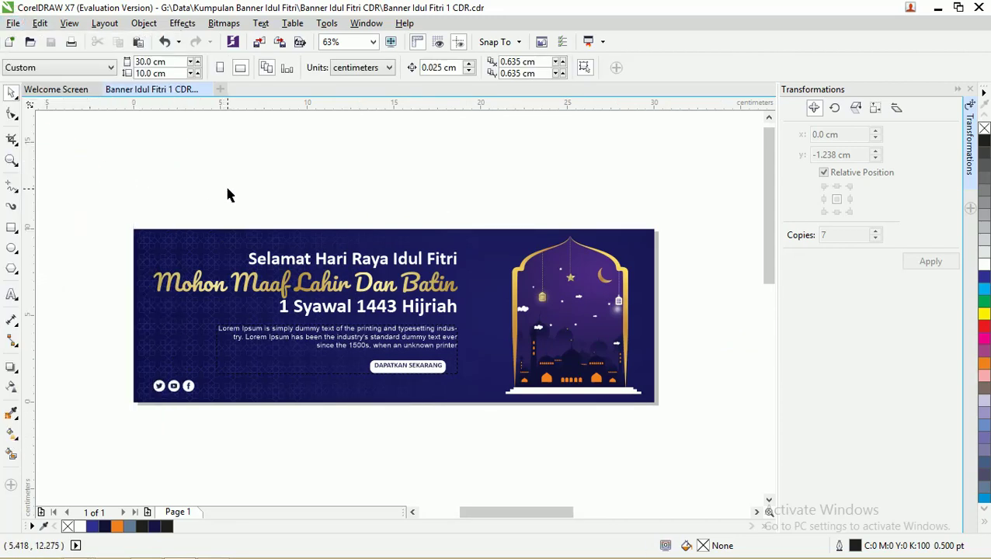